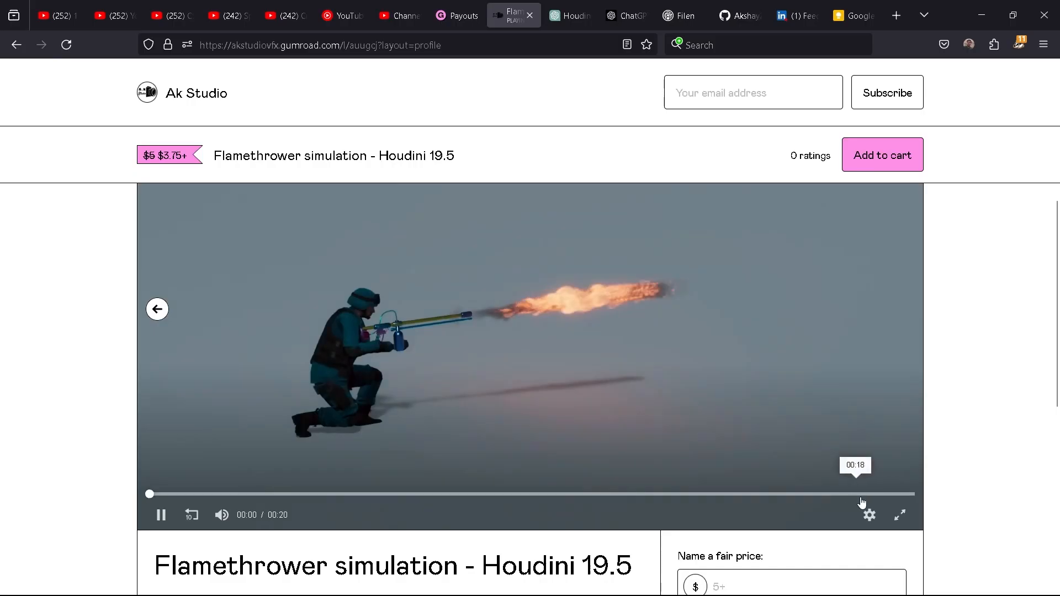
# - View the flamethrower preview video full screen on the product page and switch to Houdini
pyautogui.click(900, 515)
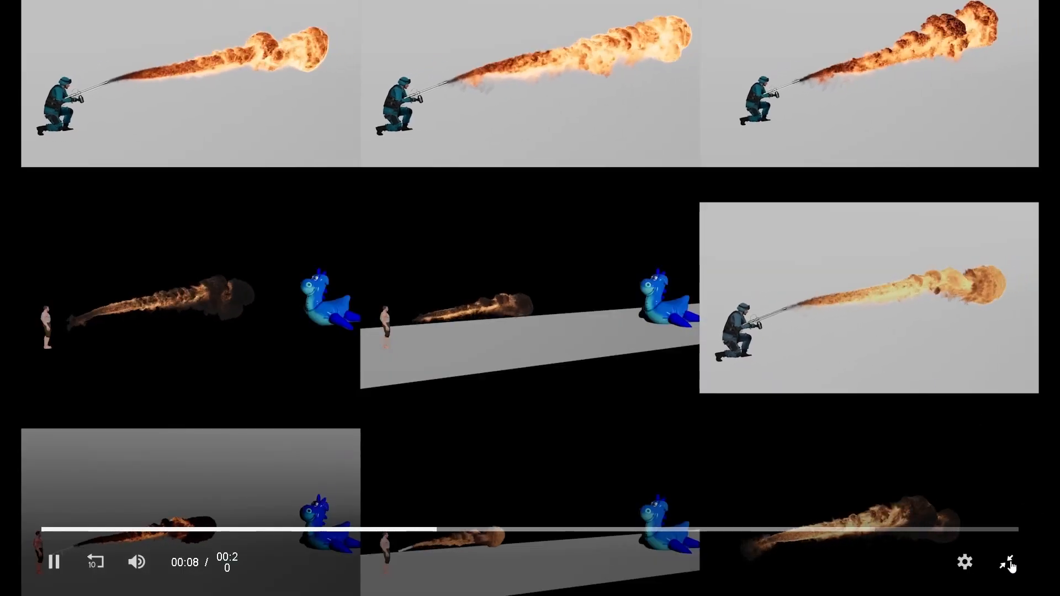
pyautogui.click(1008, 563)
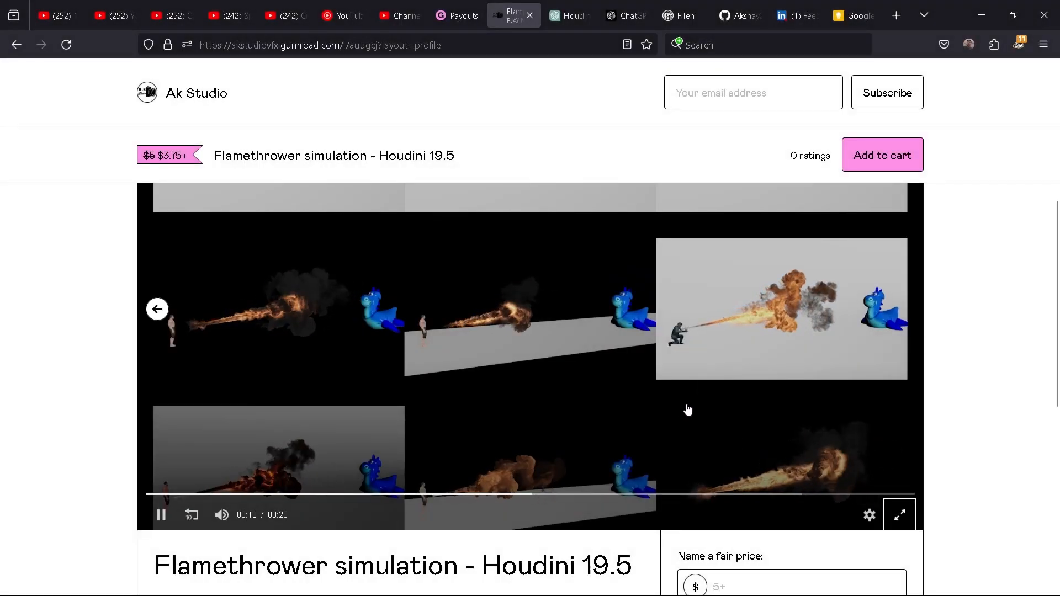
pyautogui.hotkey('alt', 'Tab')
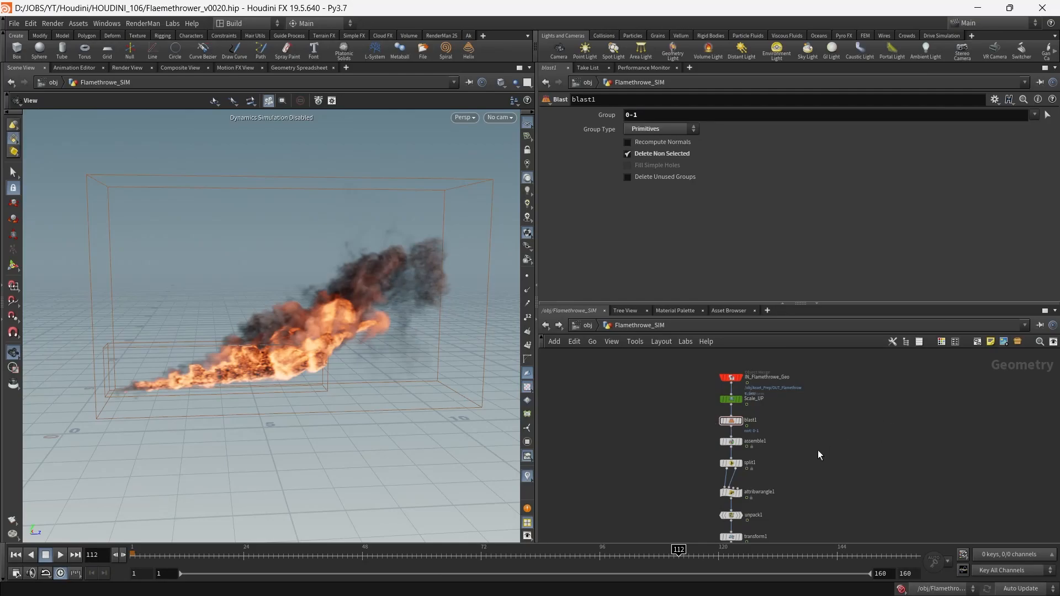
# - Open the Asset_Prep geometry network from the object level and show the parameters of the fbxcharacterimport1 node
pyautogui.click(586, 326)
pyautogui.scroll(3, 756, 443)
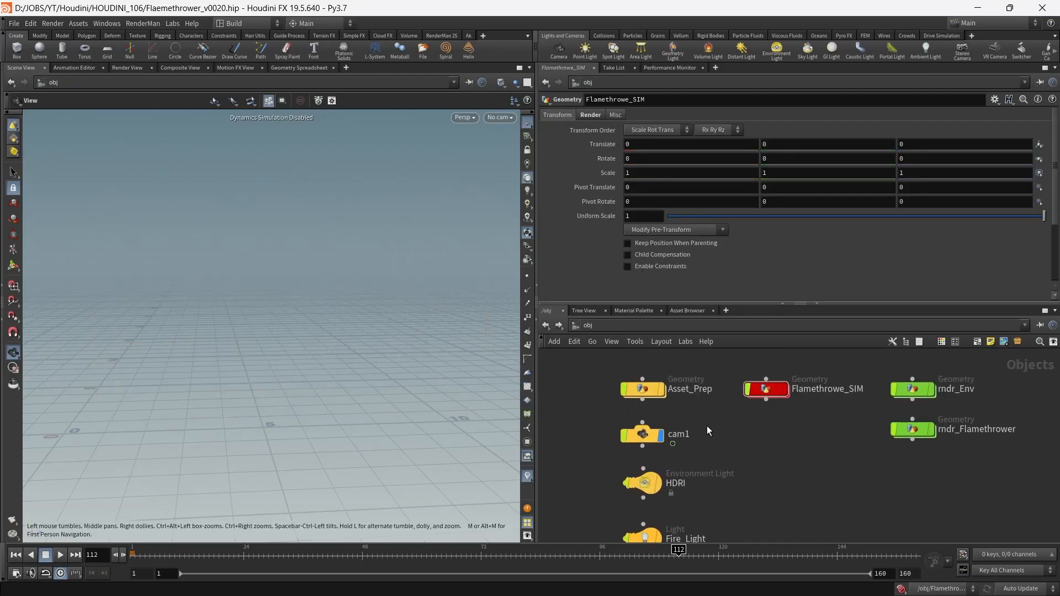
pyautogui.click(657, 387)
pyautogui.doubleClick(656, 388)
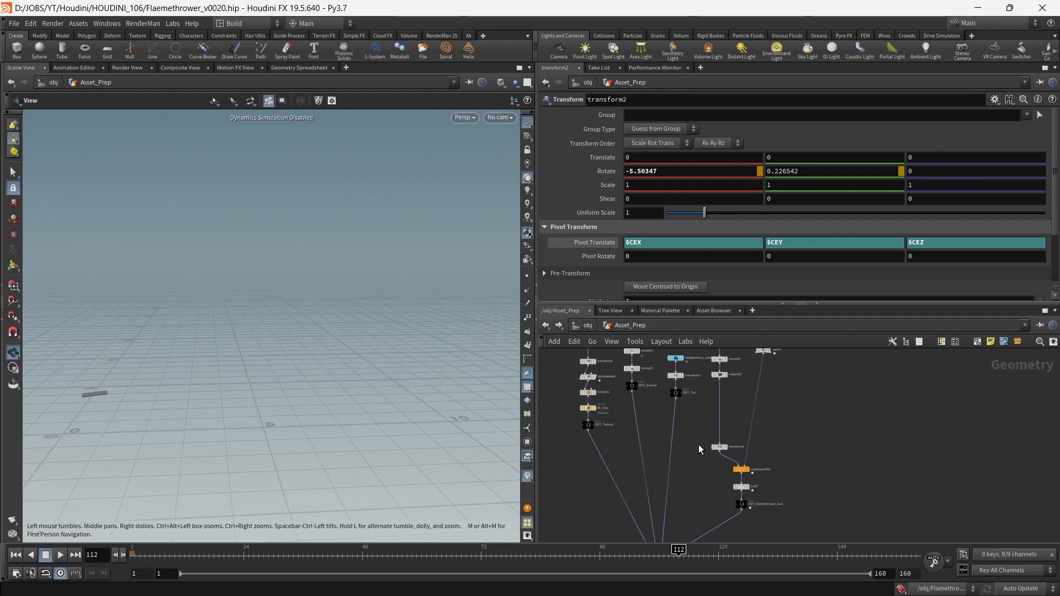
pyautogui.click(689, 383)
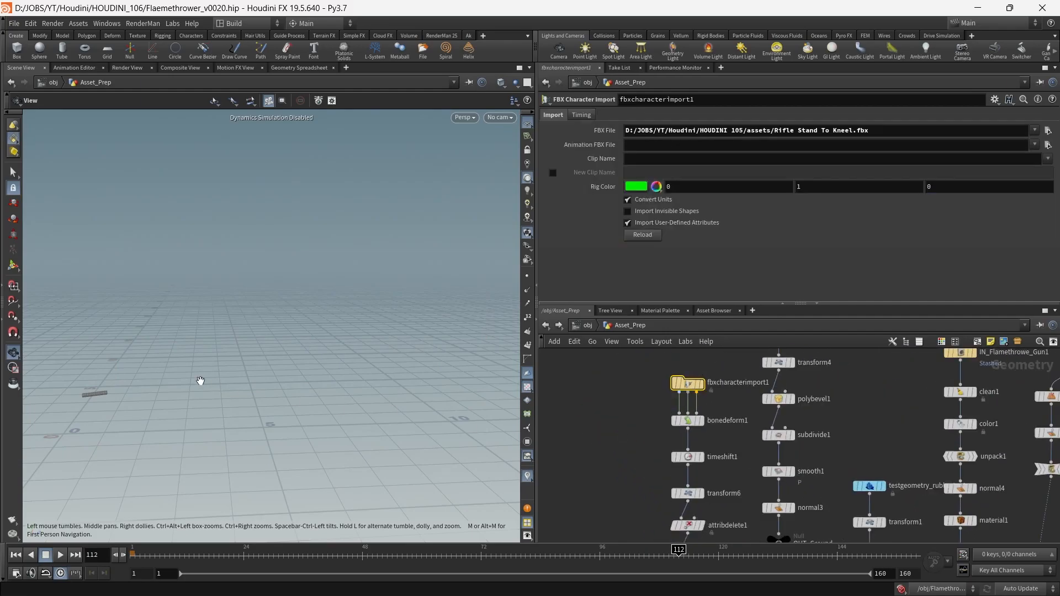
# - Display the merge1 node so that all prepared assets appear together in the viewport
pyautogui.press('f')
pyautogui.scroll(-5, 882, 468)
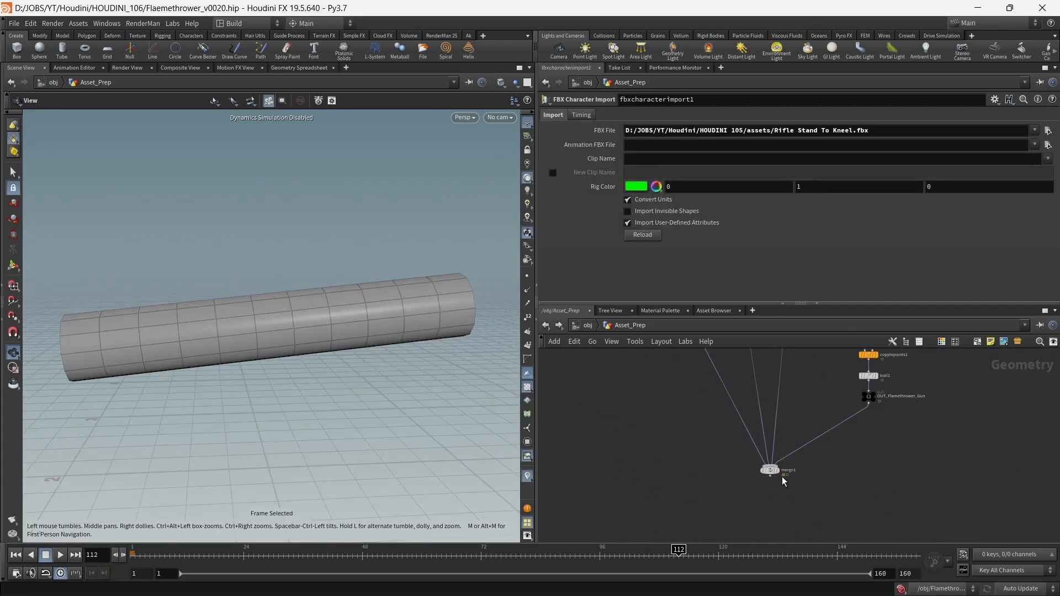
pyautogui.click(779, 461)
pyautogui.moveTo(851, 442); pyautogui.dragTo(872, 521, button='middle')
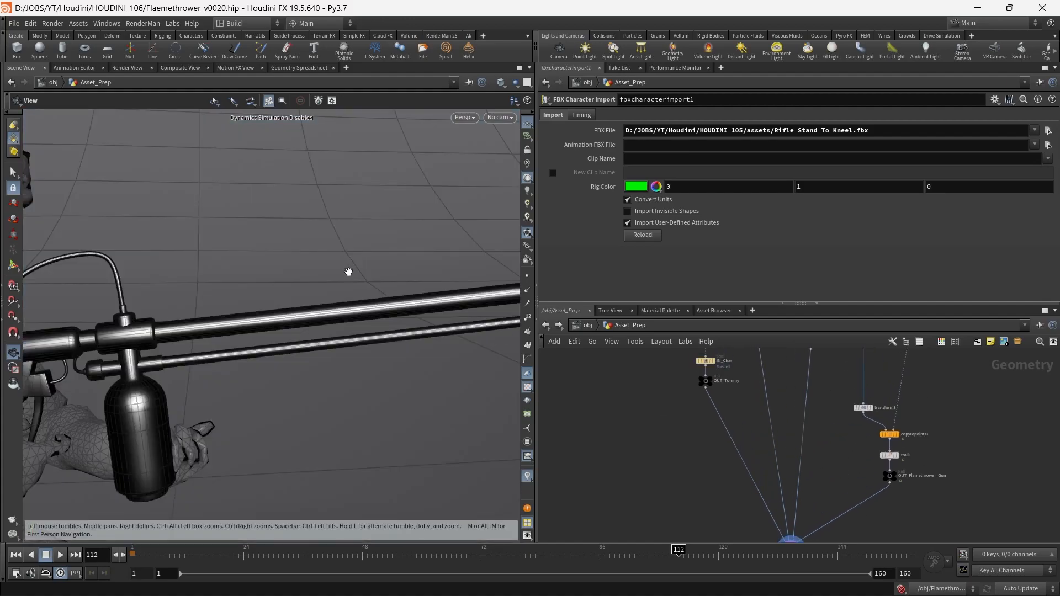
pyautogui.scroll(-6, 396, 226)
# - Inspect the kneeling soldier holding the flamethrower gun together with the character's node chain
pyautogui.moveTo(676, 381); pyautogui.dragTo(671, 495, button='middle')
pyautogui.moveTo(651, 415); pyautogui.dragTo(654, 519, button='middle')
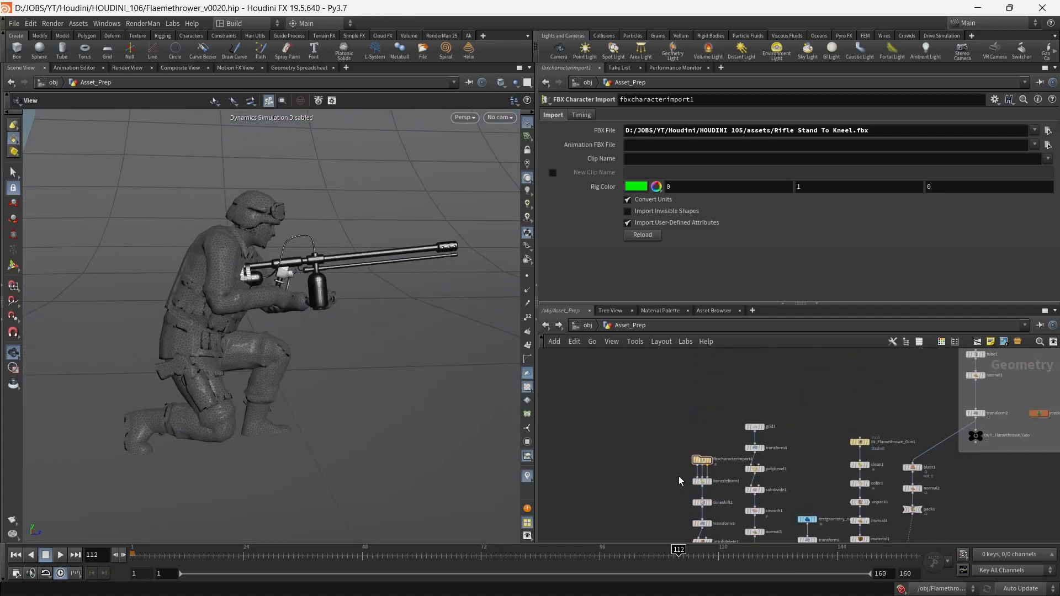
pyautogui.moveTo(643, 462); pyautogui.dragTo(639, 418, button='middle')
pyautogui.moveTo(245, 287); pyautogui.dragTo(258, 299)
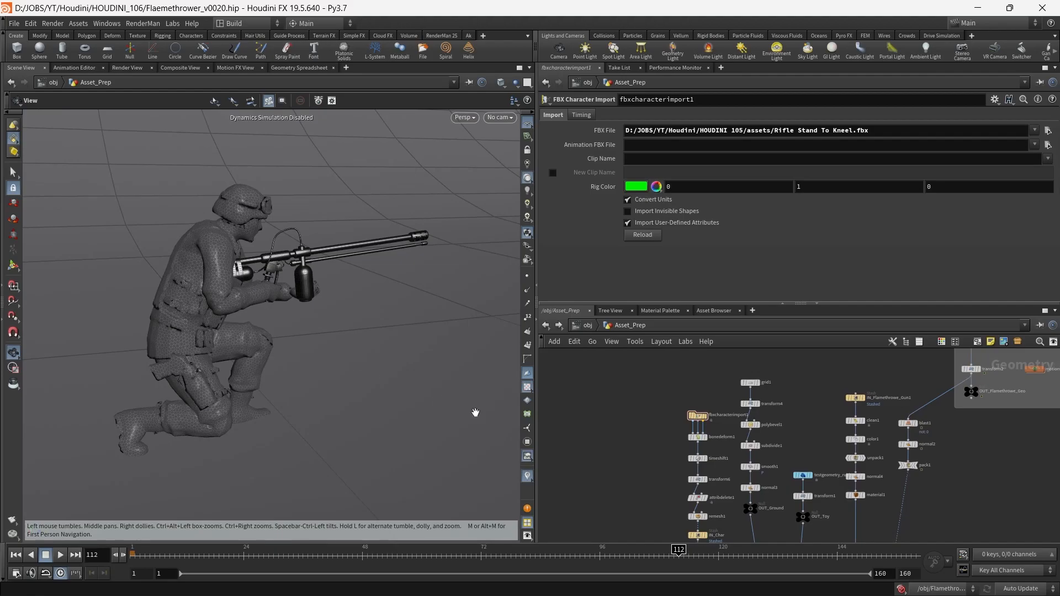
pyautogui.moveTo(646, 461); pyautogui.dragTo(626, 369, button='middle')
pyautogui.moveTo(305, 319); pyautogui.dragTo(265, 319)
# - Examine the full set with the curved ground, the soldier and the blue toy from several angles
pyautogui.moveTo(781, 353); pyautogui.dragTo(767, 446, button='middle')
pyautogui.moveTo(357, 324); pyautogui.dragTo(383, 270)
pyautogui.moveTo(413, 217); pyautogui.dragTo(232, 304, button='right')
pyautogui.moveTo(276, 316); pyautogui.dragTo(178, 361, button='middle')
pyautogui.moveTo(255, 277)
pyautogui.mouseDown()
pyautogui.moveTo(303, 267)
pyautogui.moveTo(267, 281)
pyautogui.mouseUp()
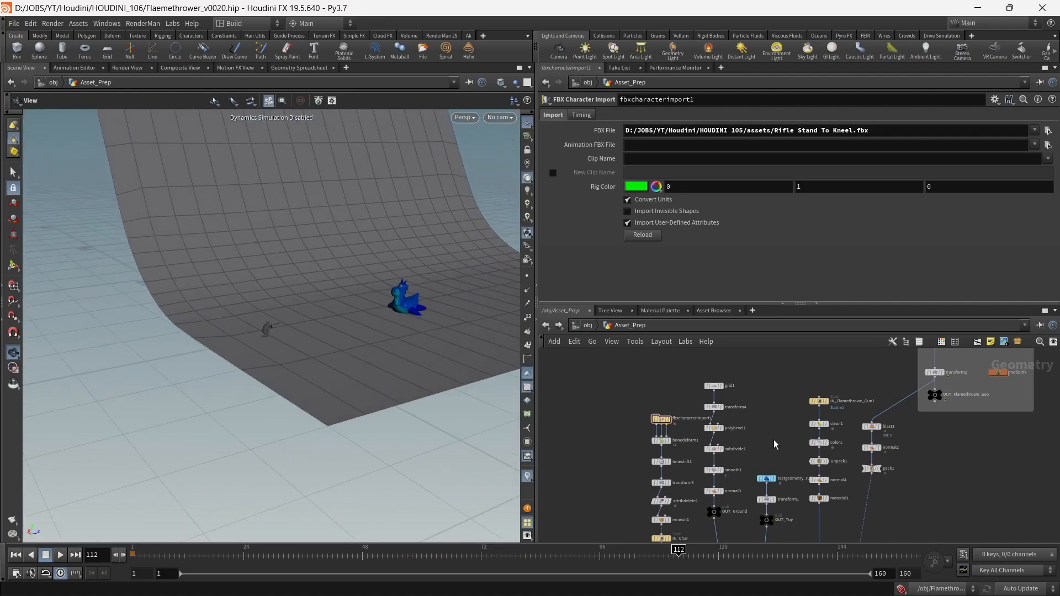
pyautogui.moveTo(785, 470); pyautogui.dragTo(748, 384, button='middle')
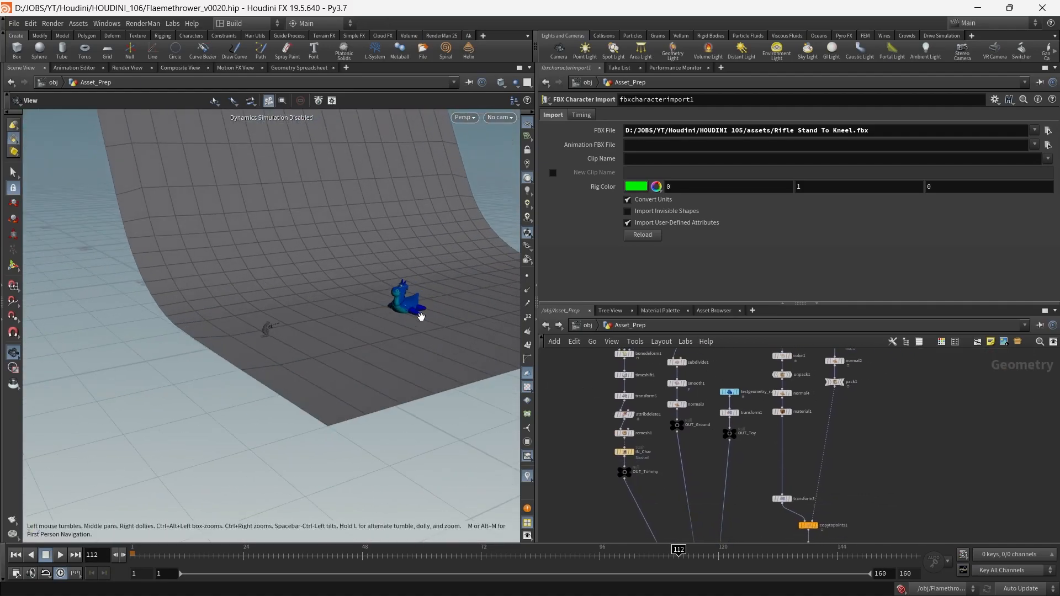
pyautogui.moveTo(412, 306); pyautogui.dragTo(304, 313)
pyautogui.moveTo(257, 309); pyautogui.dragTo(435, 313, button='right')
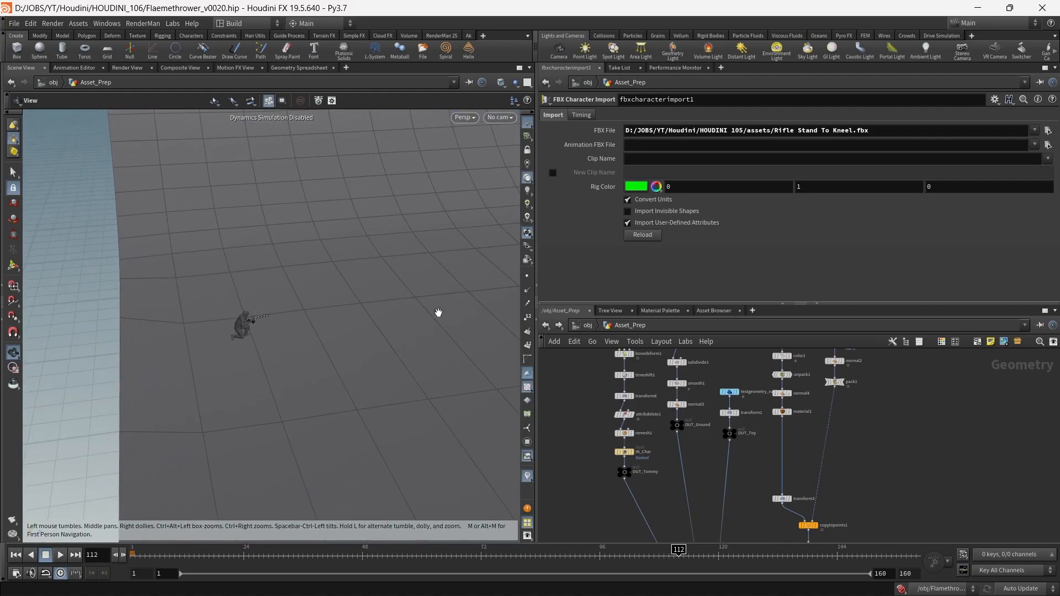
pyautogui.moveTo(413, 318); pyautogui.dragTo(298, 326, button='middle')
pyautogui.moveTo(299, 326); pyautogui.dragTo(362, 334)
pyautogui.moveTo(906, 460); pyautogui.dragTo(843, 518, button='middle')
pyautogui.scroll(3, 751, 372)
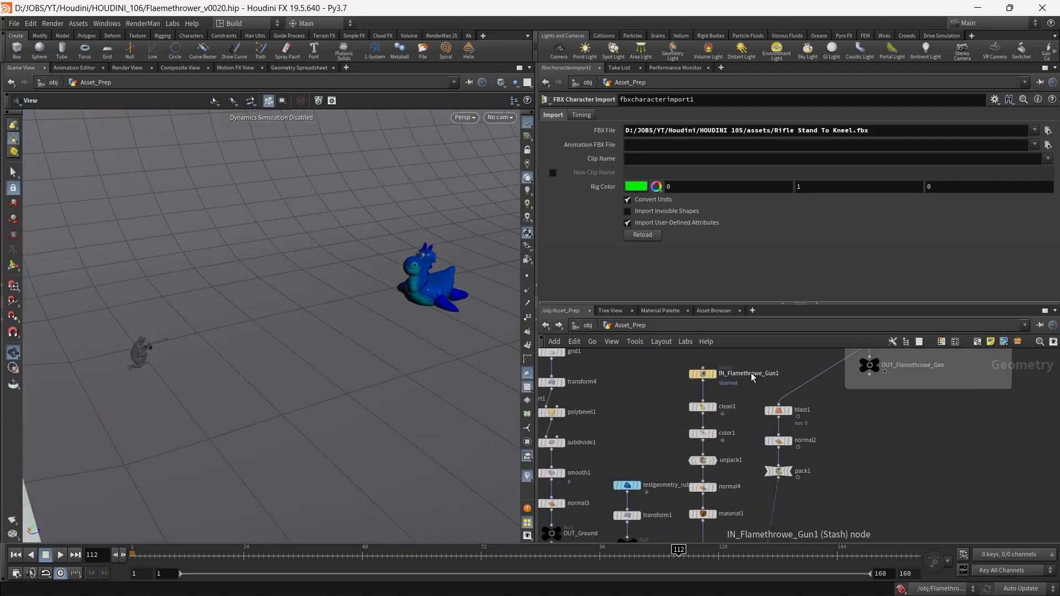
pyautogui.moveTo(139, 342); pyautogui.dragTo(254, 342, button='right')
# - Locate the boxed tube setup for the flamethrower source and display its transform2 node
pyautogui.moveTo(851, 418); pyautogui.dragTo(742, 386, button='middle')
pyautogui.moveTo(763, 469); pyautogui.dragTo(776, 592, button='middle')
pyautogui.click(683, 515)
pyautogui.scroll(3, 764, 472)
pyautogui.click(757, 434)
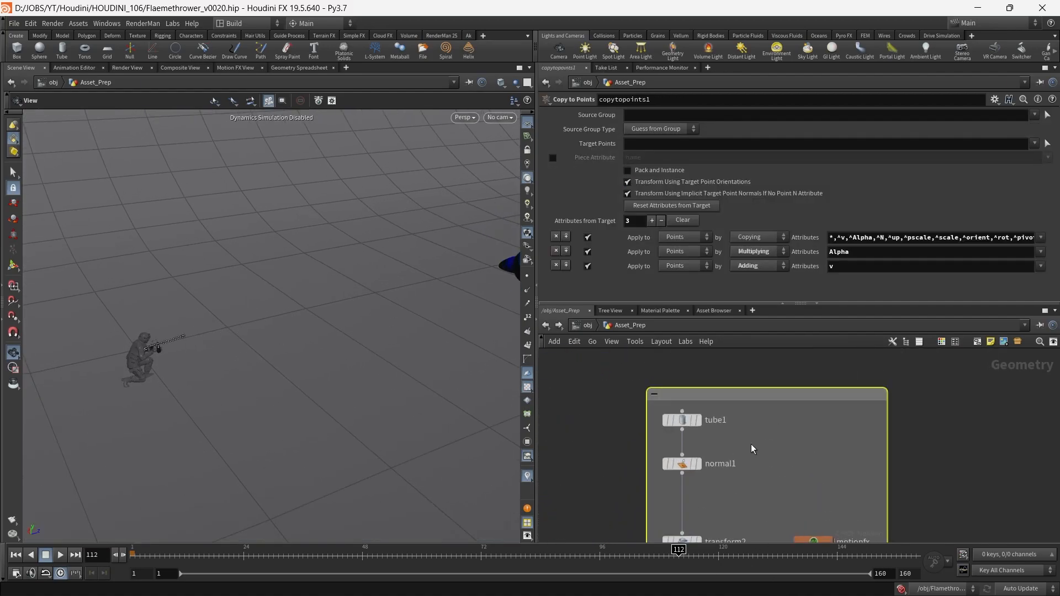
pyautogui.moveTo(741, 462); pyautogui.dragTo(760, 393, button='middle')
pyautogui.click(718, 473)
pyautogui.click(700, 473)
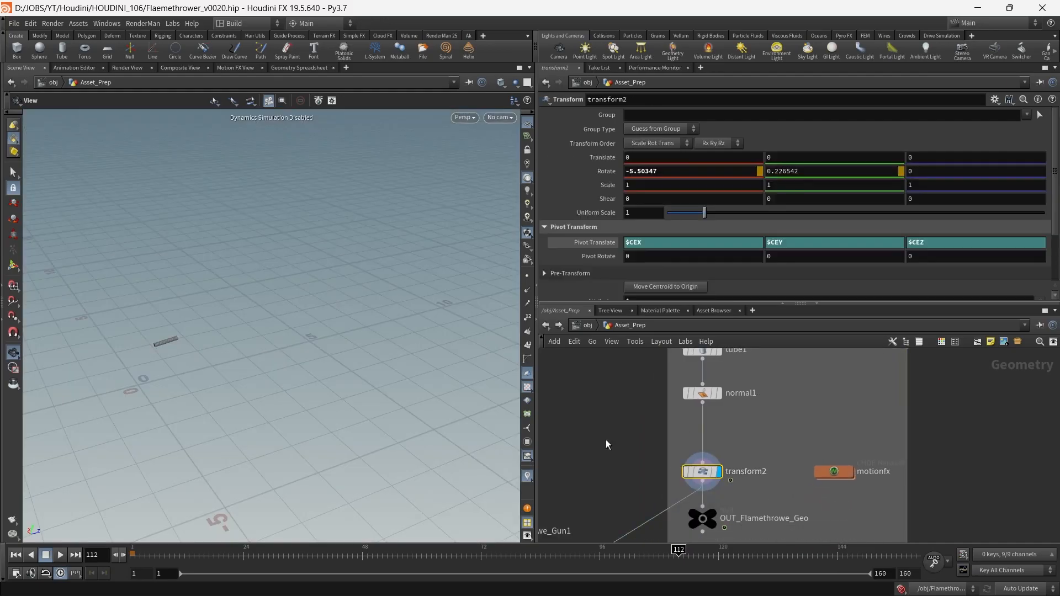
# - Scrub the timeline to frame 138 to check the tube's rotation and select the motionfx CHOP network
pyautogui.scroll(4, 173, 329)
pyautogui.moveTo(159, 300); pyautogui.dragTo(170, 318, button='middle')
pyautogui.moveTo(160, 553); pyautogui.dragTo(807, 574)
pyautogui.click(834, 470)
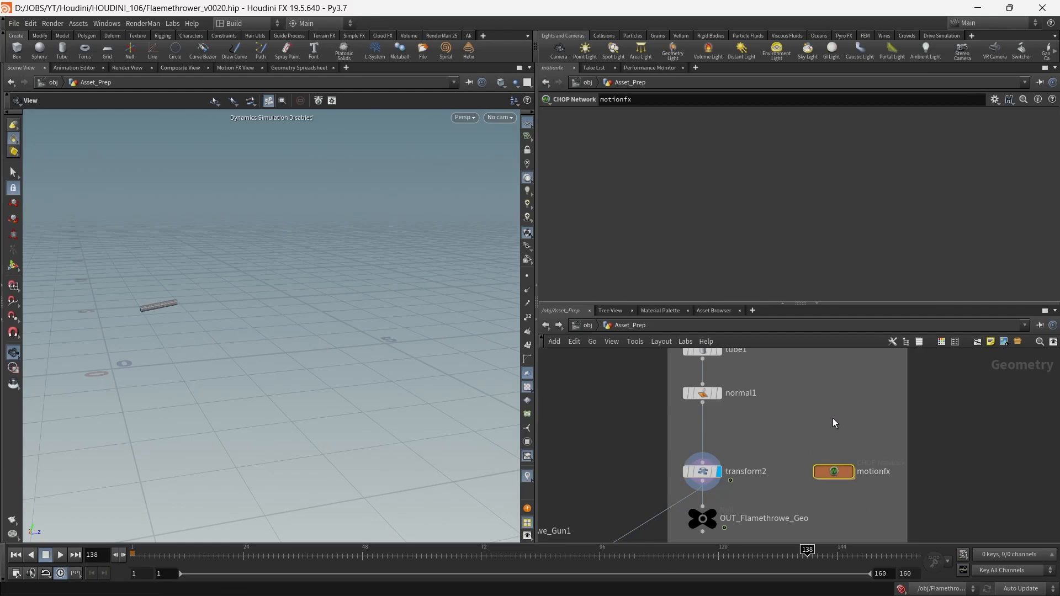
# - Open the Flamethrowe_SIM geometry network from the object level and maximize the network editor
pyautogui.click(579, 328)
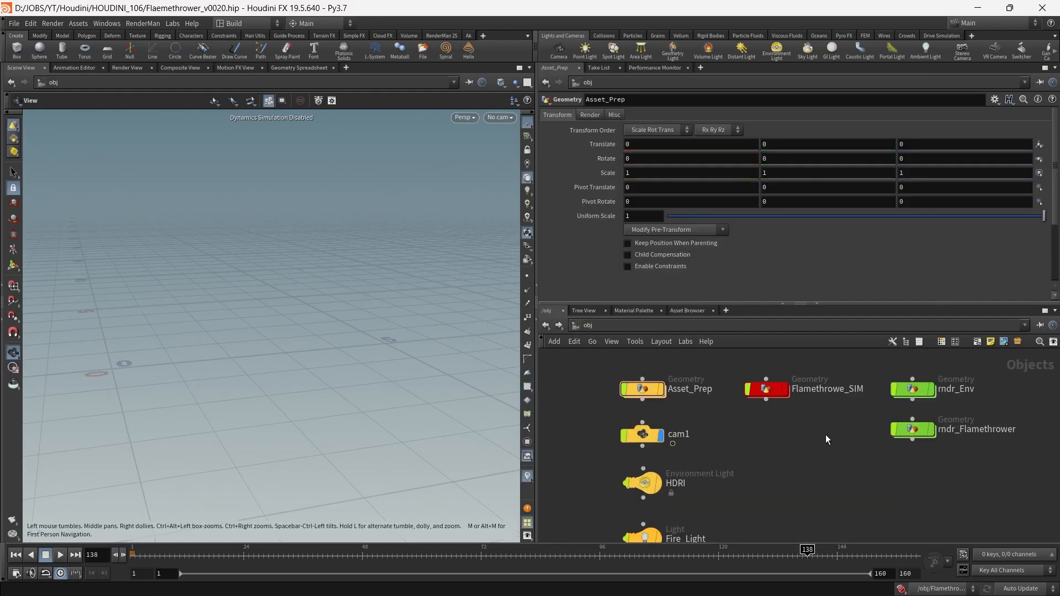
pyautogui.doubleClick(729, 395)
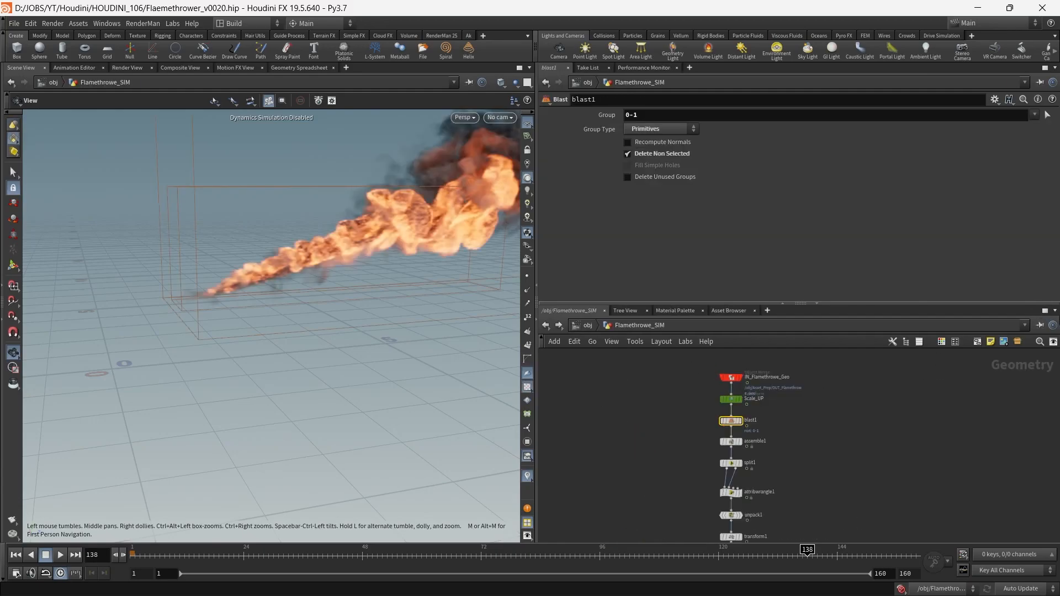
pyautogui.click(1043, 311)
# - Select the source nodes from IN_Flamethrowe_Geo down to vel_Mult, and show the popnet node's parameters
pyautogui.moveTo(347, 142); pyautogui.dragTo(487, 432)
pyautogui.moveTo(507, 482); pyautogui.dragTo(513, 396, button='middle')
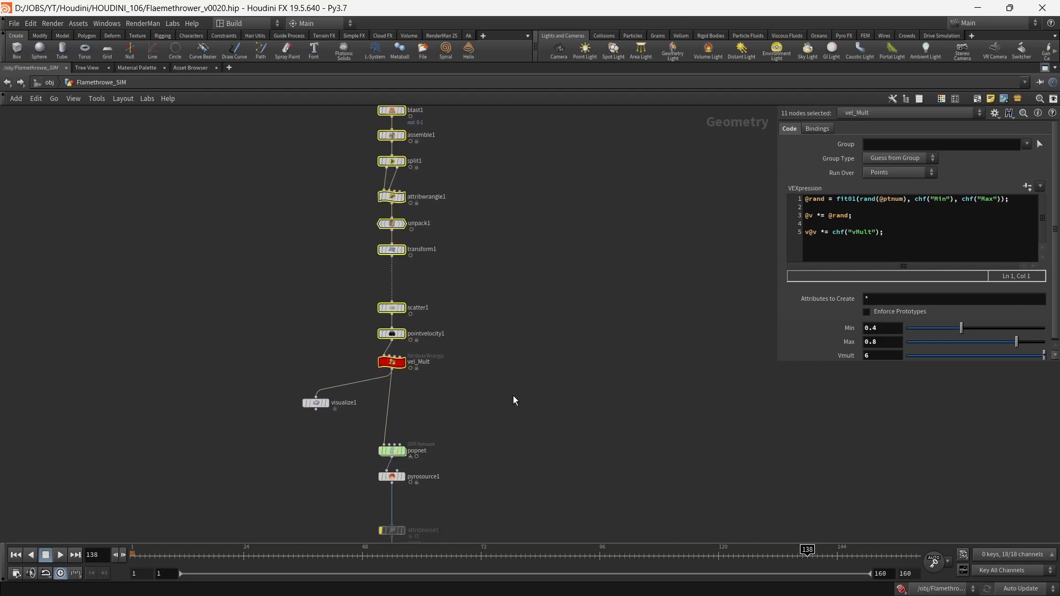
pyautogui.click(388, 454)
# - Review the parameters of the IN_Flamethrowe_Geo object merge and the Scale_UP transform
pyautogui.moveTo(487, 301); pyautogui.dragTo(488, 353, button='middle')
pyautogui.moveTo(359, 177); pyautogui.dragTo(357, 254, button='middle')
pyautogui.click(391, 189)
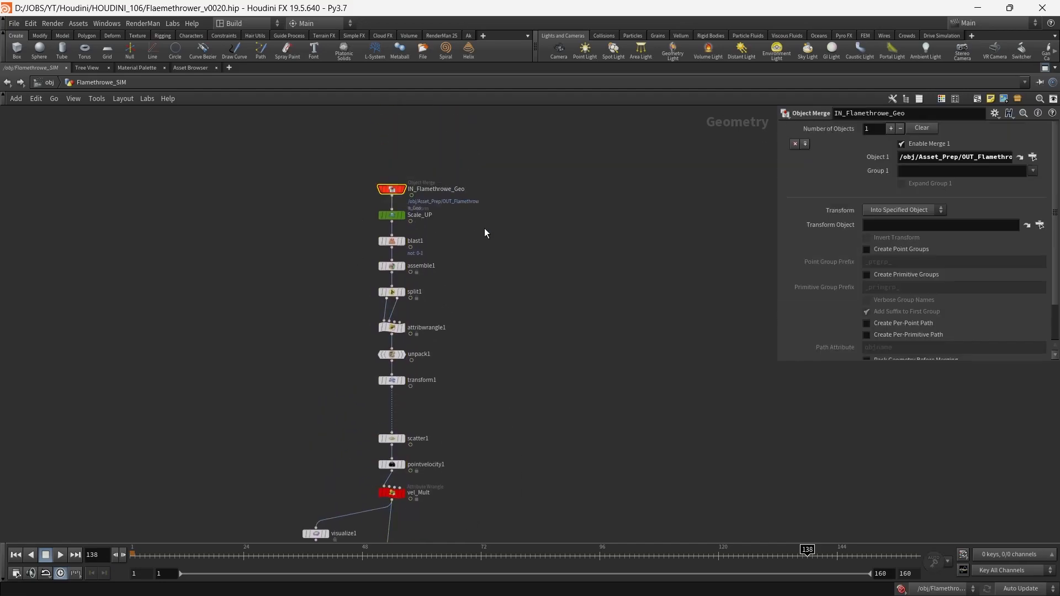
pyautogui.scroll(3, 476, 223)
pyautogui.click(358, 213)
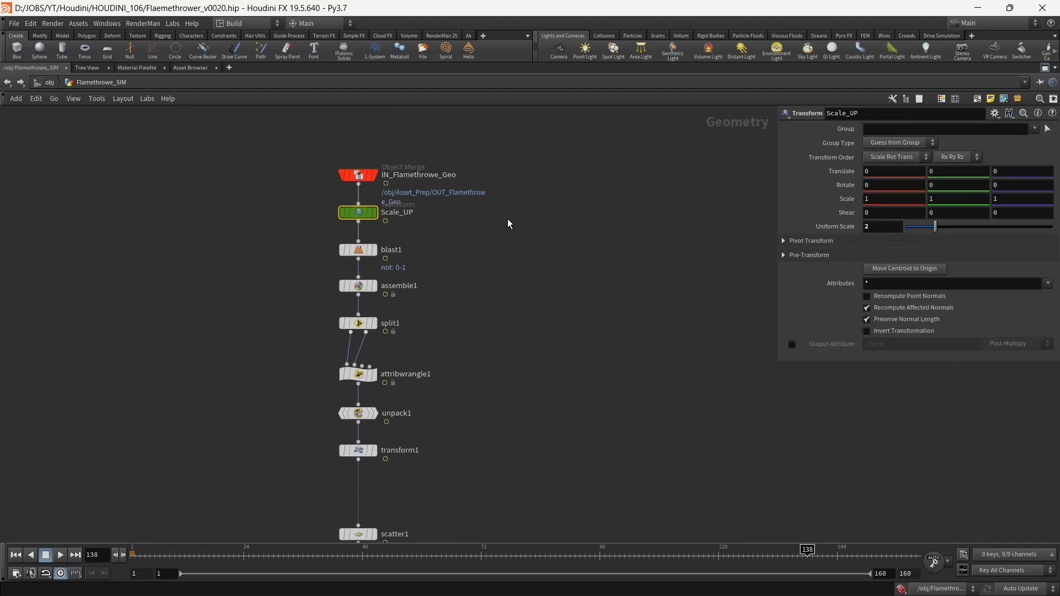
pyautogui.scroll(-2, 511, 216)
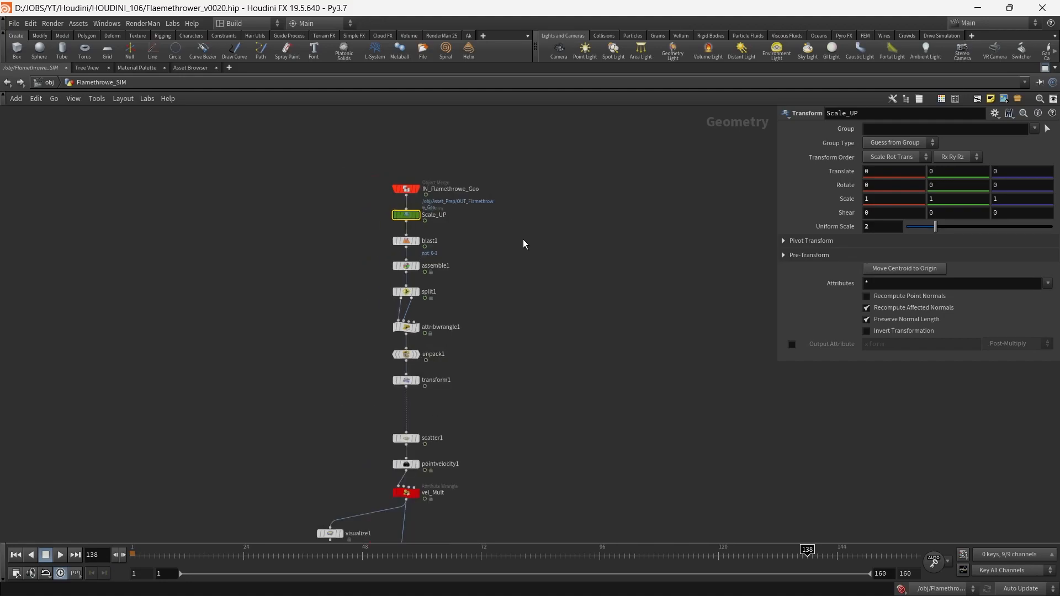
# - Go down the source chain from Scale_UP and select the nodes from pyrosource1 to attribdelete1
pyautogui.moveTo(532, 276); pyautogui.dragTo(585, 234, button='middle')
pyautogui.moveTo(555, 371); pyautogui.dragTo(556, 361, button='middle')
pyautogui.moveTo(414, 213); pyautogui.dragTo(508, 265)
pyautogui.moveTo(407, 355); pyautogui.dragTo(508, 435)
pyautogui.moveTo(532, 430); pyautogui.dragTo(546, 308, button='middle')
pyautogui.click(474, 388)
pyautogui.moveTo(584, 445); pyautogui.dragTo(519, 209, button='middle')
pyautogui.moveTo(501, 209); pyautogui.dragTo(380, 466)
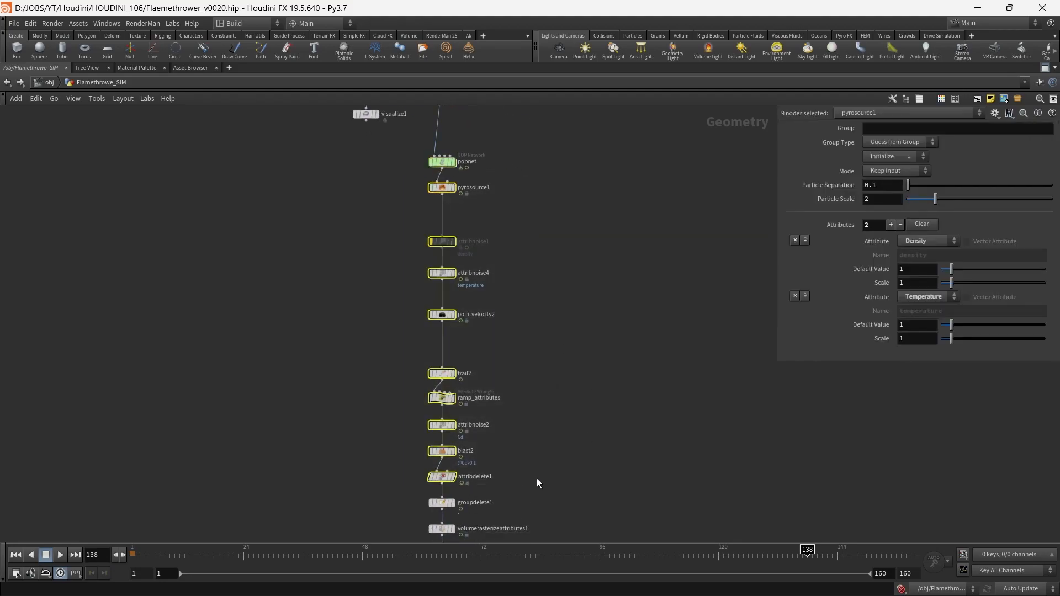
# - Review the settings of the ramp_attributes wrangle, the attribnoise2 node and the blast2 node
pyautogui.moveTo(390, 366); pyautogui.dragTo(369, 230, button='middle')
pyautogui.moveTo(436, 209); pyautogui.dragTo(448, 215)
pyautogui.moveTo(320, 218); pyautogui.dragTo(473, 248)
pyautogui.moveTo(328, 260); pyautogui.dragTo(469, 278)
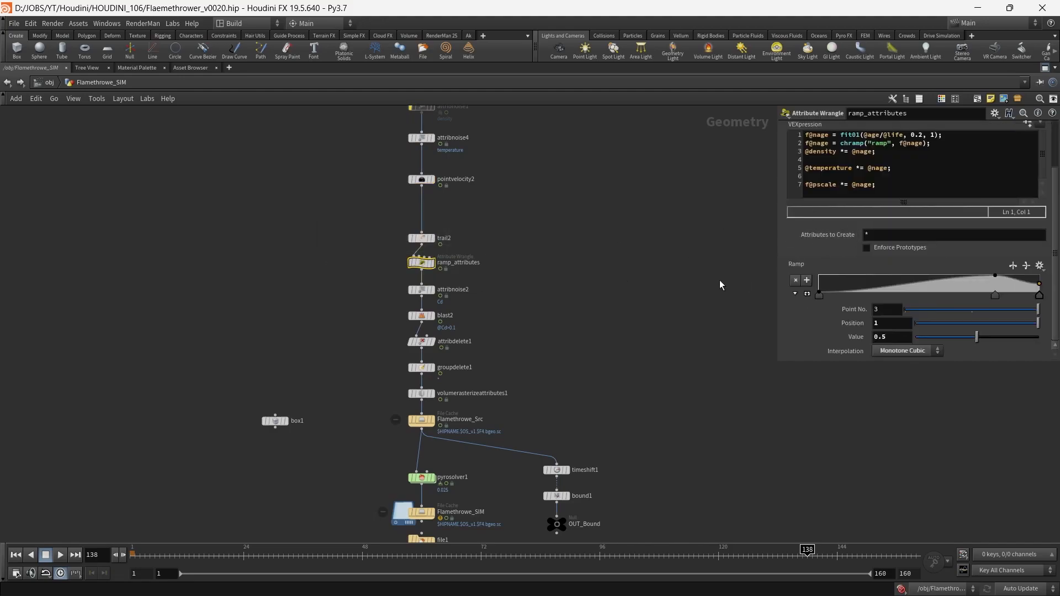
pyautogui.moveTo(359, 298); pyautogui.dragTo(593, 286)
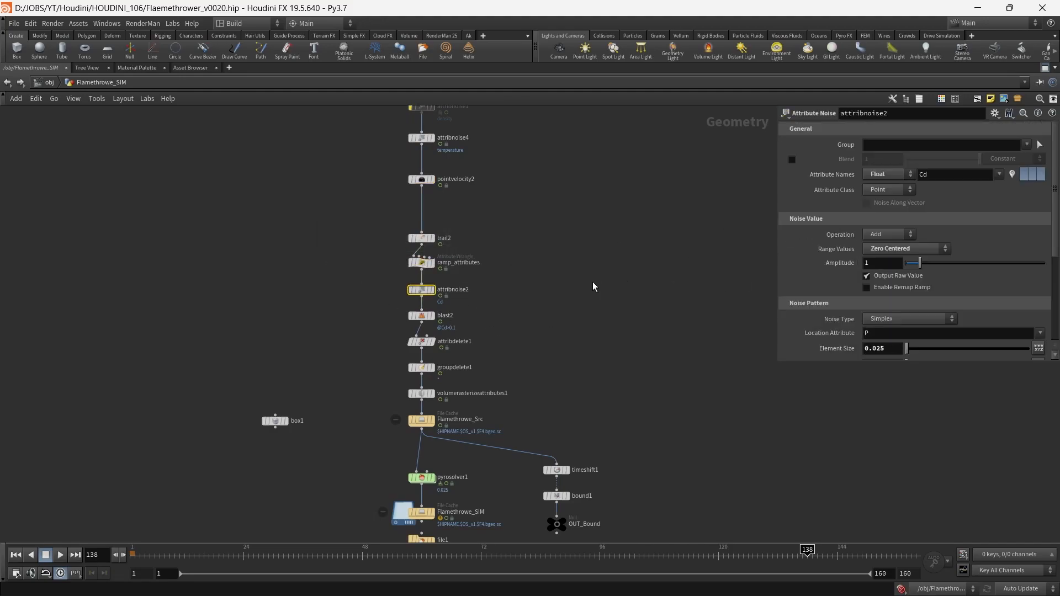
pyautogui.moveTo(373, 303); pyautogui.dragTo(448, 328)
pyautogui.moveTo(519, 339); pyautogui.dragTo(529, 281, button='middle')
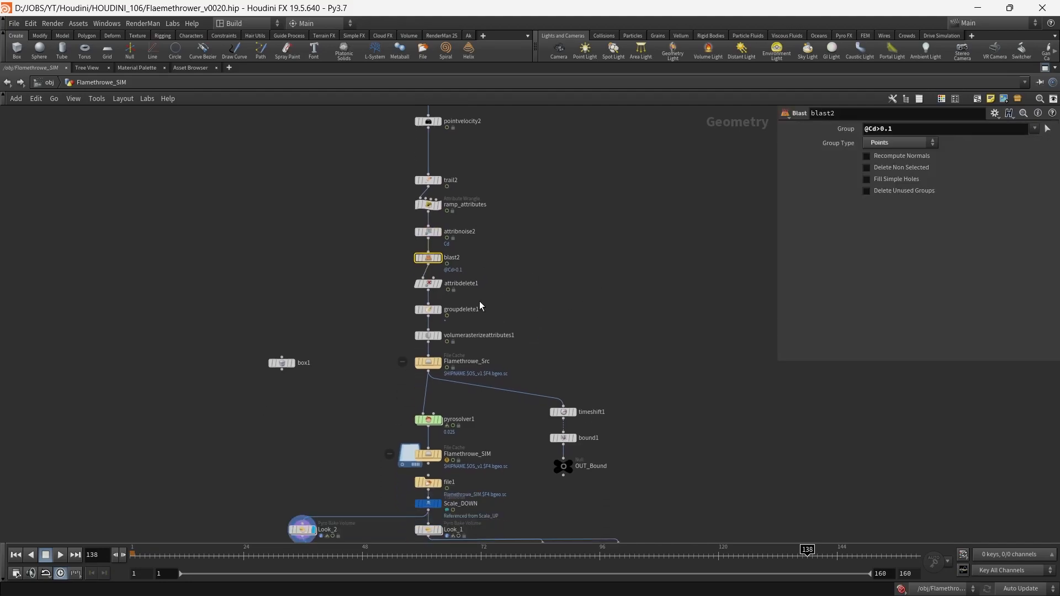
# - Review the settings of the volumerasterizeattributes1, pyrosolver1 and Look_2 nodes
pyautogui.moveTo(389, 332); pyautogui.dragTo(453, 343)
pyautogui.moveTo(524, 353); pyautogui.dragTo(528, 277, button='middle')
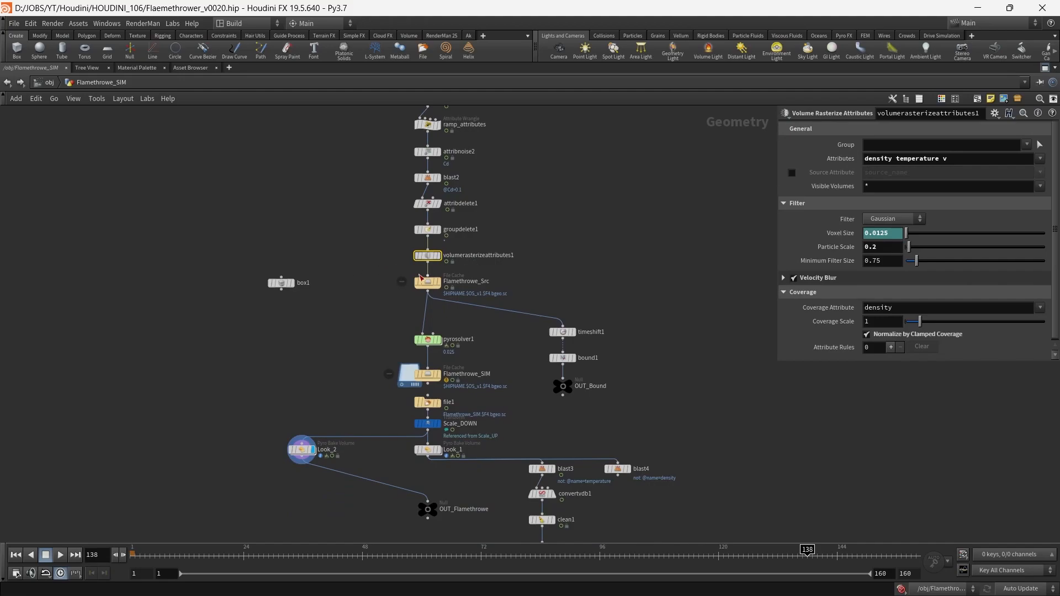
pyautogui.moveTo(360, 332); pyautogui.dragTo(356, 282, button='middle')
pyautogui.moveTo(356, 283); pyautogui.dragTo(450, 303)
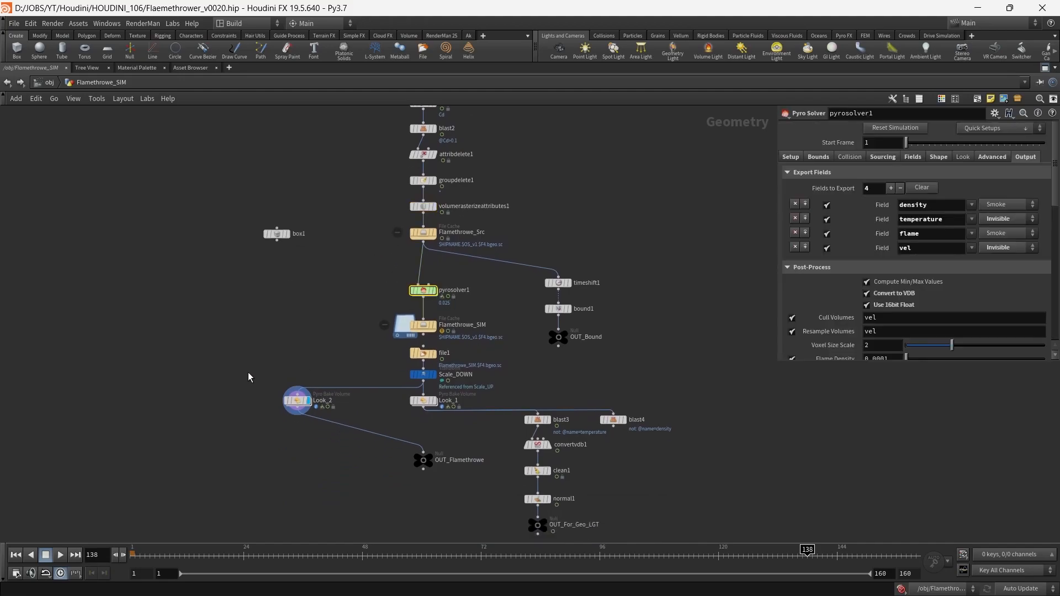
pyautogui.moveTo(248, 377); pyautogui.dragTo(337, 438)
# - Look over the whole simulation network again, including the popnet node and the chain down to the outputs
pyautogui.moveTo(345, 251); pyautogui.dragTo(360, 439, button='middle')
pyautogui.moveTo(364, 224); pyautogui.dragTo(372, 340, button='middle')
pyautogui.moveTo(129, 272); pyautogui.dragTo(459, 234, button='right')
pyautogui.moveTo(565, 205); pyautogui.dragTo(427, 287, button='right')
pyautogui.moveTo(471, 221); pyautogui.dragTo(413, 284, button='middle')
pyautogui.moveTo(527, 219); pyautogui.dragTo(653, 218, button='right')
pyautogui.moveTo(587, 314); pyautogui.dragTo(603, 237, button='middle')
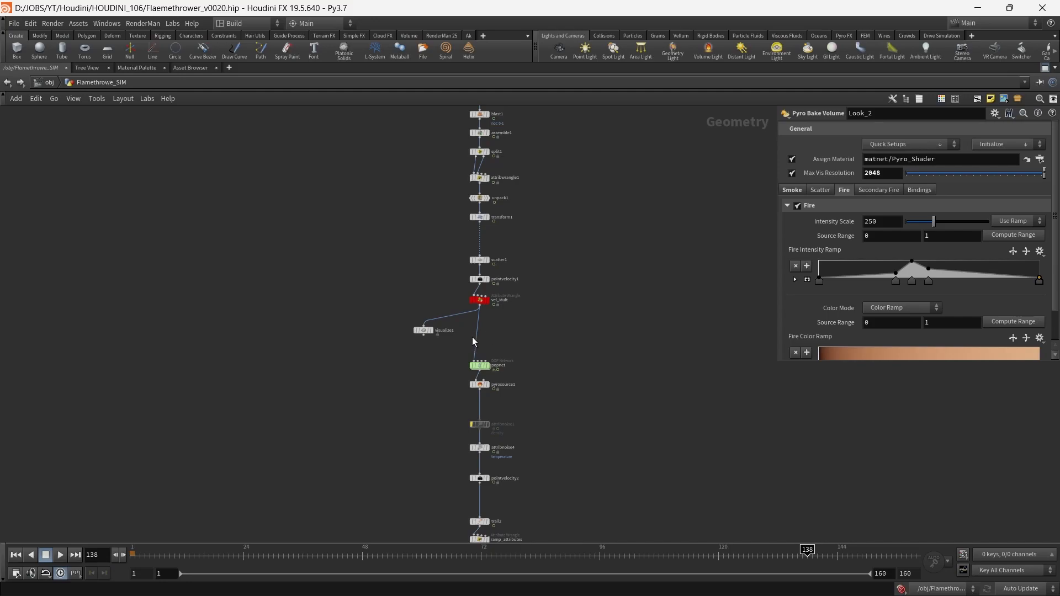
pyautogui.click(480, 365)
pyautogui.moveTo(572, 371); pyautogui.dragTo(590, 285, button='middle')
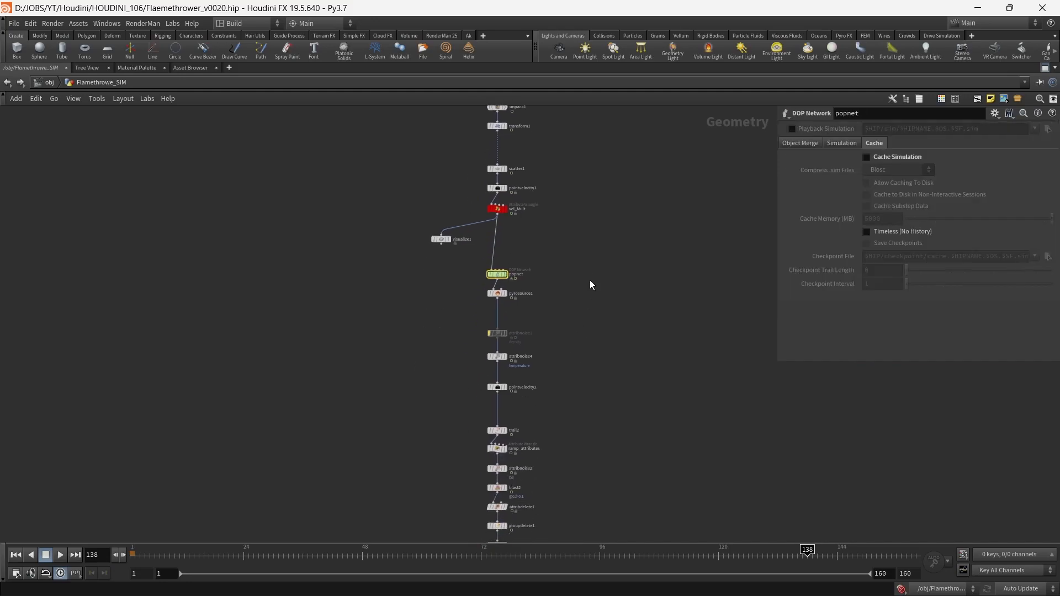
pyautogui.moveTo(604, 458); pyautogui.dragTo(610, 241, button='middle')
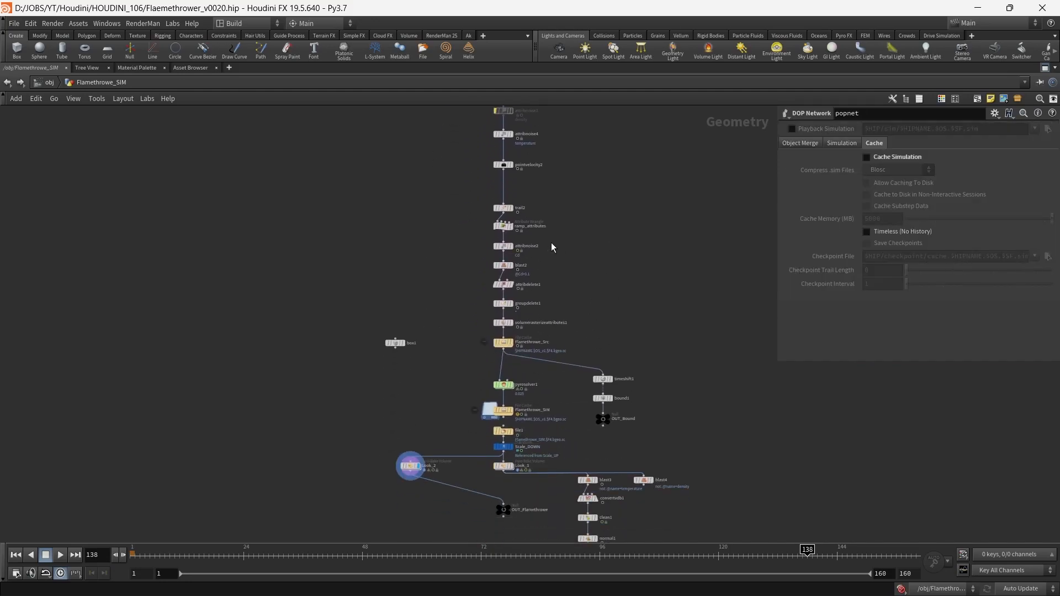
# - Show the pyrosolver1 node's parameters and restore the split layout with the viewport
pyautogui.click(503, 385)
pyautogui.scroll(5, 560, 306)
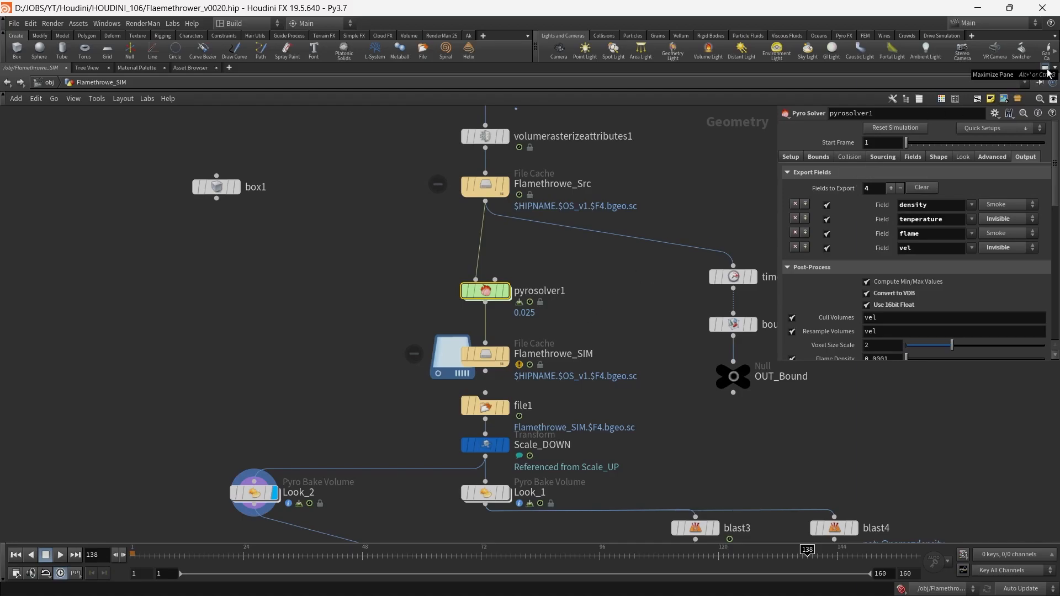
pyautogui.moveTo(415, 316); pyautogui.dragTo(563, 268)
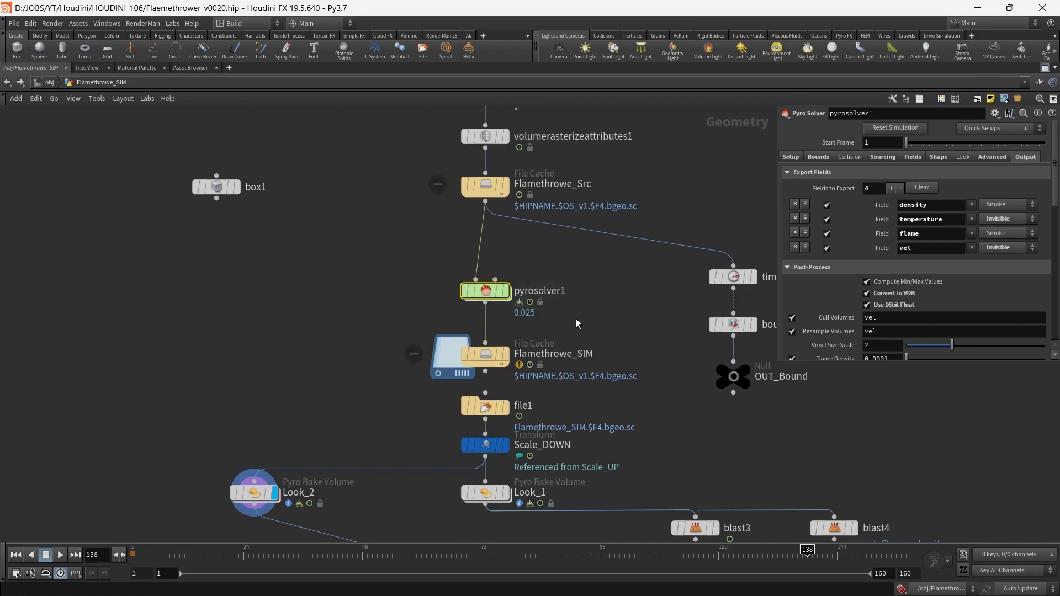
pyautogui.click(1045, 69)
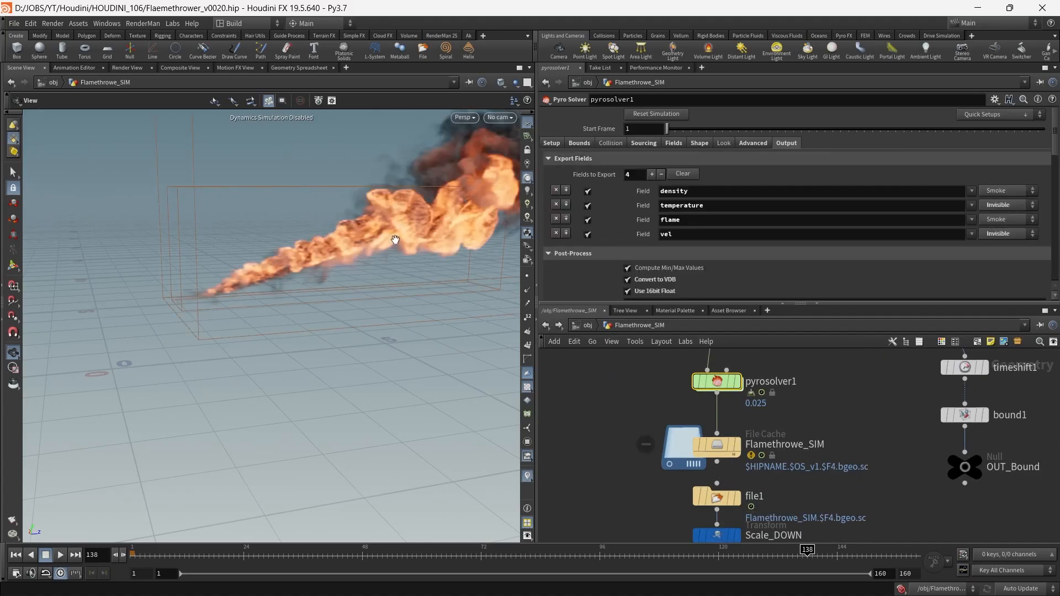
# - Look over the flame and the full simulation network once more, then switch to the YT_Flamethrower_v000.hip scene
pyautogui.moveTo(395, 240); pyautogui.dragTo(405, 324)
pyautogui.moveTo(253, 344); pyautogui.dragTo(247, 313)
pyautogui.press('h')
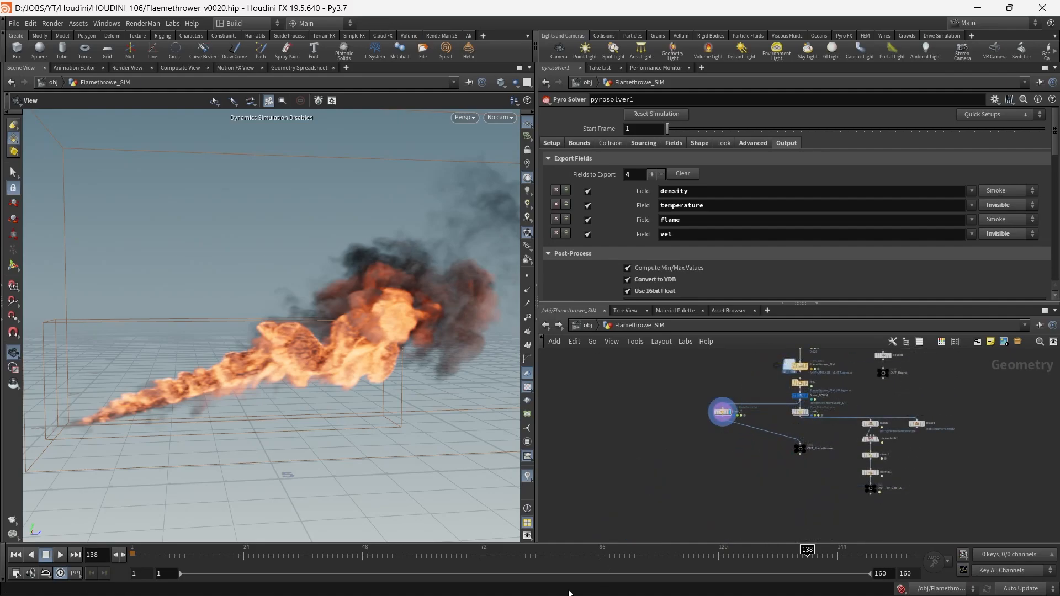
pyautogui.moveTo(356, 579)
pyautogui.click(432, 518)
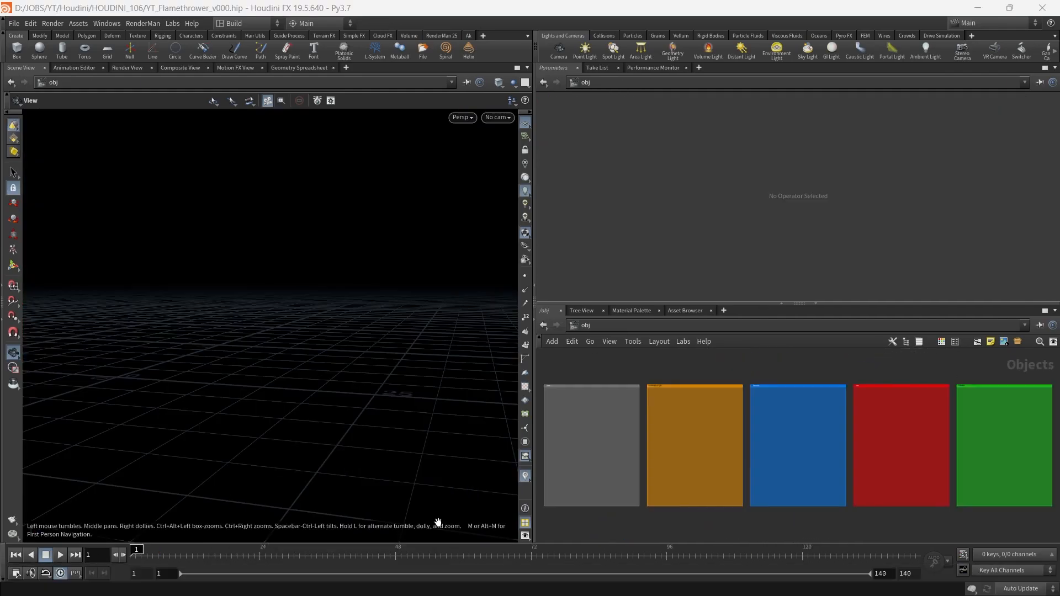
# - Create a Tube geometry object inside the Geo prep network box
pyautogui.moveTo(796, 412); pyautogui.dragTo(693, 437, button='middle')
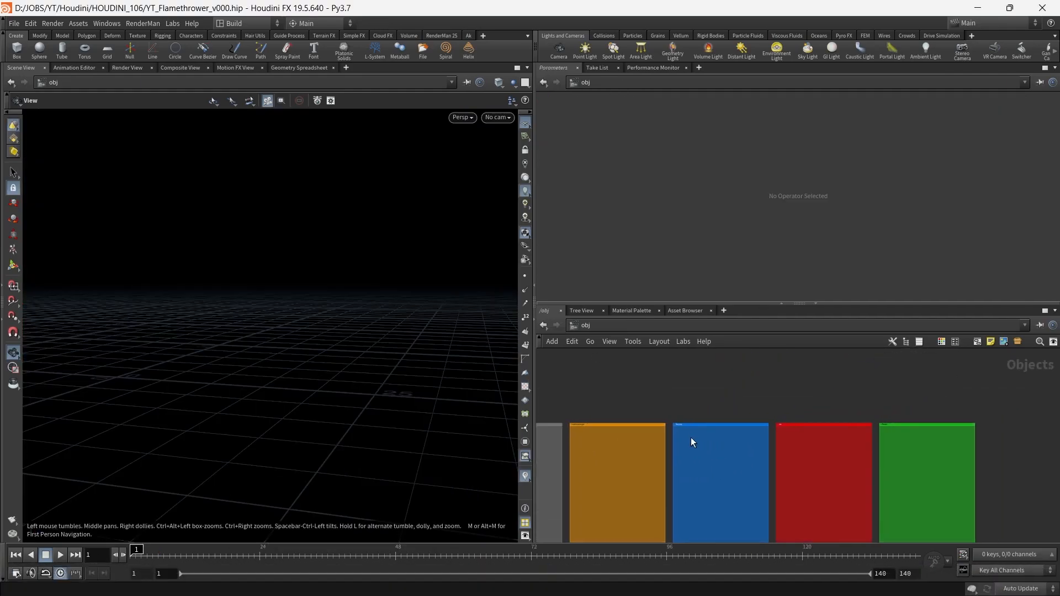
pyautogui.scroll(6, 690, 437)
pyautogui.scroll(-6, 693, 437)
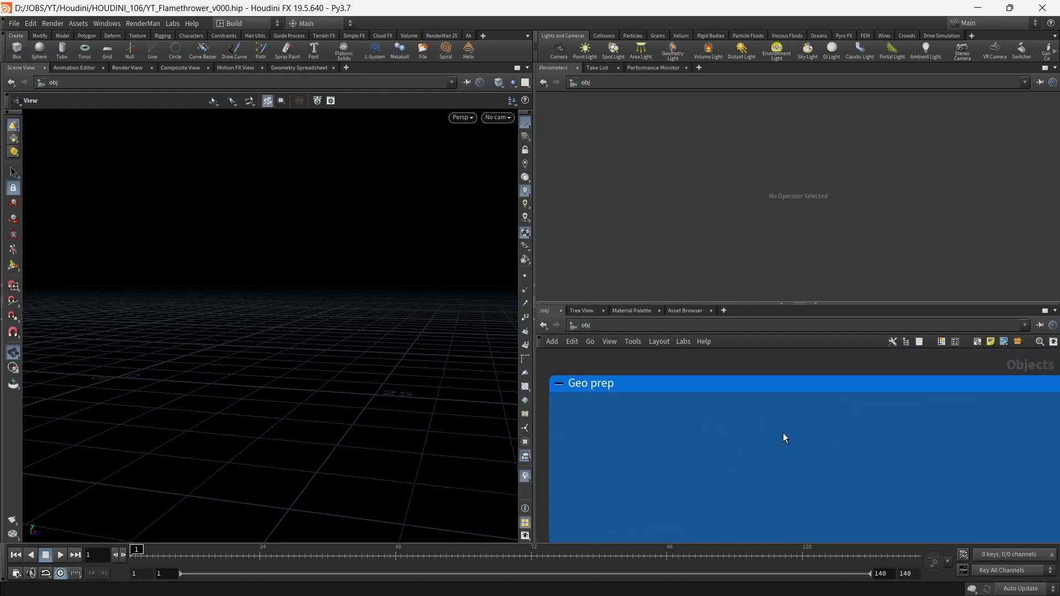
pyautogui.press('Tab')
pyautogui.write('tube')
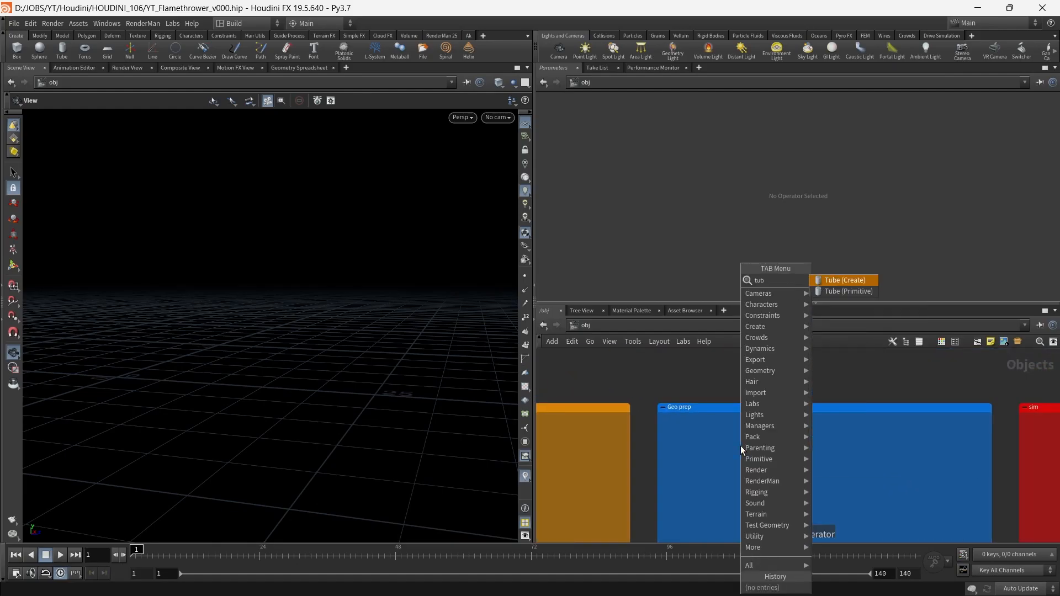
pyautogui.press('Return')
pyautogui.scroll(2, 740, 446)
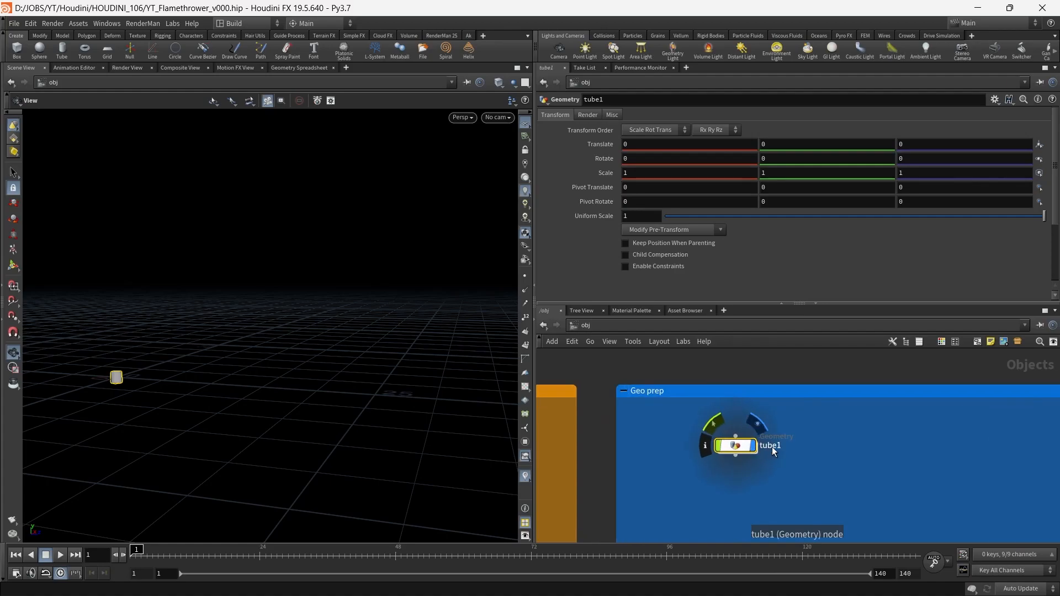
# - Enter the tube1 object and add a Tommy test geometry node beside the tube
pyautogui.doubleClick(735, 445)
pyautogui.press('Tab')
pyautogui.write('tom')
pyautogui.press('Return')
pyautogui.click(605, 445)
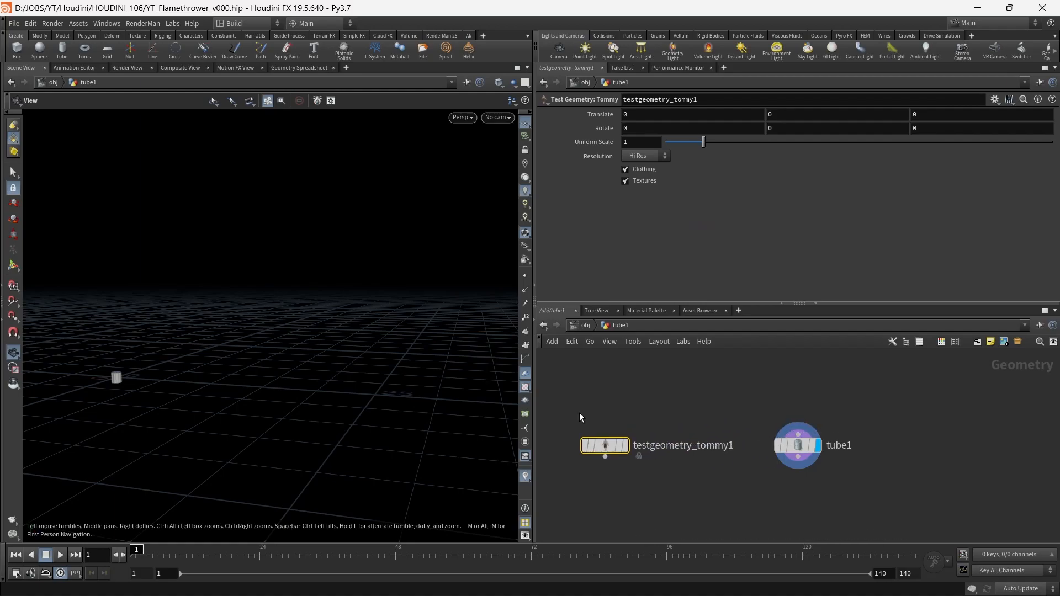
# - Merge the Tommy test geometry and the tube with a displayed Merge node placed beneath them
pyautogui.moveTo(580, 414); pyautogui.dragTo(789, 479)
pyautogui.click(797, 457)
pyautogui.keyDown('alt'); pyautogui.click(719, 484); pyautogui.keyUp('alt')
pyautogui.click(809, 515)
pyautogui.moveTo(808, 528); pyautogui.dragTo(826, 465, button='middle')
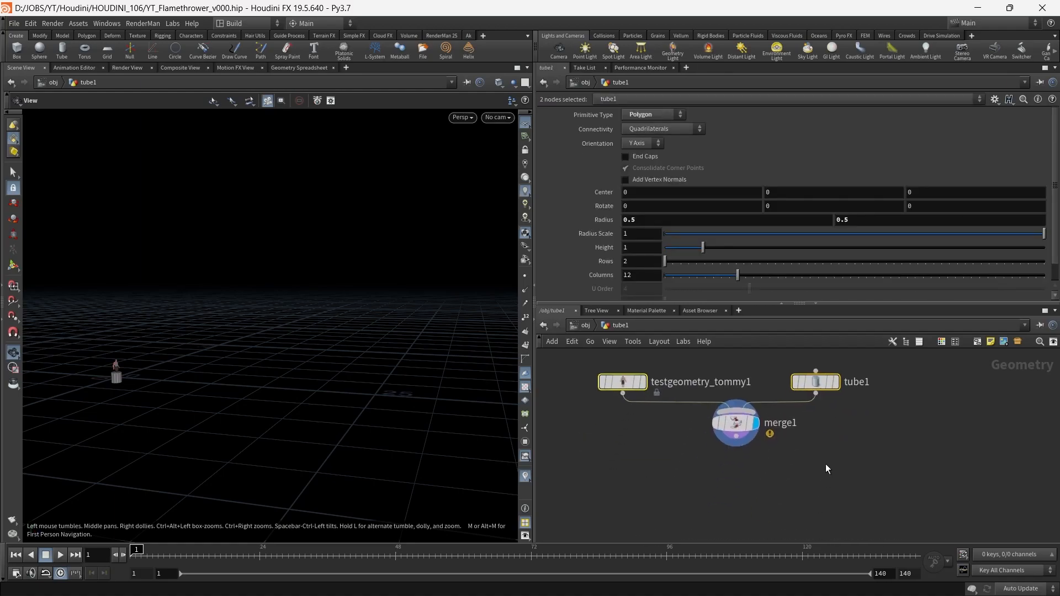
pyautogui.click(825, 465)
pyautogui.moveTo(732, 424); pyautogui.dragTo(744, 455)
# - Set the tube's radius scale to 0.1 and its height to 0.6
pyautogui.hotkey('space', 'f')
pyautogui.moveTo(212, 374); pyautogui.dragTo(172, 382)
pyautogui.moveTo(401, 246); pyautogui.dragTo(333, 310, button='right')
pyautogui.moveTo(404, 306); pyautogui.dragTo(338, 357, button='middle')
pyautogui.moveTo(338, 357); pyautogui.dragTo(297, 364)
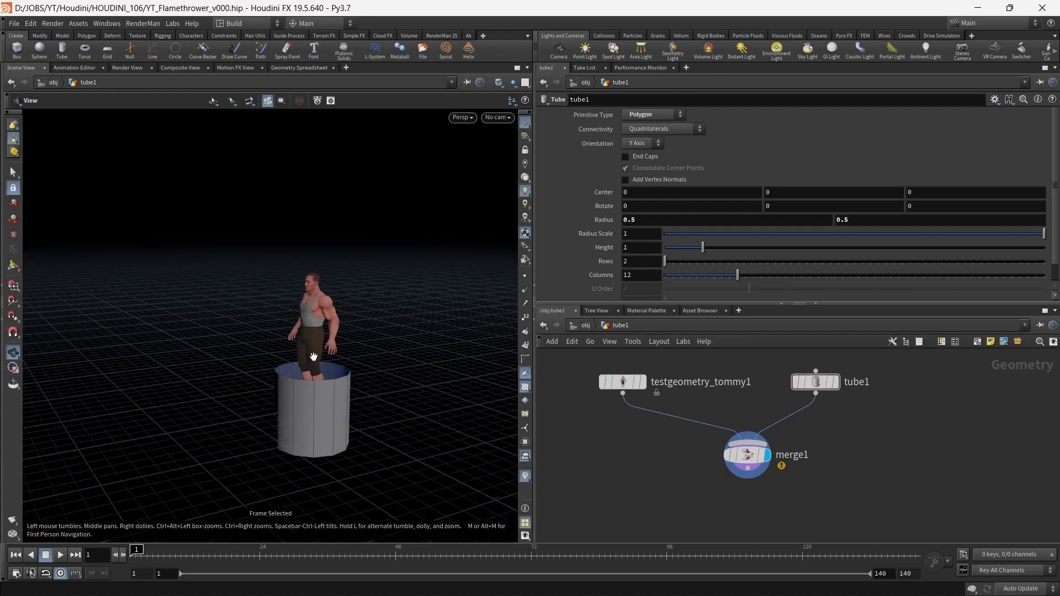
pyautogui.scroll(2, 313, 356)
pyautogui.press('Tab')
pyautogui.moveTo(850, 435)
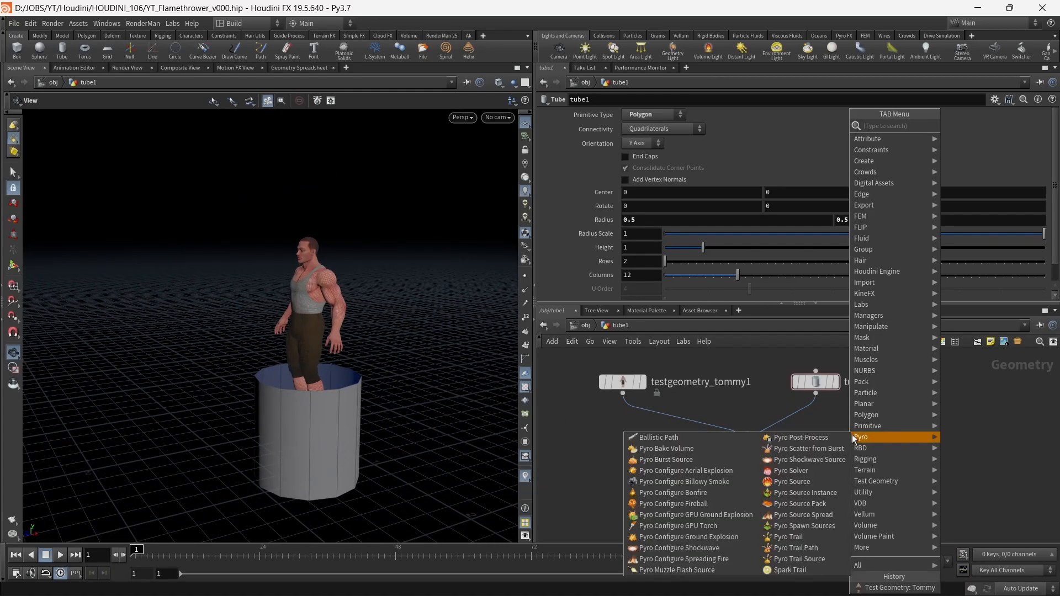
pyautogui.click(823, 411)
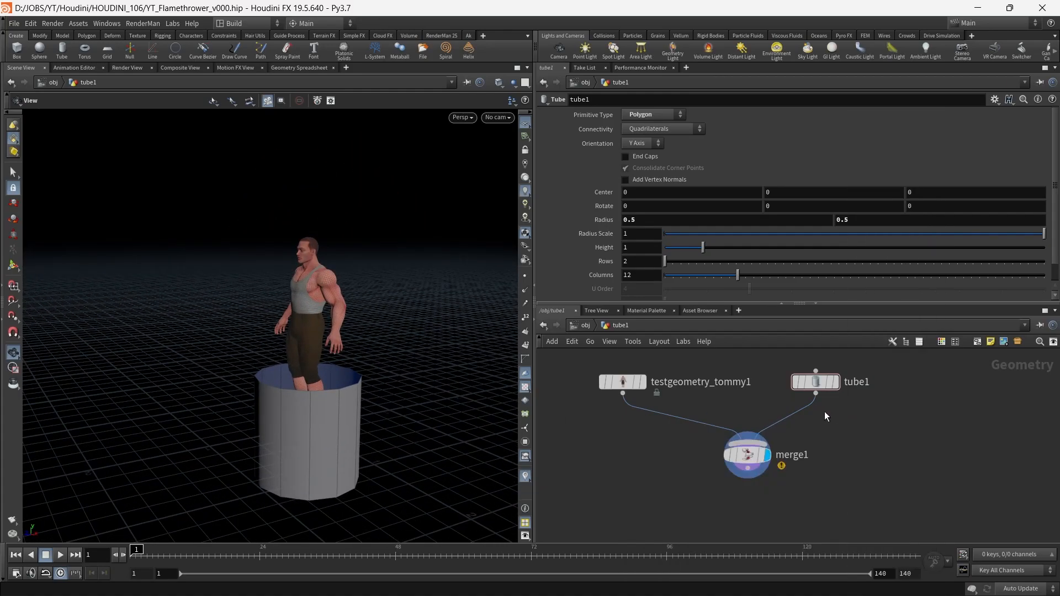
pyautogui.press('Return')
pyautogui.click(651, 247)
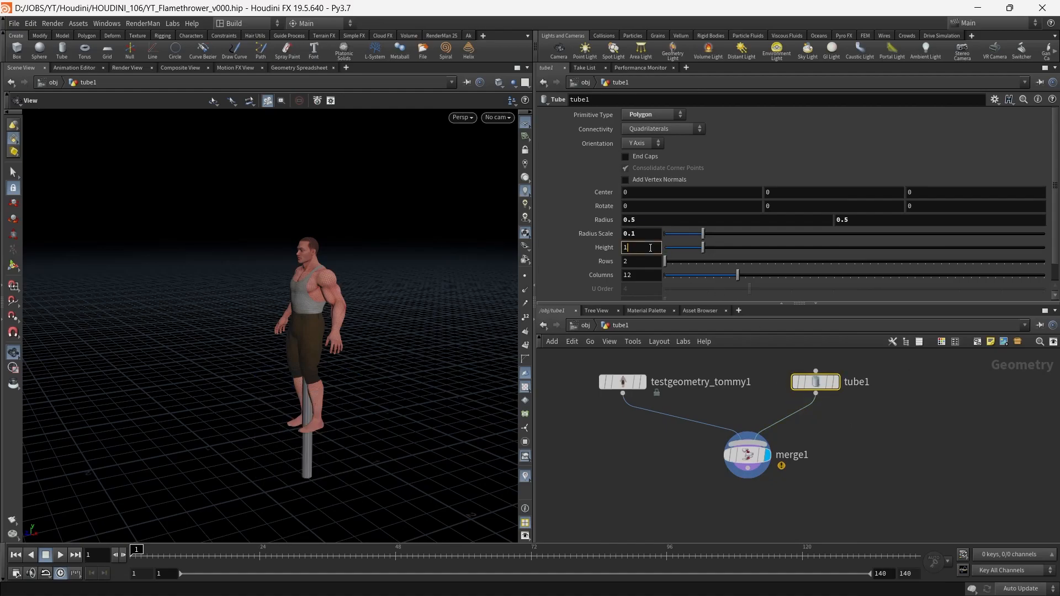
pyautogui.press('Return')
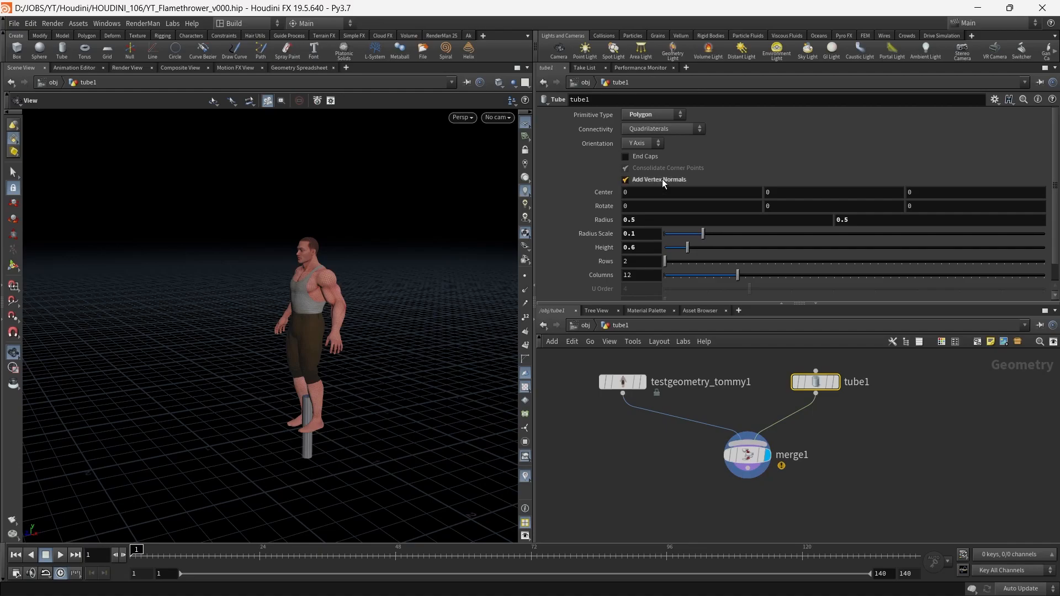
# - Turn off the tube's vertex normals, enable its end caps and set its rows to 20
pyautogui.click(662, 180)
pyautogui.click(650, 156)
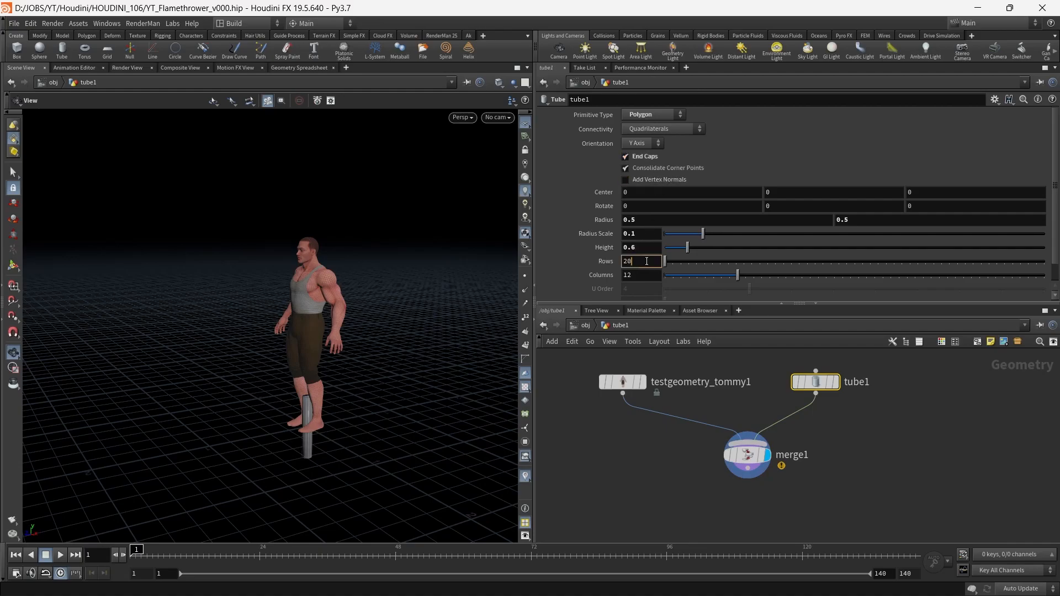
pyautogui.click(896, 444)
# - Insert a Transform node between tube1 and merge1 and align it under the tube
pyautogui.press('Tab')
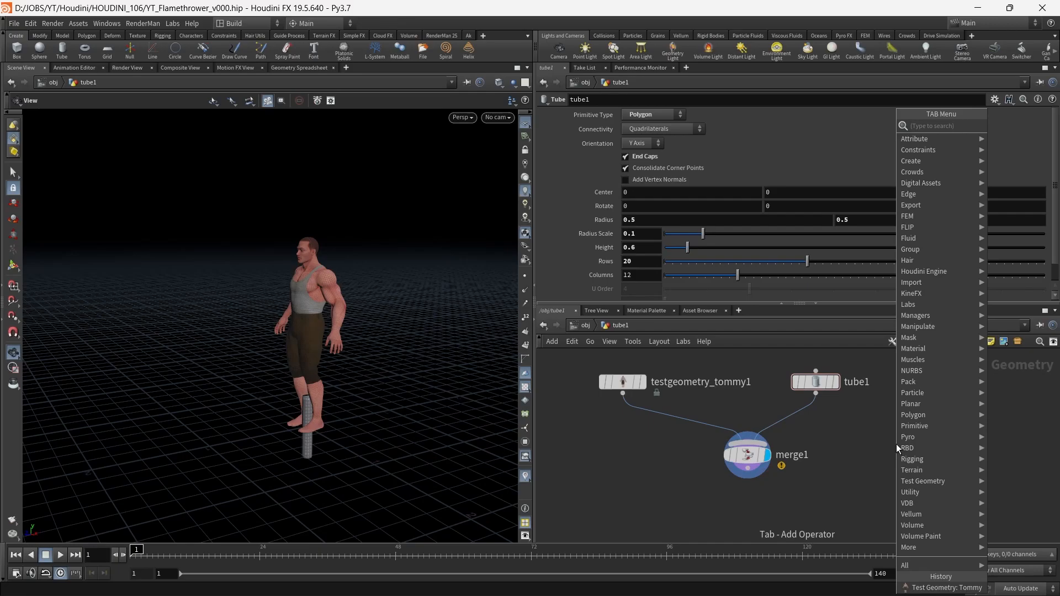
pyautogui.write('tran')
pyautogui.press('Return')
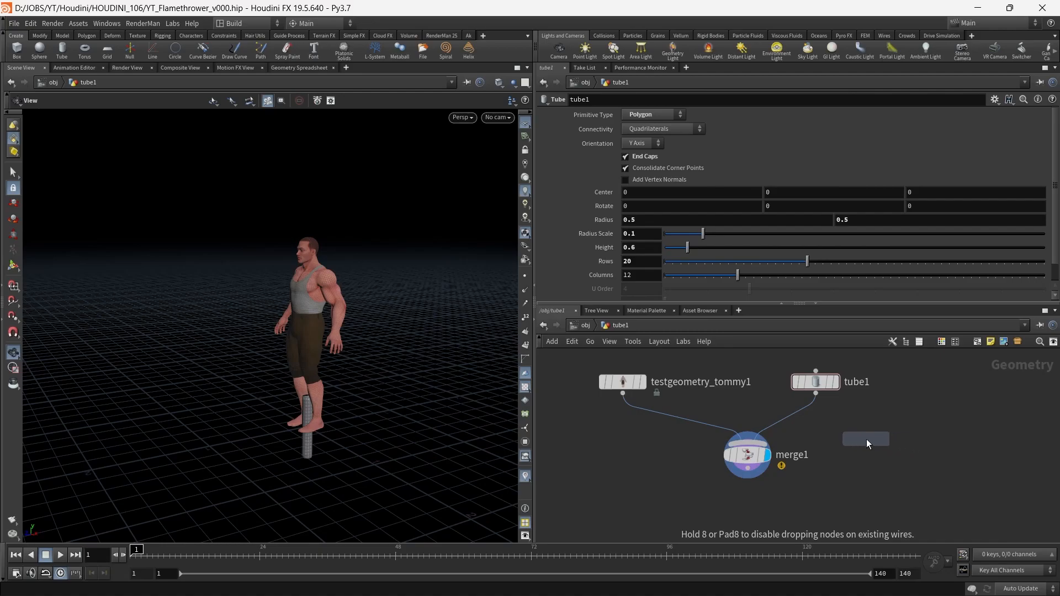
pyautogui.click(795, 428)
pyautogui.click(796, 426)
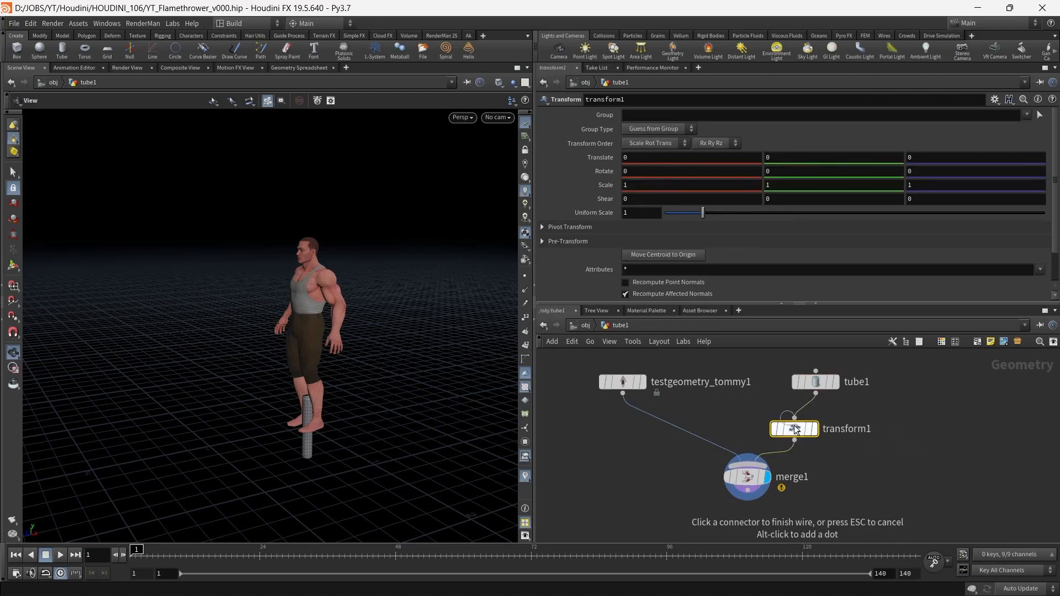
pyautogui.click(817, 398)
pyautogui.moveTo(797, 433); pyautogui.dragTo(819, 438)
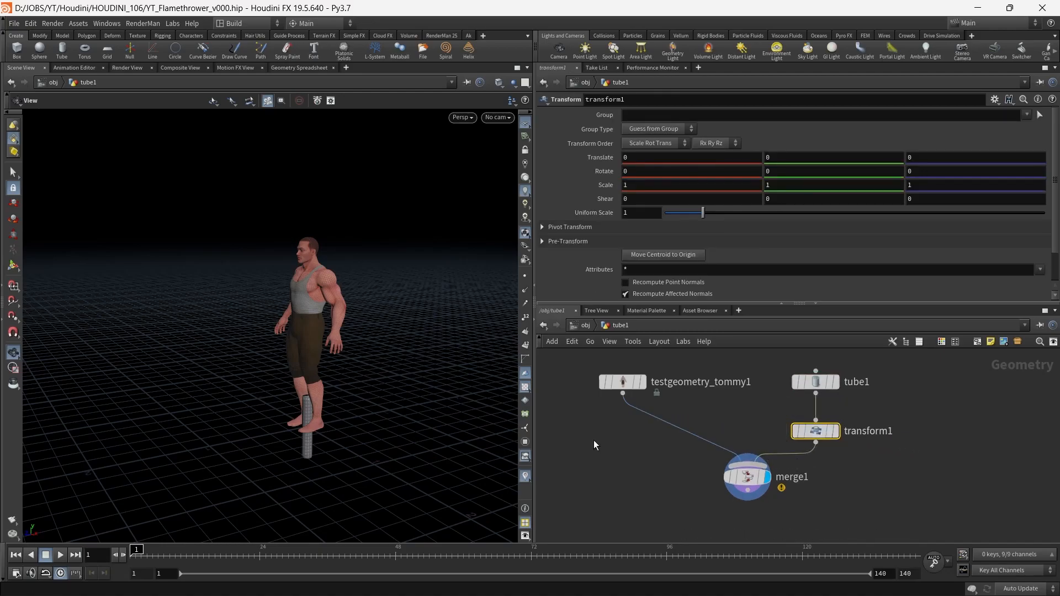
# - Translate the tube to 1.5 in Y and 1 in Z, and rotate it 80 degrees in X
pyautogui.click(931, 157)
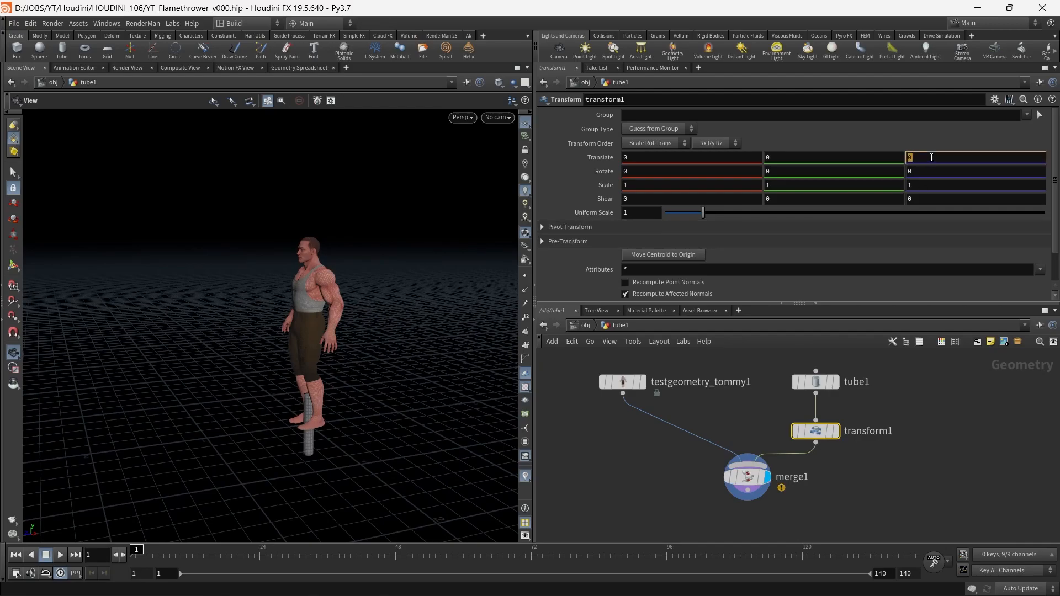
pyautogui.write('1')
pyautogui.press('Return')
pyautogui.click(861, 154)
pyautogui.write('2')
pyautogui.press('Return')
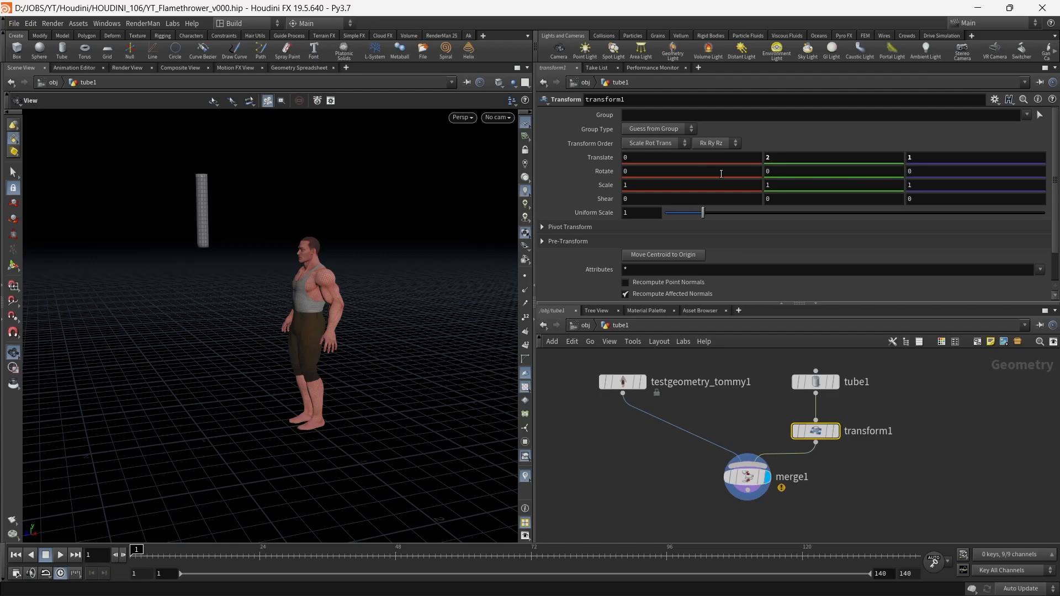
pyautogui.click(791, 164)
pyautogui.click(703, 168)
pyautogui.write('80')
pyautogui.press('Return')
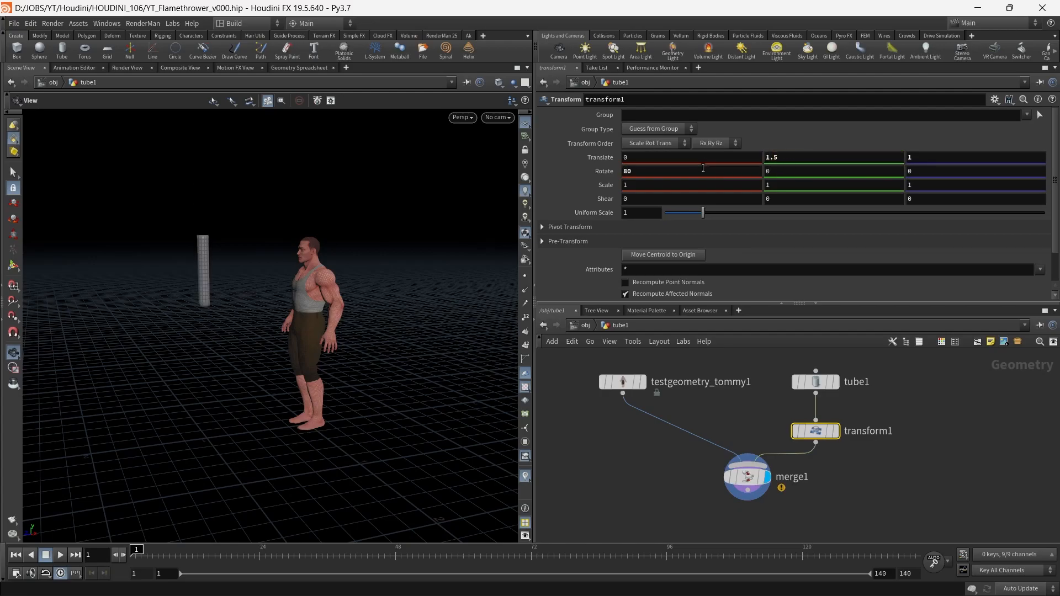
# - Insert a Normal node between transform1 and merge1
pyautogui.moveTo(272, 282); pyautogui.dragTo(386, 348)
pyautogui.press('Tab')
pyautogui.write('nor')
pyautogui.press('Return')
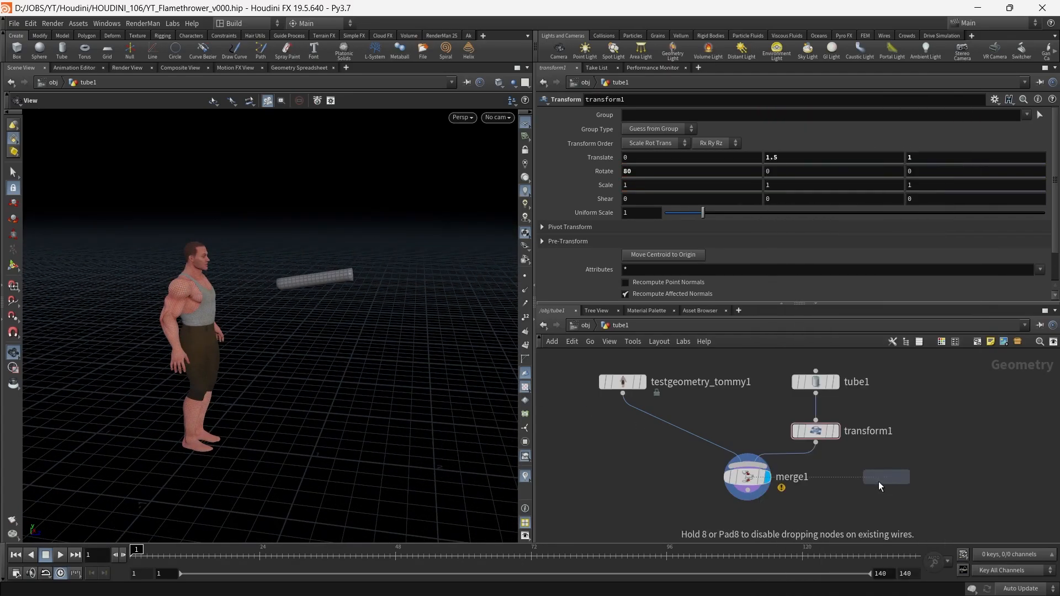
pyautogui.click(809, 454)
# - Insert a second Transform node between transform1 and normal1
pyautogui.moveTo(447, 342); pyautogui.dragTo(298, 279)
pyautogui.moveTo(897, 444); pyautogui.dragTo(852, 403, button='middle')
pyautogui.moveTo(343, 353); pyautogui.dragTo(279, 332)
pyautogui.press('Tab')
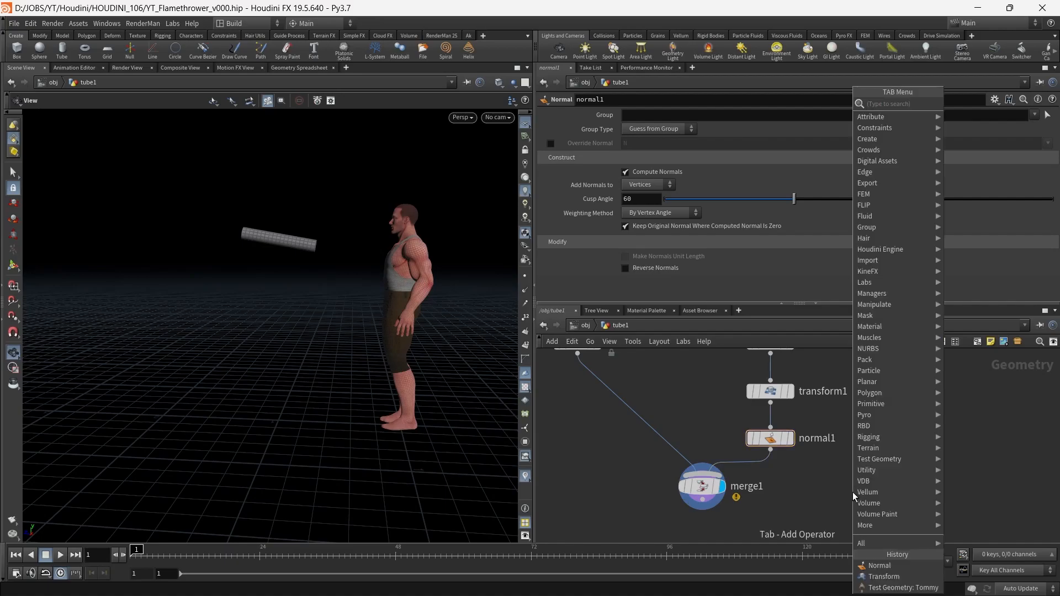
pyautogui.write('tran')
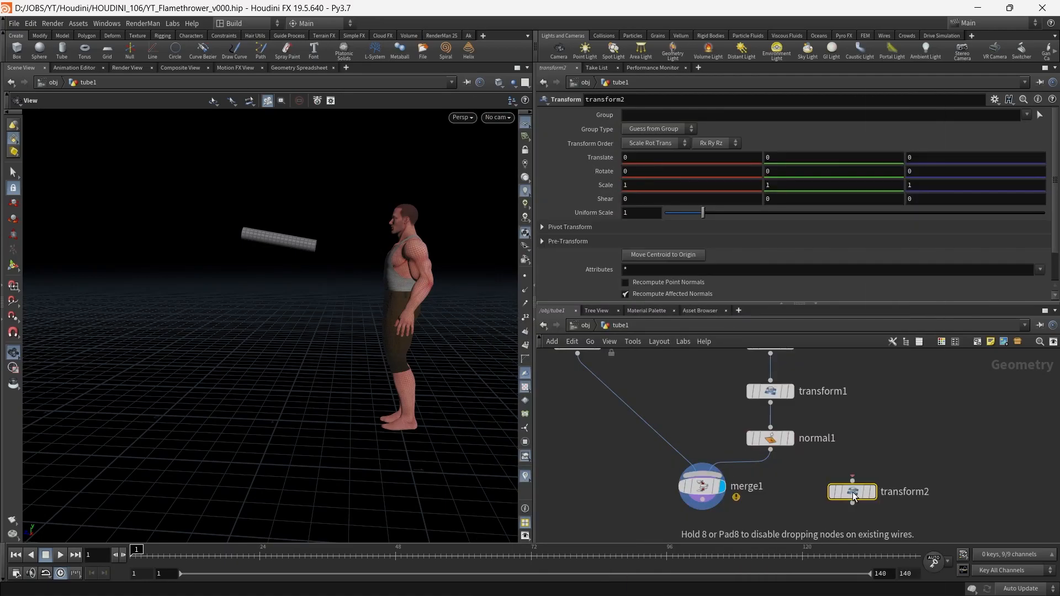
pyautogui.moveTo(852, 492); pyautogui.dragTo(766, 420)
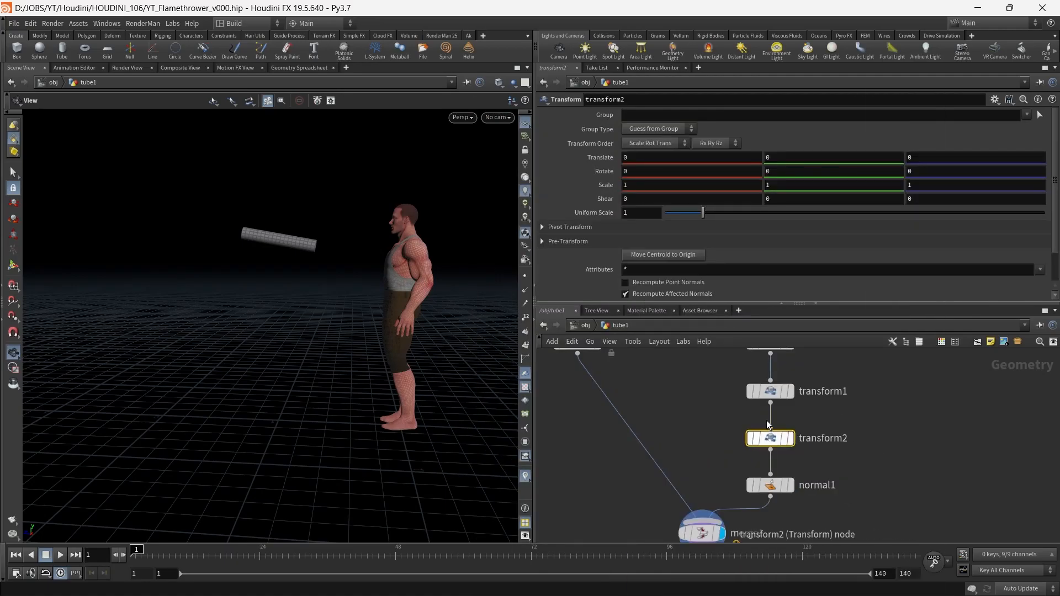
# - Rename the second Transform node as anim
pyautogui.scroll(1, 867, 419)
pyautogui.doubleClick(821, 442)
pyautogui.write('anim')
pyautogui.press('Return')
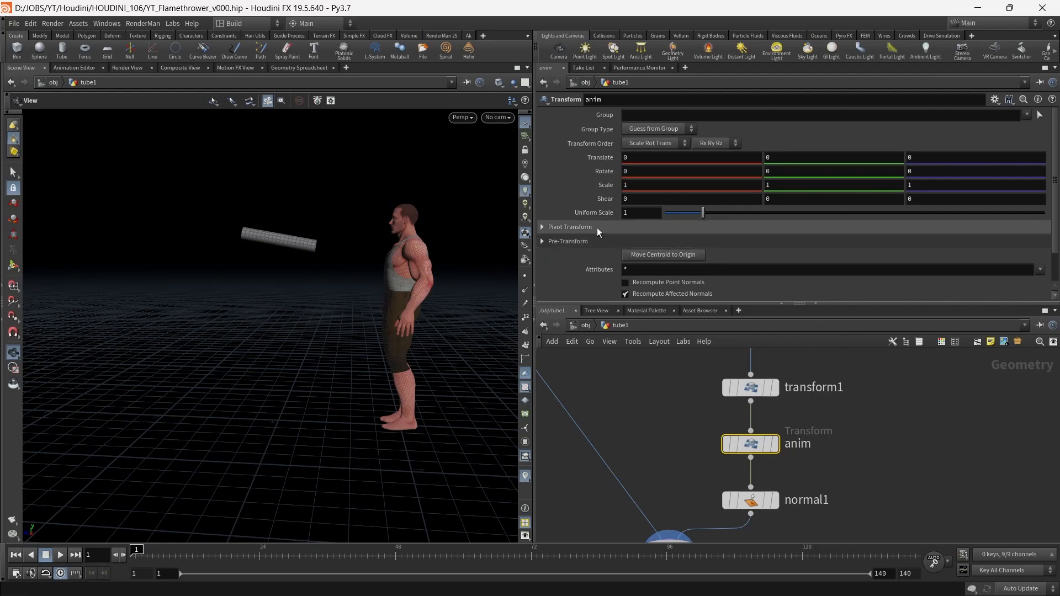
# - Apply a Motion FX Noise to the anim node's X rotation and preview the tube's movement up to frame 17
pyautogui.rightClick(653, 169)
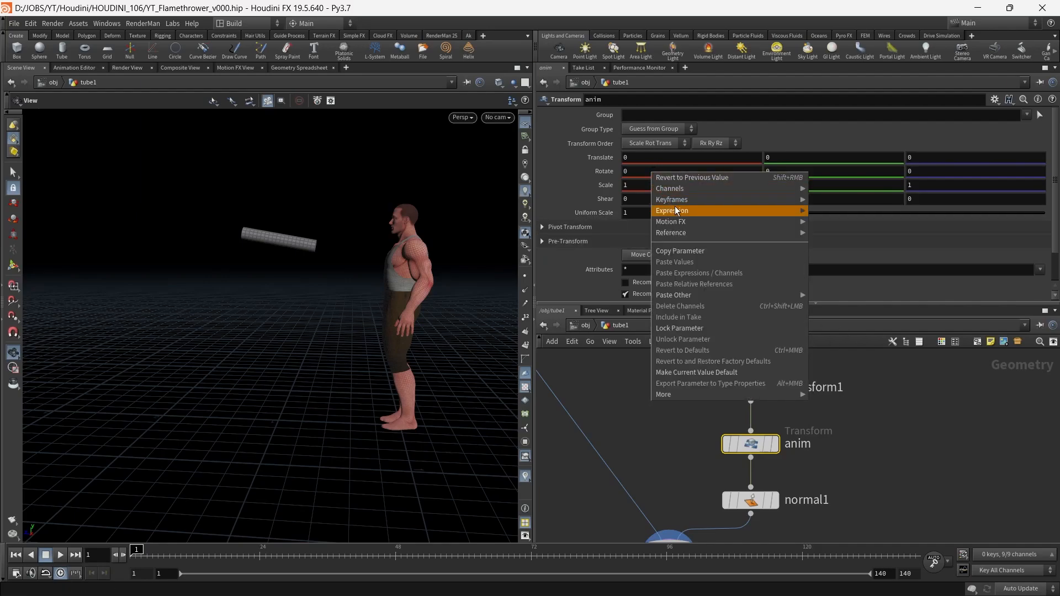
pyautogui.moveTo(700, 224)
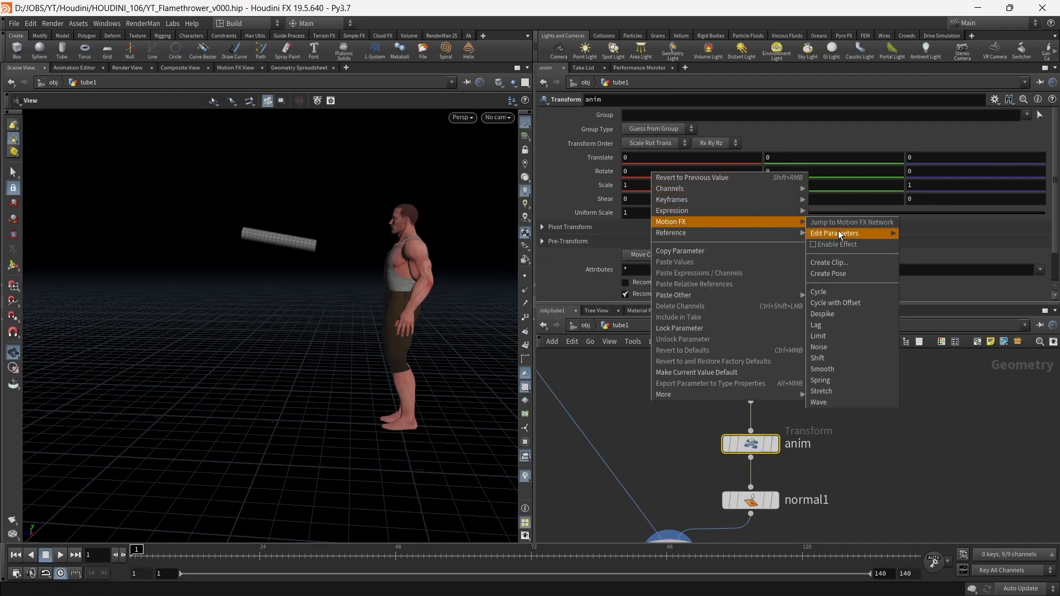
pyautogui.click(835, 343)
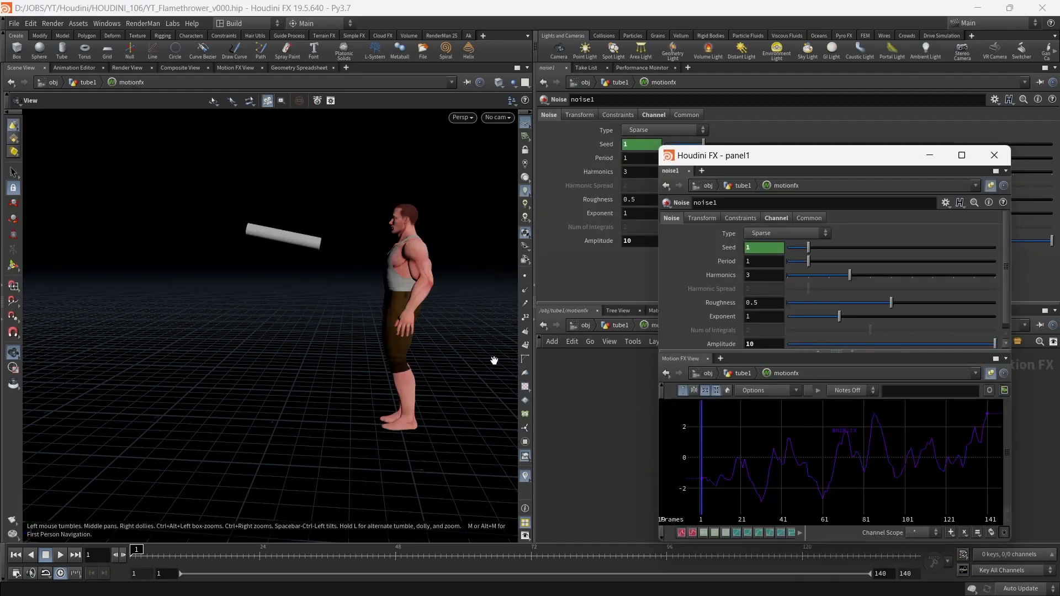
pyautogui.moveTo(152, 549)
pyautogui.mouseDown()
pyautogui.moveTo(638, 573)
pyautogui.moveTo(839, 572)
pyautogui.moveTo(879, 556)
pyautogui.moveTo(219, 550)
pyautogui.mouseUp()
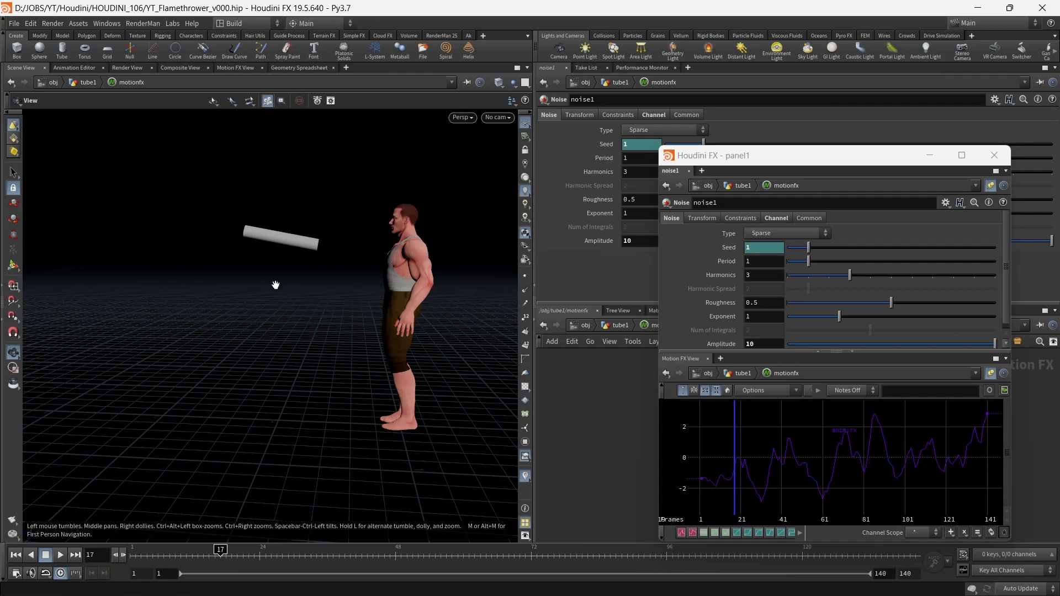
pyautogui.moveTo(296, 283); pyautogui.dragTo(325, 316)
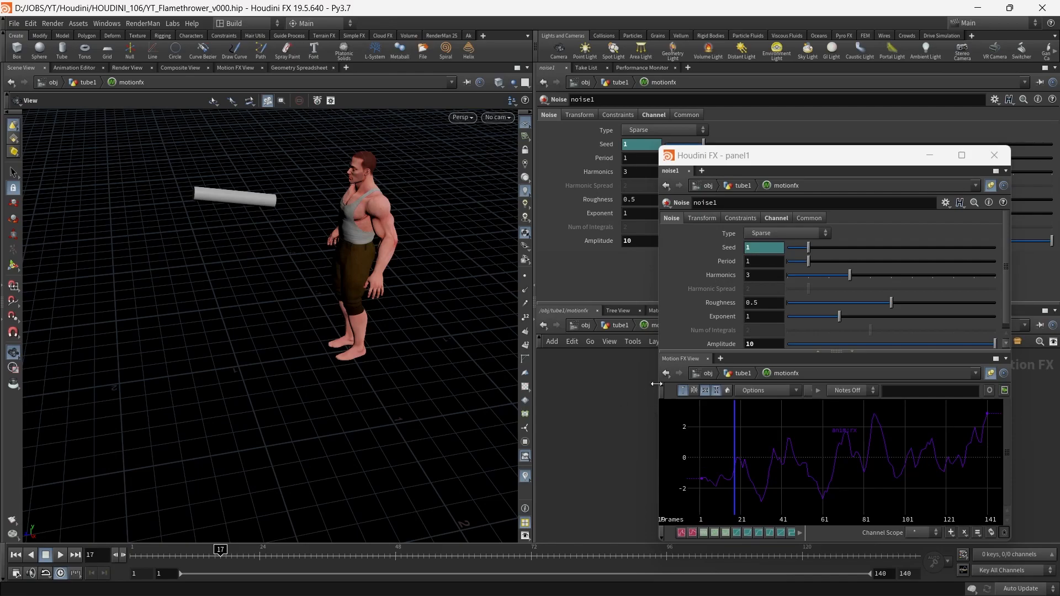
# - Set the anim node's Pivot Translate to $CEX, $CEY and $CEZ so the tube rotates about its own centre
pyautogui.moveTo(867, 163); pyautogui.dragTo(437, 483)
pyautogui.click(613, 327)
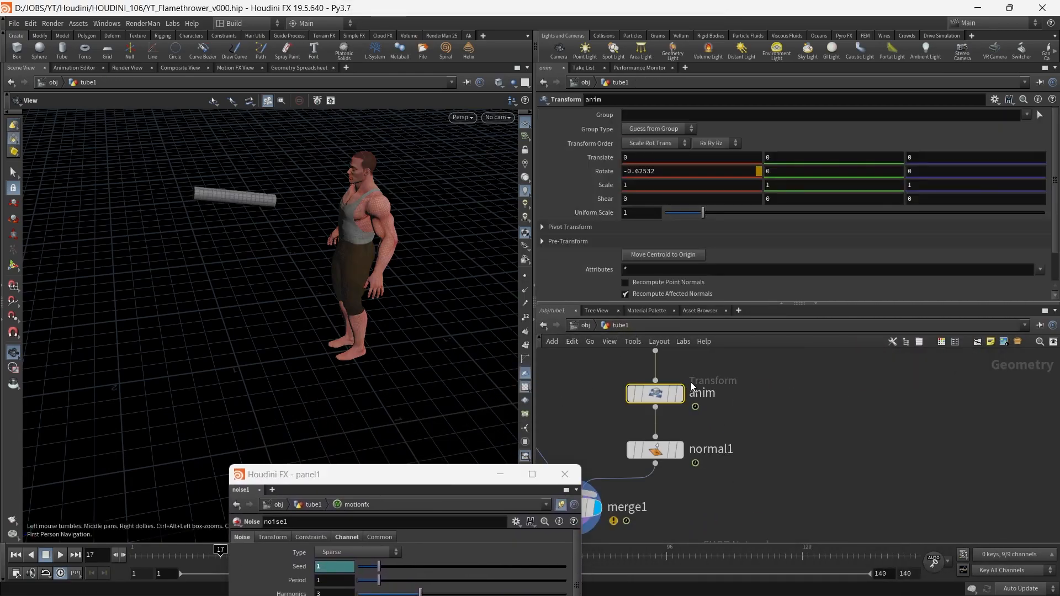
pyautogui.moveTo(774, 428); pyautogui.dragTo(830, 458, button='middle')
pyautogui.moveTo(388, 336); pyautogui.dragTo(318, 304)
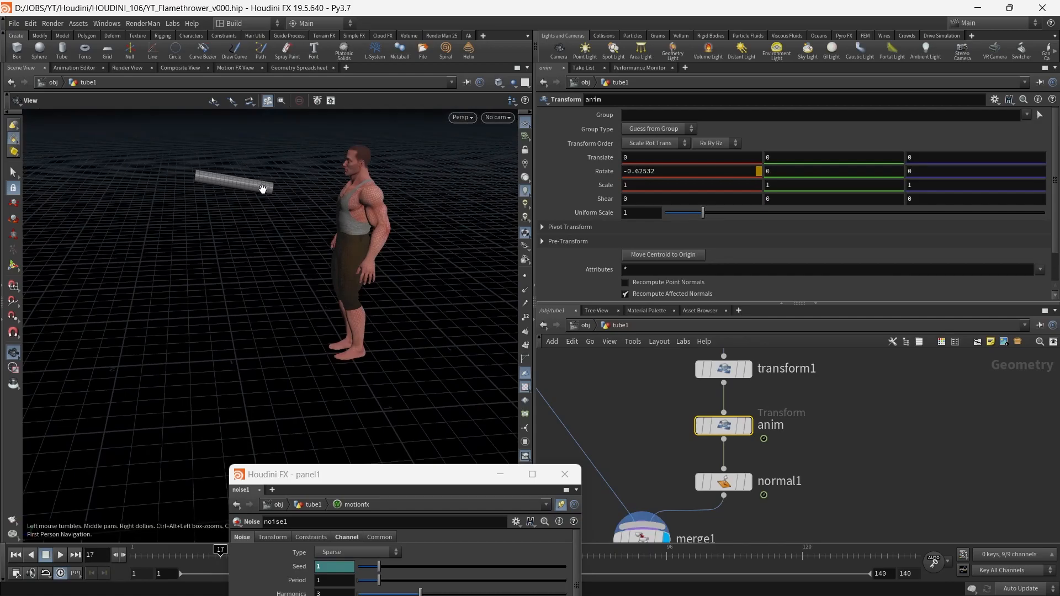
pyautogui.click(548, 229)
pyautogui.click(655, 246)
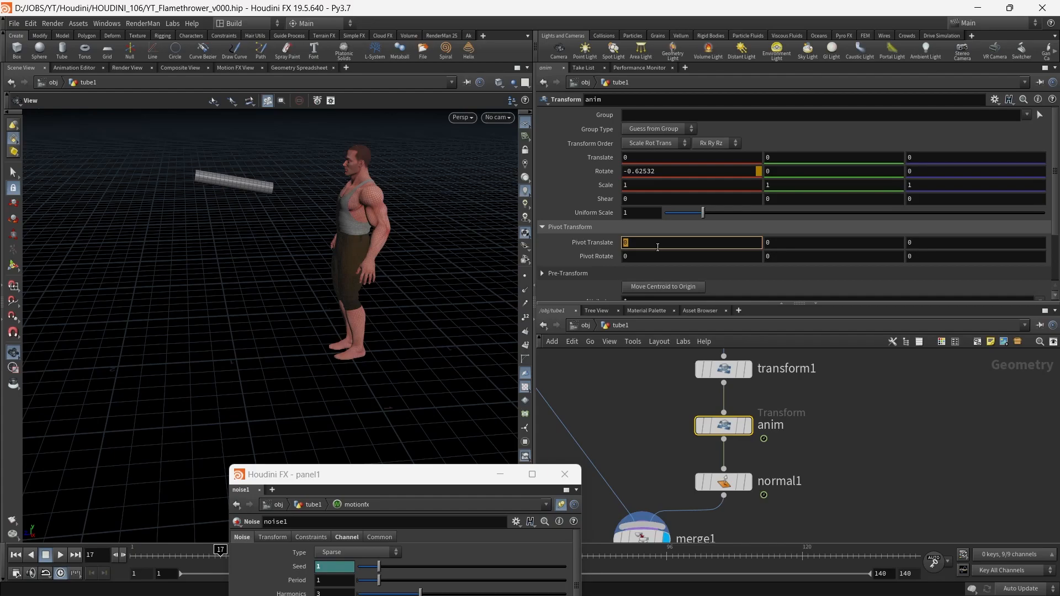
pyautogui.write('$CEX')
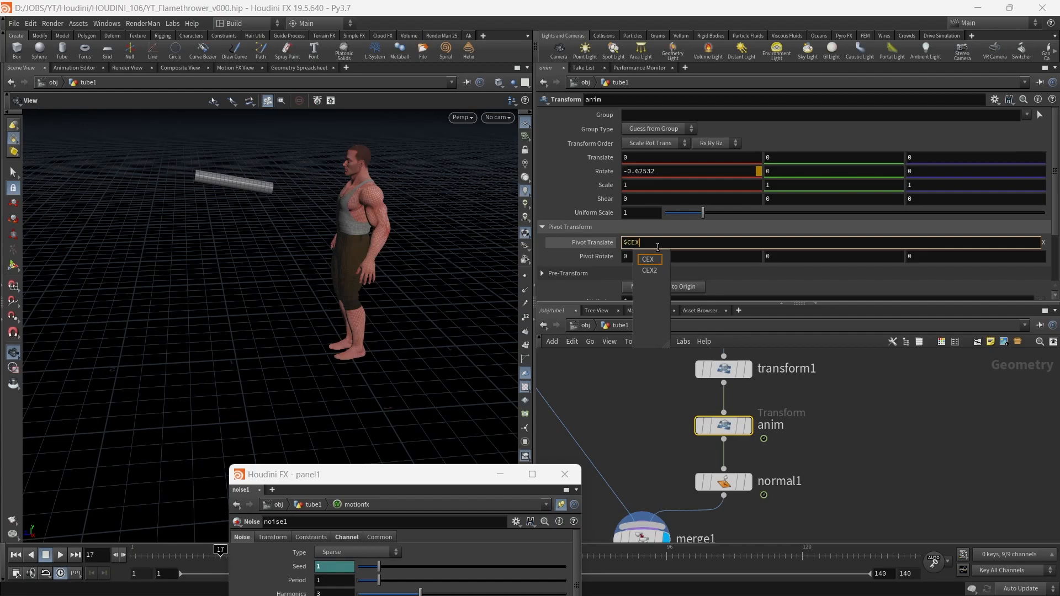
pyautogui.press('Tab')
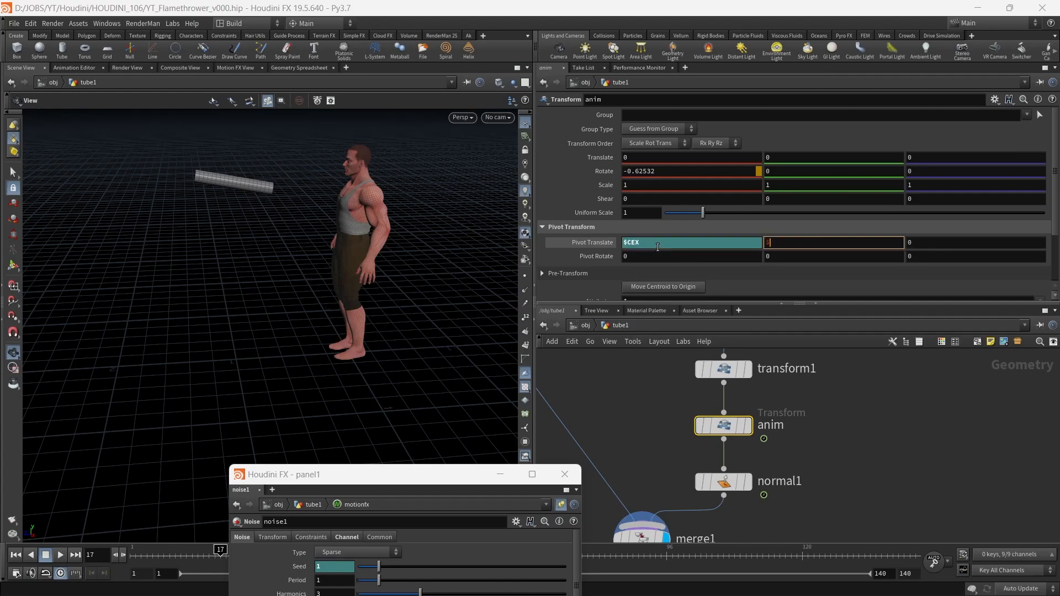
pyautogui.write('$CEY')
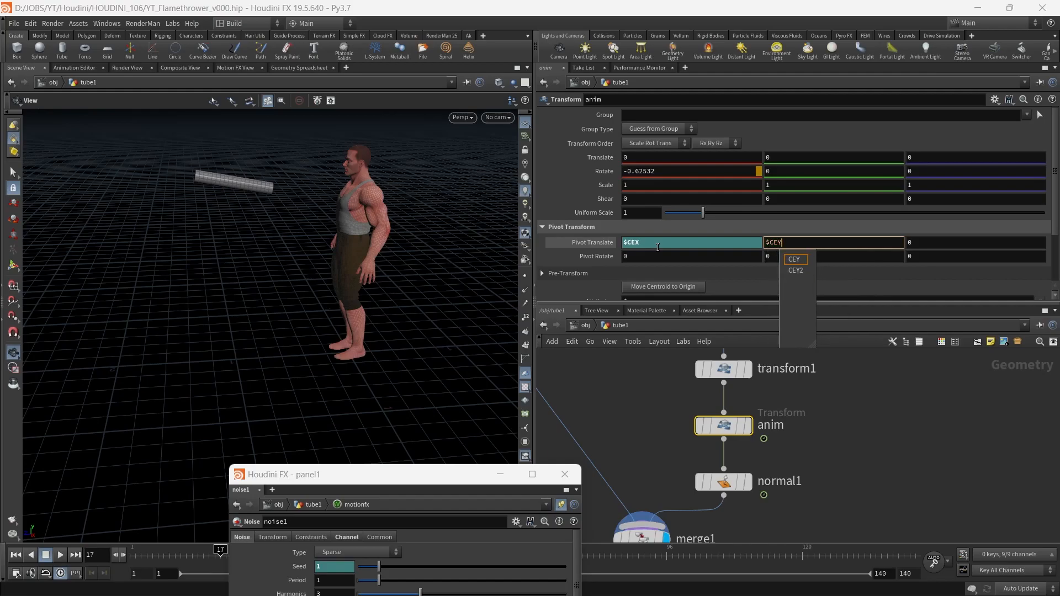
pyautogui.press('Tab')
pyautogui.write('$CEZ')
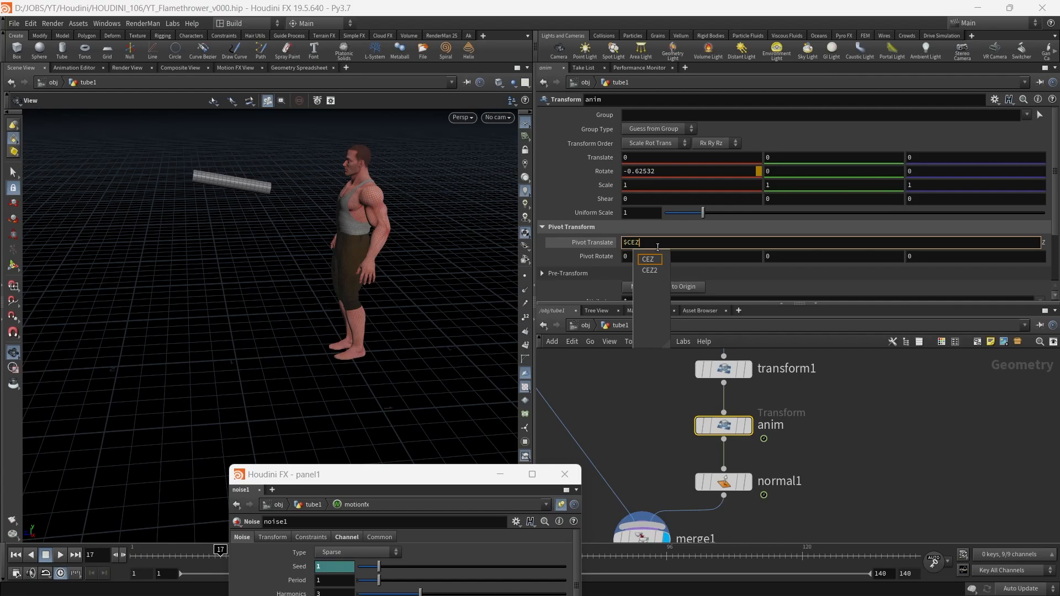
pyautogui.press('Return')
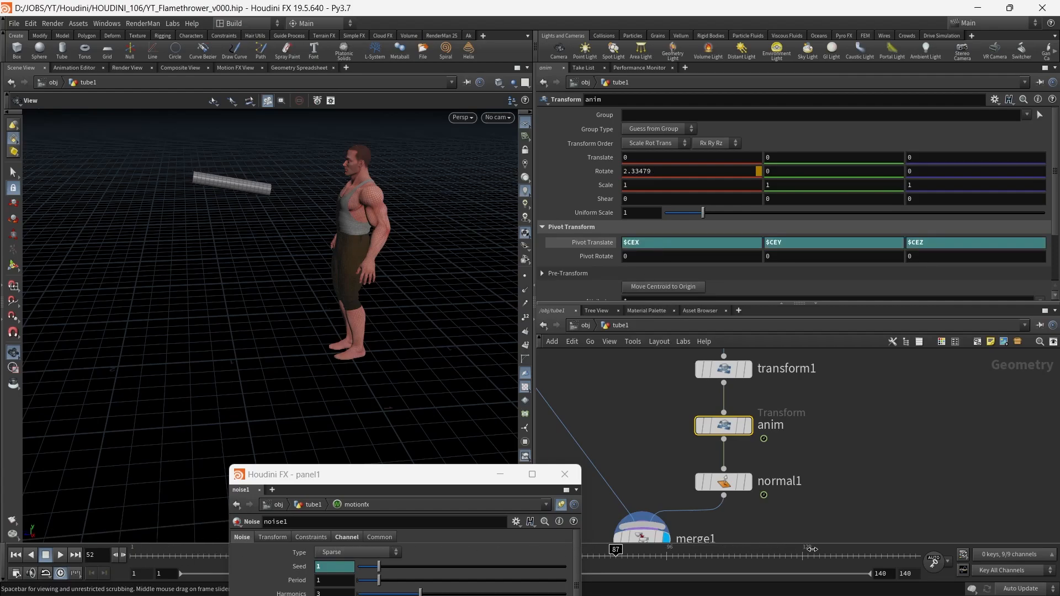
# - Preview the tube's motion up to frame 121 and set noise1 to Hermite type with period 4 and roughness 0.2
pyautogui.moveTo(464, 482); pyautogui.dragTo(814, 119)
pyautogui.moveTo(298, 243)
pyautogui.mouseDown()
pyautogui.moveTo(303, 225)
pyautogui.moveTo(311, 231)
pyautogui.mouseUp()
pyautogui.moveTo(310, 231); pyautogui.dragTo(311, 264, button='middle')
pyautogui.moveTo(150, 555); pyautogui.dragTo(808, 555)
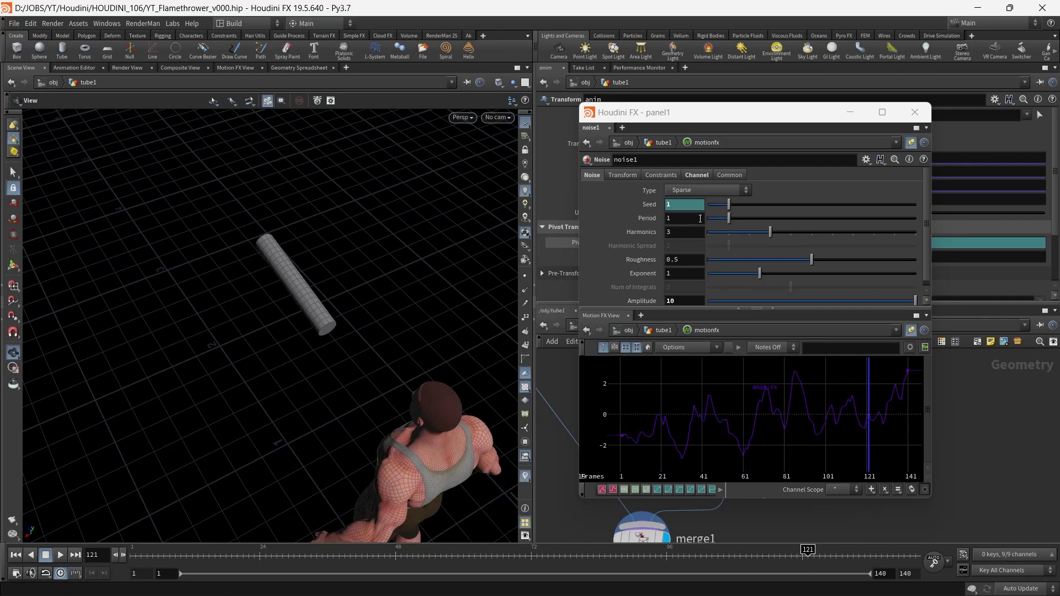
pyautogui.click(700, 218)
pyautogui.press('Return')
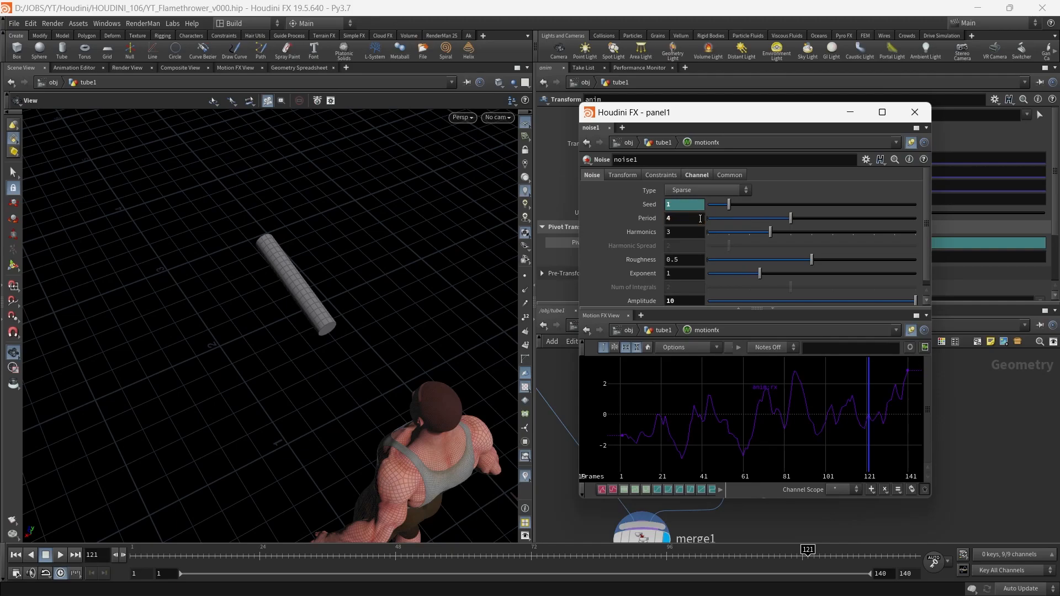
pyautogui.click(719, 190)
pyautogui.click(709, 213)
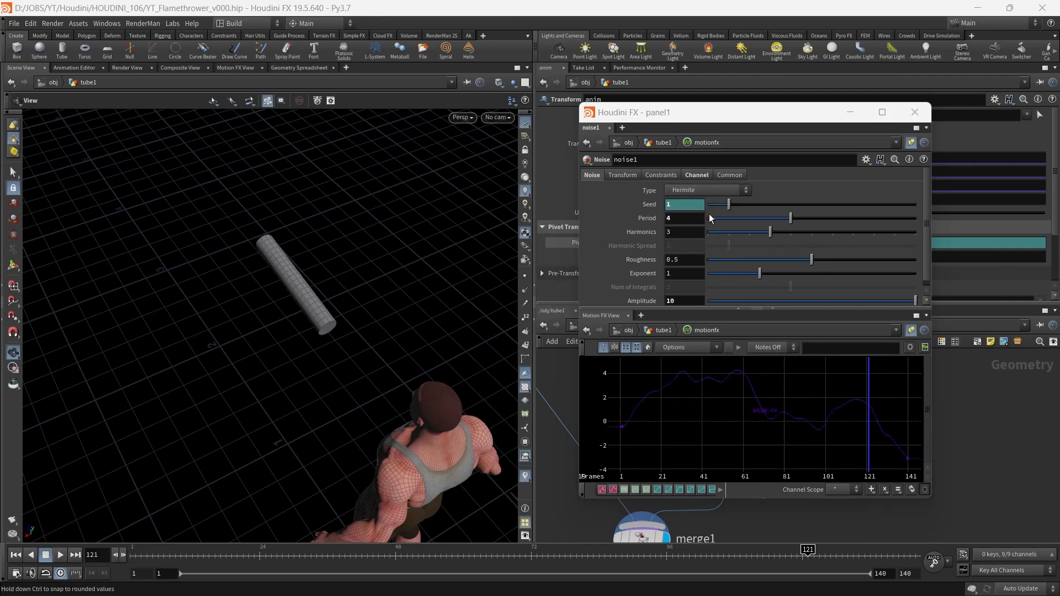
pyautogui.click(687, 259)
pyautogui.write('2')
pyautogui.press('Return')
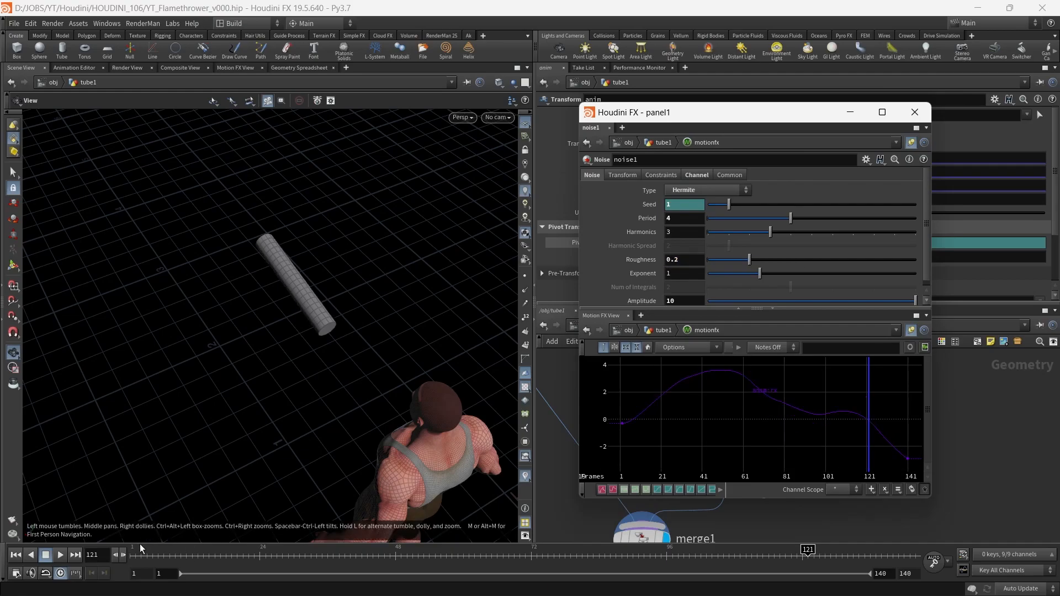
# - Change noise1's period to 3, check the motion through frame 140 and close the floating noise panel
pyautogui.click(140, 548)
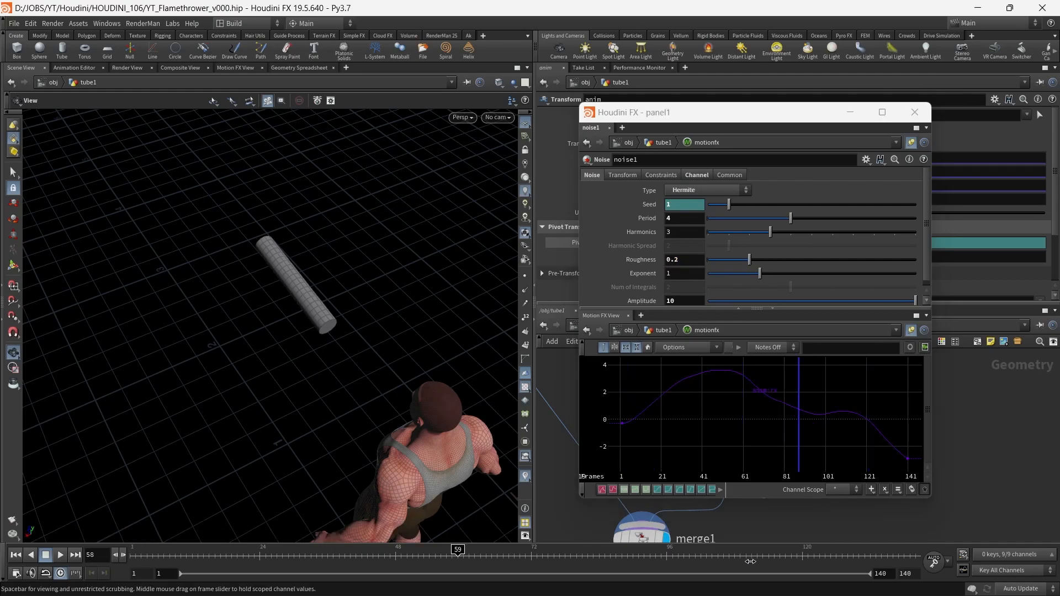
pyautogui.moveTo(989, 556); pyautogui.dragTo(117, 517)
pyautogui.click(694, 216)
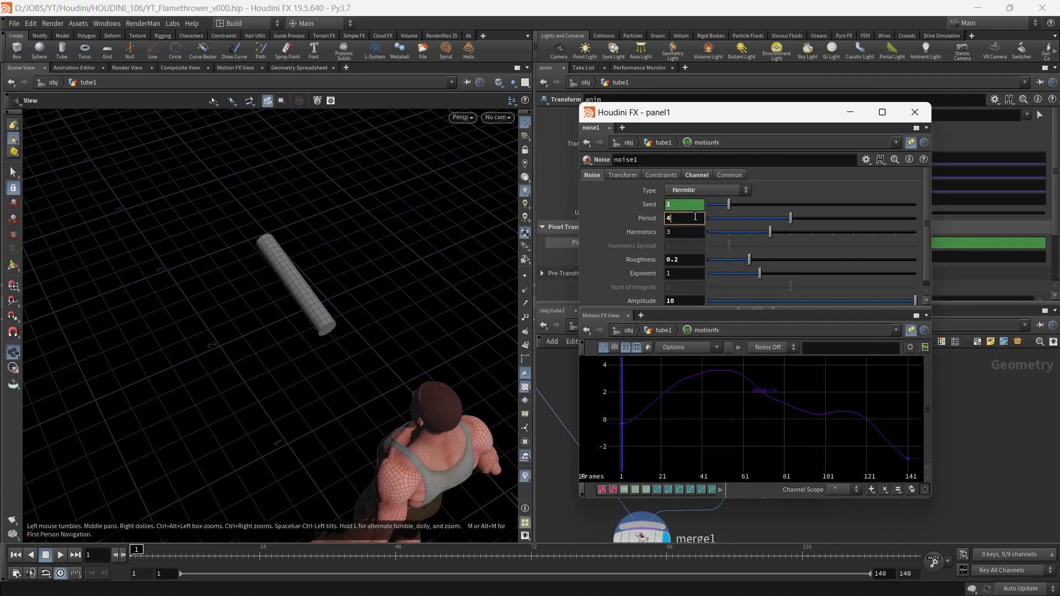
pyautogui.write('3')
pyautogui.press('Return')
pyautogui.moveTo(148, 552); pyautogui.dragTo(911, 555)
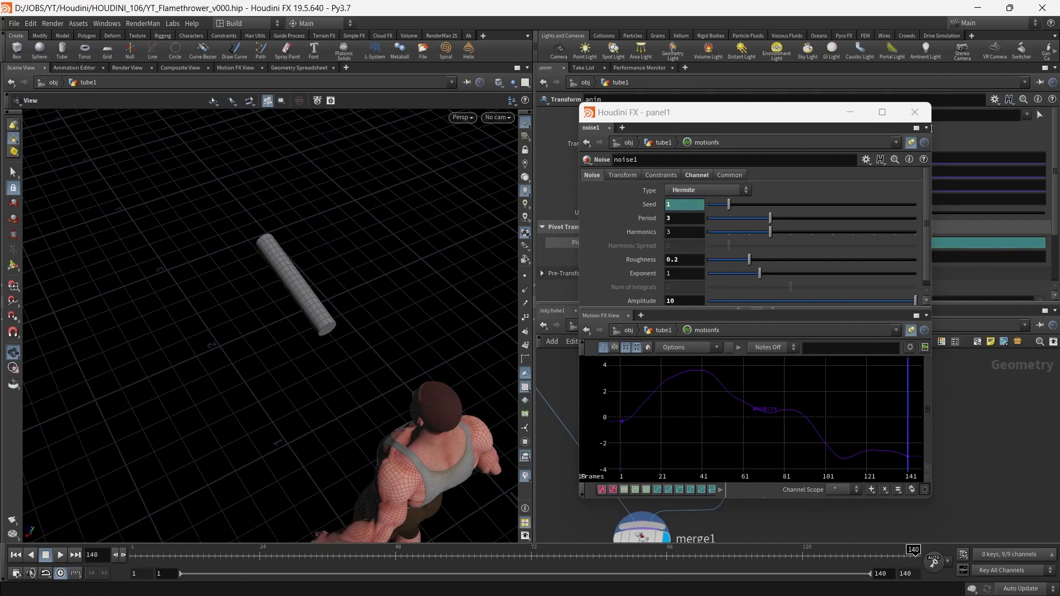
pyautogui.click(915, 112)
# - Try out a Y rotation on the anim node from an overhead view and revert it to its default
pyautogui.moveTo(353, 287); pyautogui.dragTo(357, 314)
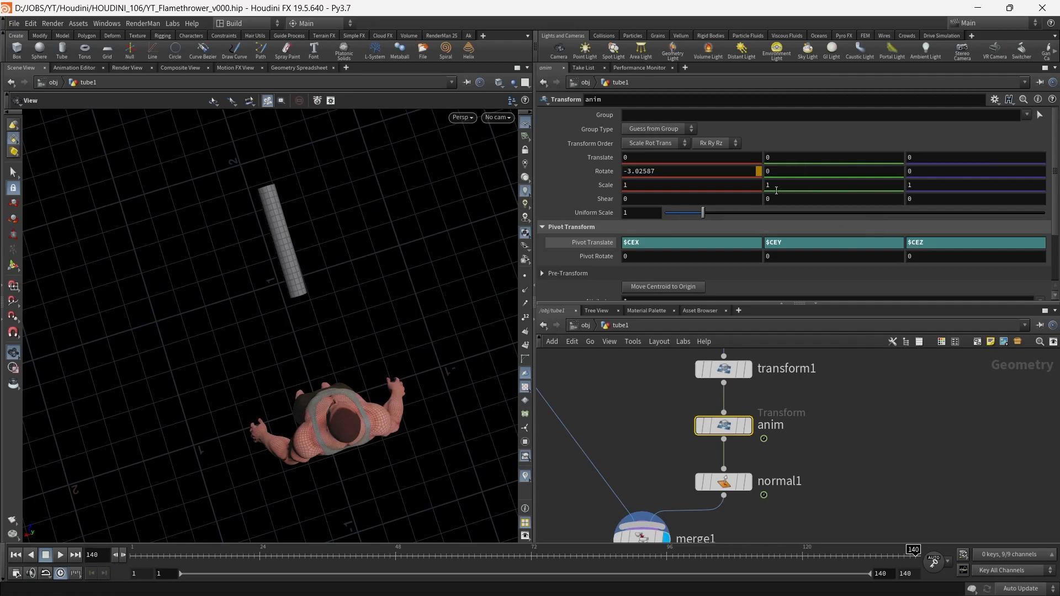
pyautogui.moveTo(780, 171); pyautogui.dragTo(684, 148, button='middle')
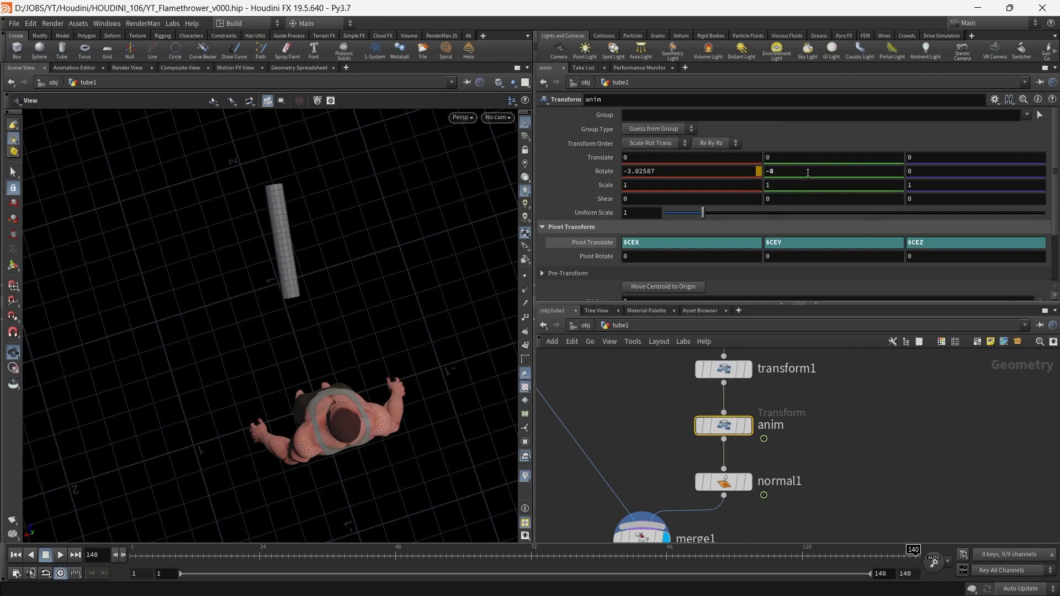
pyautogui.rightClick(797, 171)
pyautogui.click(826, 347)
# - Apply a Motion FX Noise to the anim node's Y rotation with period 3 and amplitude 5
pyautogui.rightClick(785, 171)
pyautogui.moveTo(878, 222)
pyautogui.click(979, 309)
pyautogui.click(818, 234)
pyautogui.click(816, 257)
pyautogui.doubleClick(813, 261)
pyautogui.write('3')
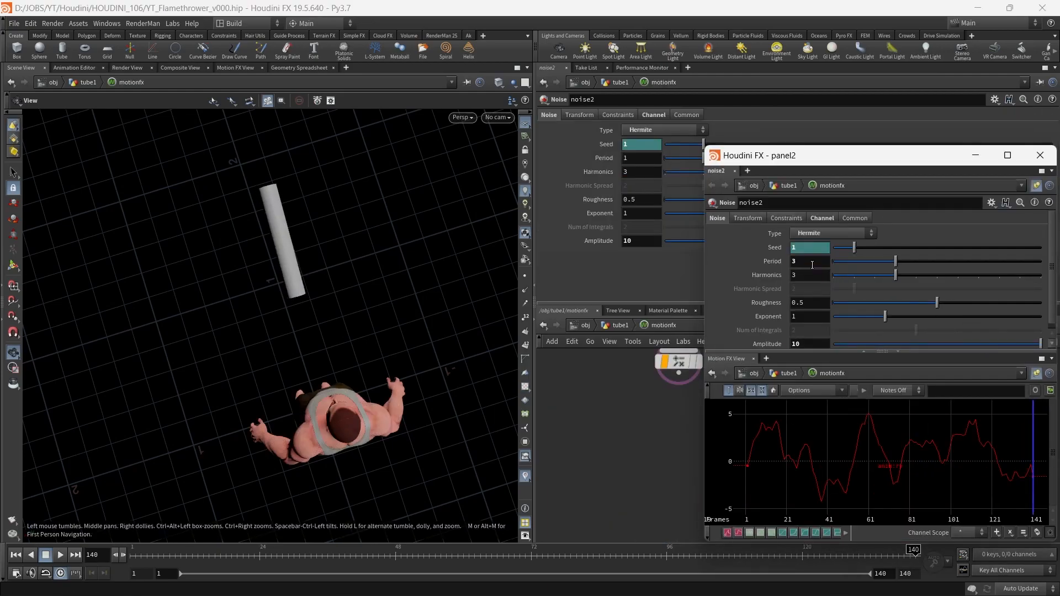
pyautogui.doubleClick(810, 341)
pyautogui.write('5')
# - Enter 120 as a transform value of noise2 and preview the tube's motion through frame 140
pyautogui.click(749, 214)
pyautogui.doubleClick(813, 256)
pyautogui.write('120')
pyautogui.press('Return')
pyautogui.moveTo(133, 554); pyautogui.dragTo(914, 554)
# - Return to the tube1 network and place the motionfx node in a network box with the anim node
pyautogui.click(1040, 155)
pyautogui.press('u')
pyautogui.moveTo(760, 529); pyautogui.dragTo(857, 410)
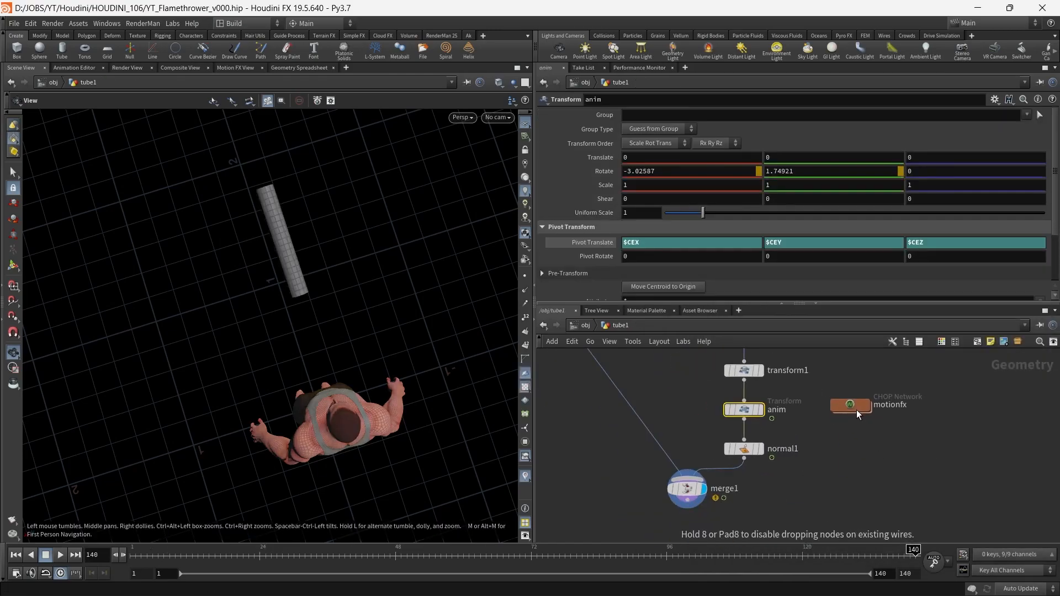
# - Insert a Null between normal1 and merge1 and name it OUT_Flamethower_Geo
pyautogui.press('Tab')
pyautogui.write('null')
pyautogui.press('Return')
pyautogui.click(837, 481)
pyautogui.moveTo(837, 485); pyautogui.dragTo(817, 476)
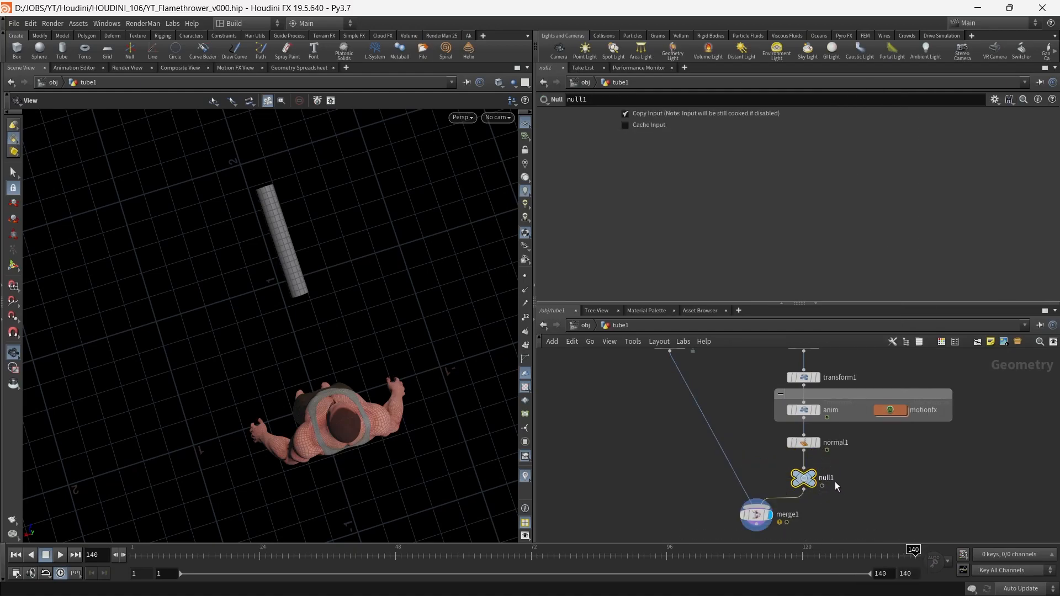
pyautogui.doubleClick(834, 479)
pyautogui.write('OUT_Flamethower_Geo')
pyautogui.press('Return')
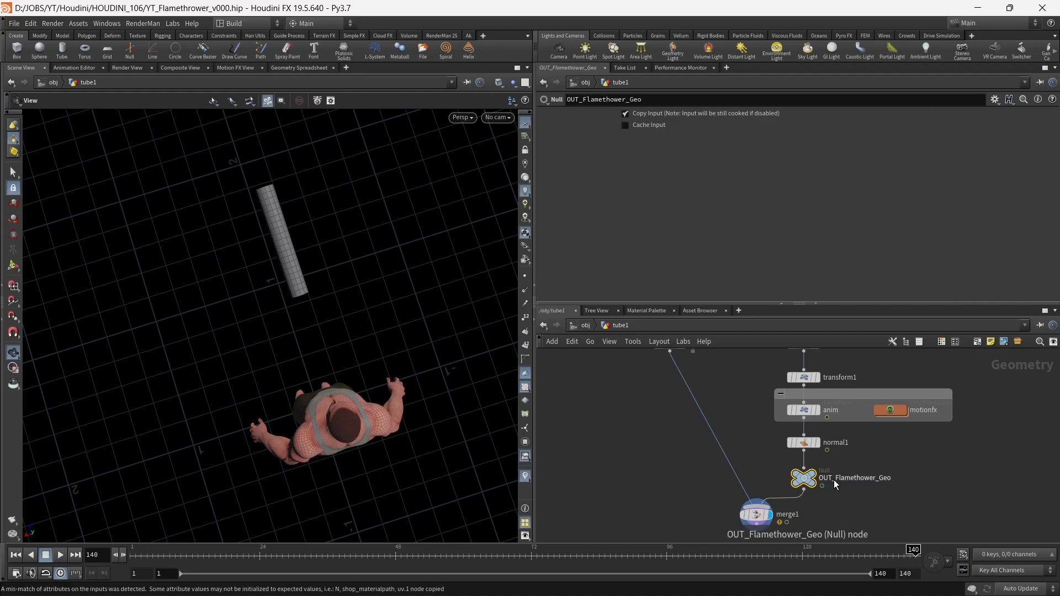
# - Create a Geometry node in the sim box at object level and name it SIM
pyautogui.click(574, 327)
pyautogui.click(915, 476)
pyautogui.moveTo(324, 353); pyautogui.dragTo(280, 298)
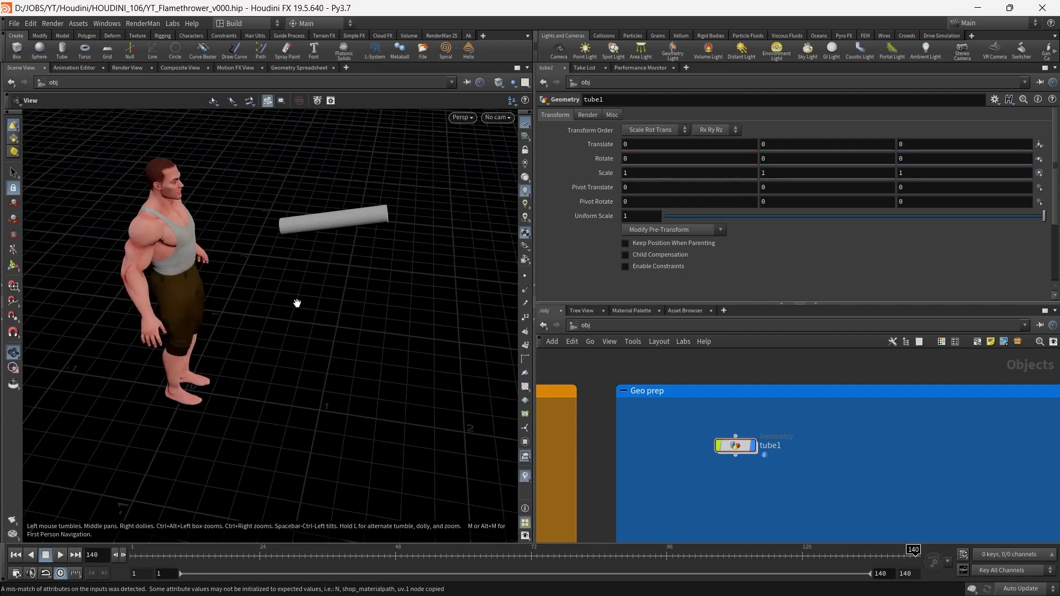
pyautogui.moveTo(920, 429); pyautogui.dragTo(710, 458, button='middle')
pyautogui.press('Tab')
pyautogui.write('geo')
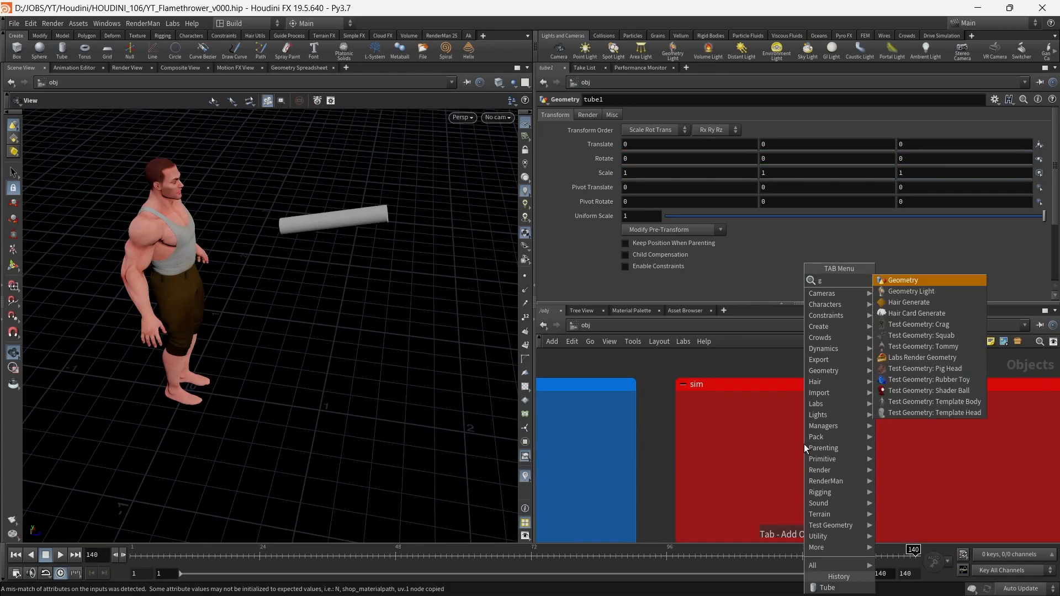
pyautogui.press('Return')
pyautogui.click(804, 444)
pyautogui.doubleClick(835, 444)
pyautogui.write('S')
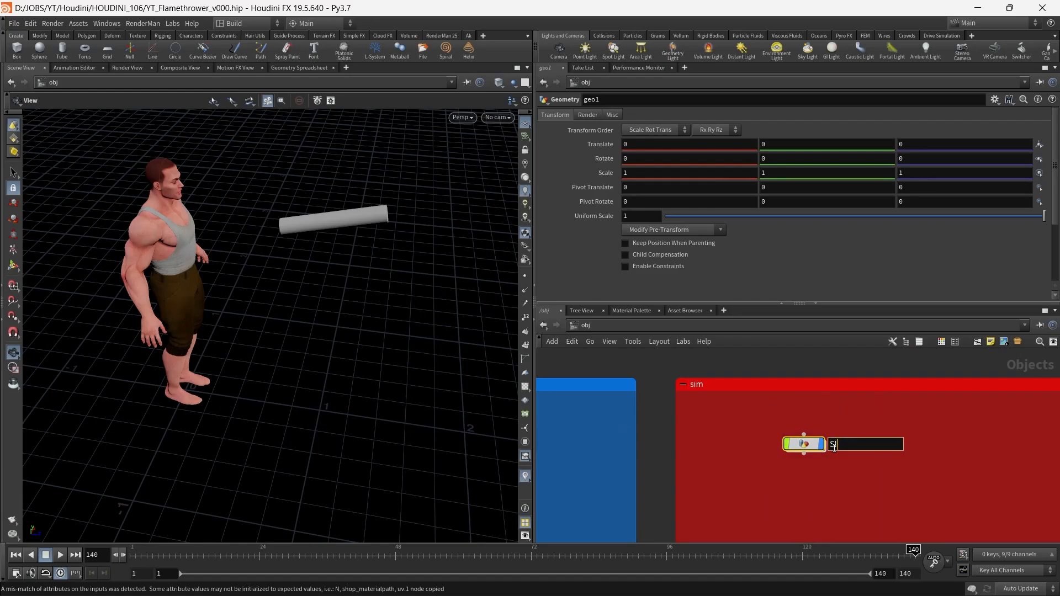
pyautogui.press('Return')
# - Add an Object Merge node inside the SIM network
pyautogui.press('Return')
pyautogui.press('Tab')
pyautogui.write('obj')
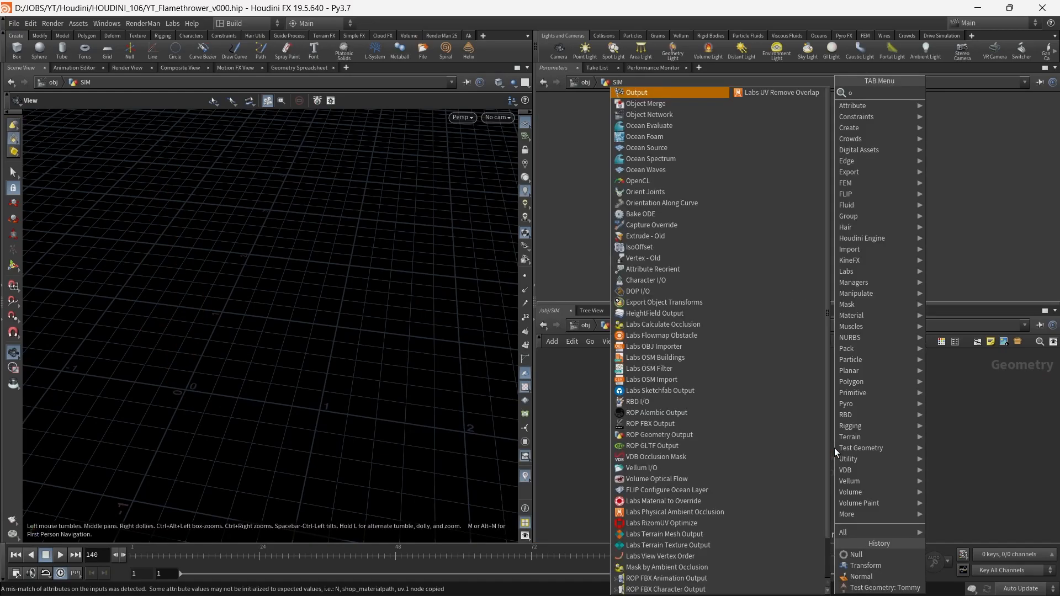
pyautogui.press('Return')
pyautogui.click(834, 448)
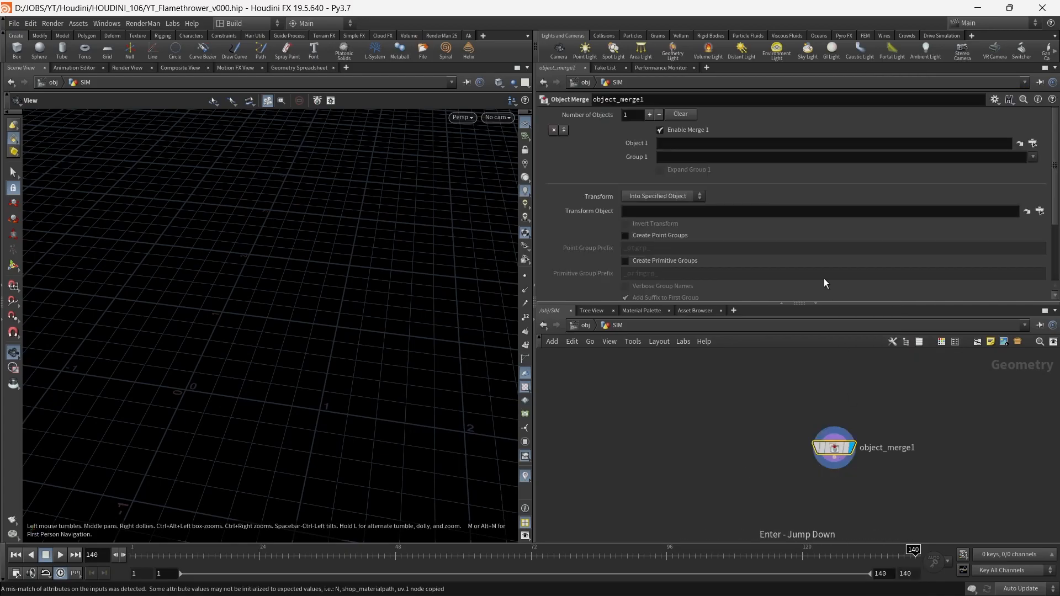
# - Set the Object Merge node's Object 1 to /obj/tube1/OUT_Flamethower_Geo
pyautogui.click(760, 145)
pyautogui.write('/obj/tube1/OUT_Flamethower_Geo')
pyautogui.press('Return')
pyautogui.moveTo(897, 440); pyautogui.dragTo(779, 420, button='middle')
pyautogui.scroll(2, 781, 421)
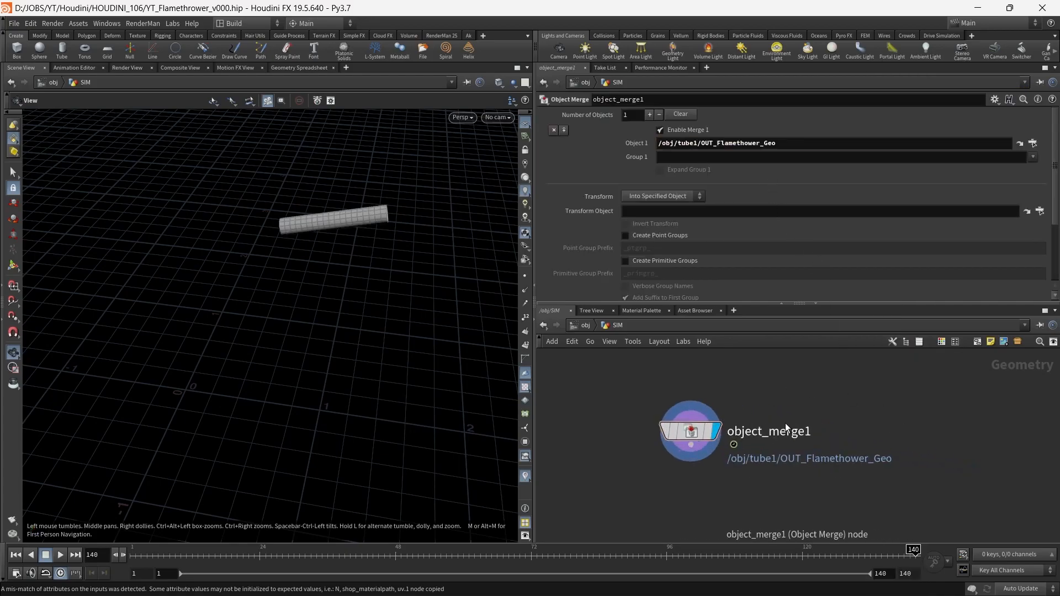
# - Rename the Object Merge node as IN_Geo
pyautogui.doubleClick(791, 432)
pyautogui.write('IN_Geo')
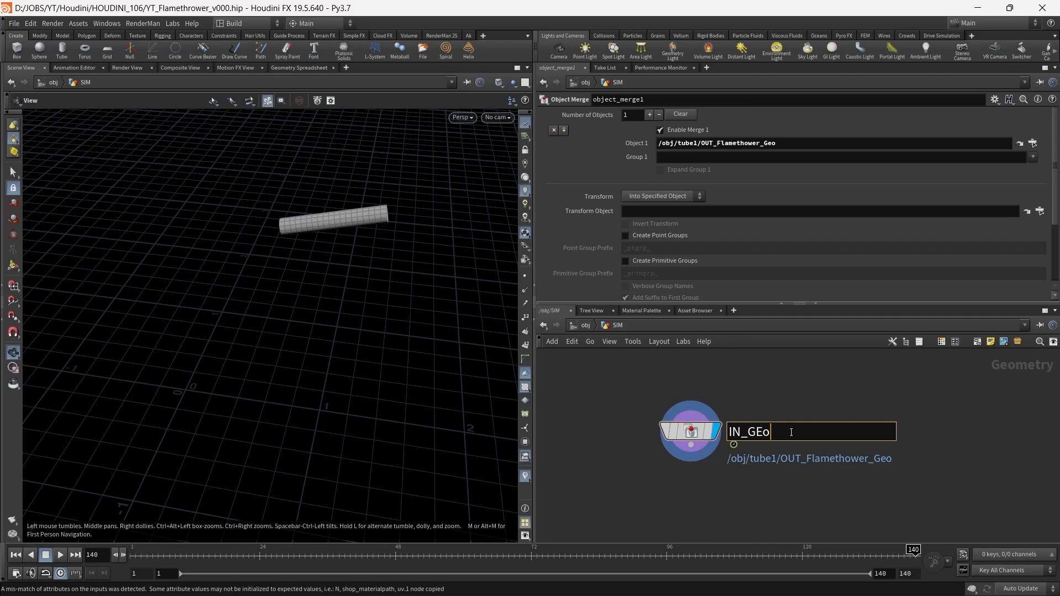
pyautogui.press('Return')
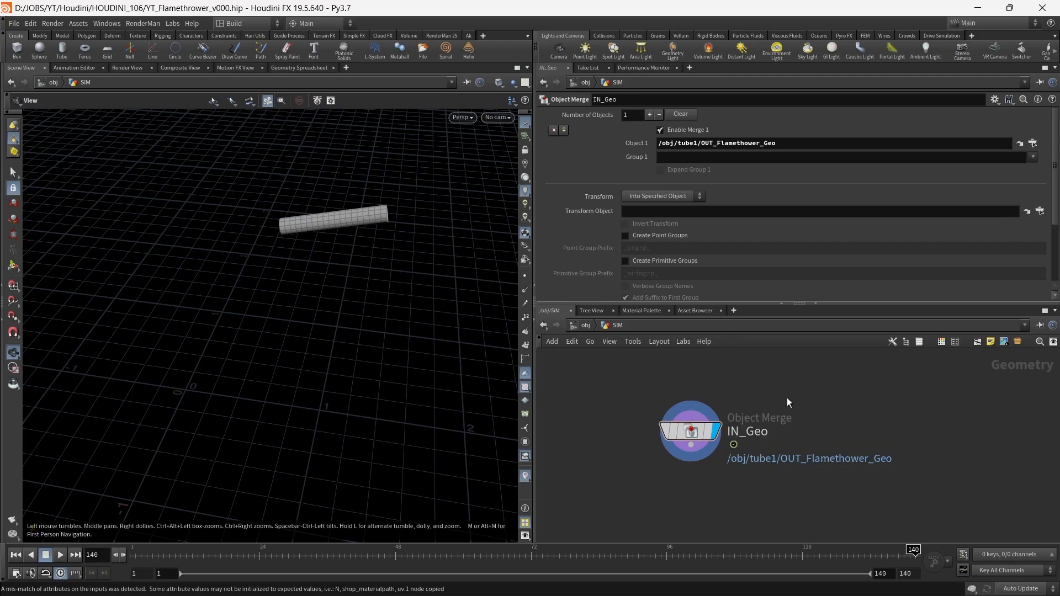
# - Set IN_Geo's Transform to Into This Object and check the imported tube at frame 13
pyautogui.click(674, 197)
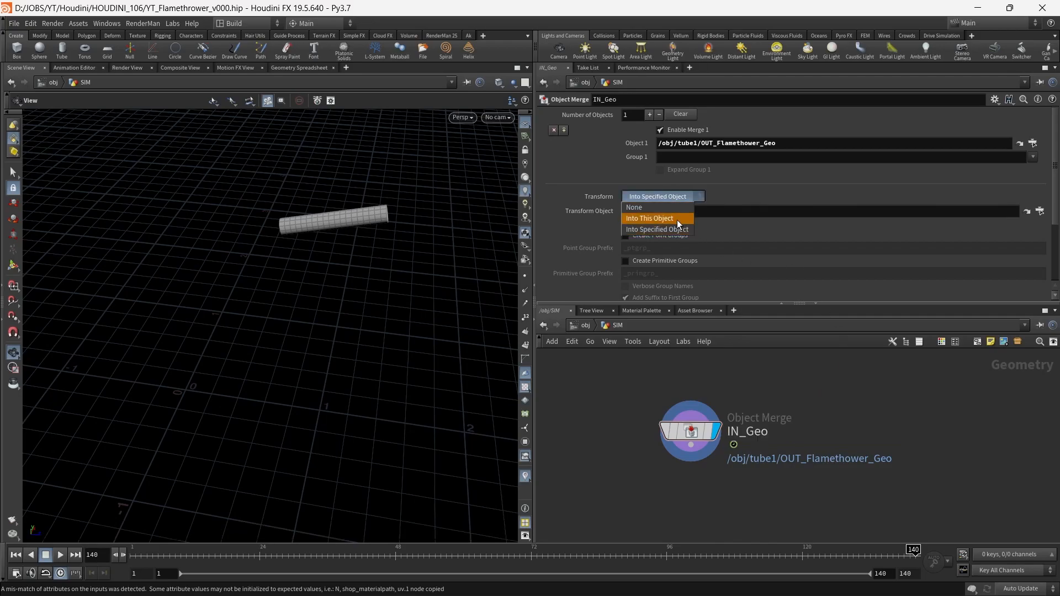
pyautogui.click(677, 220)
pyautogui.moveTo(391, 282); pyautogui.dragTo(406, 241)
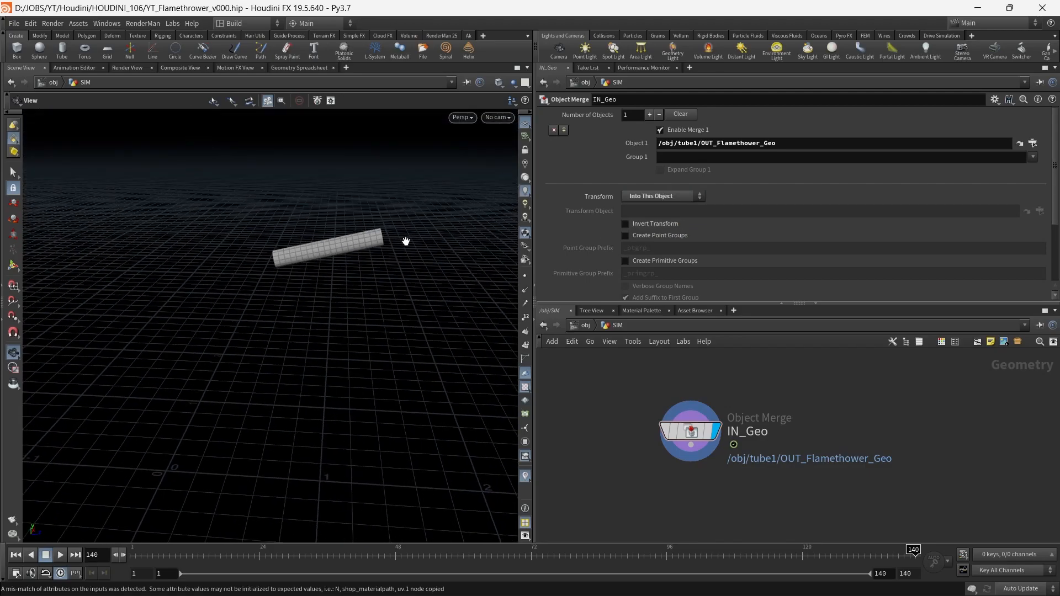
pyautogui.moveTo(195, 553)
pyautogui.mouseDown()
pyautogui.moveTo(367, 553)
pyautogui.moveTo(198, 553)
pyautogui.mouseUp()
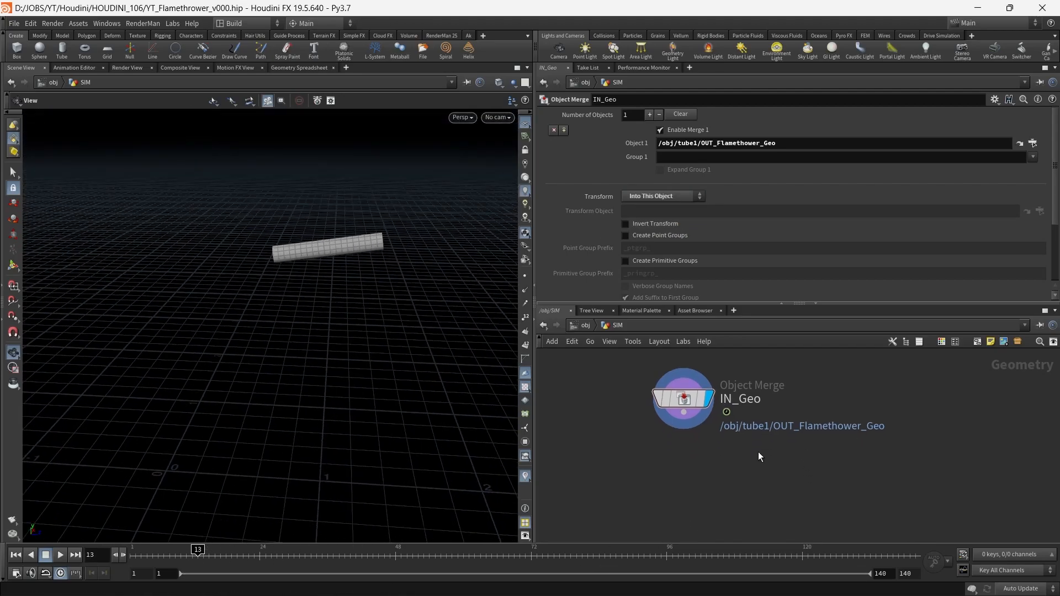
# - Add a Transform node below IN_Geo, set its Uniform Scale to 2 and display its output
pyautogui.press('Tab')
pyautogui.write('rtr')
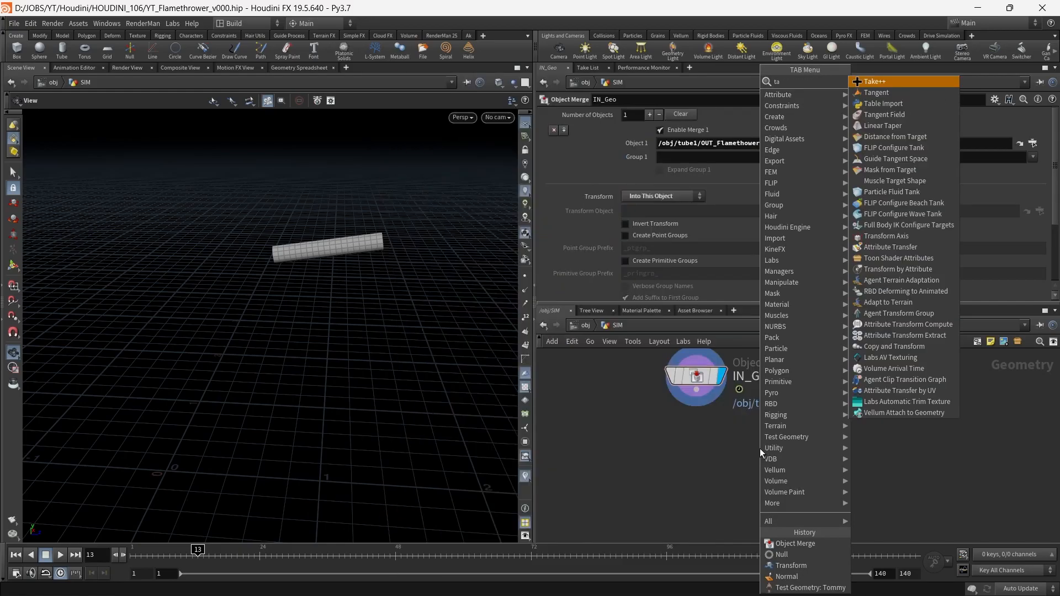
pyautogui.press('BackSpace')
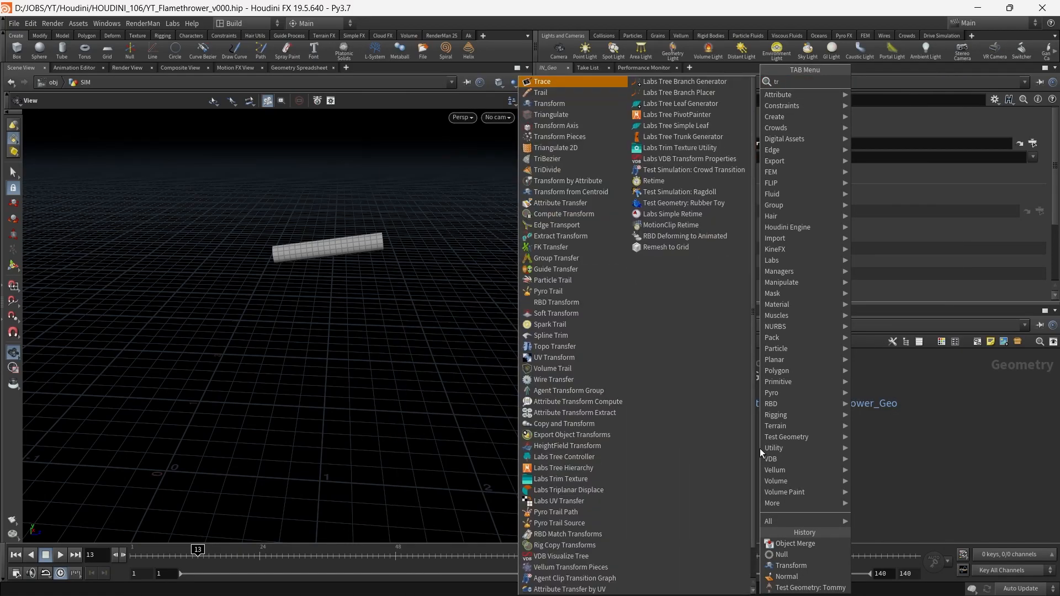
pyautogui.press('Return')
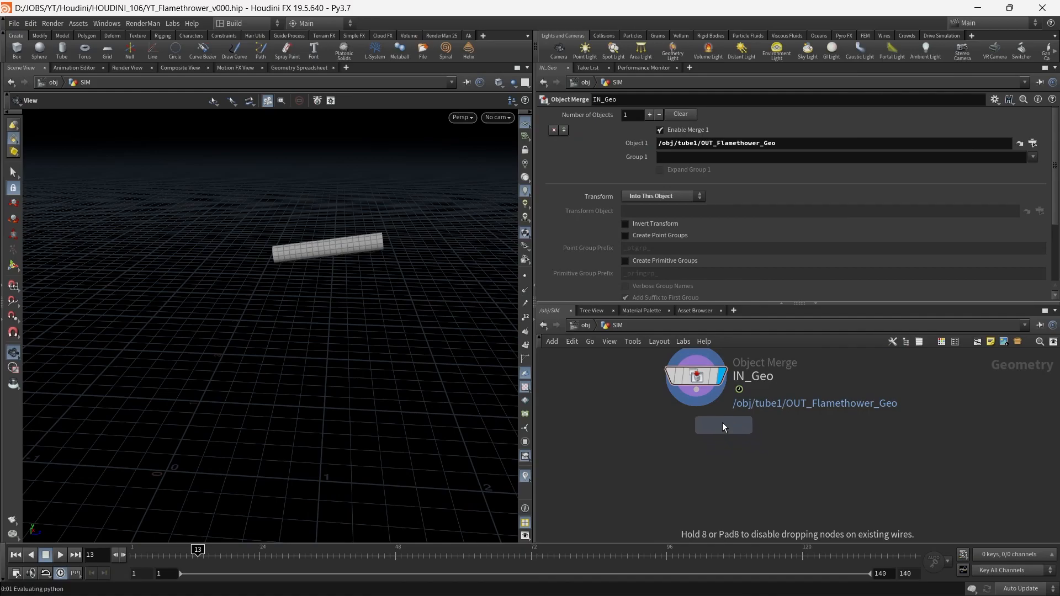
pyautogui.click(712, 431)
pyautogui.click(642, 215)
pyautogui.write('2')
pyautogui.press('Return')
pyautogui.press('f')
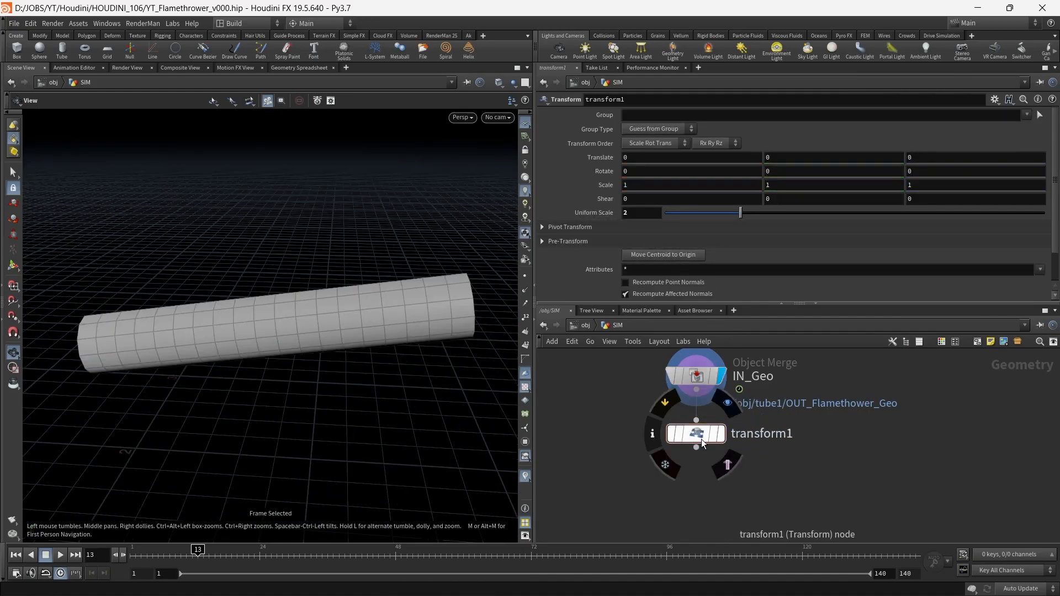
pyautogui.click(720, 434)
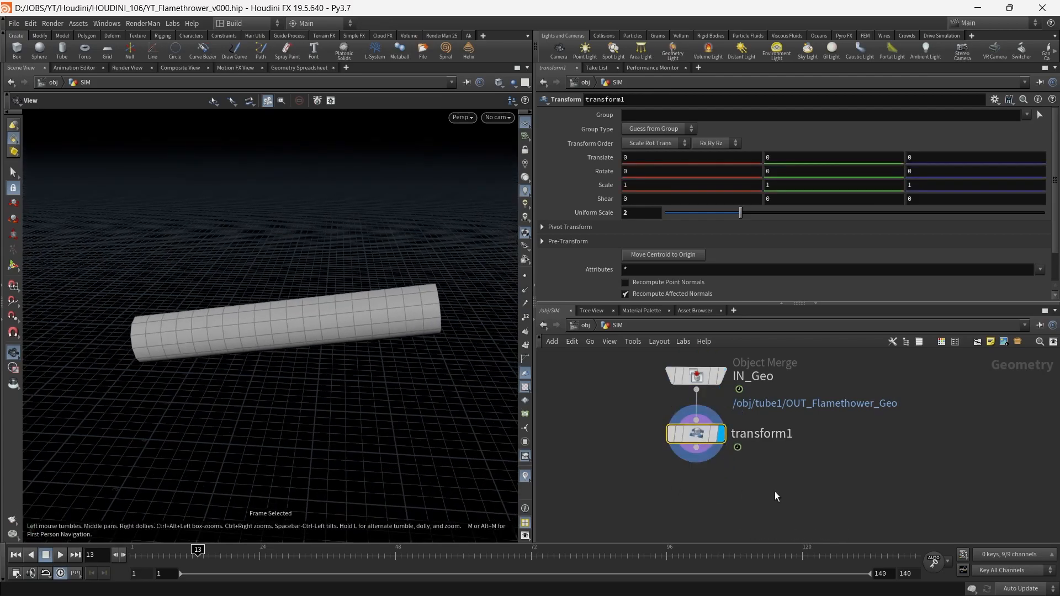
# - Rename the Transform node as scale_up and colour it magenta
pyautogui.doubleClick(767, 433)
pyautogui.write('scale_up')
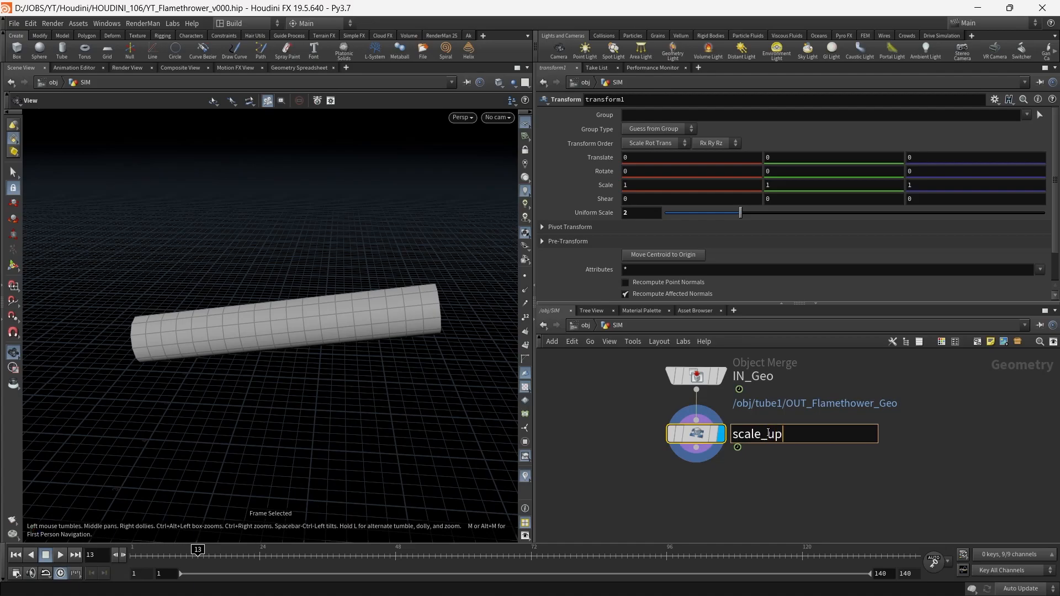
pyautogui.press('Return')
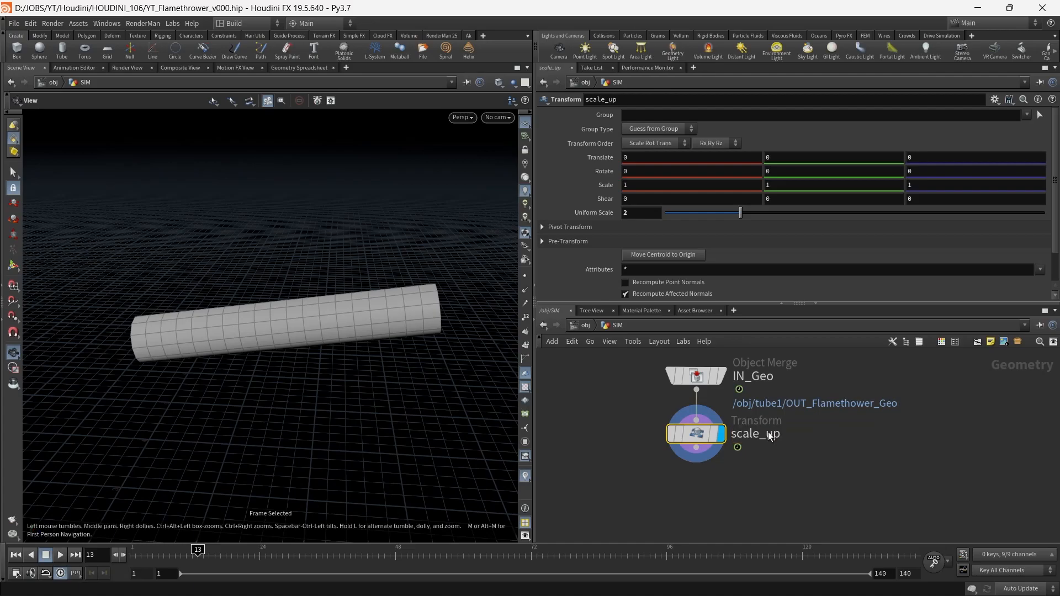
pyautogui.press('c')
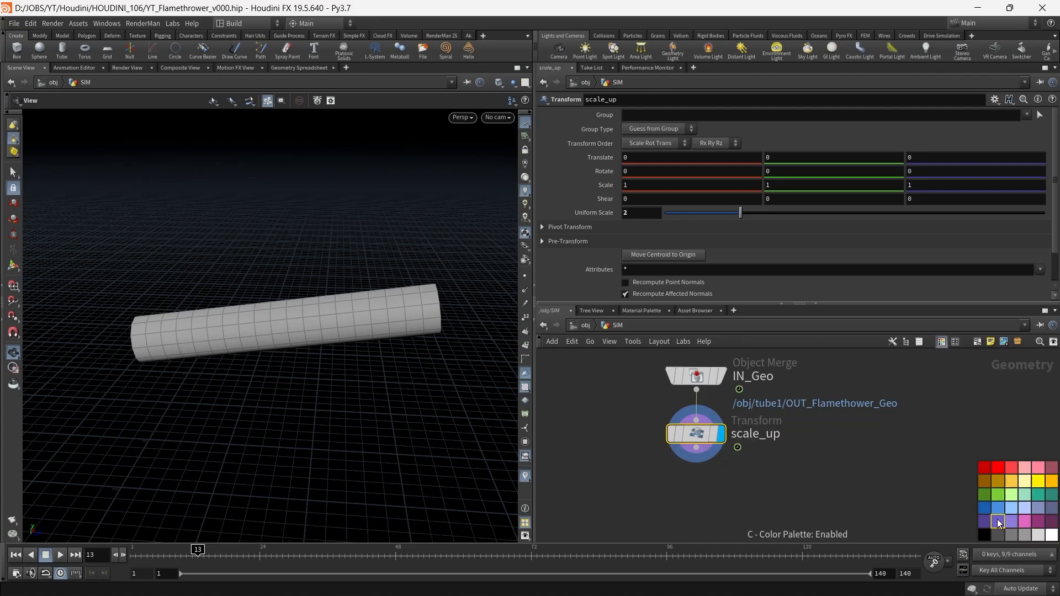
pyautogui.click(1028, 520)
pyautogui.press('c')
# - Go to frame 73 and turn on point normals display for the scaled tube
pyautogui.scroll(-3, 823, 408)
pyautogui.moveTo(497, 397); pyautogui.dragTo(381, 372)
pyautogui.moveTo(766, 456); pyautogui.dragTo(768, 470, button='middle')
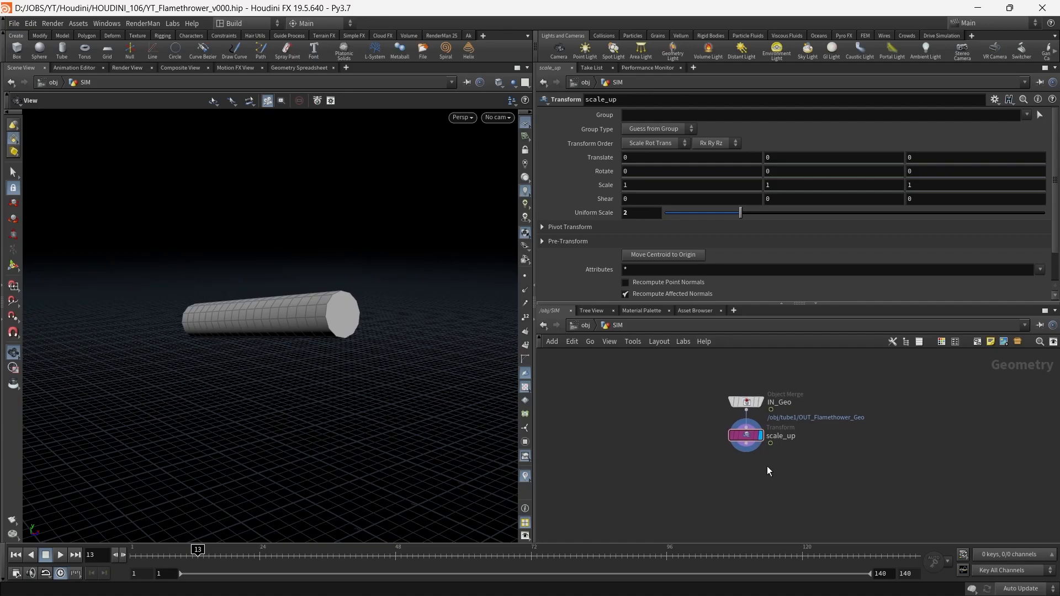
pyautogui.moveTo(276, 316); pyautogui.dragTo(301, 320)
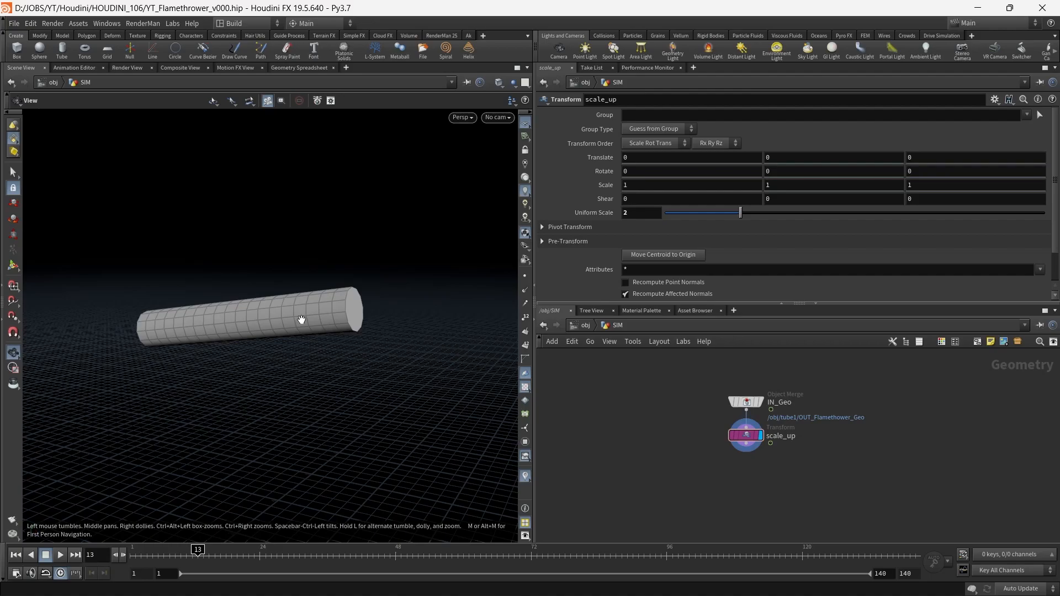
pyautogui.moveTo(302, 320); pyautogui.dragTo(340, 438)
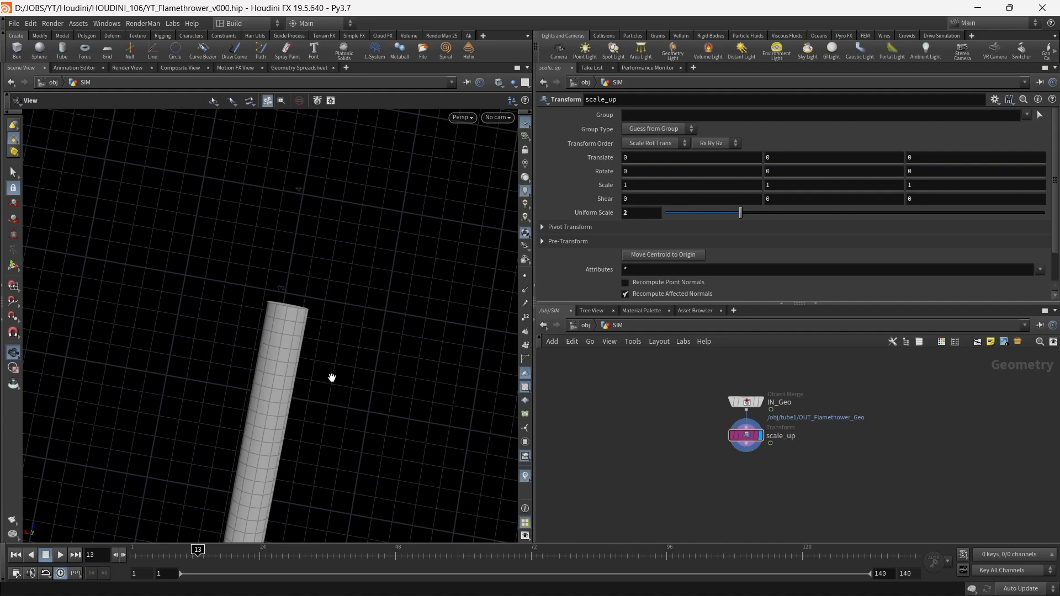
pyautogui.moveTo(175, 565); pyautogui.dragTo(538, 543)
pyautogui.moveTo(306, 300); pyautogui.dragTo(141, 293)
pyautogui.scroll(4, 259, 321)
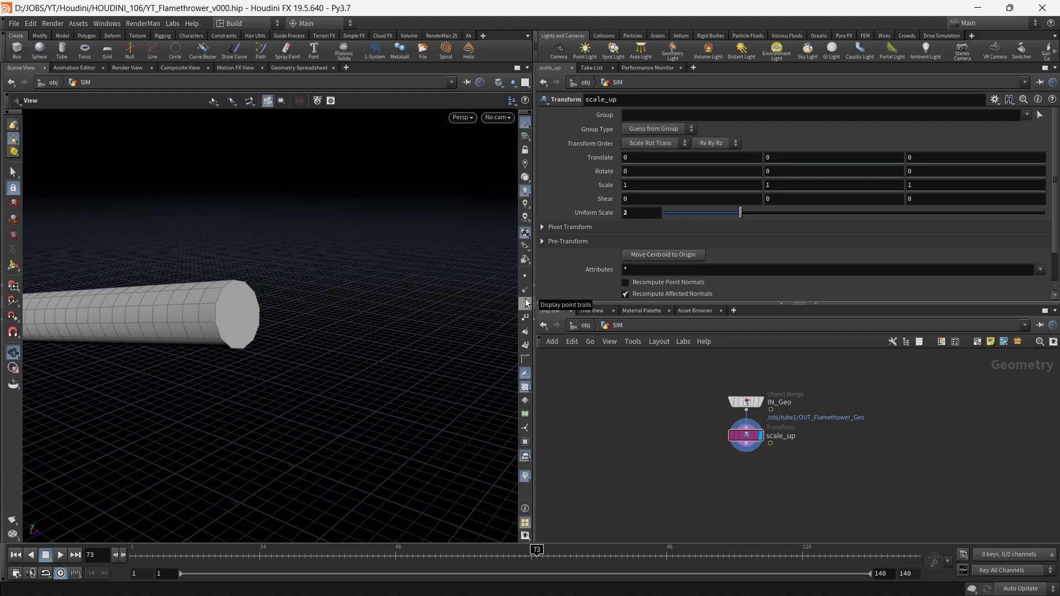
pyautogui.click(525, 294)
pyautogui.moveTo(272, 326); pyautogui.dragTo(314, 312)
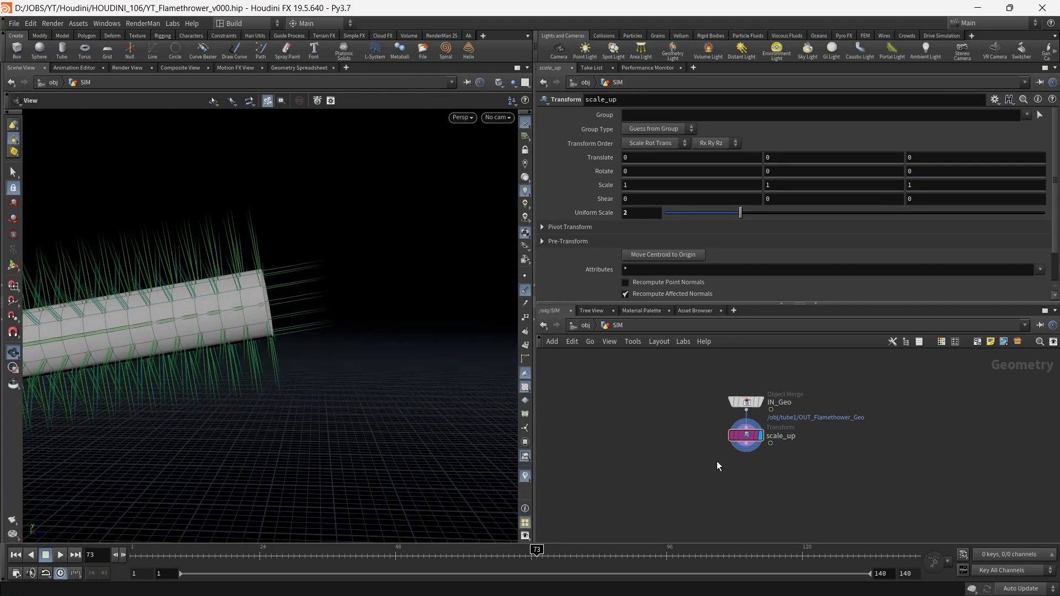
# - Add a Blast node connected below scale_up
pyautogui.scroll(4, 711, 442)
pyautogui.press('Tab')
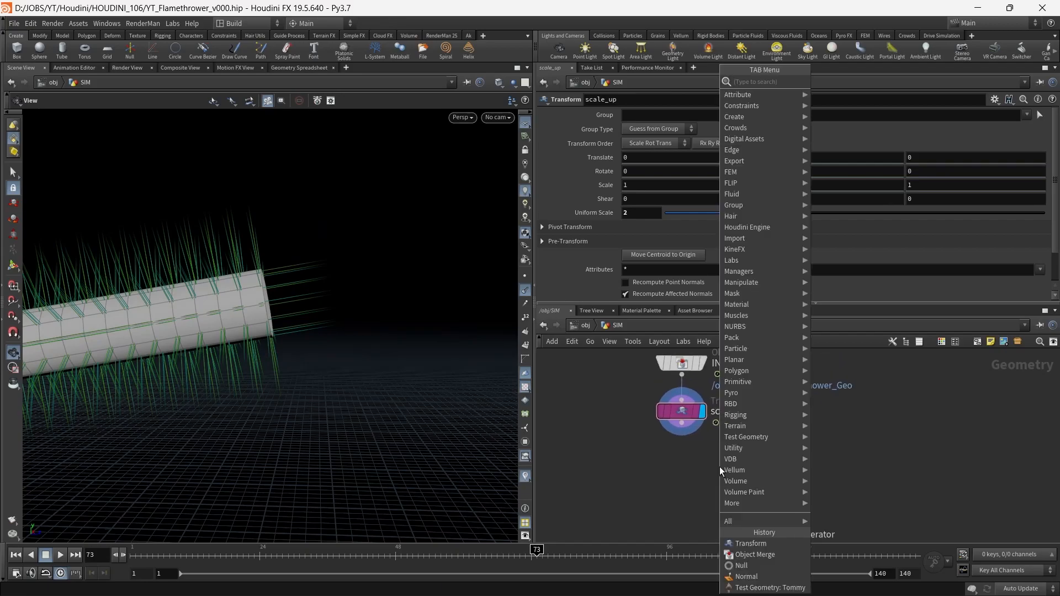
pyautogui.write('blast')
pyautogui.press('Return')
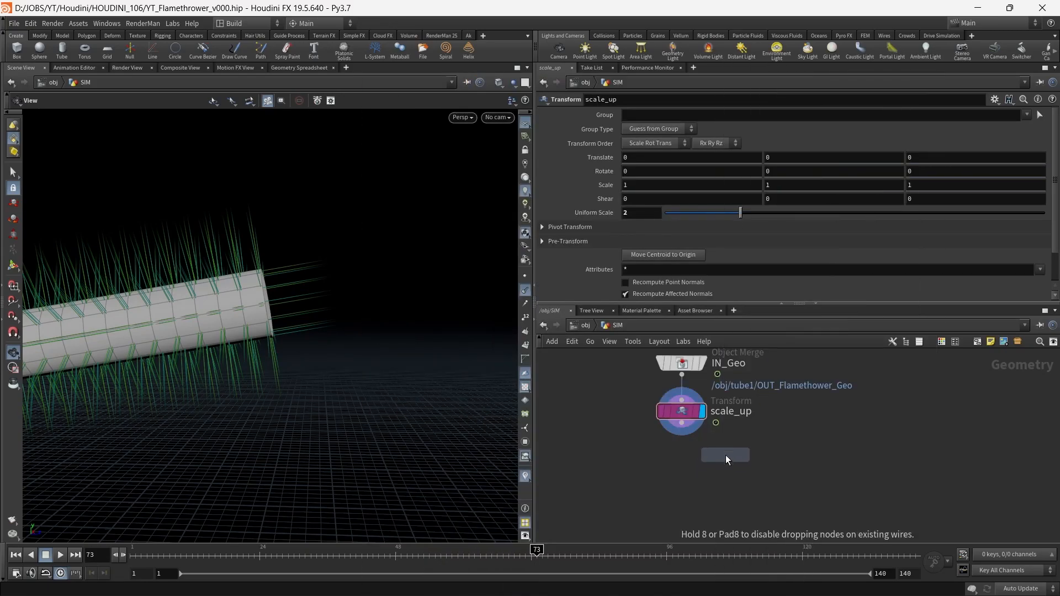
pyautogui.click(682, 433)
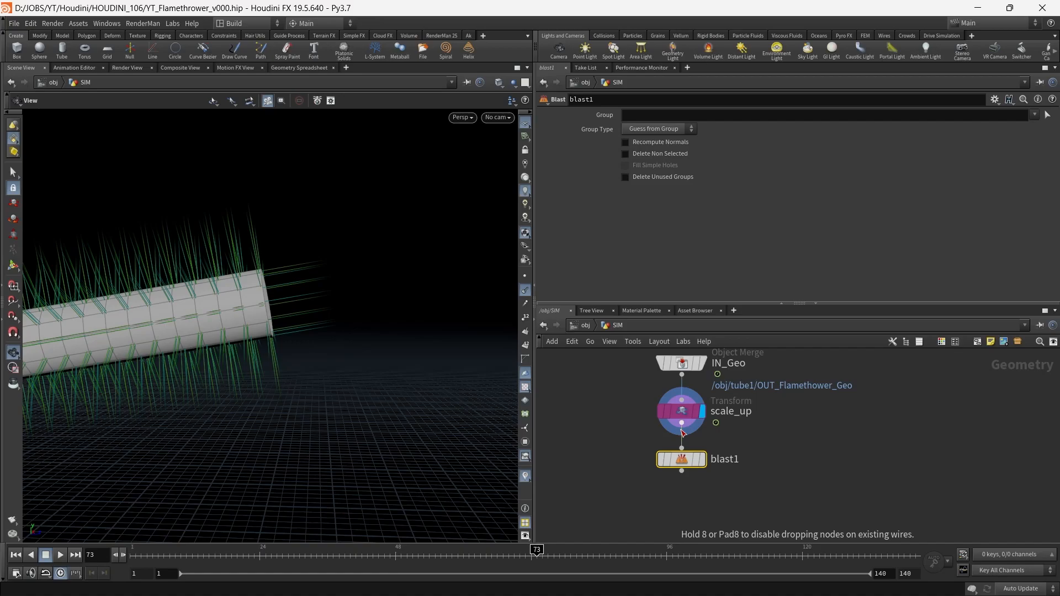
# - Set the Blast group to the tube's front end cap, enable Delete Non Selected and display the node
pyautogui.click(1047, 115)
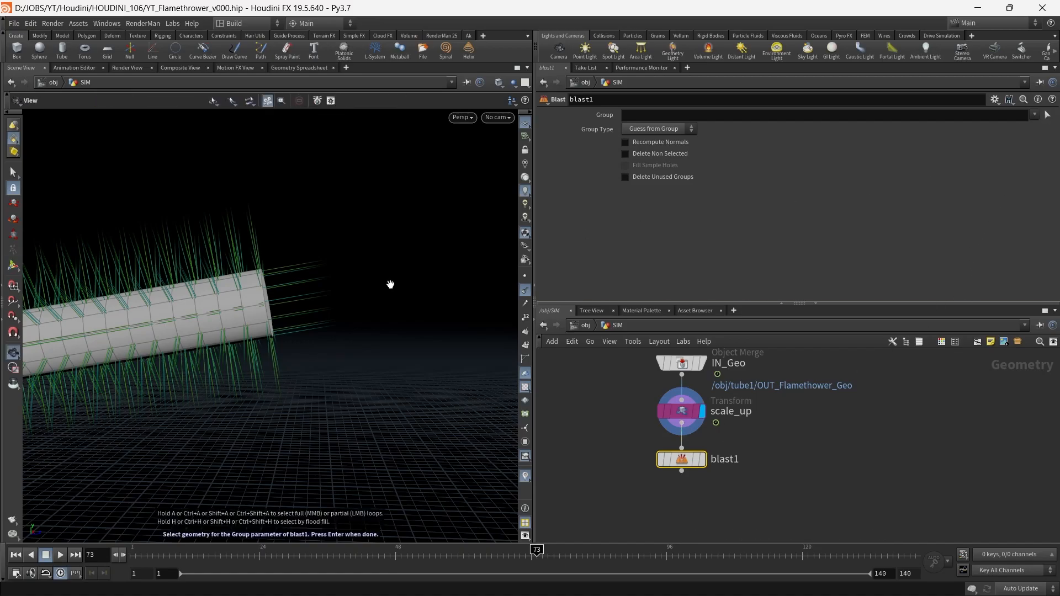
pyautogui.keyDown('alt'); pyautogui.moveTo(391, 286); pyautogui.dragTo(237, 312); pyautogui.keyUp('alt')
pyautogui.click(225, 322)
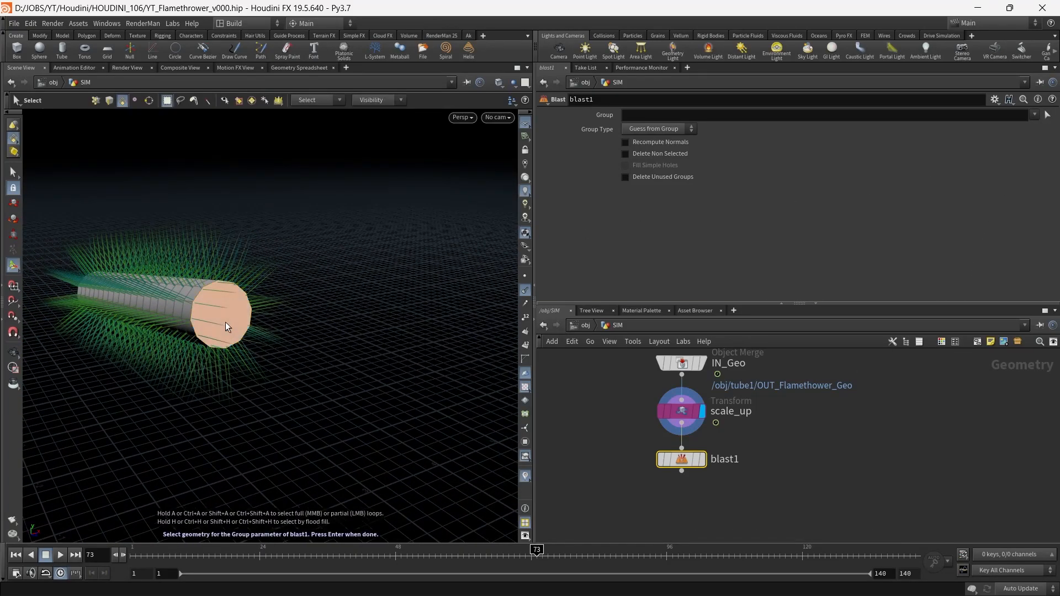
pyautogui.press('Return')
pyautogui.click(655, 155)
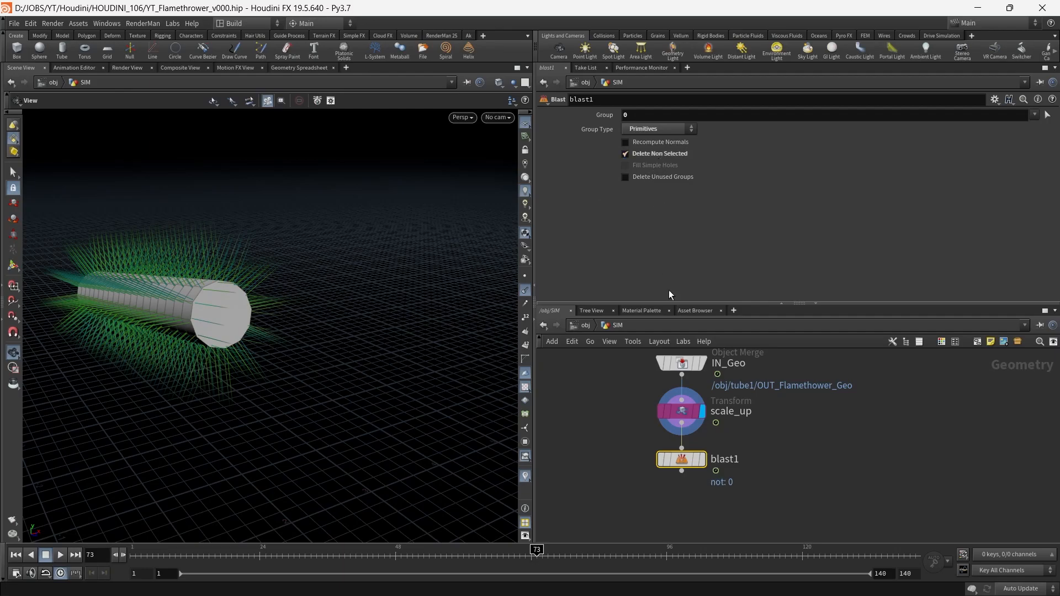
pyautogui.click(701, 460)
pyautogui.moveTo(353, 342); pyautogui.dragTo(285, 335)
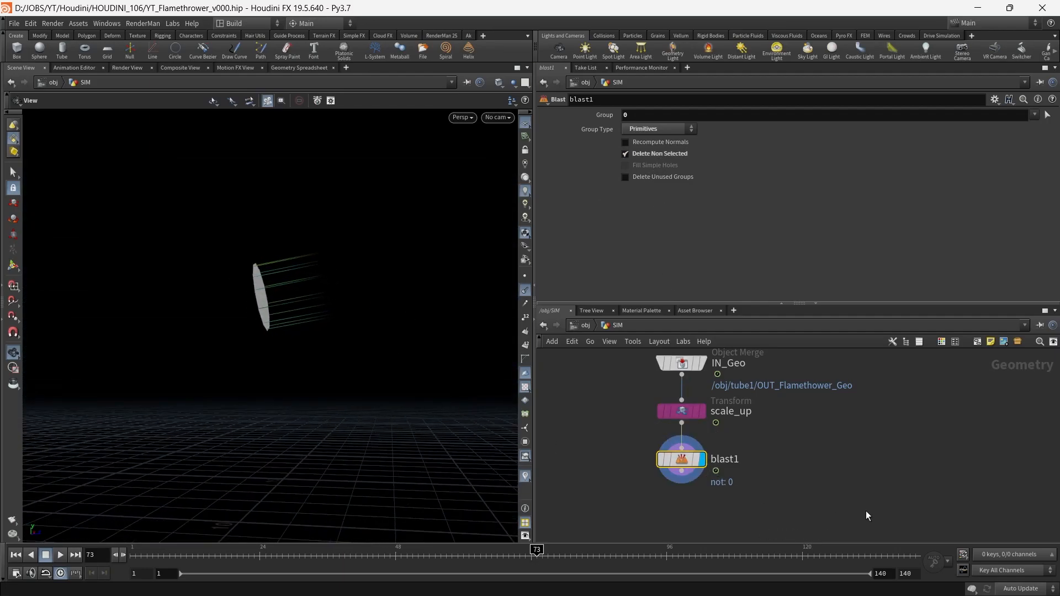
# - Add an Attribute Wrangle node connected below blast1
pyautogui.moveTo(843, 496); pyautogui.dragTo(824, 455, button='middle')
pyautogui.press('Tab')
pyautogui.write('wr')
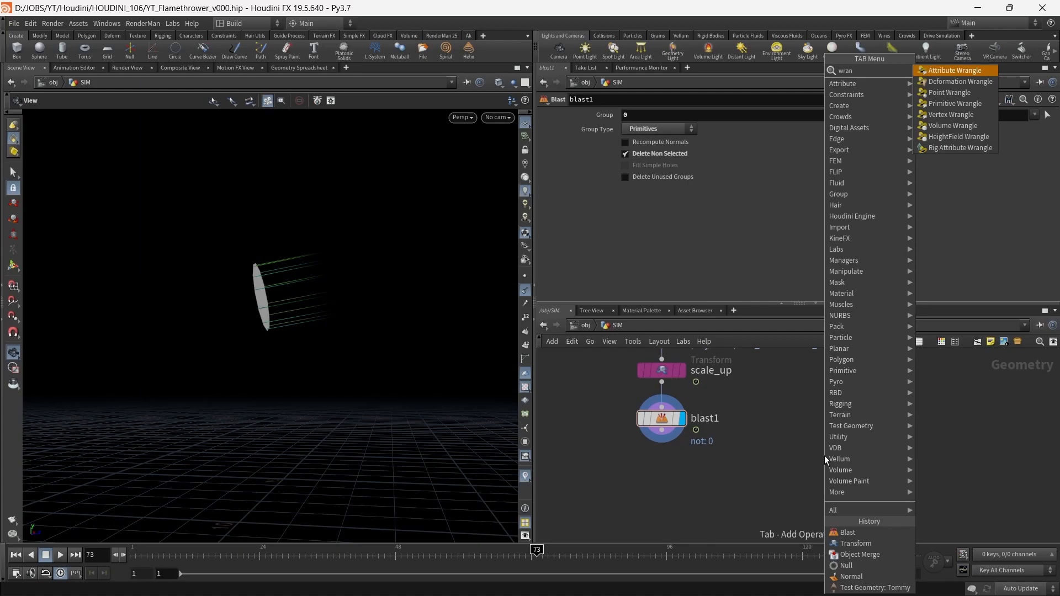
pyautogui.press('Return')
pyautogui.click(668, 438)
# - Rename the Attribute Wrangle node as v_from_N and display its output
pyautogui.click(703, 467)
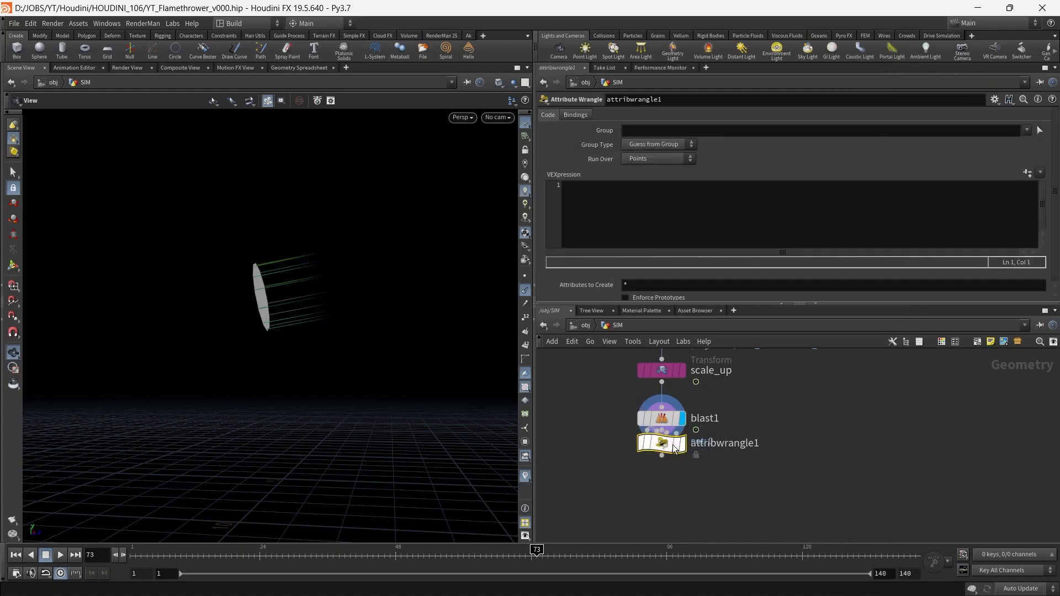
pyautogui.hotkey('ctrl', 'a')
pyautogui.write('v')
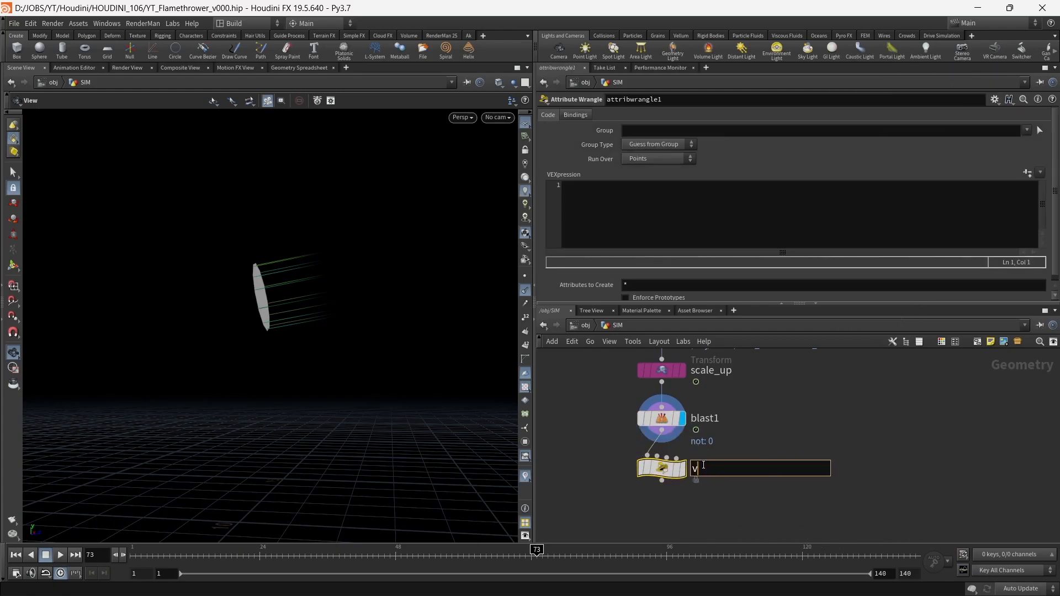
pyautogui.write('_from_N')
pyautogui.press('Return')
pyautogui.click(682, 468)
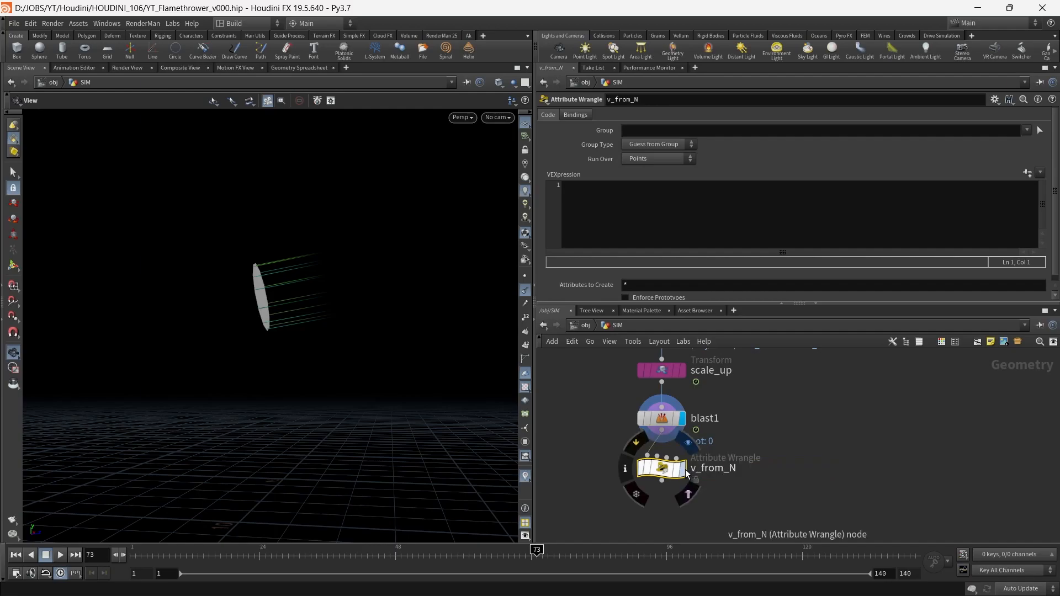
# - Write the VEX expression v@v = v@N; in v_from_N to derive velocity from the point normals
pyautogui.click(646, 221)
pyautogui.write('v@')
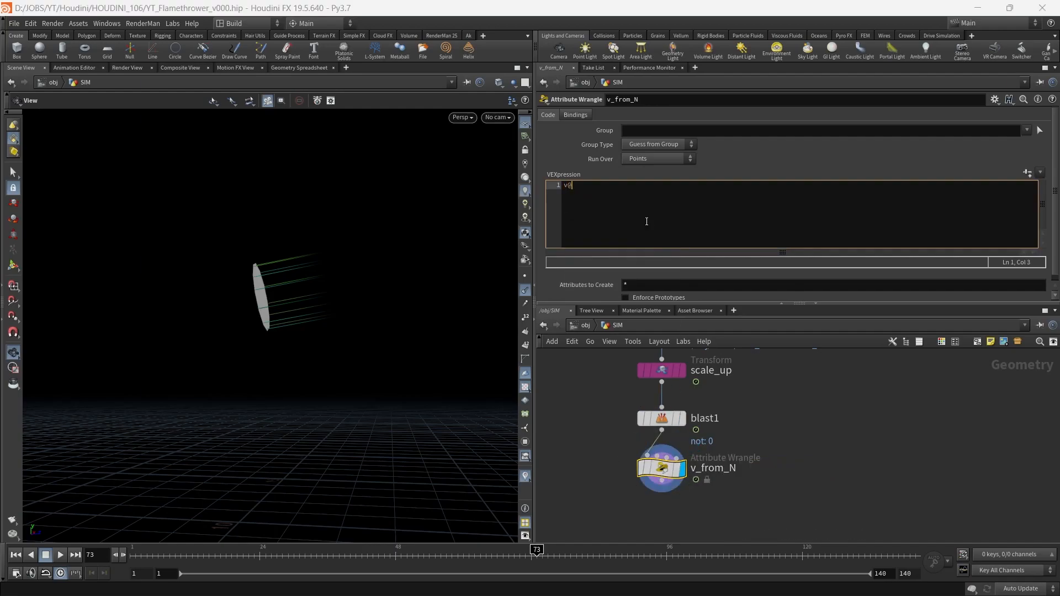
pyautogui.write('v = v@N;')
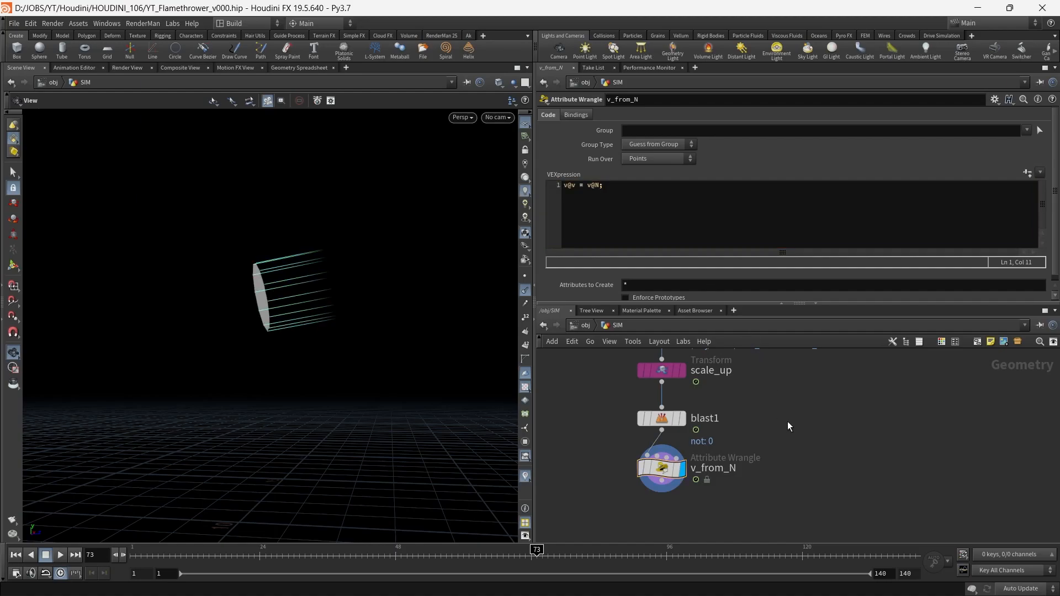
pyautogui.moveTo(304, 315)
pyautogui.mouseDown()
pyautogui.moveTo(379, 336)
pyautogui.moveTo(305, 309)
pyautogui.moveTo(307, 326)
pyautogui.mouseUp()
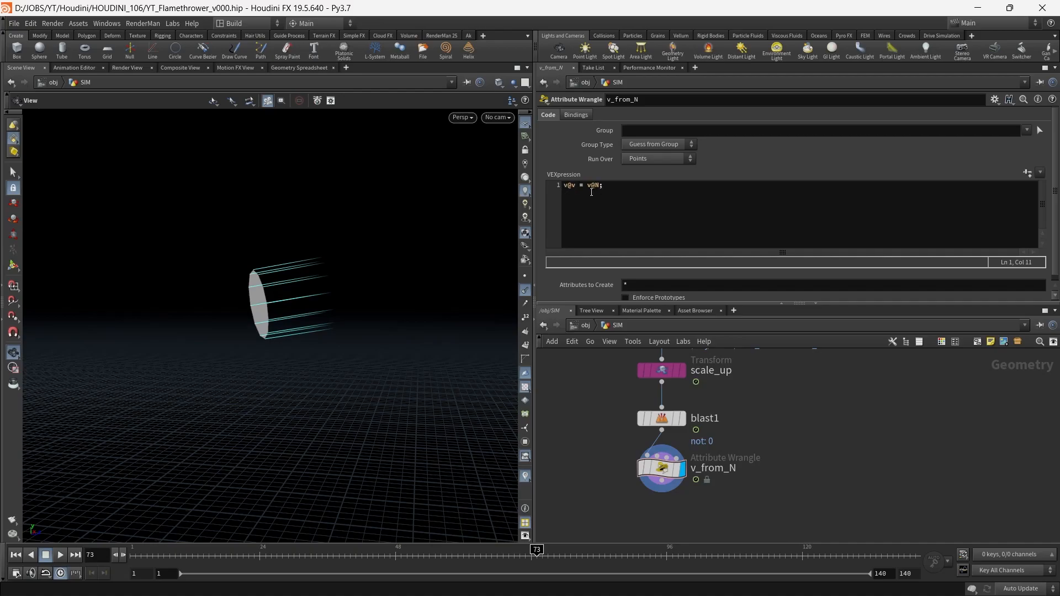
# - Go through the v_from_N expression part by part, from the vector prefix and velocity attribute to the normal attribute
pyautogui.click(565, 189)
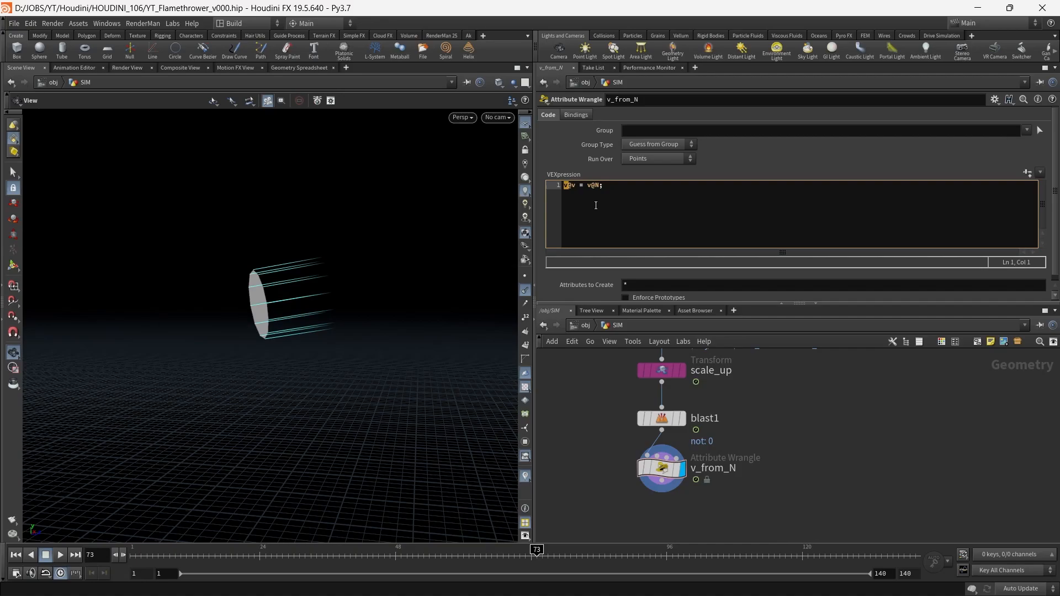
pyautogui.press('Right')
pyautogui.press('Right')
pyautogui.press('Left')
pyautogui.press('Left')
pyautogui.press('Right')
pyautogui.press('Right')
pyautogui.press('Right')
pyautogui.press('Right')
pyautogui.press('Right')
pyautogui.press('Right')
pyautogui.press('Right')
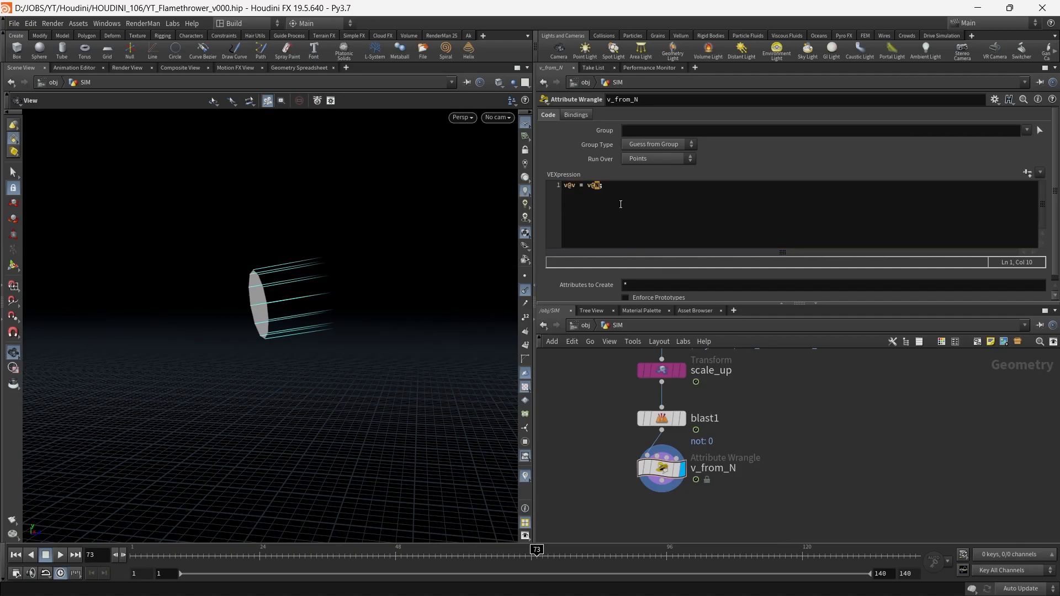
pyautogui.click(624, 187)
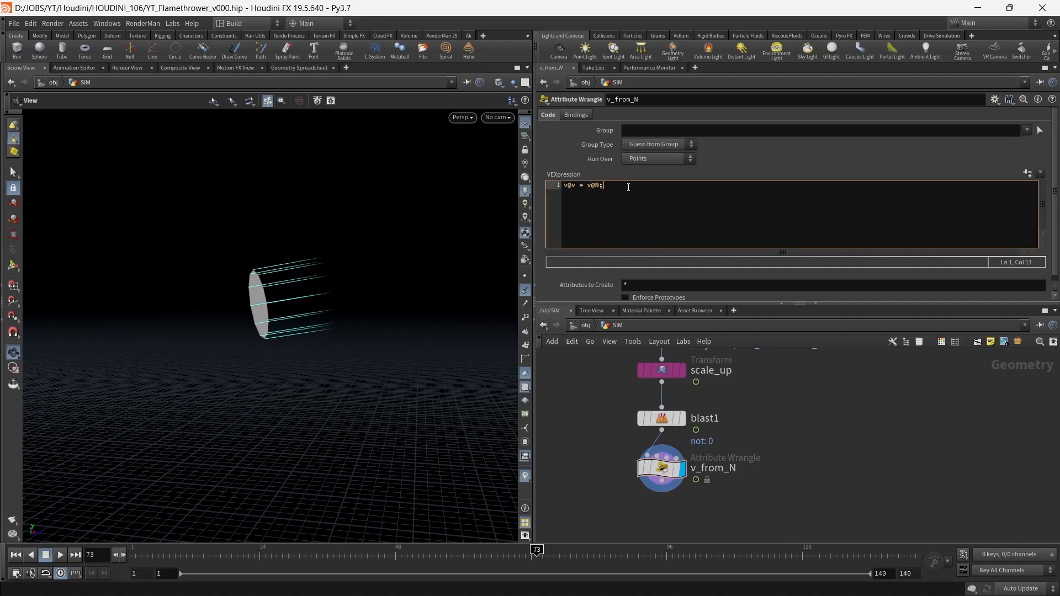
# - Check the cap's velocity vectors at frame 116 and move blast1 and v_from_N into a side branch right of scale_up
pyautogui.moveTo(307, 283); pyautogui.dragTo(265, 440)
pyautogui.moveTo(151, 554); pyautogui.dragTo(779, 555)
pyautogui.moveTo(763, 499); pyautogui.dragTo(896, 415)
pyautogui.click(754, 446)
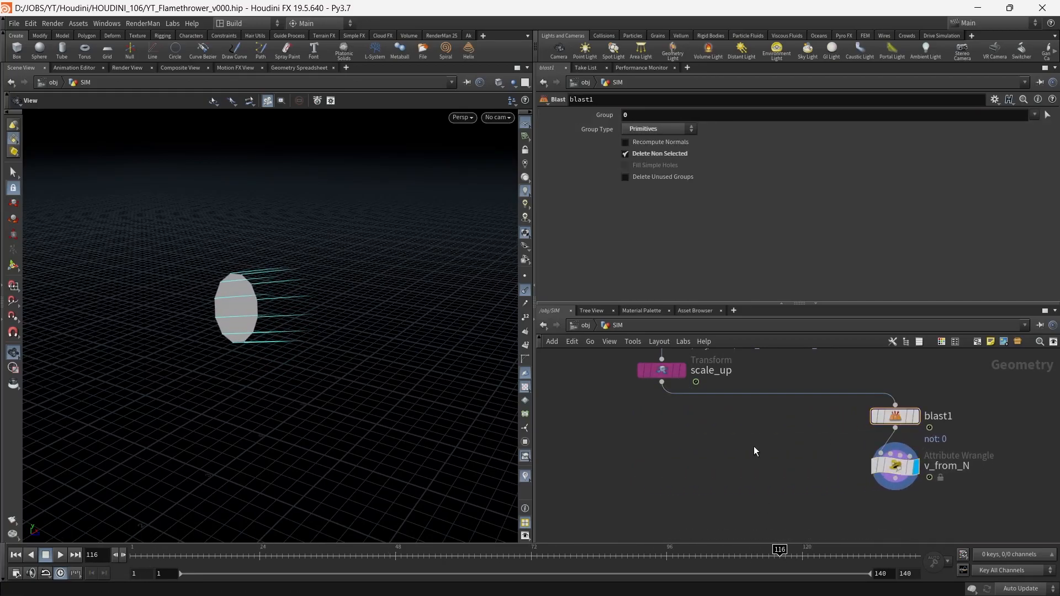
# - Add a second Blast node directly below scale_up, connected as its own branch
pyautogui.scroll(-3, 752, 446)
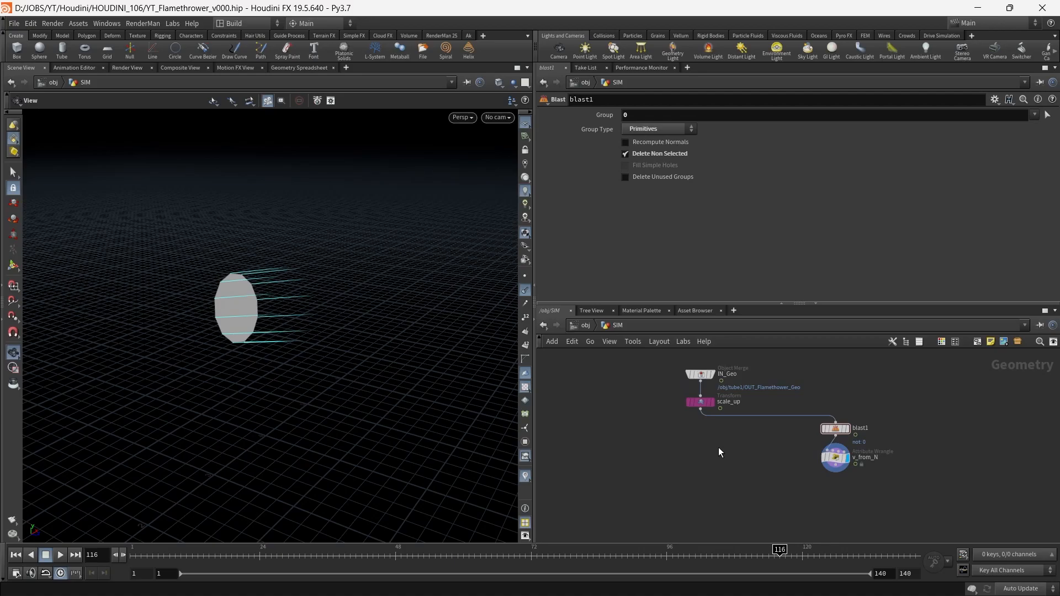
pyautogui.press('Tab')
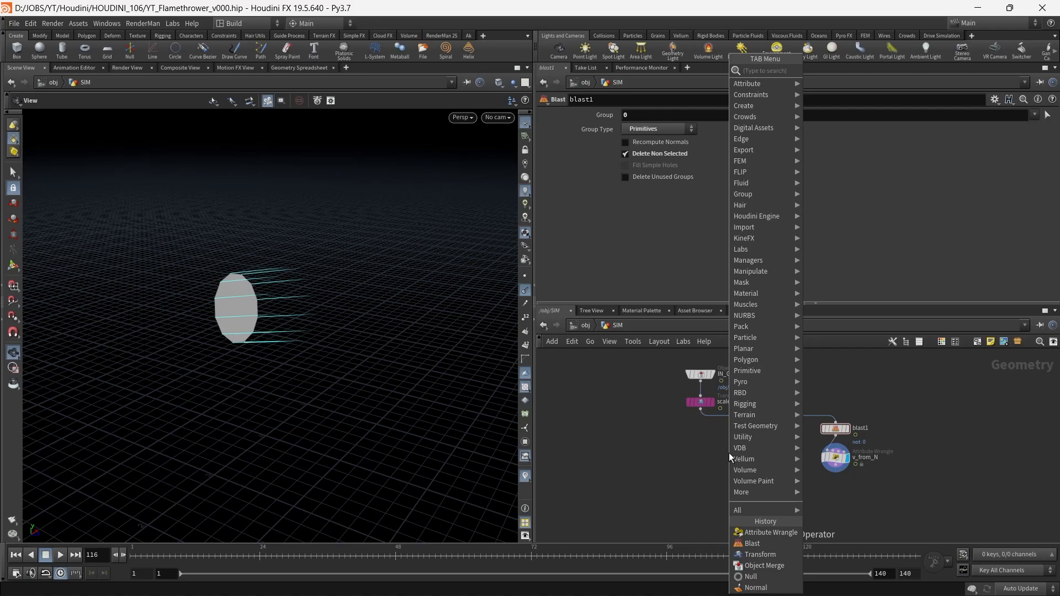
pyautogui.write('blast')
pyautogui.press('Return')
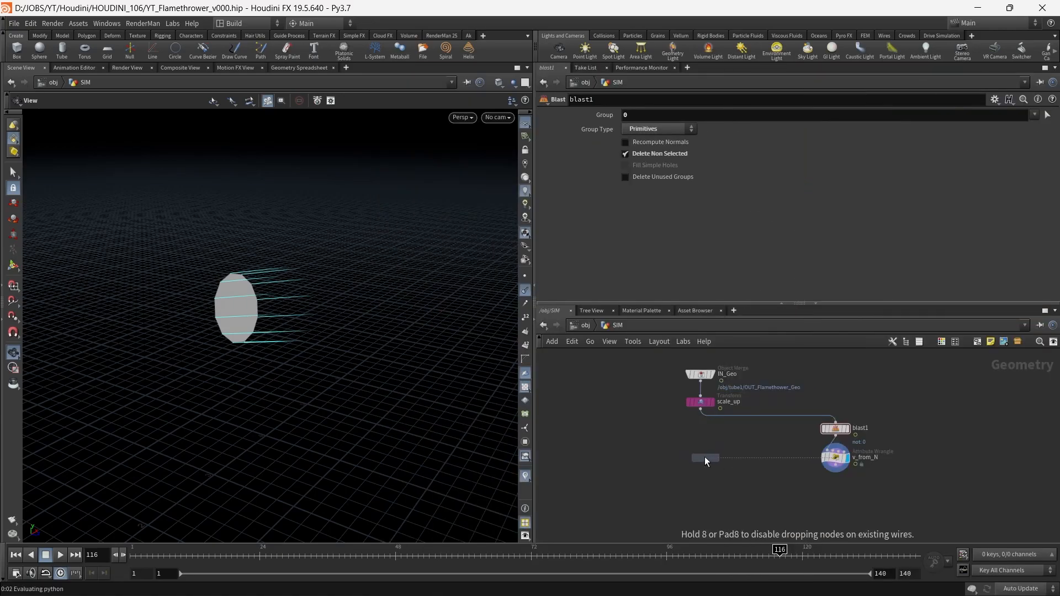
pyautogui.click(701, 456)
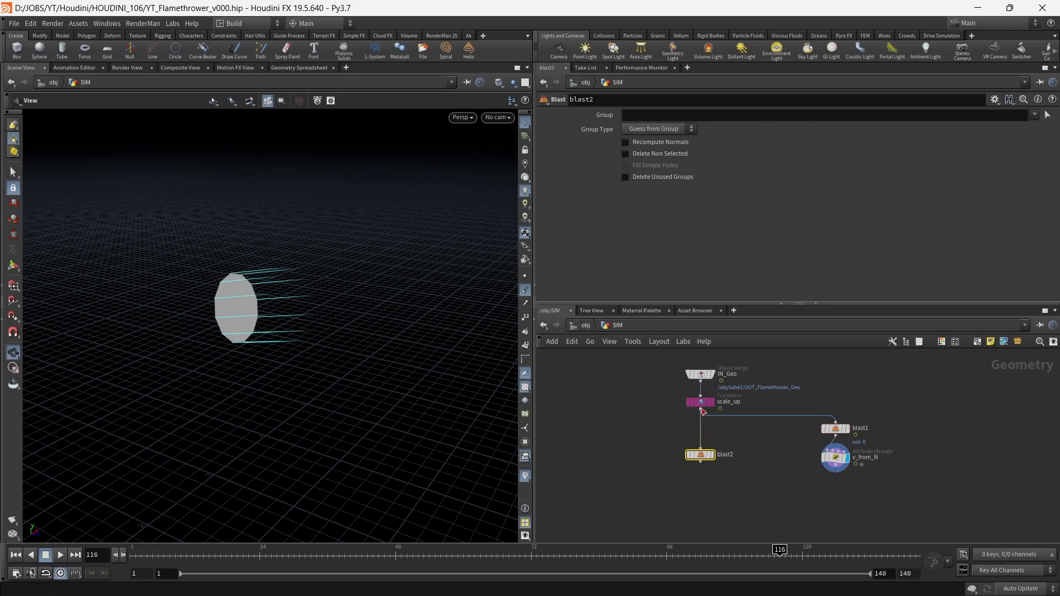
# - Display blast2 and isolate the tube's two end caps, primitives 0-1, with Delete Non Selected enabled
pyautogui.click(714, 454)
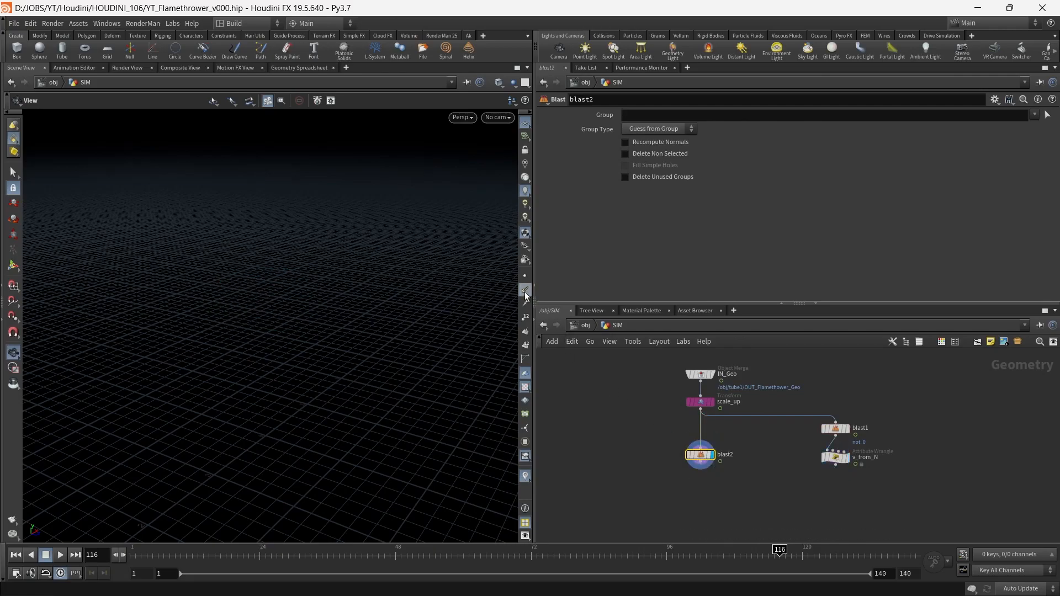
pyautogui.click(1047, 114)
pyautogui.press('Escape')
pyautogui.moveTo(250, 298); pyautogui.dragTo(242, 326)
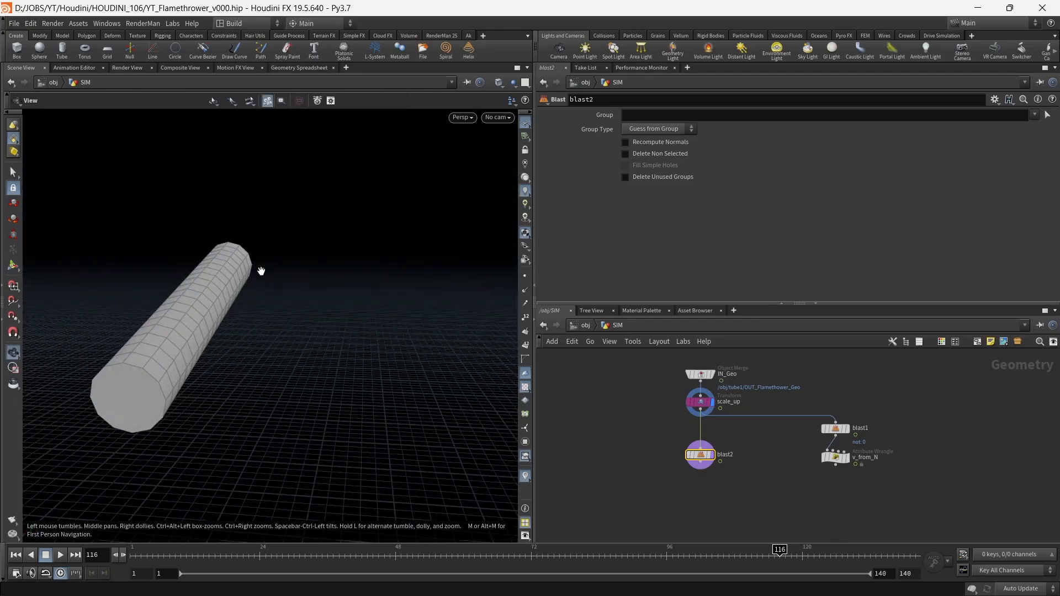
pyautogui.click(131, 395)
pyautogui.press('Return')
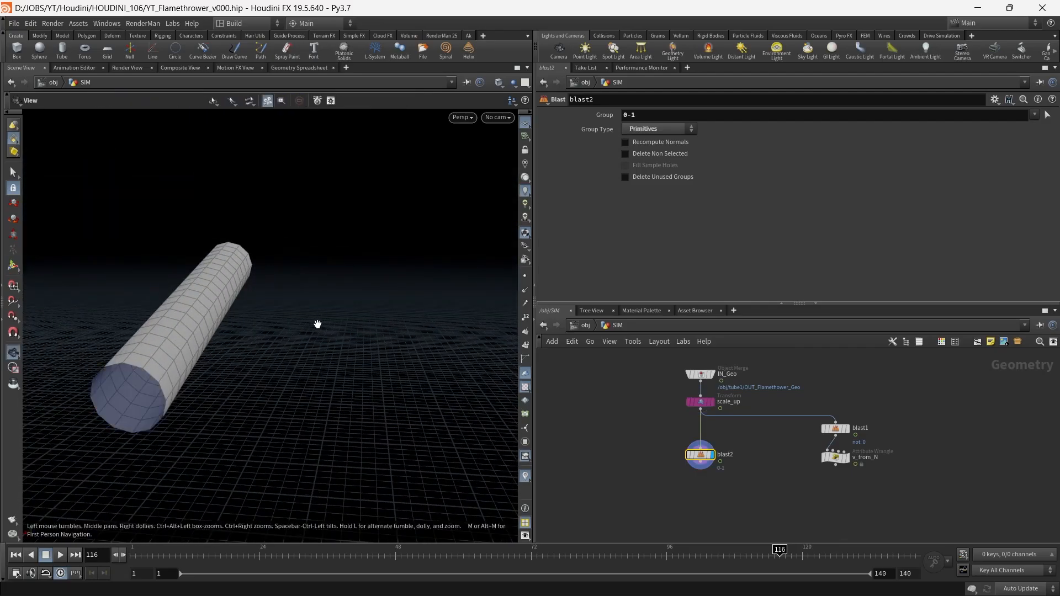
pyautogui.click(660, 154)
# - Turn on point display and examine the two isolated caps from several angles and at different frames
pyautogui.moveTo(497, 282); pyautogui.dragTo(449, 300)
pyautogui.click(525, 276)
pyautogui.moveTo(354, 343); pyautogui.dragTo(388, 305)
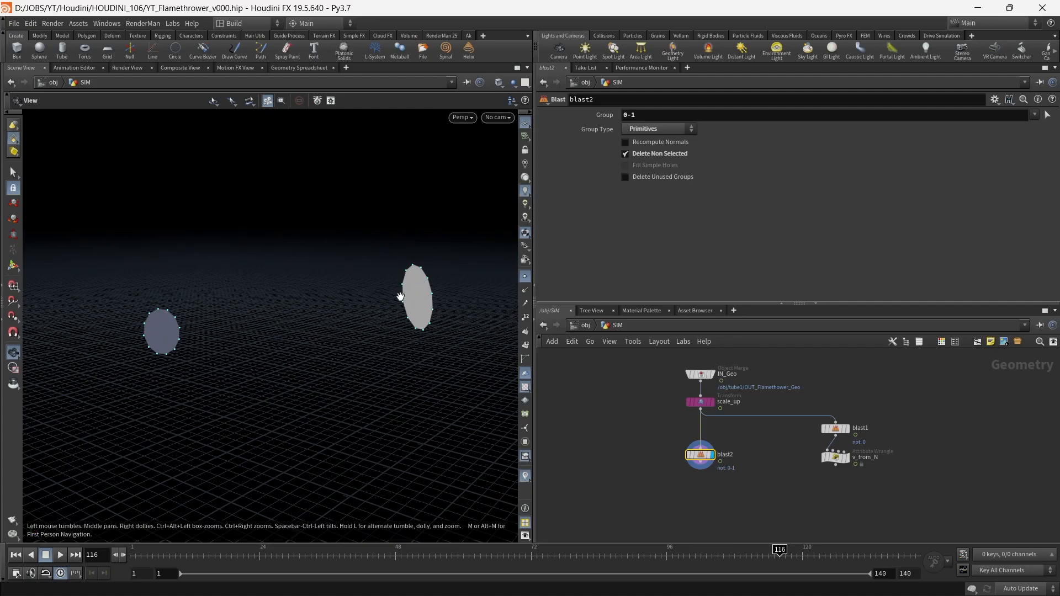
pyautogui.moveTo(362, 298); pyautogui.dragTo(389, 300)
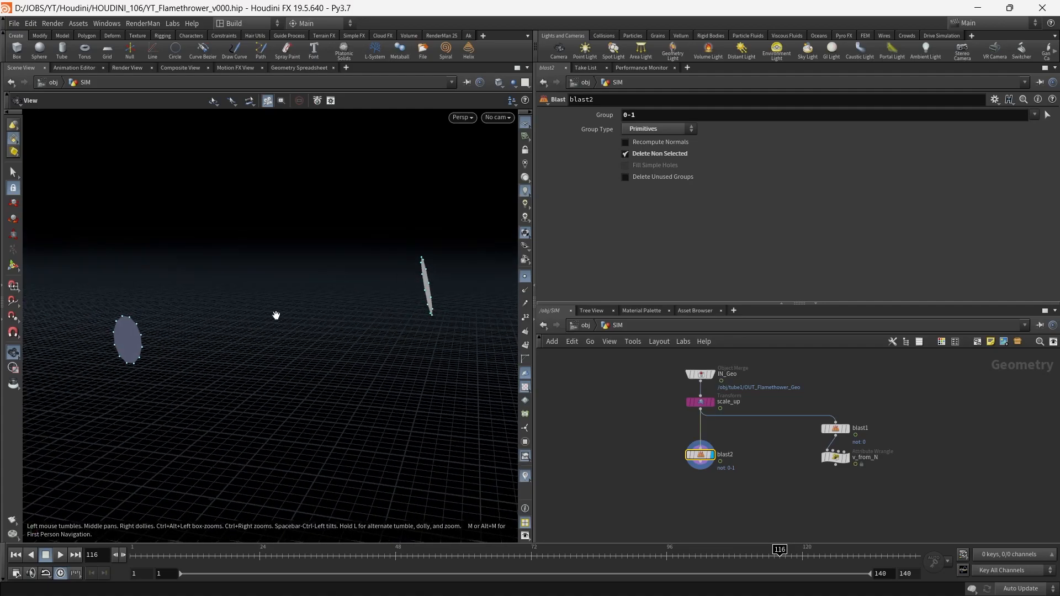
pyautogui.moveTo(303, 322); pyautogui.dragTo(267, 346)
pyautogui.moveTo(377, 347); pyautogui.dragTo(421, 372)
pyautogui.moveTo(183, 547); pyautogui.dragTo(232, 550)
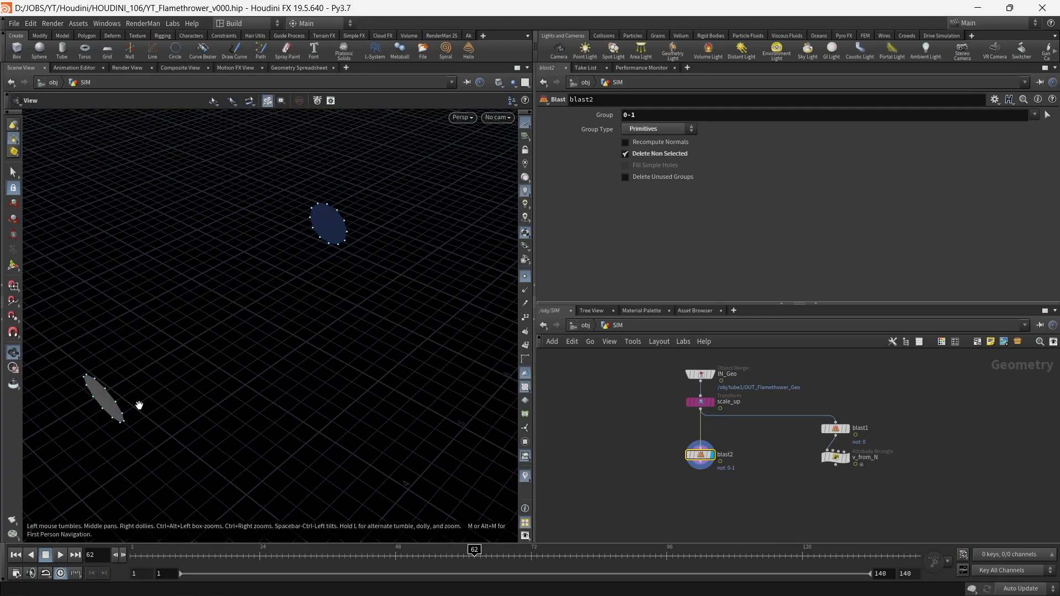
pyautogui.click(166, 554)
pyautogui.moveTo(166, 554); pyautogui.dragTo(260, 552)
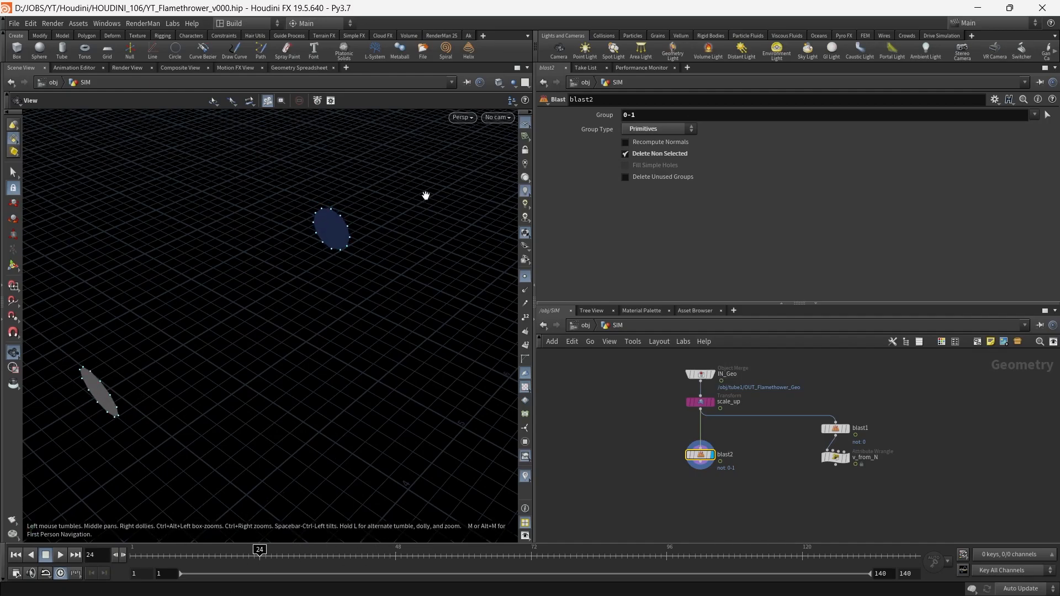
pyautogui.moveTo(343, 339); pyautogui.dragTo(326, 319)
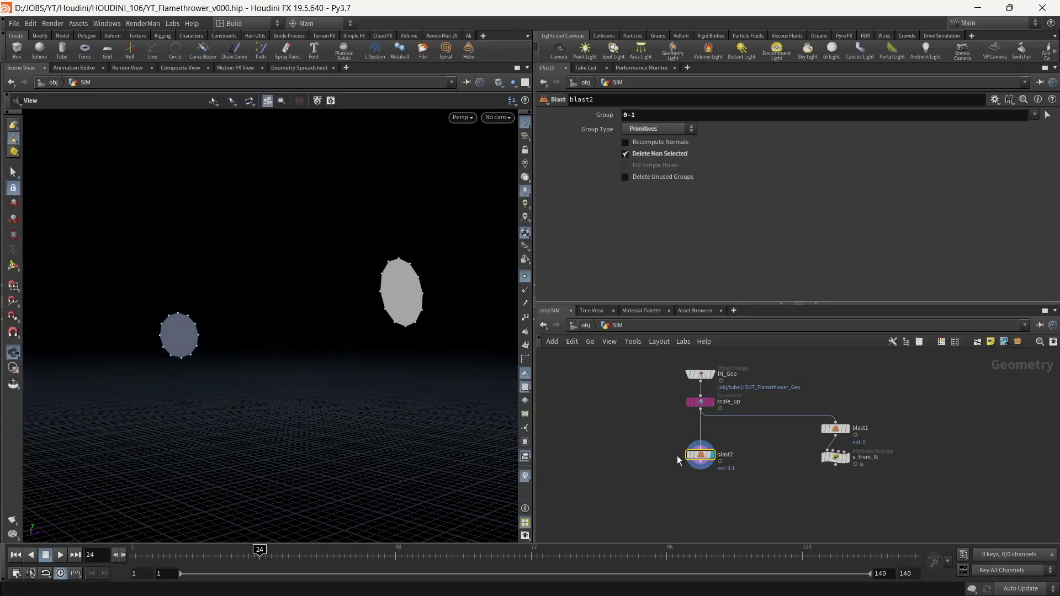
# - Add an Assemble node below blast2, enable Create Packed Primitives and display its result
pyautogui.scroll(3, 695, 466)
pyautogui.press('Tab')
pyautogui.write('ass')
pyautogui.press('Return')
pyautogui.click(708, 453)
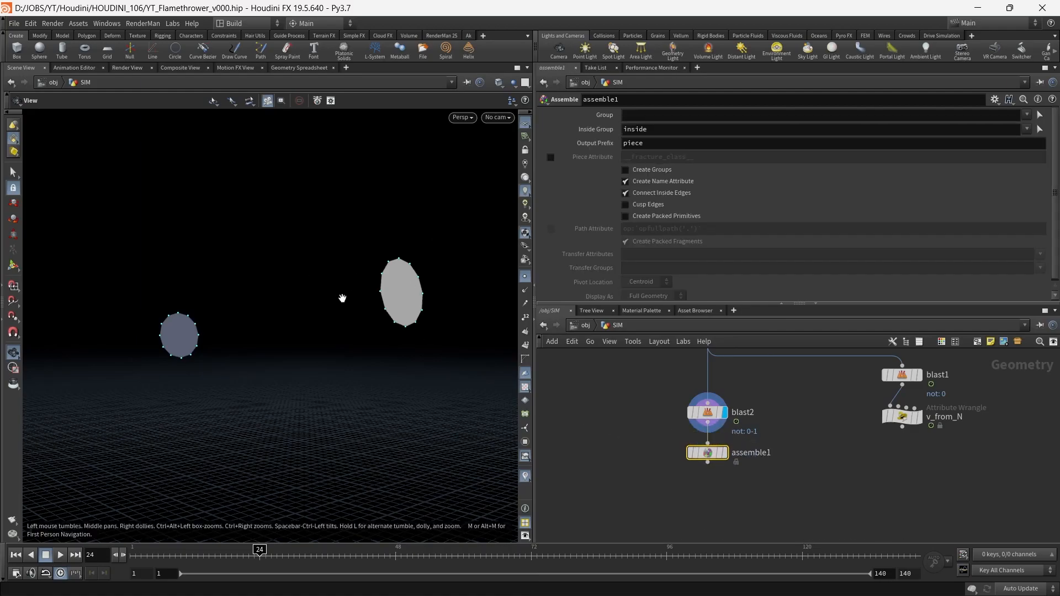
pyautogui.click(625, 216)
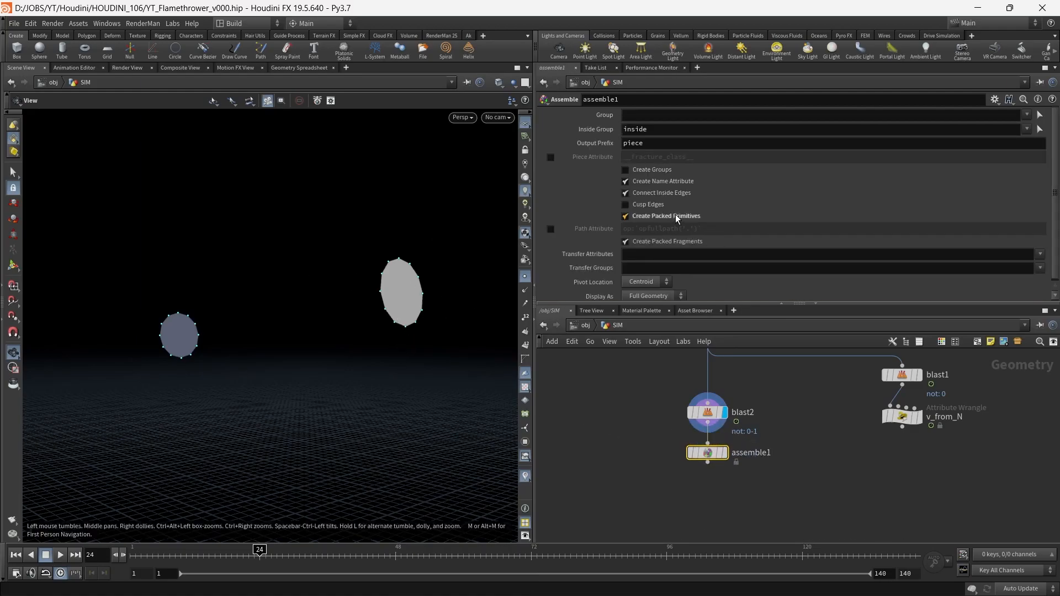
pyautogui.click(724, 452)
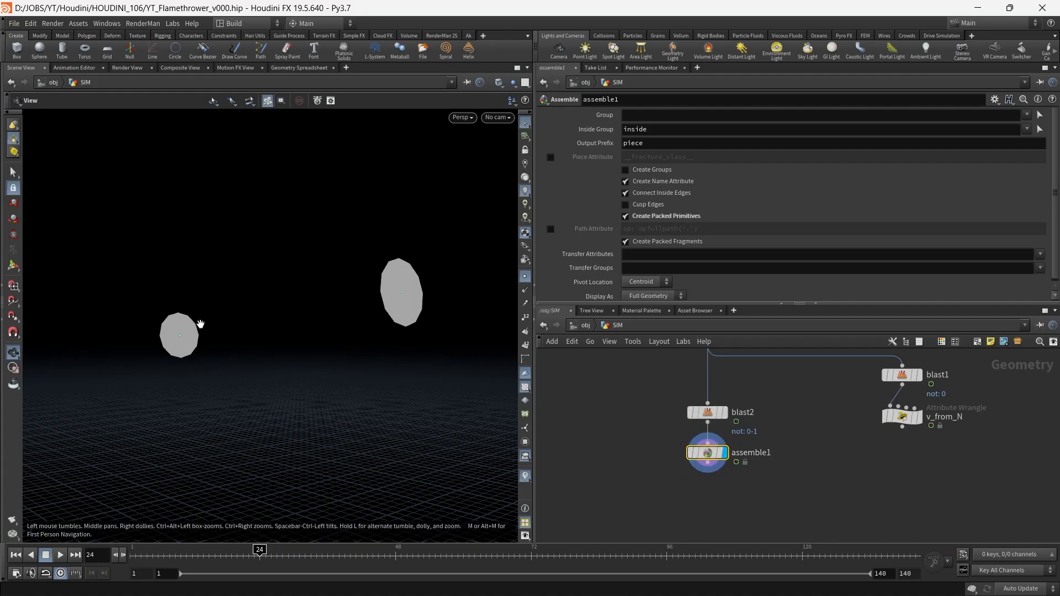
# - Show point numbers in the viewport to identify the single point of each packed cap
pyautogui.moveTo(728, 506); pyautogui.dragTo(726, 459, button='middle')
pyautogui.scroll(1, 657, 454)
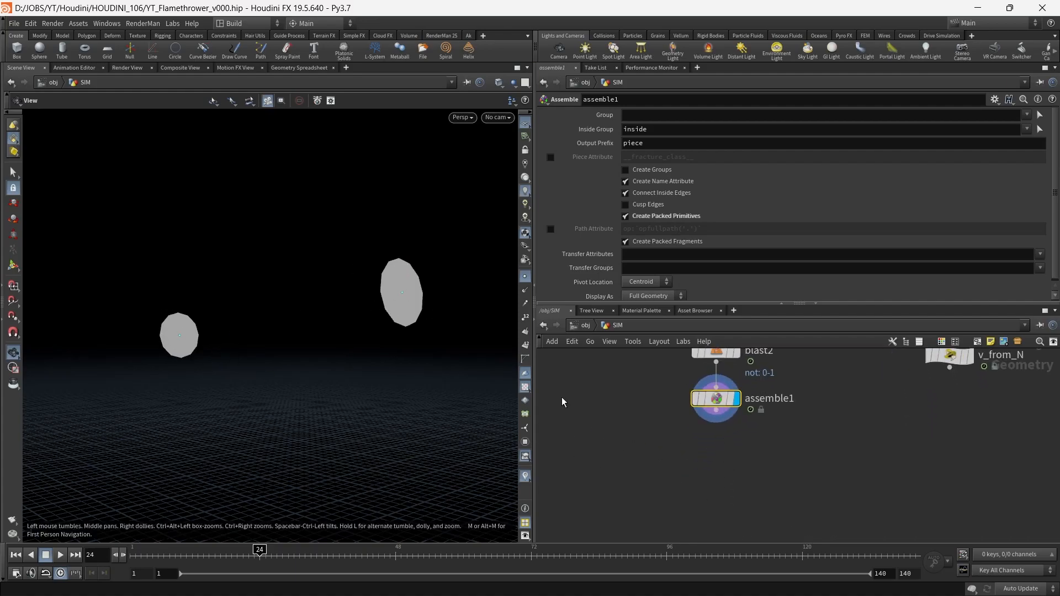
pyautogui.click(526, 322)
pyautogui.moveTo(219, 329); pyautogui.dragTo(214, 335)
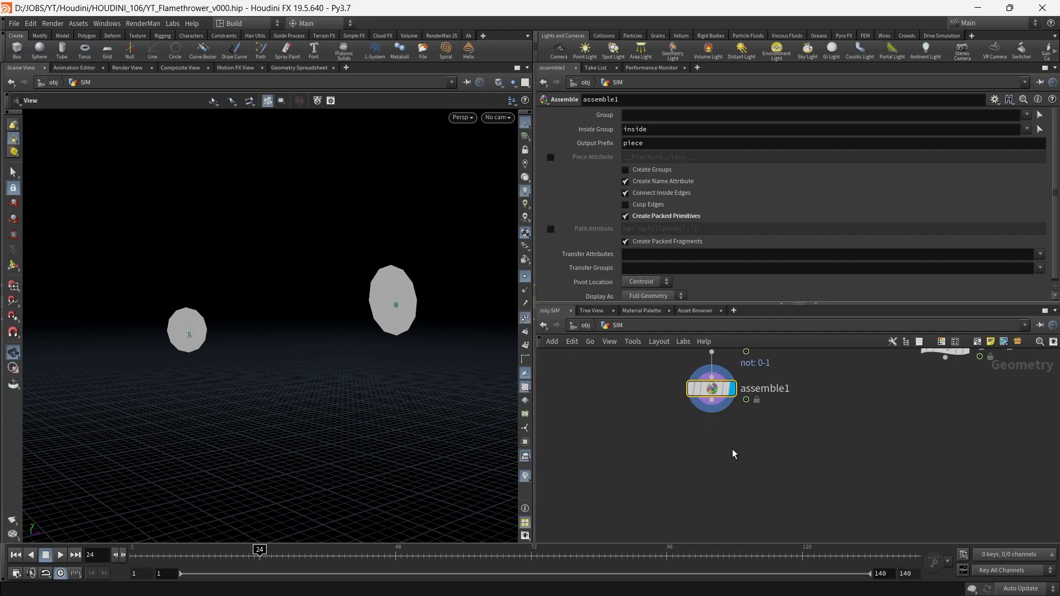
# - Add an Attribute Wrangle below assemble1, display it and rename it v_form_P
pyautogui.press('Tab')
pyautogui.write('wran')
pyautogui.press('Return')
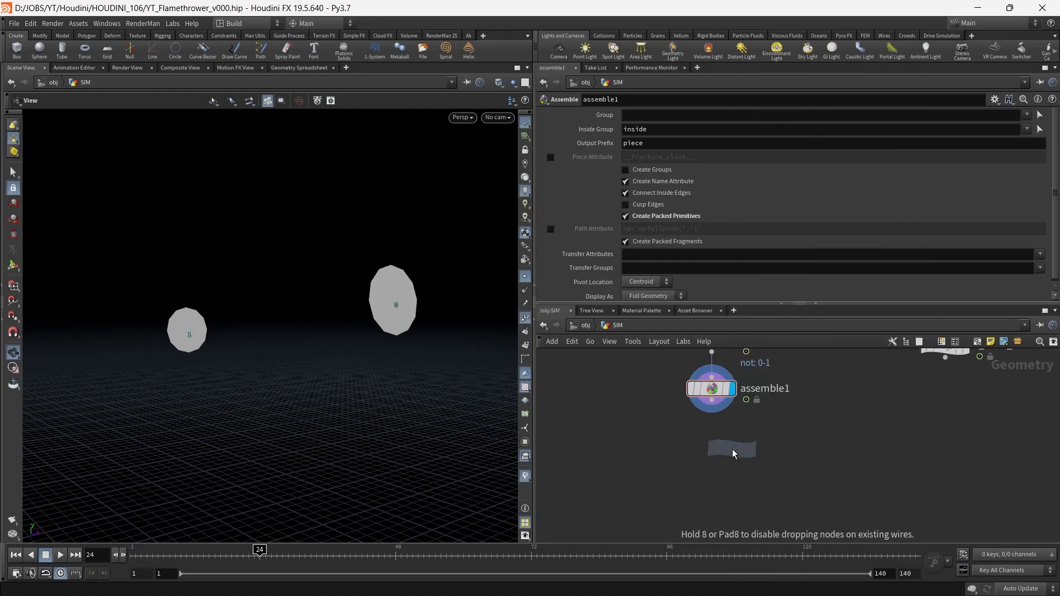
pyautogui.click(721, 427)
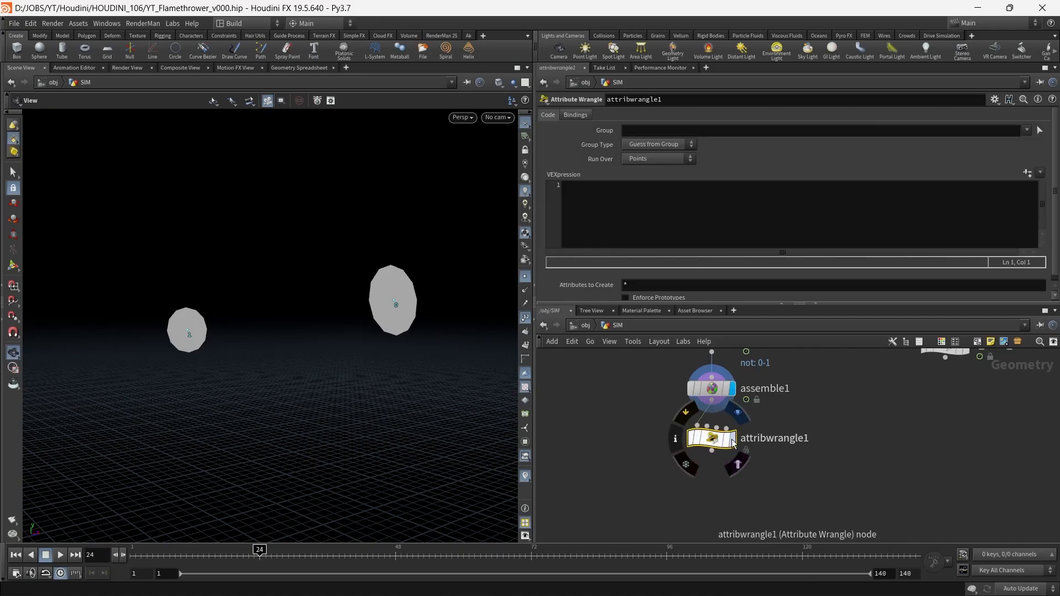
pyautogui.click(732, 439)
pyautogui.doubleClick(774, 439)
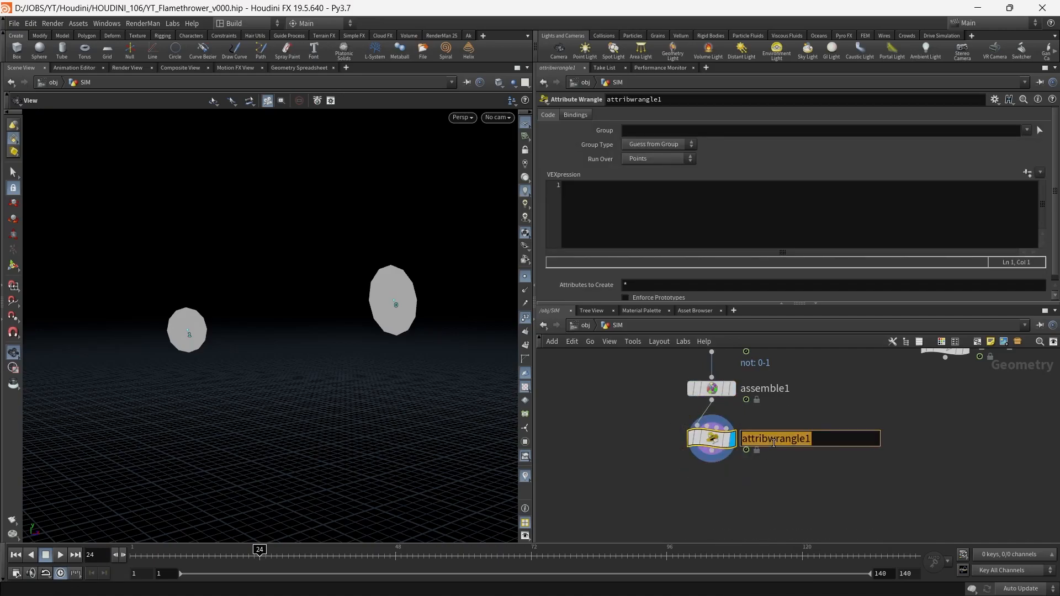
pyautogui.write('v_form_P')
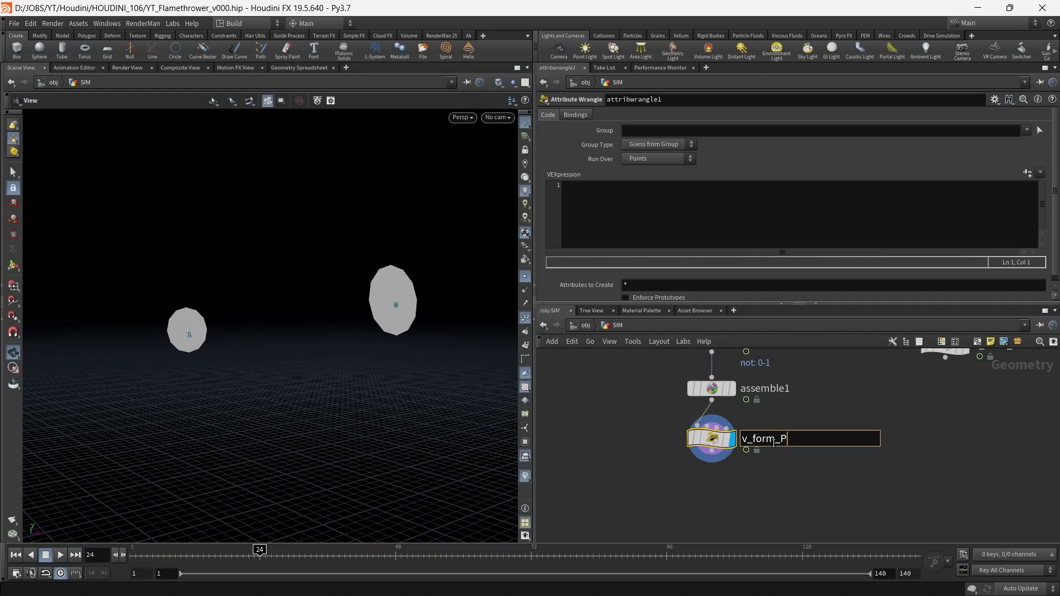
pyautogui.press('Return')
# - Write the line vector pos1 = @P; in the VEX code of v_form_P
pyautogui.click(699, 234)
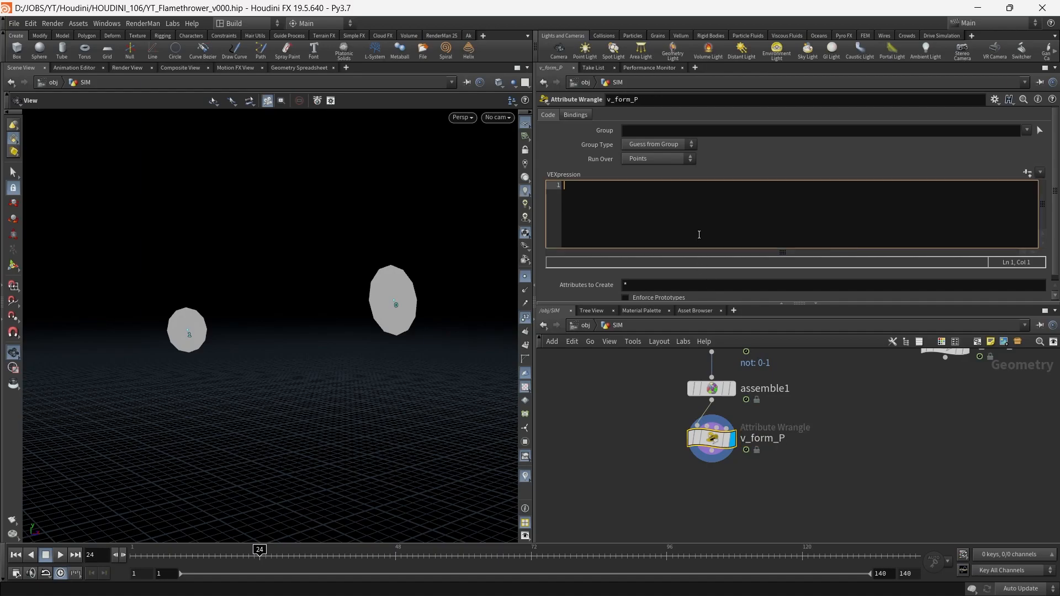
pyautogui.write('vec')
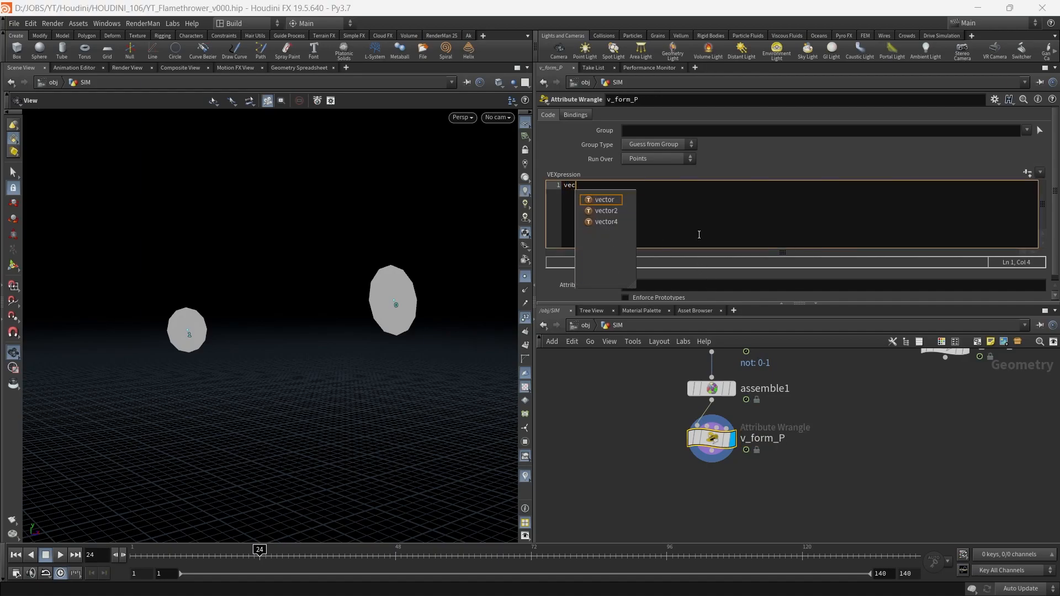
pyautogui.press('Return')
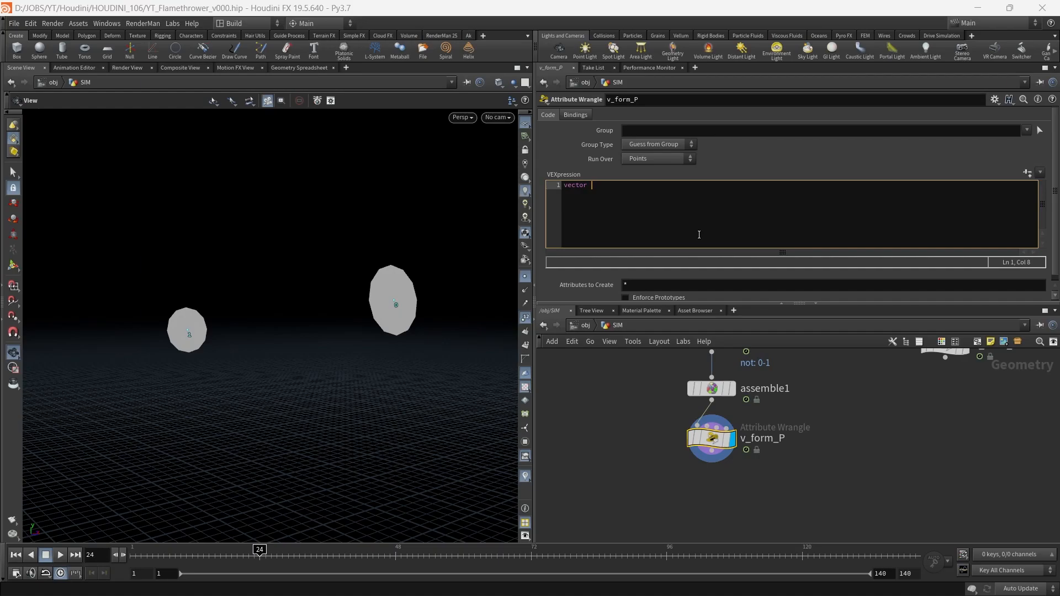
pyautogui.click(625, 185)
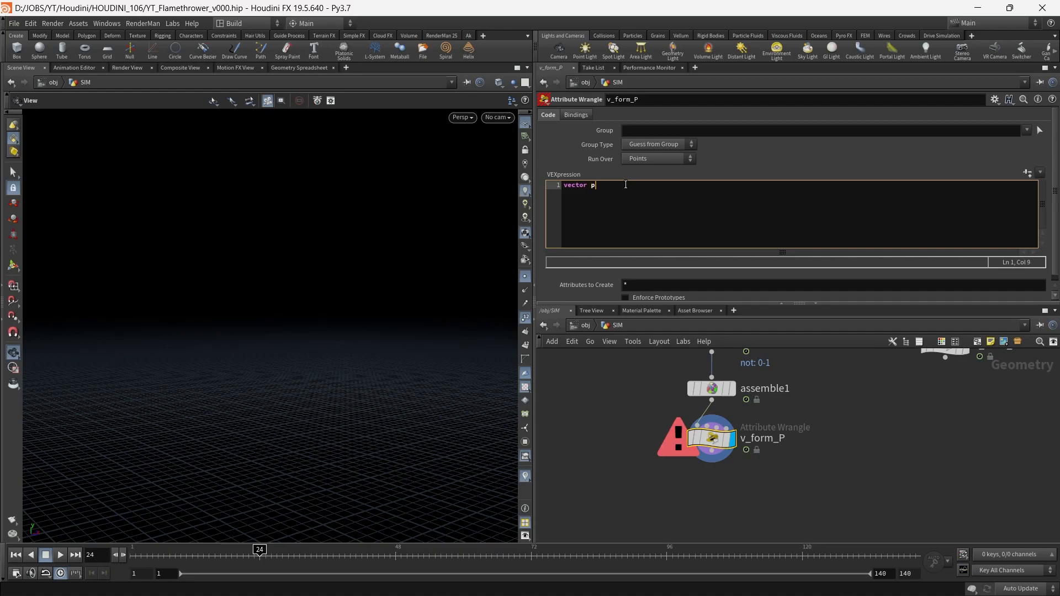
pyautogui.write('os1')
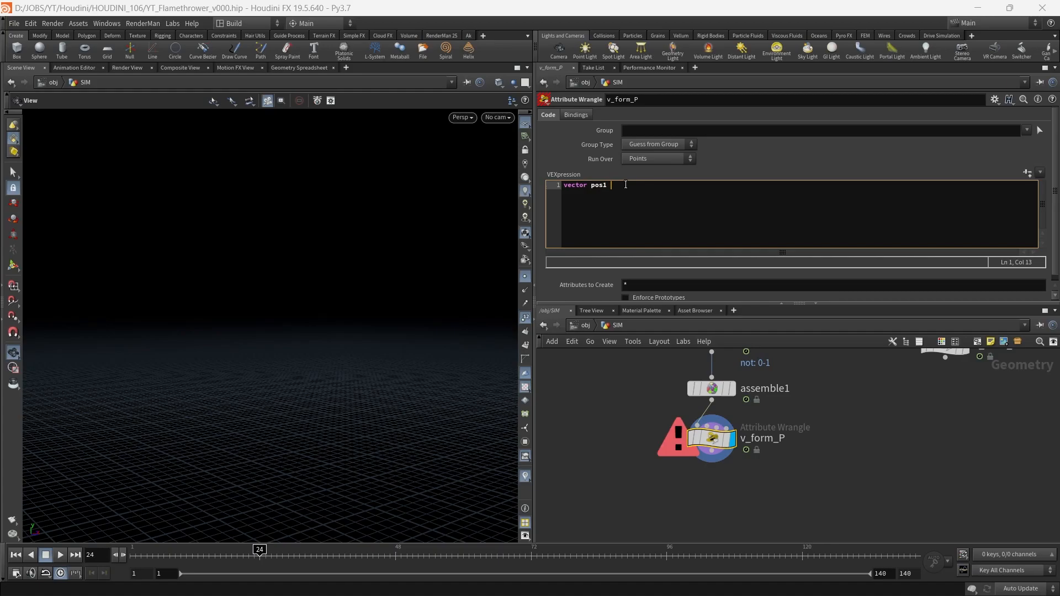
pyautogui.write('=')
pyautogui.write('@P;')
pyautogui.click(611, 410)
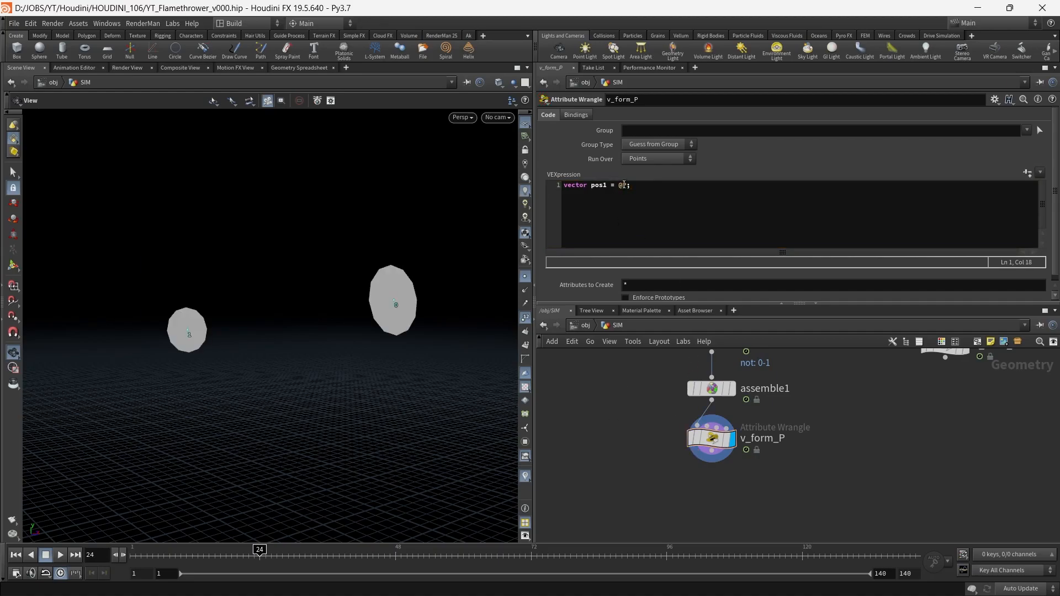
# - Replace @P in the pos1 line with point(0, "P", 0) to read the first point's position
pyautogui.moveTo(624, 185); pyautogui.dragTo(618, 187)
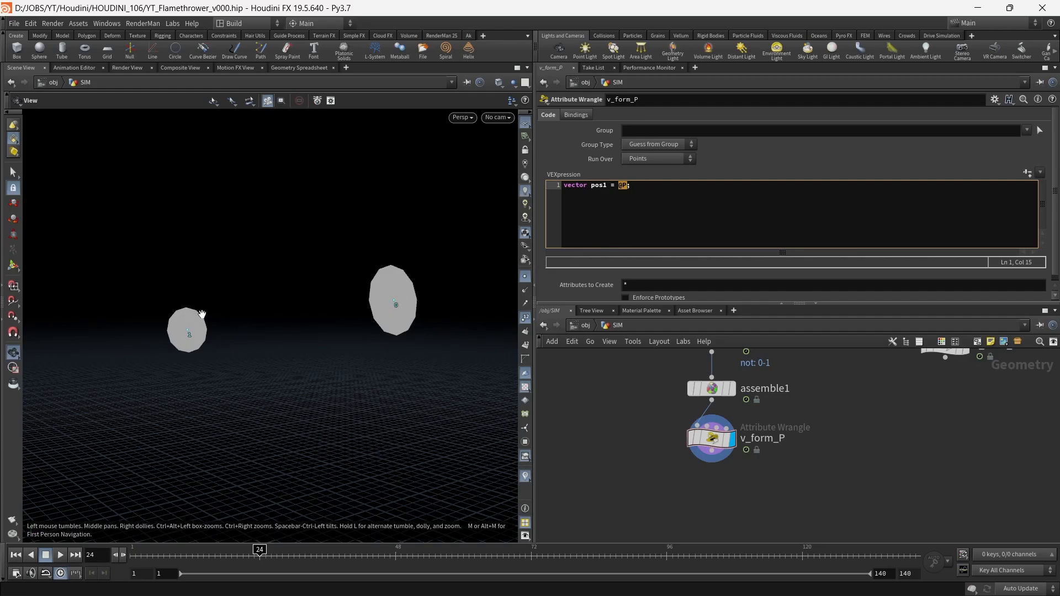
pyautogui.click(625, 184)
pyautogui.press('BackSpace')
pyautogui.write('oint(')
pyautogui.write('P"')
pyautogui.write(', 0)')
pyautogui.press('Left')
pyautogui.press('Left')
pyautogui.press('Left')
pyautogui.press('Left')
pyautogui.doubleClick(599, 185)
# - Duplicate the pos1 line and change the copy to vector pos2 = point(0, "P", 1);
pyautogui.moveTo(699, 186); pyautogui.dragTo(554, 185)
pyautogui.hotkey('ctrl', 'c')
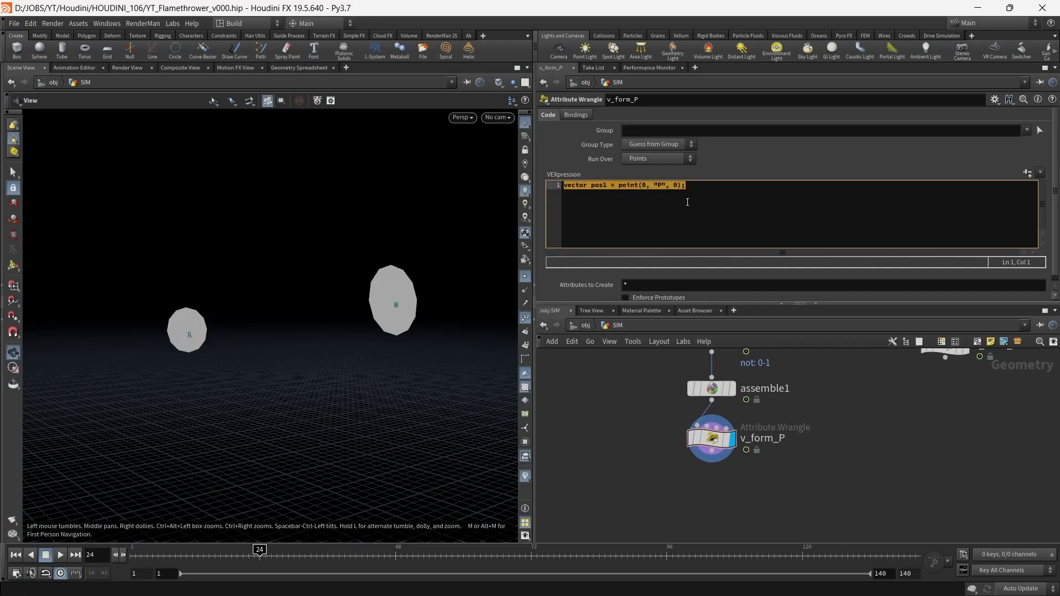
pyautogui.click(698, 196)
pyautogui.press('Return')
pyautogui.hotkey('ctrl', 'v')
pyautogui.press('Left')
pyautogui.press('BackSpace')
pyautogui.write('1')
pyautogui.click(612, 203)
pyautogui.press('BackSpace')
pyautogui.write('2')
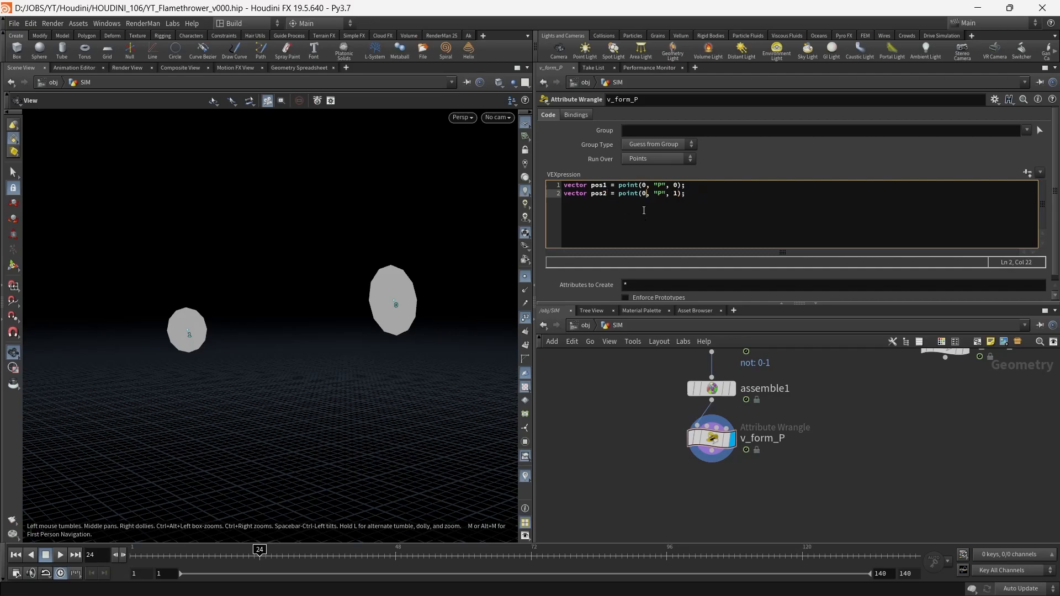
pyautogui.click(594, 194)
pyautogui.click(676, 193)
pyautogui.write('1')
# - Add the line v@v = pos1-pos2; below the two position variables, separated by a blank line
pyautogui.click(698, 196)
pyautogui.press('Return')
pyautogui.press('Return')
pyautogui.write('v@')
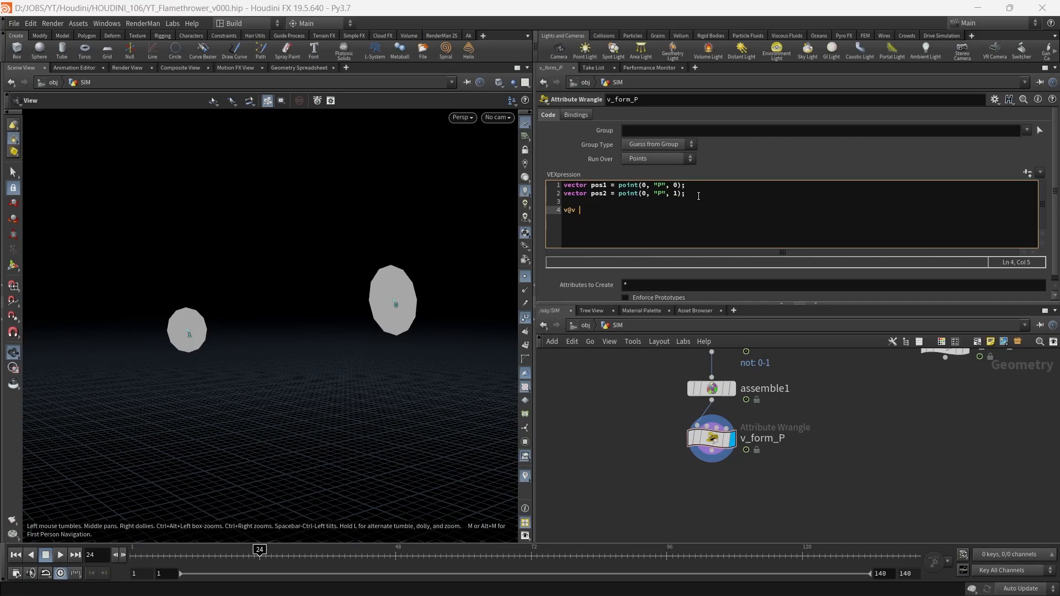
pyautogui.write('v = pos')
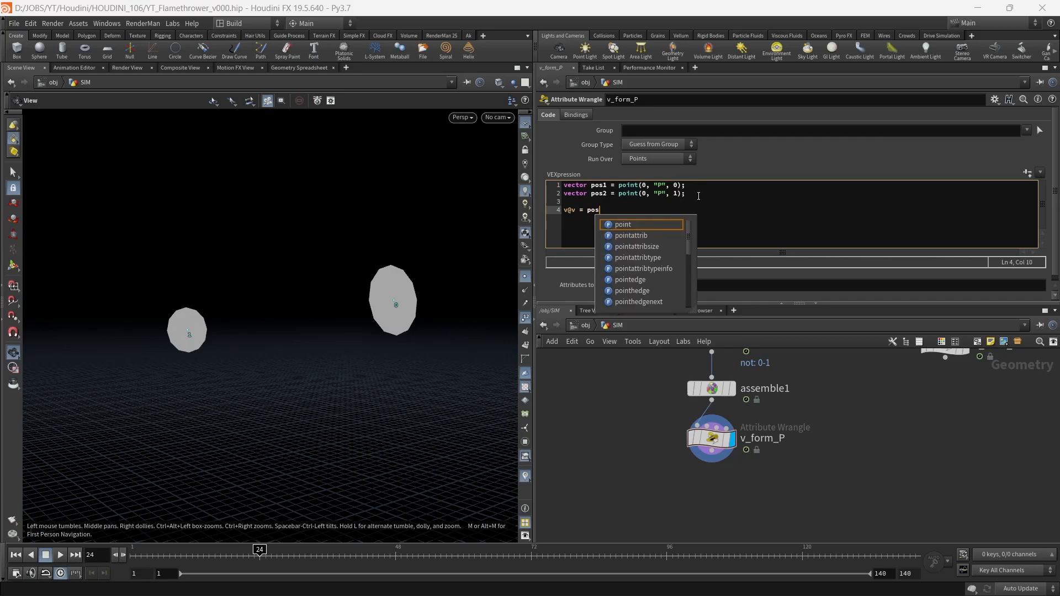
pyautogui.write('1-pos2;')
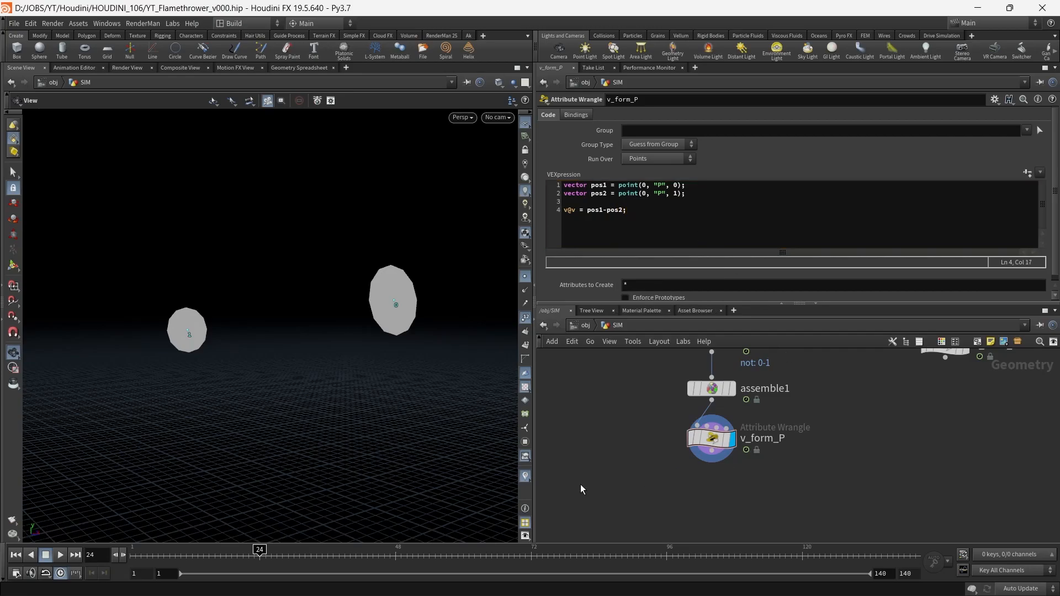
# - Check v_form_P's point attributes and set the v marker visualizer's Length Scale to 1
pyautogui.click(678, 438)
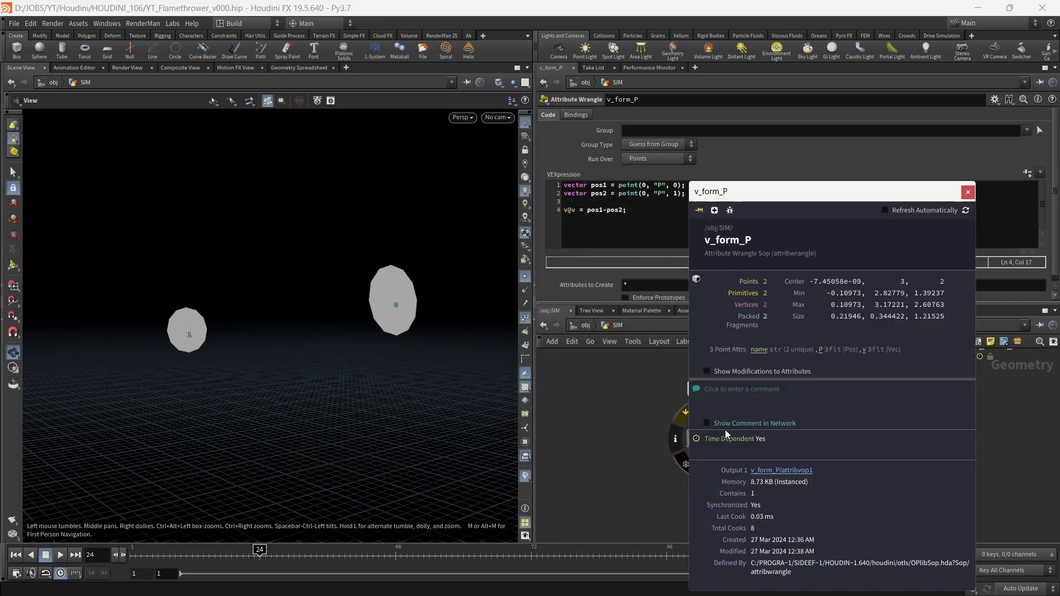
pyautogui.click(967, 192)
pyautogui.moveTo(375, 295); pyautogui.dragTo(431, 295)
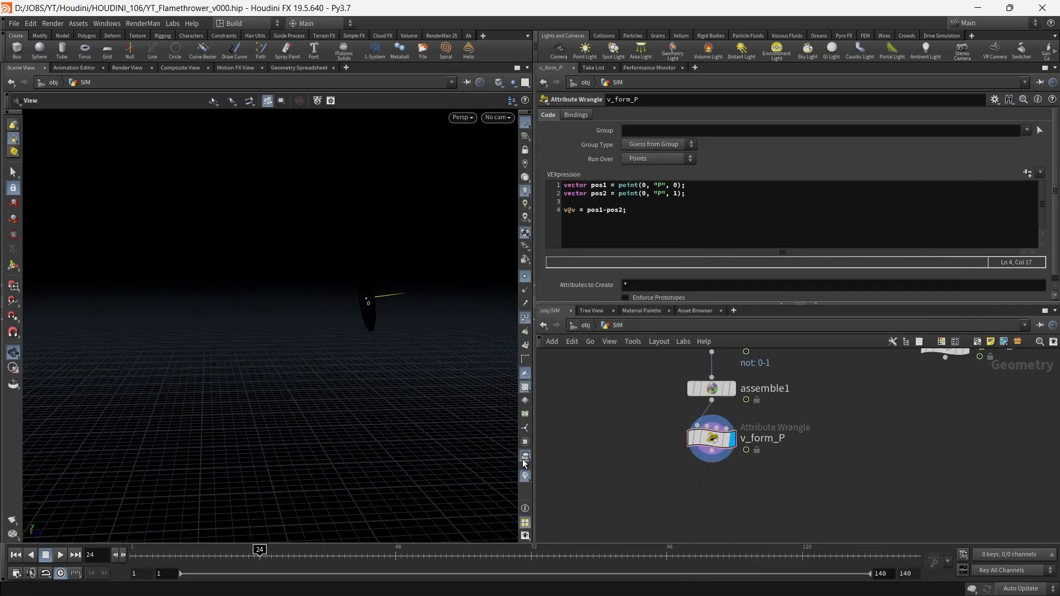
pyautogui.click(526, 478)
pyautogui.click(633, 449)
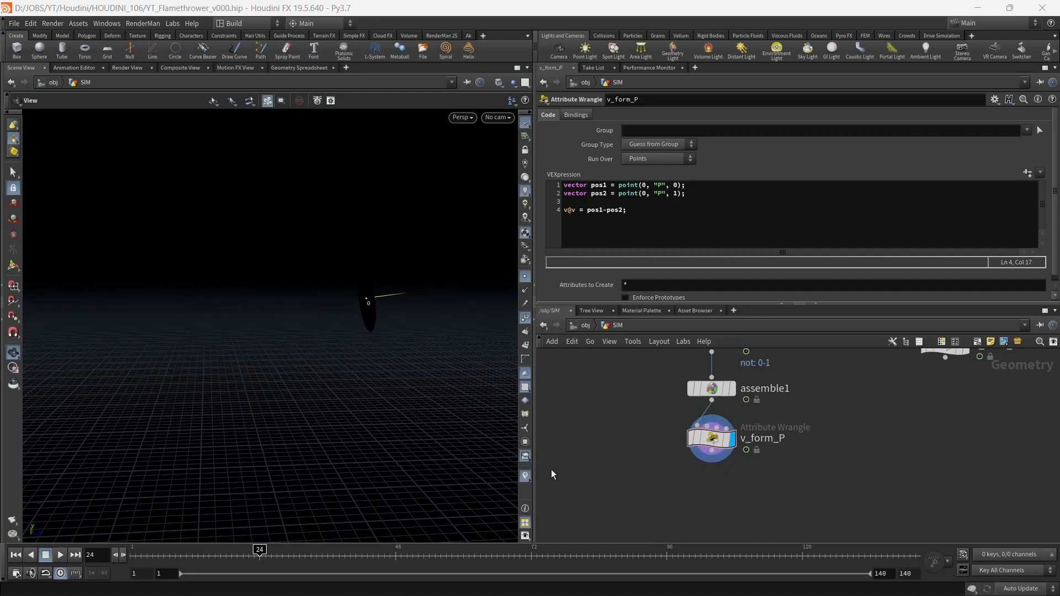
pyautogui.moveTo(531, 452); pyautogui.dragTo(656, 455)
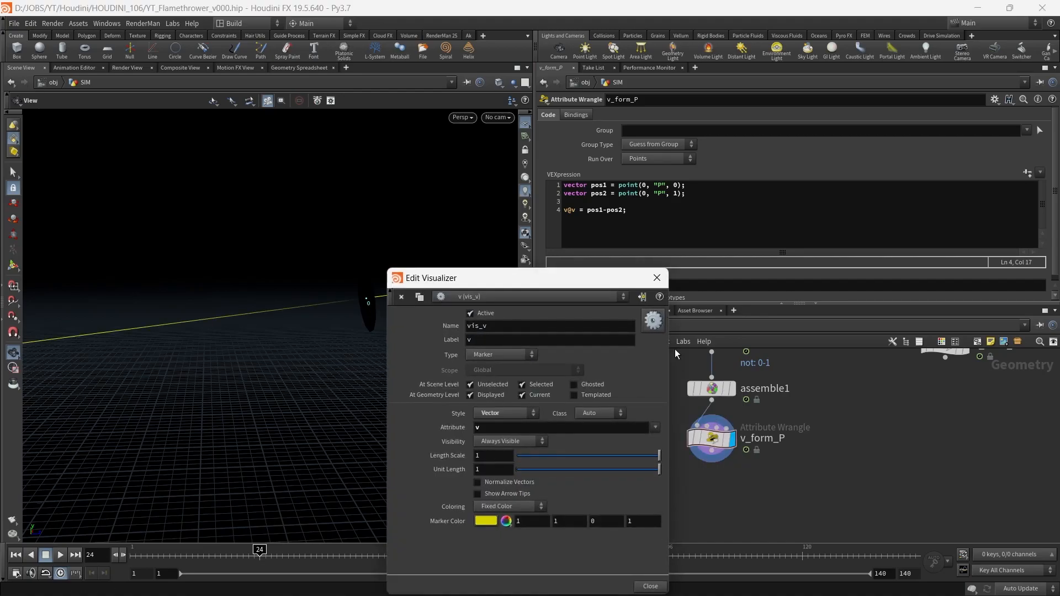
pyautogui.click(657, 278)
# - Check the direction of the velocity vectors on both cap points from frame 24 to frame 58
pyautogui.moveTo(336, 314); pyautogui.dragTo(331, 381)
pyautogui.click(525, 403)
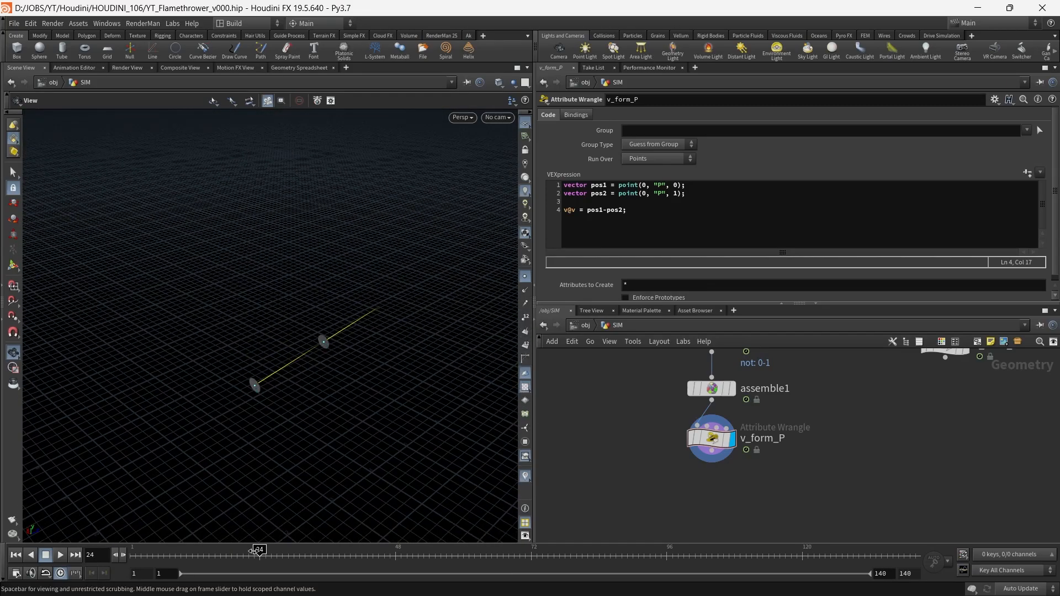
pyautogui.moveTo(255, 554); pyautogui.dragTo(451, 554)
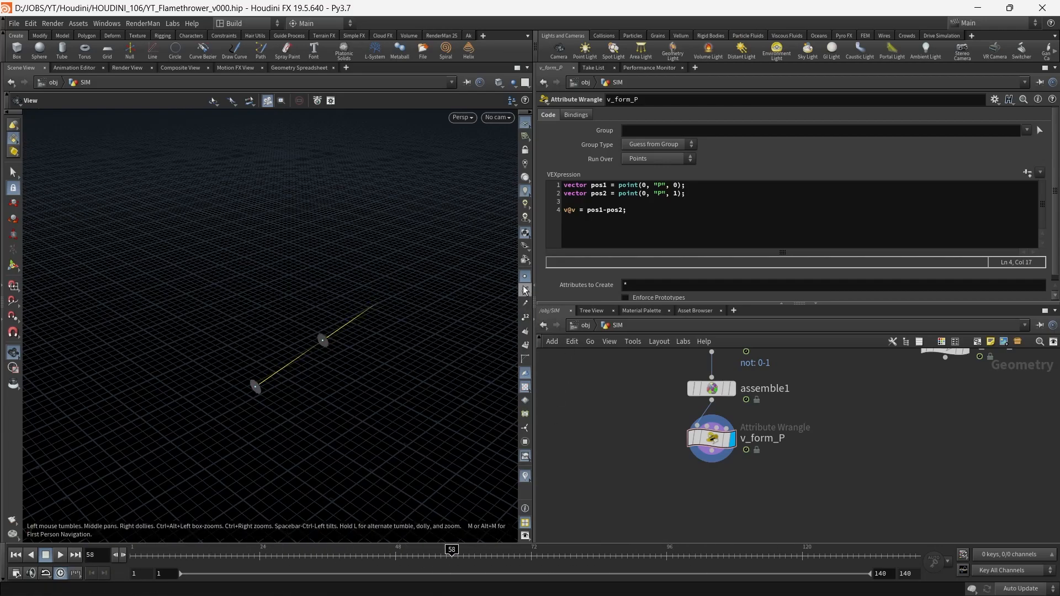
# - Move blast1 and v_from_N together so their branch lines up beside the blast2 and assemble1 branch
pyautogui.moveTo(395, 369); pyautogui.dragTo(311, 351)
pyautogui.moveTo(362, 555); pyautogui.dragTo(402, 554)
pyautogui.moveTo(626, 482); pyautogui.dragTo(793, 389)
pyautogui.moveTo(813, 411); pyautogui.dragTo(780, 457, button='middle')
pyautogui.scroll(-4, 750, 472)
pyautogui.scroll(3, 753, 443)
pyautogui.click(775, 467)
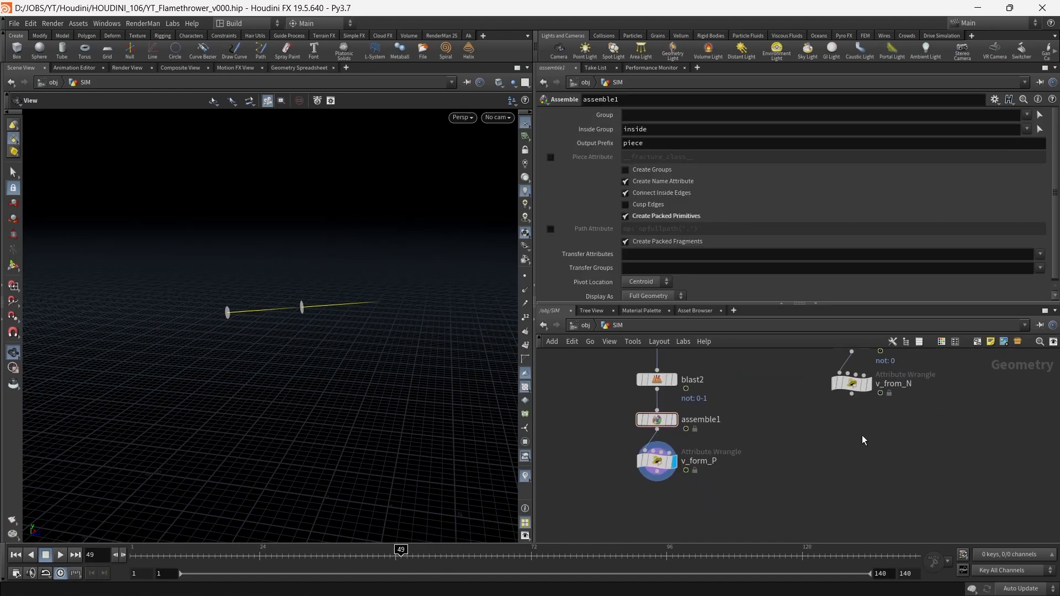
pyautogui.scroll(-3, 864, 440)
pyautogui.click(838, 414)
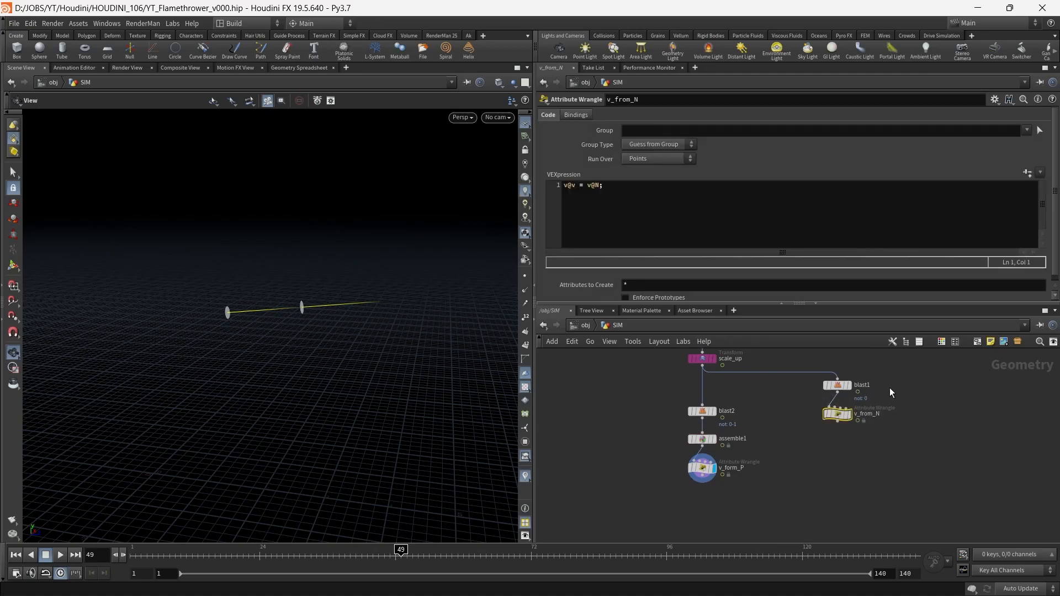
pyautogui.keyDown('shift'); pyautogui.click(838, 385); pyautogui.keyUp('shift')
pyautogui.moveTo(841, 388); pyautogui.dragTo(829, 415)
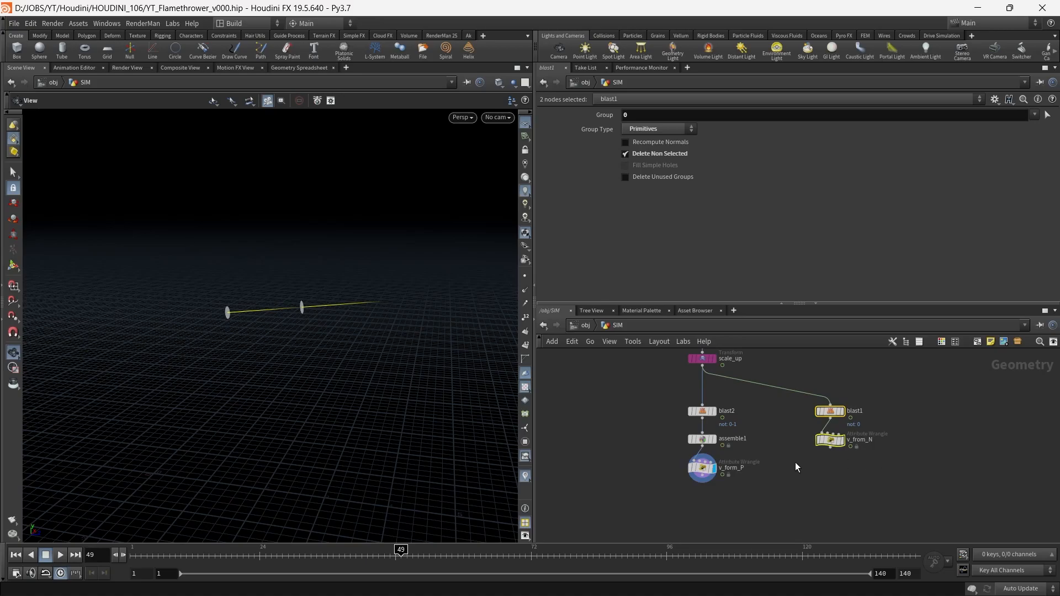
# - Select v_form_P and examine its velocity vectors at frame 35
pyautogui.scroll(4, 773, 461)
pyautogui.moveTo(306, 349); pyautogui.dragTo(396, 387)
pyautogui.moveTo(738, 485); pyautogui.dragTo(803, 486, button='middle')
pyautogui.moveTo(684, 426); pyautogui.dragTo(753, 463)
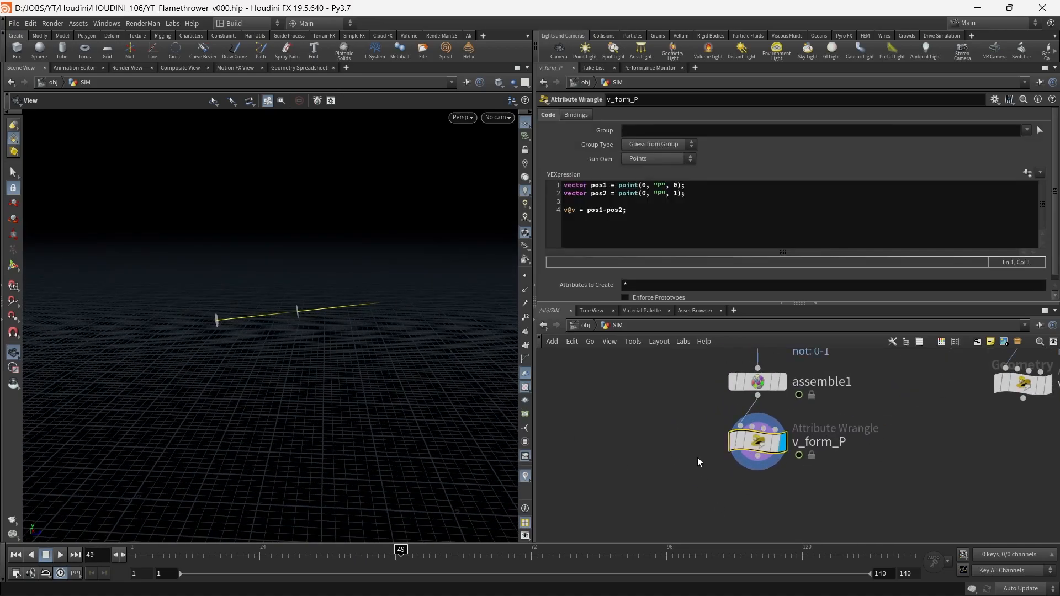
pyautogui.moveTo(696, 458); pyautogui.dragTo(711, 483, button='middle')
pyautogui.moveTo(350, 378); pyautogui.dragTo(345, 431)
pyautogui.moveTo(169, 558); pyautogui.dragTo(321, 556)
pyautogui.moveTo(673, 443); pyautogui.dragTo(694, 461, button='middle')
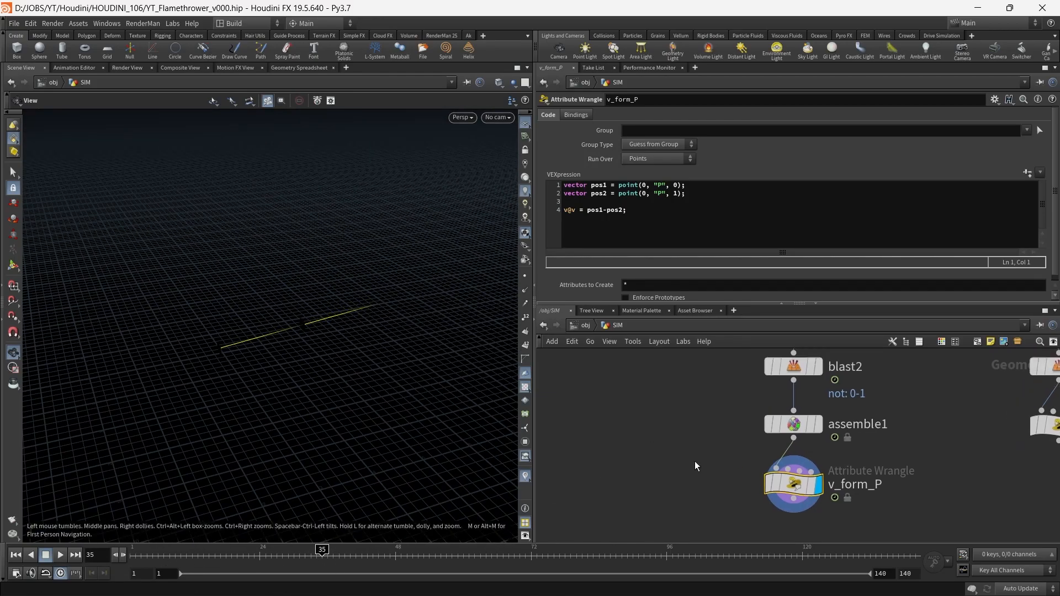
# - Add a Scatter node and place it beside the assemble1 and v_form_P branch
pyautogui.press('Tab')
pyautogui.write('scatter')
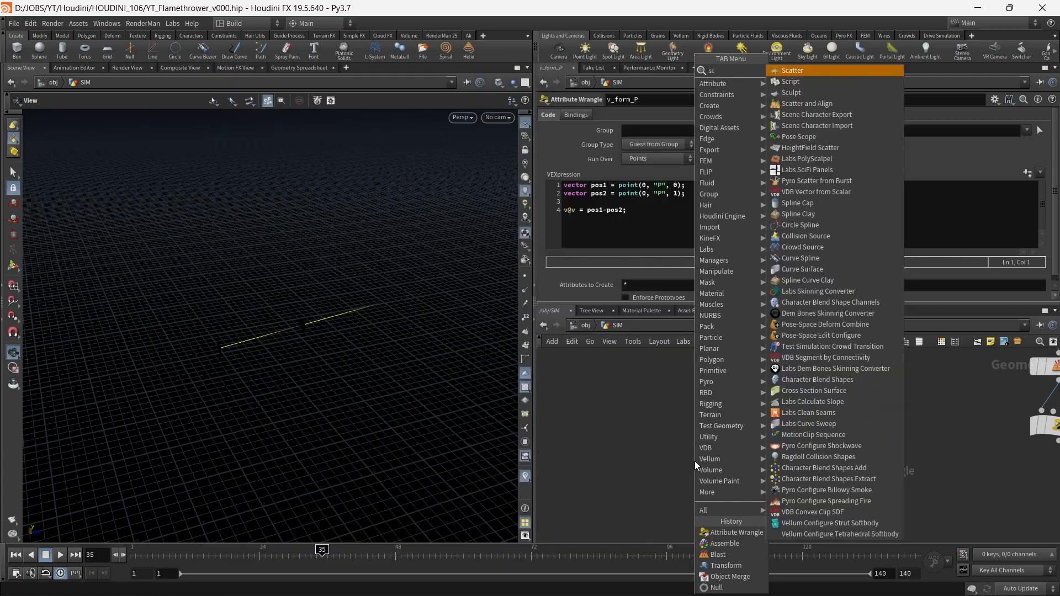
pyautogui.press('Return')
pyautogui.click(695, 461)
pyautogui.moveTo(688, 457); pyautogui.dragTo(604, 429)
# - Add a Blast node above scatter1 and connect its input to the output of blast2
pyautogui.moveTo(683, 396); pyautogui.dragTo(699, 436, button='middle')
pyautogui.press('Tab')
pyautogui.write('blast')
pyautogui.press('Return')
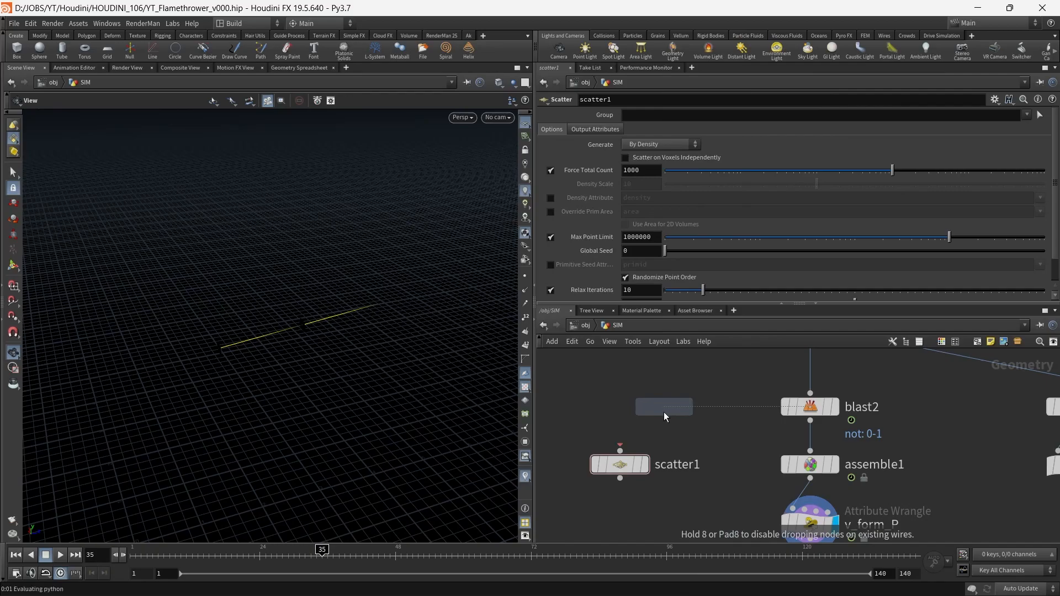
pyautogui.click(618, 421)
pyautogui.moveTo(620, 402); pyautogui.dragTo(771, 407)
pyautogui.click(771, 407)
# - Set the Group of blast3 to 1, keep Delete Non Selected off, and display the node's result
pyautogui.click(698, 114)
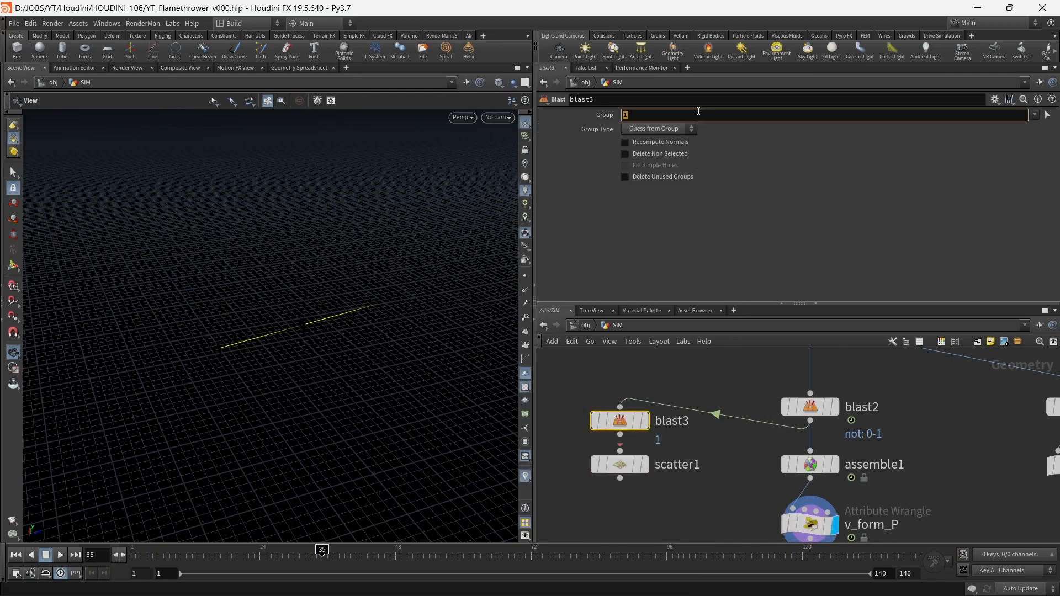
pyautogui.write('1')
pyautogui.click(644, 421)
pyautogui.click(681, 154)
pyautogui.click(680, 154)
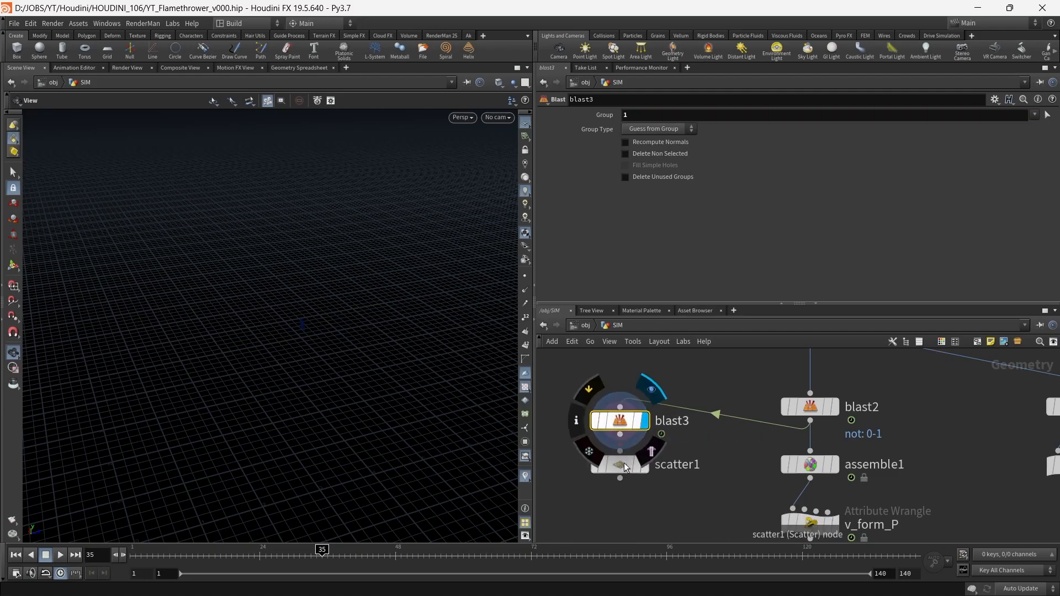
# - Space out scatter1 and blast3 vertically in their branch and display scatter1
pyautogui.moveTo(619, 464); pyautogui.dragTo(620, 533)
pyautogui.moveTo(622, 428); pyautogui.dragTo(622, 470)
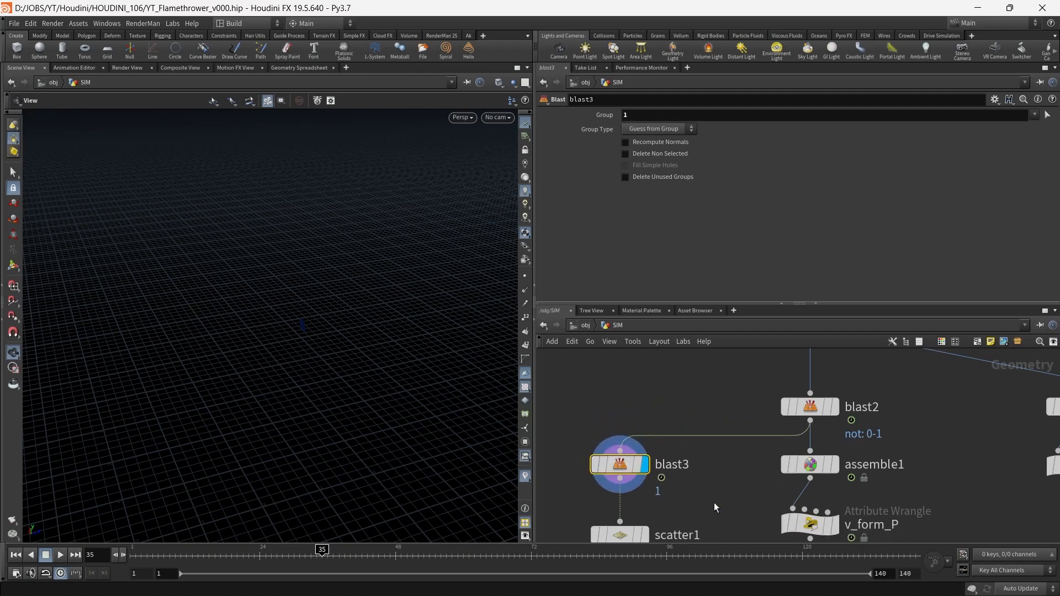
pyautogui.moveTo(647, 542); pyautogui.dragTo(657, 443, button='middle')
pyautogui.click(657, 442)
pyautogui.click(624, 435)
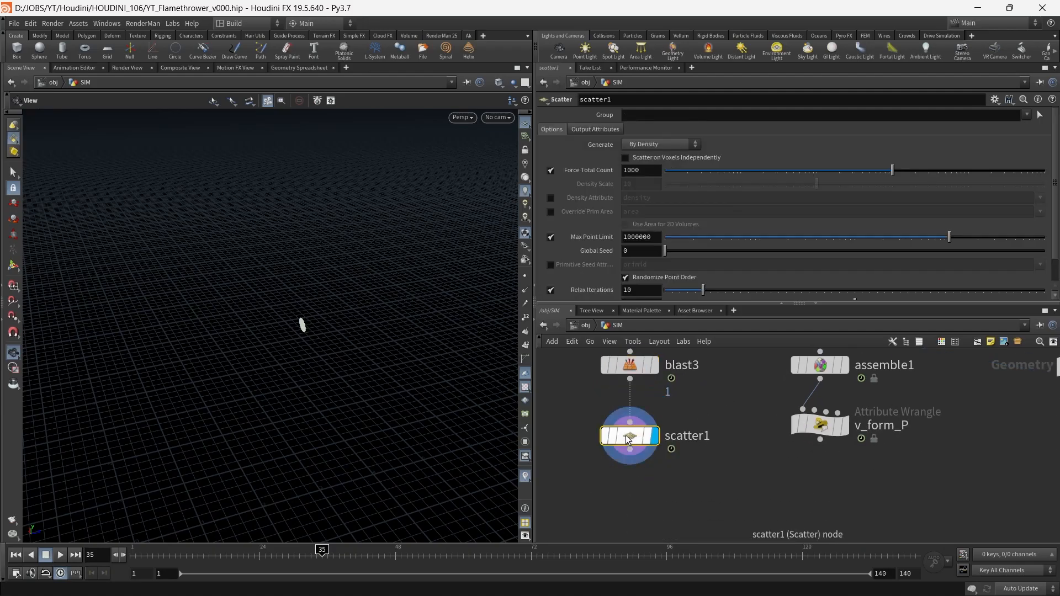
# - Turn off Relax Iterations on scatter1 and inspect the scattered points on the cap
pyautogui.scroll(-1, 556, 298)
pyautogui.click(550, 262)
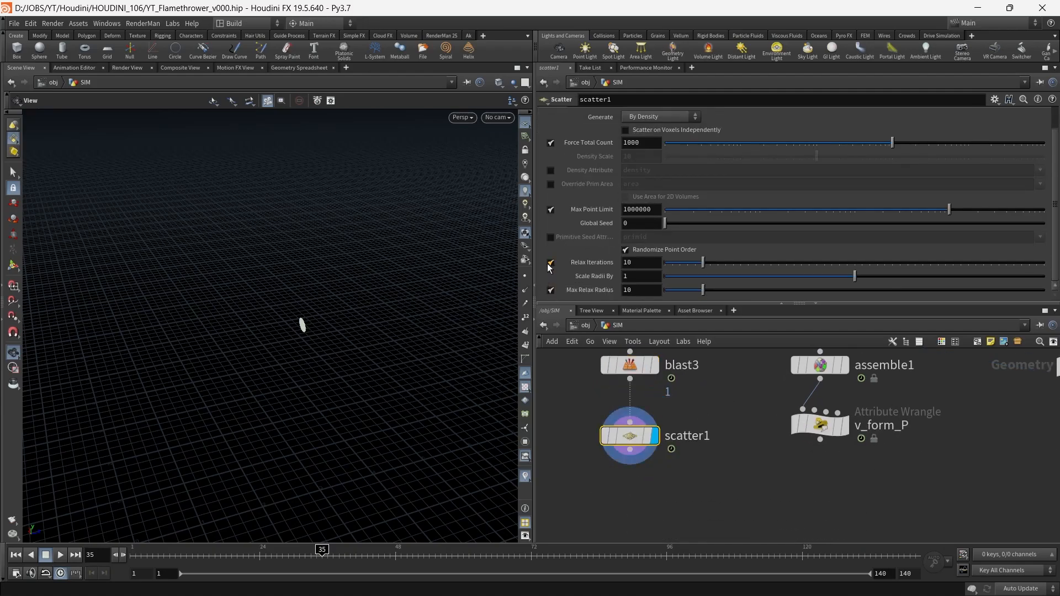
pyautogui.scroll(8, 320, 298)
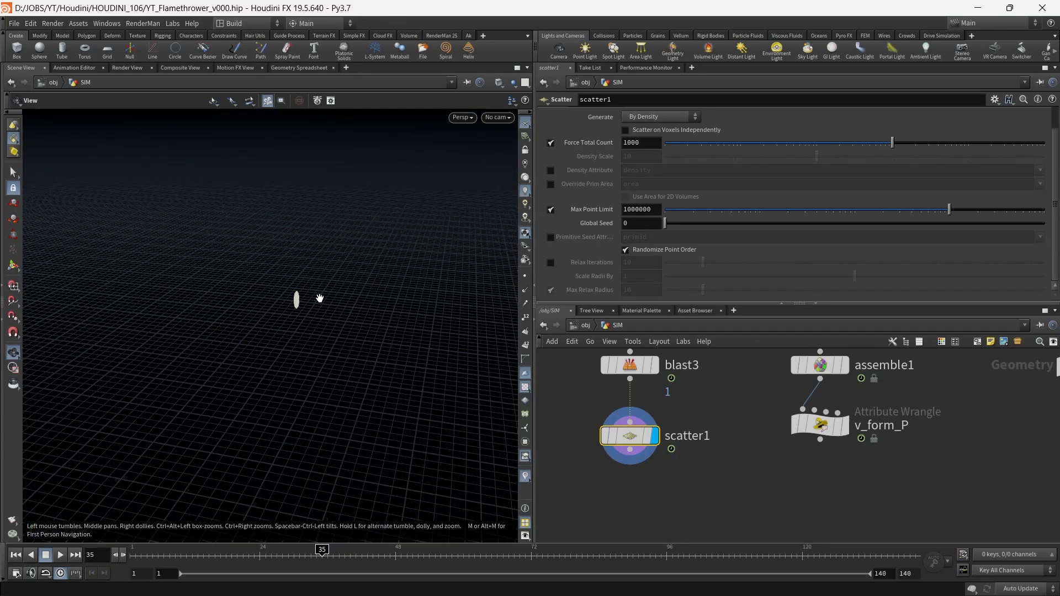
pyautogui.moveTo(322, 298)
pyautogui.mouseDown()
pyautogui.moveTo(286, 306)
pyautogui.moveTo(317, 311)
pyautogui.mouseUp()
# - Set scatter1's Global Seed to $T and play the animation up to frame 55
pyautogui.click(642, 223)
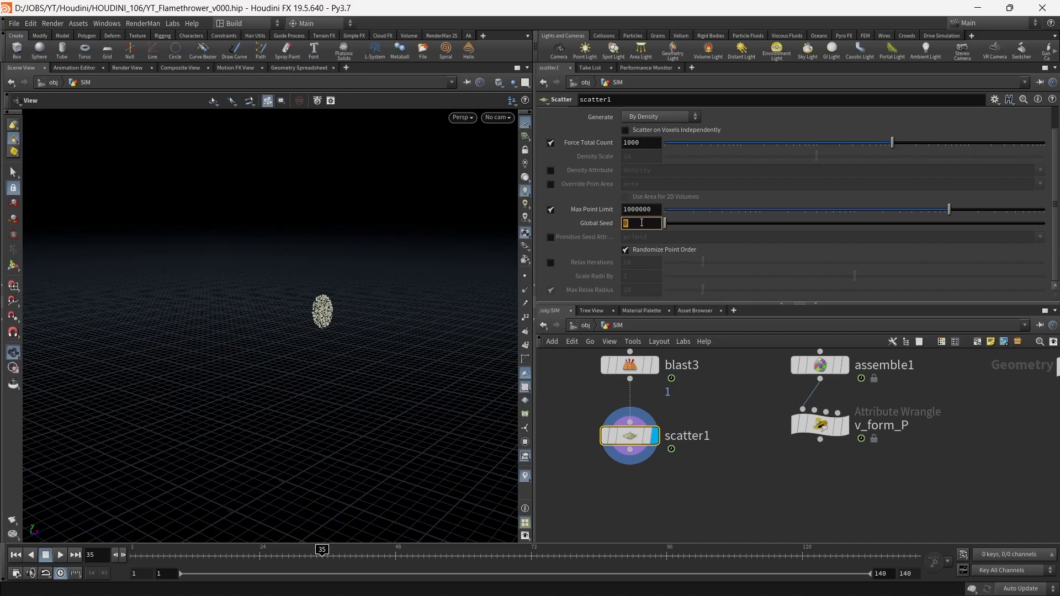
pyautogui.write('$T')
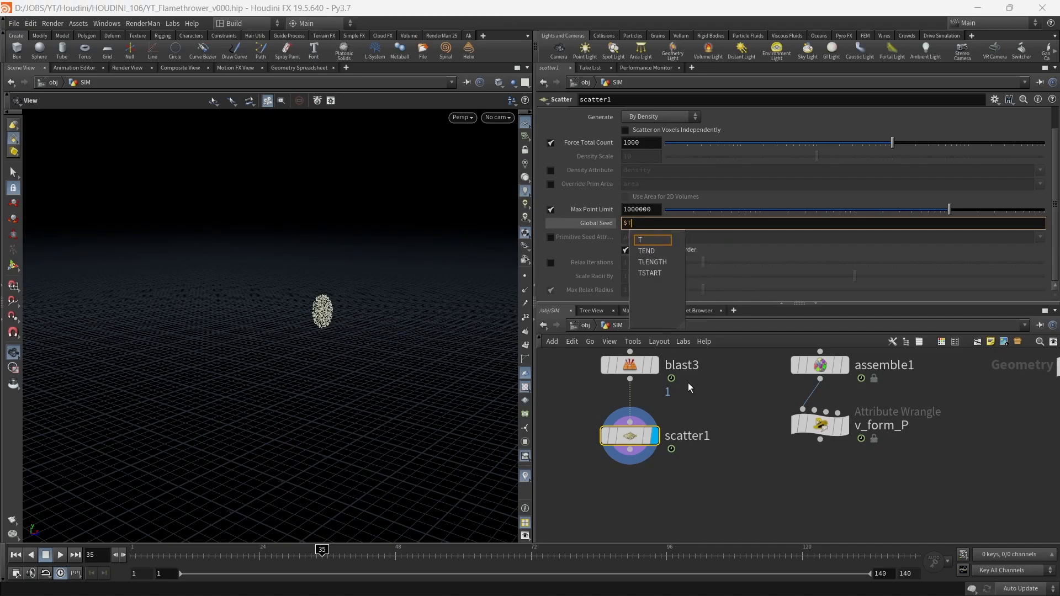
pyautogui.click(716, 421)
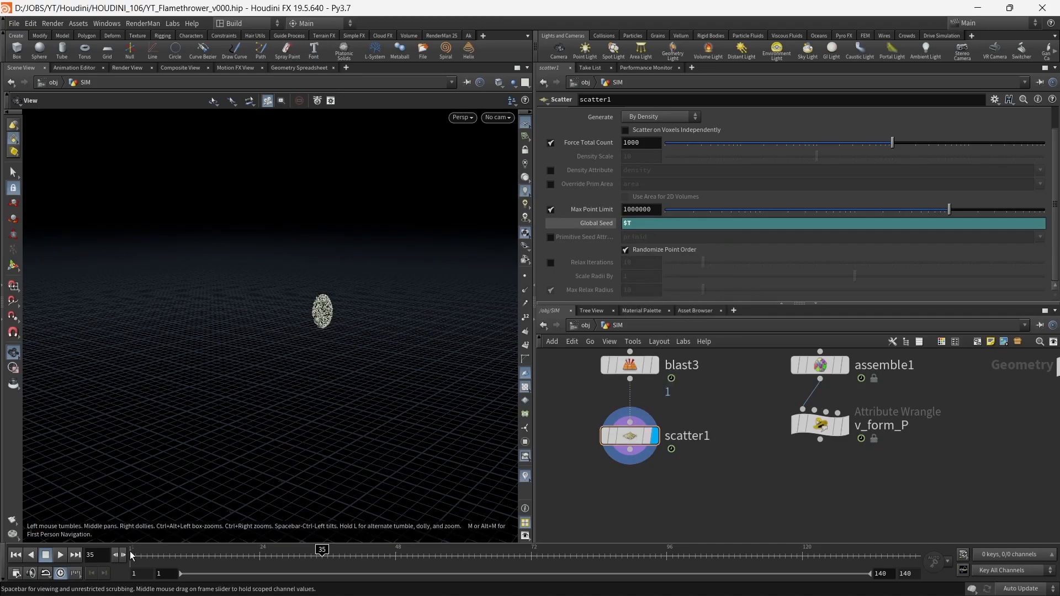
pyautogui.click(61, 557)
pyautogui.click(62, 558)
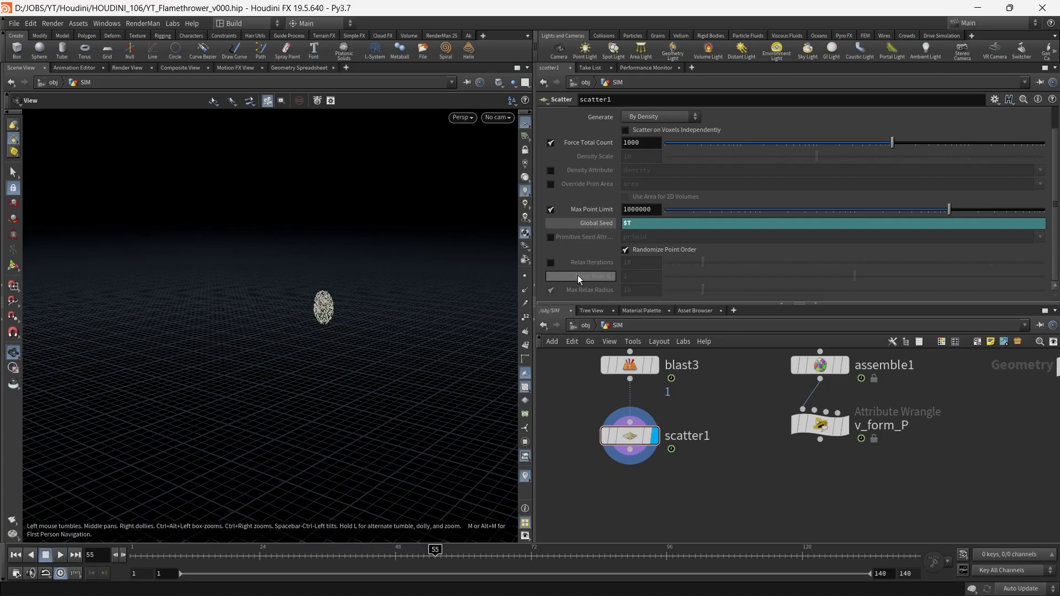
# - Set the viewport's particle display to Pixels and check the scattered points
pyautogui.rightClick(525, 234)
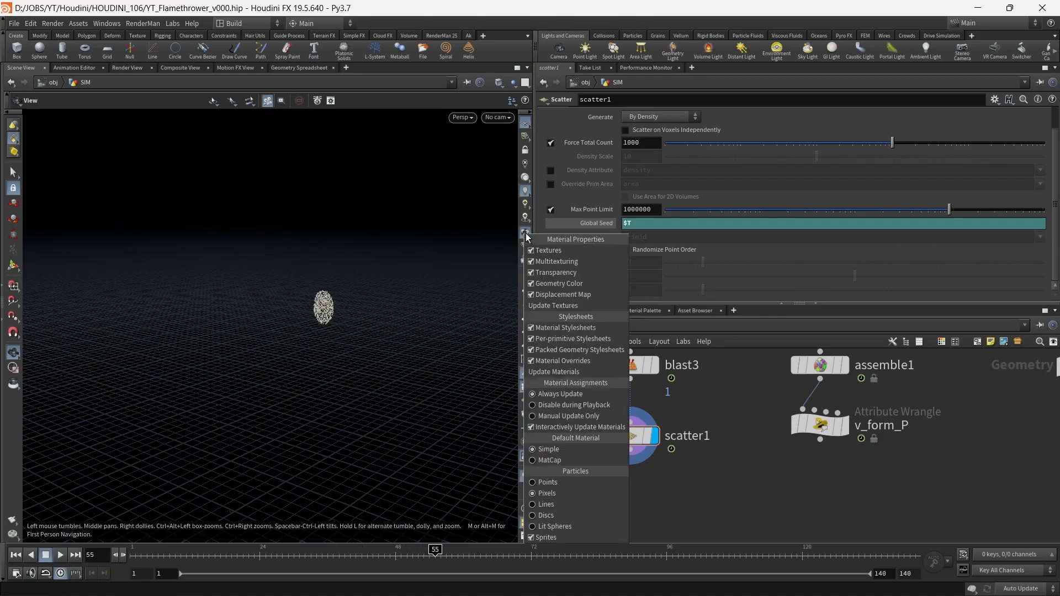
pyautogui.click(563, 495)
pyautogui.moveTo(356, 349); pyautogui.dragTo(326, 329)
pyautogui.scroll(-5, 334, 332)
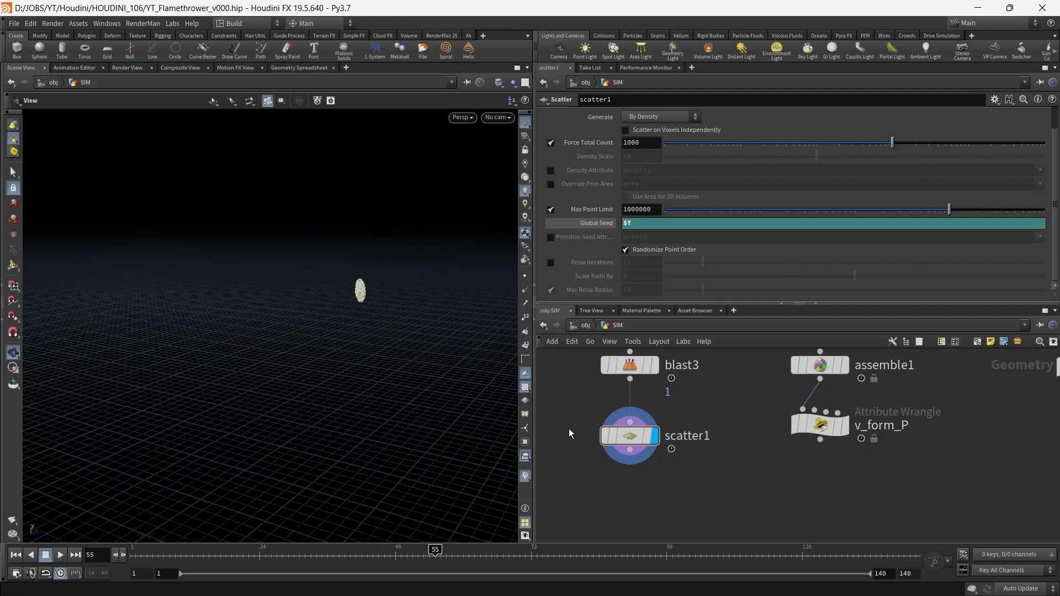
# - Add an Attribute Transfer node fed by scatter1 and, as the source, v_form_P, and display its result
pyautogui.scroll(-4, 720, 484)
pyautogui.press('Tab')
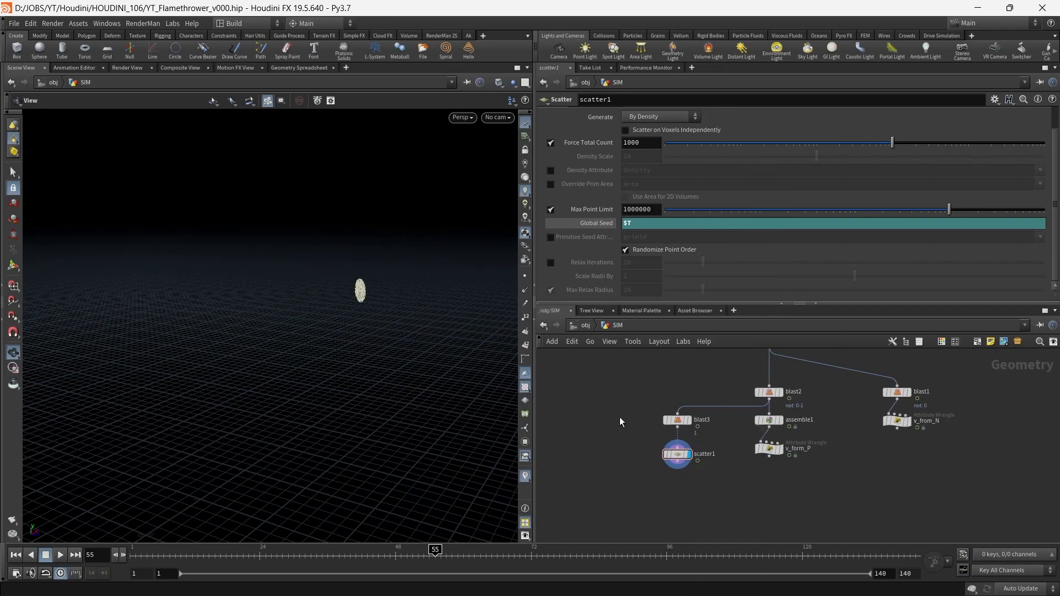
pyautogui.press('Tab')
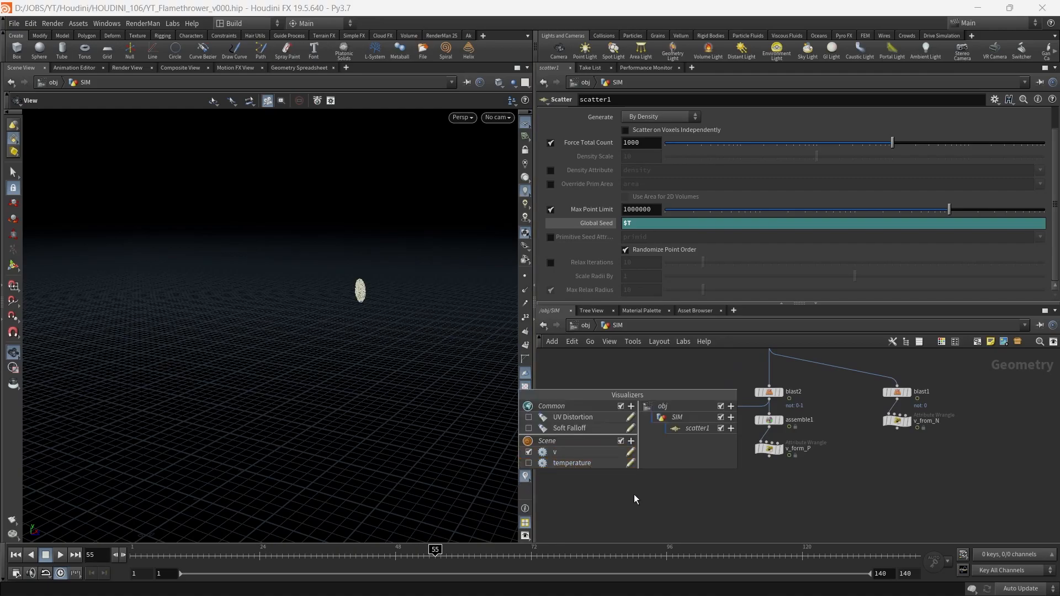
pyautogui.press('Tab')
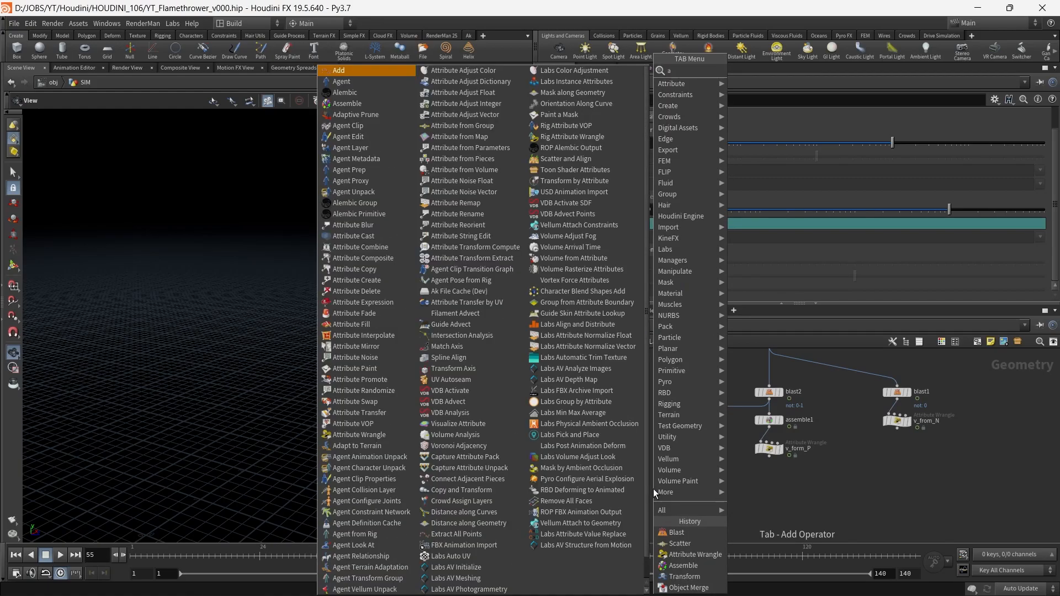
pyautogui.write('attra')
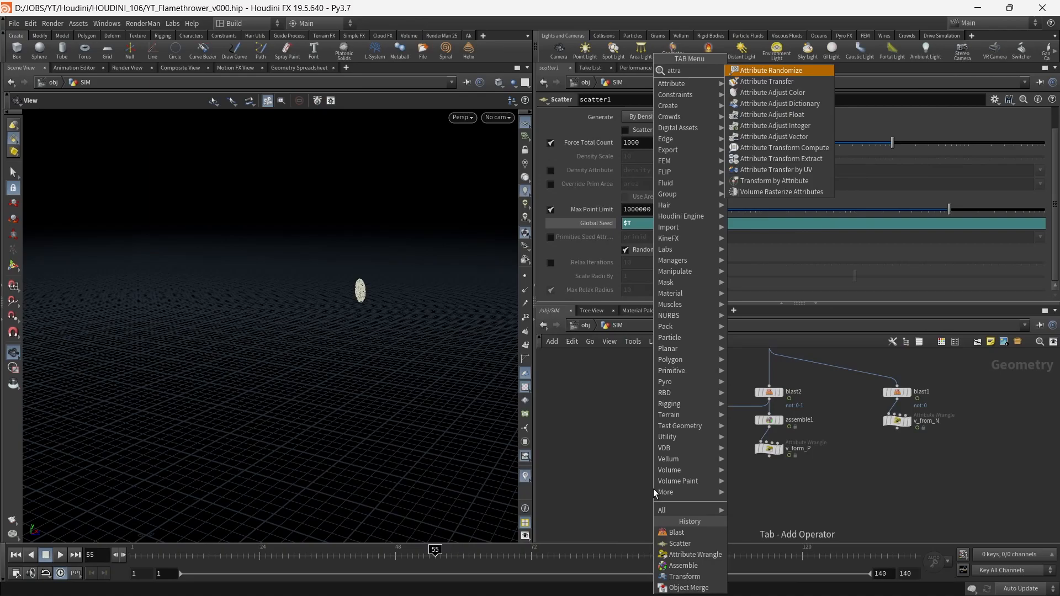
pyautogui.press('Return')
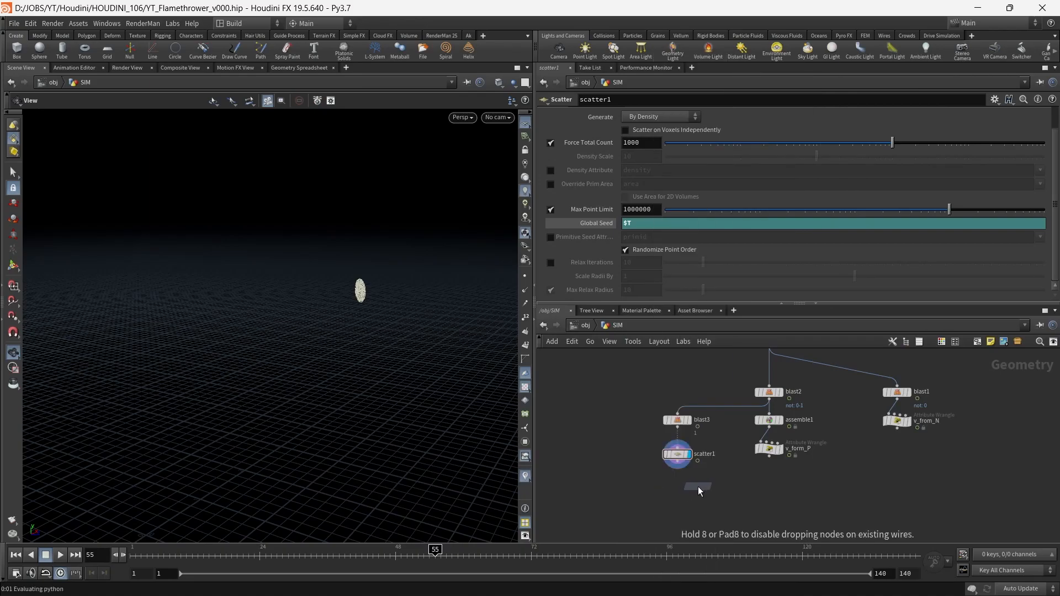
pyautogui.click(664, 476)
pyautogui.moveTo(685, 473); pyautogui.dragTo(783, 450)
pyautogui.click(692, 480)
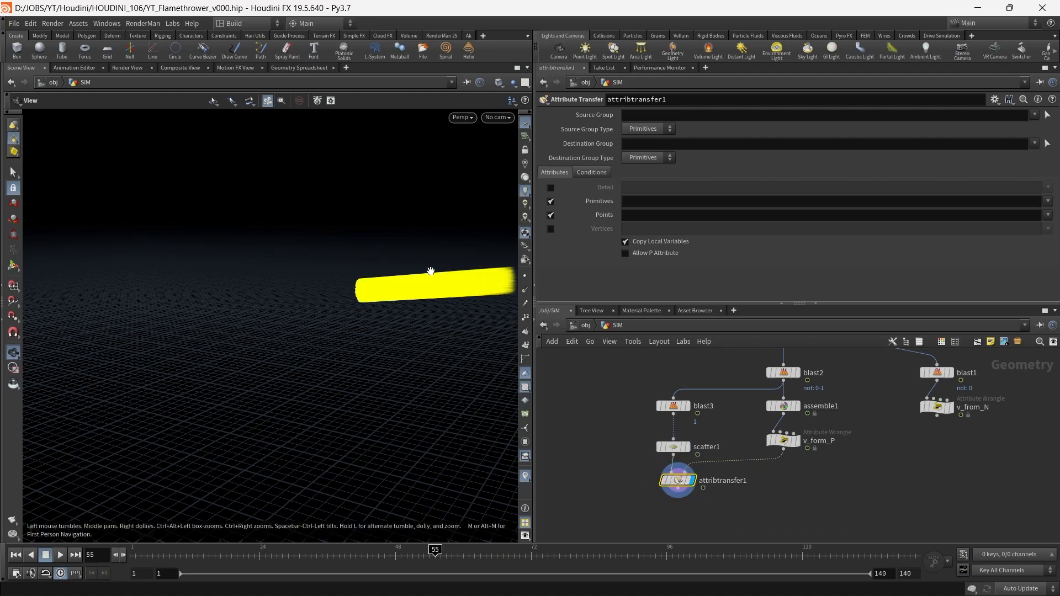
# - Limit the attribute transfer to the point attribute v with Primitives off, and check the vectors up to frame 29
pyautogui.click(549, 202)
pyautogui.click(1047, 214)
pyautogui.click(1030, 241)
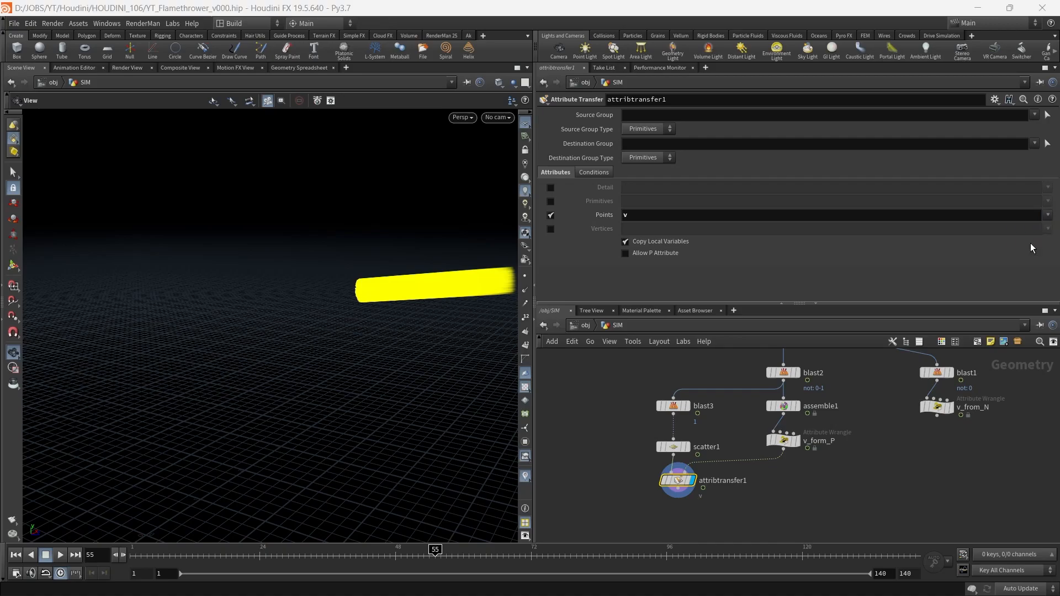
pyautogui.moveTo(343, 279); pyautogui.dragTo(326, 301)
pyautogui.moveTo(169, 555); pyautogui.dragTo(290, 552)
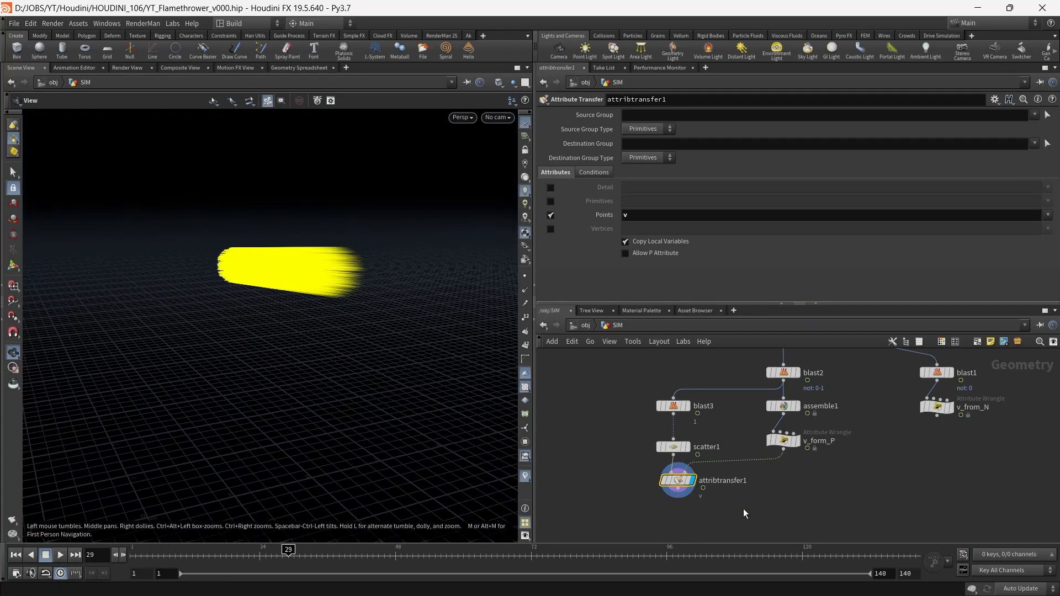
# - Add a Point Velocity node below attribtransfer1, connect it, and display its velocity vectors
pyautogui.scroll(4, 695, 485)
pyautogui.press('Tab')
pyautogui.write('point vel')
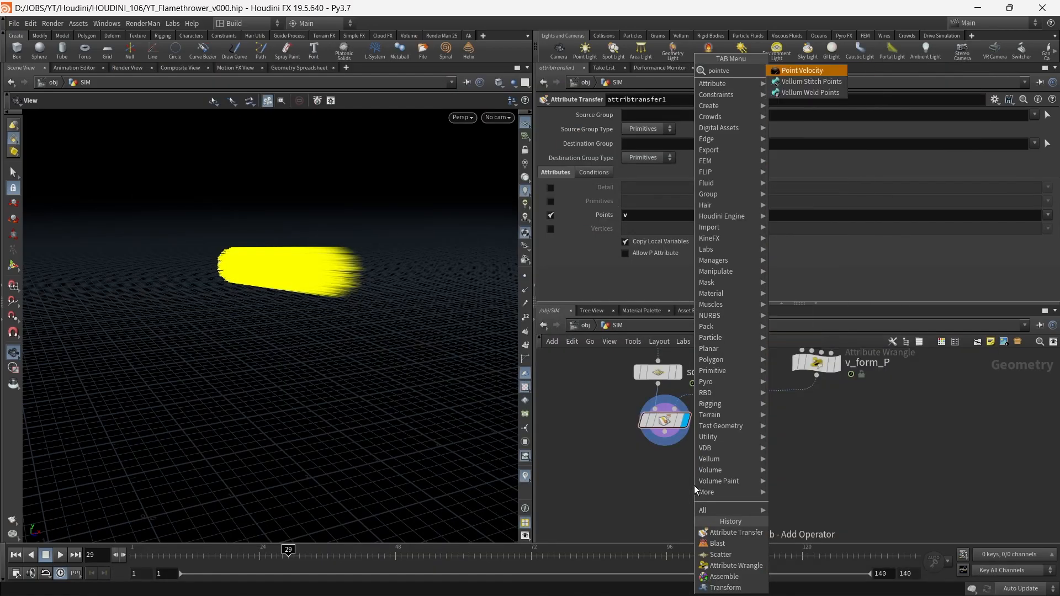
pyautogui.press('Return')
pyautogui.click(664, 487)
pyautogui.moveTo(664, 472); pyautogui.dragTo(667, 434)
pyautogui.click(684, 487)
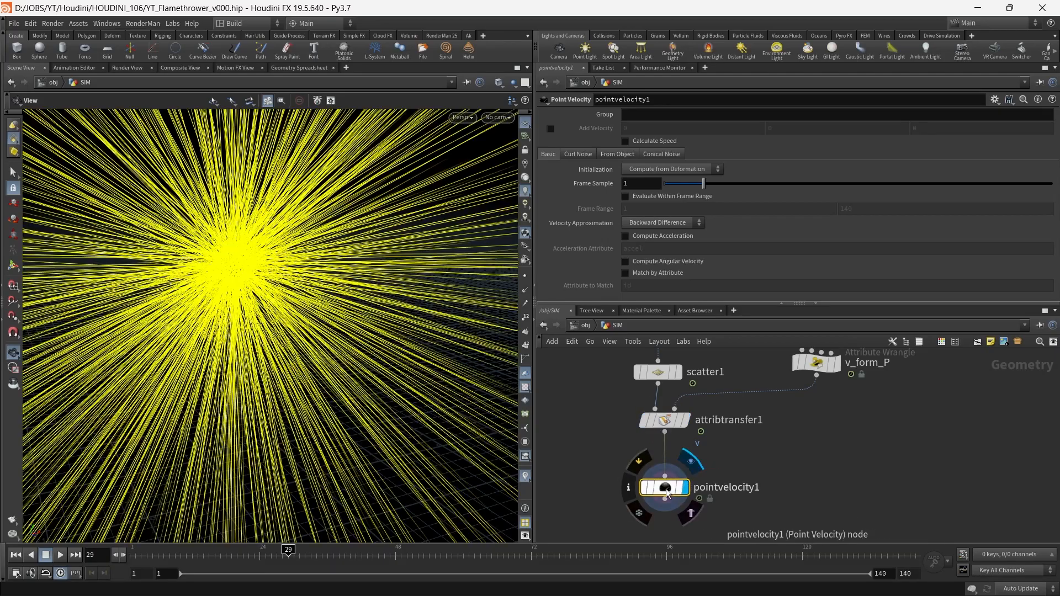
pyautogui.moveTo(416, 222); pyautogui.dragTo(187, 296, button='right')
pyautogui.moveTo(187, 296); pyautogui.dragTo(411, 314)
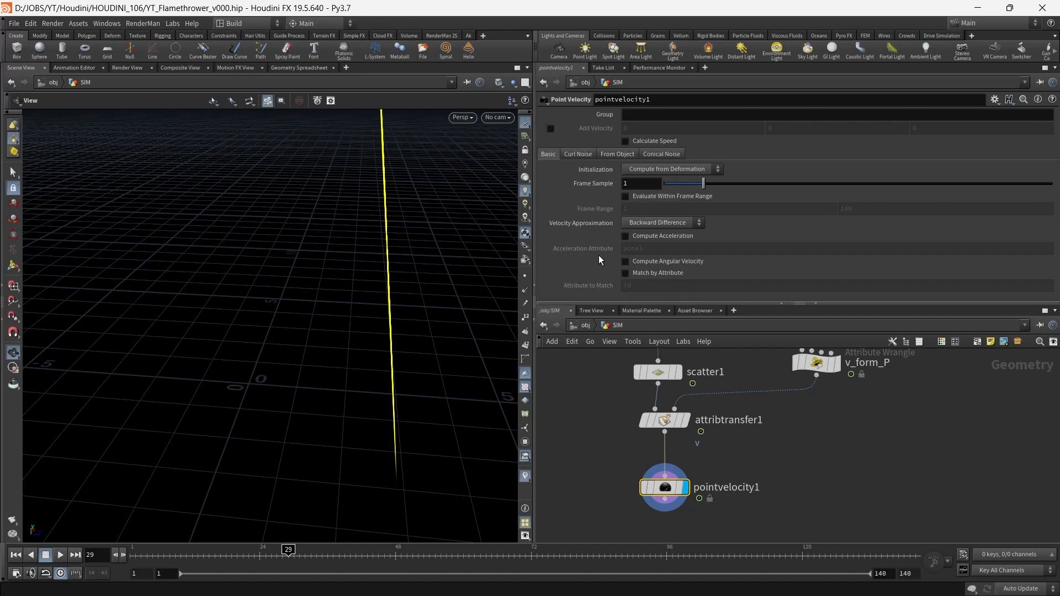
# - Set pointvelocity1's Initialization to Keep Incoming and inspect the resulting vectors
pyautogui.click(678, 168)
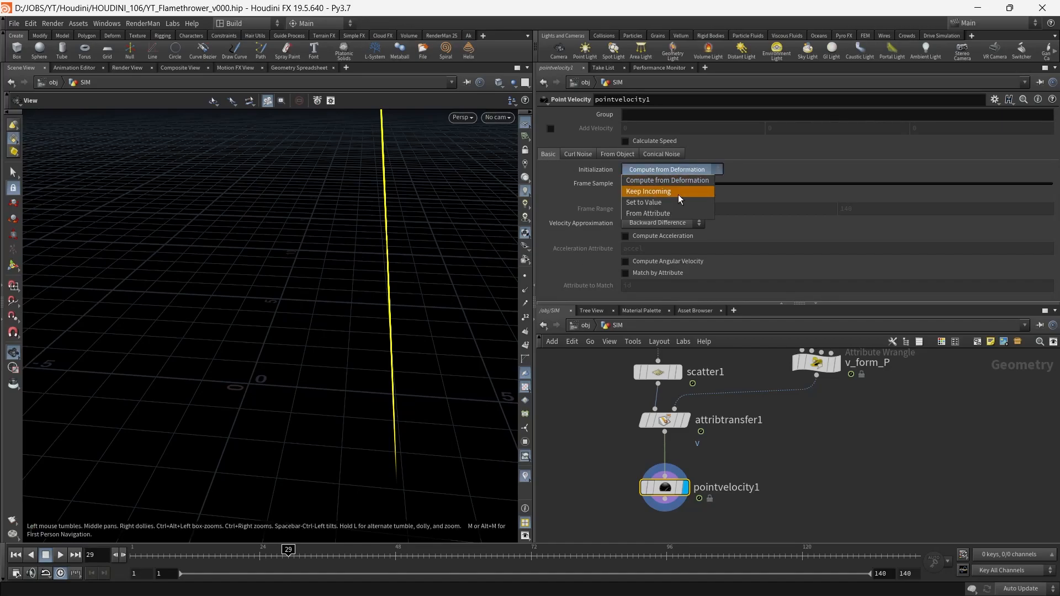
pyautogui.click(678, 193)
pyautogui.moveTo(363, 275); pyautogui.dragTo(512, 285, button='right')
pyautogui.moveTo(433, 282); pyautogui.dragTo(491, 281, button='right')
pyautogui.moveTo(435, 277); pyautogui.dragTo(298, 249)
pyautogui.moveTo(311, 254); pyautogui.dragTo(314, 301, button='middle')
pyautogui.moveTo(299, 271); pyautogui.dragTo(359, 270, button='right')
pyautogui.moveTo(370, 271); pyautogui.dragTo(478, 246)
# - Enable Add Curl Noise on pointvelocity1 with a Scale of 0.025 and play the animation
pyautogui.click(577, 156)
pyautogui.click(661, 169)
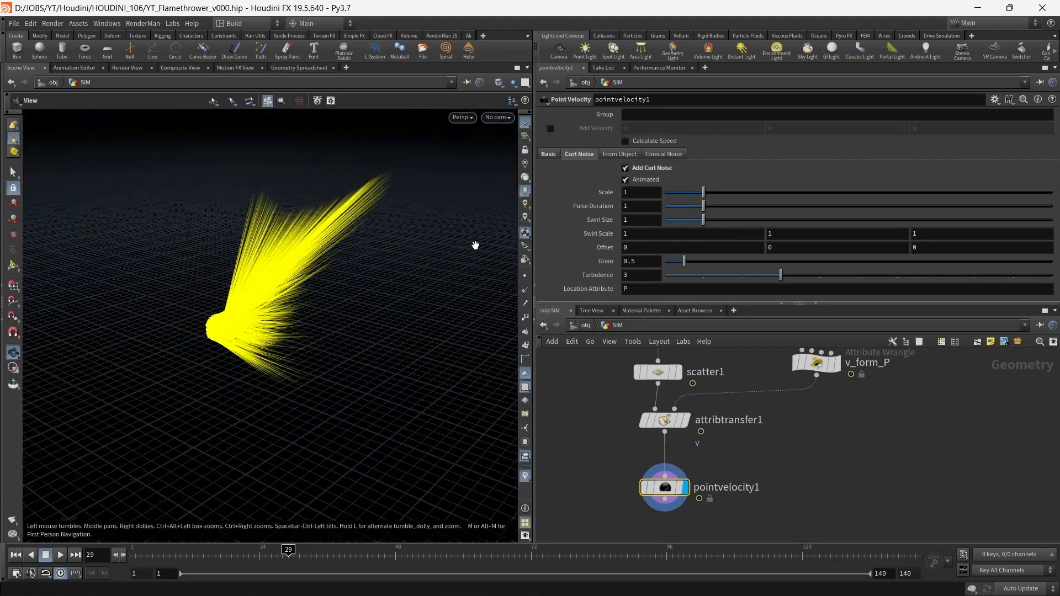
pyautogui.click(639, 194)
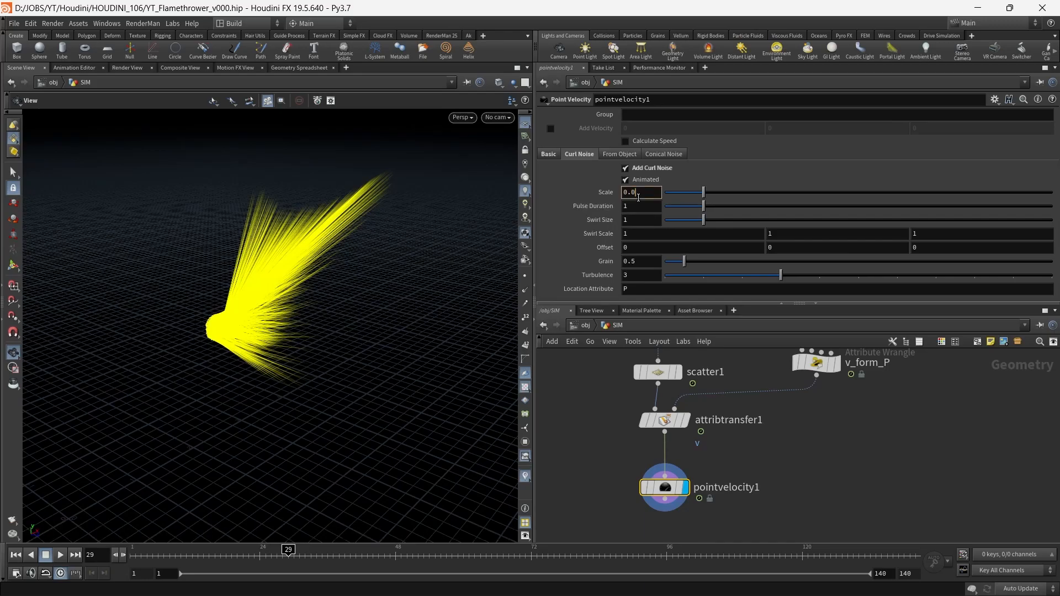
pyautogui.press('Return')
pyautogui.moveTo(362, 315); pyautogui.dragTo(409, 328)
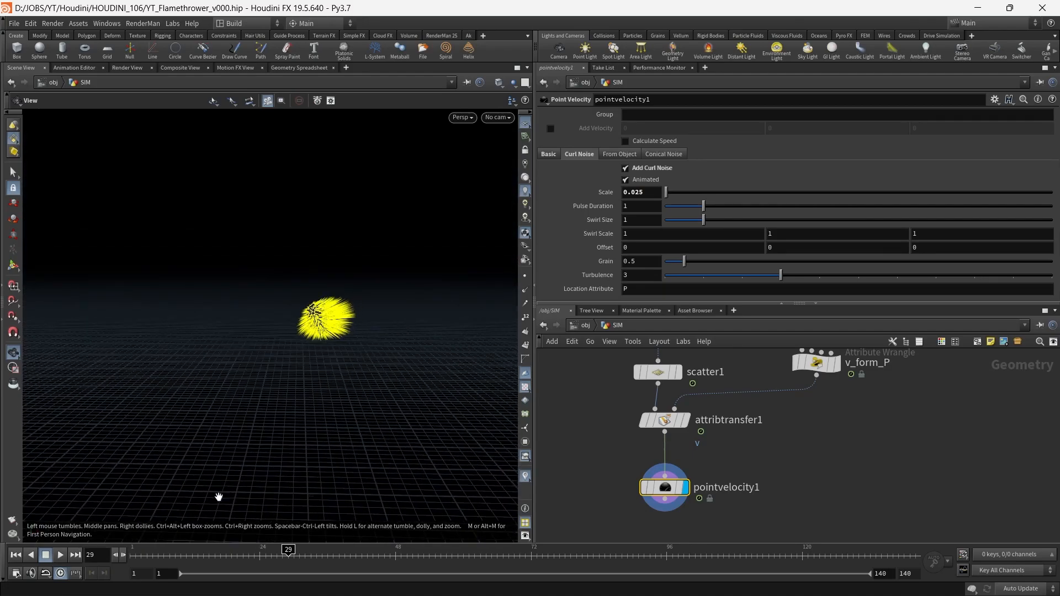
pyautogui.click(61, 555)
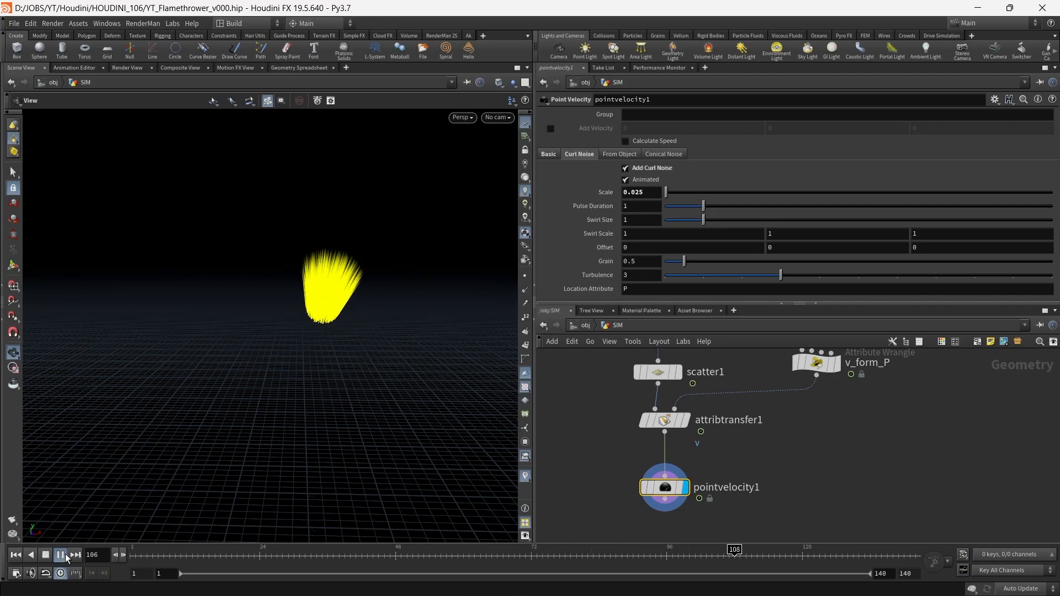
# - Set pointvelocity1's curl noise Swirl Size to 0.1 and play the animation to check the velocity vectors
pyautogui.click(65, 554)
pyautogui.moveTo(150, 488)
pyautogui.mouseDown()
pyautogui.moveTo(357, 343)
pyautogui.moveTo(343, 336)
pyautogui.mouseUp()
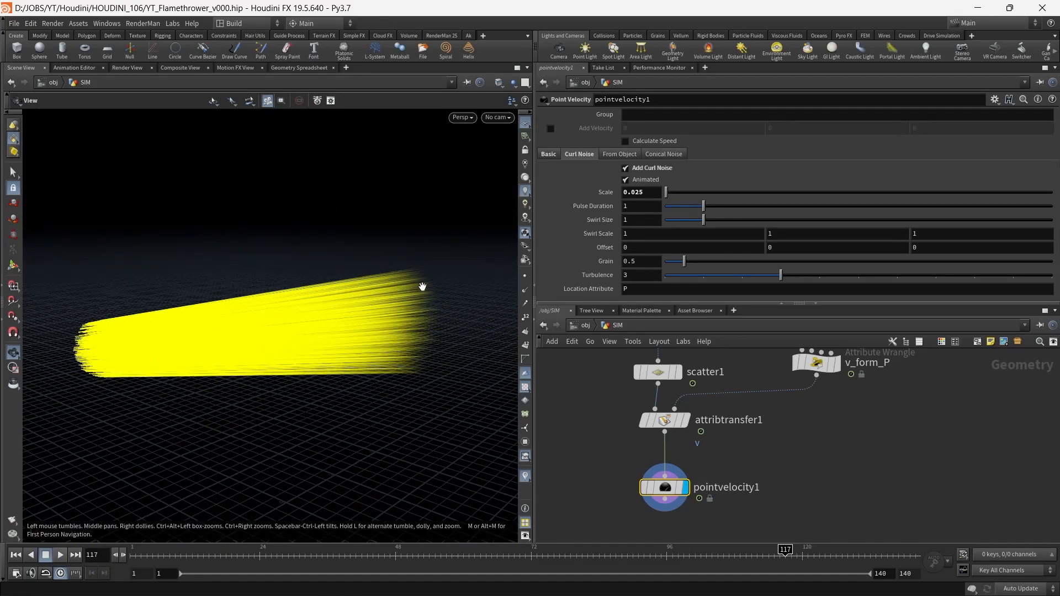
pyautogui.moveTo(421, 284); pyautogui.dragTo(257, 337)
pyautogui.click(645, 220)
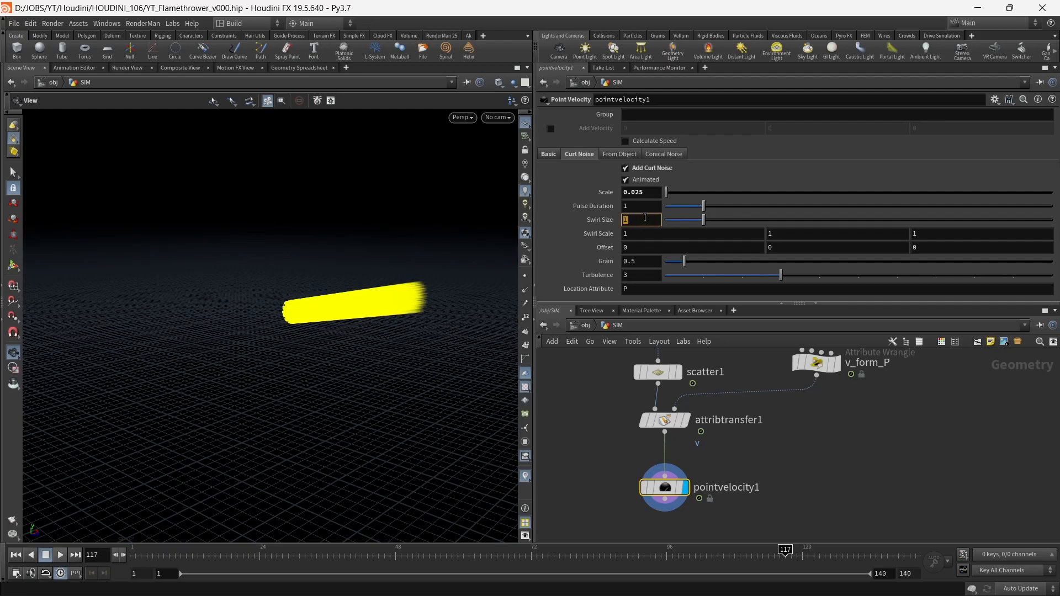
pyautogui.write('0.1')
pyautogui.press('Return')
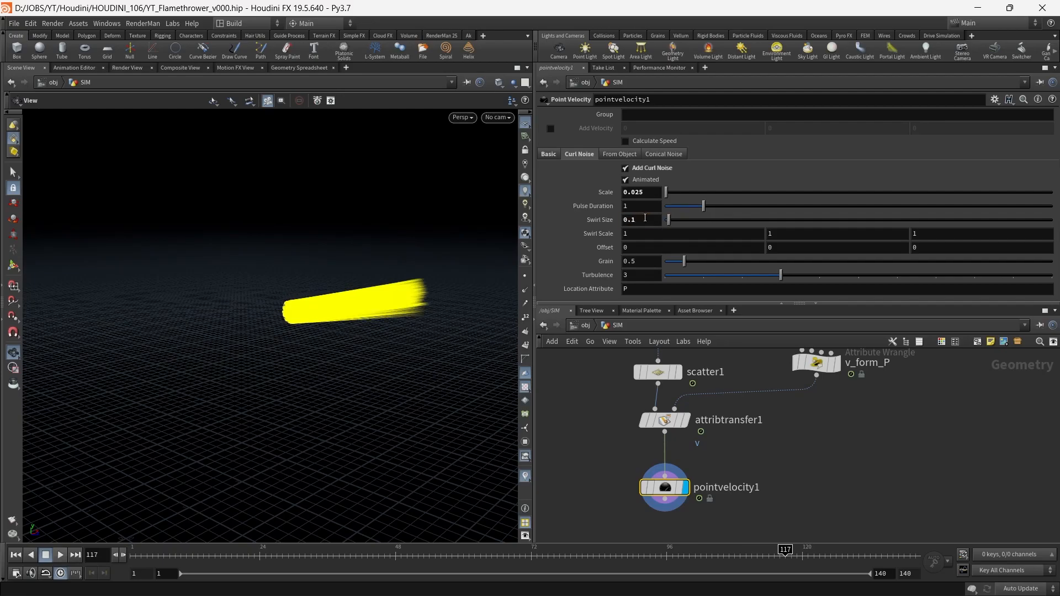
pyautogui.moveTo(362, 296); pyautogui.dragTo(436, 301)
pyautogui.click(59, 554)
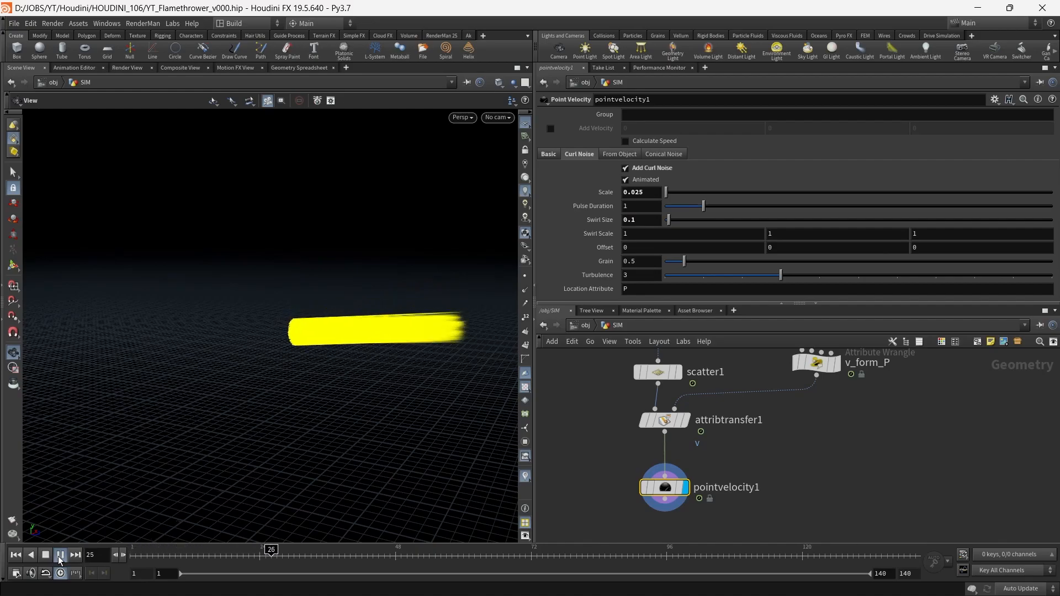
pyautogui.moveTo(336, 436)
pyautogui.mouseDown()
pyautogui.moveTo(208, 423)
pyautogui.moveTo(422, 401)
pyautogui.moveTo(423, 284)
pyautogui.moveTo(586, 292)
pyautogui.mouseUp()
pyautogui.moveTo(438, 286); pyautogui.dragTo(412, 284)
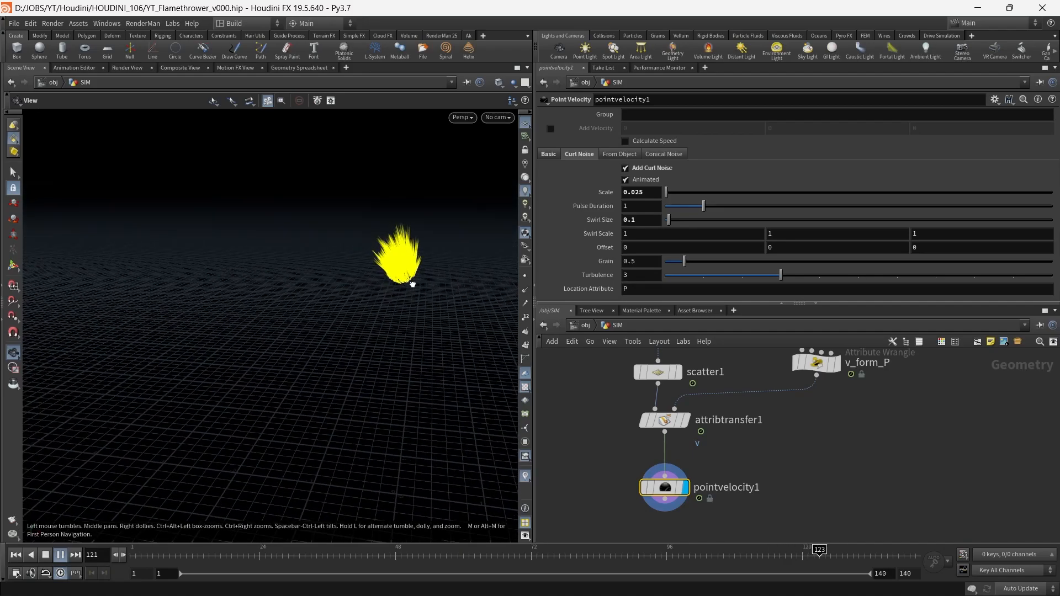
# - Try a curl noise Scale of 0.01 on pointvelocity1 and scrub from the start to frame 66
pyautogui.doubleClick(655, 193)
pyautogui.write('0.01')
pyautogui.click(810, 464)
pyautogui.click(15, 555)
pyautogui.moveTo(209, 565); pyautogui.dragTo(497, 549)
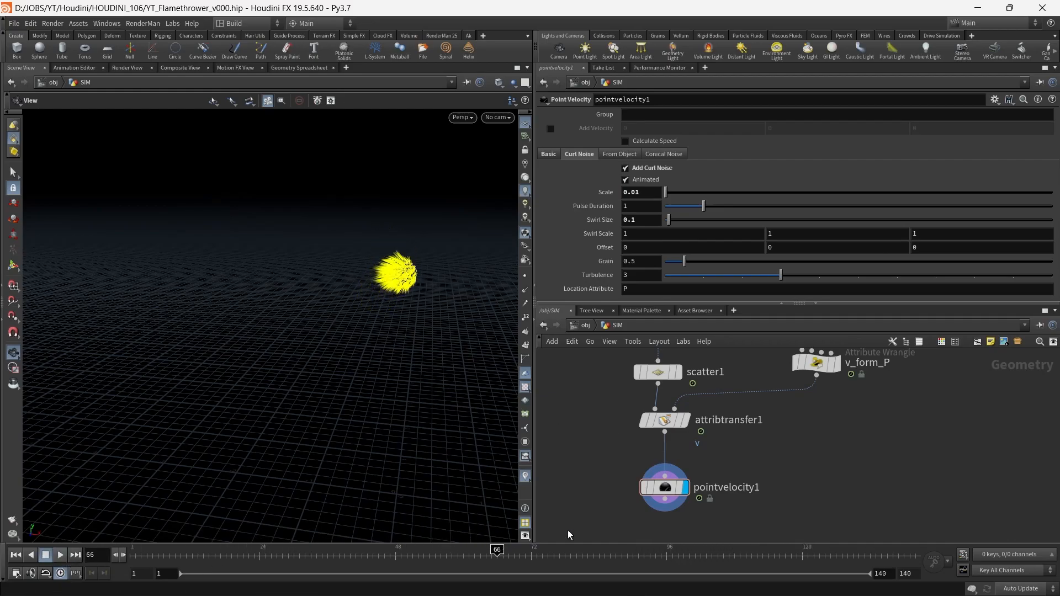
pyautogui.click(639, 461)
pyautogui.click(638, 461)
pyautogui.moveTo(449, 309)
pyautogui.mouseDown()
pyautogui.moveTo(384, 345)
pyautogui.moveTo(466, 366)
pyautogui.moveTo(437, 316)
pyautogui.moveTo(286, 315)
pyautogui.moveTo(384, 223)
pyautogui.moveTo(390, 290)
pyautogui.moveTo(389, 243)
pyautogui.mouseUp()
# - Set pointvelocity1's curl noise Scale to 0.015 and scrub to frame 41 to check the vectors
pyautogui.click(652, 194)
pyautogui.write('5')
pyautogui.press('Return')
pyautogui.scroll(-2, 837, 483)
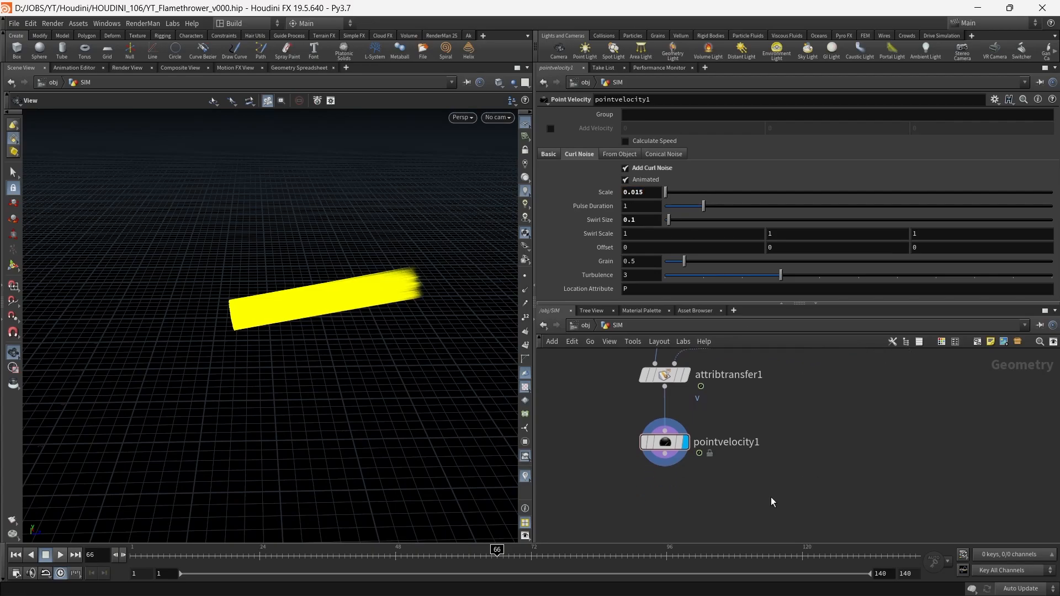
pyautogui.moveTo(373, 355); pyautogui.dragTo(407, 391)
pyautogui.moveTo(147, 554); pyautogui.dragTo(355, 577)
pyautogui.moveTo(335, 296); pyautogui.dragTo(332, 381)
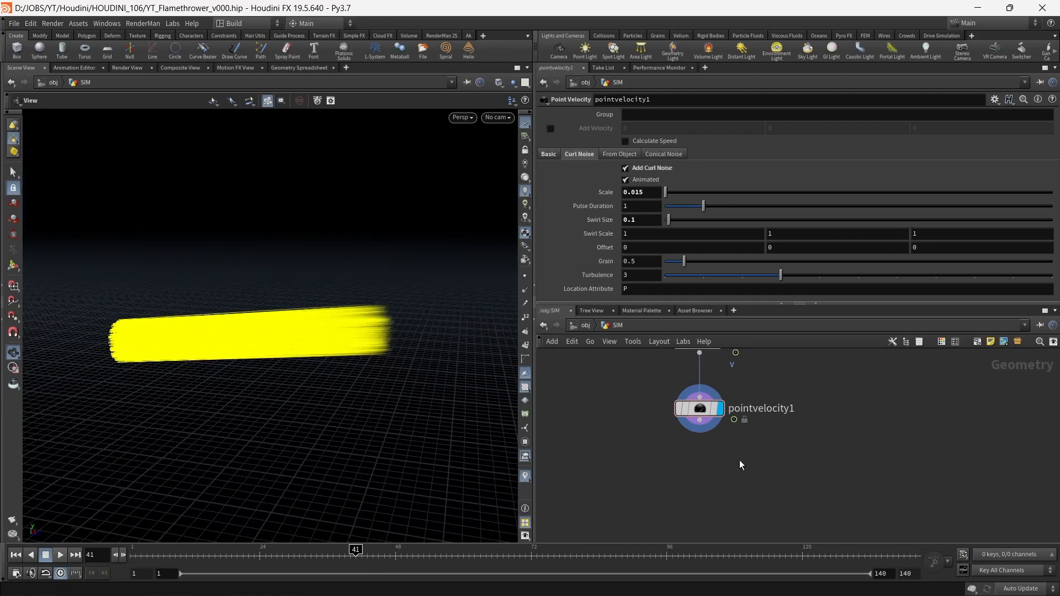
# - Add an Attribute Wrangle node below pointvelocity1, connected to its output and displayed
pyautogui.press('Tab')
pyautogui.write('wra')
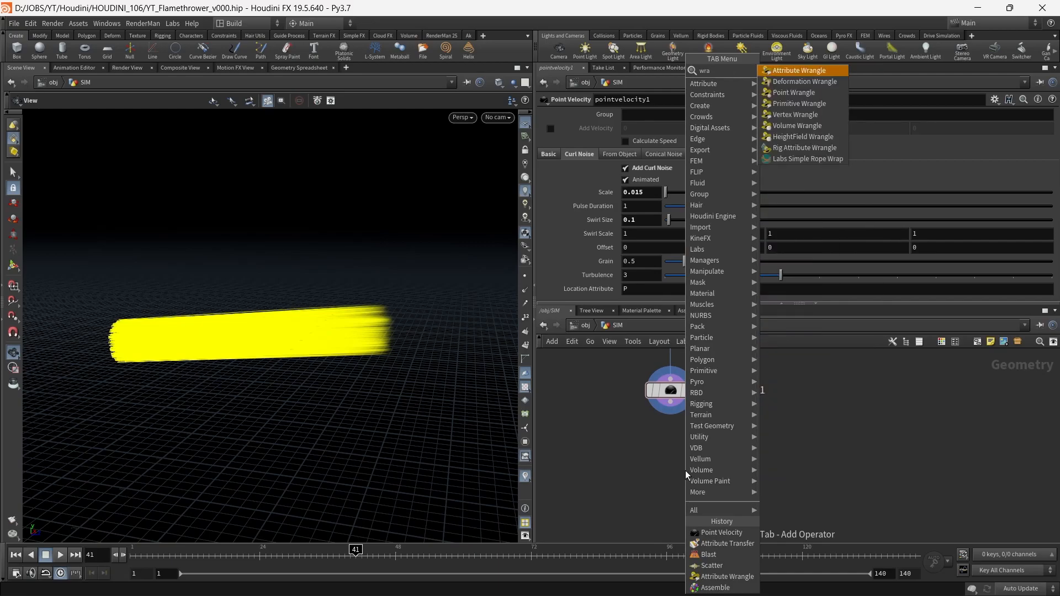
pyautogui.press('Return')
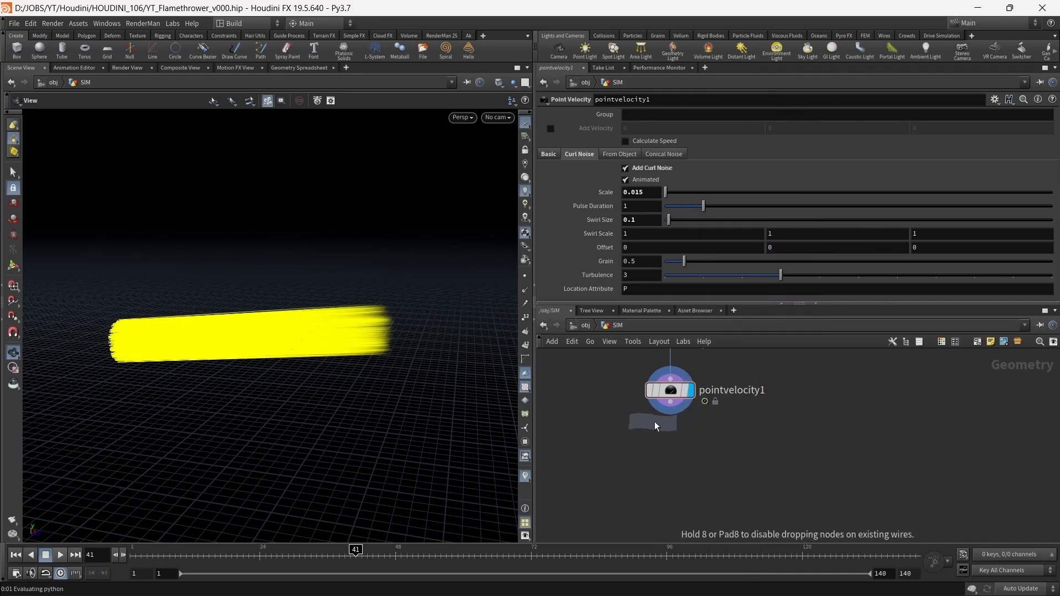
pyautogui.click(660, 434)
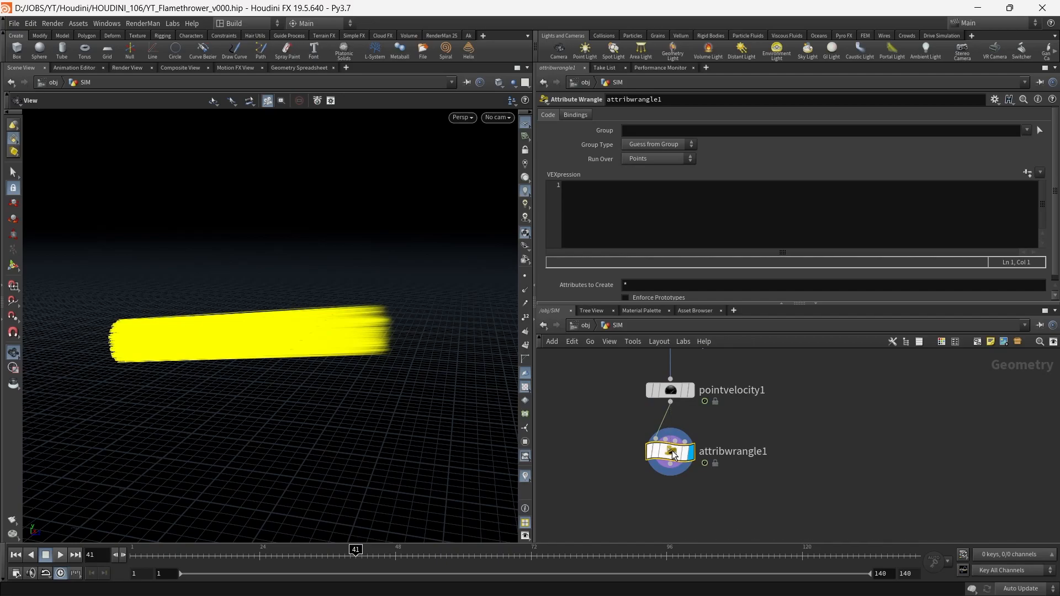
pyautogui.click(715, 228)
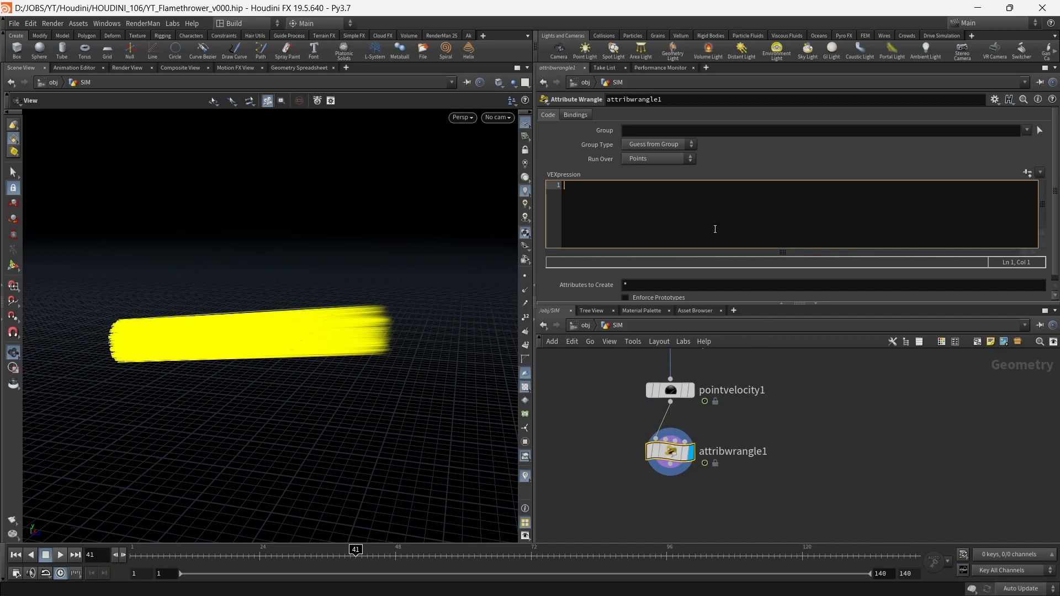
pyautogui.write('float')
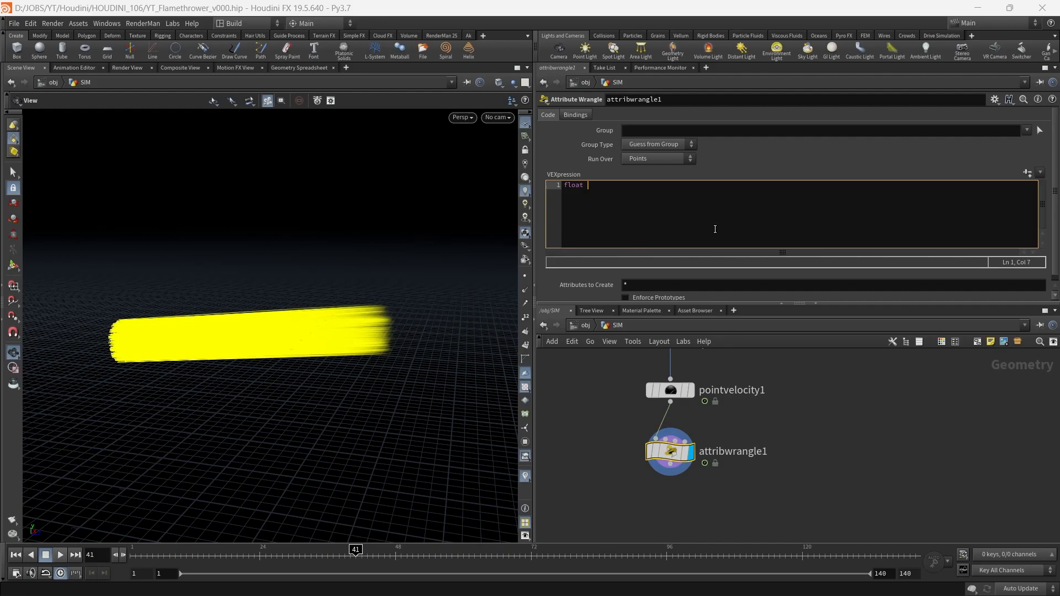
pyautogui.write('rand  = ran')
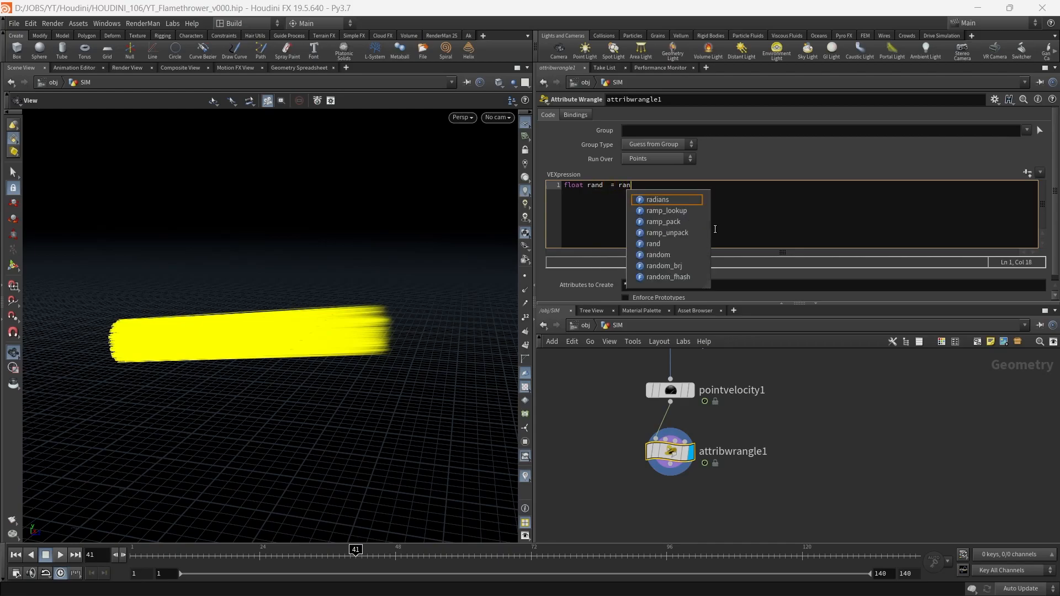
pyautogui.write('d(@')
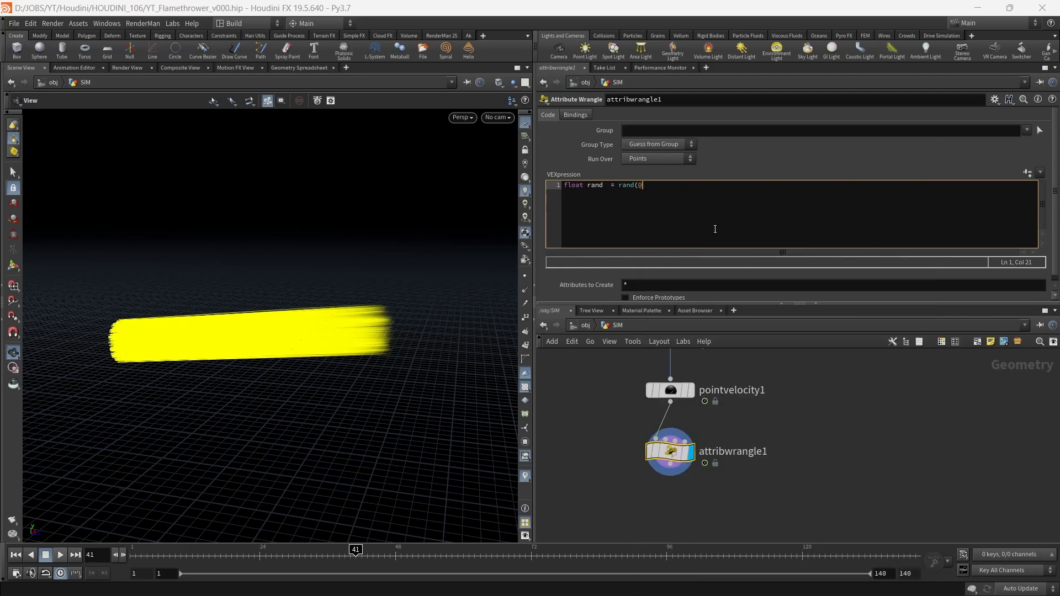
pyautogui.write('ptnum);')
pyautogui.click(632, 188)
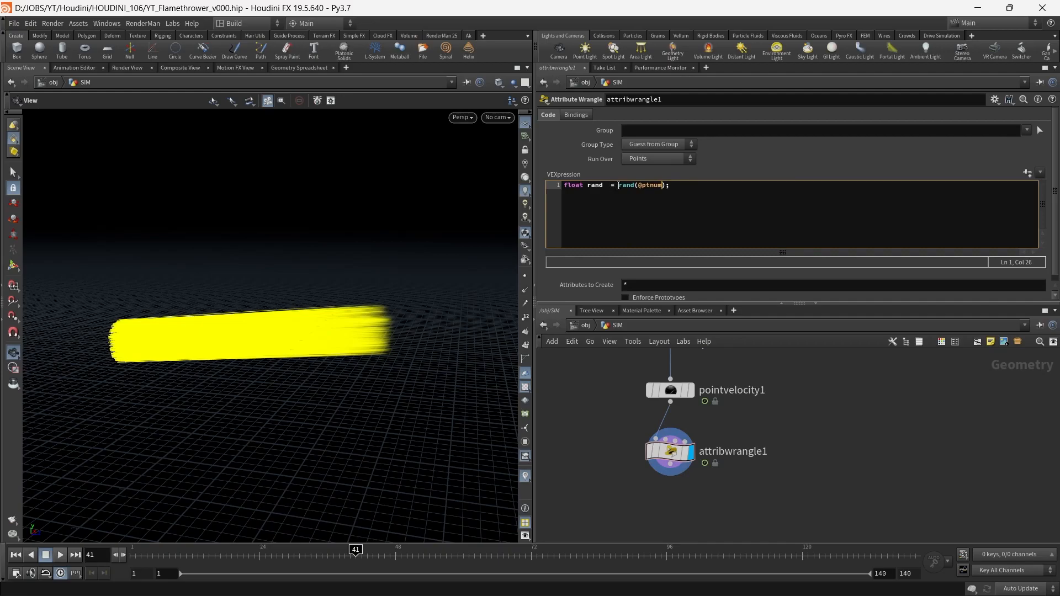
pyautogui.write('fit')
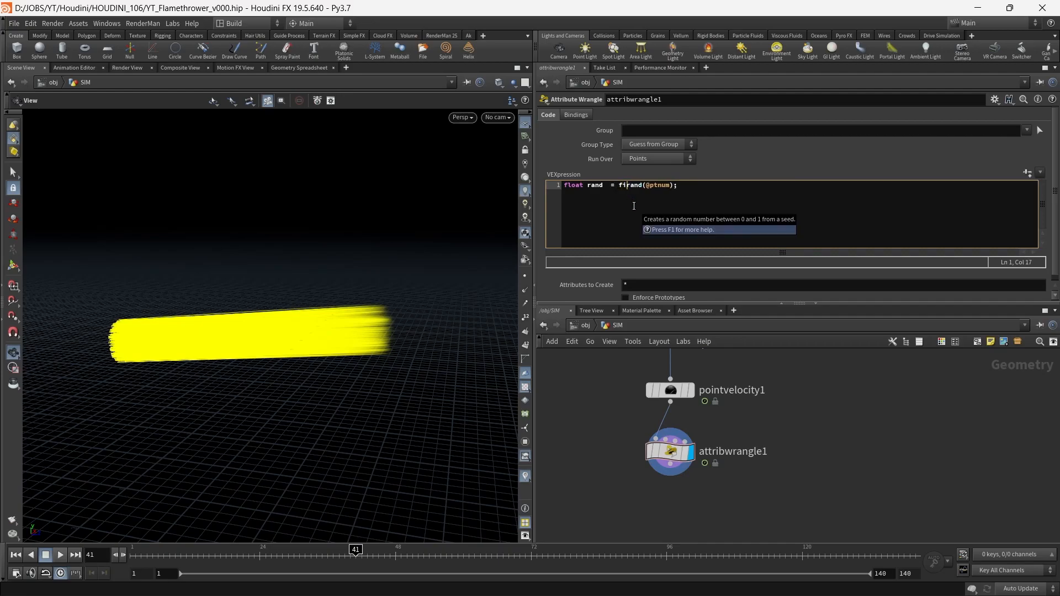
pyautogui.write('01(')
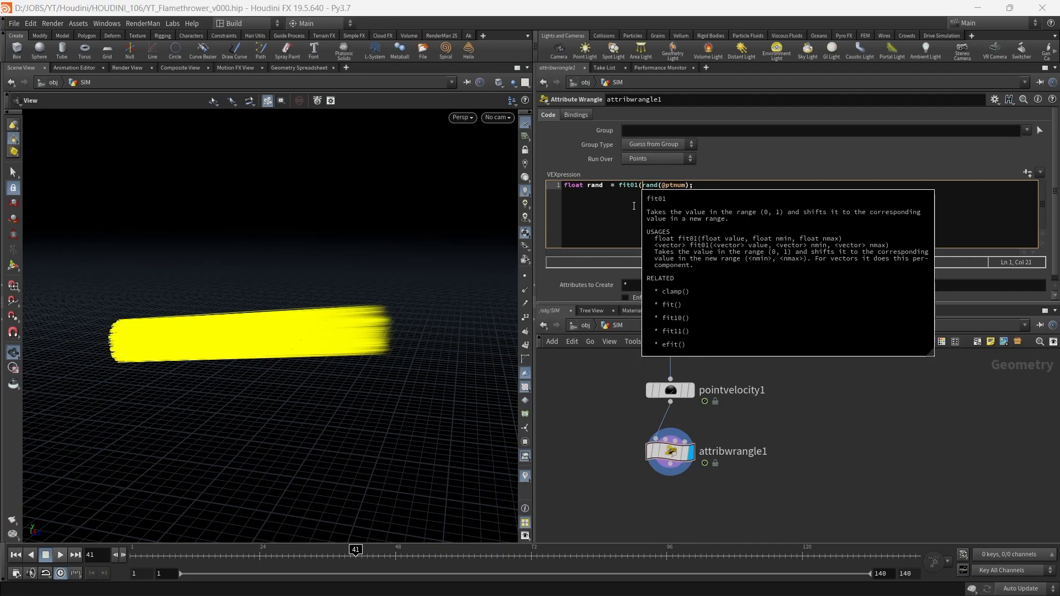
pyautogui.press('Right')
pyautogui.press('Right')
pyautogui.press('Right')
pyautogui.press('Right')
pyautogui.press('Right')
pyautogui.press('Right')
pyautogui.press('Right')
pyautogui.press('Right')
pyautogui.press('Right')
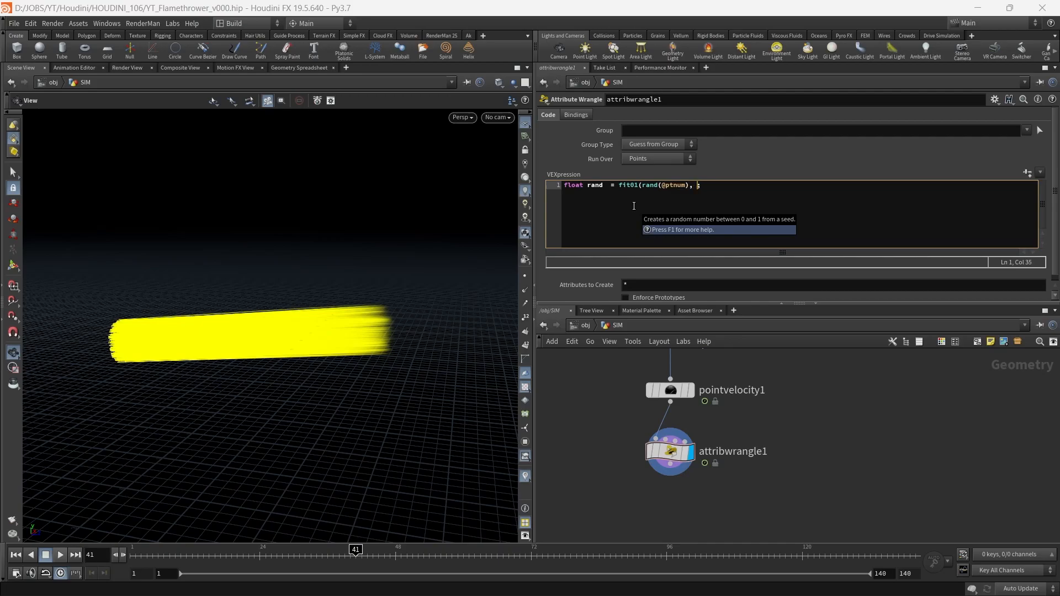
pyautogui.write('0.35, 1.2 )')
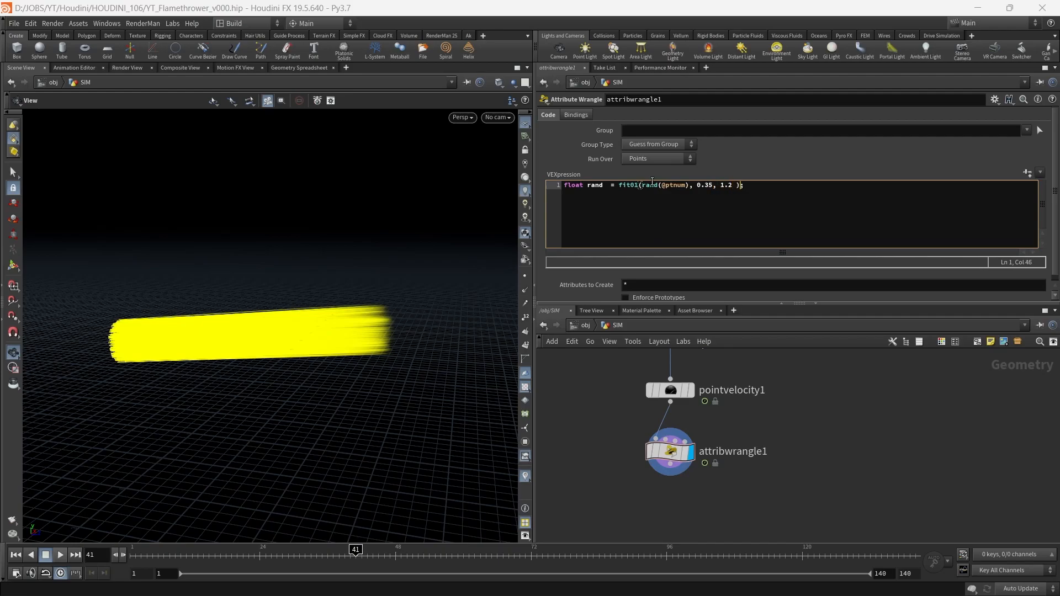
pyautogui.click(705, 188)
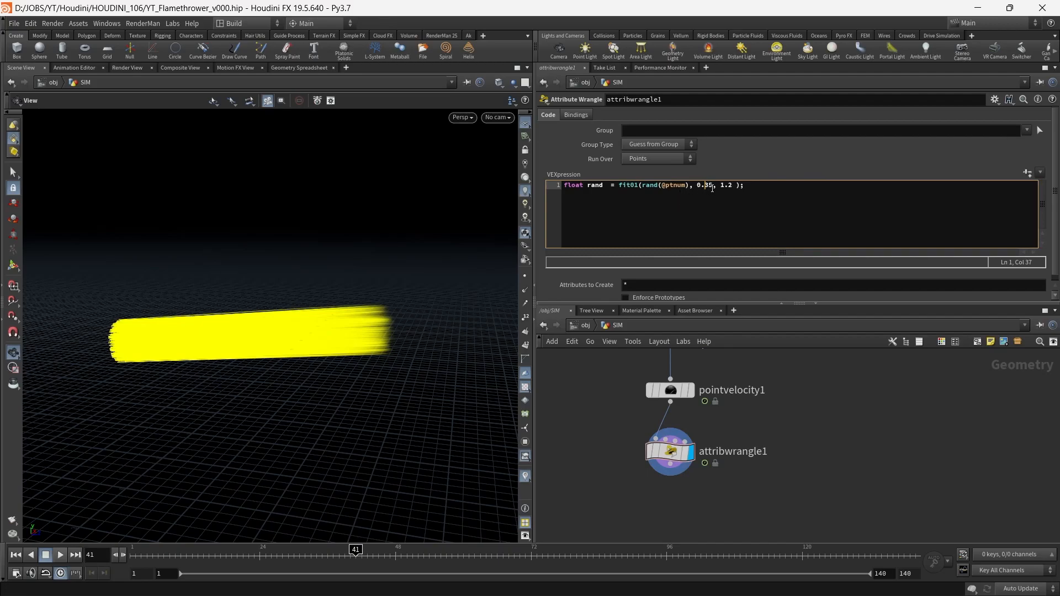
# - Add the line v@v *= rand; below the random value and play the animation to check the vectors
pyautogui.click(759, 190)
pyautogui.press('Return')
pyautogui.press('Return')
pyautogui.write('v@v *=')
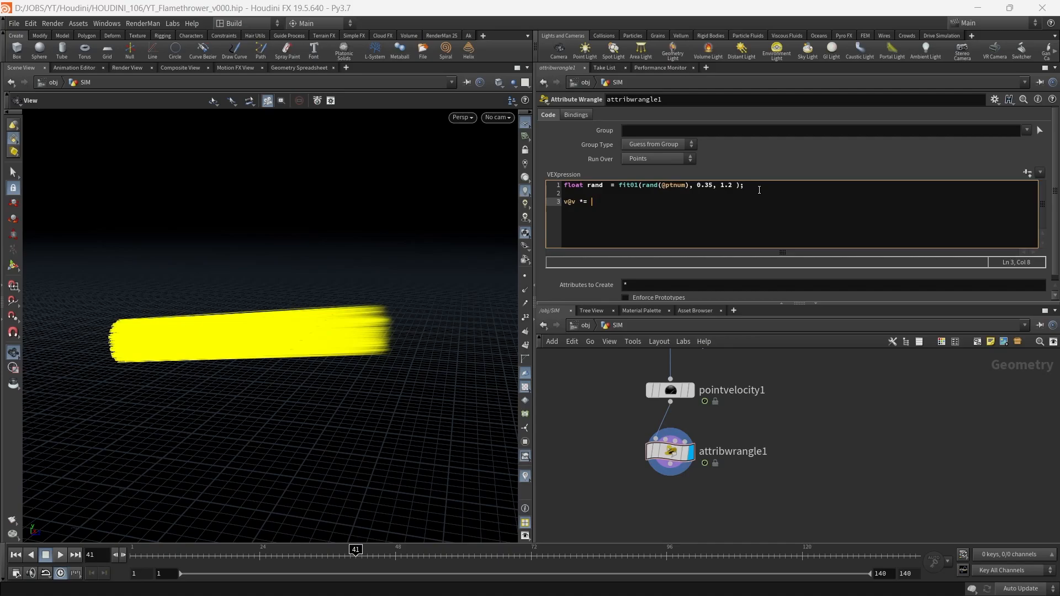
pyautogui.write('rand')
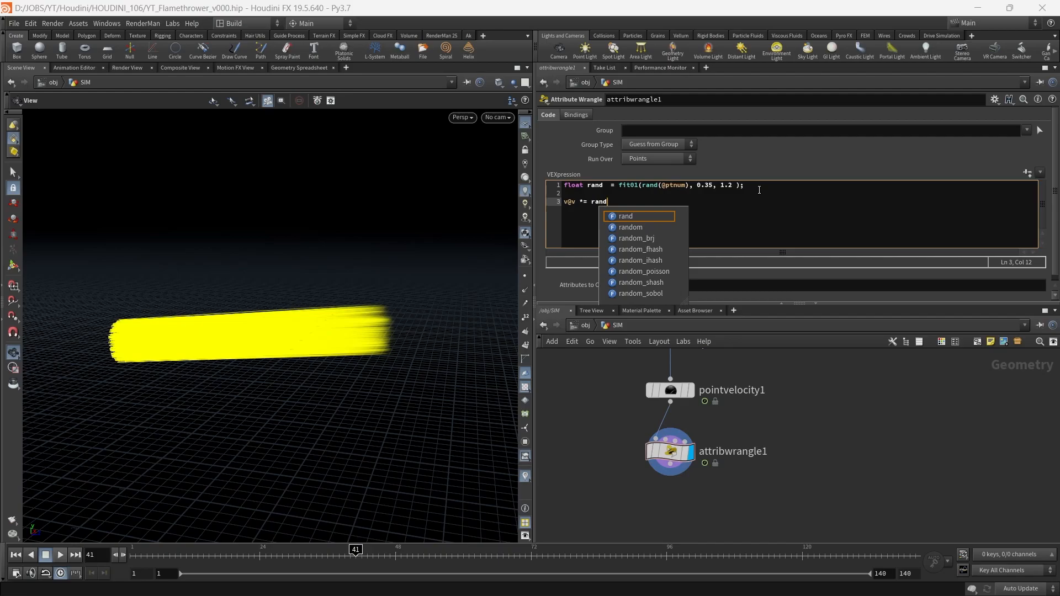
pyautogui.write(';')
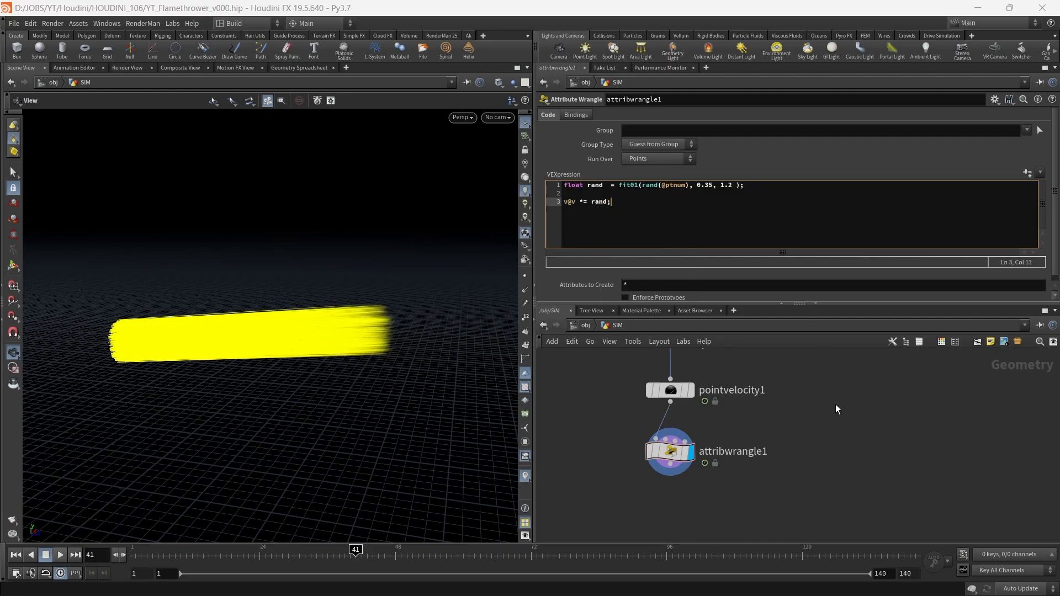
pyautogui.moveTo(364, 339)
pyautogui.mouseDown()
pyautogui.moveTo(379, 393)
pyautogui.moveTo(301, 370)
pyautogui.moveTo(360, 350)
pyautogui.mouseUp()
pyautogui.click(60, 554)
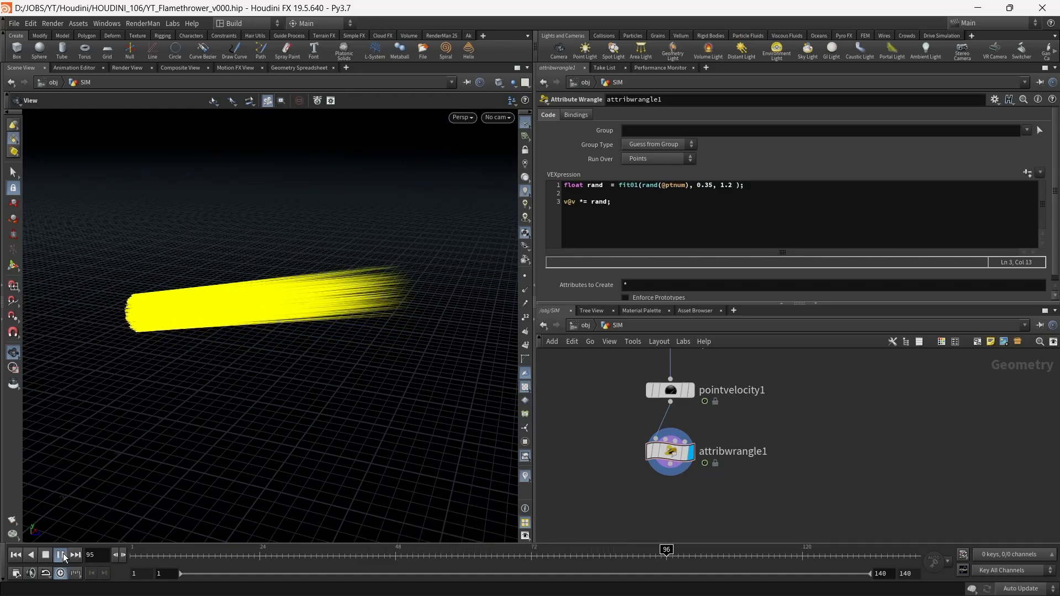
pyautogui.click(62, 554)
# - Extend the velocity line with a float channel multiplier so it reads v@v *= rand * chf("vMult");
pyautogui.click(605, 203)
pyautogui.write('*')
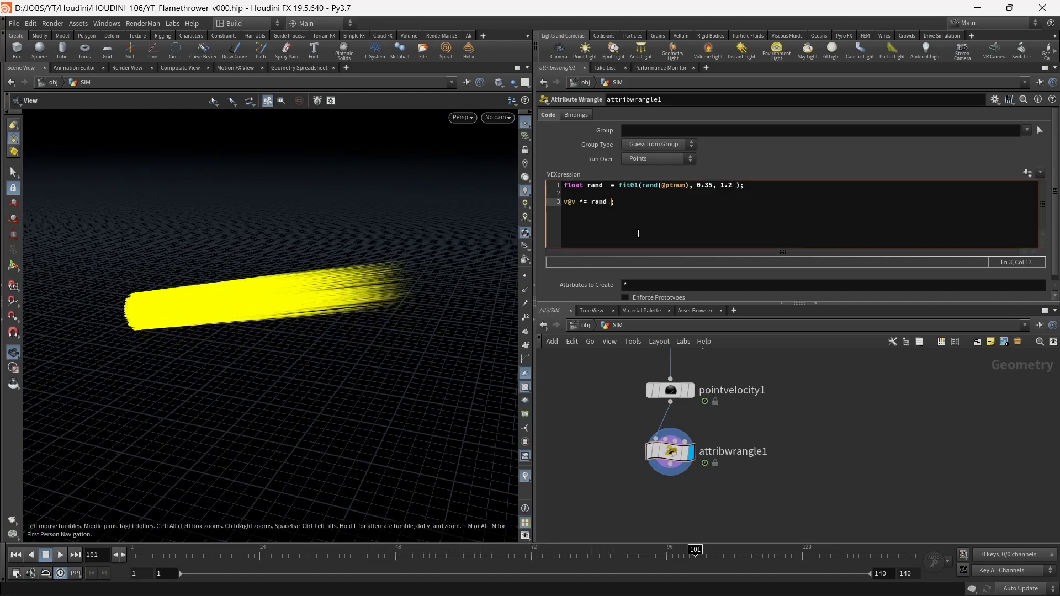
pyautogui.write(' chf("')
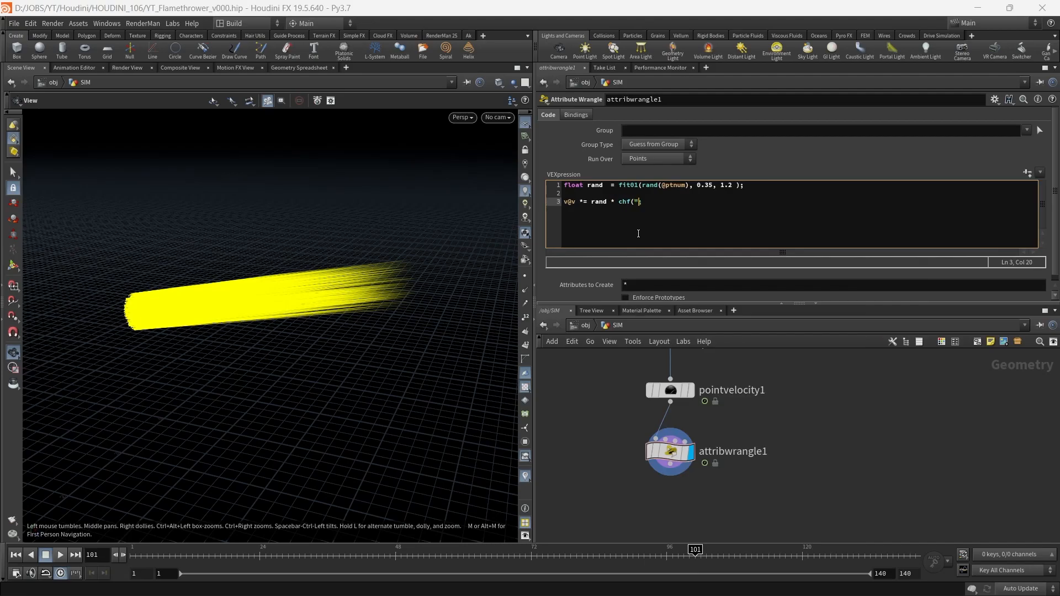
pyautogui.write('vMult");')
# - Create the Vmult spare parameter on attribwrangle1 and set it to 7
pyautogui.click(1028, 173)
pyautogui.scroll(-1, 1044, 204)
pyautogui.click(640, 294)
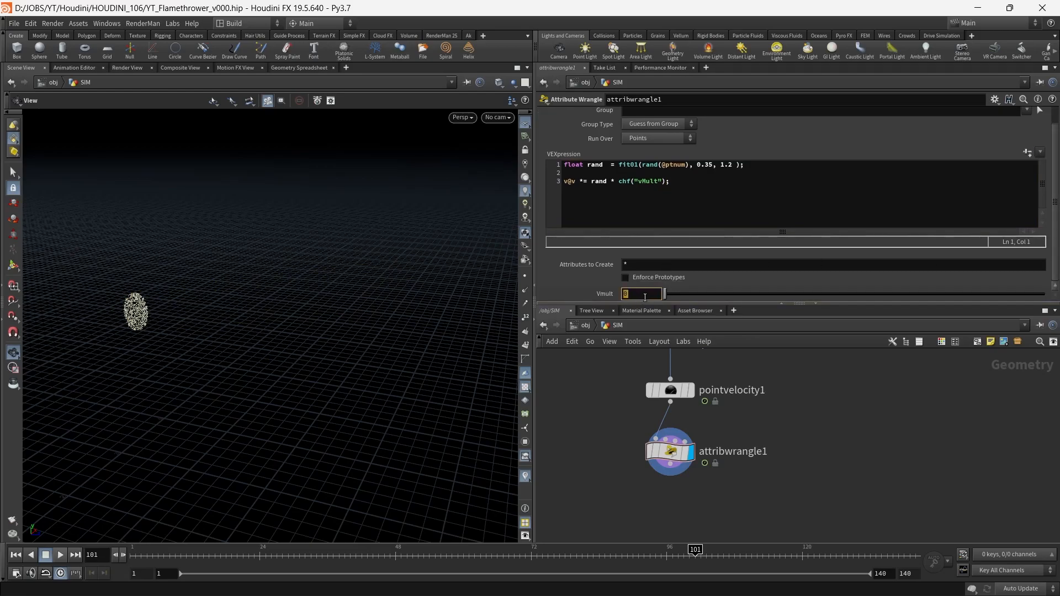
pyautogui.press('Return')
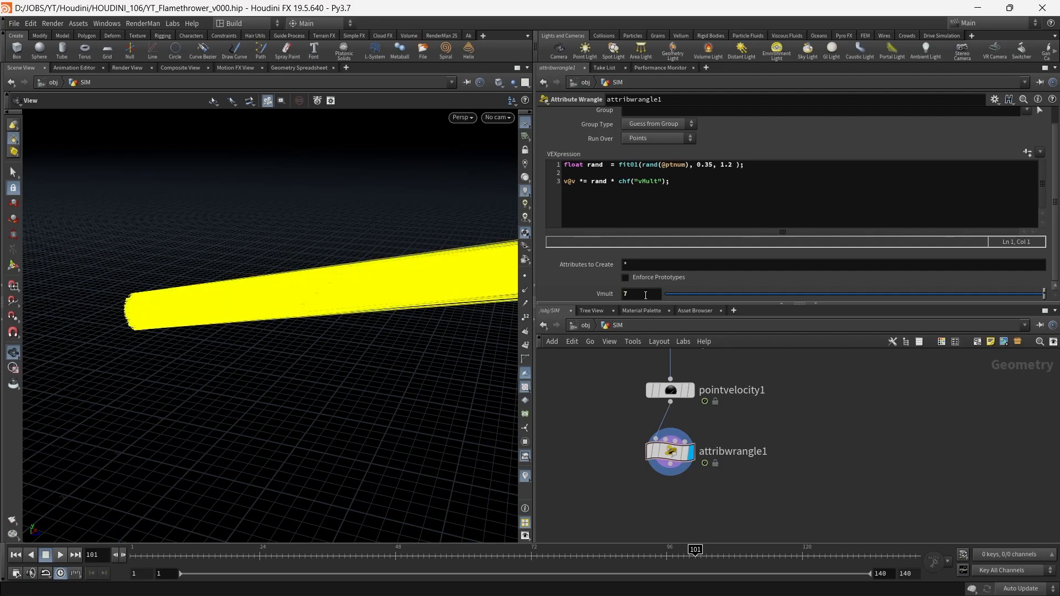
# - Set the Length Scale of the scene's v vector visualizer to 0.1
pyautogui.moveTo(331, 291); pyautogui.dragTo(255, 356)
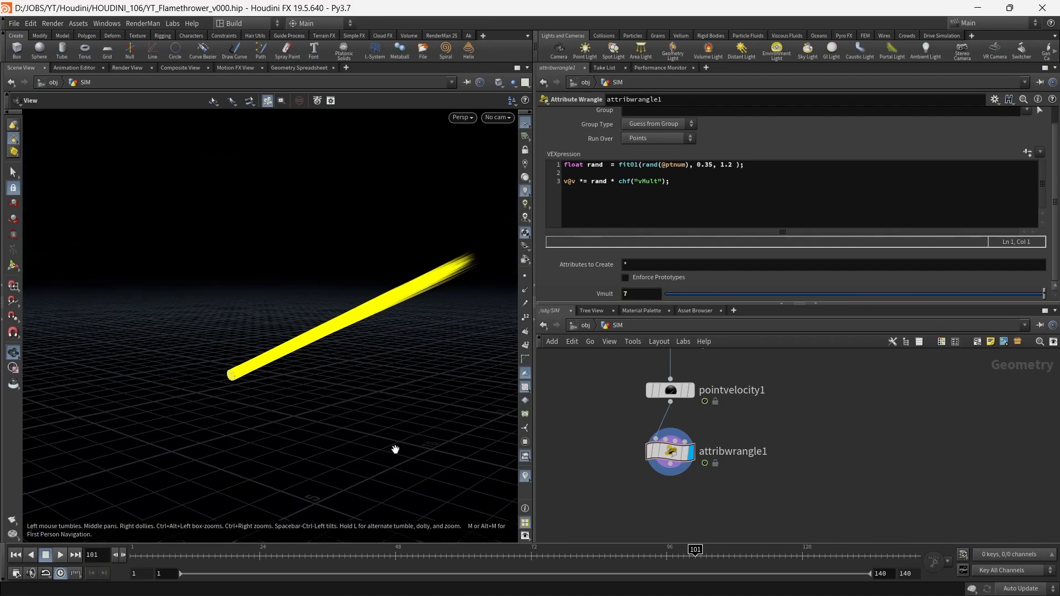
pyautogui.click(524, 477)
pyautogui.click(528, 453)
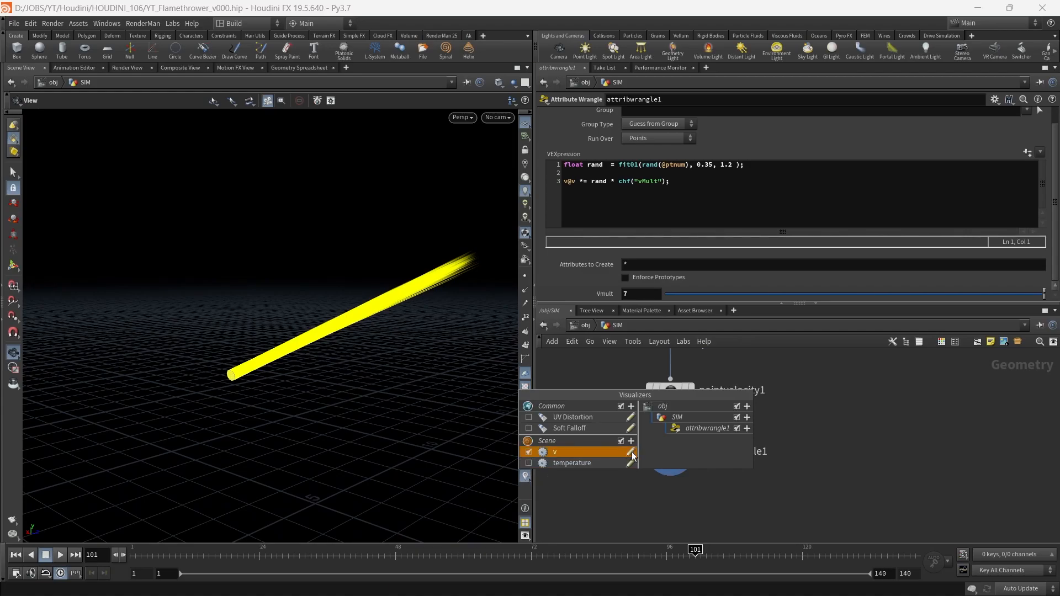
pyautogui.click(630, 452)
pyautogui.moveTo(555, 455); pyautogui.dragTo(531, 455)
pyautogui.doubleClick(508, 455)
pyautogui.write('0.1')
pyautogui.press('Return')
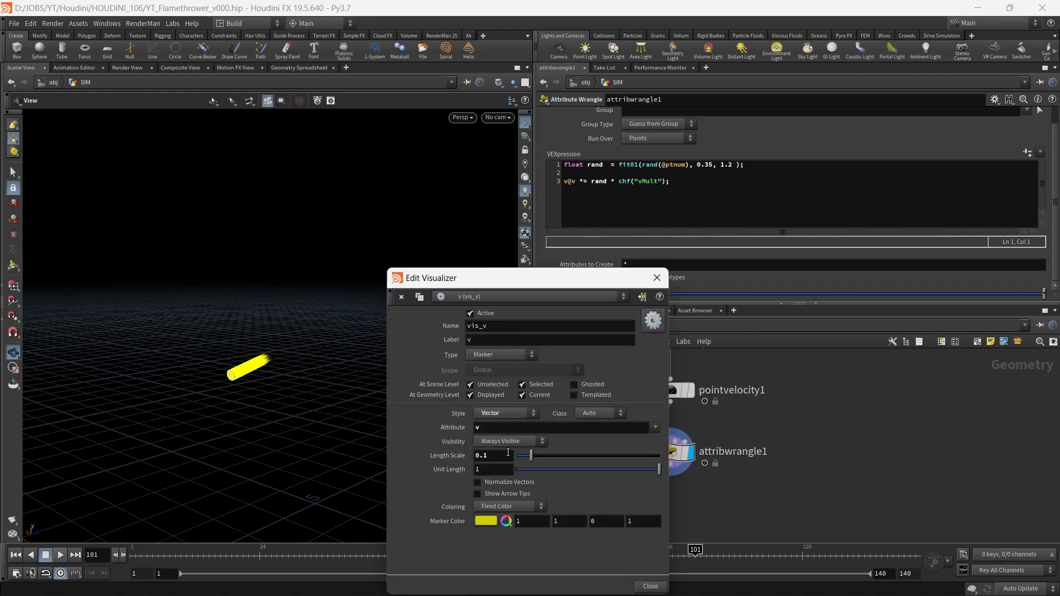
pyautogui.click(657, 278)
# - Play the animation through to frame 47 and examine the randomized velocity vectors
pyautogui.moveTo(367, 324); pyautogui.dragTo(342, 342)
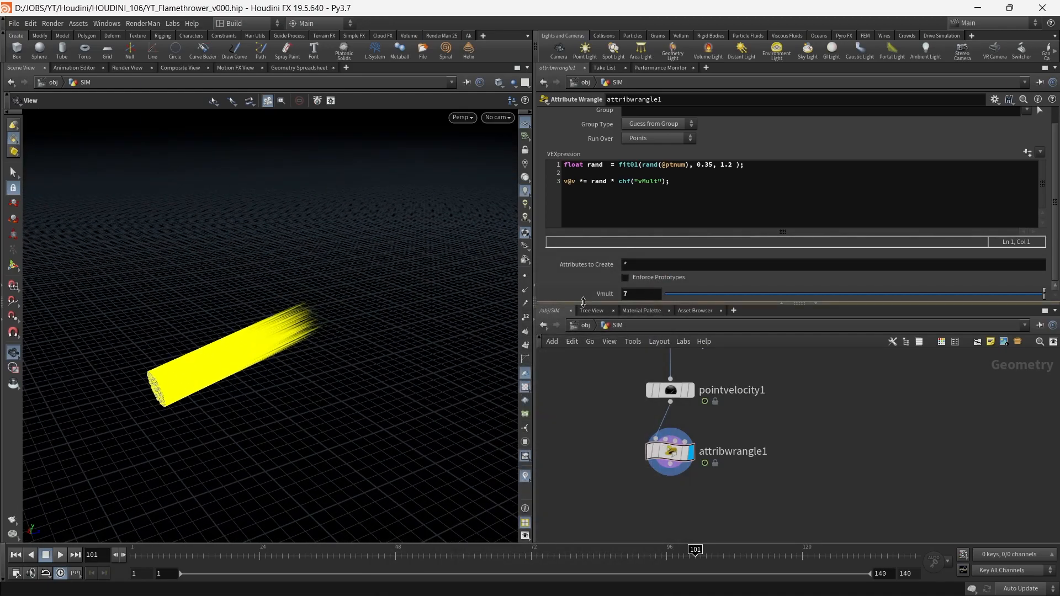
pyautogui.click(62, 556)
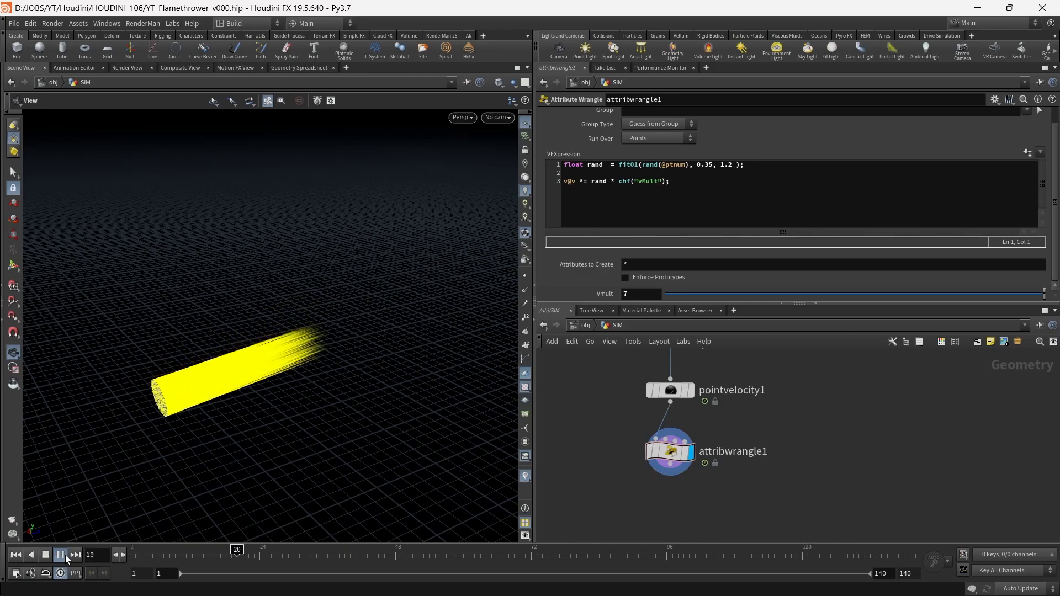
pyautogui.click(65, 557)
pyautogui.moveTo(234, 445); pyautogui.dragTo(258, 389)
pyautogui.moveTo(698, 515); pyautogui.dragTo(742, 476, button='middle')
pyautogui.scroll(-2, 714, 466)
pyautogui.scroll(1, 721, 467)
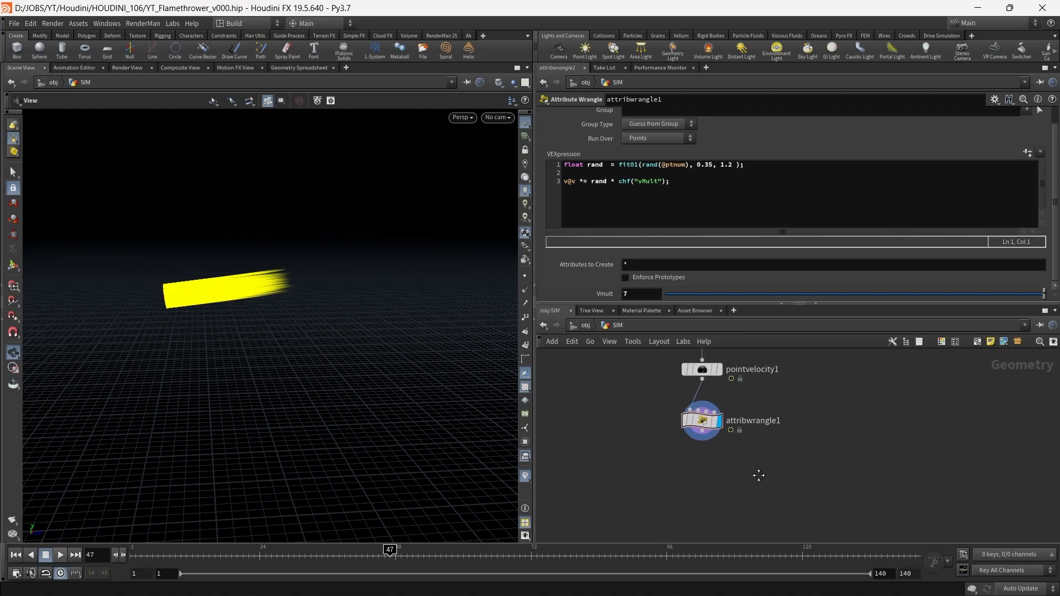
# - Rename the attribwrangle1 node to v_rand
pyautogui.doubleClick(755, 422)
pyautogui.write('v_rand')
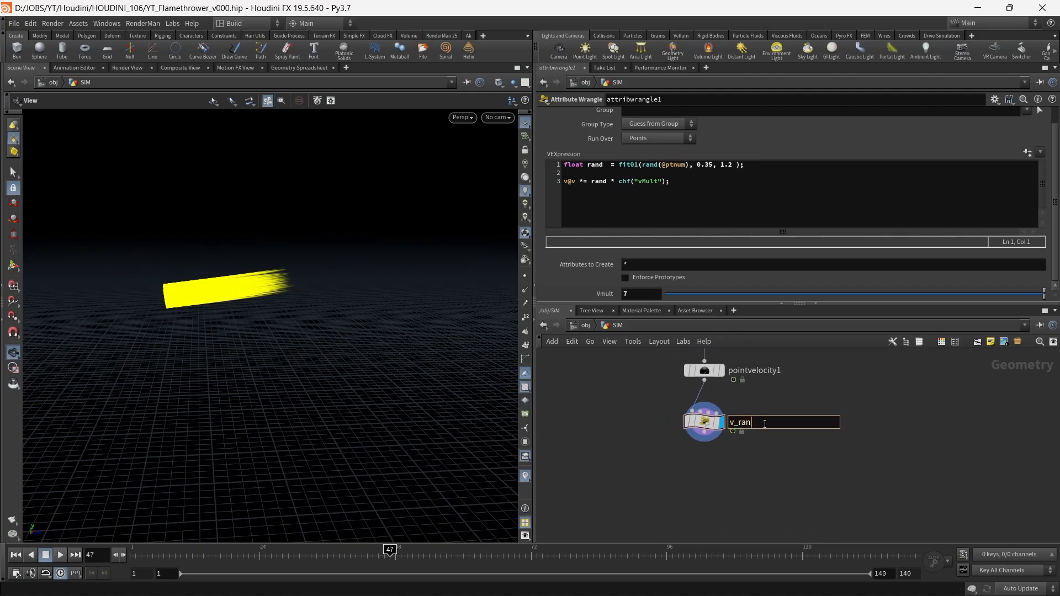
pyautogui.press('Return')
# - Add a POP Network node below v_rand, wired to its output, and save the scene
pyautogui.moveTo(713, 472); pyautogui.dragTo(722, 464, button='middle')
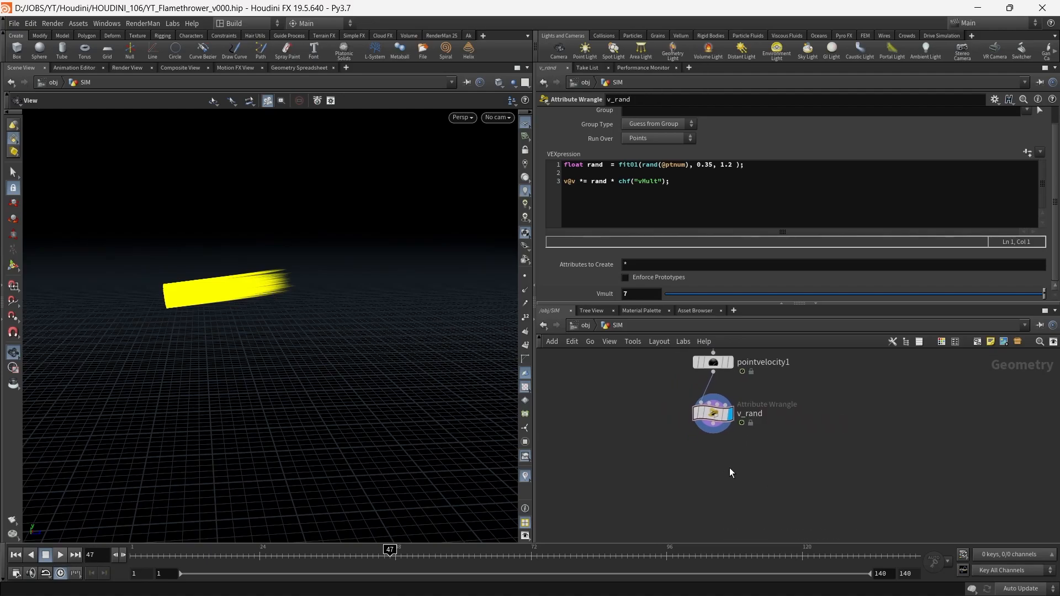
pyautogui.press('Tab')
pyautogui.write('pop')
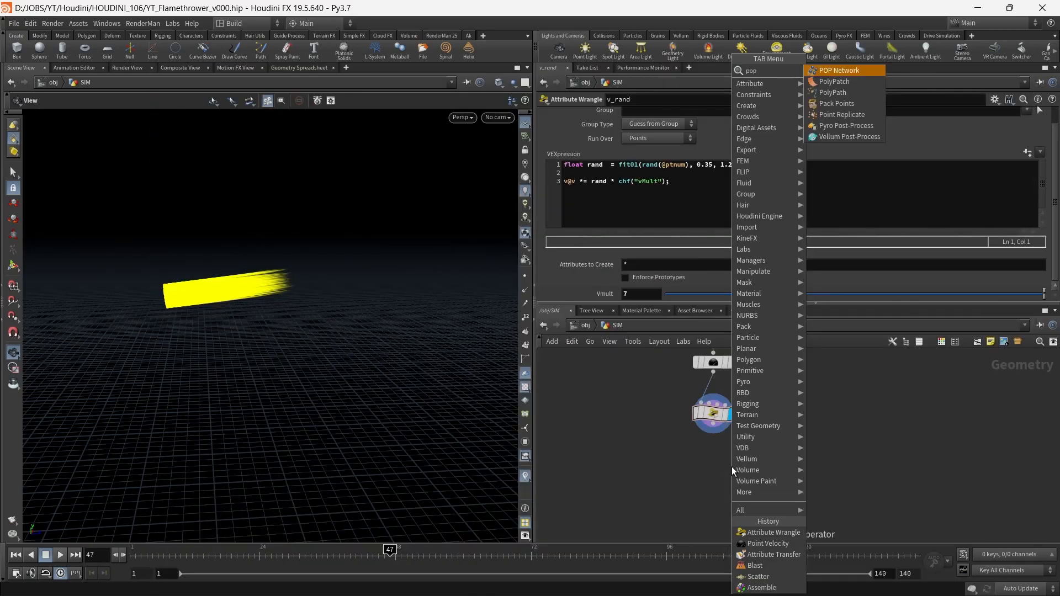
pyautogui.press('Return')
pyautogui.click(720, 455)
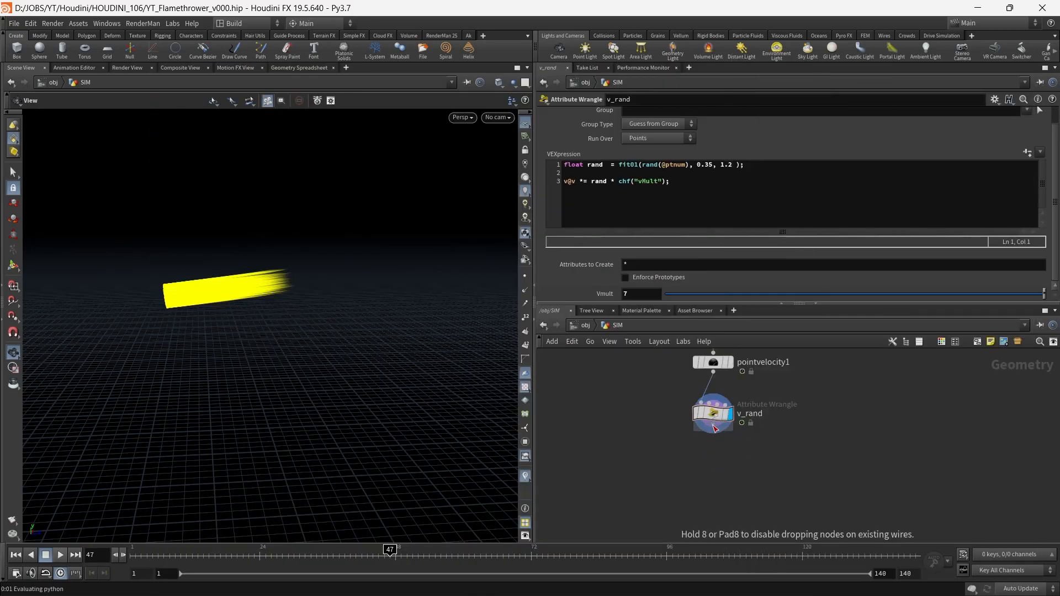
pyautogui.hotkey('ctrl', 's')
pyautogui.scroll(3, 793, 440)
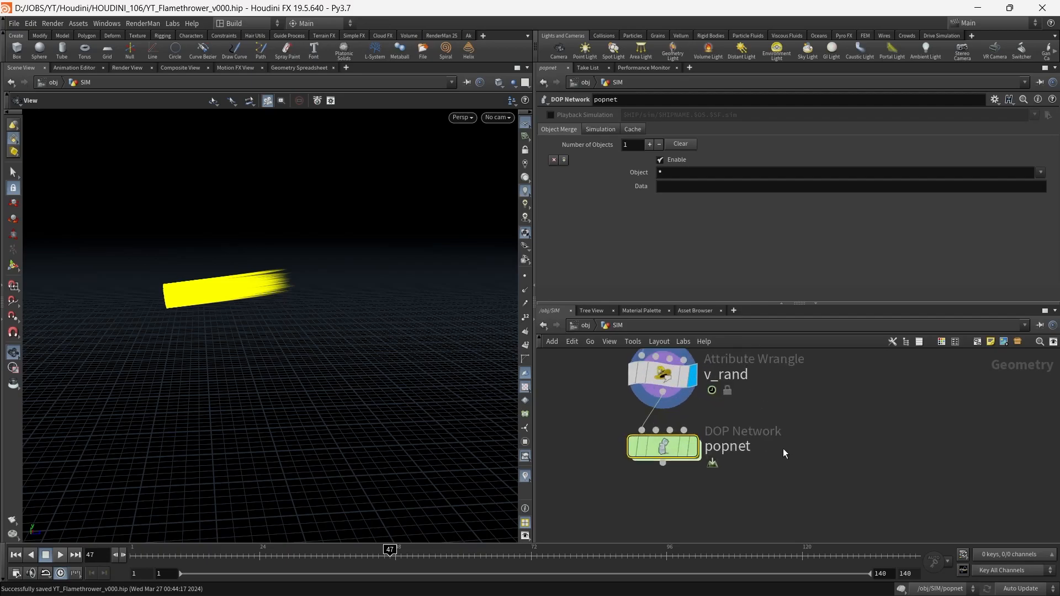
# - Display the popnet node in the viewport and turn off the velocity vector visualizer
pyautogui.click(691, 446)
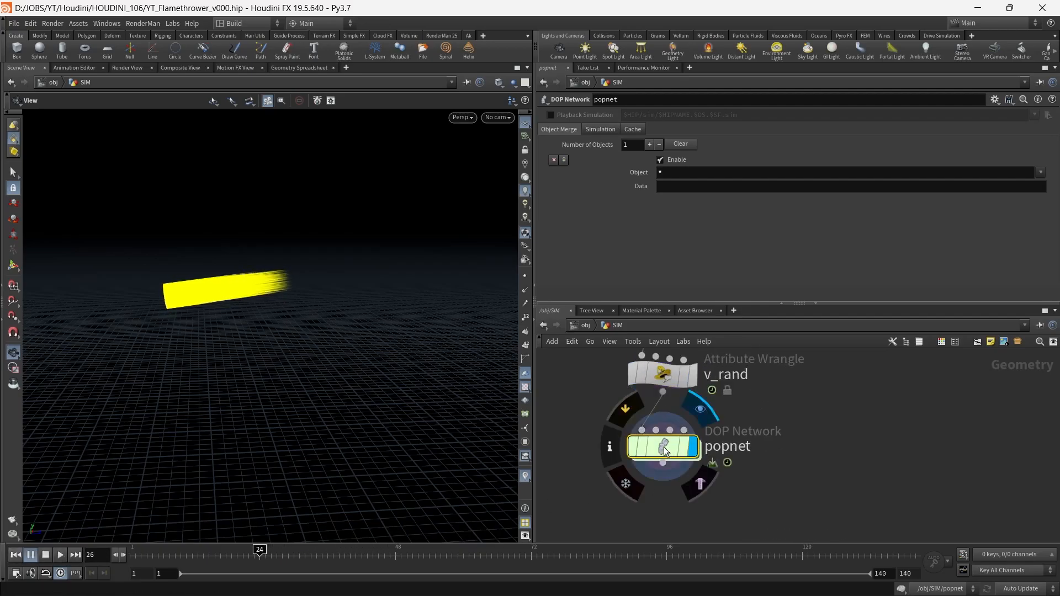
pyautogui.click(525, 476)
pyautogui.click(531, 449)
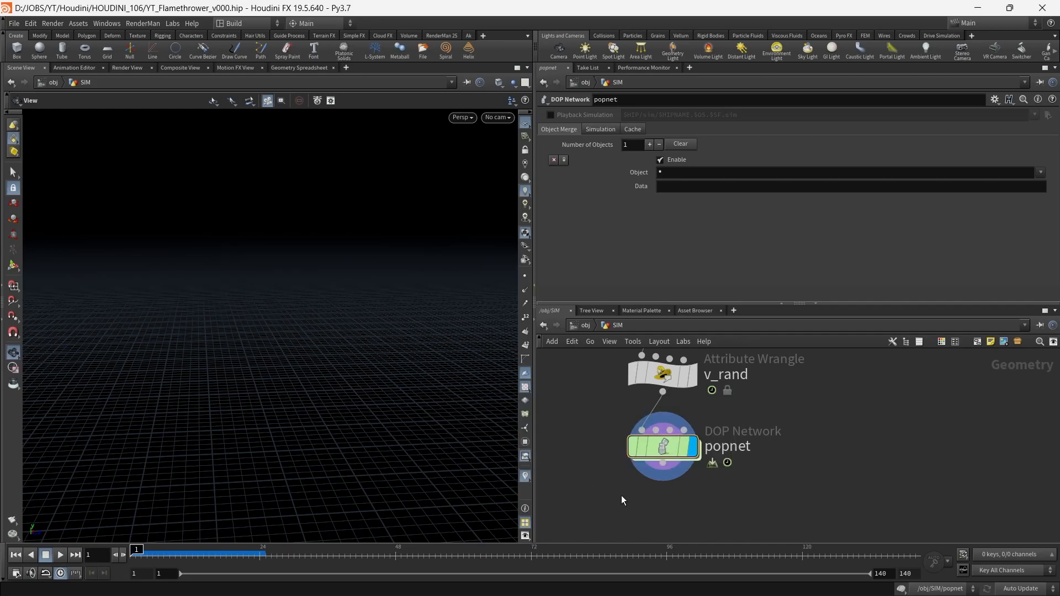
# - Inside popnet, set the Emission Type of source_first_input to All Points
pyautogui.doubleClick(656, 450)
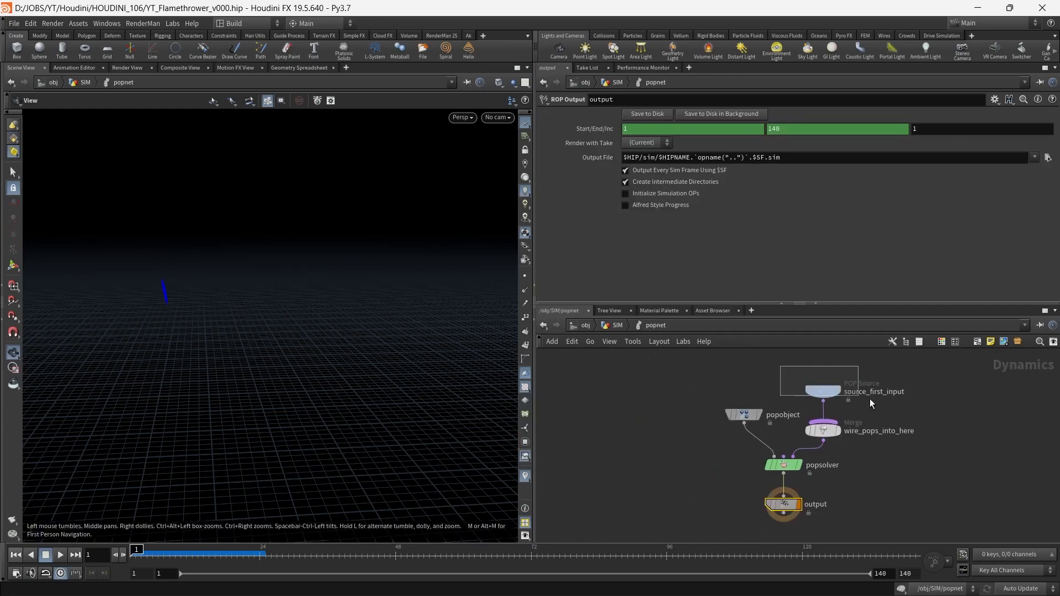
pyautogui.moveTo(859, 395); pyautogui.dragTo(860, 397)
pyautogui.click(655, 144)
pyautogui.click(655, 150)
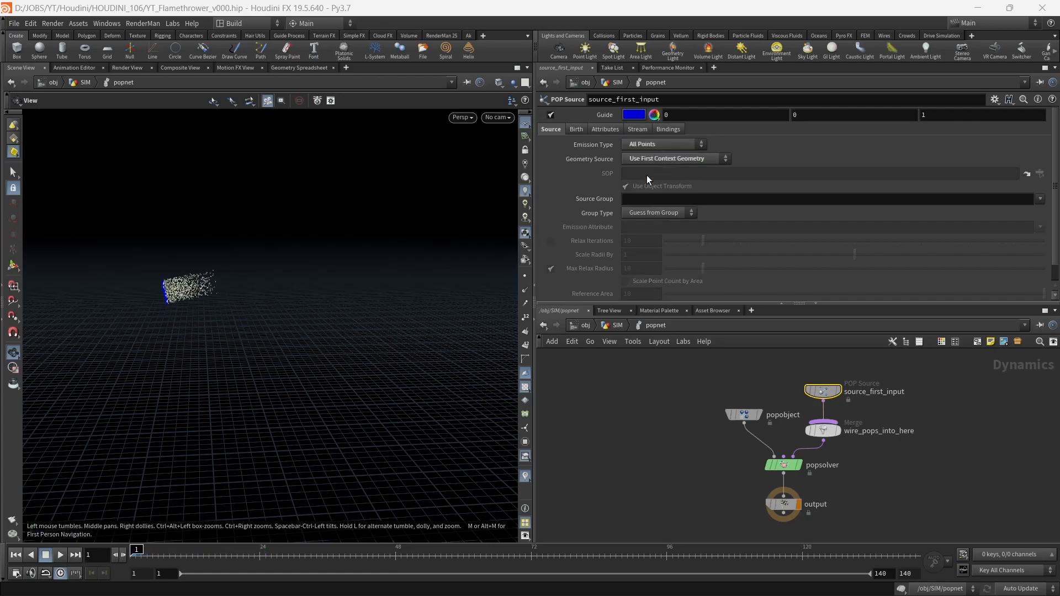
# - Play the particle simulation through to frame 140 and examine the shape of the emitted stream
pyautogui.click(61, 555)
pyautogui.moveTo(267, 391); pyautogui.dragTo(355, 365, button='right')
pyautogui.moveTo(197, 357); pyautogui.dragTo(298, 314)
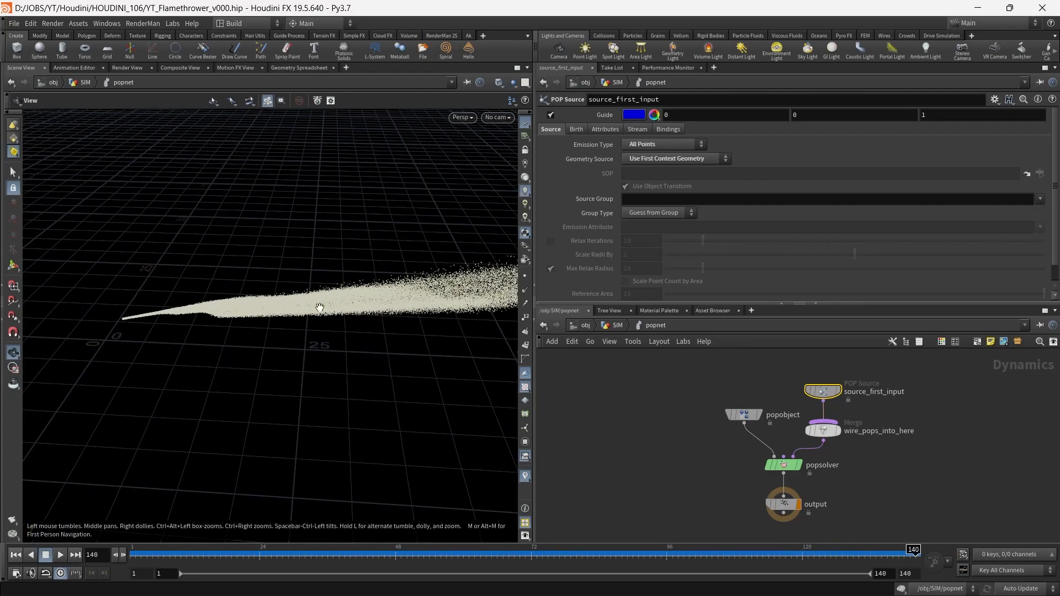
# - Set the particle Life Expectancy of source_first_input to 1.6 and its Life Variance to 0.3
pyautogui.click(577, 129)
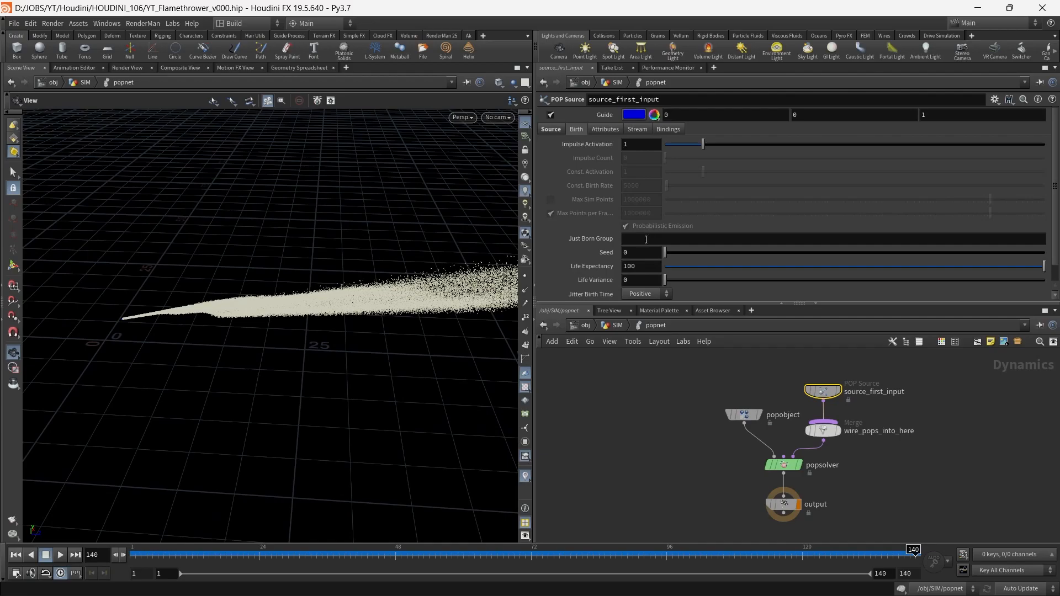
pyautogui.write('1.6')
pyautogui.press('Return')
pyautogui.hotkey('ctrl', 'z')
pyautogui.click(643, 269)
pyautogui.write('1.6')
pyautogui.press('Return')
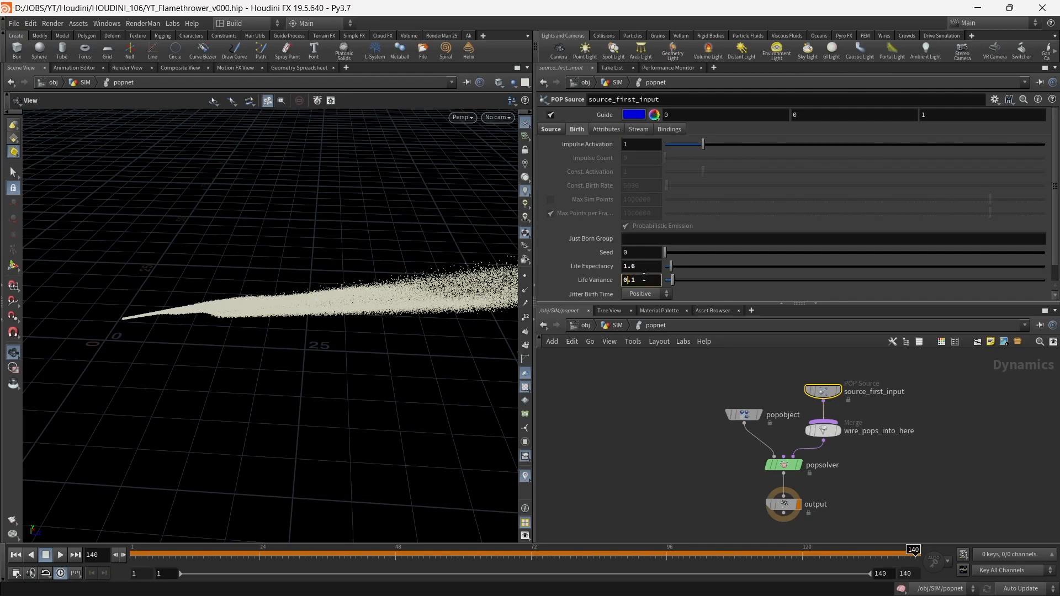
pyautogui.click(665, 374)
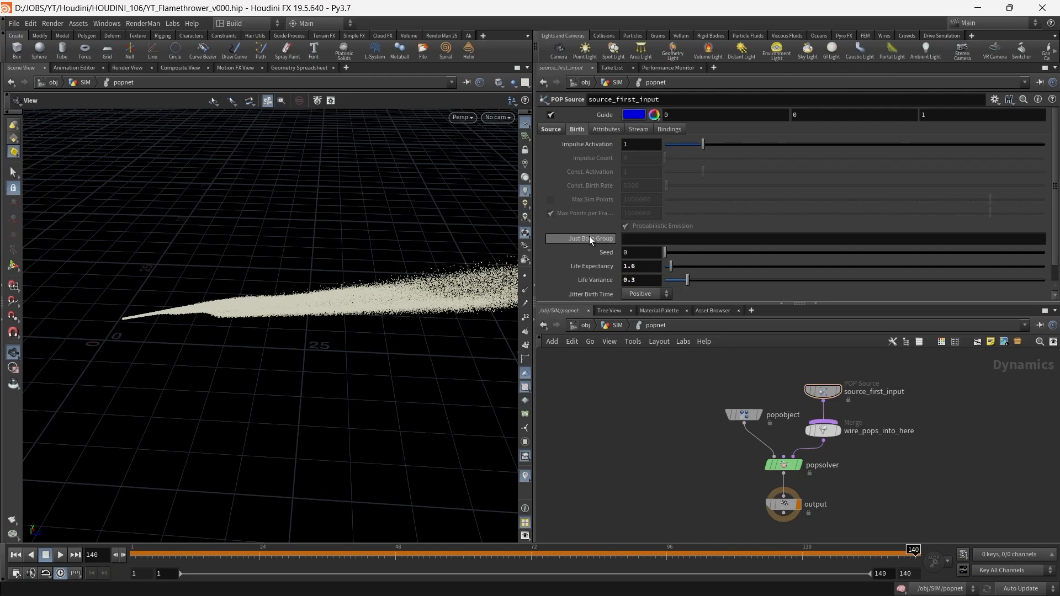
# - Set the Initial Velocity of source_first_input to Add to inherited velocity with a Variance of 0.1 on all three axes
pyautogui.click(610, 111)
pyautogui.click(666, 154)
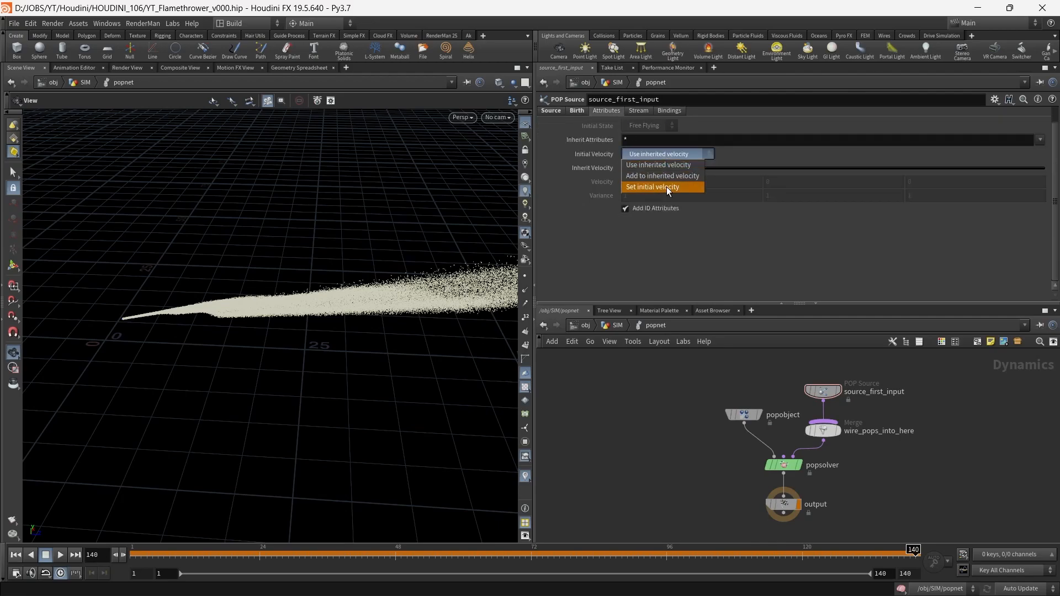
pyautogui.click(667, 187)
pyautogui.moveTo(608, 197); pyautogui.dragTo(554, 202, button='middle')
pyautogui.click(684, 342)
pyautogui.click(889, 466)
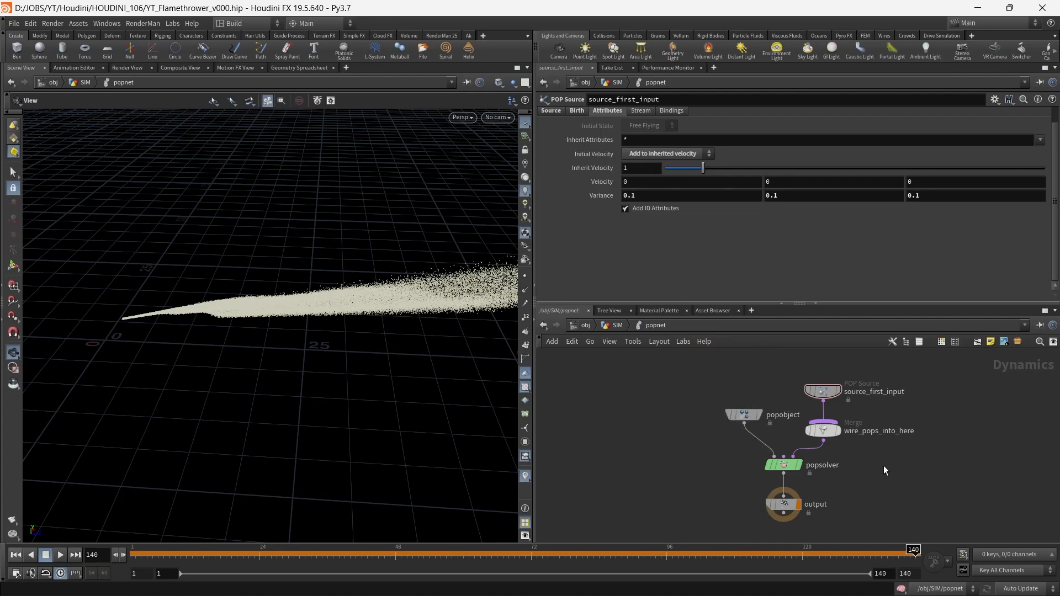
# - Set the popsolver's Time Scale to 4, Min Substeps to 2 and Max Substeps to 4, with CFL Condition at its default
pyautogui.moveTo(889, 466); pyautogui.dragTo(694, 465, button='middle')
pyautogui.click(717, 466)
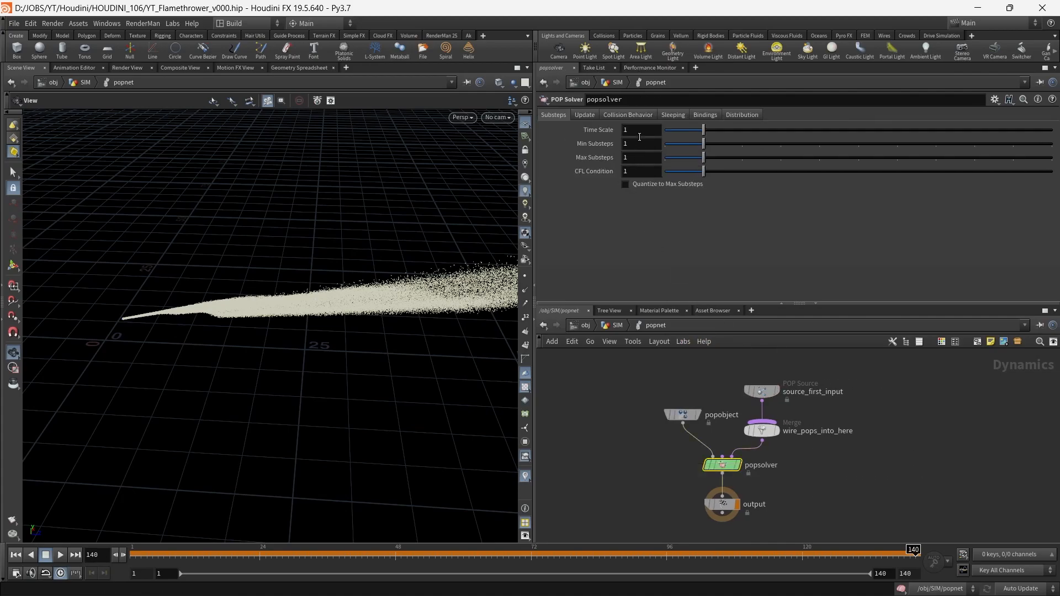
pyautogui.press('Return')
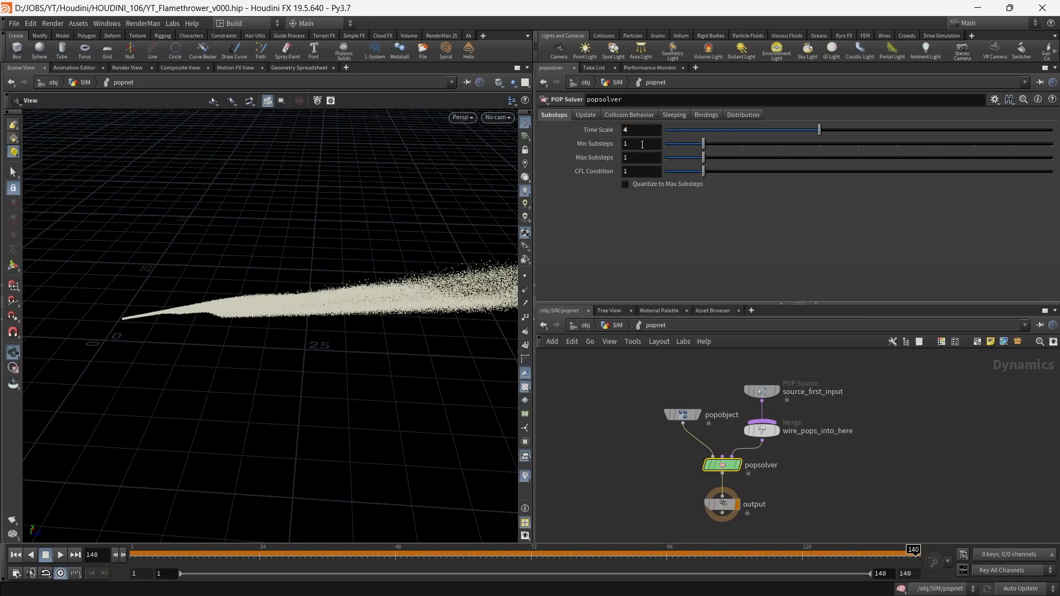
pyautogui.click(644, 145)
pyautogui.write('2')
pyautogui.click(644, 170)
pyautogui.write('4')
pyautogui.click(644, 158)
pyautogui.write('4')
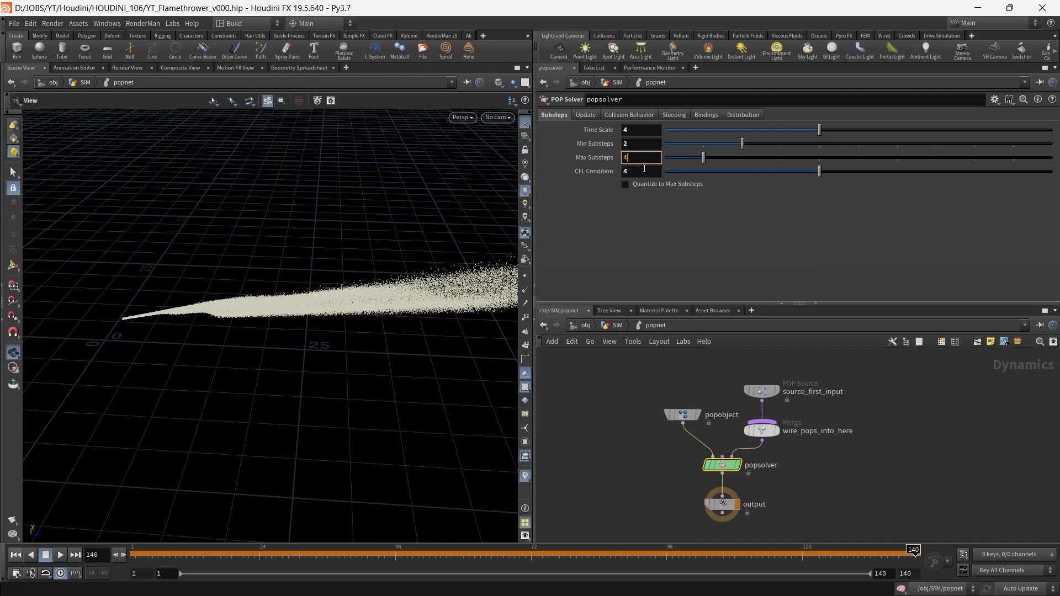
pyautogui.keyDown('ctrl'); pyautogui.middleClick(645, 170); pyautogui.keyUp('ctrl')
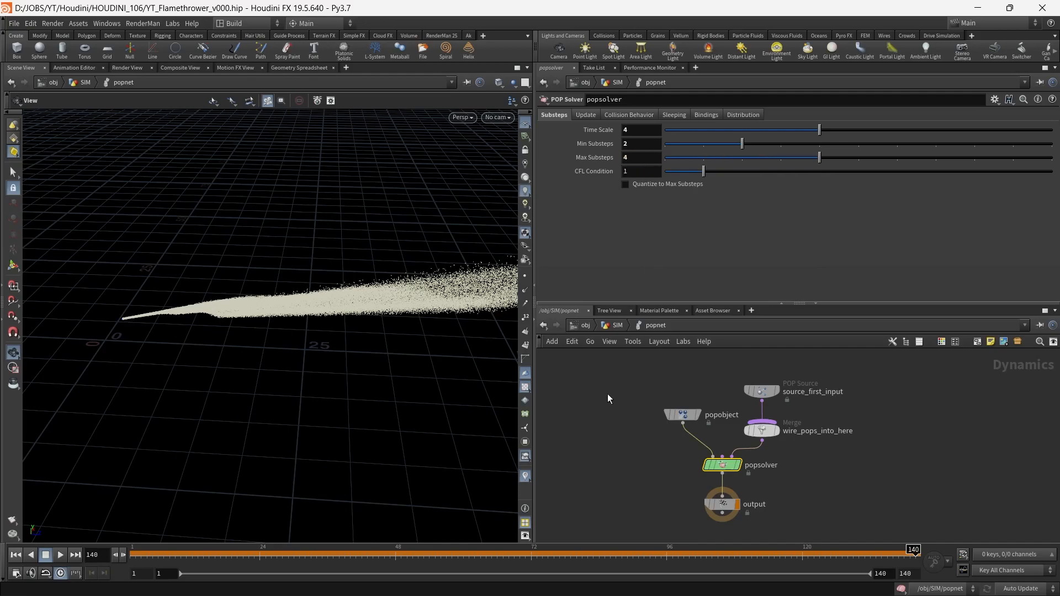
# - Replay the particle simulation from the first frame and examine the stream from a lower side view
pyautogui.click(19, 555)
pyautogui.click(59, 554)
pyautogui.moveTo(215, 378); pyautogui.dragTo(334, 371)
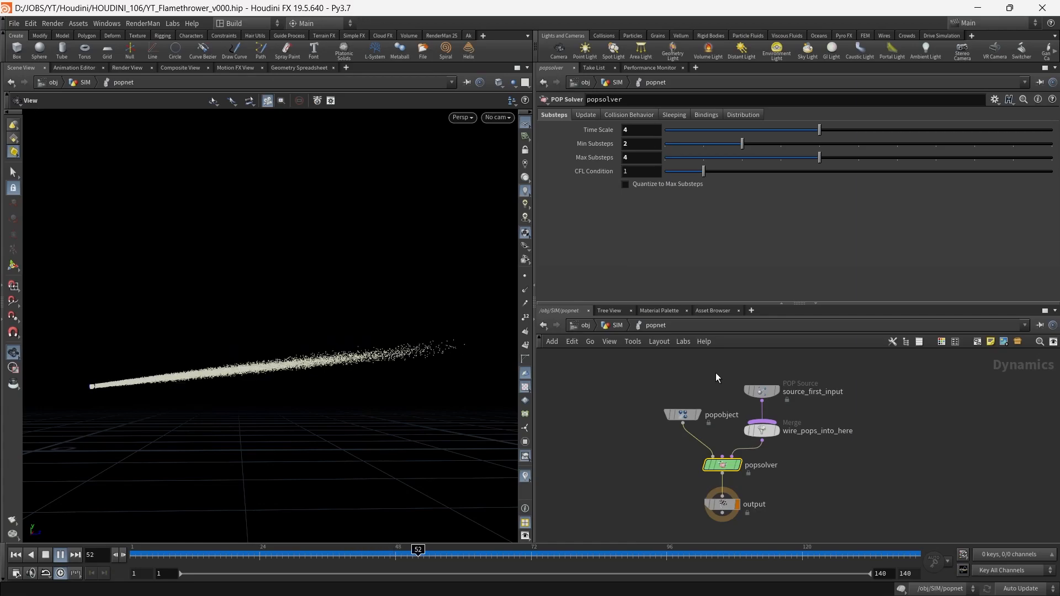
pyautogui.click(761, 391)
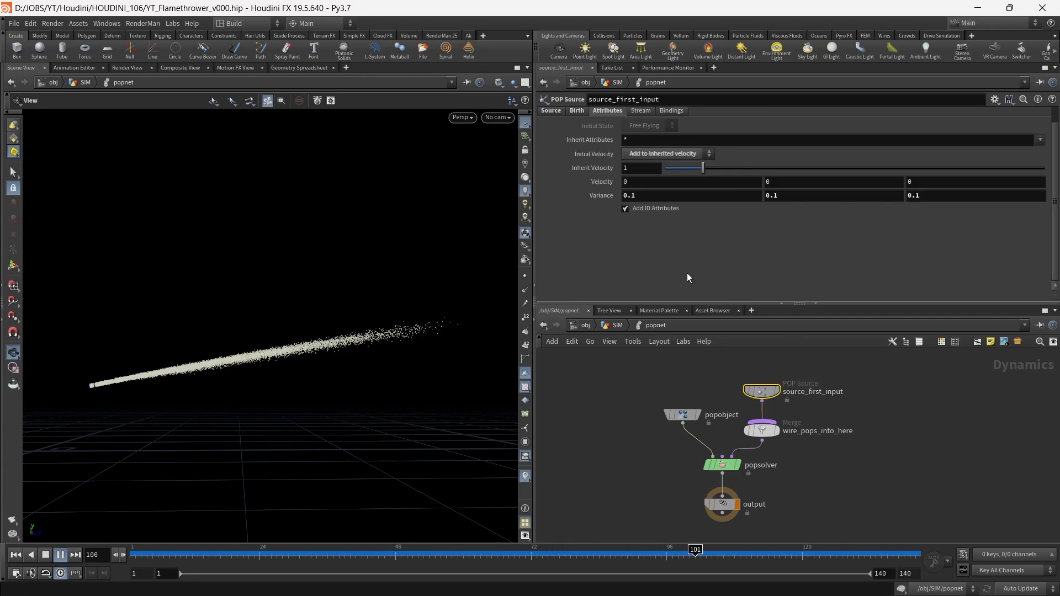
# - Set the popsolver's Time Scale to 3
pyautogui.click(722, 465)
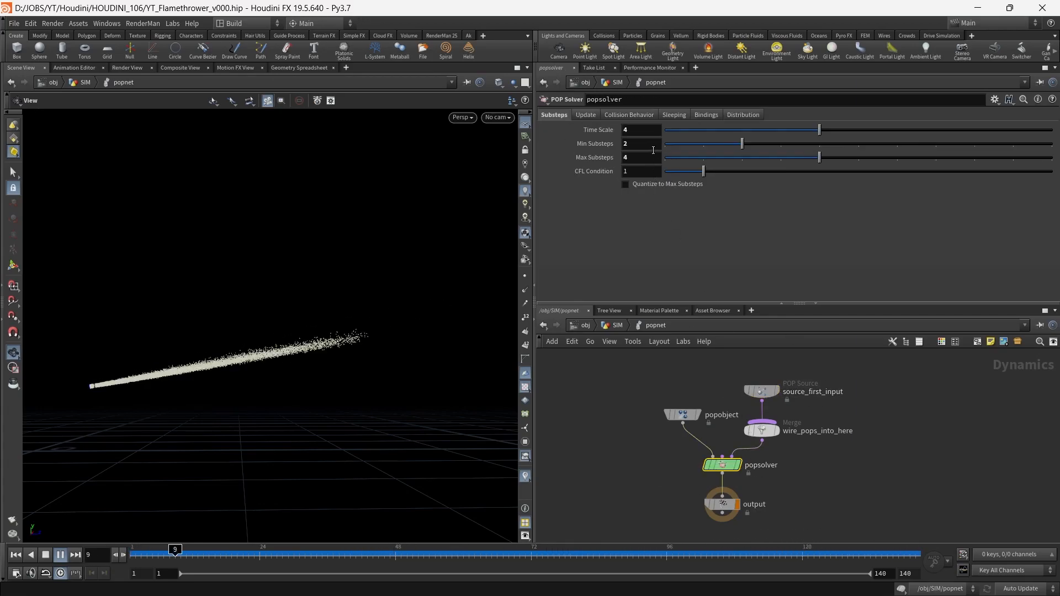
pyautogui.click(647, 128)
pyautogui.press('BackSpace')
pyautogui.write('3')
pyautogui.press('Return')
pyautogui.click(608, 393)
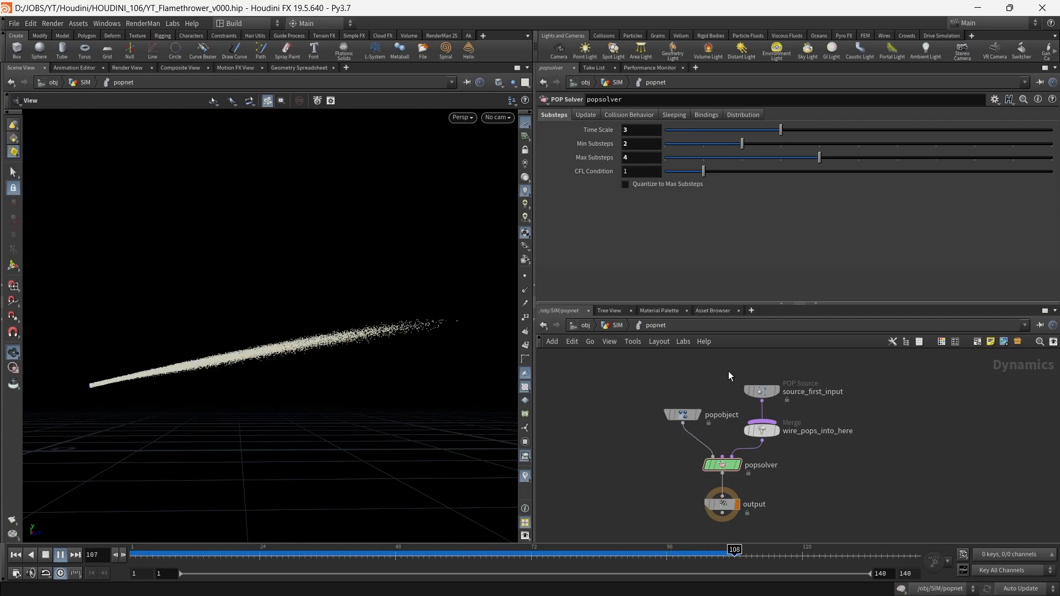
# - Set the particle Life Expectancy of source_first_input to 1.5
pyautogui.click(761, 391)
pyautogui.click(578, 111)
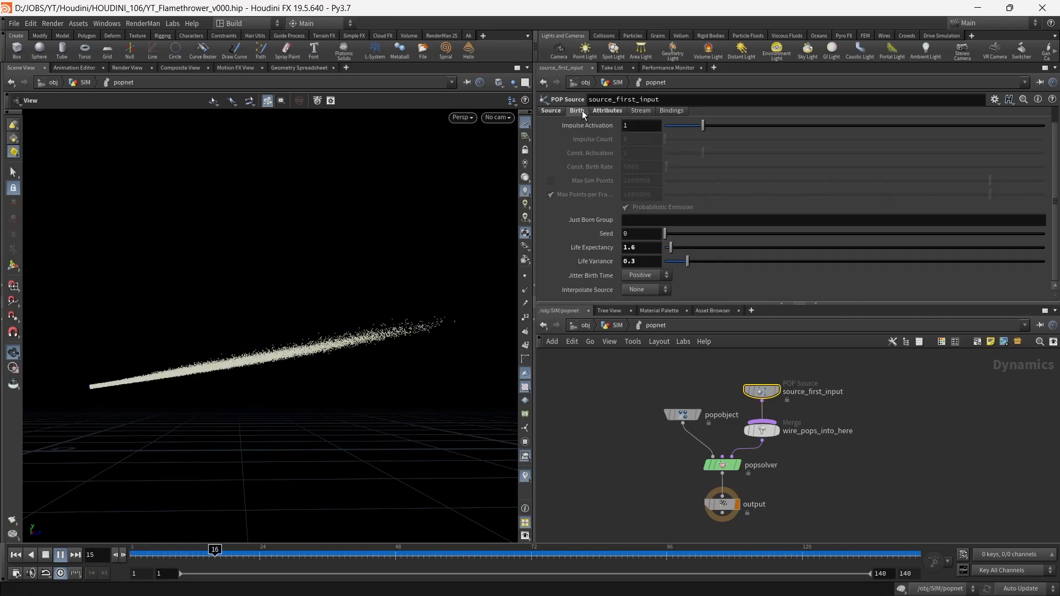
pyautogui.click(643, 247)
pyautogui.press('BackSpace')
pyautogui.write('5')
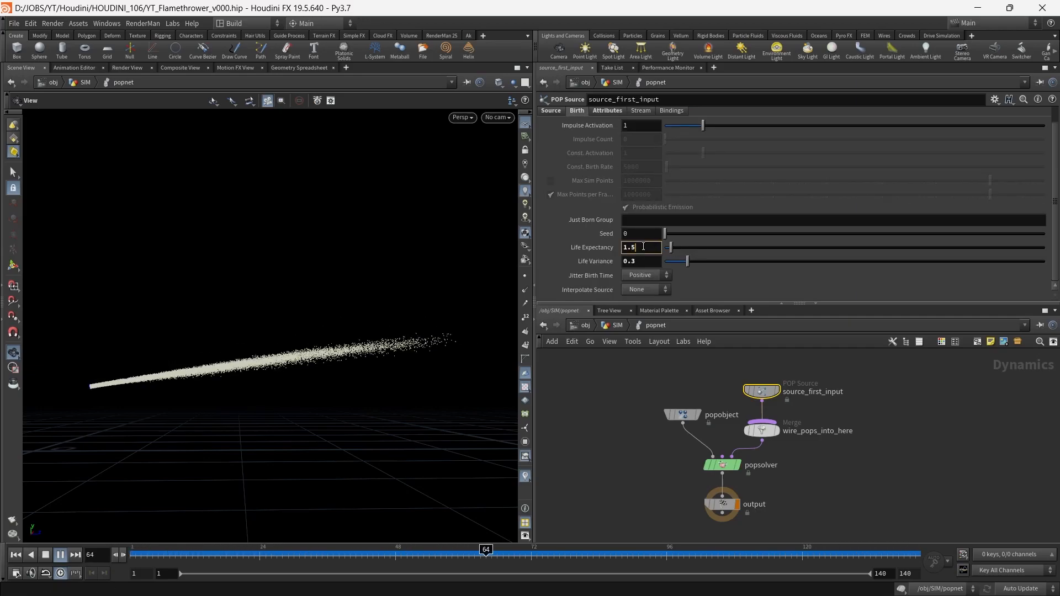
pyautogui.press('Return')
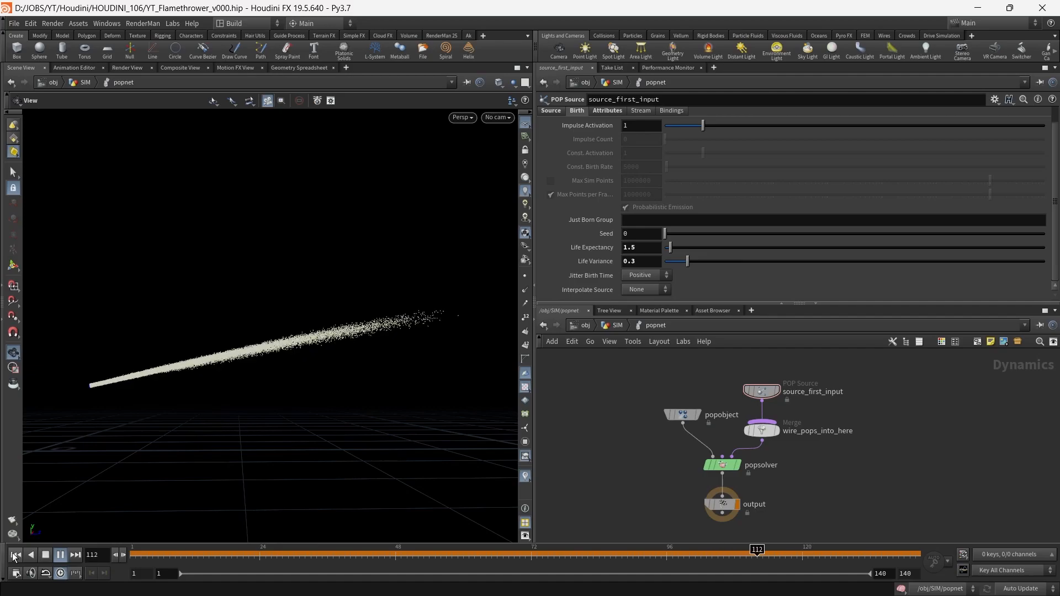
# - Stop the playback, return to the SIM network and rewind the timeline to frame 1
pyautogui.click(46, 554)
pyautogui.click(617, 326)
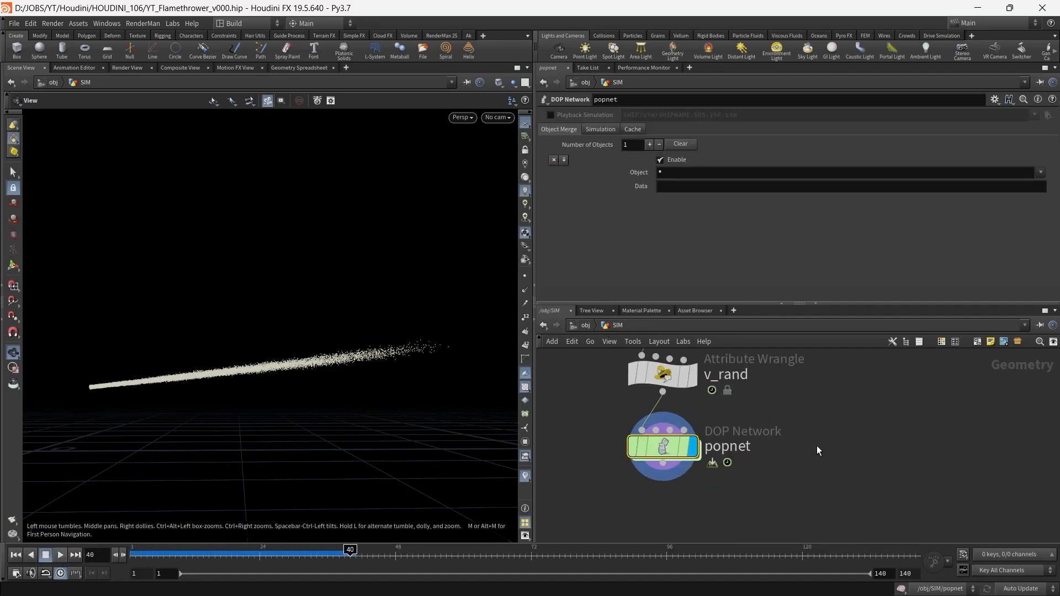
pyautogui.scroll(-3, 817, 445)
pyautogui.moveTo(814, 446); pyautogui.dragTo(800, 405, button='middle')
pyautogui.click(737, 465)
pyautogui.moveTo(358, 381); pyautogui.dragTo(336, 448)
pyautogui.moveTo(347, 551); pyautogui.dragTo(133, 550)
# - Copy the POP object's name from inside popnet and set popnet's Object parameter to popobject
pyautogui.press('Tab')
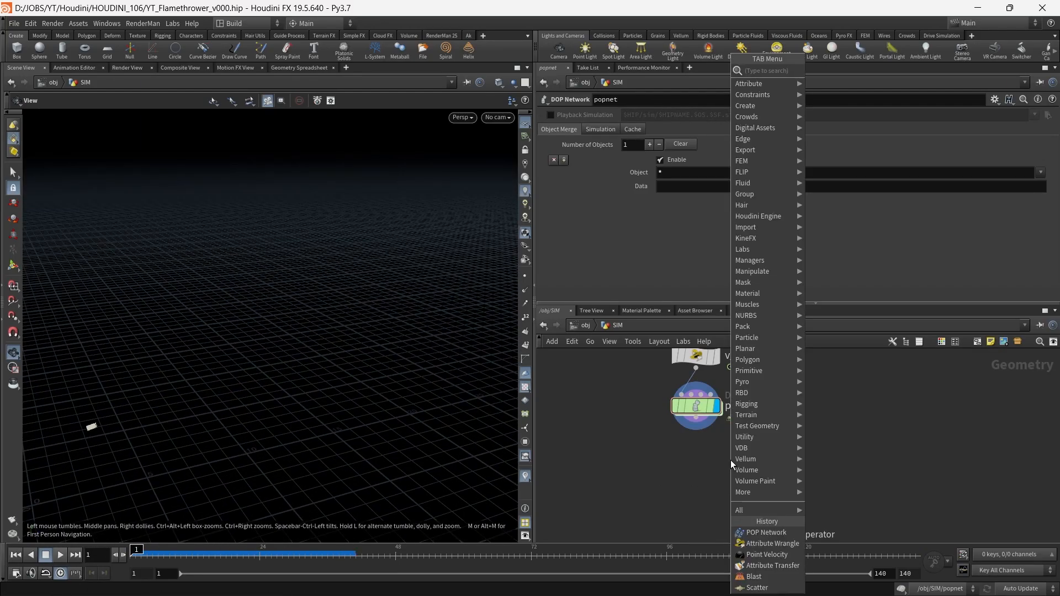
pyautogui.click(640, 461)
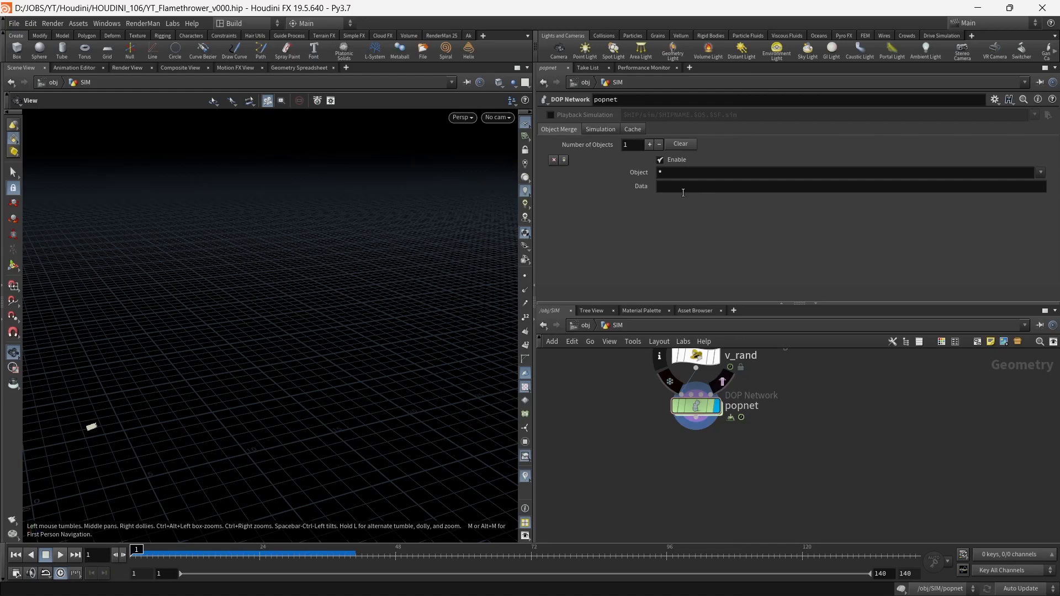
pyautogui.doubleClick(697, 407)
pyautogui.doubleClick(712, 417)
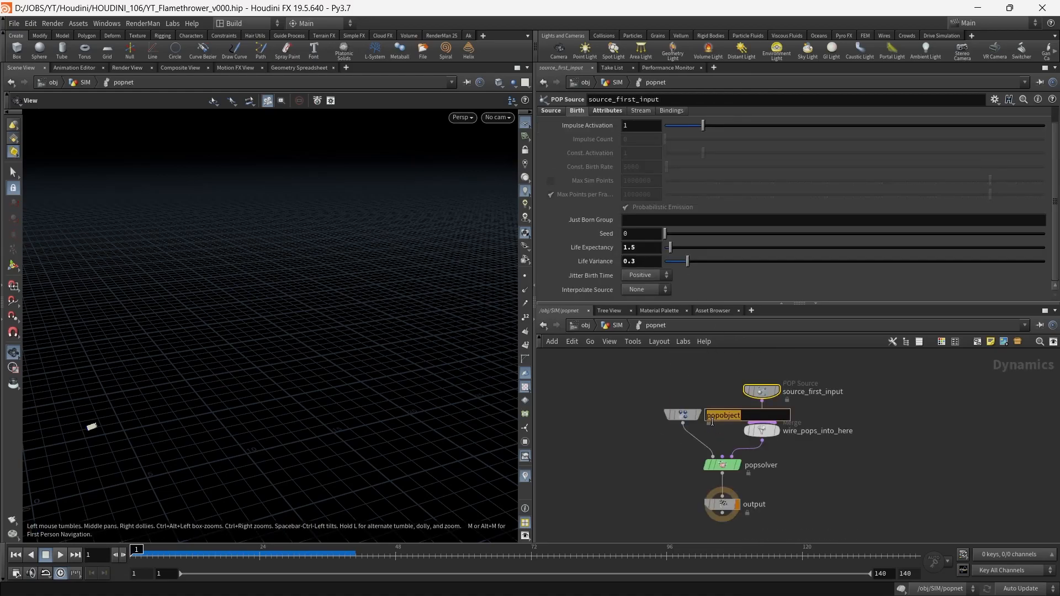
pyautogui.click(620, 325)
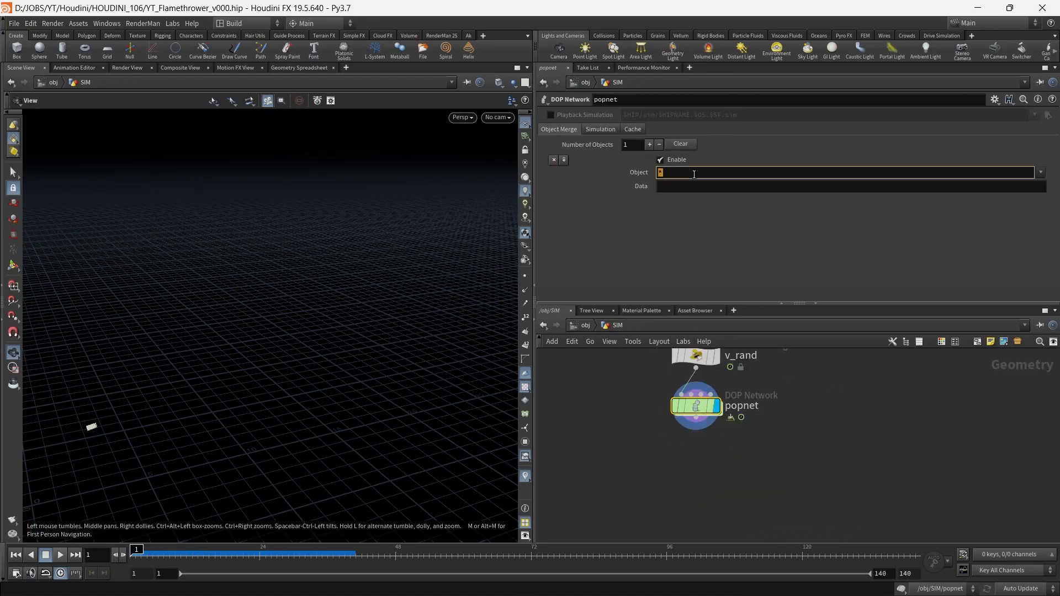
# - Add a Pyro Source node below popnet, wired to its output, and display it
pyautogui.press('Tab')
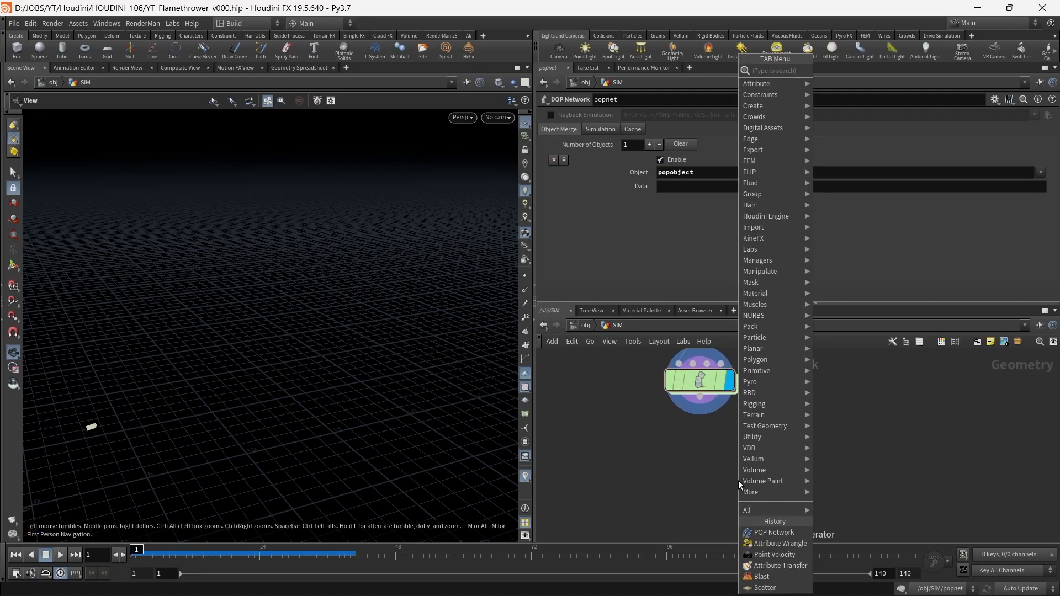
pyautogui.write('pyro')
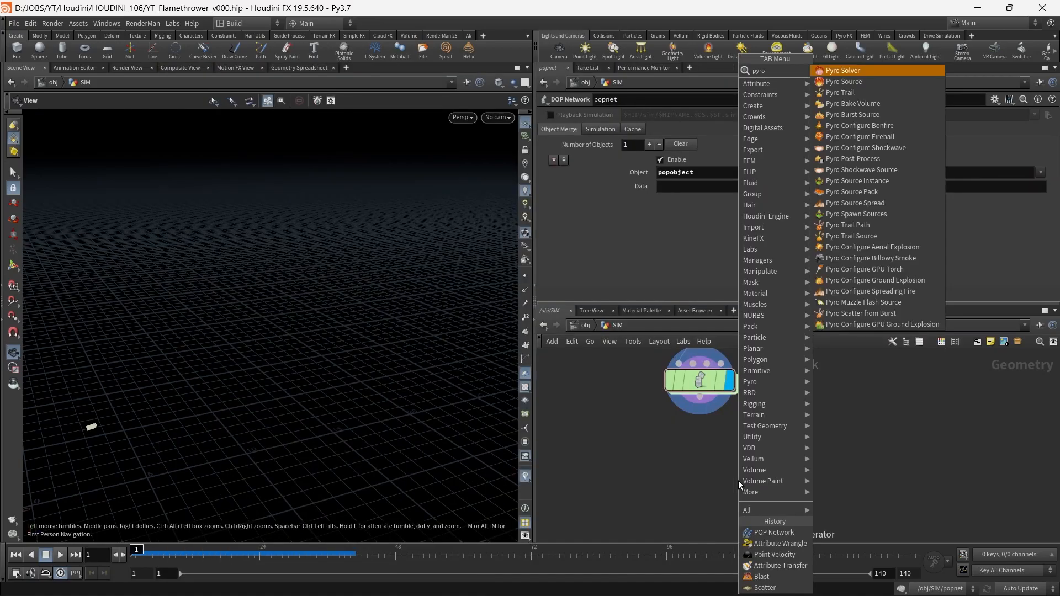
pyautogui.write(' s')
pyautogui.press('Down')
pyautogui.press('Return')
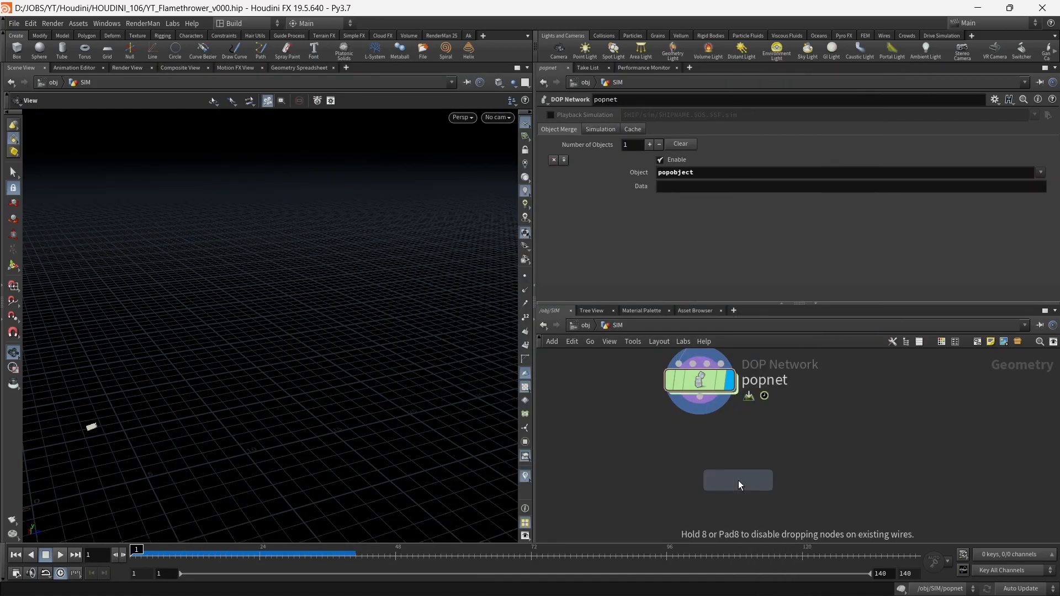
pyautogui.click(715, 448)
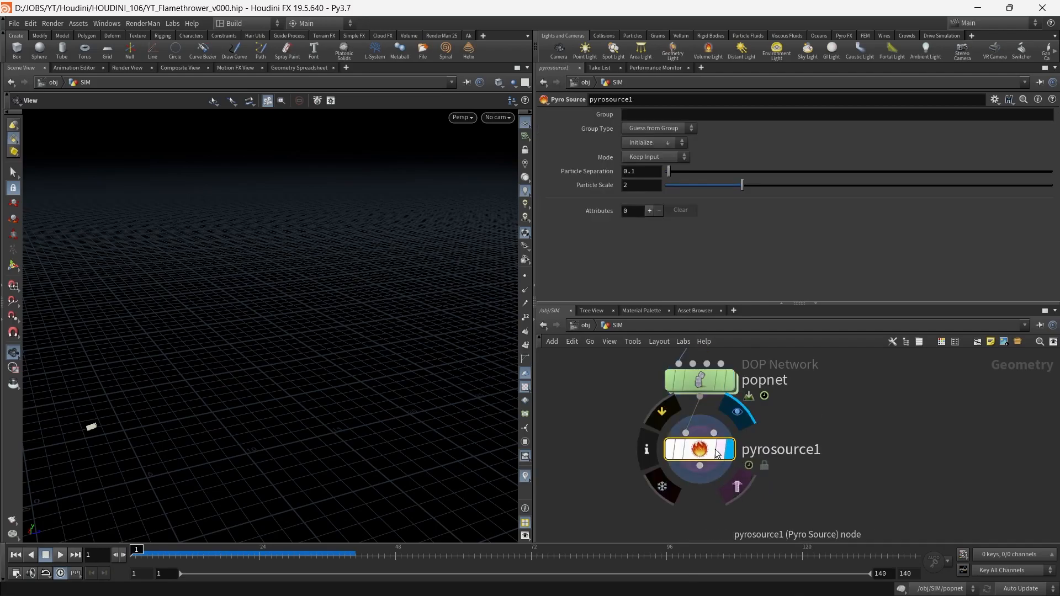
# - Initialize pyrosource1 with the Source Smoke preset and scrub the timeline to check the emitted particles
pyautogui.click(662, 144)
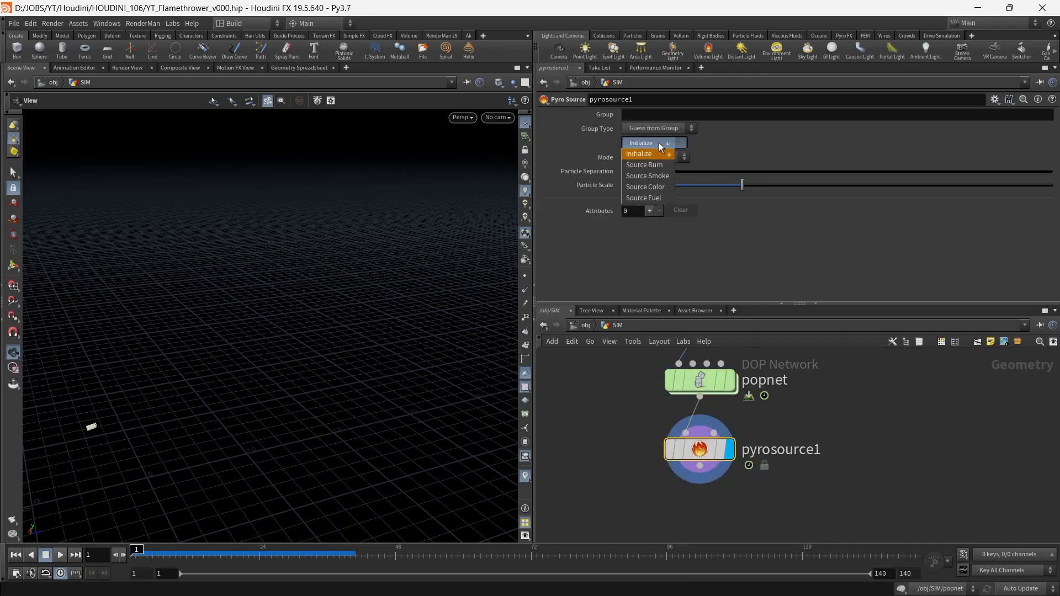
pyautogui.click(665, 177)
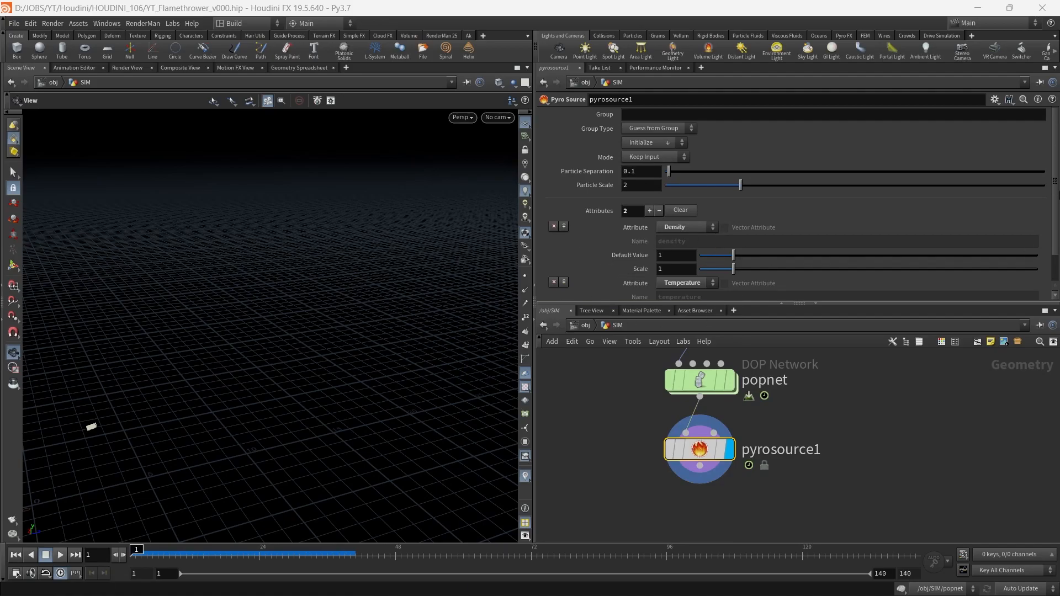
pyautogui.moveTo(1055, 173); pyautogui.dragTo(996, 330)
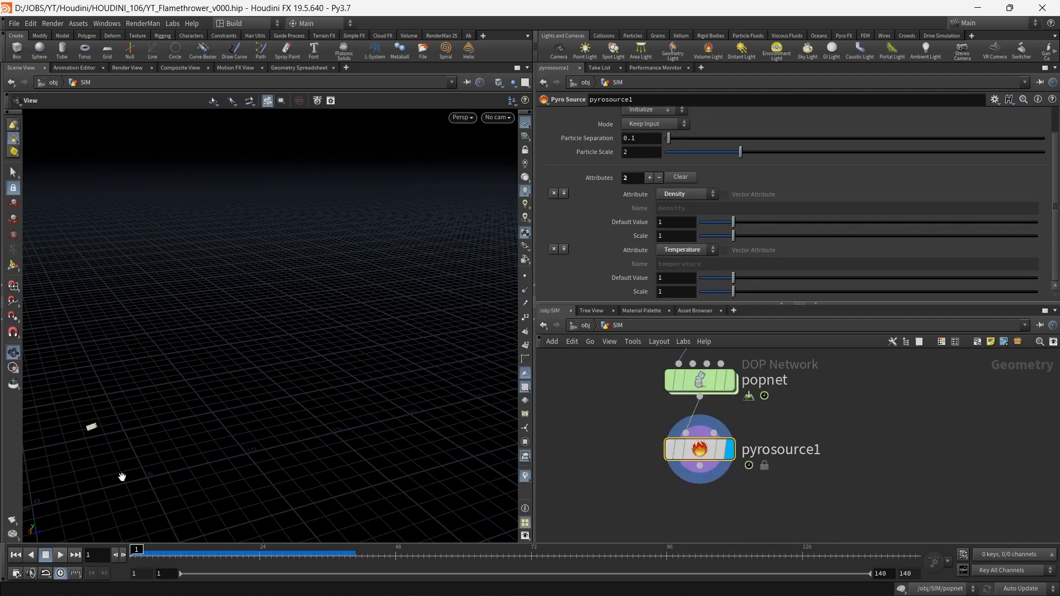
pyautogui.press('Up')
pyautogui.moveTo(360, 522); pyautogui.dragTo(321, 361)
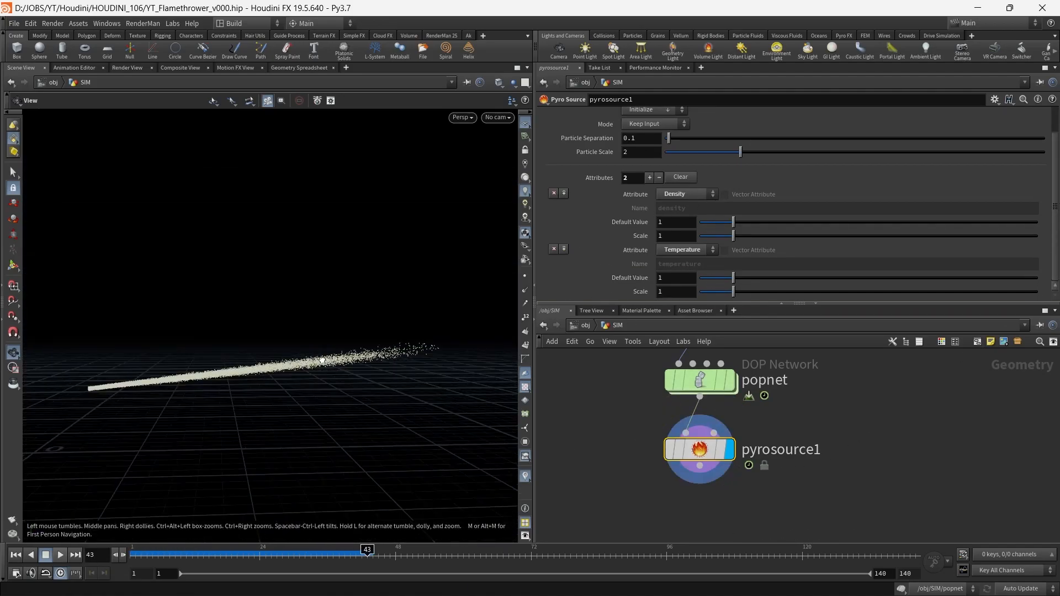
pyautogui.moveTo(395, 334); pyautogui.dragTo(292, 540)
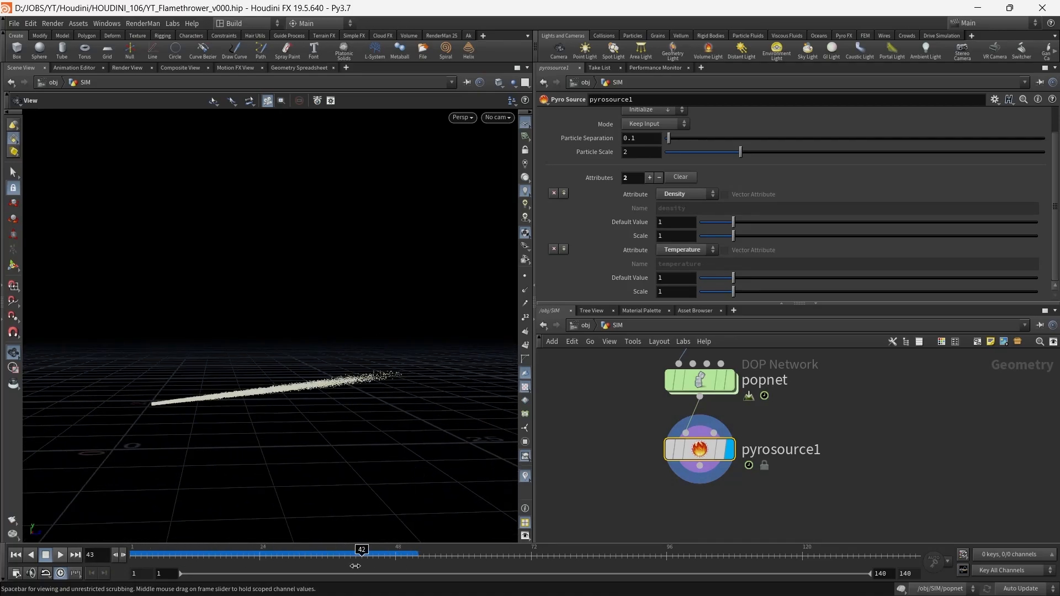
# - Add a Volume Rasterize Attributes node below pyrosource1, wired to its output
pyautogui.moveTo(832, 497); pyautogui.dragTo(834, 434, button='middle')
pyautogui.press('Tab')
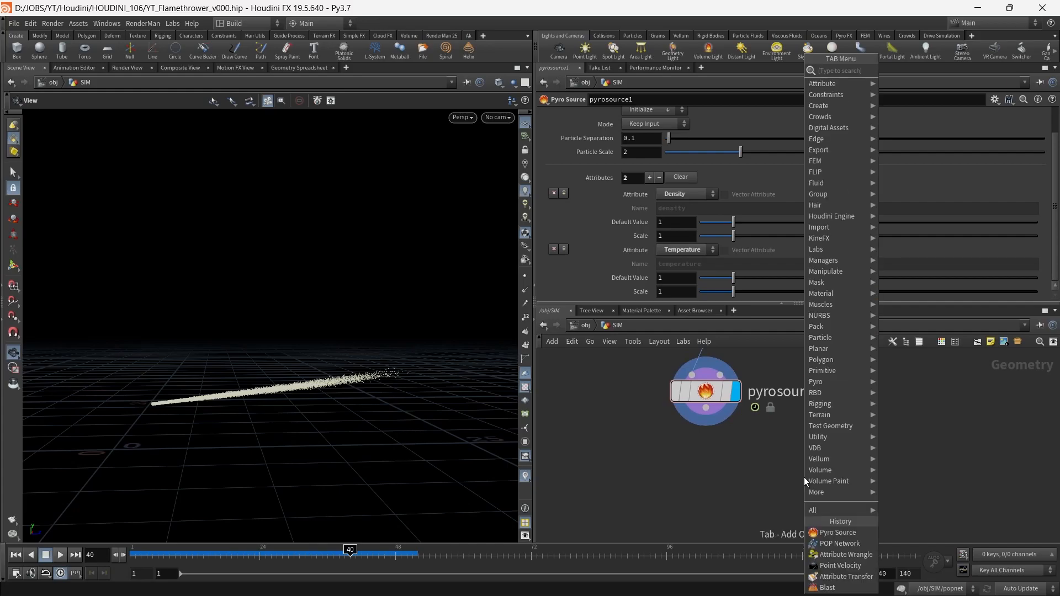
pyautogui.write('volatra')
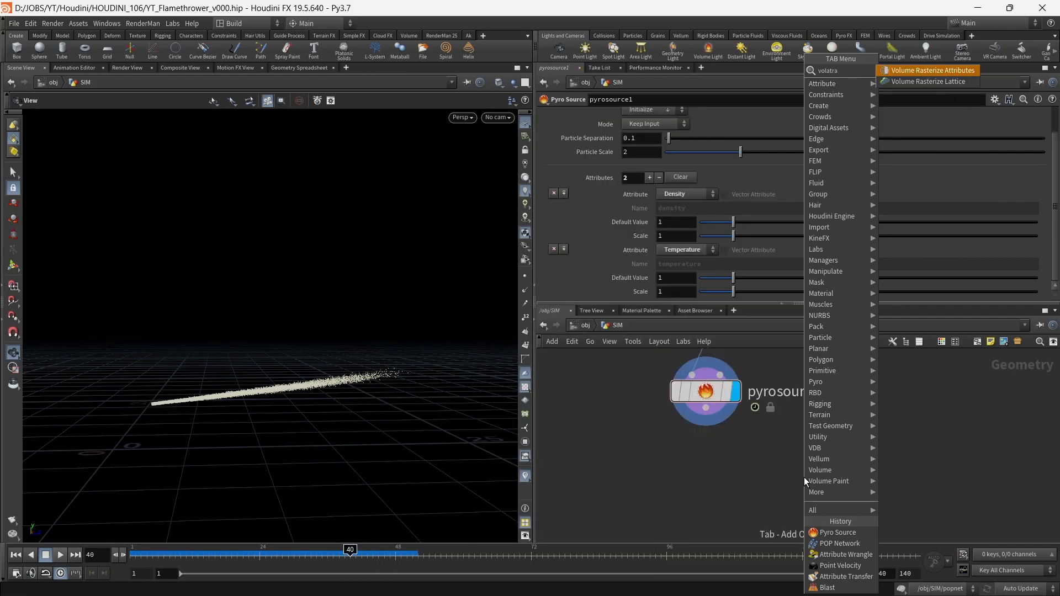
pyautogui.press('Return')
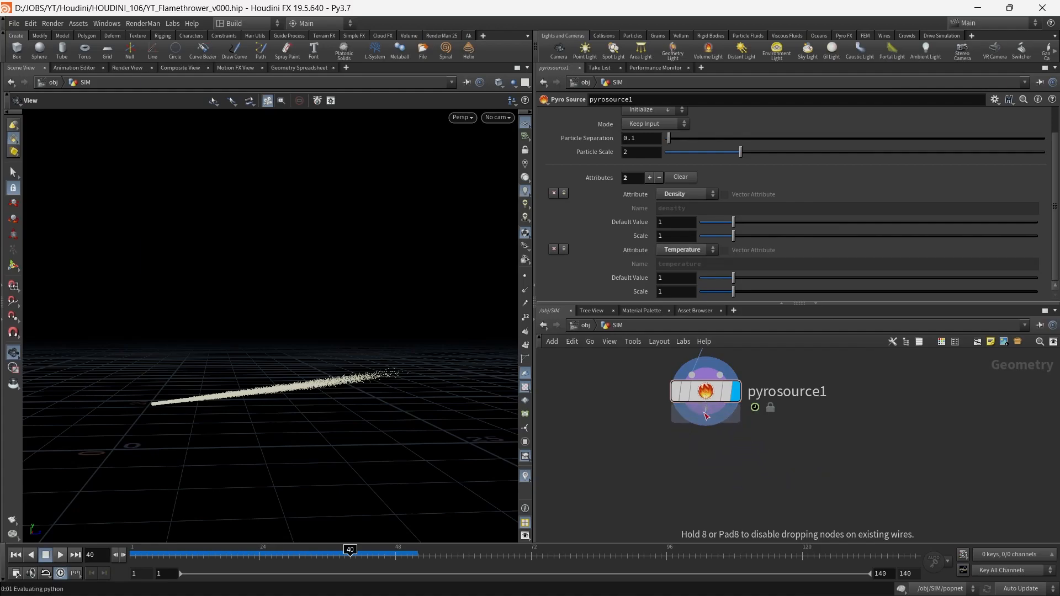
pyautogui.click(705, 460)
pyautogui.moveTo(712, 457); pyautogui.dragTo(704, 514)
pyautogui.moveTo(773, 489); pyautogui.dragTo(770, 442, button='middle')
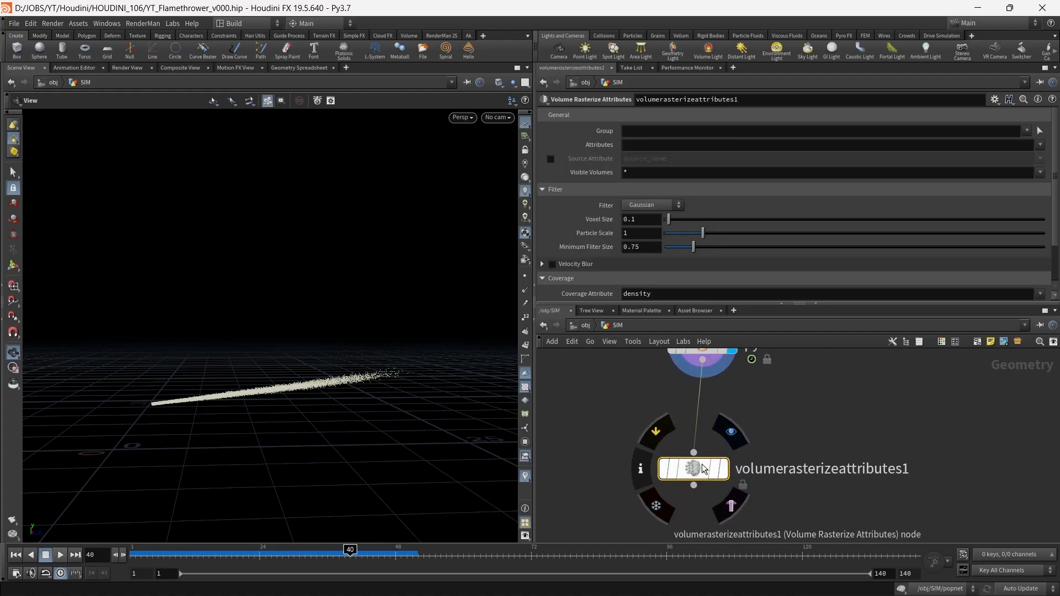
pyautogui.moveTo(705, 468); pyautogui.dragTo(713, 481)
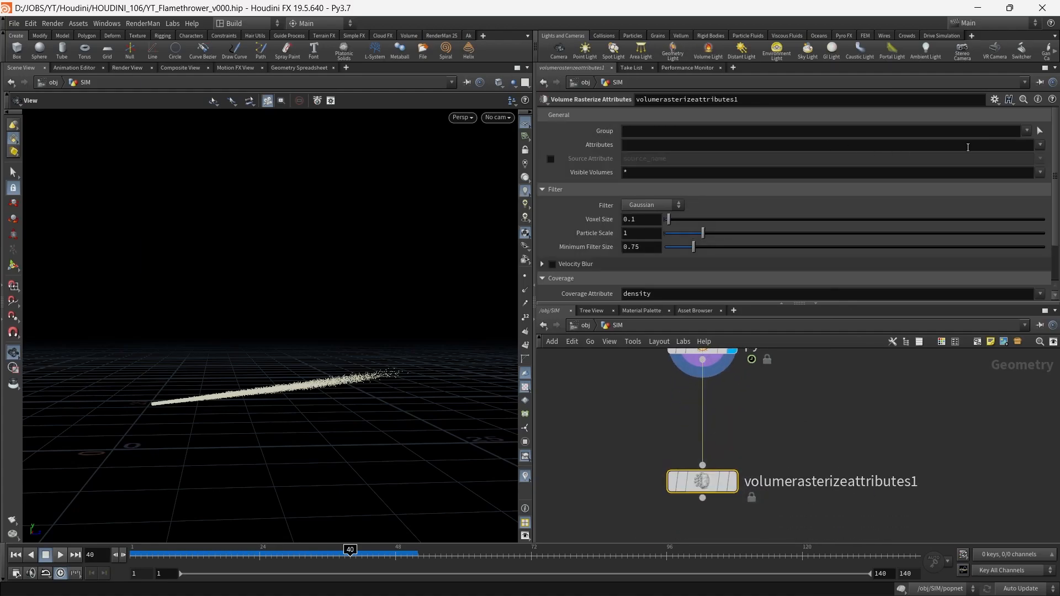
# - Set the Attributes of volumerasterizeattributes1 to density, temperature and v, and display the node
pyautogui.click(1040, 145)
pyautogui.click(1013, 190)
pyautogui.click(1040, 145)
pyautogui.click(1021, 289)
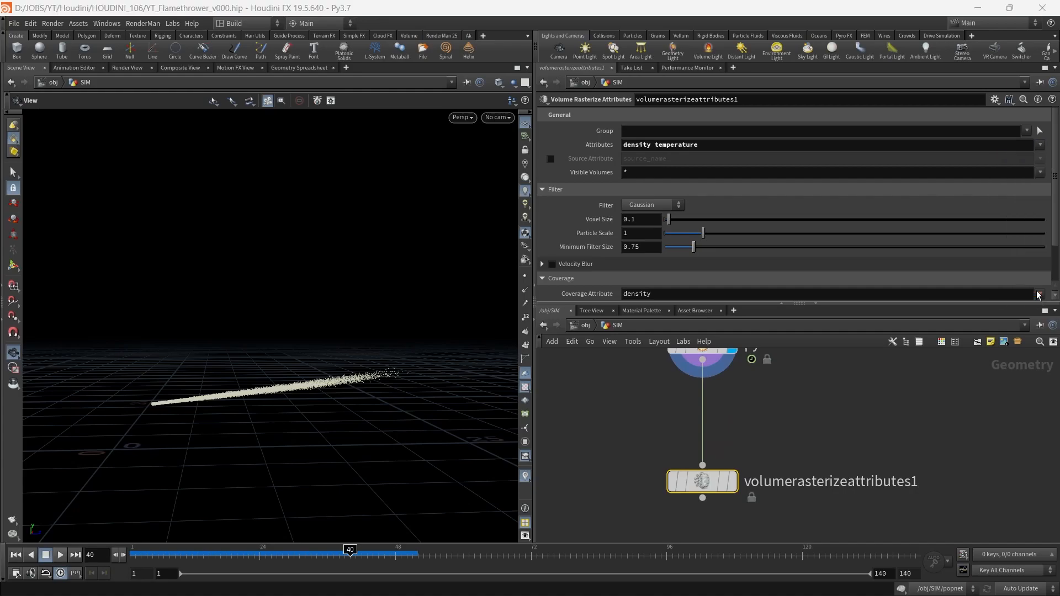
pyautogui.click(1040, 145)
pyautogui.click(1010, 302)
pyautogui.click(732, 481)
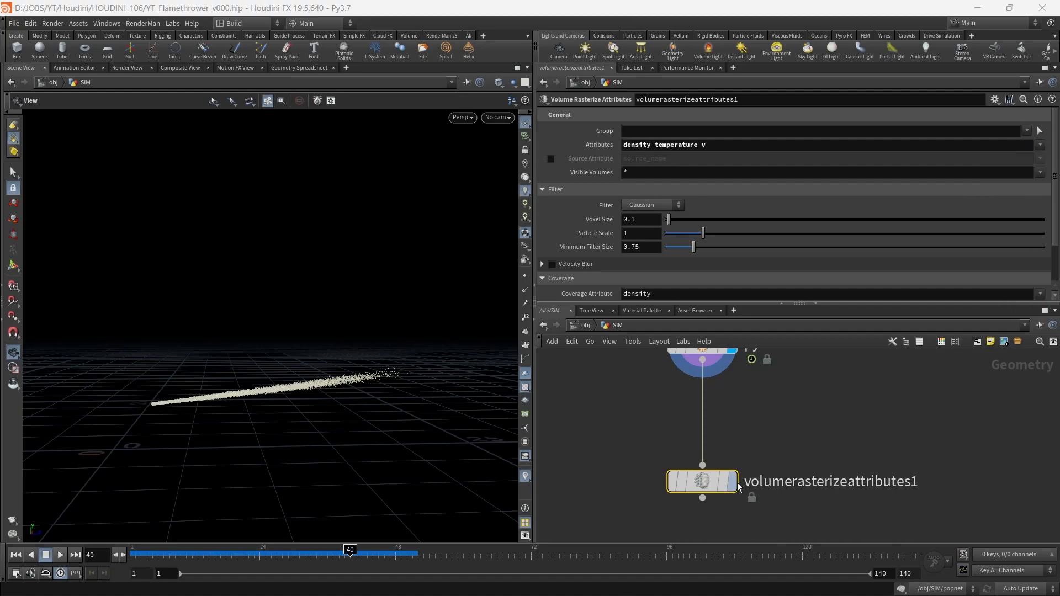
# - Play the animation from the start and scrub through the frames to examine the rasterized volume
pyautogui.click(136, 554)
pyautogui.click(61, 555)
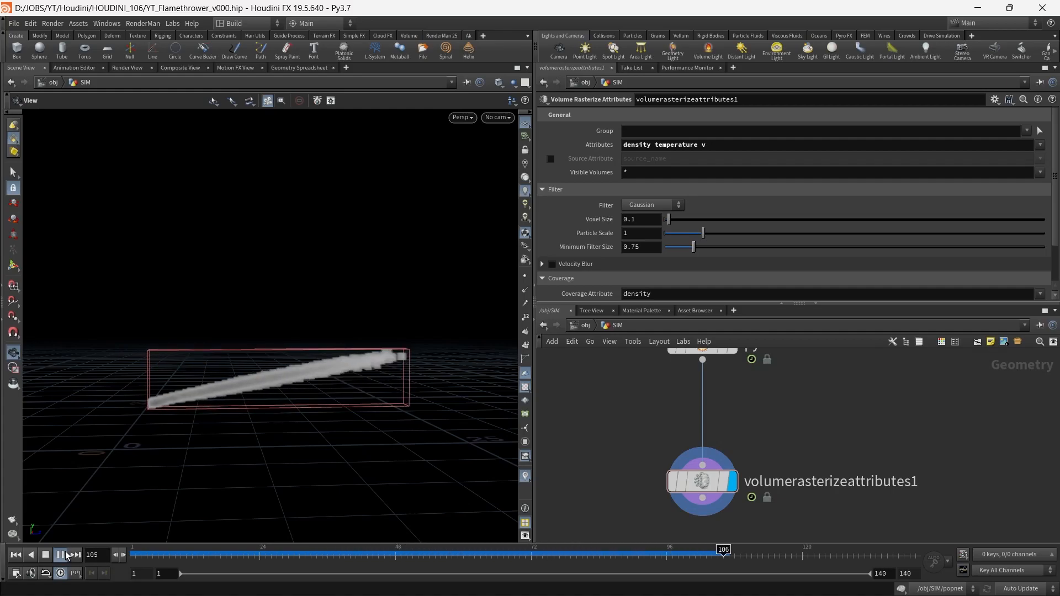
pyautogui.click(65, 556)
pyautogui.moveTo(133, 558); pyautogui.dragTo(559, 558)
pyautogui.moveTo(298, 445); pyautogui.dragTo(253, 442)
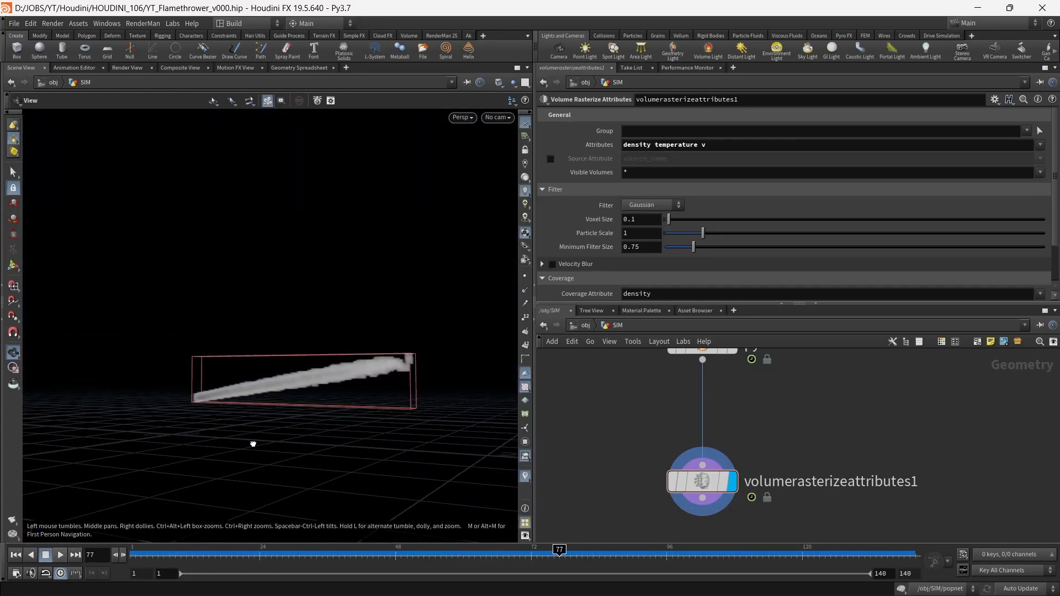
pyautogui.click(158, 551)
pyautogui.moveTo(158, 552); pyautogui.dragTo(356, 557)
pyautogui.click(261, 561)
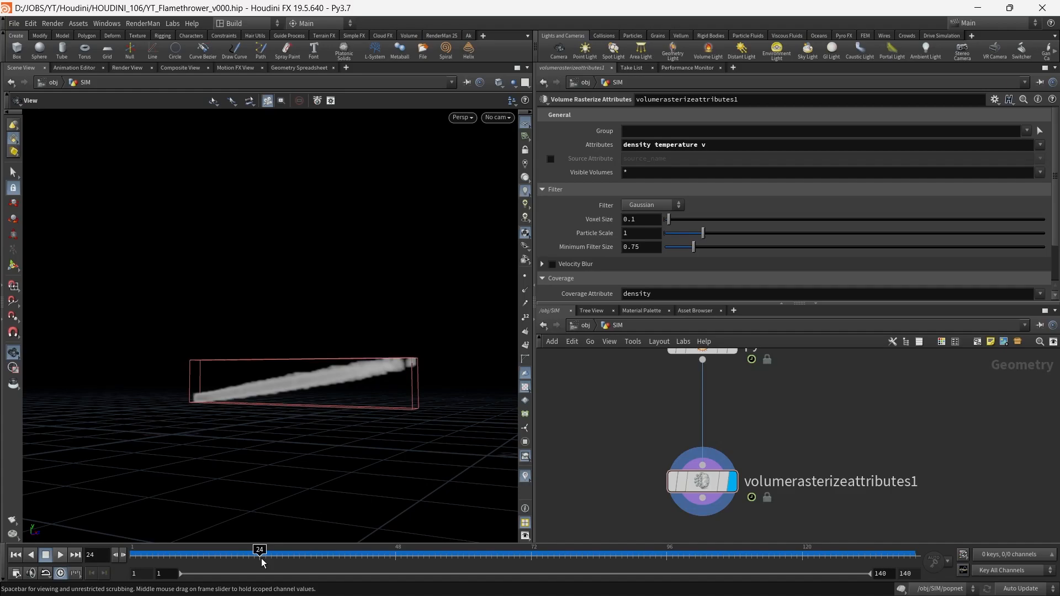
pyautogui.moveTo(260, 554); pyautogui.dragTo(333, 564)
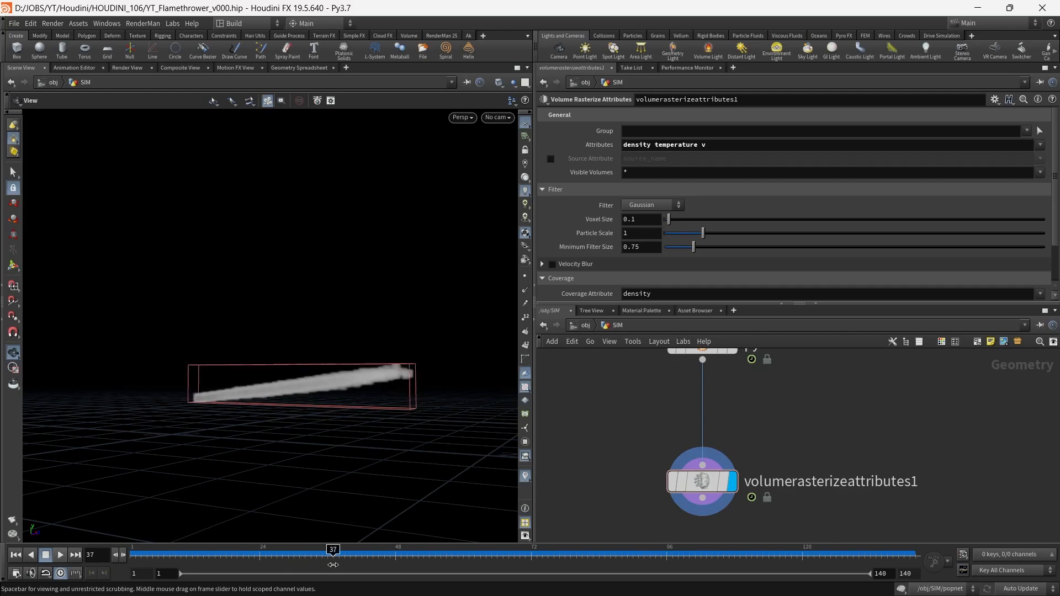
# - Insert an Attribute Noise node on the wire between pyrosource1 and volumerasterizeattributes1
pyautogui.scroll(-3, 663, 469)
pyautogui.moveTo(690, 482); pyautogui.dragTo(715, 447)
pyautogui.click(690, 406)
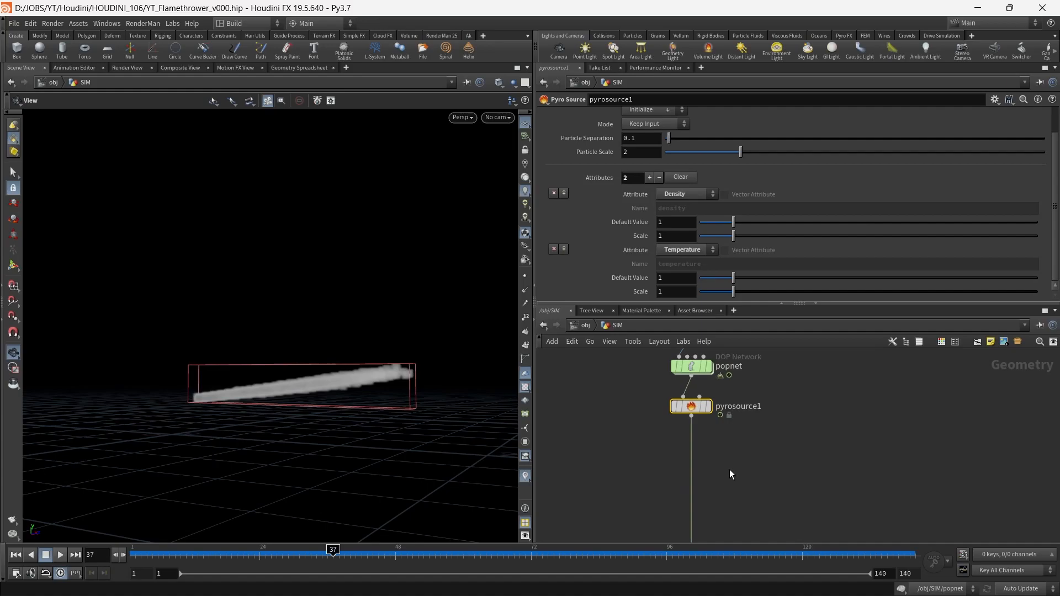
pyautogui.scroll(2, 748, 452)
pyautogui.press('Tab')
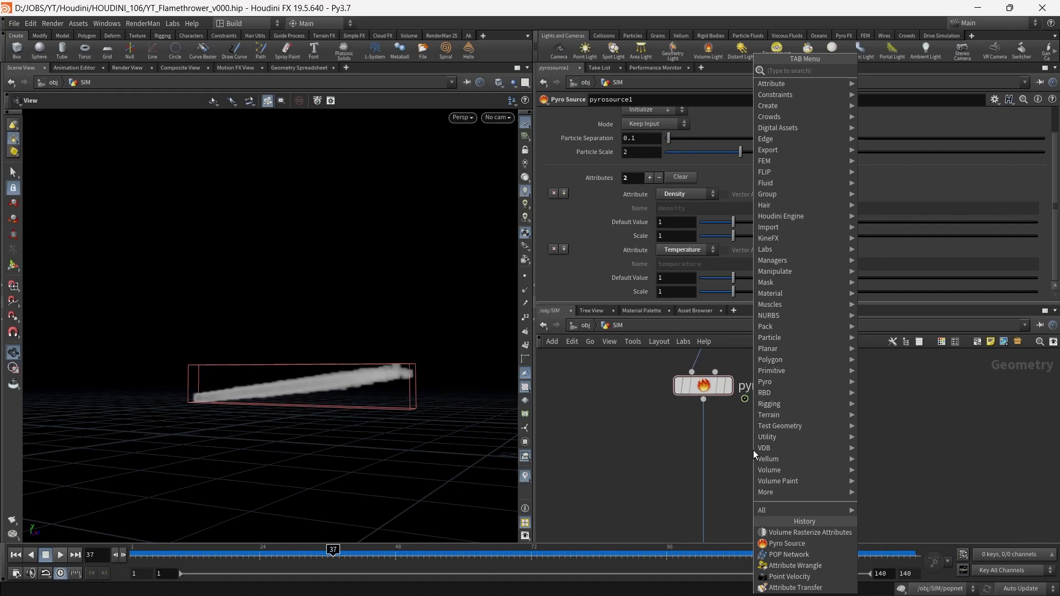
pyautogui.write('atno')
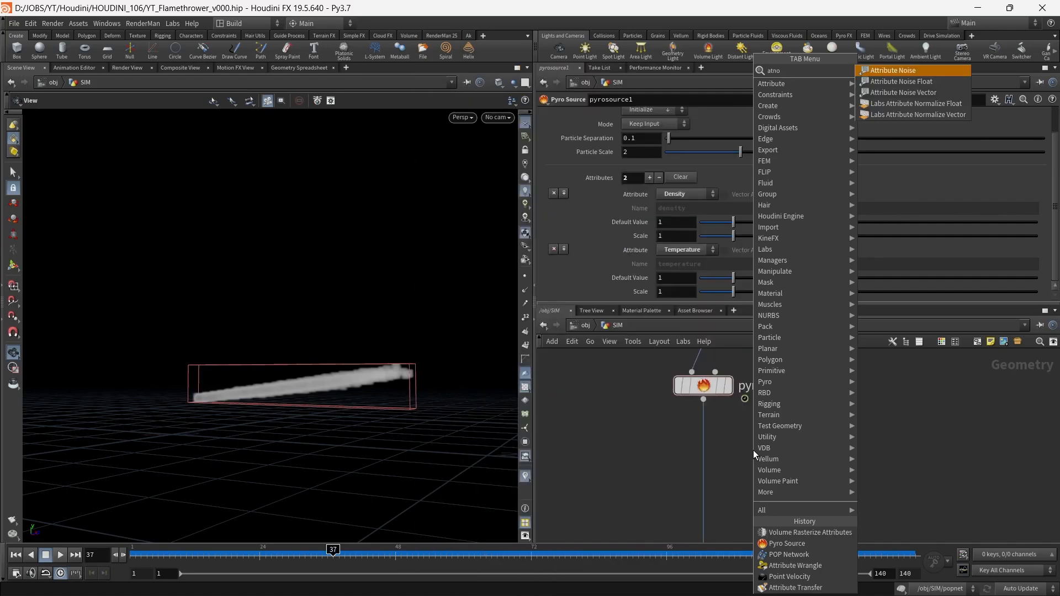
pyautogui.press('Return')
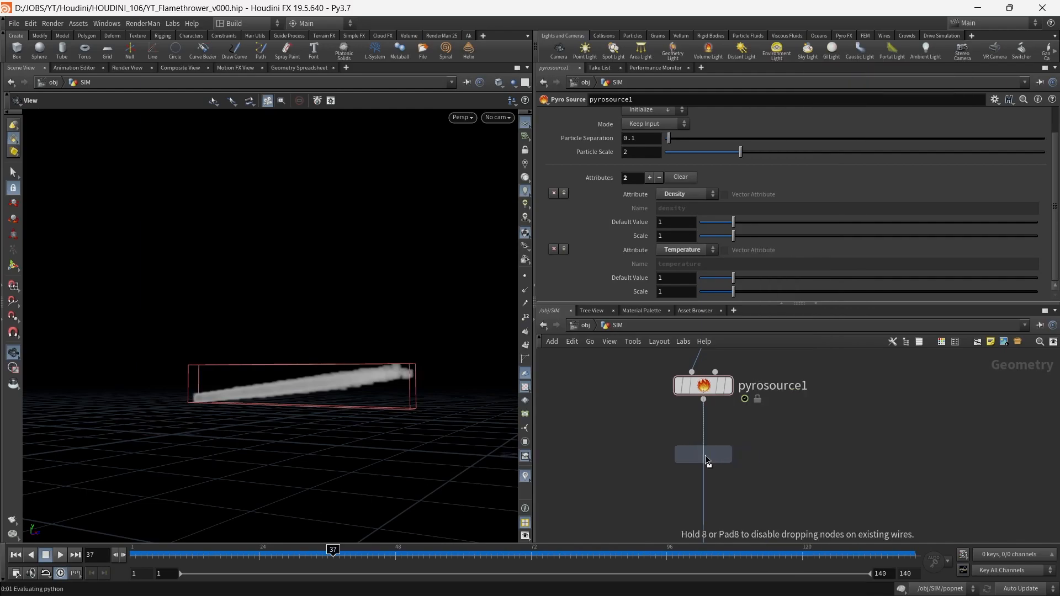
pyautogui.click(704, 455)
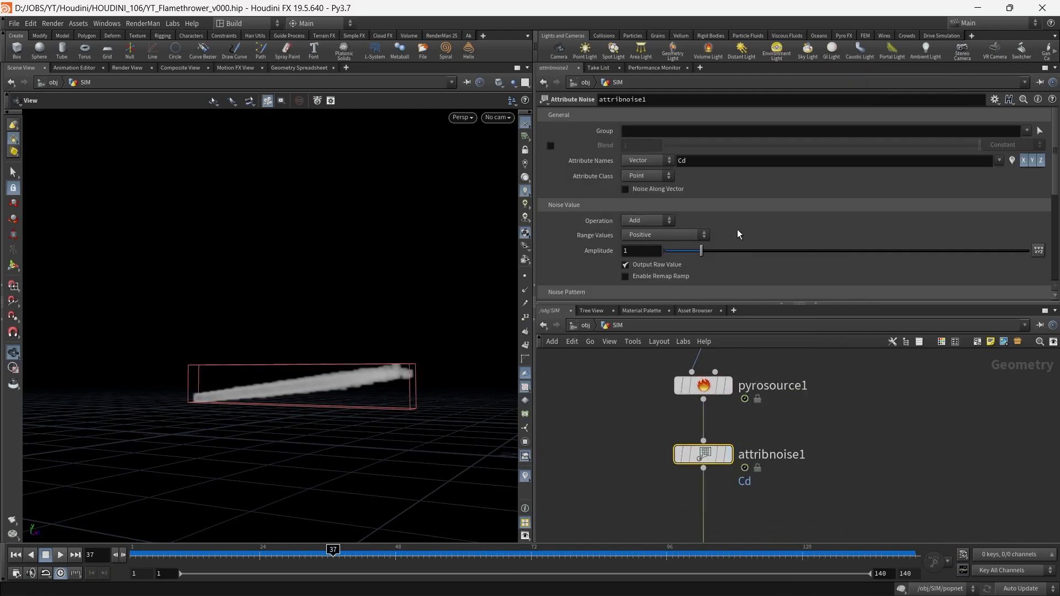
# - Set attribnoise1 to affect the Float attribute temperature, then display the node and its attribute visualization
pyautogui.click(648, 159)
pyautogui.click(634, 171)
pyautogui.click(717, 161)
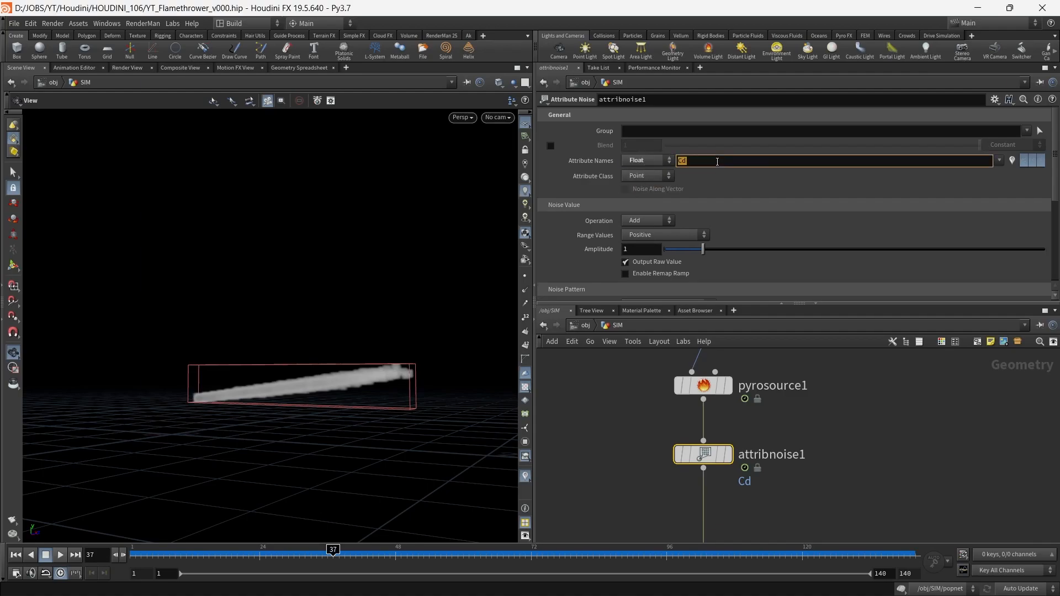
pyautogui.click(999, 161)
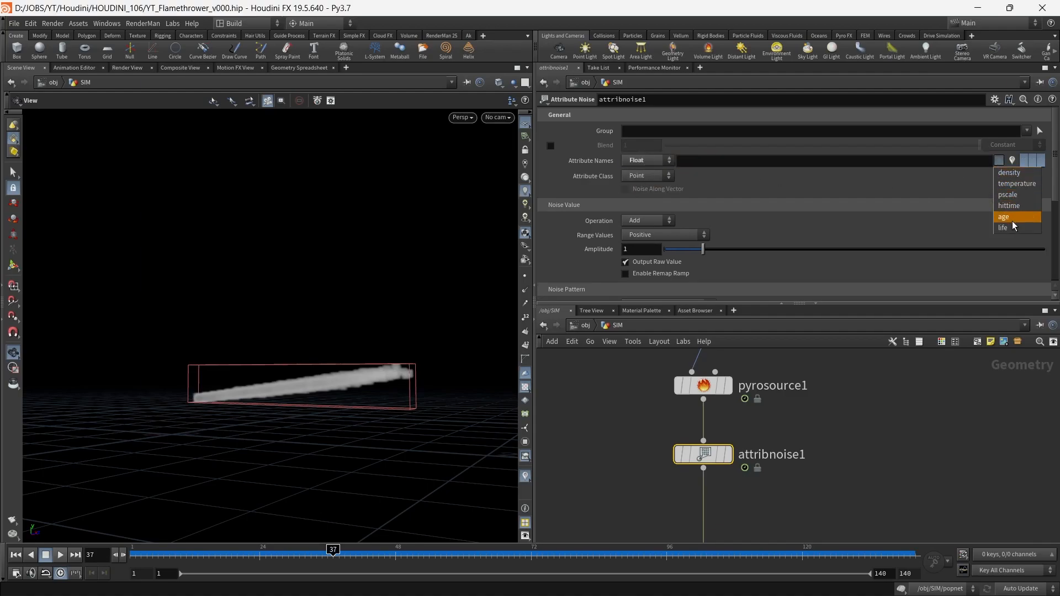
pyautogui.click(1018, 186)
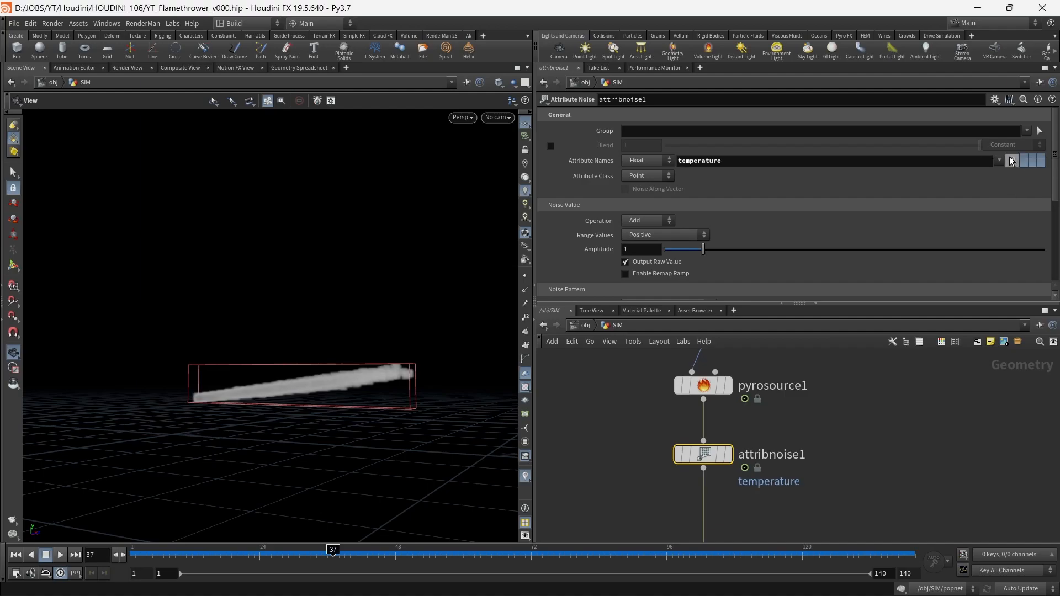
pyautogui.click(728, 454)
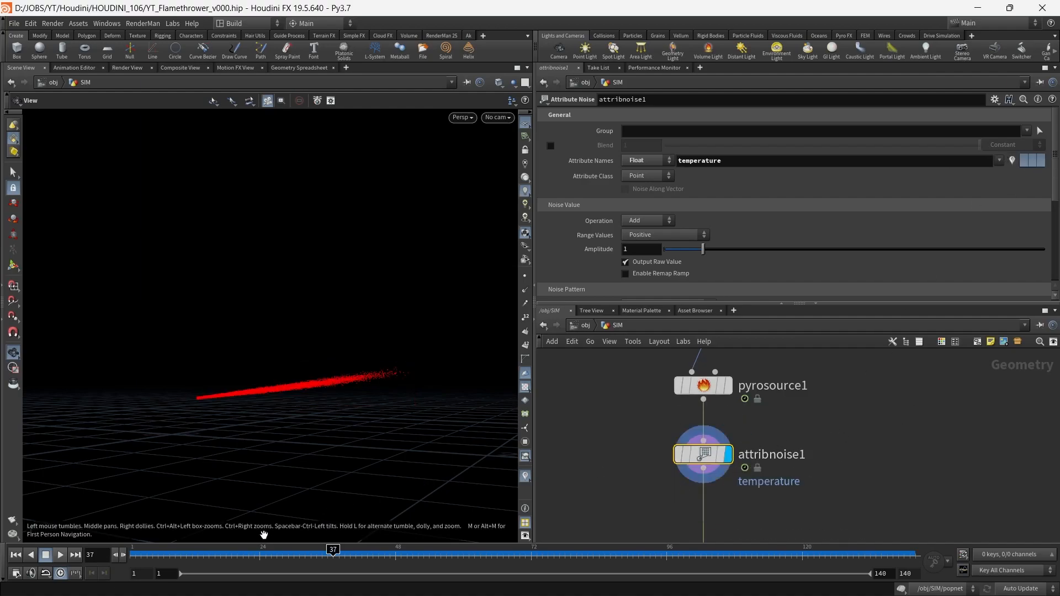
pyautogui.moveTo(240, 554); pyautogui.dragTo(491, 554)
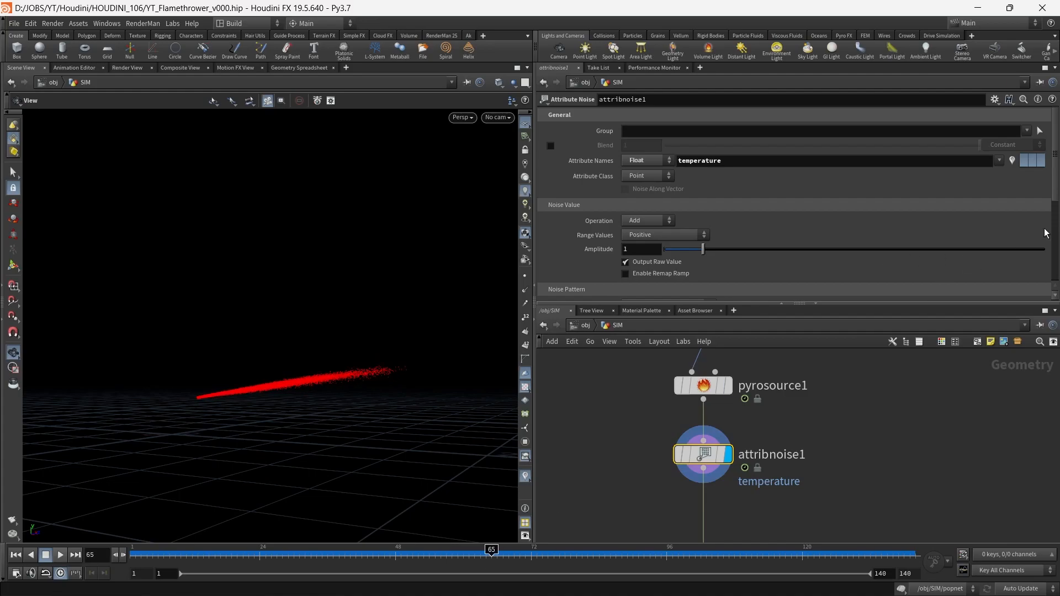
pyautogui.click(1011, 164)
pyautogui.click(1012, 165)
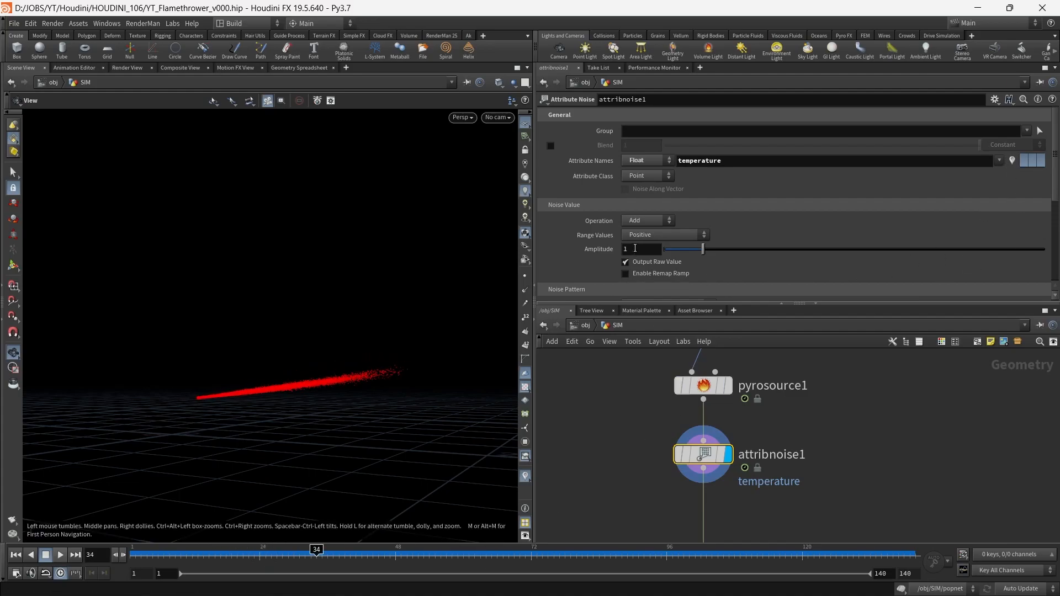
# - Set the noise Range Values to Zero Centered and scrub the timeline to check the temperature variation
pyautogui.click(651, 234)
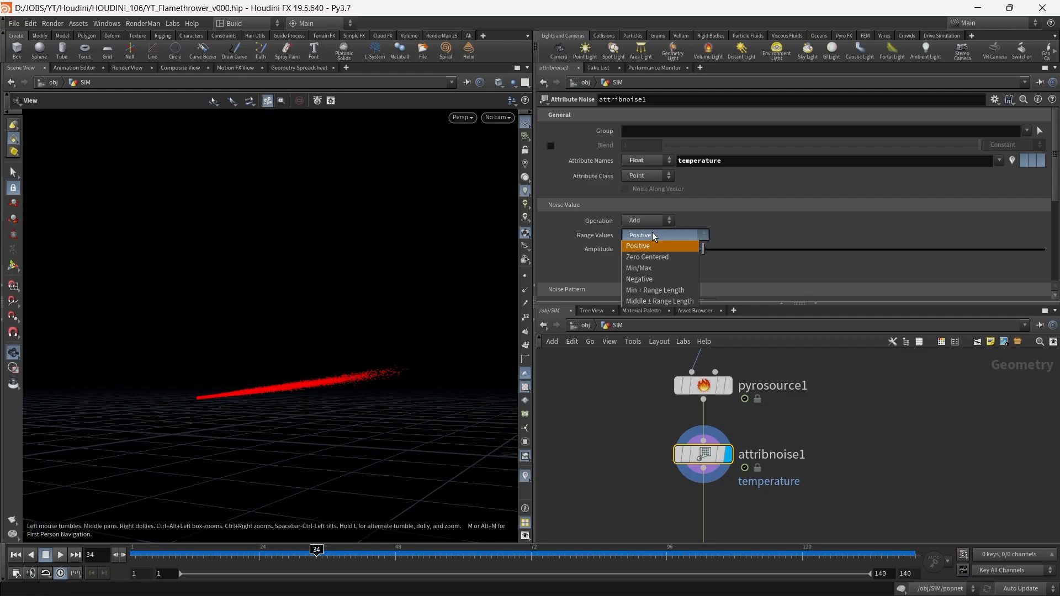
pyautogui.click(669, 257)
pyautogui.click(203, 551)
pyautogui.moveTo(220, 551)
pyautogui.mouseDown()
pyautogui.moveTo(718, 551)
pyautogui.moveTo(210, 550)
pyautogui.moveTo(734, 551)
pyautogui.mouseUp()
# - Try animating the noise with a Pulse Duration of 0.13, scrub the timeline, and turn Animate Noise back off
pyautogui.scroll(-5, 1059, 209)
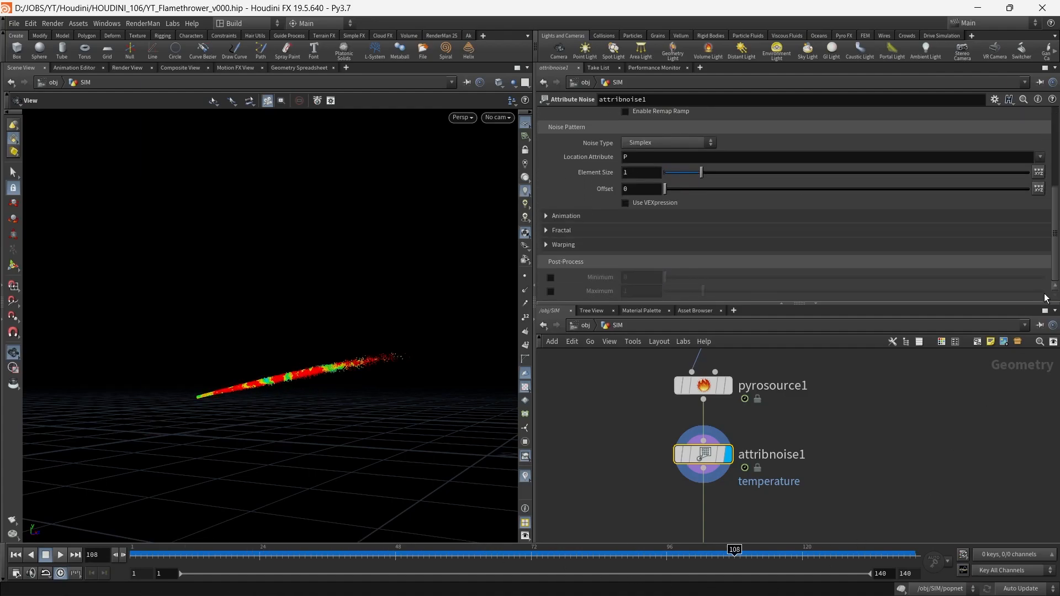
pyautogui.click(564, 216)
pyautogui.click(629, 230)
pyautogui.moveTo(310, 550); pyautogui.dragTo(643, 550)
pyautogui.moveTo(702, 243); pyautogui.dragTo(669, 243)
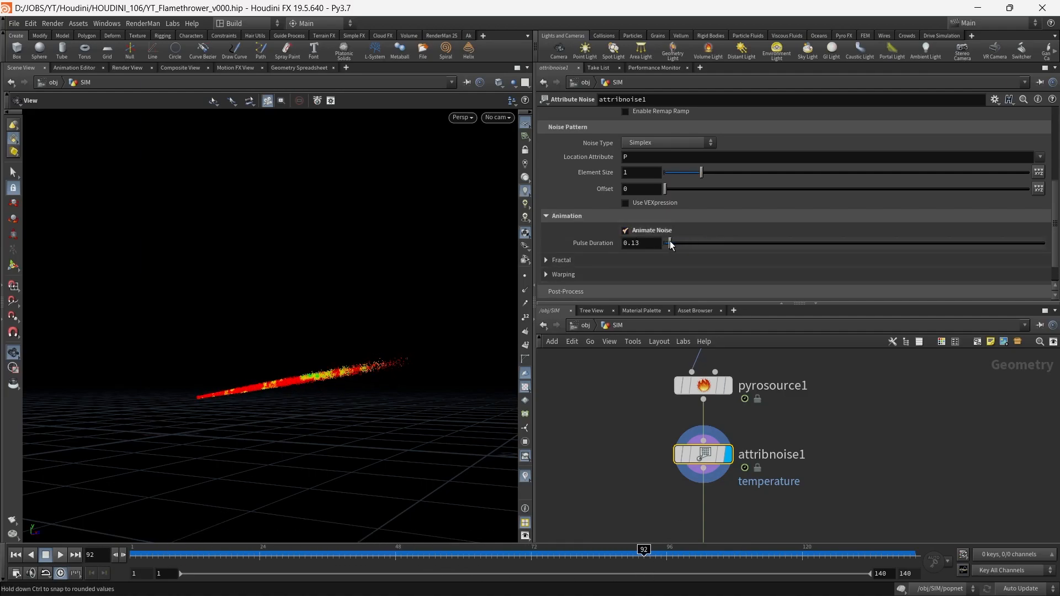
pyautogui.click(182, 550)
pyautogui.moveTo(182, 550); pyautogui.dragTo(672, 551)
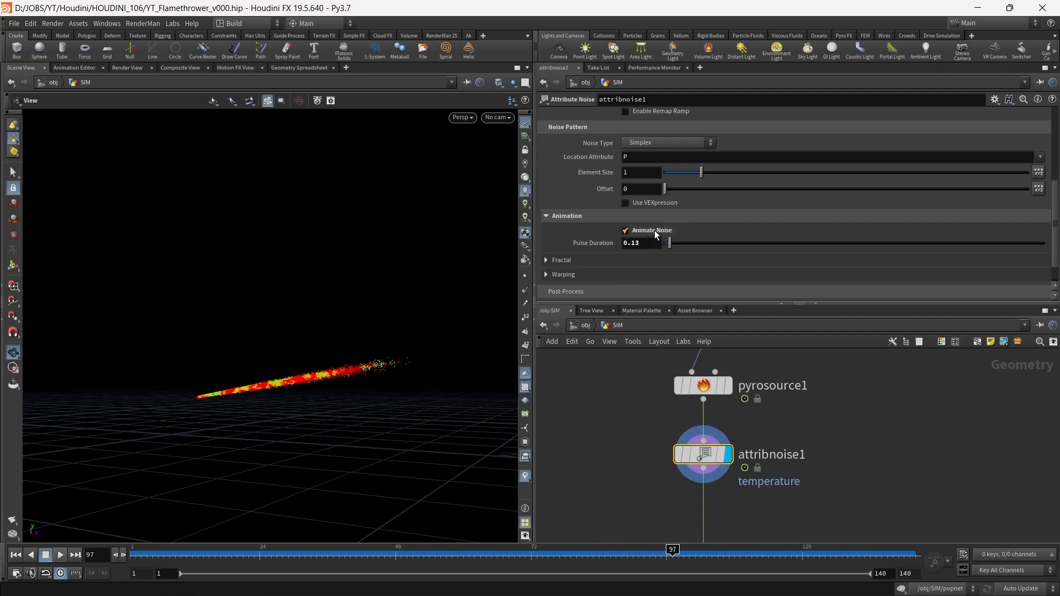
pyautogui.click(626, 230)
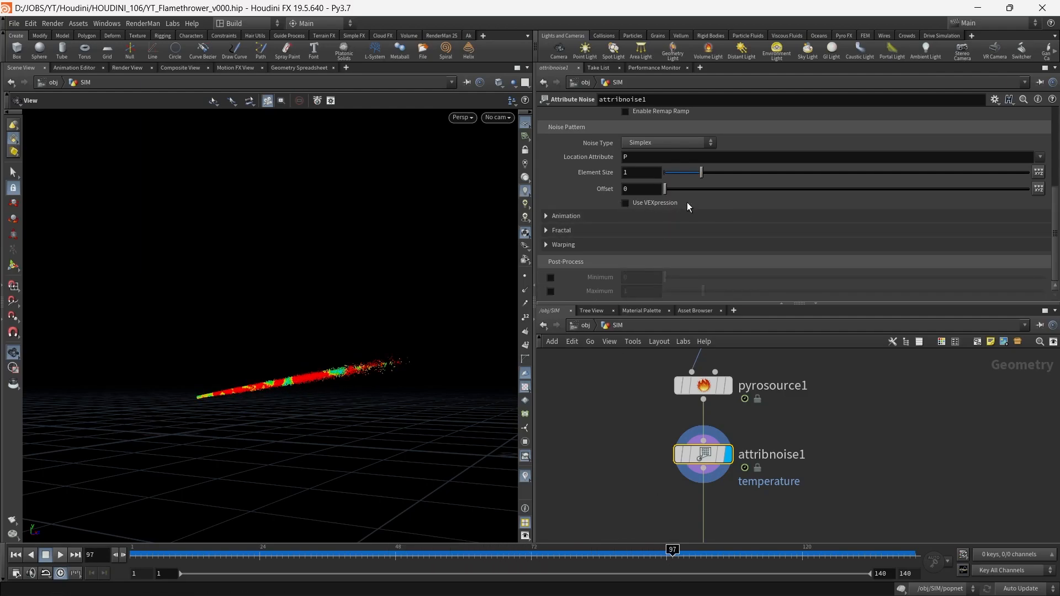
# - Expand the noise Offset into its separate axes, set the Z offset to $F, and play the animation to check it
pyautogui.click(1038, 189)
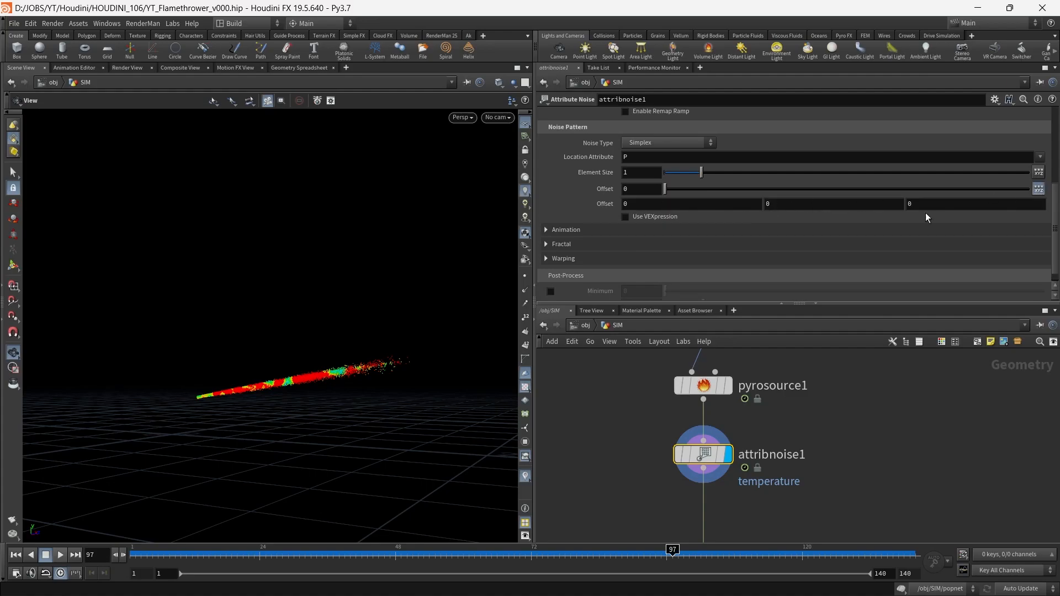
pyautogui.click(934, 202)
pyautogui.write('$F')
pyautogui.press('Return')
pyautogui.click(63, 556)
pyautogui.moveTo(330, 407); pyautogui.dragTo(208, 395)
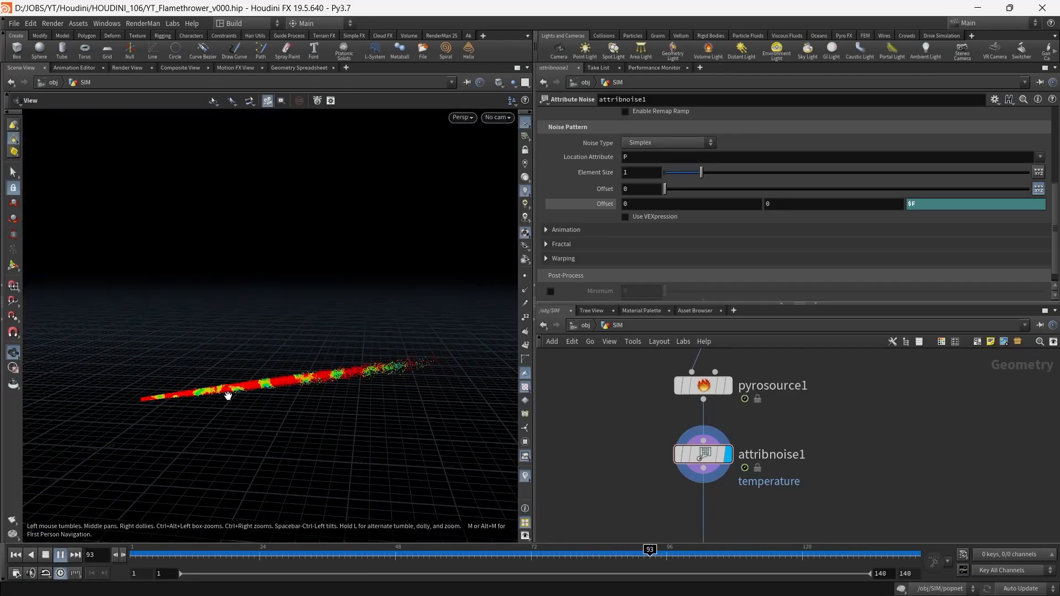
pyautogui.click(79, 556)
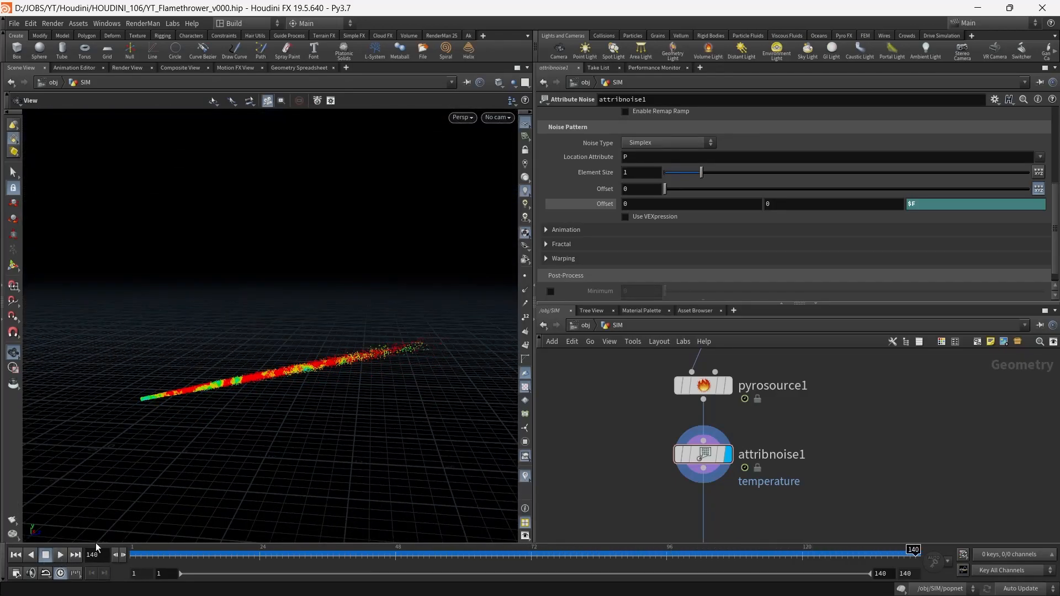
# - Insert a Trail node into the wire between attribnoise1 and volumerasterizeattributes1
pyautogui.moveTo(866, 397); pyautogui.dragTo(862, 382, button='middle')
pyautogui.moveTo(842, 468); pyautogui.dragTo(857, 425, button='middle')
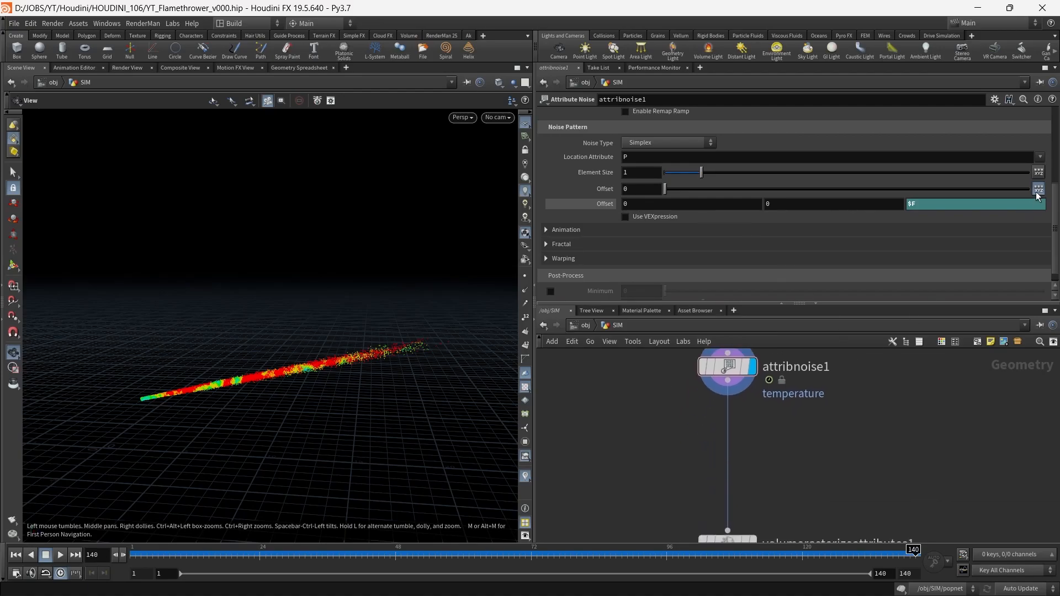
pyautogui.press('Tab')
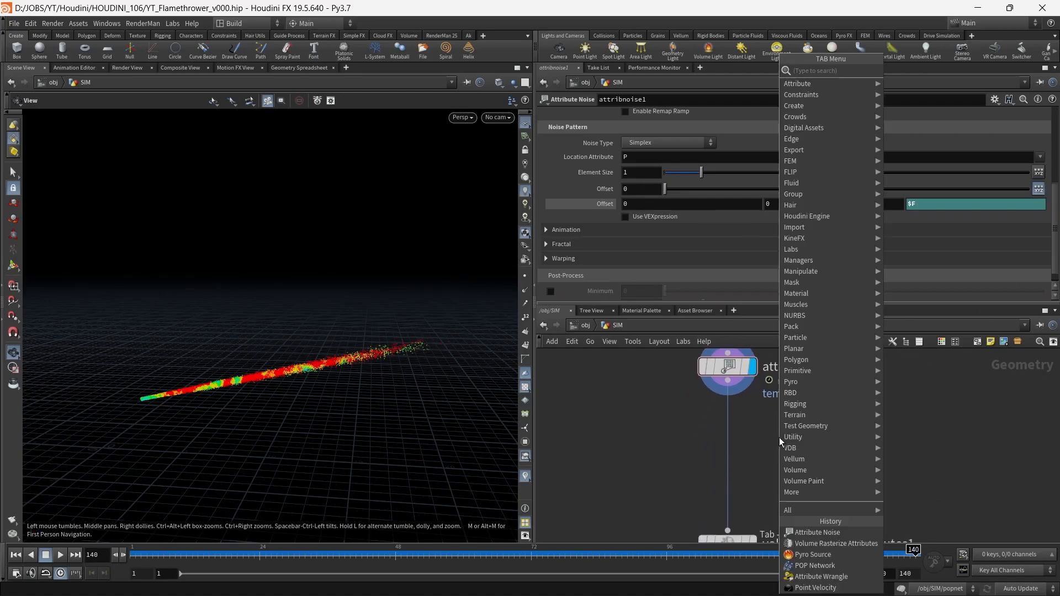
pyautogui.write('tra')
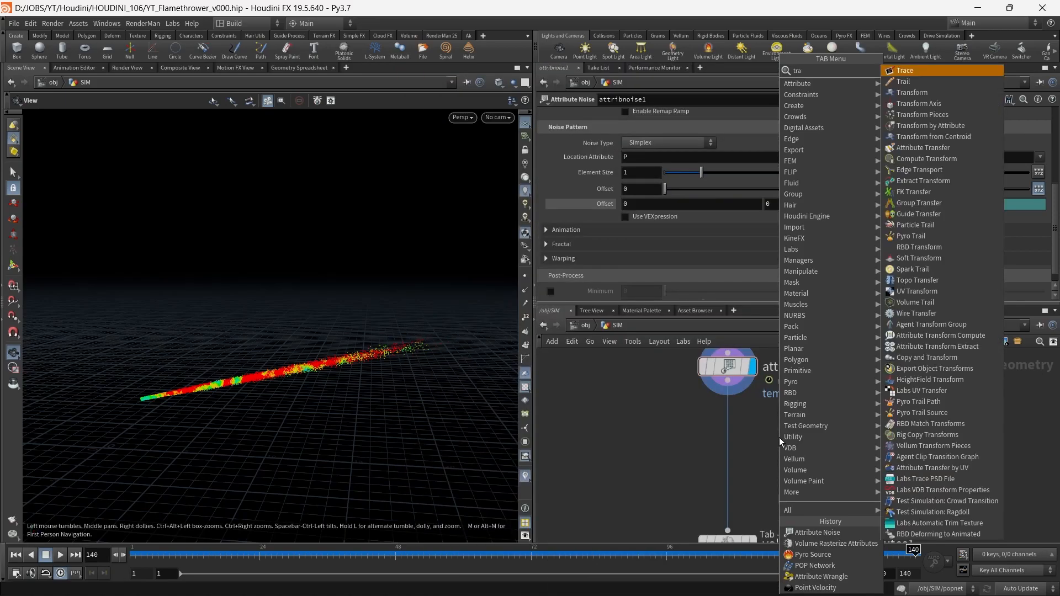
pyautogui.press('Down')
pyautogui.press('Return')
pyautogui.click(779, 437)
pyautogui.click(683, 361)
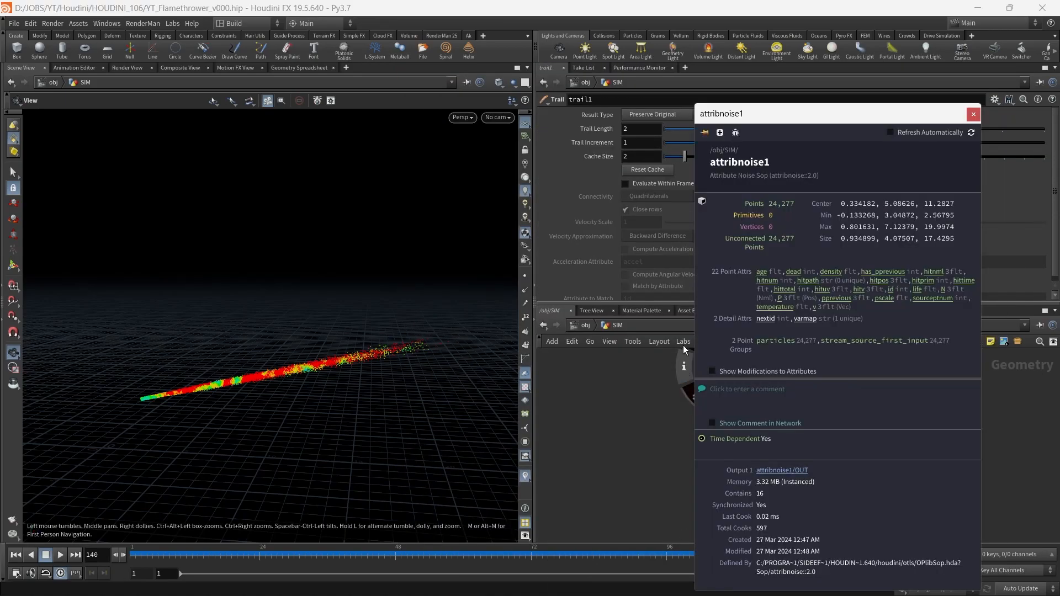
pyautogui.click(973, 114)
pyautogui.moveTo(745, 437)
pyautogui.mouseDown()
pyautogui.moveTo(746, 412)
pyautogui.moveTo(745, 422)
pyautogui.mouseUp()
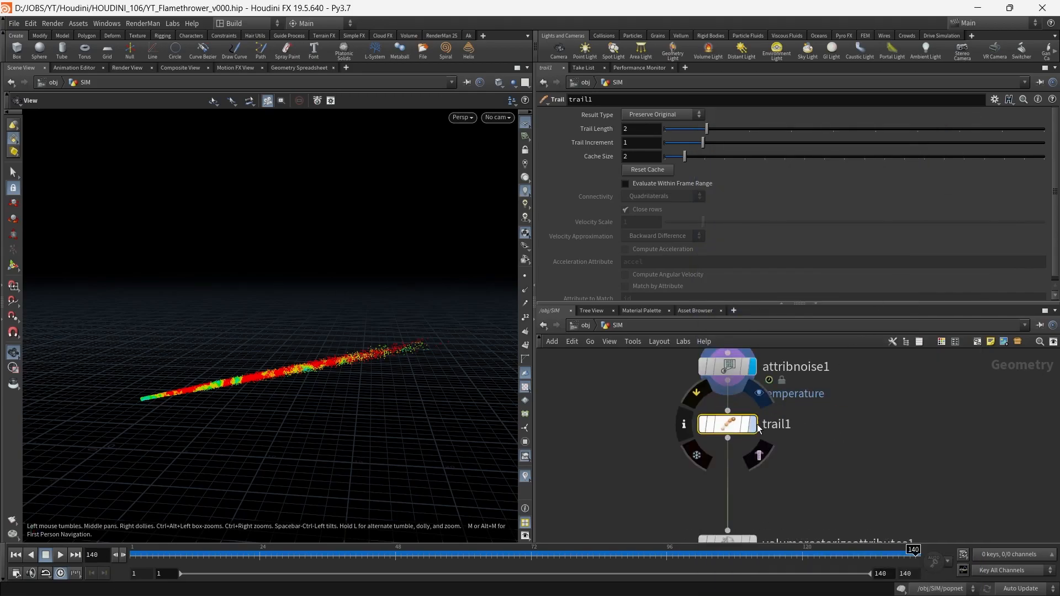
# - Display the trail1 node and set its Trail Length to 3
pyautogui.click(753, 424)
pyautogui.click(751, 130)
pyautogui.middleClick(725, 428)
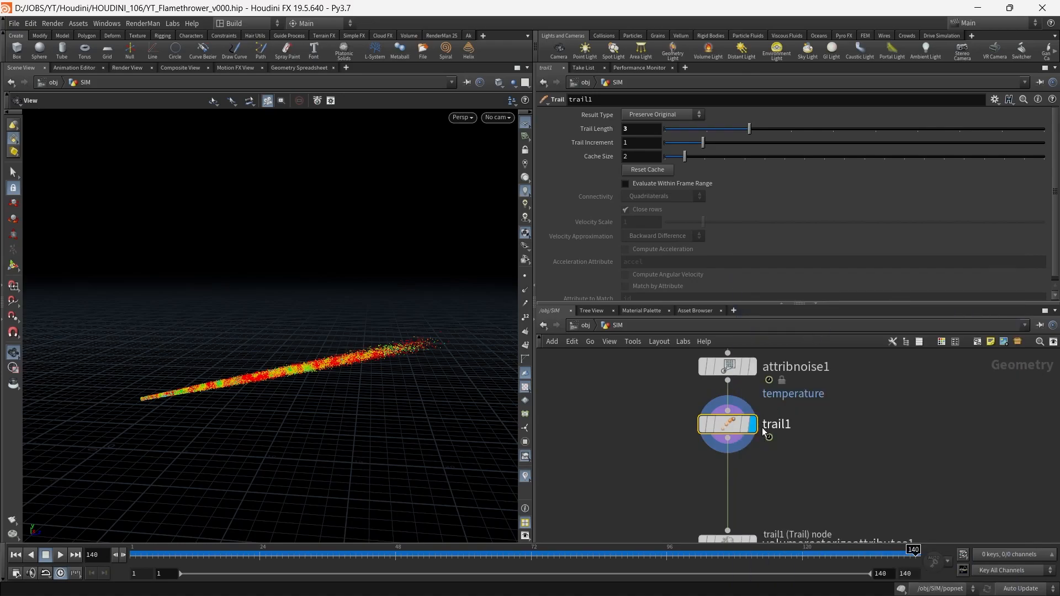
pyautogui.moveTo(790, 466); pyautogui.dragTo(796, 421, button='middle')
pyautogui.scroll(-1, 814, 432)
pyautogui.moveTo(766, 465); pyautogui.dragTo(754, 420, button='middle')
pyautogui.moveTo(742, 452); pyautogui.dragTo(740, 525)
pyautogui.moveTo(796, 445); pyautogui.dragTo(740, 527, button='middle')
pyautogui.scroll(3, 757, 467)
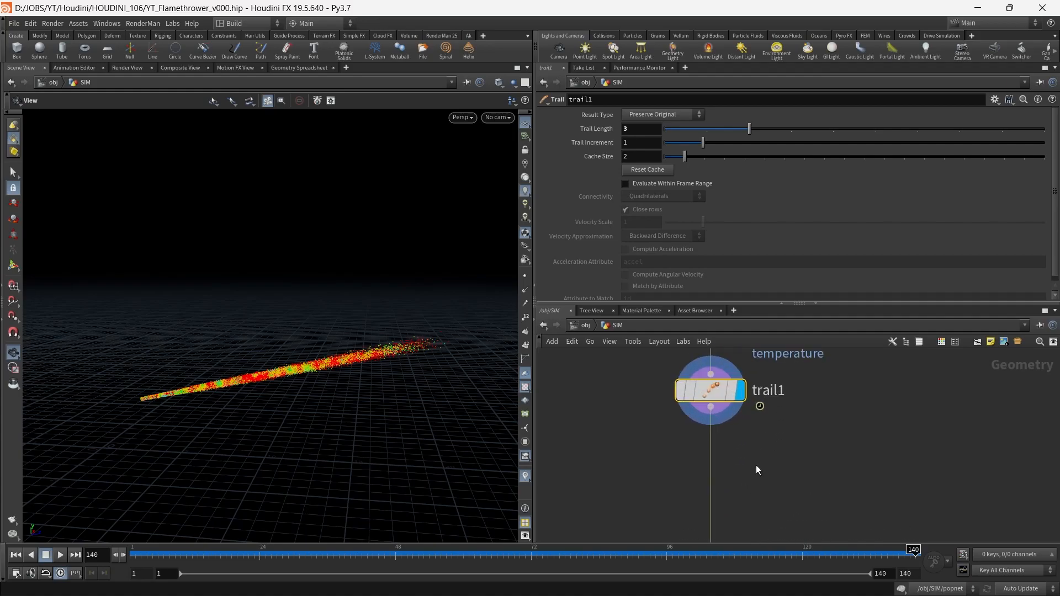
# - Show the point trails in the viewport and examine the particle velocities up close, checking back to the popnet node
pyautogui.moveTo(762, 436); pyautogui.dragTo(772, 481, button='middle')
pyautogui.press('Tab')
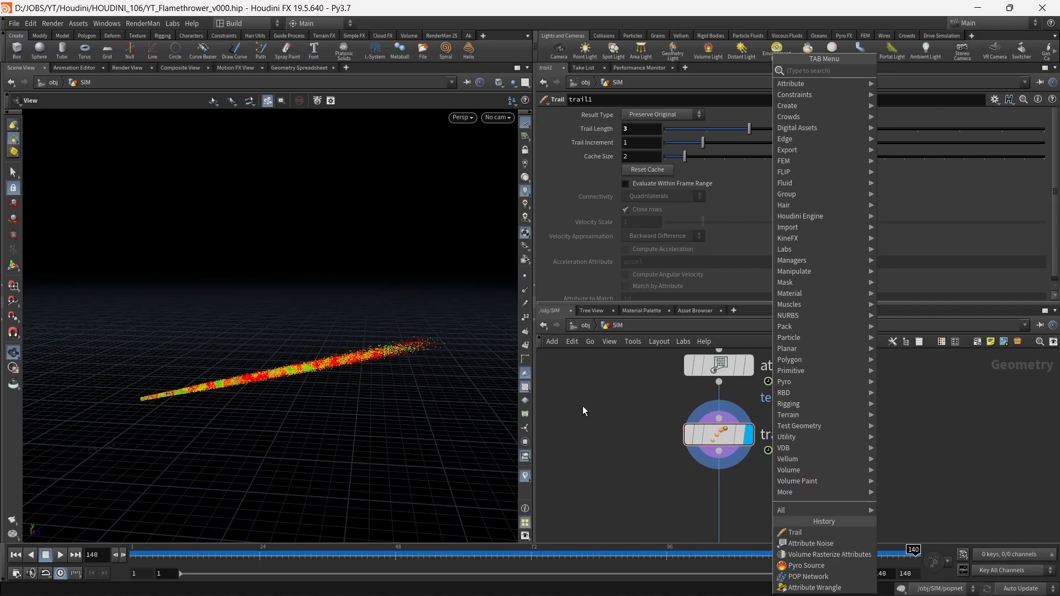
pyautogui.click(526, 304)
pyautogui.scroll(8, 423, 345)
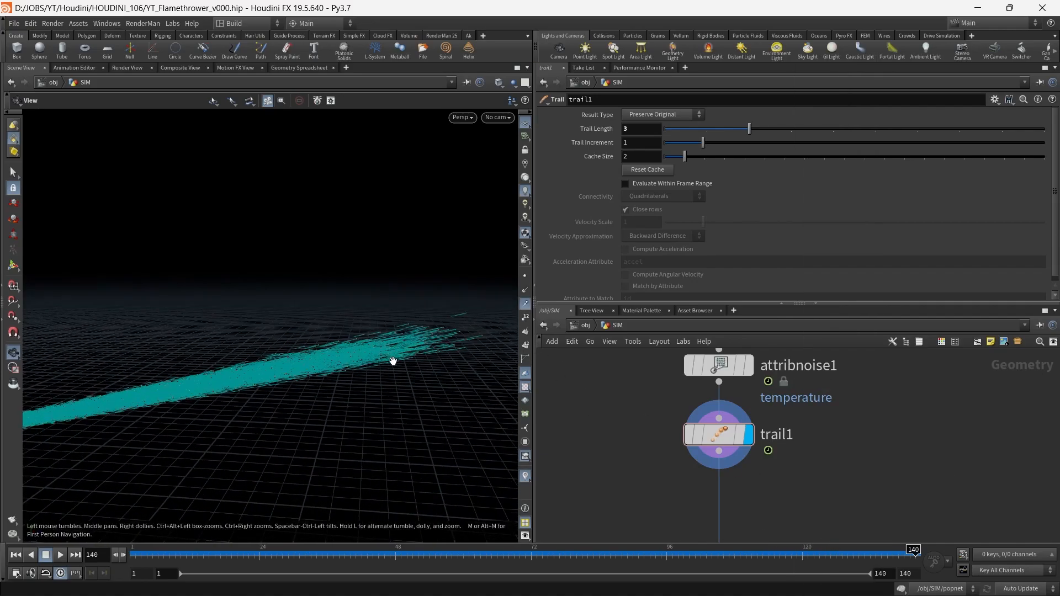
pyautogui.scroll(2, 395, 355)
pyautogui.moveTo(802, 493); pyautogui.dragTo(771, 468, button='middle')
pyautogui.moveTo(339, 367); pyautogui.dragTo(353, 413)
pyautogui.moveTo(801, 389); pyautogui.dragTo(770, 534, button='middle')
pyautogui.moveTo(801, 354); pyautogui.dragTo(811, 429, button='middle')
pyautogui.click(697, 450)
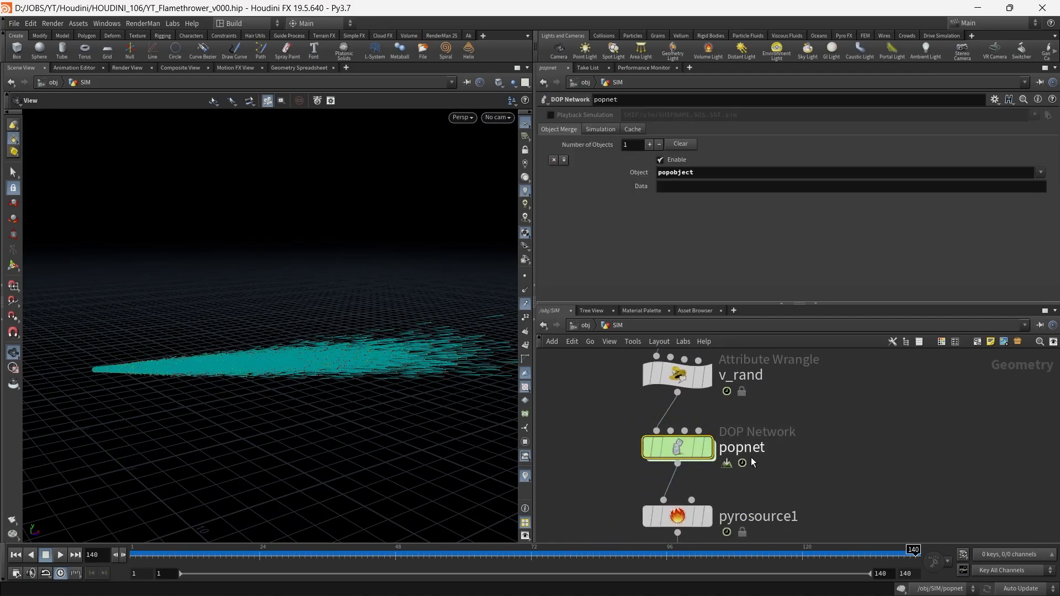
# - Insert a Point Velocity node directly below trail1, display it, and set its Initialization to Keep Incoming
pyautogui.moveTo(857, 537); pyautogui.dragTo(868, 402, button='middle')
pyautogui.moveTo(801, 539); pyautogui.dragTo(850, 391, button='middle')
pyautogui.press('Tab')
pyautogui.write('poinv')
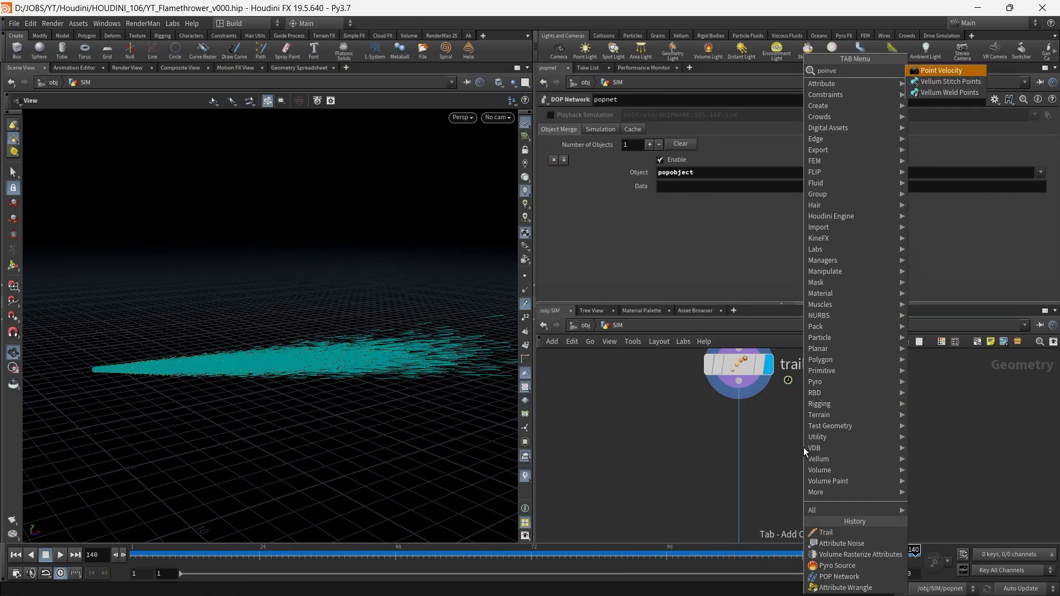
pyautogui.press('Return')
pyautogui.click(760, 449)
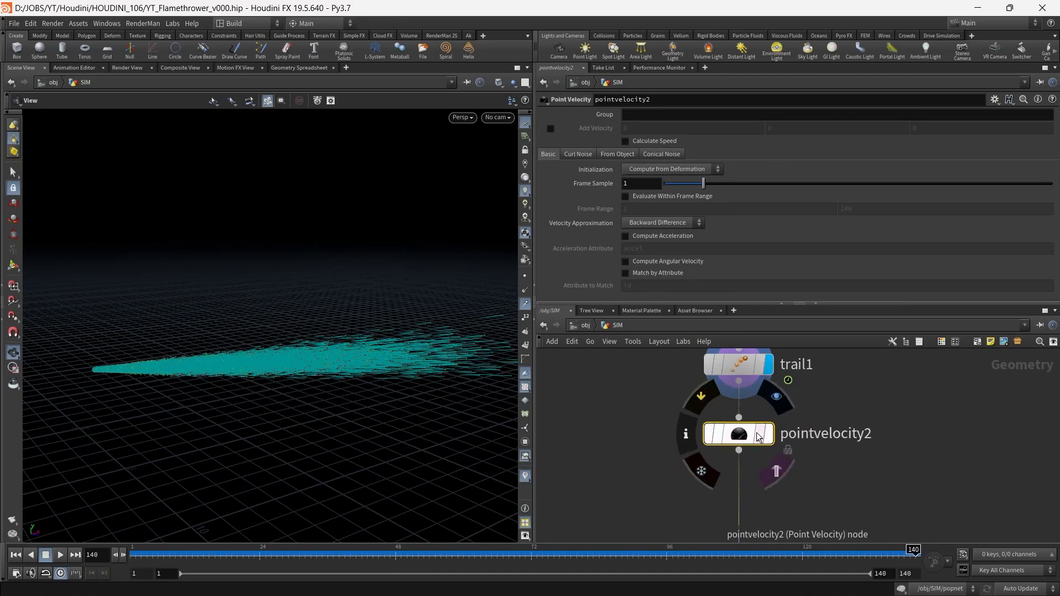
pyautogui.click(658, 170)
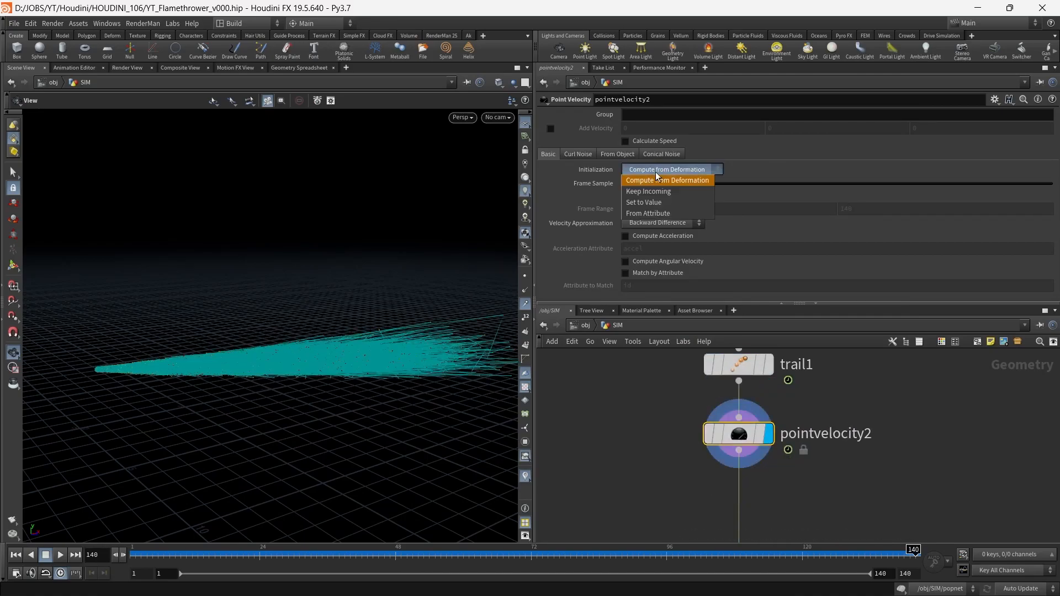
pyautogui.click(667, 192)
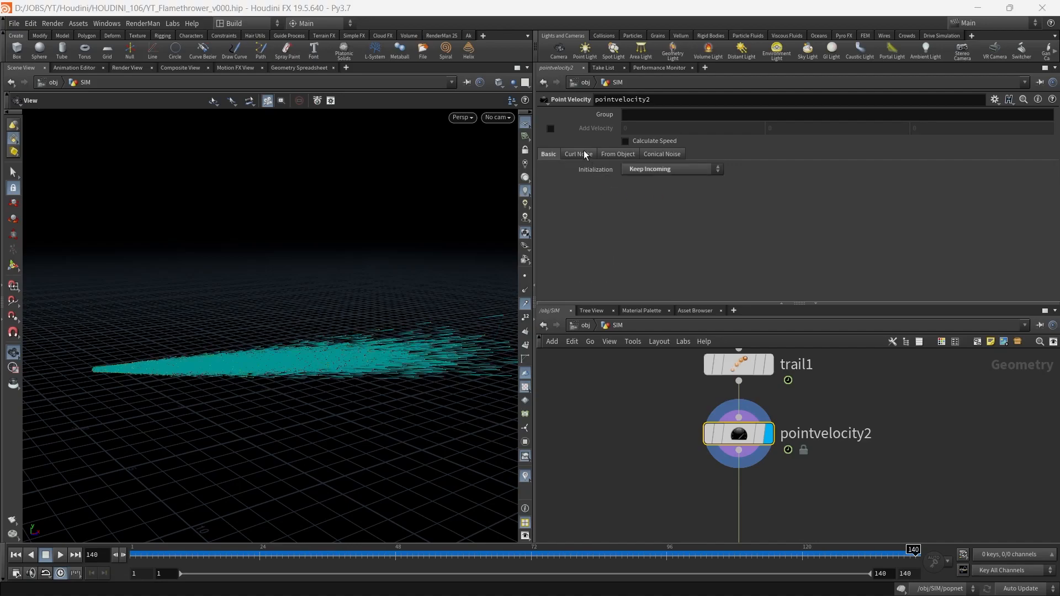
# - Add Curl Noise to the point velocity with Scale 2, Pulse Duration 0.2 and Swirl Size 0.15
pyautogui.click(579, 154)
pyautogui.click(645, 168)
pyautogui.moveTo(352, 255); pyautogui.dragTo(359, 265)
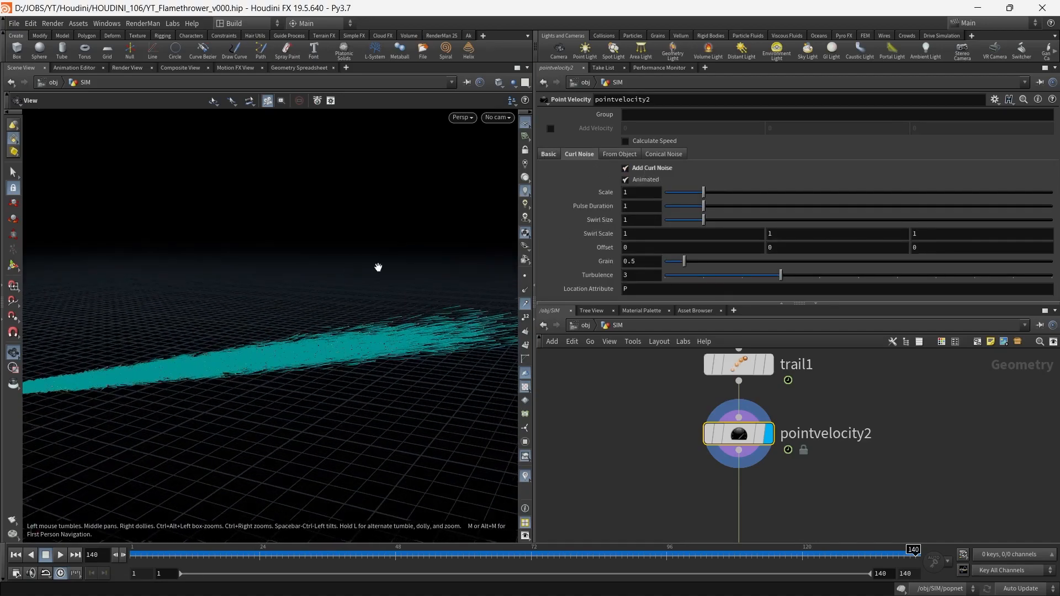
pyautogui.click(649, 207)
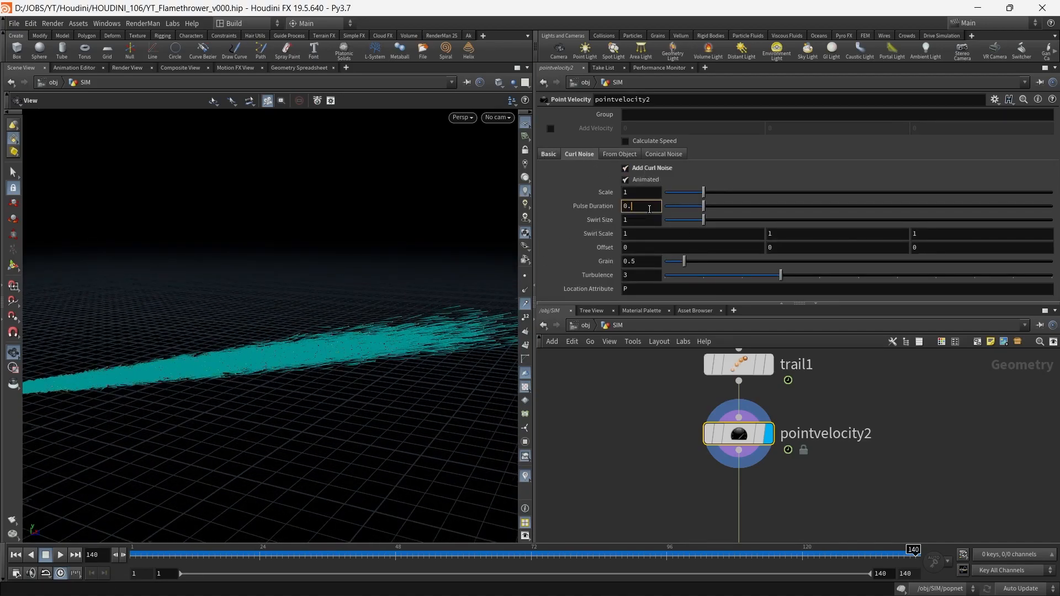
pyautogui.press('Return')
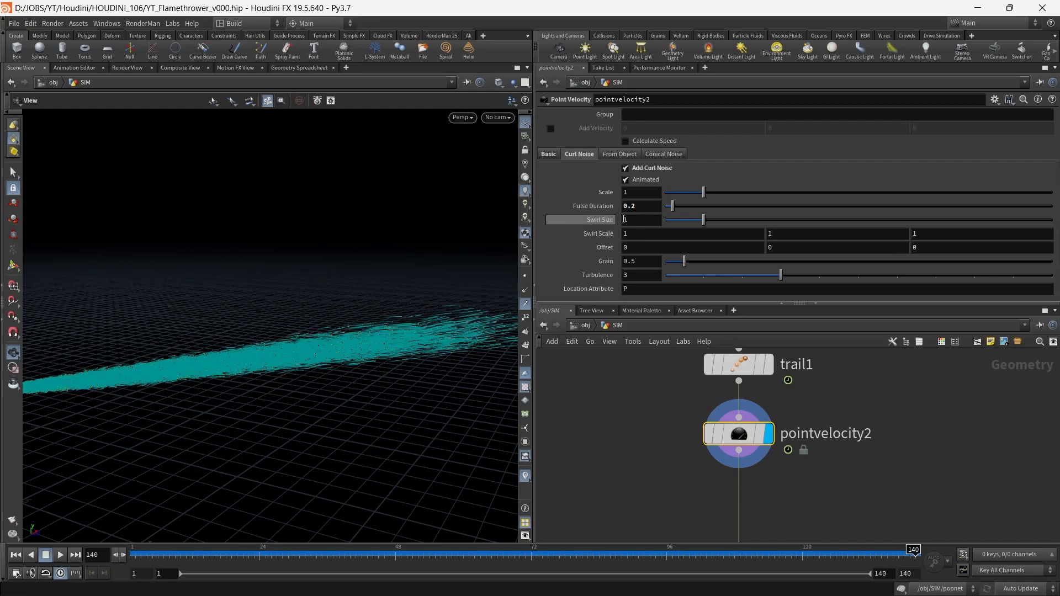
pyautogui.click(642, 219)
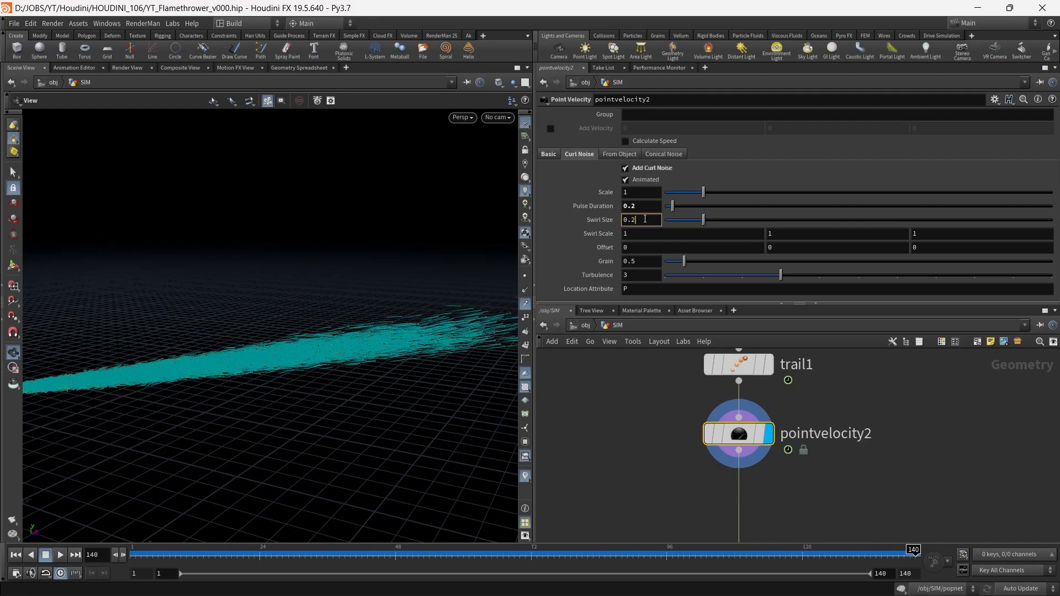
pyautogui.press('Return')
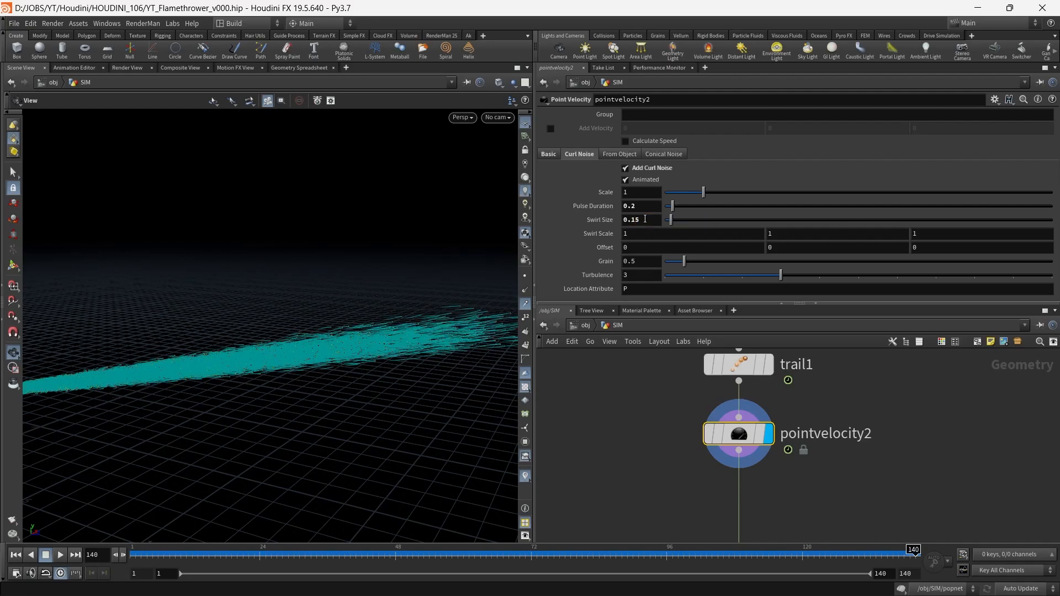
pyautogui.doubleClick(628, 193)
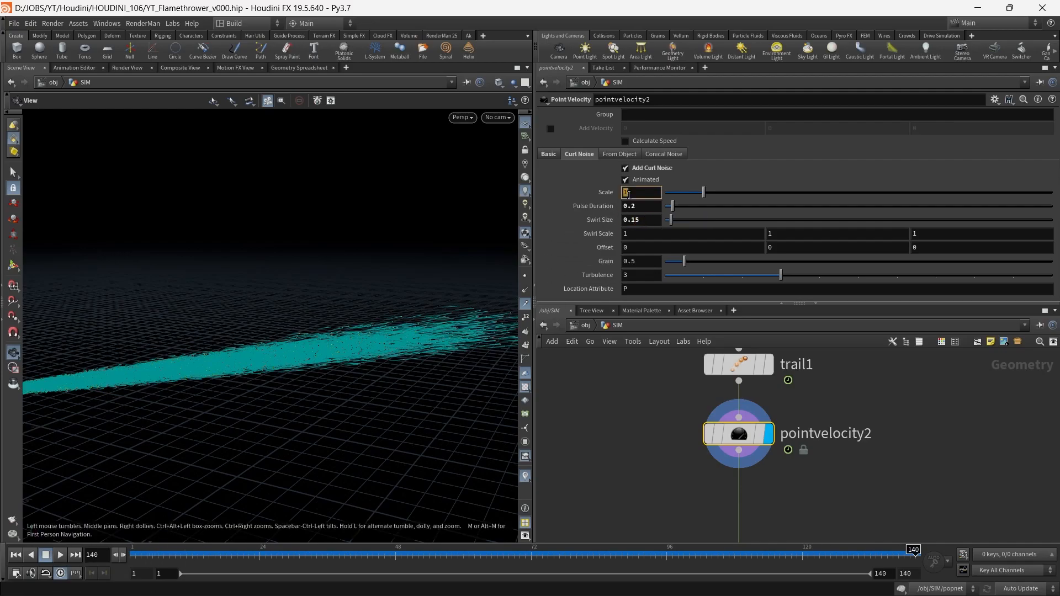
pyautogui.press('Return')
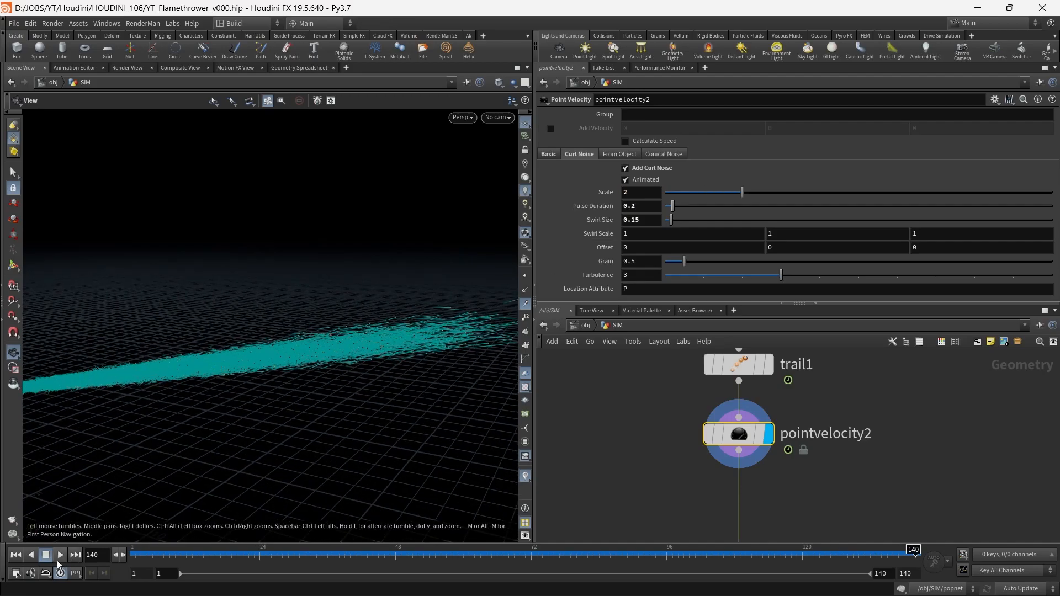
# - Play the animation and stop it partway to check the curl noise on the velocity trails
pyautogui.click(60, 556)
pyautogui.moveTo(249, 420); pyautogui.dragTo(301, 373)
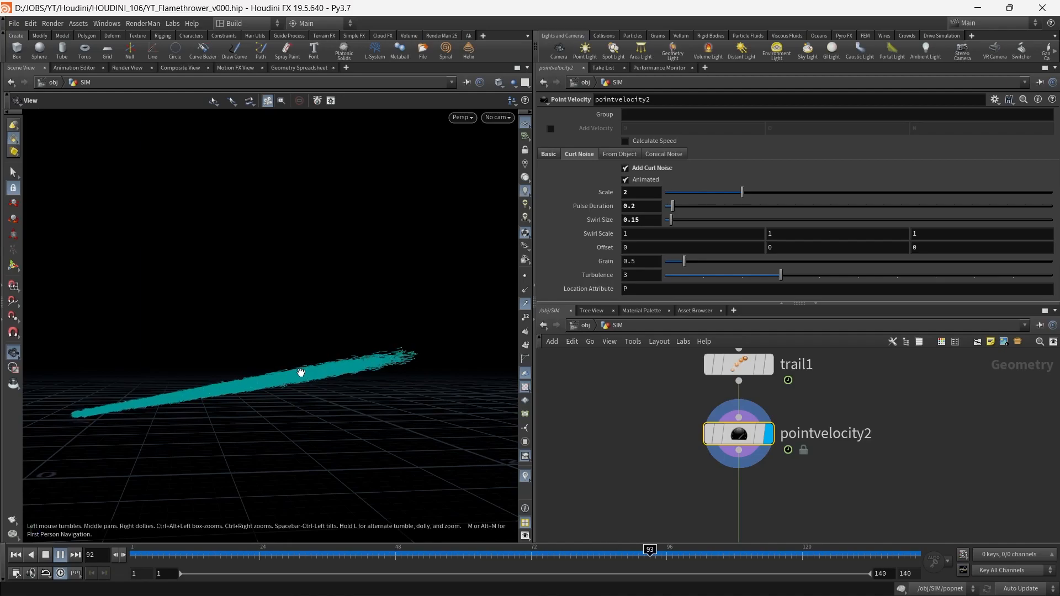
pyautogui.moveTo(270, 386); pyautogui.dragTo(389, 386, button='right')
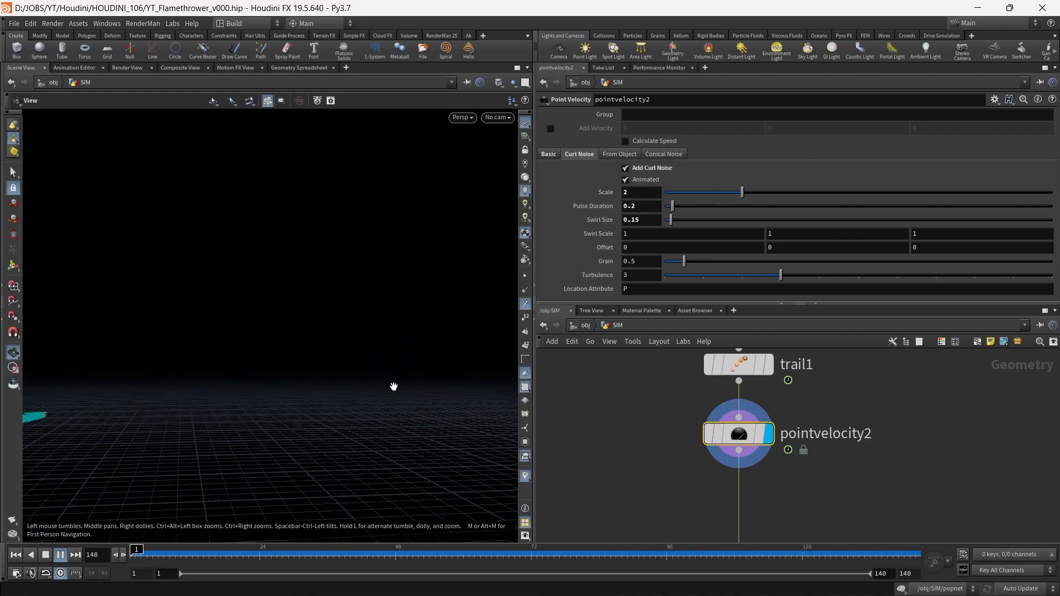
pyautogui.click(60, 555)
pyautogui.moveTo(300, 392); pyautogui.dragTo(269, 398)
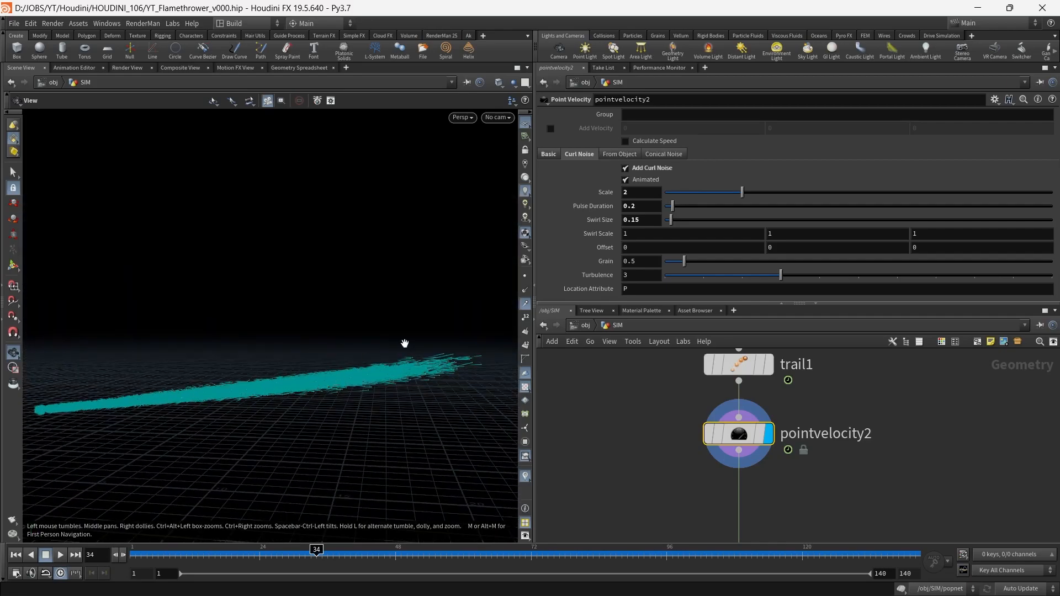
pyautogui.click(618, 155)
pyautogui.click(679, 157)
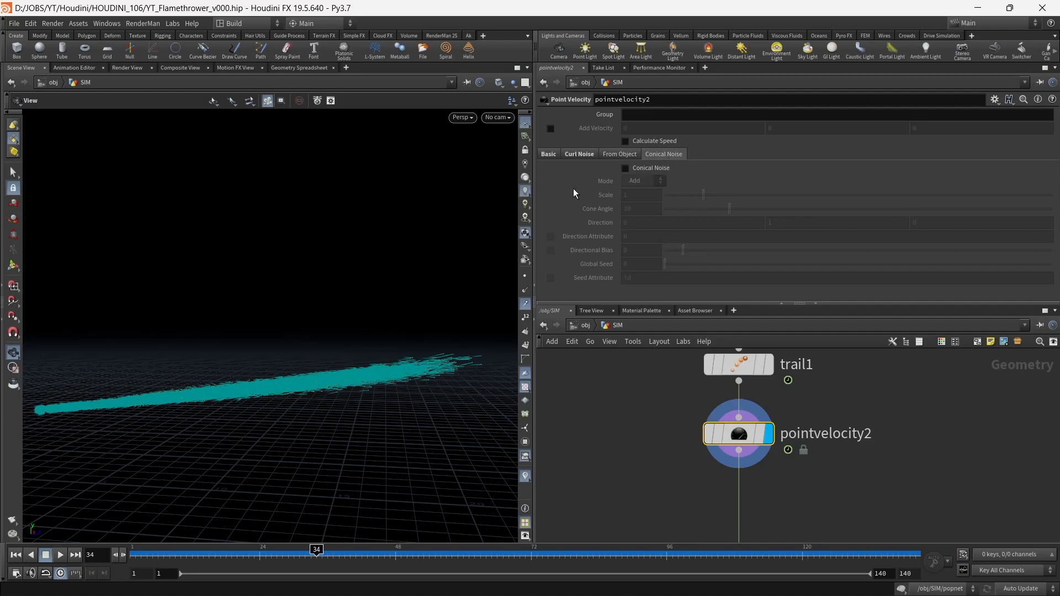
pyautogui.click(546, 155)
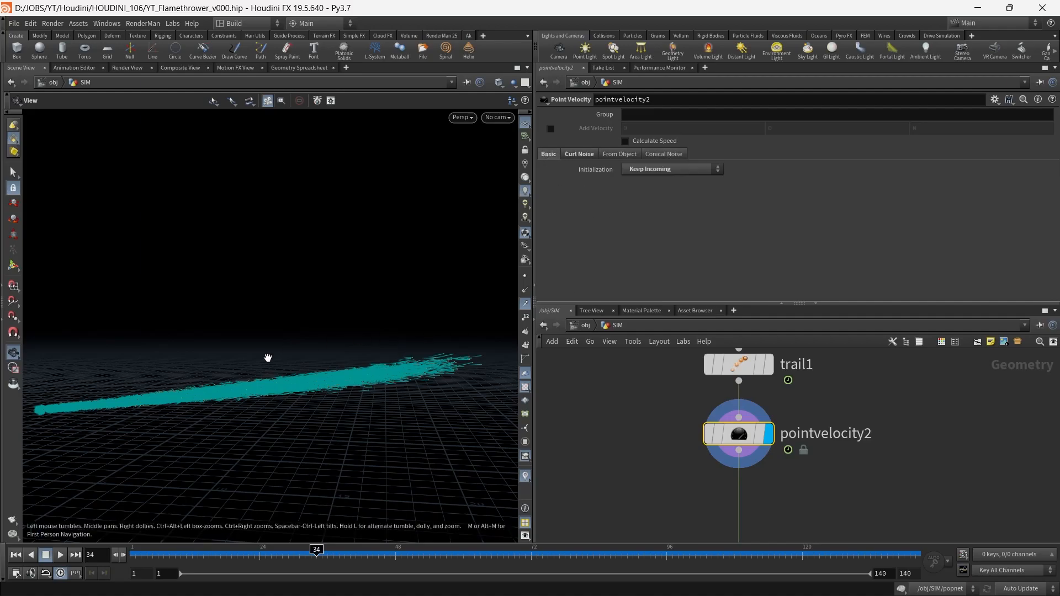
pyautogui.moveTo(279, 375); pyautogui.dragTo(296, 377, button='middle')
# - Insert an Attribute Noise node between pointvelocity2 and volumerasterizeattributes1 and display it
pyautogui.moveTo(820, 490); pyautogui.dragTo(819, 445, button='middle')
pyautogui.scroll(-3, 822, 450)
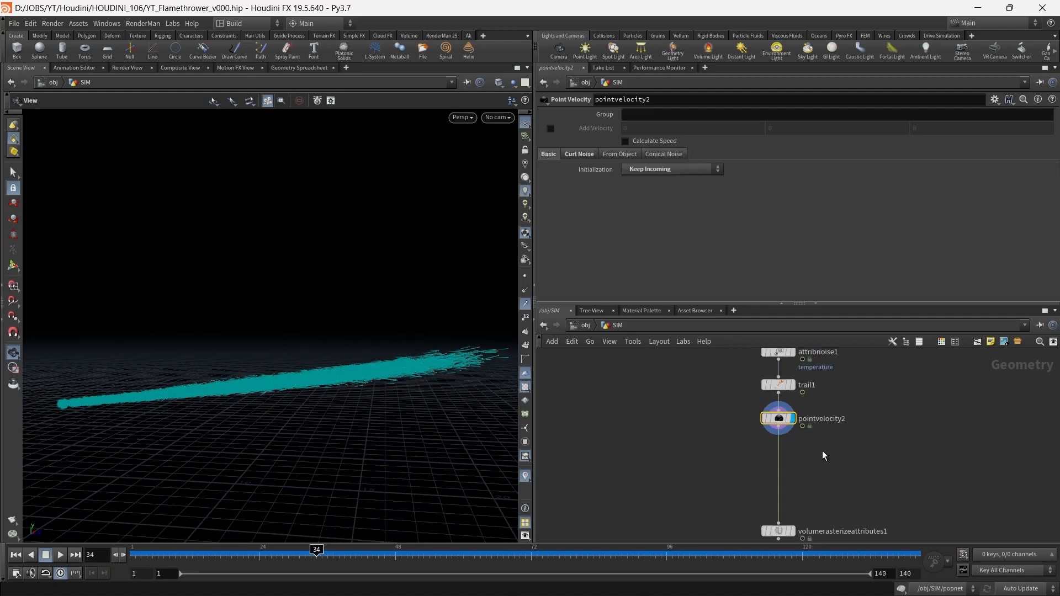
pyautogui.scroll(1, 822, 451)
pyautogui.press('Tab')
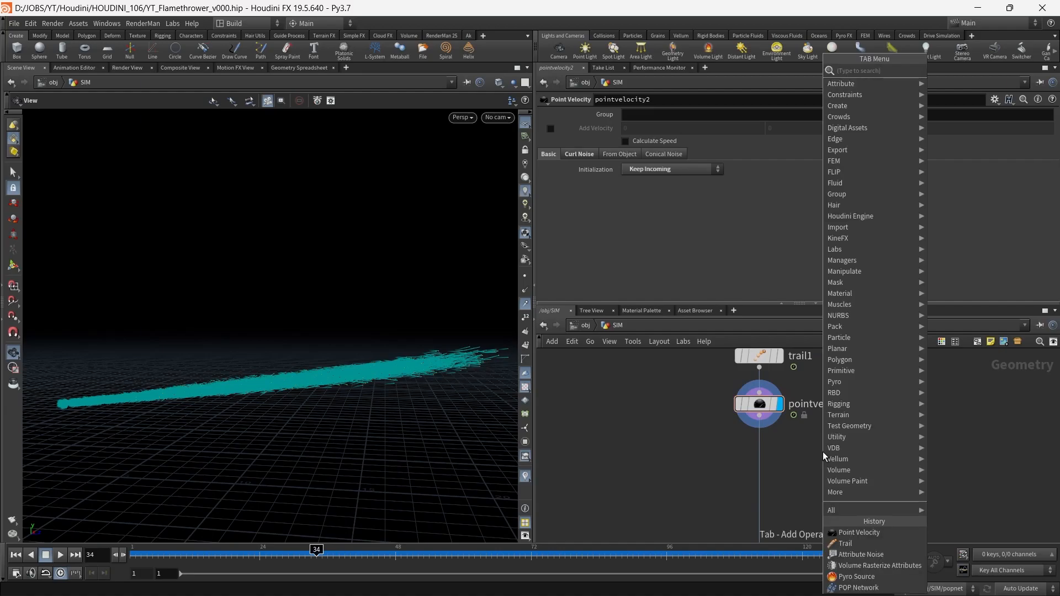
pyautogui.write('atno')
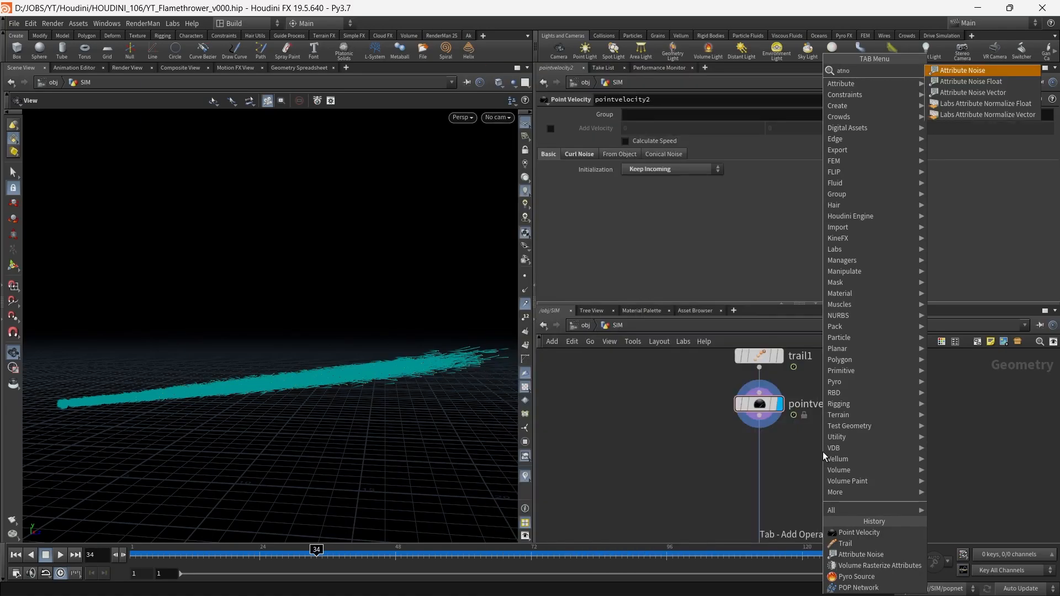
pyautogui.press('Return')
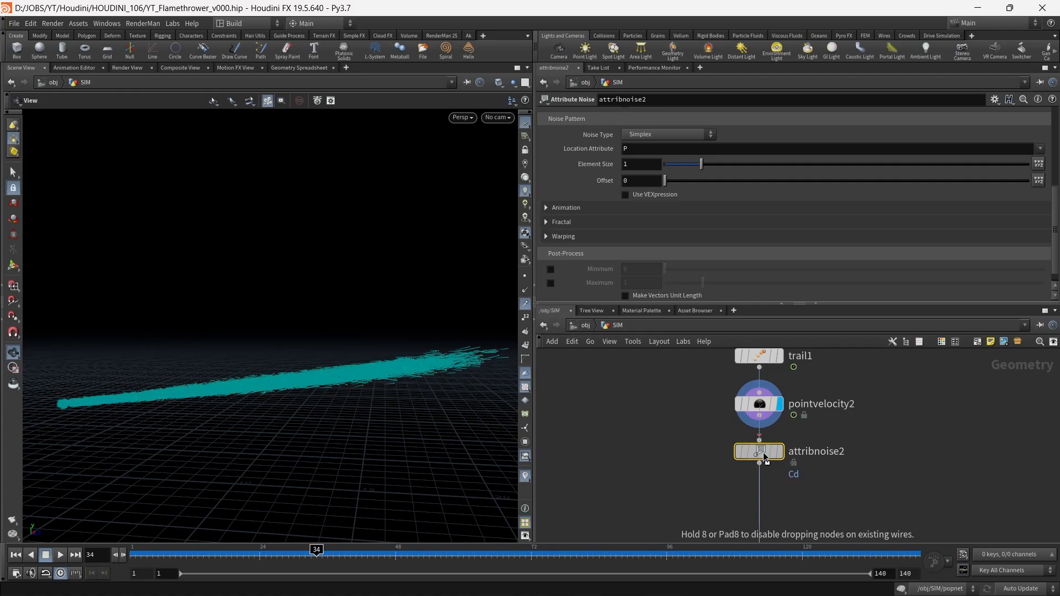
pyautogui.click(761, 452)
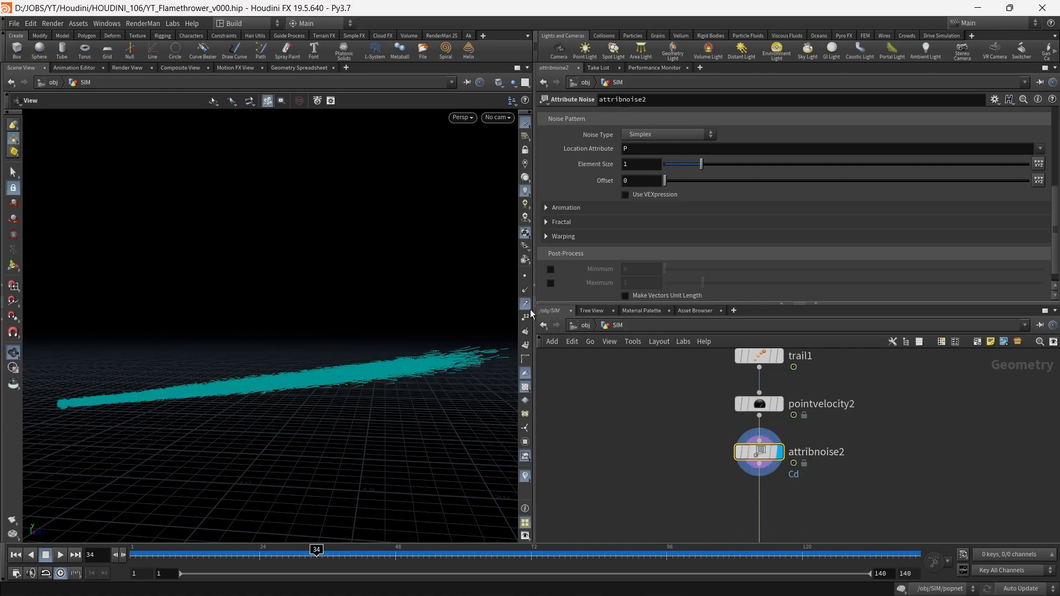
# - Hide the point trails, then examine the particle colours along the stream and the attribute settings of attribnoise2
pyautogui.moveTo(396, 373); pyautogui.dragTo(384, 348, button='middle')
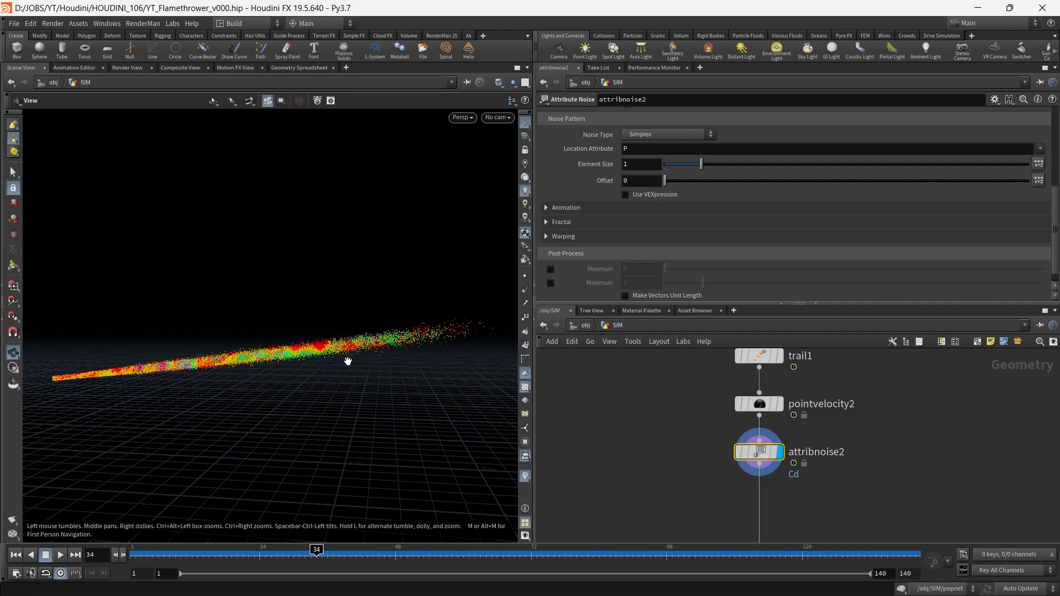
pyautogui.moveTo(250, 349); pyautogui.dragTo(253, 369)
pyautogui.moveTo(176, 370); pyautogui.dragTo(429, 383, button='right')
pyautogui.scroll(-3, 666, 424)
pyautogui.moveTo(430, 383); pyautogui.dragTo(407, 347)
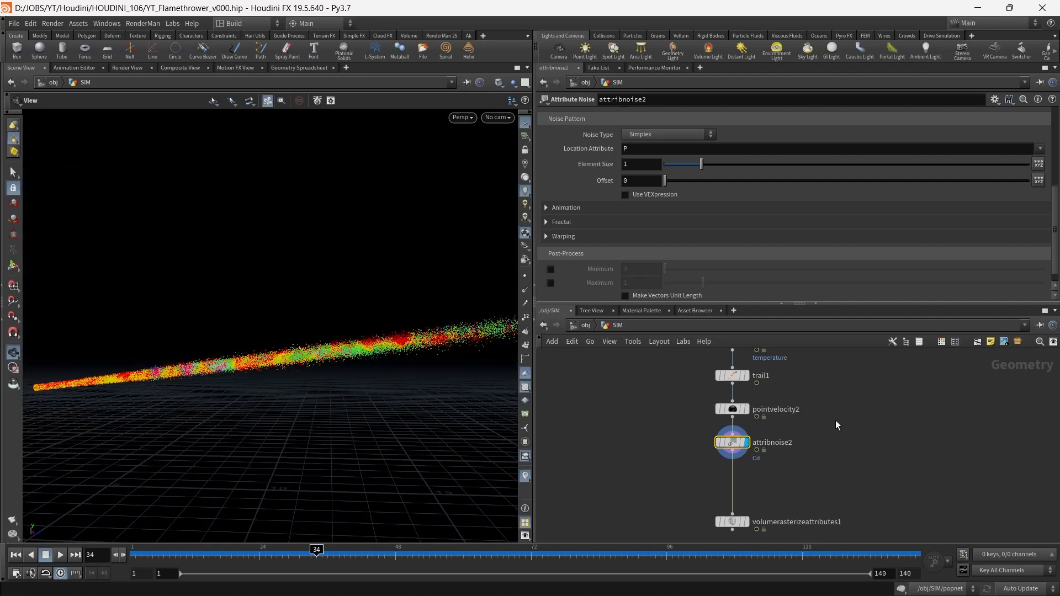
pyautogui.scroll(1, 827, 420)
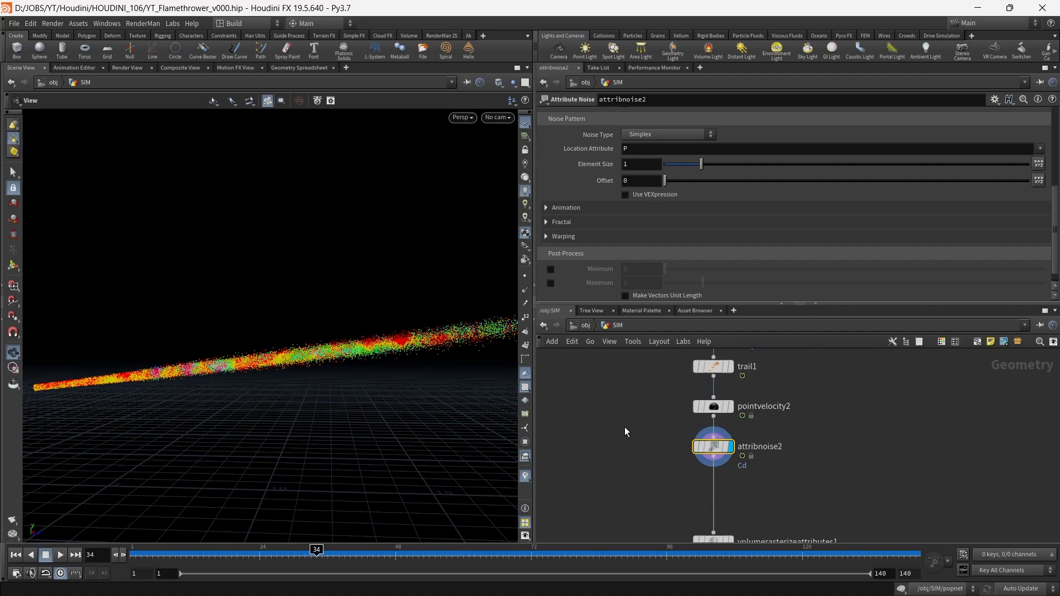
pyautogui.scroll(6, 841, 270)
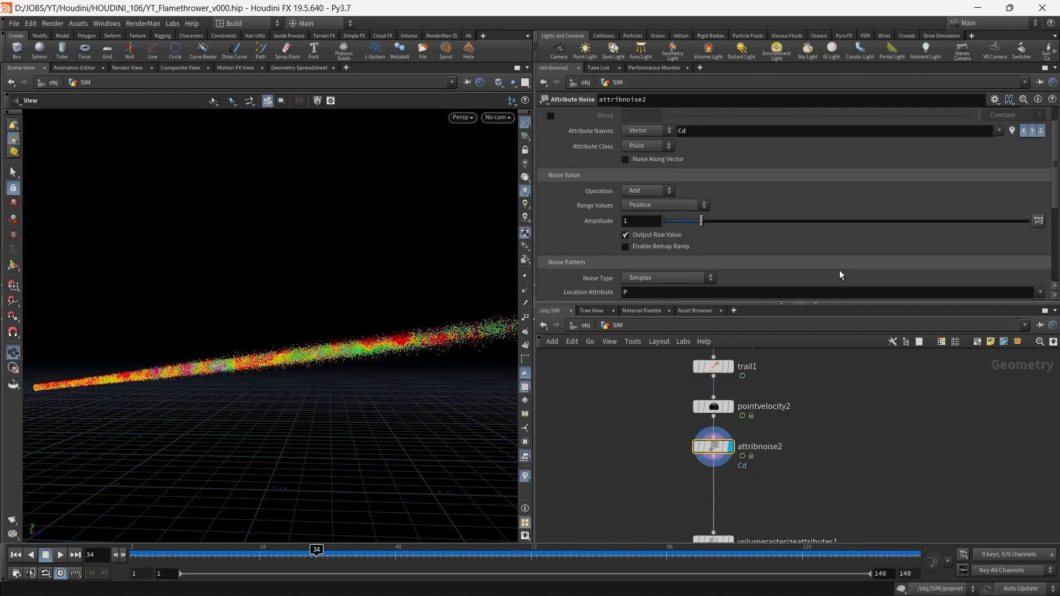
# - Turn off the temperature visualization of attribnoise1 so the stream displays its Cd colours
pyautogui.moveTo(665, 348); pyautogui.dragTo(661, 461, button='middle')
pyautogui.click(708, 440)
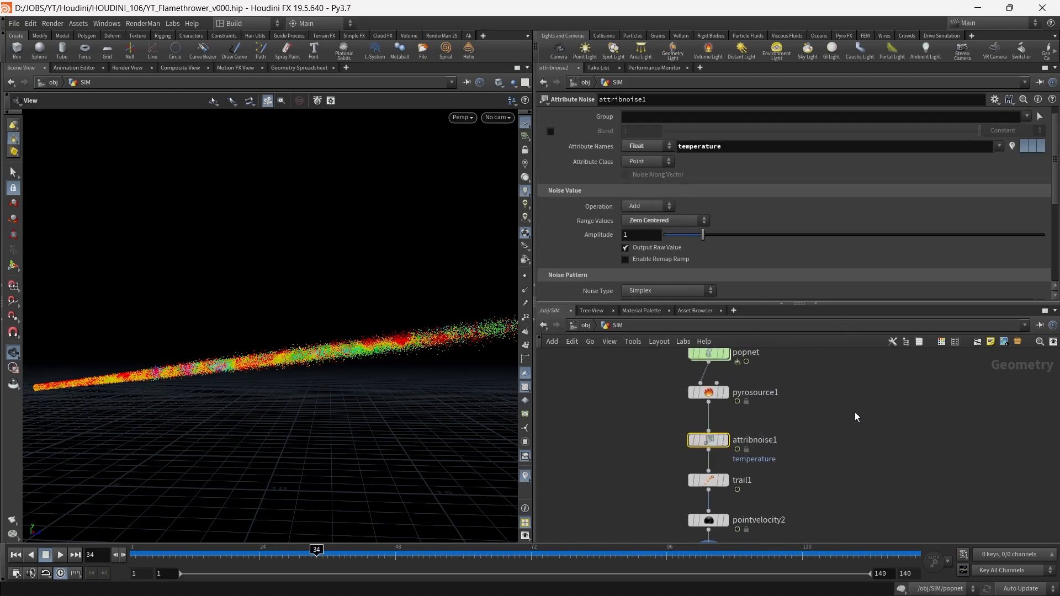
pyautogui.click(1011, 147)
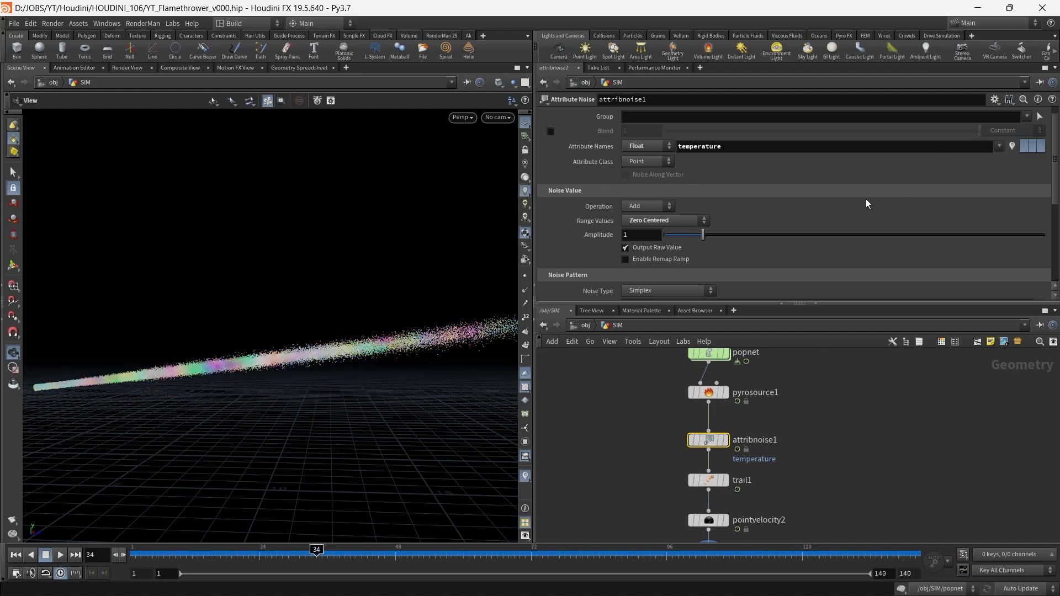
# - Set the noise Range Values of attribnoise2 to Zero Centered
pyautogui.moveTo(791, 441)
pyautogui.mouseDown(button='middle')
pyautogui.moveTo(799, 367)
pyautogui.moveTo(831, 372)
pyautogui.mouseUp(button='middle')
pyautogui.click(722, 418)
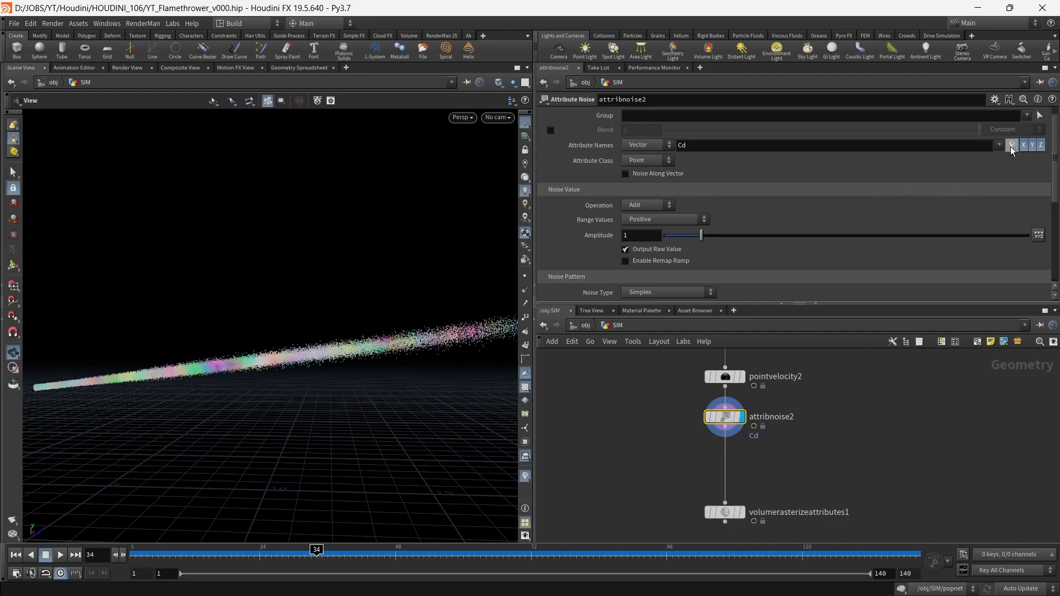
pyautogui.moveTo(292, 381); pyautogui.dragTo(306, 338, button='middle')
pyautogui.click(658, 218)
pyautogui.click(660, 241)
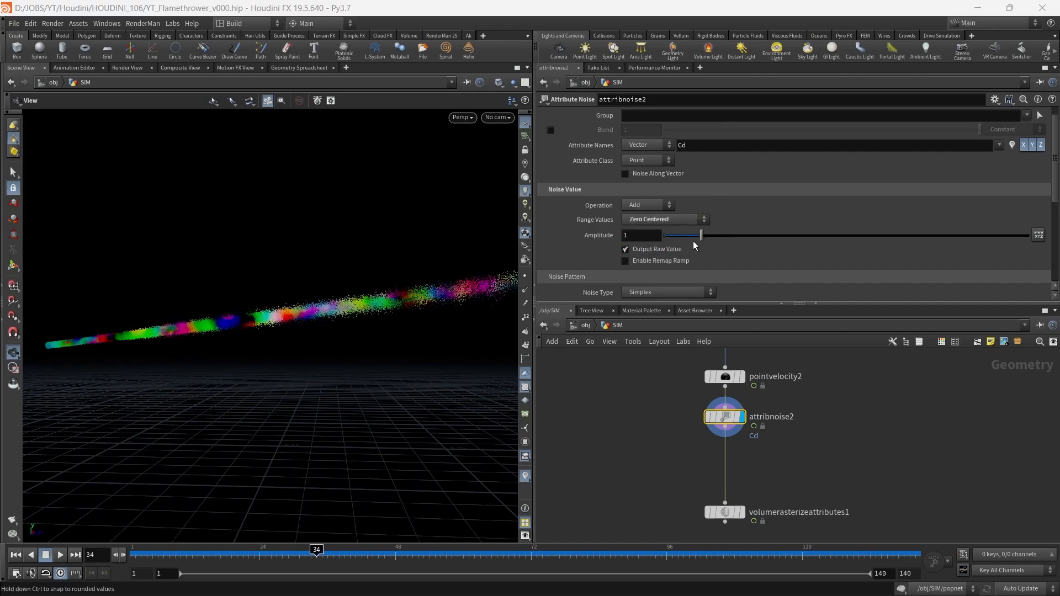
# - Enable Animate Noise on attribnoise2 with a Pulse Duration of 0.1
pyautogui.scroll(-10, 728, 244)
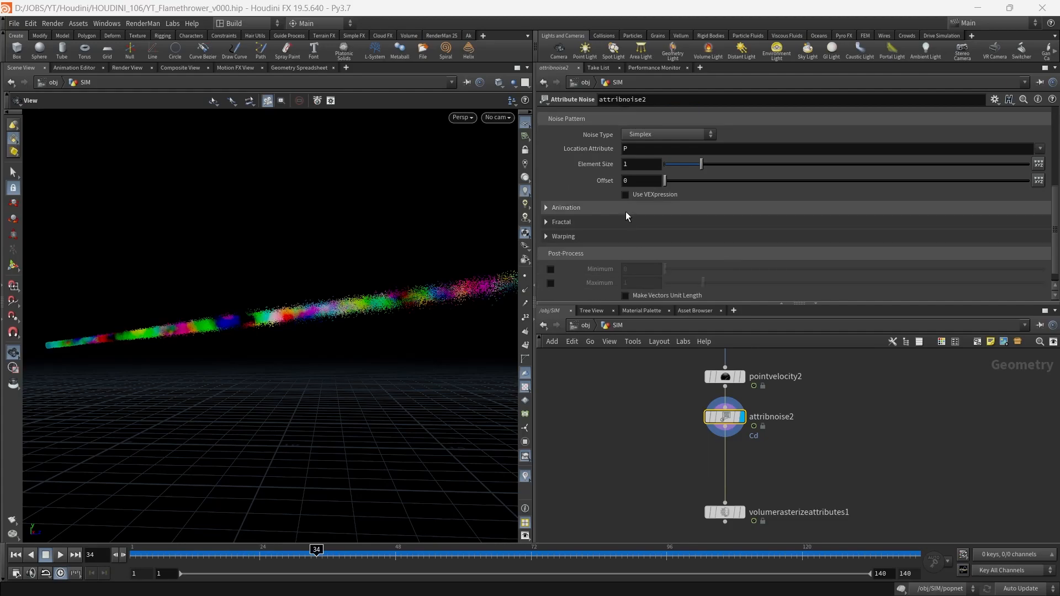
pyautogui.click(611, 213)
pyautogui.click(640, 221)
pyautogui.click(644, 236)
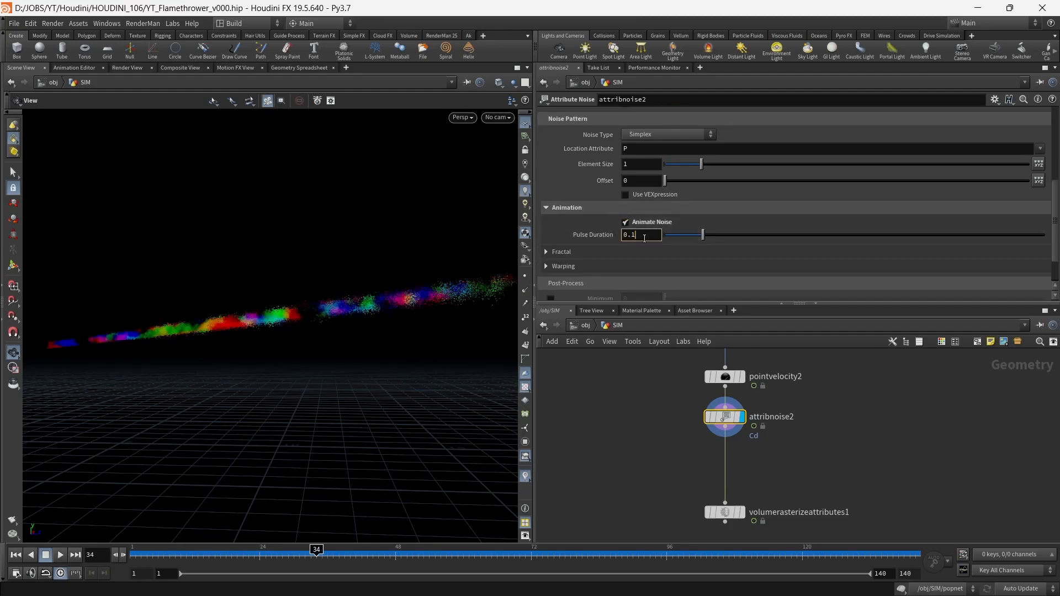
pyautogui.write('0.1')
pyautogui.press('Return')
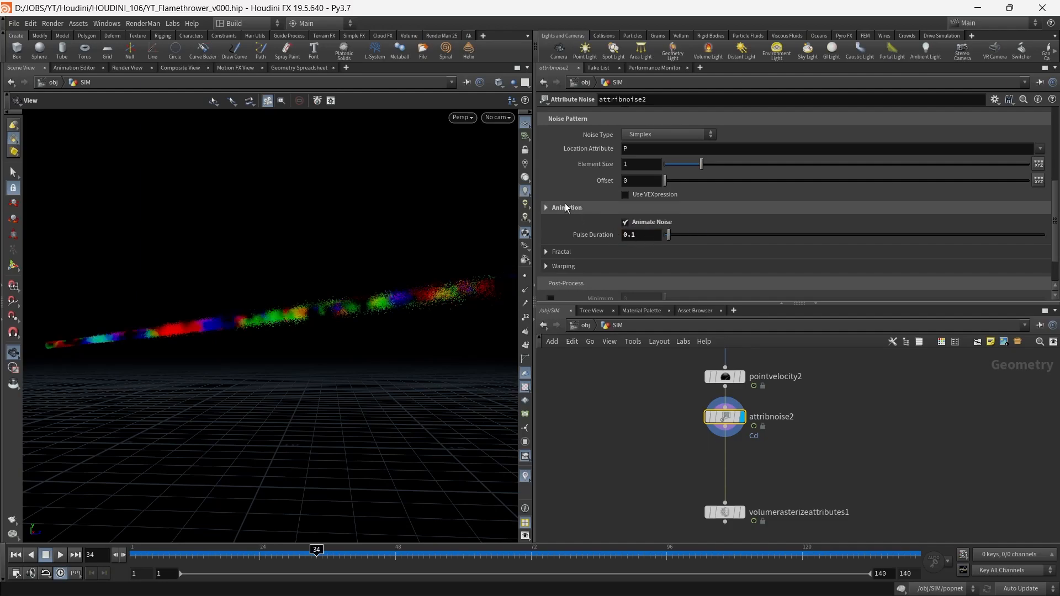
pyautogui.click(567, 208)
# - Try other noise types on attribnoise2, including Alligator and Sparse Convolution, and return to Simplex
pyautogui.click(659, 136)
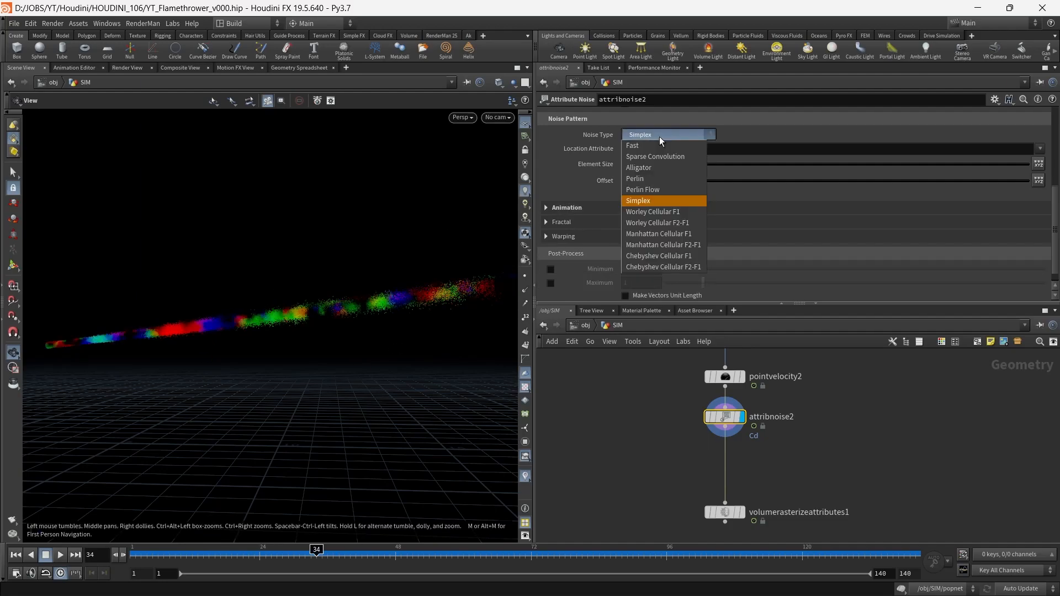
pyautogui.click(664, 170)
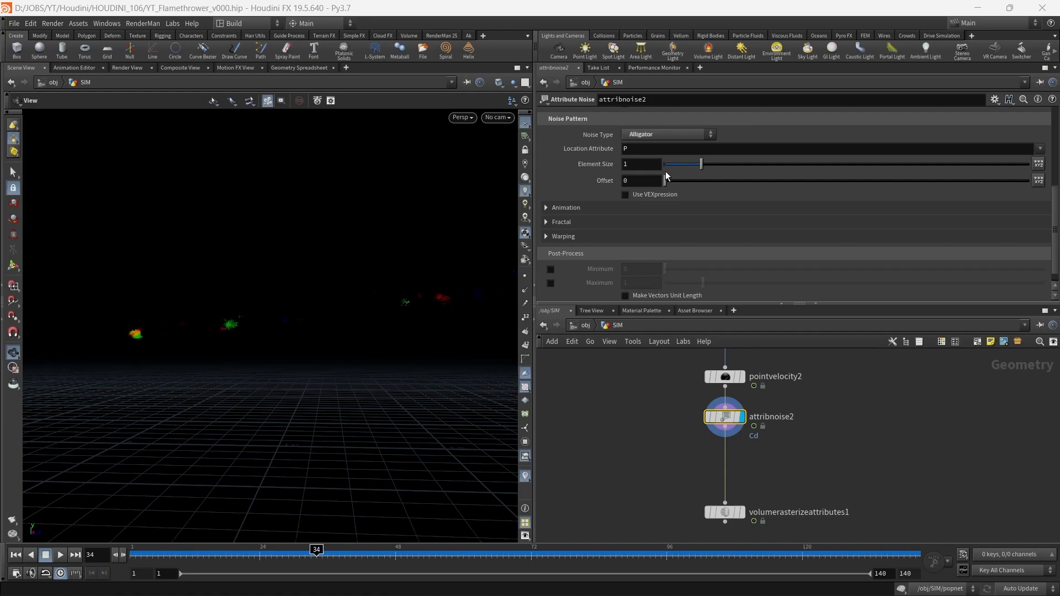
pyautogui.click(668, 132)
pyautogui.click(663, 178)
pyautogui.click(668, 134)
pyautogui.click(671, 152)
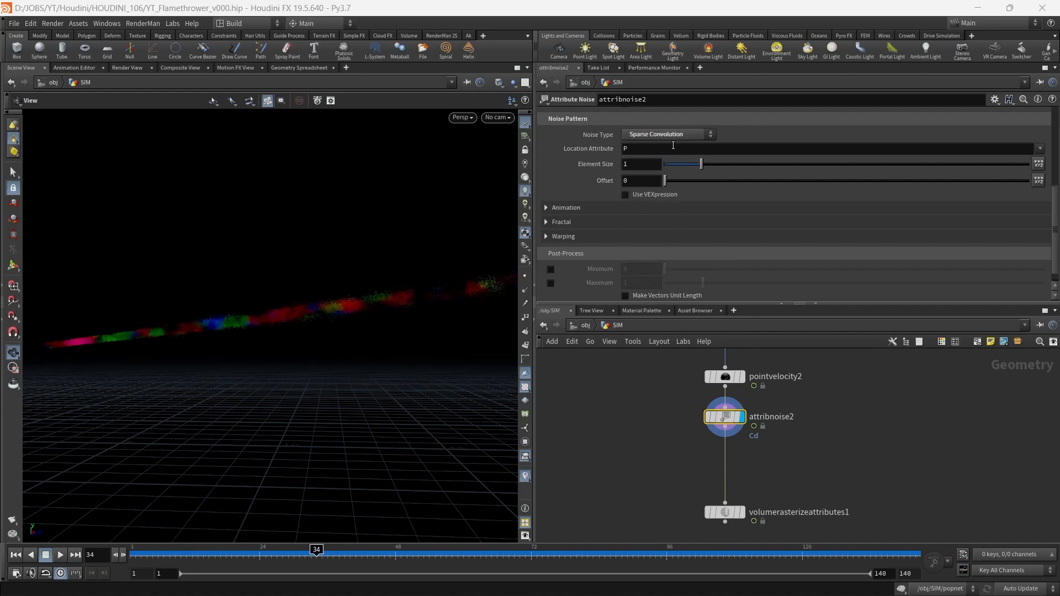
pyautogui.click(665, 132)
pyautogui.click(664, 143)
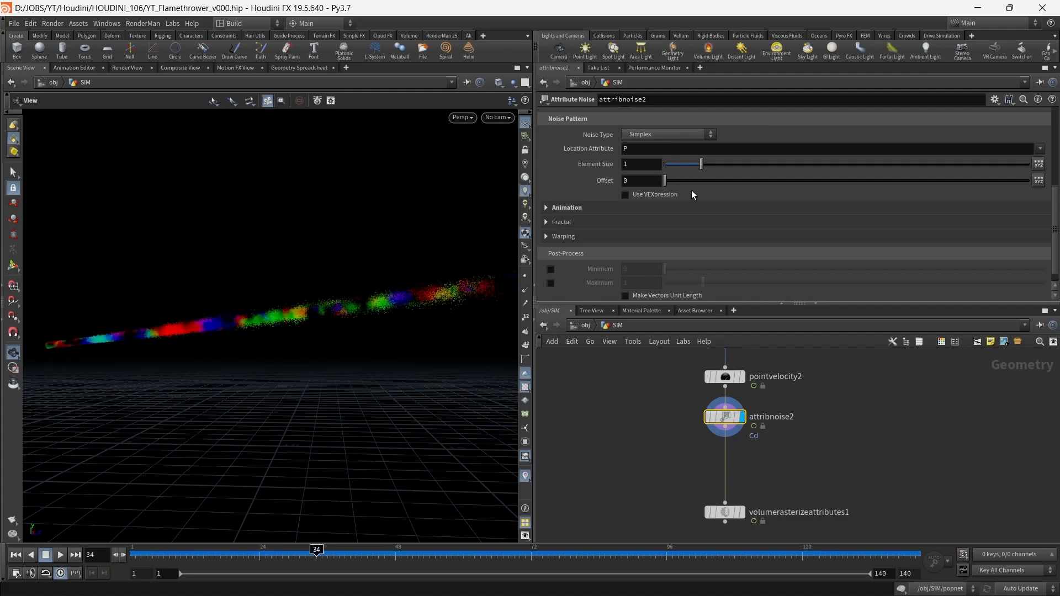
# - Set the noise Element Size of attribnoise2 to 0.2
pyautogui.scroll(3, 693, 198)
pyautogui.moveTo(701, 235); pyautogui.dragTo(671, 237)
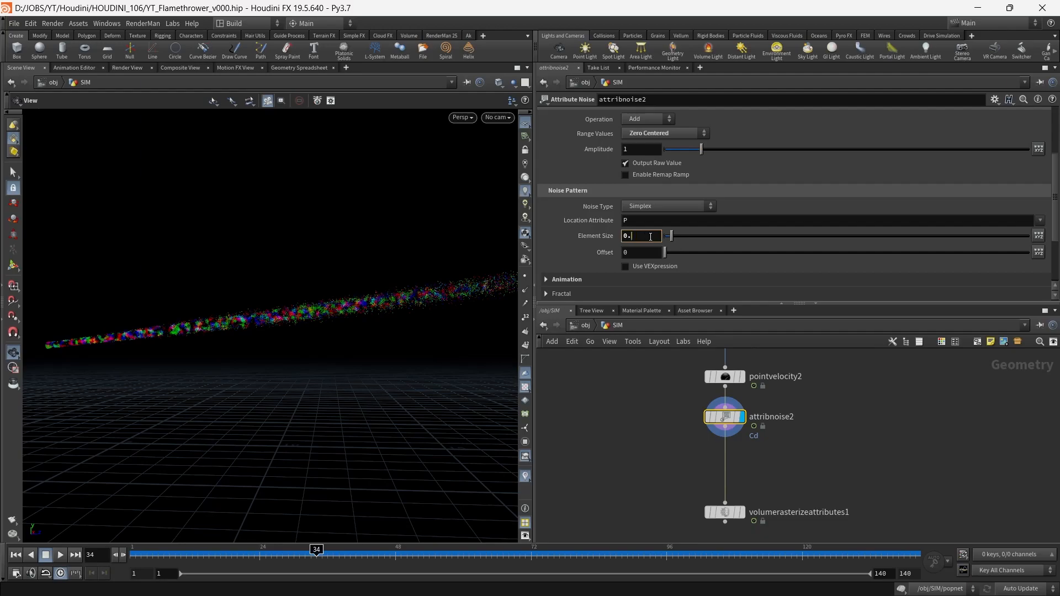
pyautogui.press('Return')
# - Insert a Blast node between attribnoise2 and volumerasterizeattributes1
pyautogui.moveTo(820, 463); pyautogui.dragTo(823, 438, button='middle')
pyautogui.press('Tab')
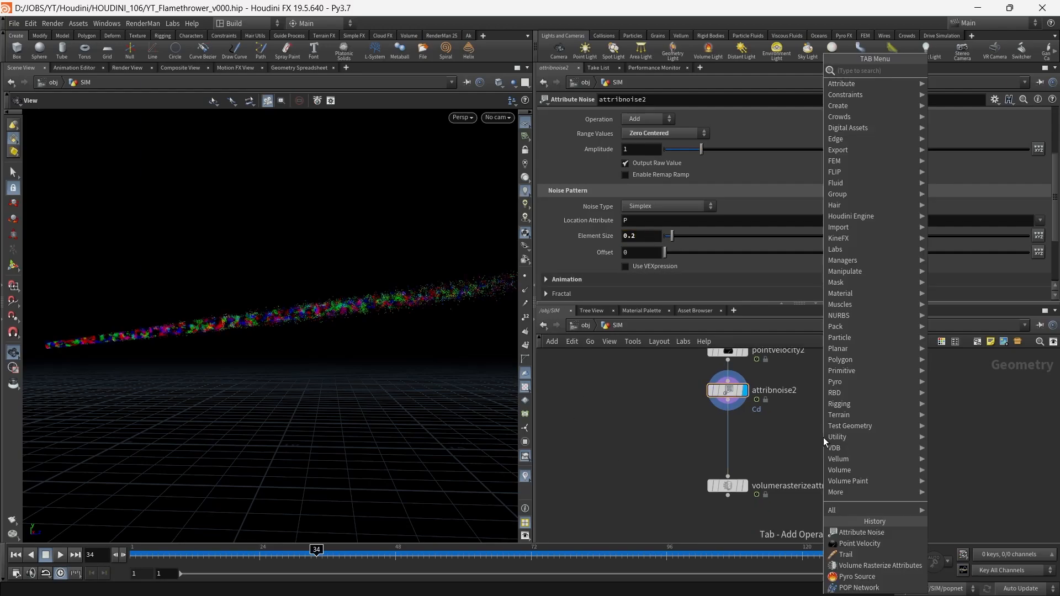
pyautogui.write('bl')
pyautogui.press('Return')
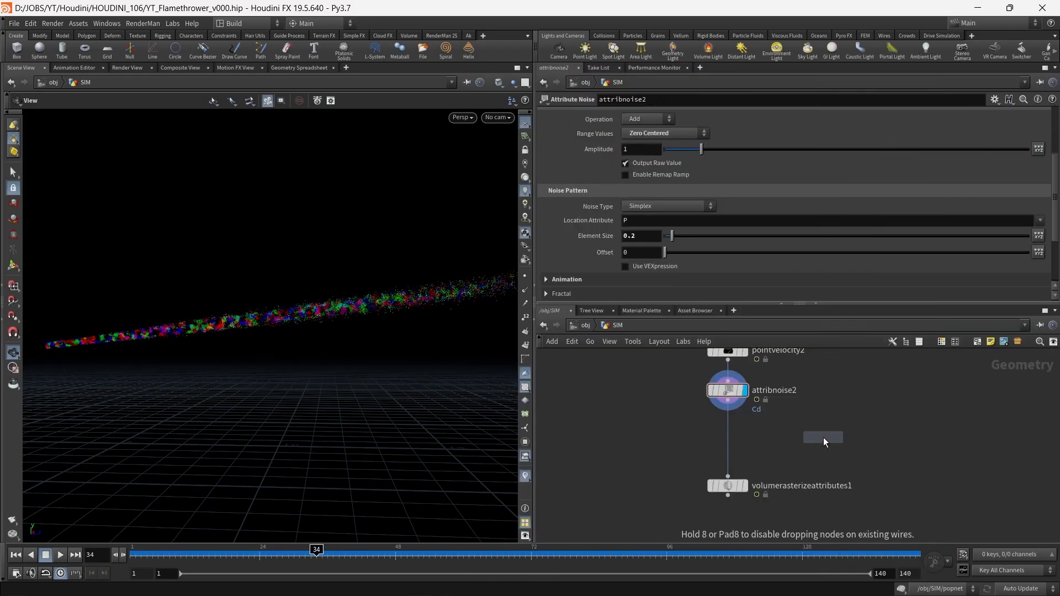
pyautogui.click(730, 423)
pyautogui.click(704, 116)
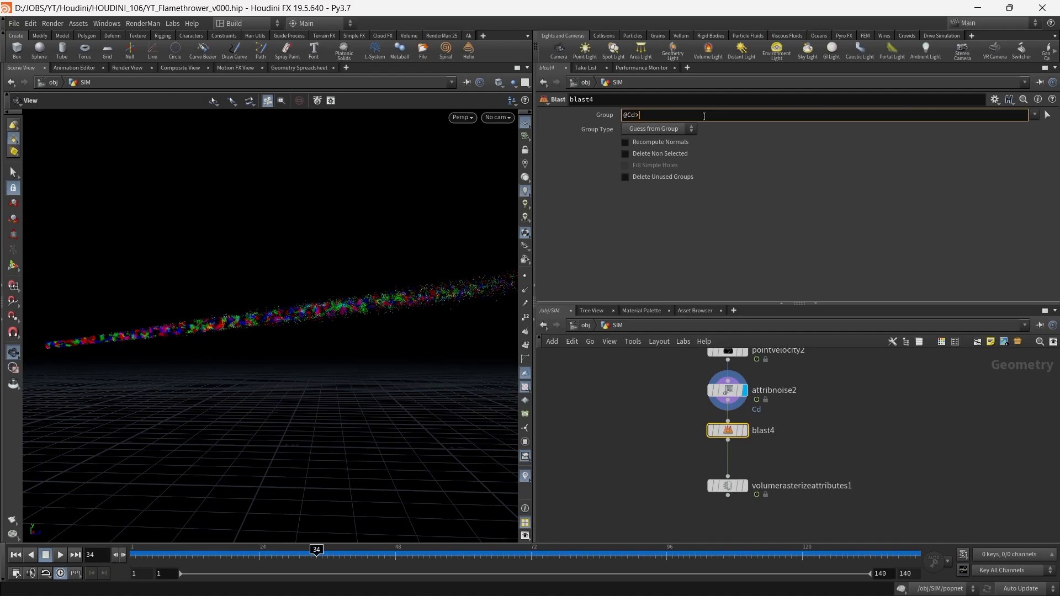
pyautogui.press('Return')
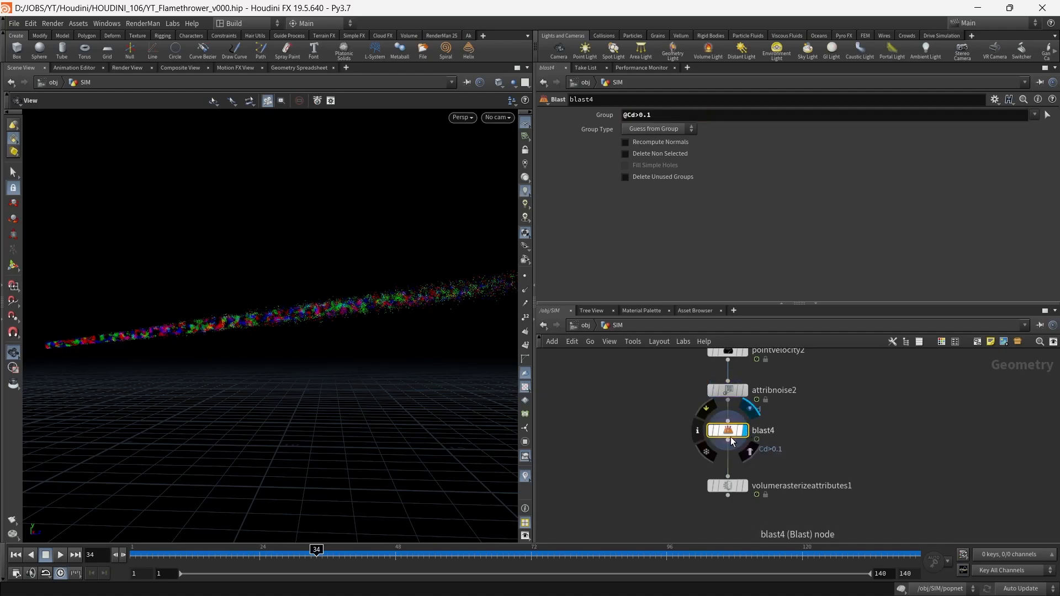
pyautogui.middleClick(731, 442)
pyautogui.click(660, 131)
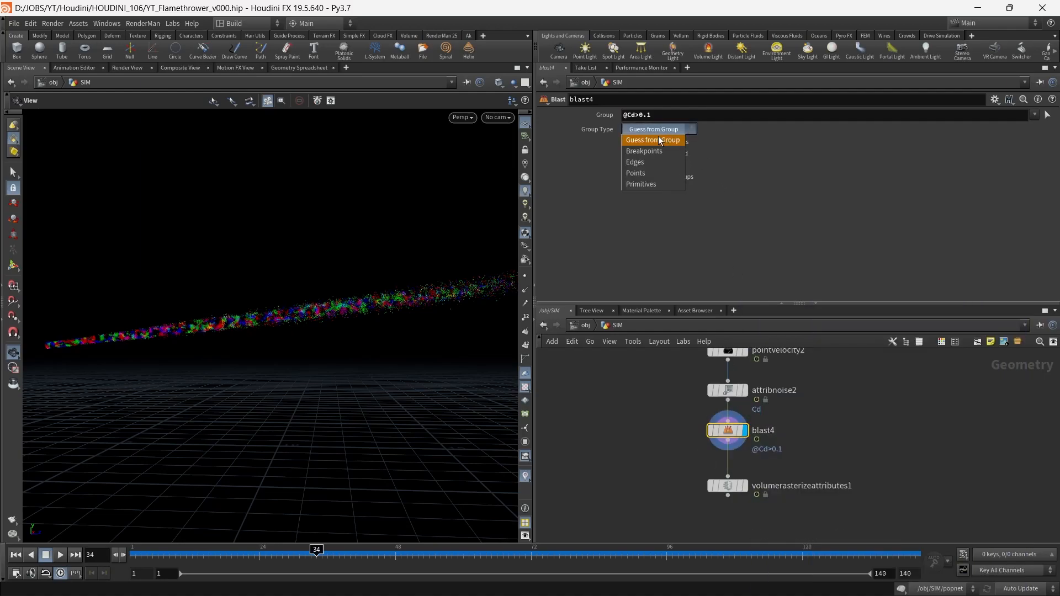
pyautogui.click(650, 172)
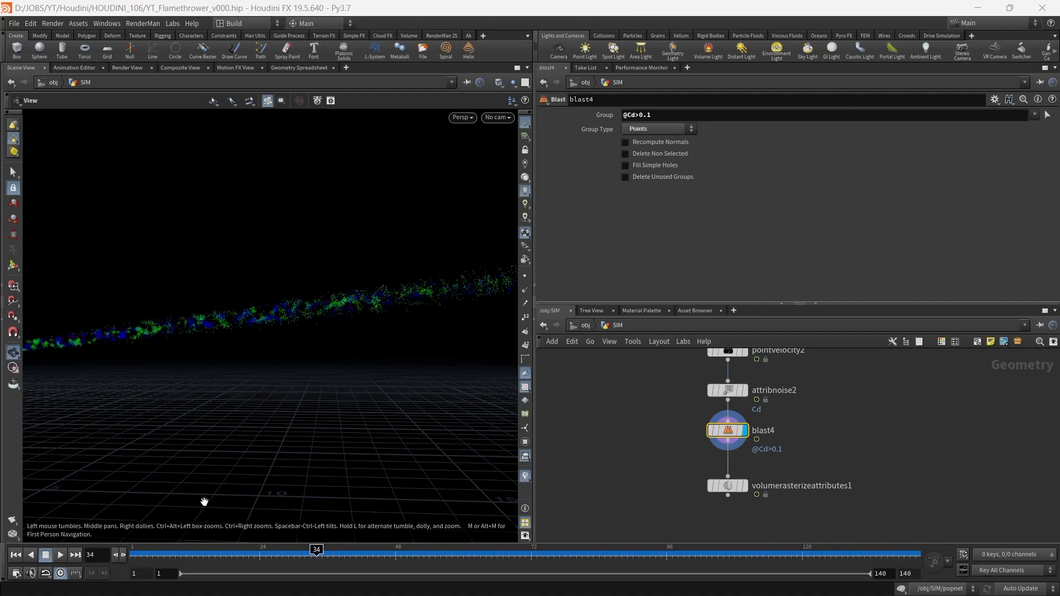
# - Play the animation and examine the blasted particle stream from the side and from above
pyautogui.click(158, 555)
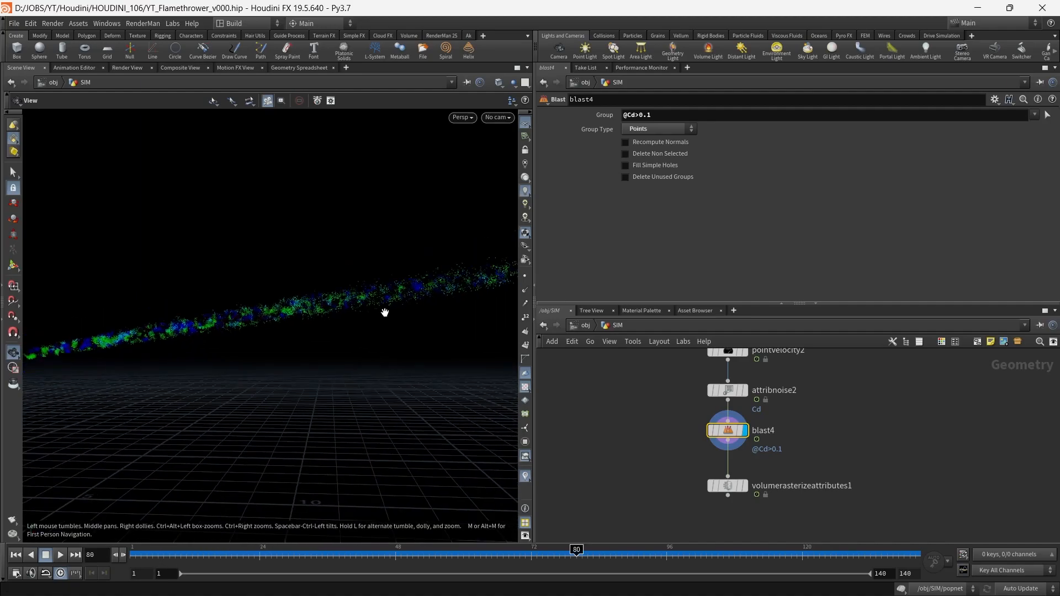
pyautogui.moveTo(384, 313); pyautogui.dragTo(159, 507)
pyautogui.click(60, 554)
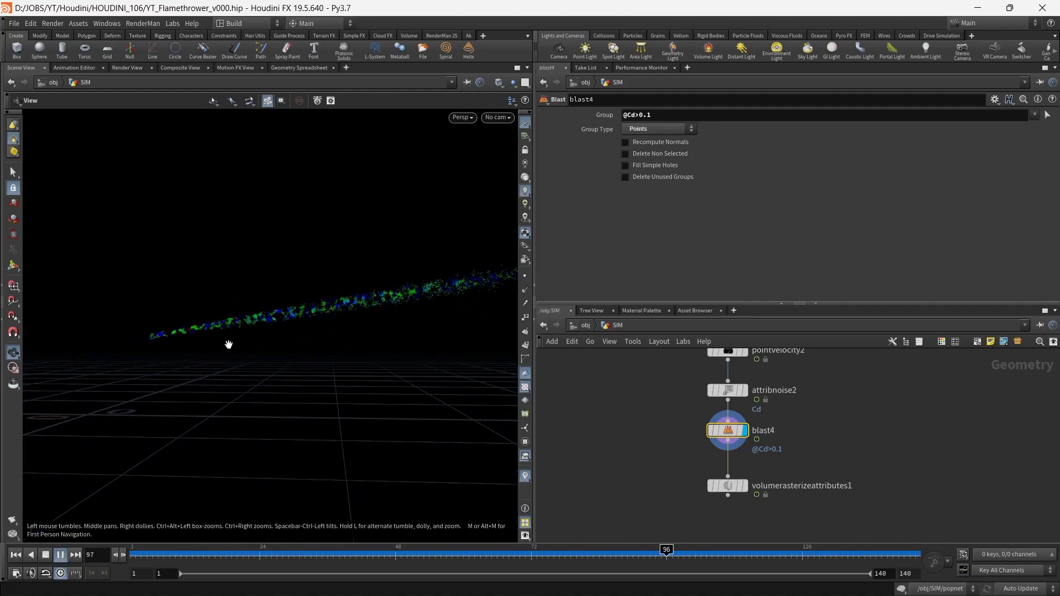
pyautogui.moveTo(230, 343); pyautogui.dragTo(324, 397)
pyautogui.moveTo(358, 309); pyautogui.dragTo(416, 303, button='right')
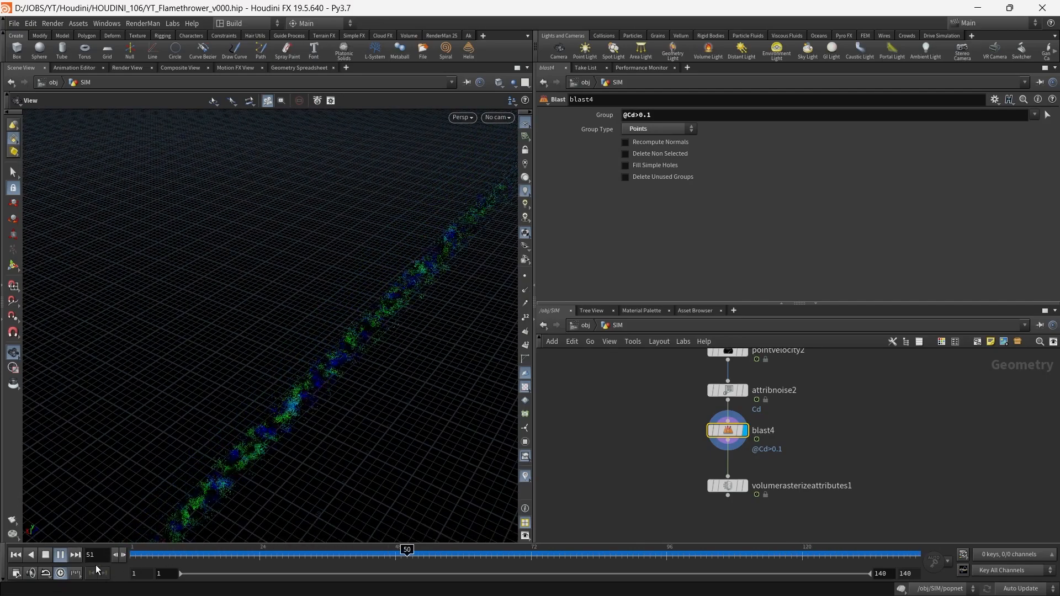
pyautogui.moveTo(352, 429); pyautogui.dragTo(336, 506)
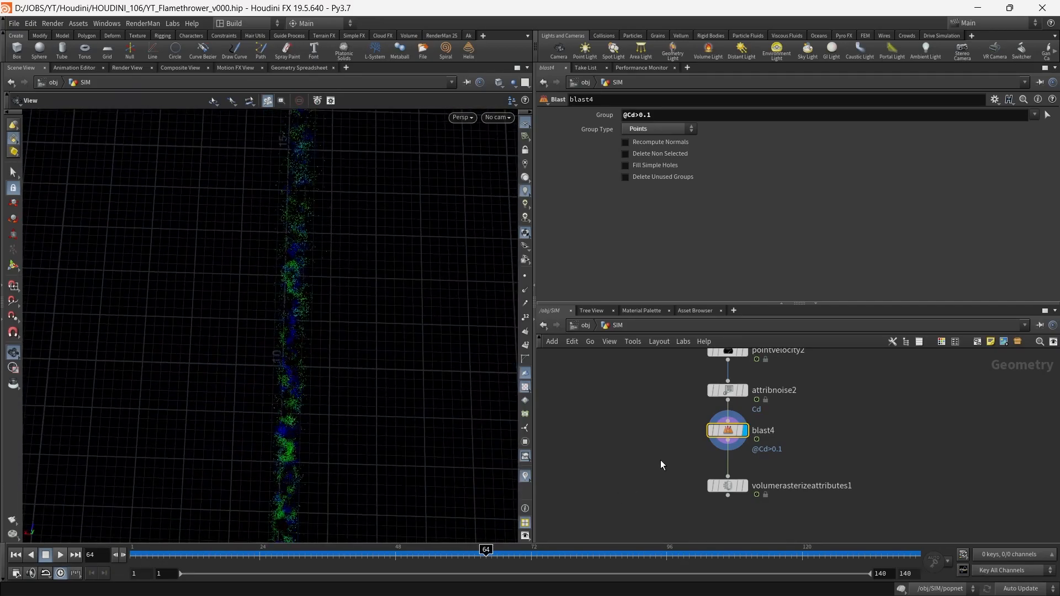
# - Set the noise Element Size of attribnoise2 to 0.35
pyautogui.click(728, 390)
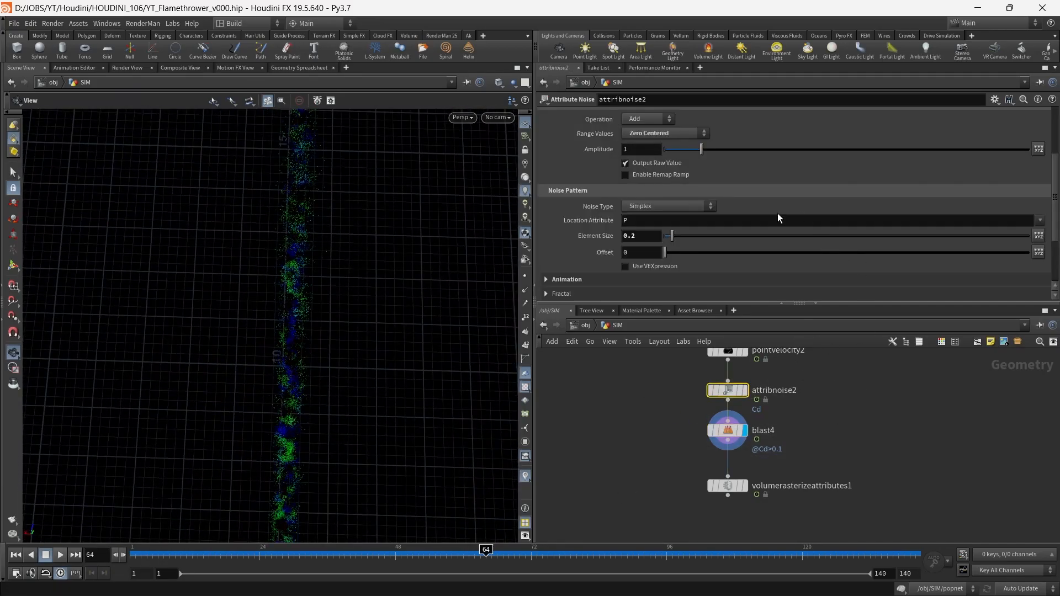
pyautogui.scroll(-1, 780, 210)
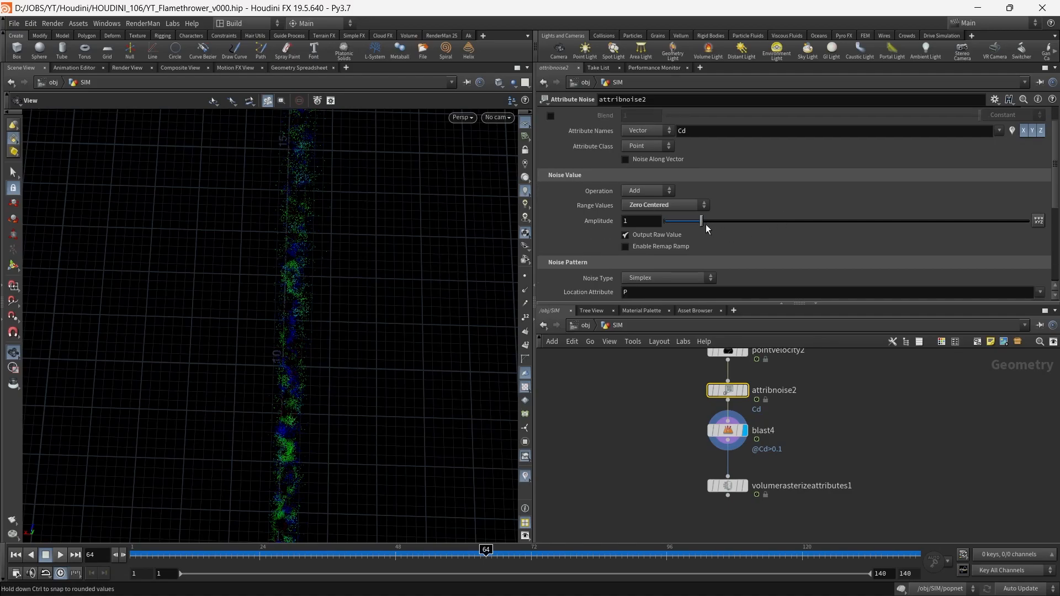
pyautogui.scroll(-3, 741, 228)
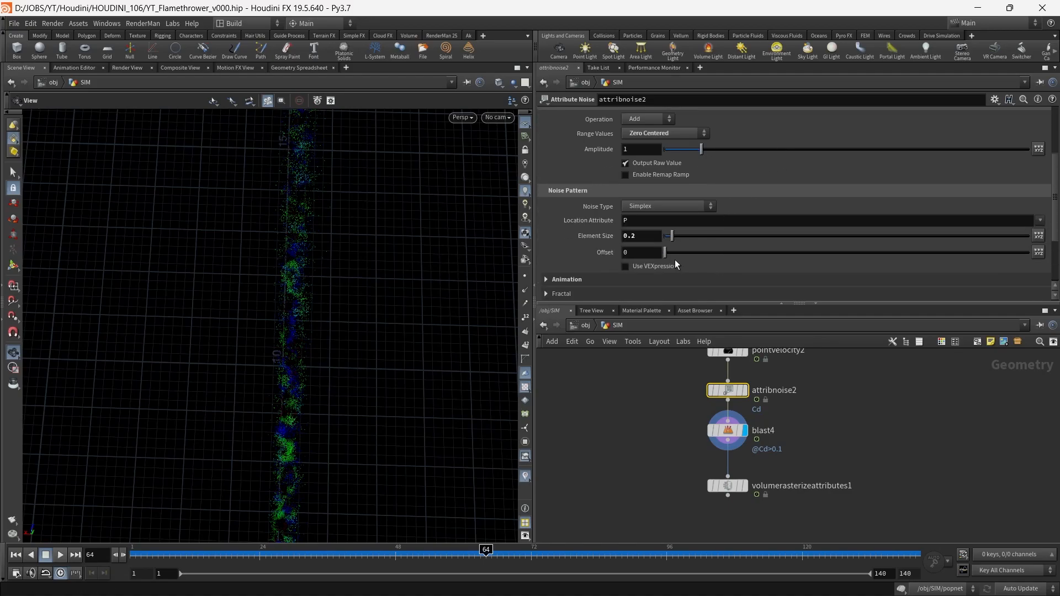
pyautogui.scroll(-2, 696, 224)
pyautogui.moveTo(672, 207); pyautogui.dragTo(686, 209)
pyautogui.click(641, 209)
pyautogui.press('BackSpace')
pyautogui.press('BackSpace')
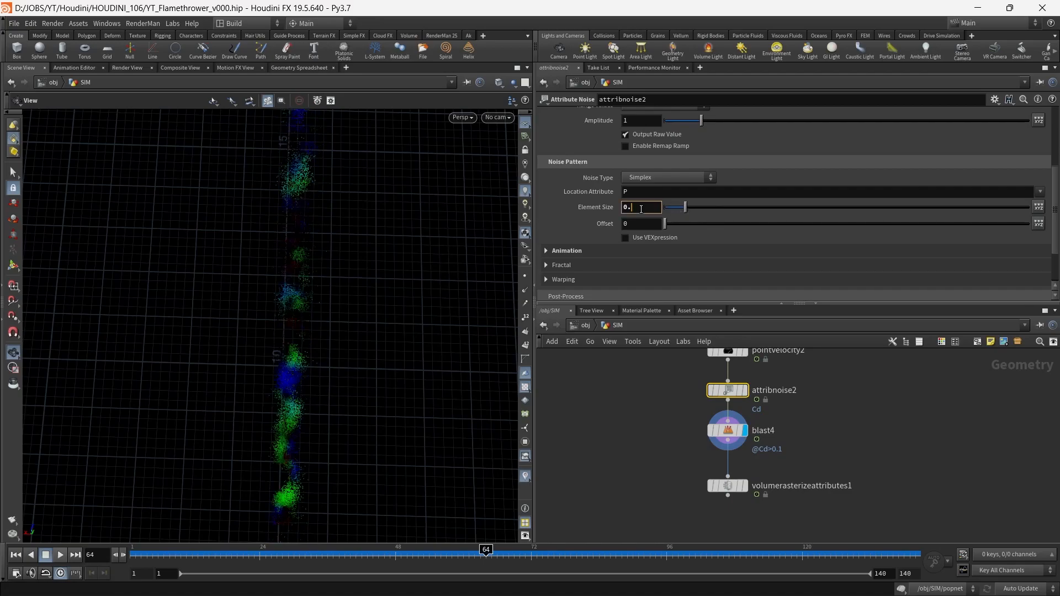
pyautogui.write('35')
pyautogui.press('Return')
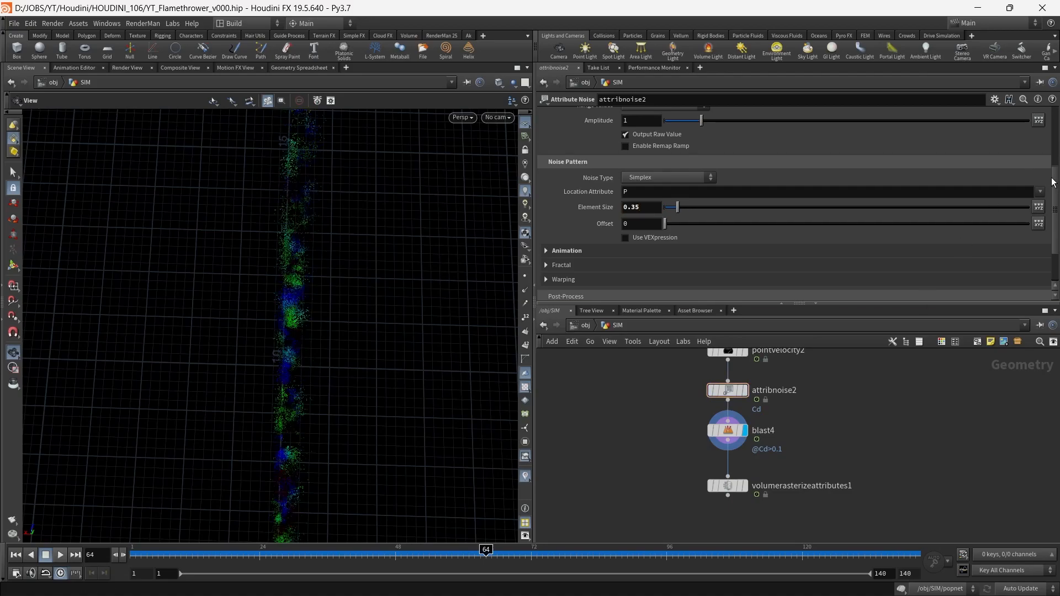
# - Change the Cd attribute type on attribnoise2 from Vector to Float
pyautogui.scroll(5, 1054, 185)
pyautogui.click(650, 161)
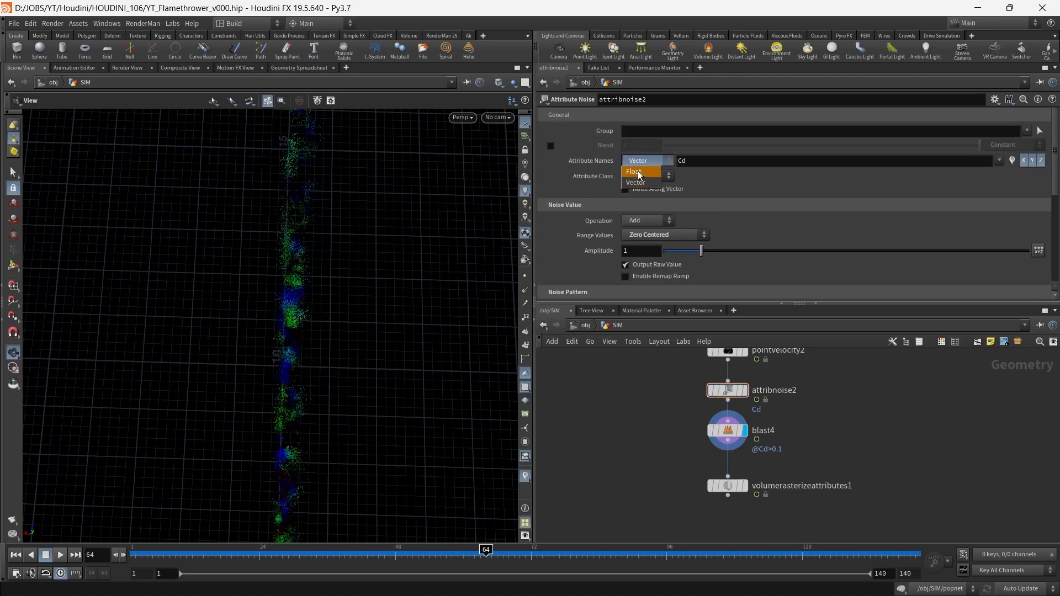
pyautogui.click(641, 160)
pyautogui.moveTo(382, 291); pyautogui.dragTo(297, 262)
pyautogui.moveTo(297, 262); pyautogui.dragTo(299, 216, button='middle')
# - Display the rasterized volume of volumerasterizeattributes1, return the display to blast4 and inspect its dark particles
pyautogui.moveTo(843, 450); pyautogui.dragTo(854, 397, button='middle')
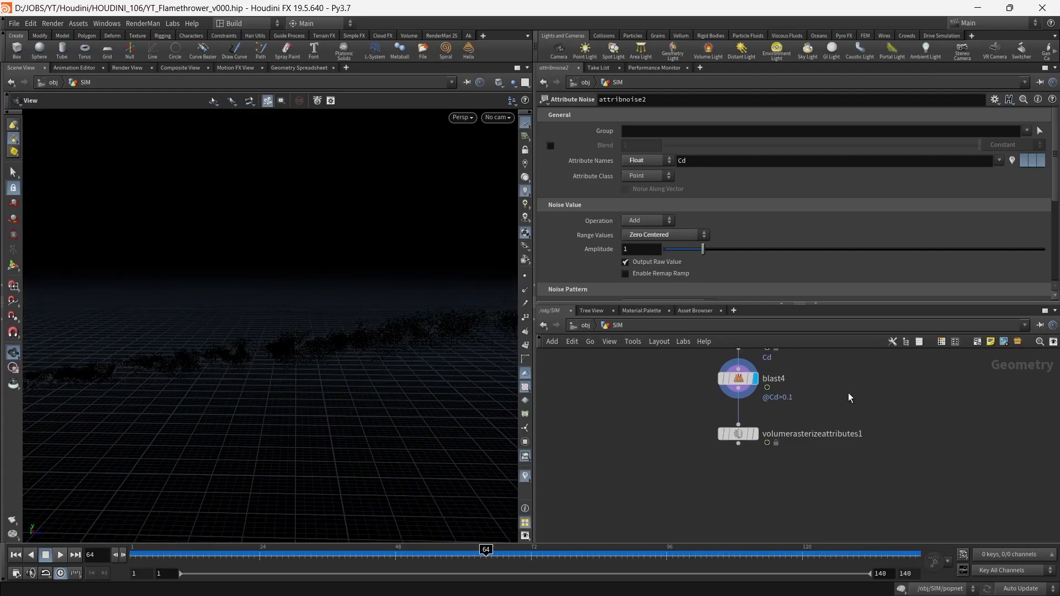
pyautogui.click(756, 433)
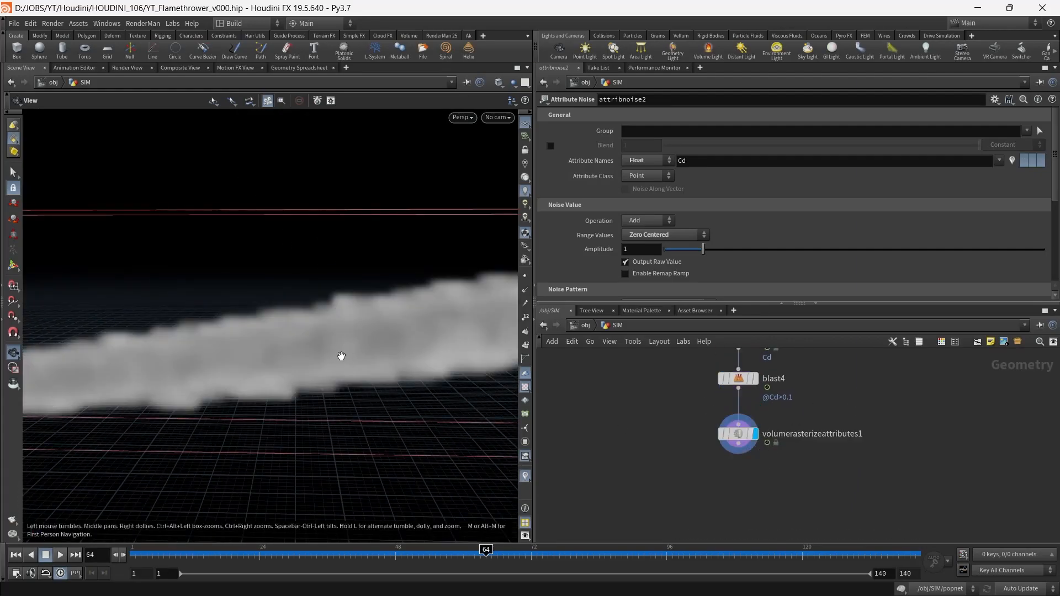
pyautogui.click(752, 379)
pyautogui.click(737, 379)
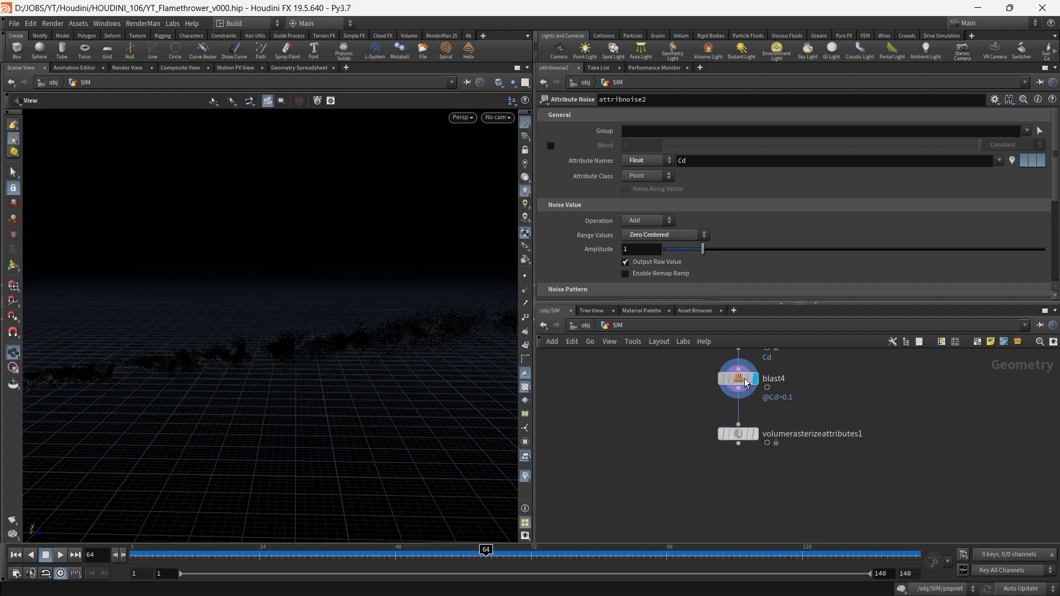
pyautogui.moveTo(306, 346); pyautogui.dragTo(431, 353)
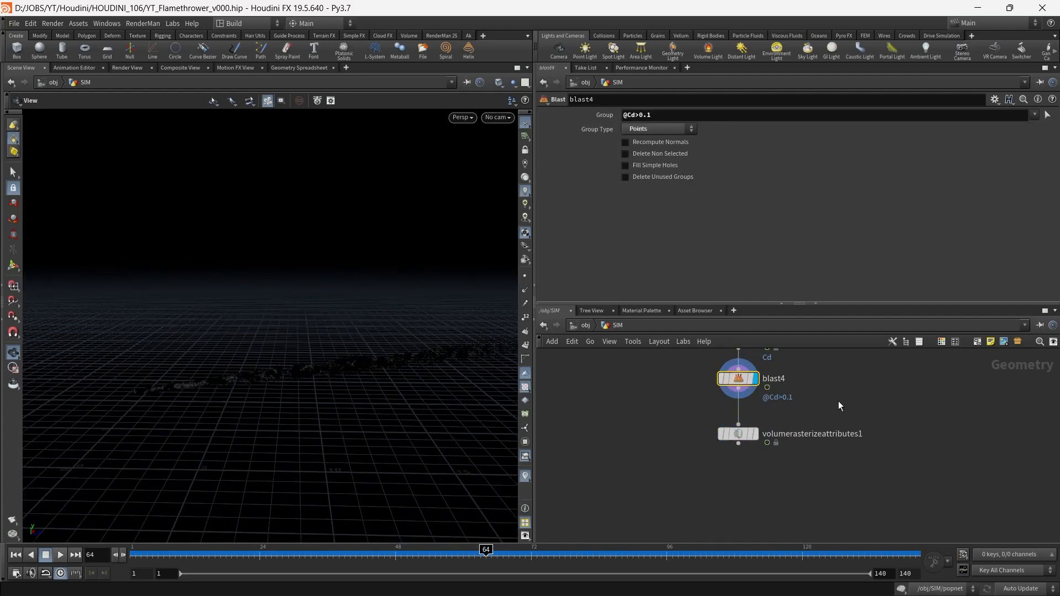
# - Move volumerasterizeattributes1 further down, insert an Attribute Wrangle between it and blast4, and display the wrangle
pyautogui.moveTo(734, 435); pyautogui.dragTo(738, 492)
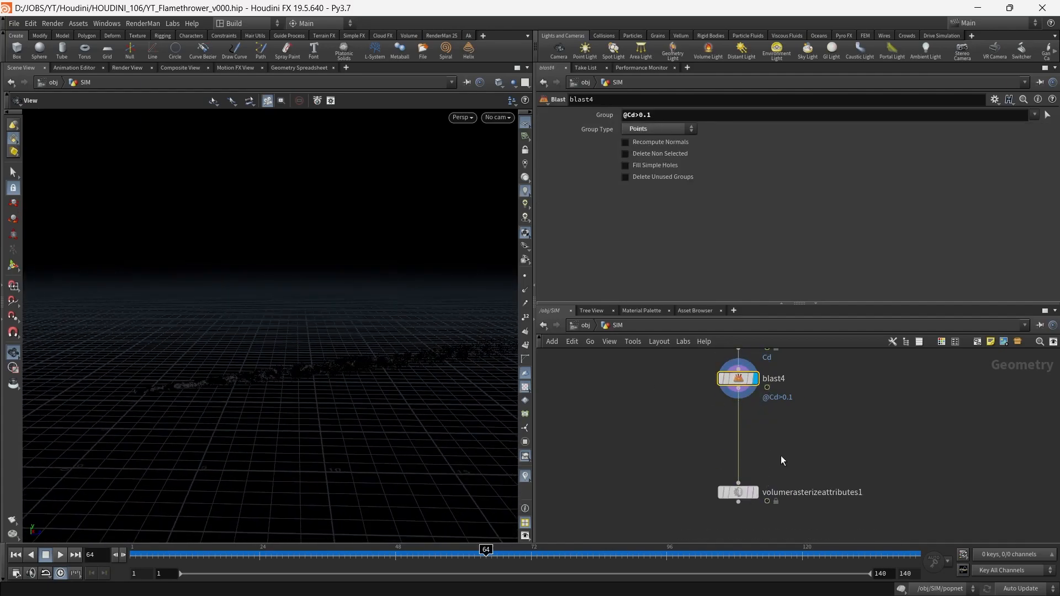
pyautogui.moveTo(802, 438); pyautogui.dragTo(793, 471, button='middle')
pyautogui.press('Tab')
pyautogui.write('wran')
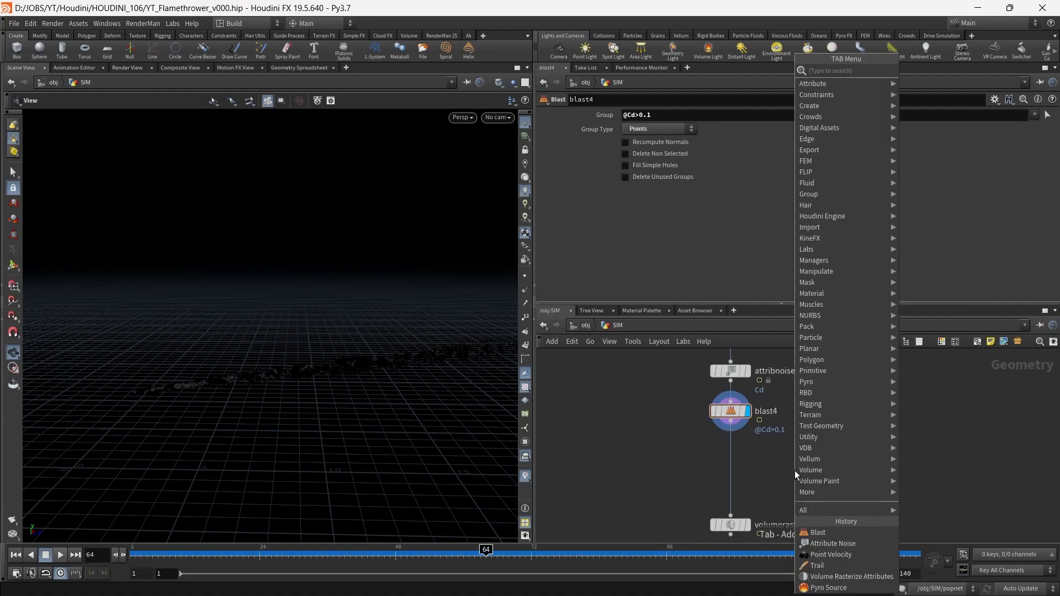
pyautogui.press('Return')
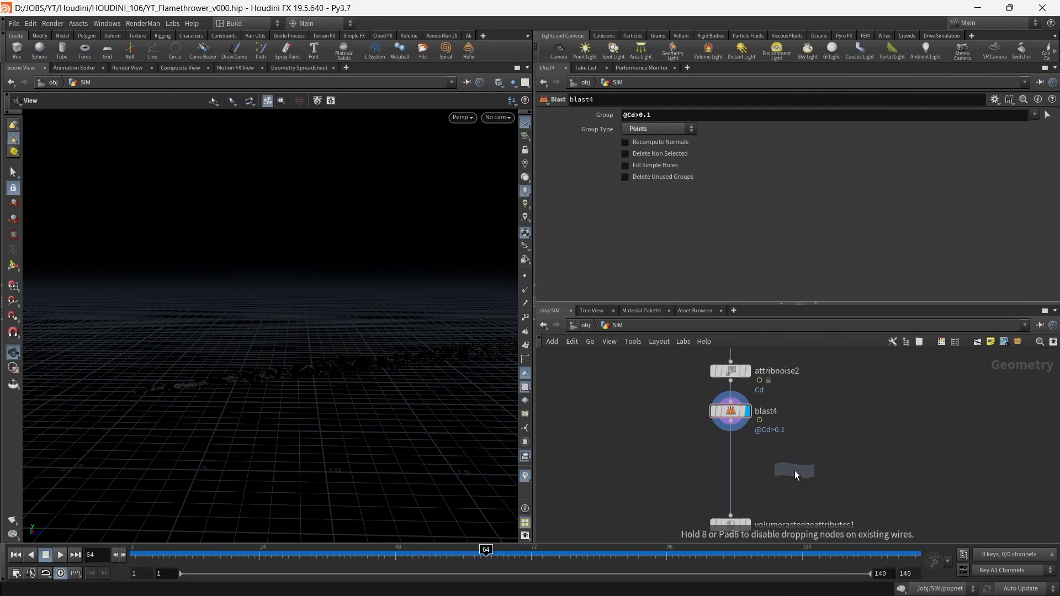
pyautogui.click(730, 455)
pyautogui.click(749, 455)
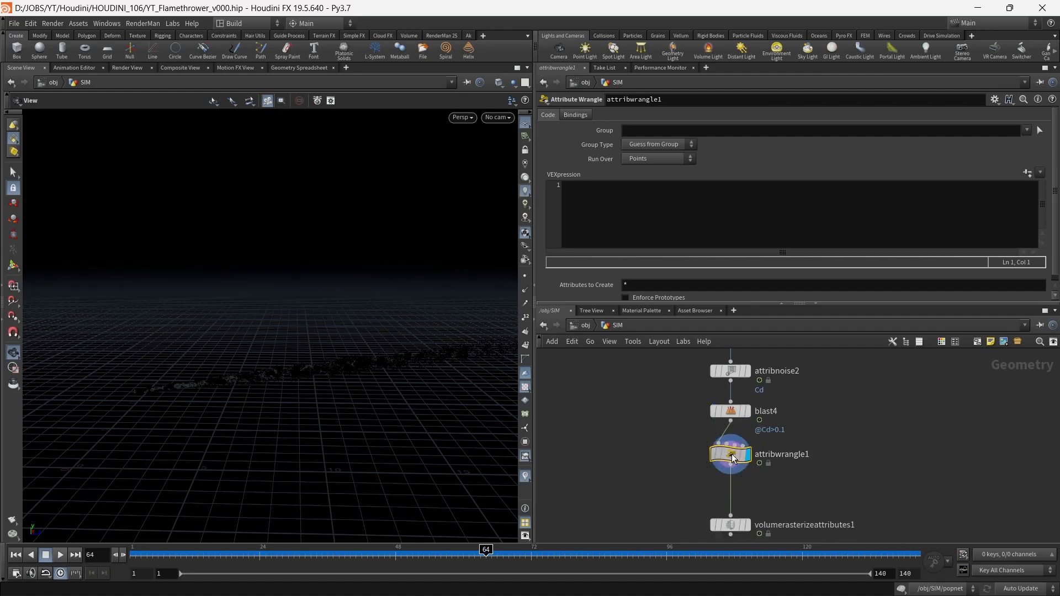
# - Begin a float variable declaration in the VEXpression of attribwrangle1
pyautogui.click(701, 225)
pyautogui.write('float ')
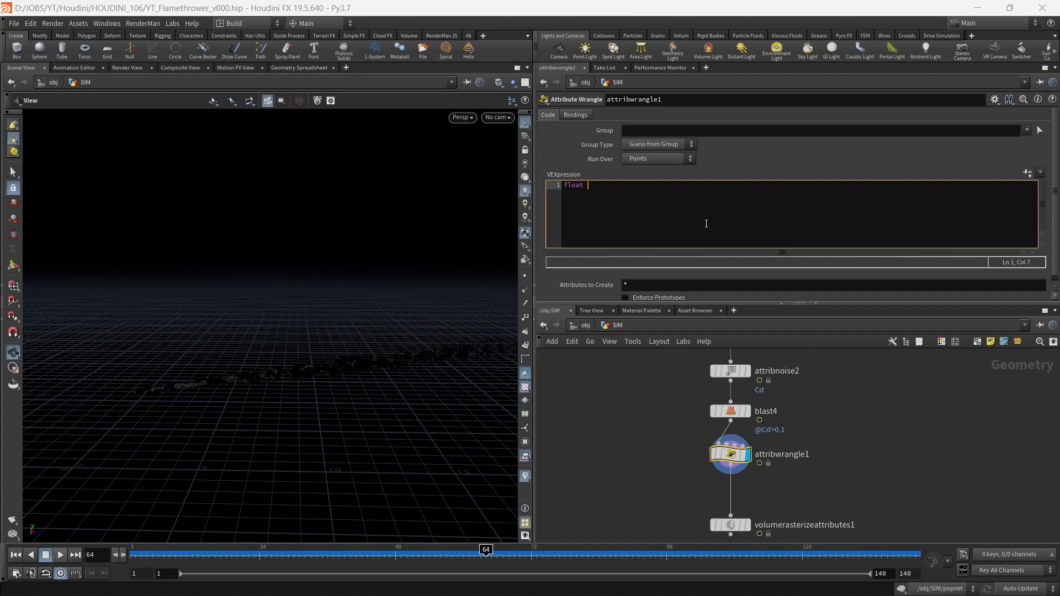
pyautogui.write('rand = rand(')
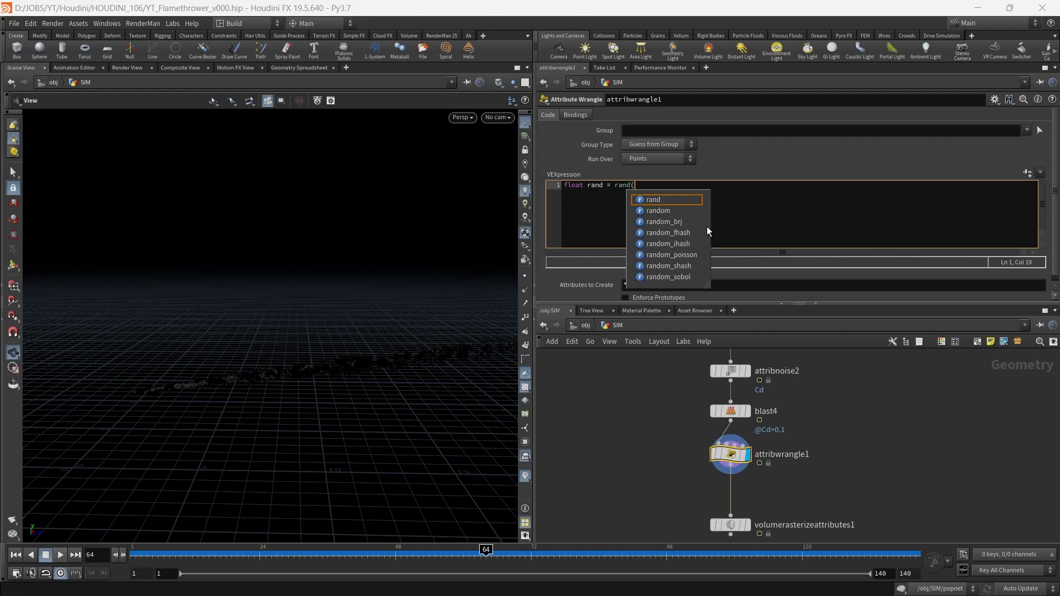
pyautogui.write('@id')
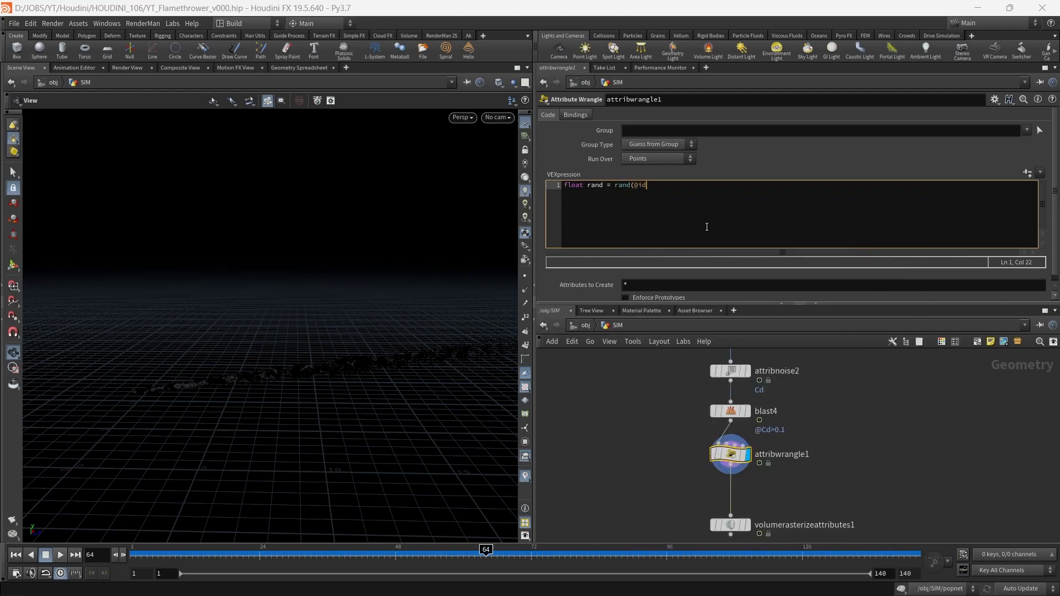
pyautogui.press('BackSpace')
pyautogui.press('BackSpace')
pyautogui.press('BackSpace')
pyautogui.write('@age')
pyautogui.write('/@life')
pyautogui.write(',')
pyautogui.write(' )')
pyautogui.write(';')
pyautogui.click(834, 440)
pyautogui.scroll(-2, 381, 382)
pyautogui.moveTo(378, 384); pyautogui.dragTo(308, 377, button='middle')
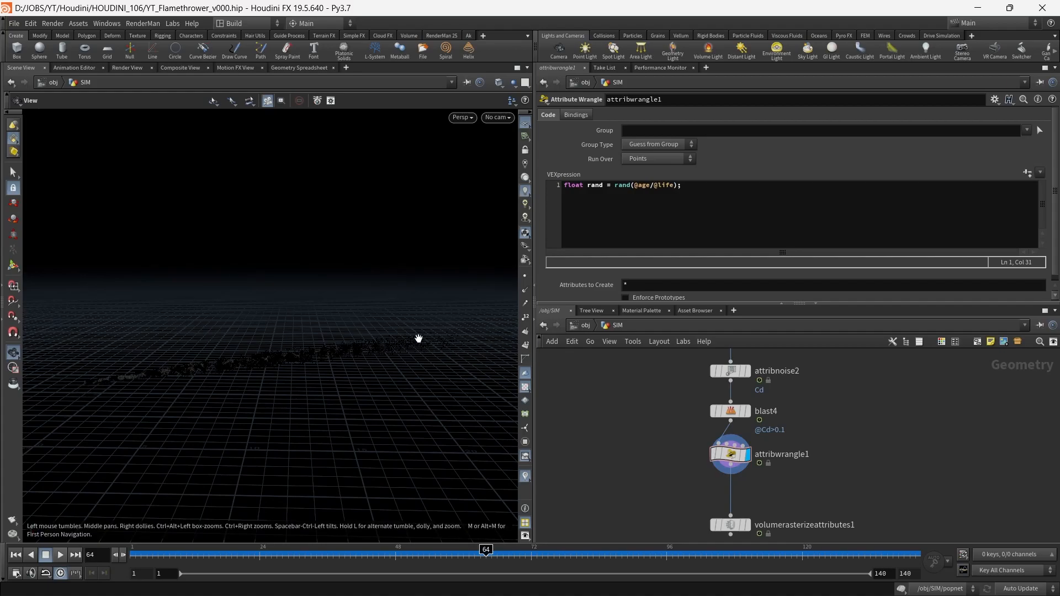
pyautogui.moveTo(258, 383); pyautogui.dragTo(251, 422)
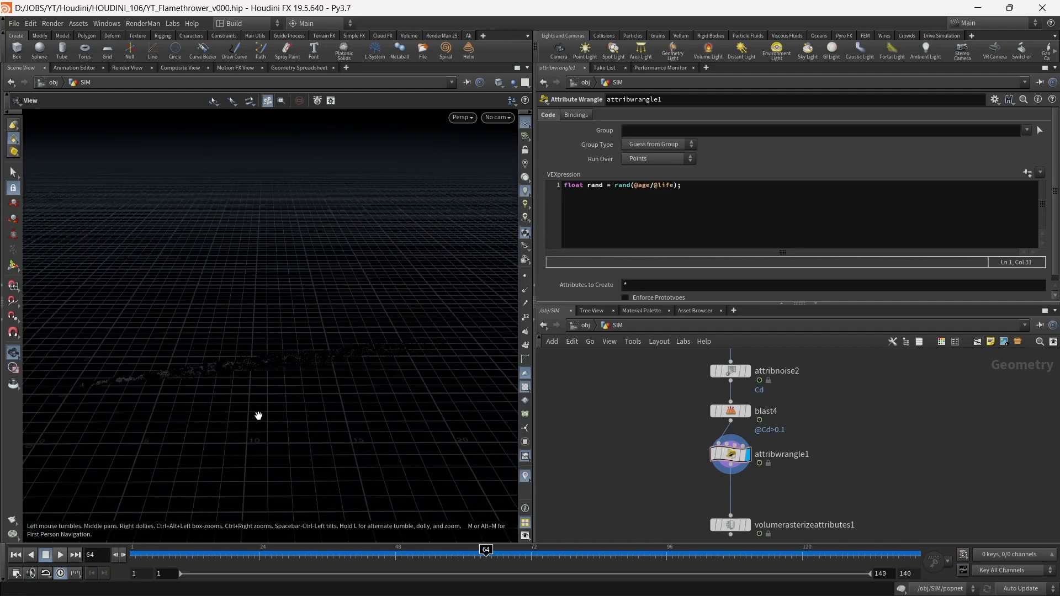
pyautogui.click(614, 185)
pyautogui.write('fit(')
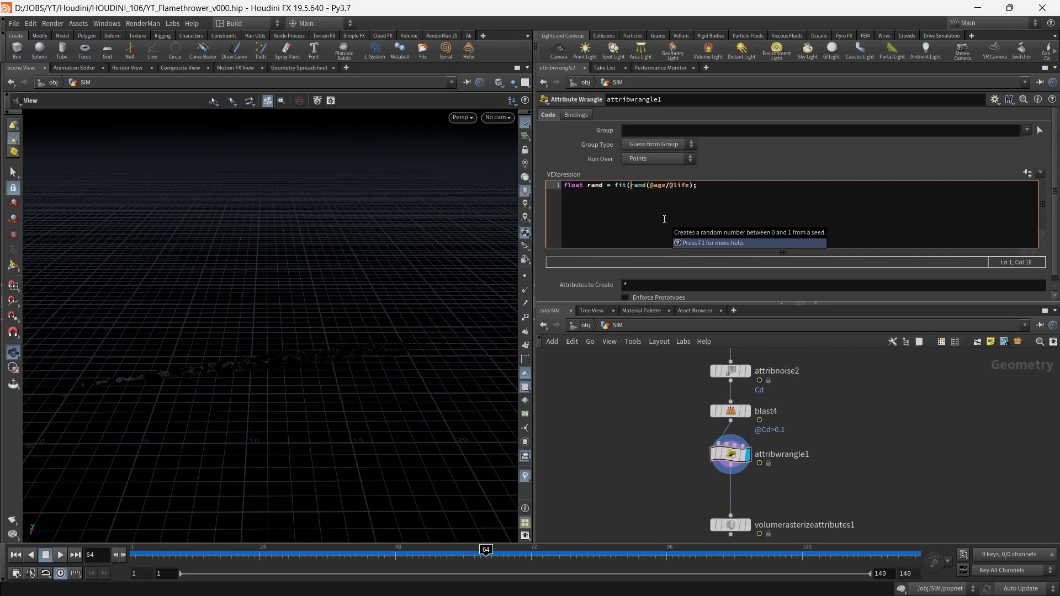
pyautogui.press('BackSpace')
pyautogui.press('BackSpace')
pyautogui.press('BackSpace')
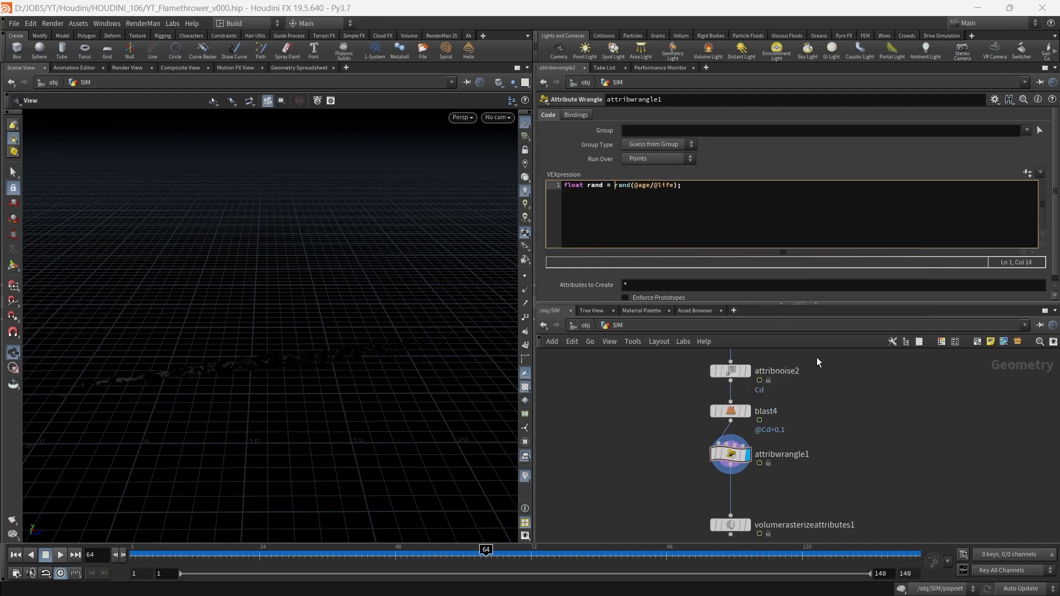
pyautogui.click(701, 276)
# - Add the line f@pscale *= chramp("Pscale", rand); below the rand declaration, leaving one blank line between them
pyautogui.click(729, 196)
pyautogui.press('Return')
pyautogui.press('Return')
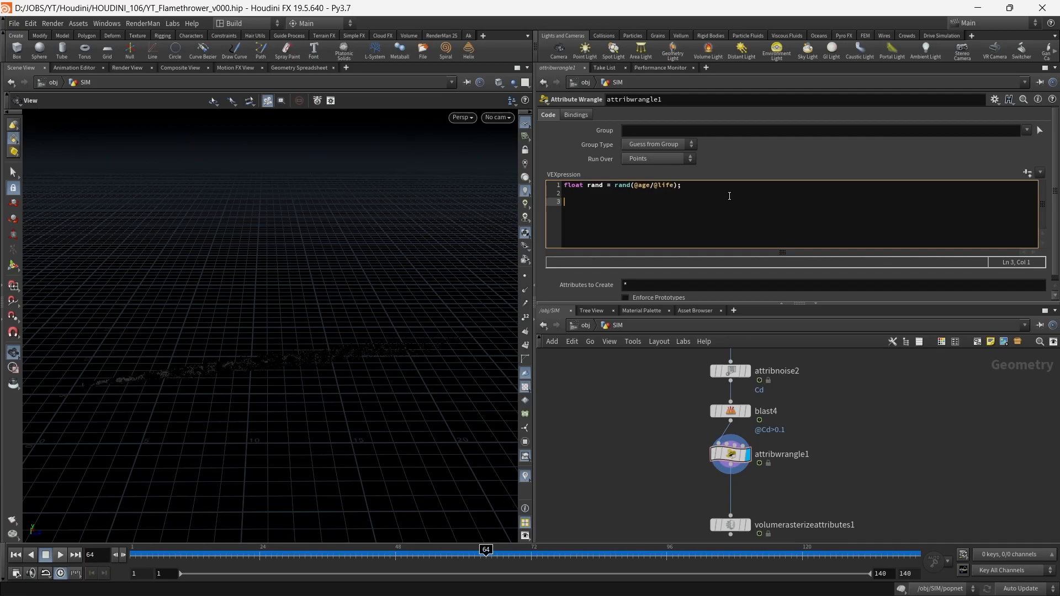
pyautogui.write('f@pscale *= chra')
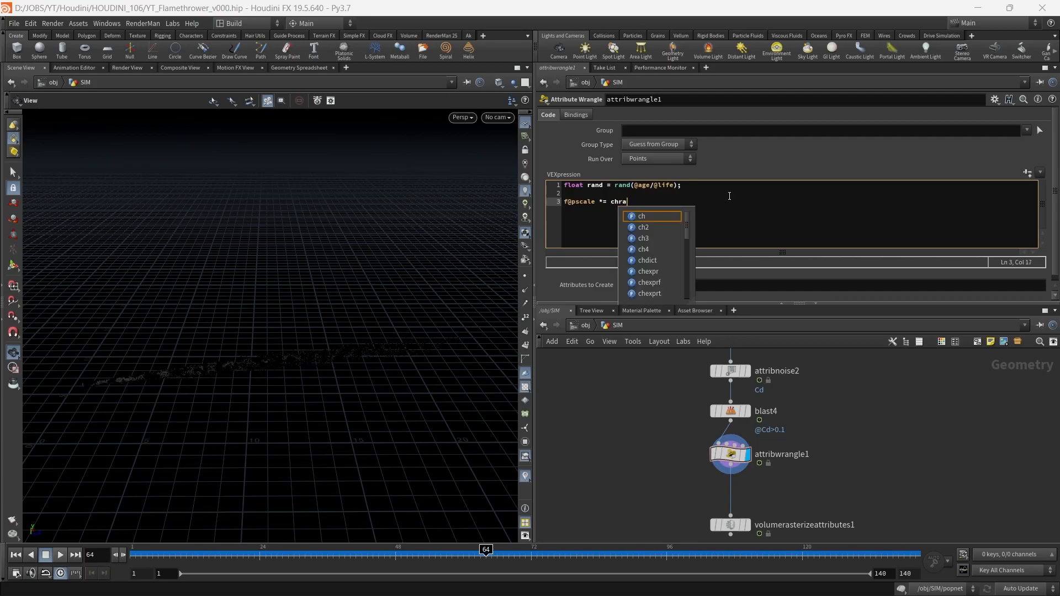
pyautogui.press('Return')
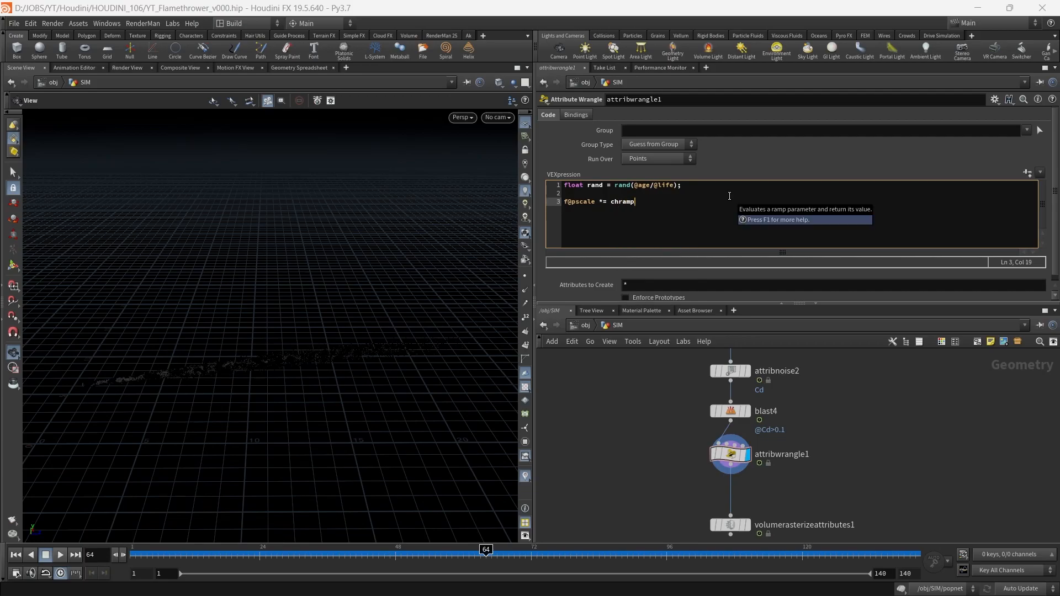
pyautogui.write('(')
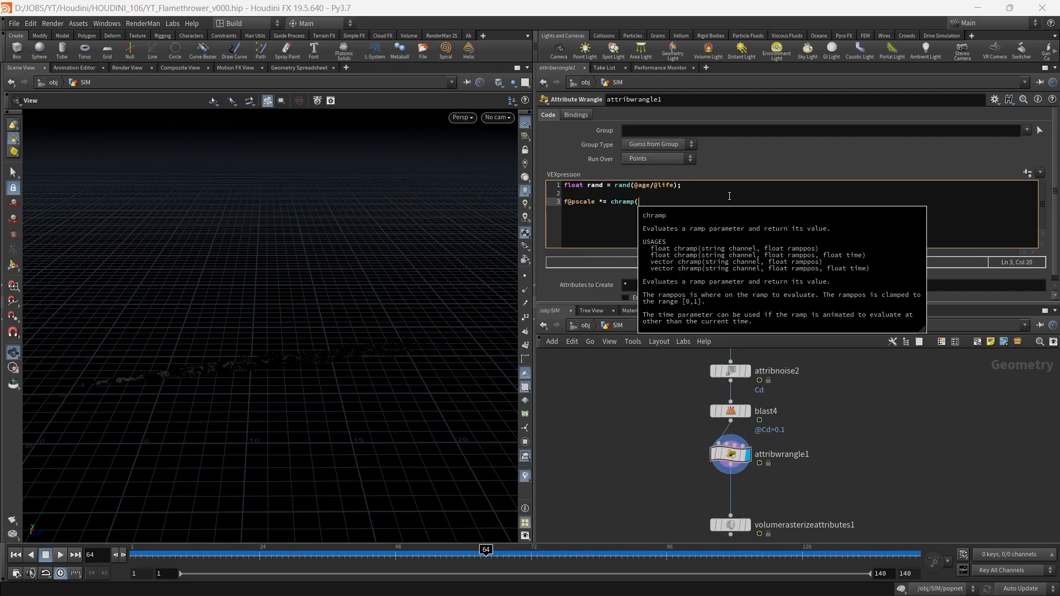
pyautogui.click(648, 200)
pyautogui.write('"')
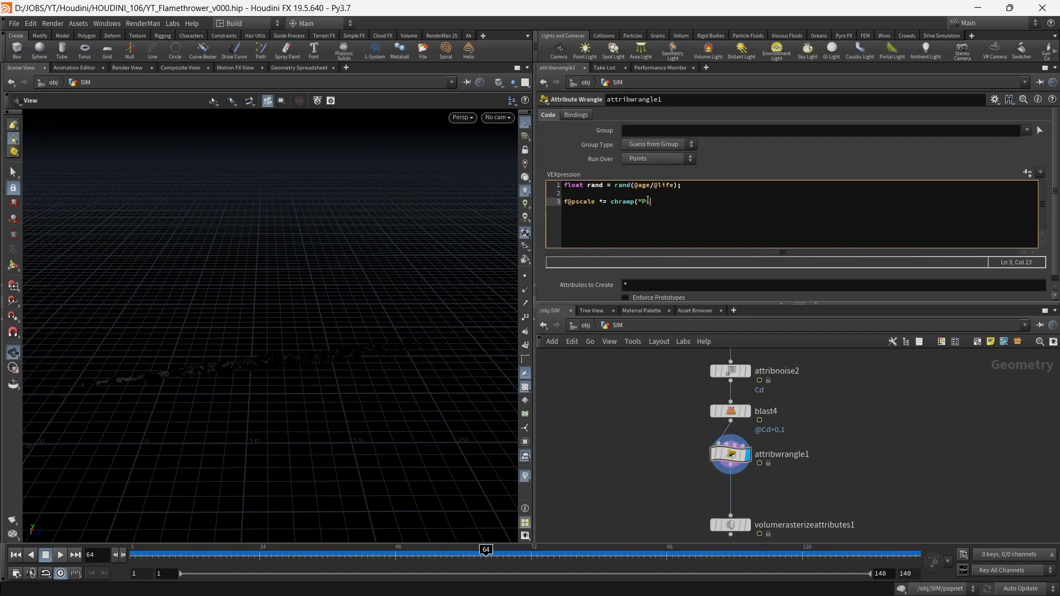
pyautogui.write('Pscale", jr')
pyautogui.press('BackSpace')
pyautogui.press('BackSpace')
pyautogui.write('rand')
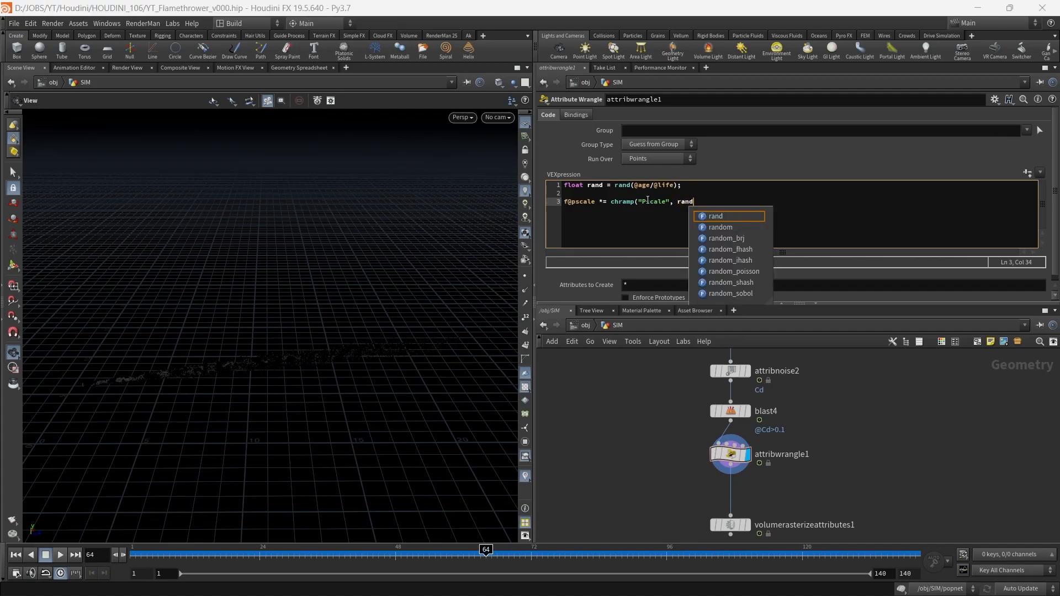
pyautogui.write(');')
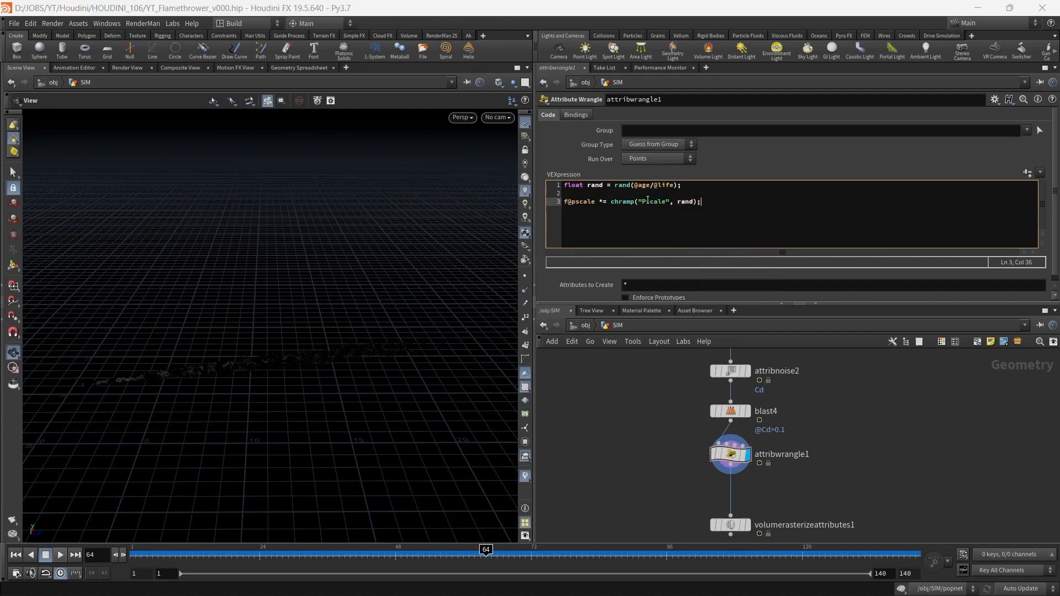
# - Create the Pscale ramp parameter from the wrangle's code and display the volumerasterizeattributes1 result
pyautogui.click(1028, 173)
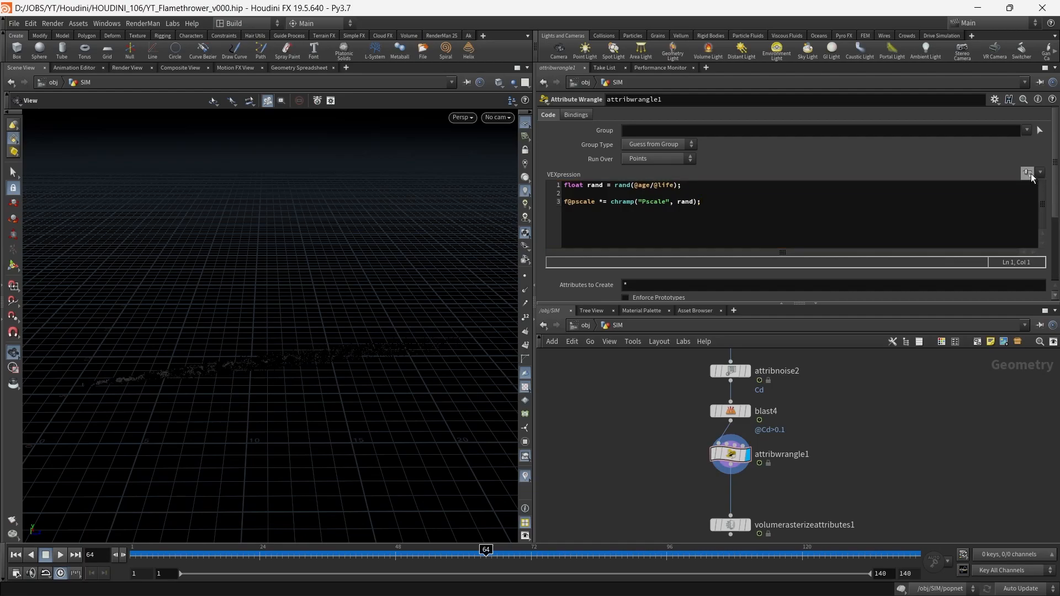
pyautogui.scroll(-3, 1054, 173)
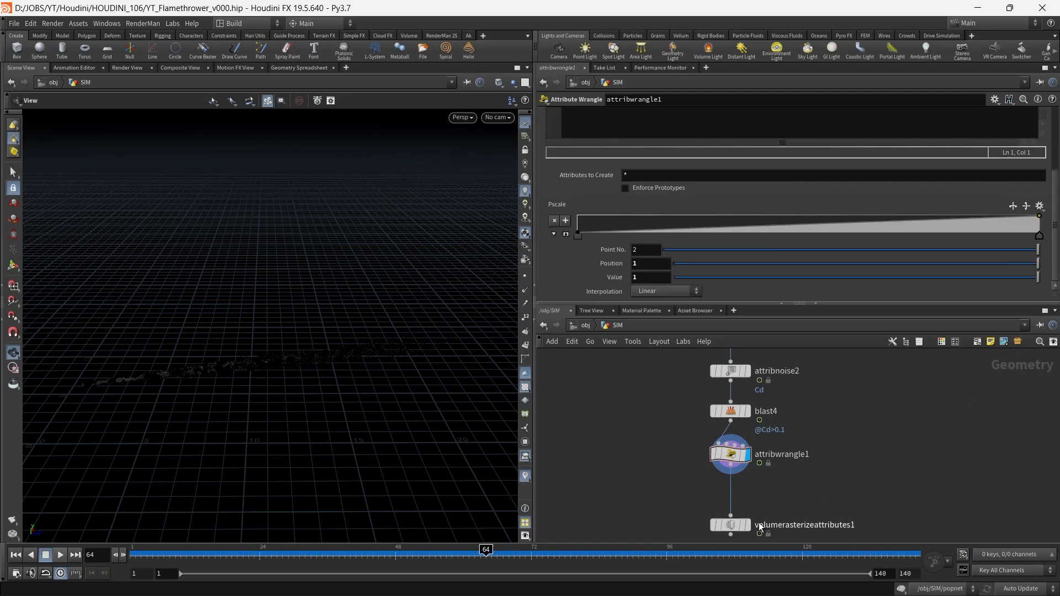
pyautogui.click(749, 525)
pyautogui.moveTo(814, 500); pyautogui.dragTo(814, 439, button='middle')
pyautogui.moveTo(298, 394); pyautogui.dragTo(288, 354)
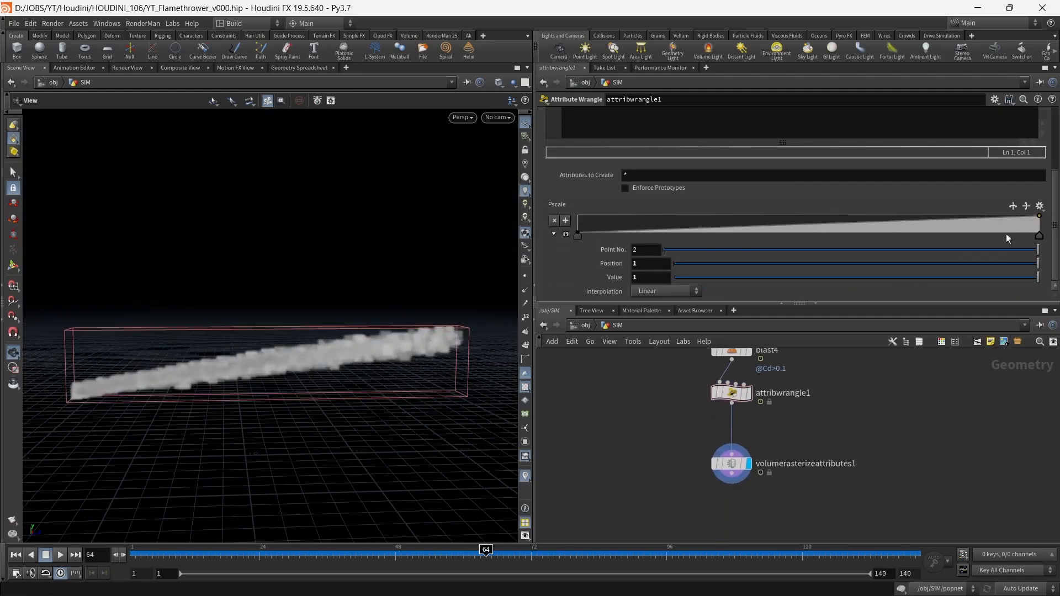
# - Apply the hill-shaped Monotone Cubic preset to the Pscale ramp, with value 1 at position 0.5 and both ends at 0
pyautogui.click(1040, 207)
pyautogui.click(1032, 233)
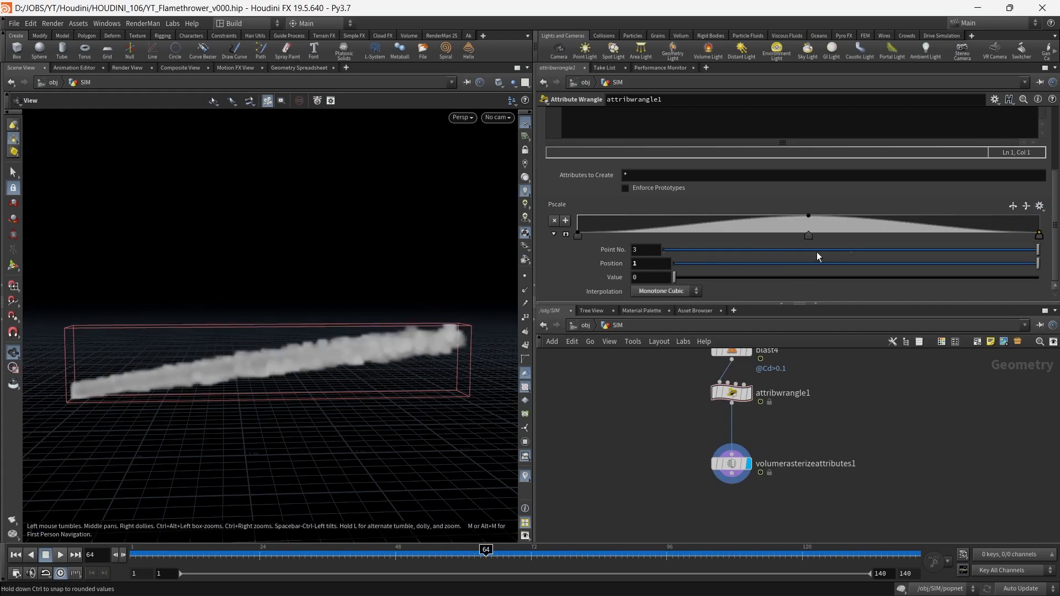
pyautogui.moveTo(1056, 247); pyautogui.dragTo(1057, 212)
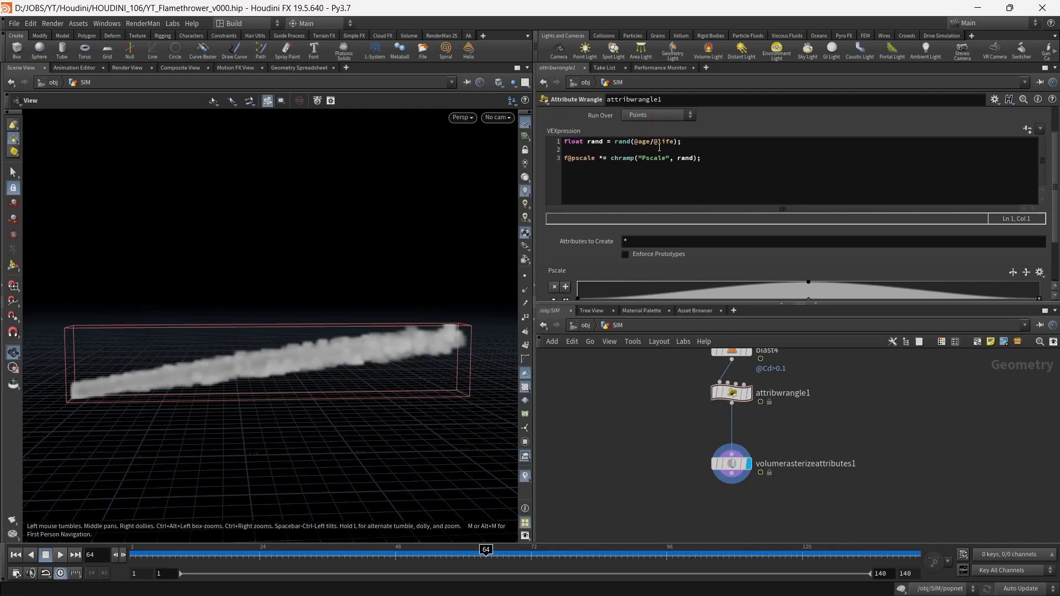
pyautogui.moveTo(1057, 229); pyautogui.dragTo(1057, 249)
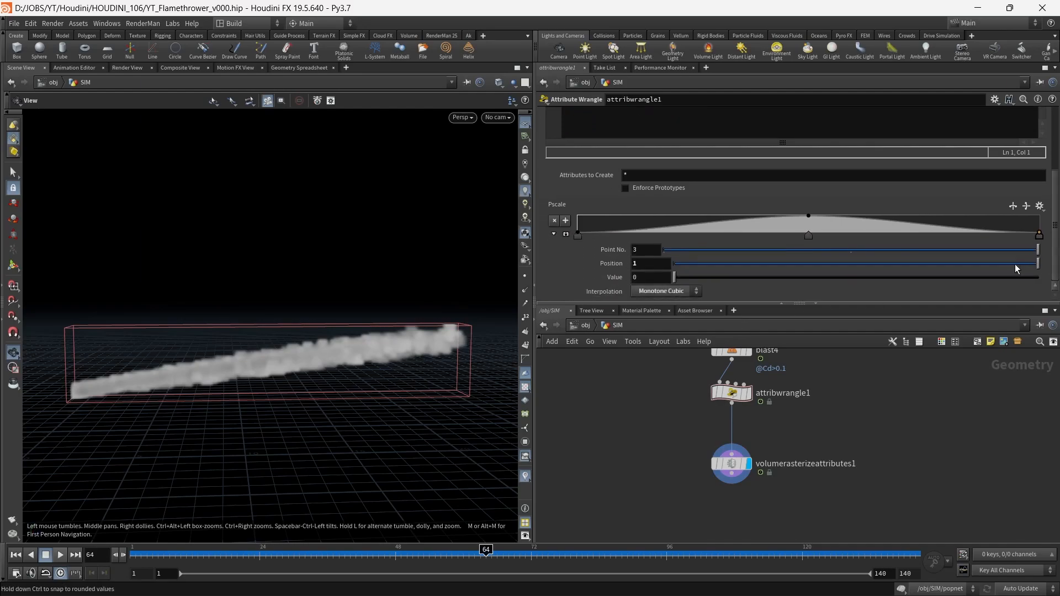
# - Set volumerasterizeattributes1's Voxel Size to 0.05 and its Particle Scale to 0.2
pyautogui.click(732, 464)
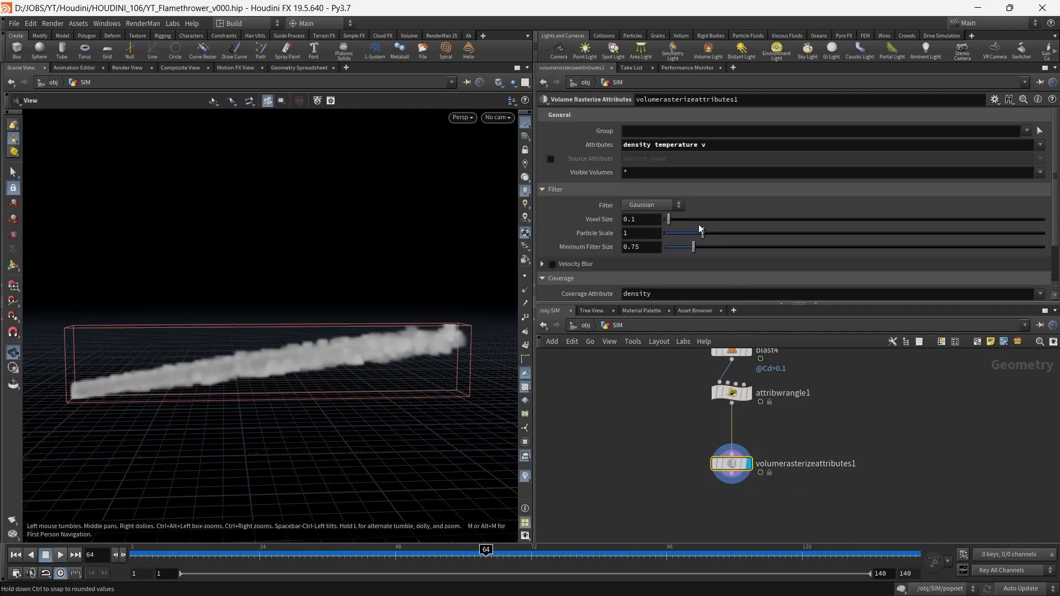
pyautogui.doubleClick(659, 224)
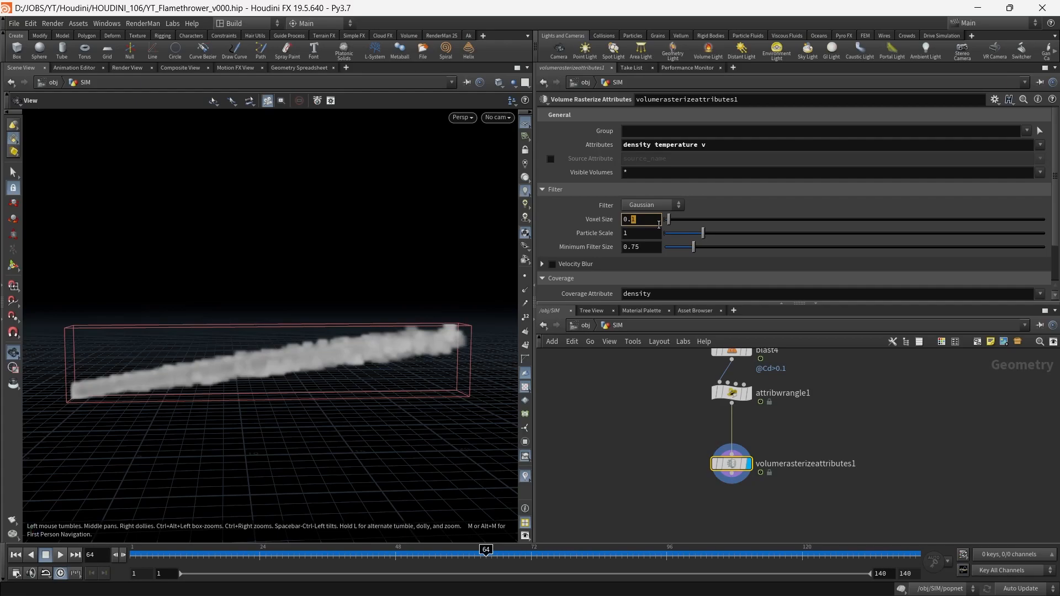
pyautogui.press('Return')
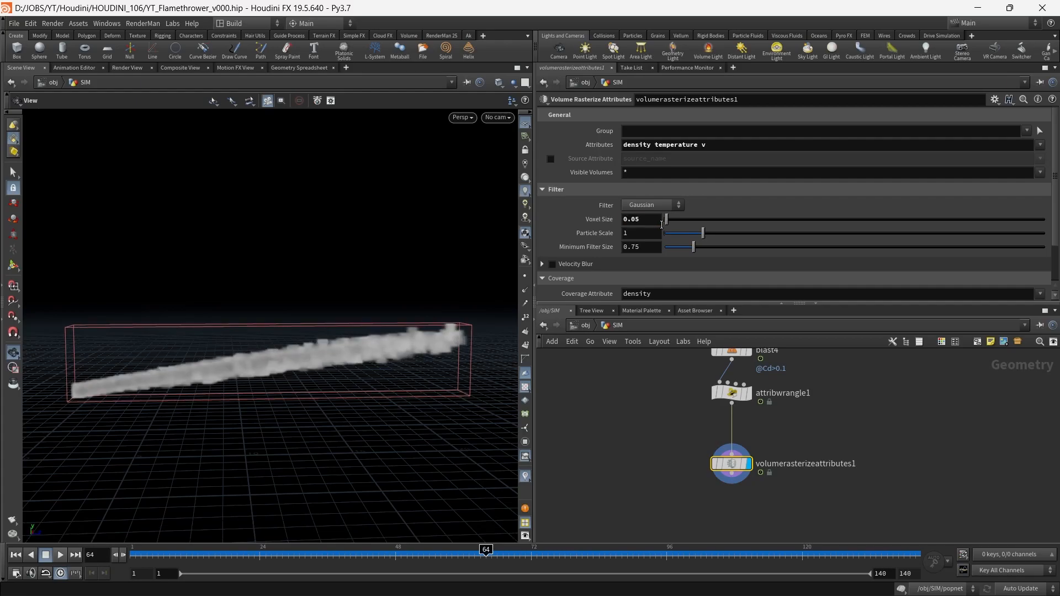
pyautogui.moveTo(701, 233); pyautogui.dragTo(673, 234)
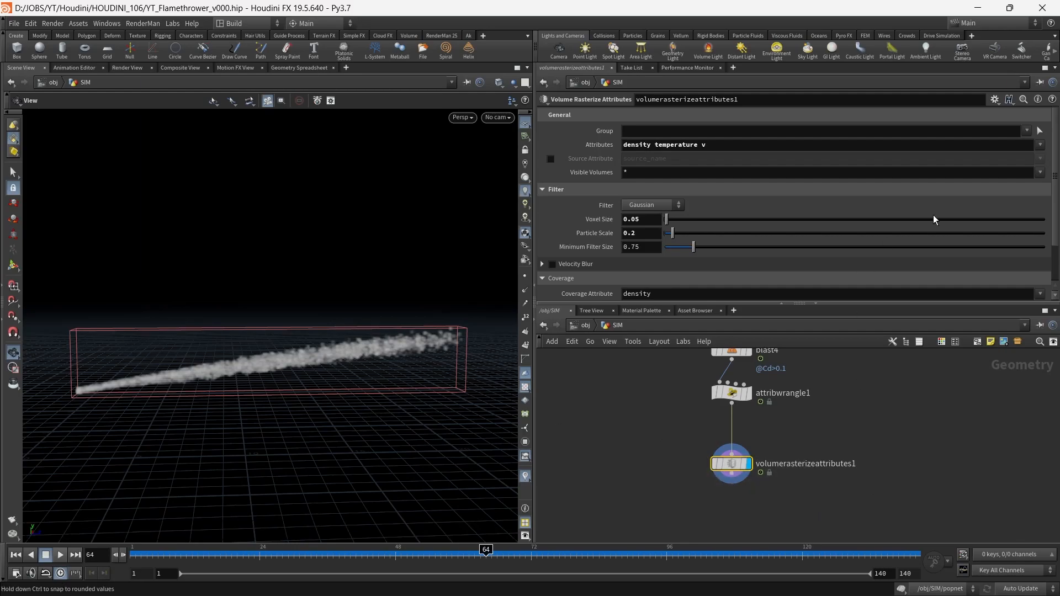
# - Raise the last point of attribwrangle1's Pscale ramp to a value of about 0.37
pyautogui.click(731, 393)
pyautogui.scroll(1, 1056, 195)
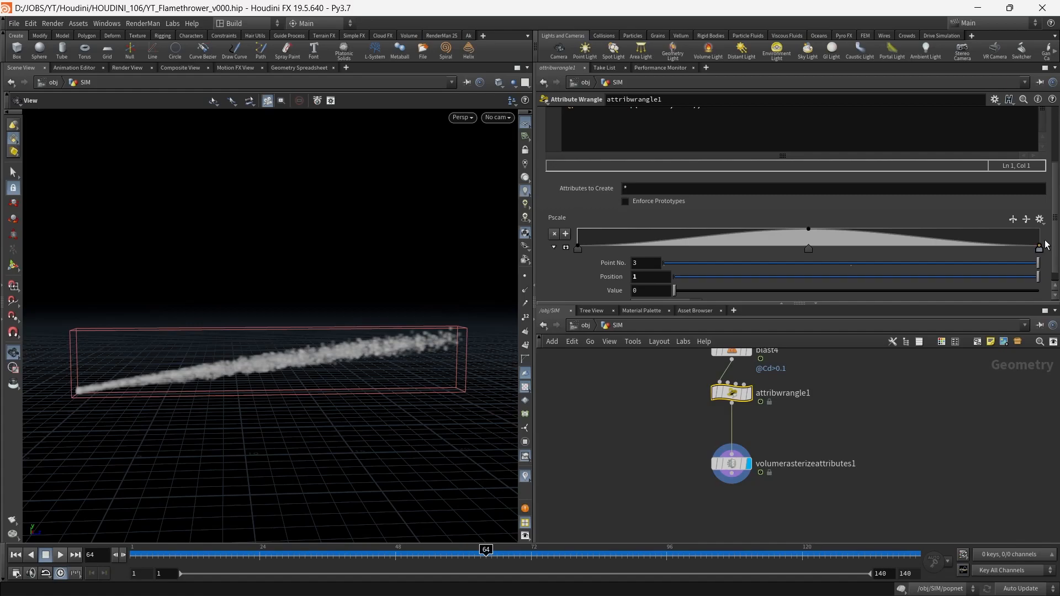
pyautogui.press('Delete')
pyautogui.moveTo(1035, 237)
pyautogui.mouseDown()
pyautogui.moveTo(1038, 252)
pyautogui.moveTo(1046, 223)
pyautogui.moveTo(1045, 242)
pyautogui.mouseUp()
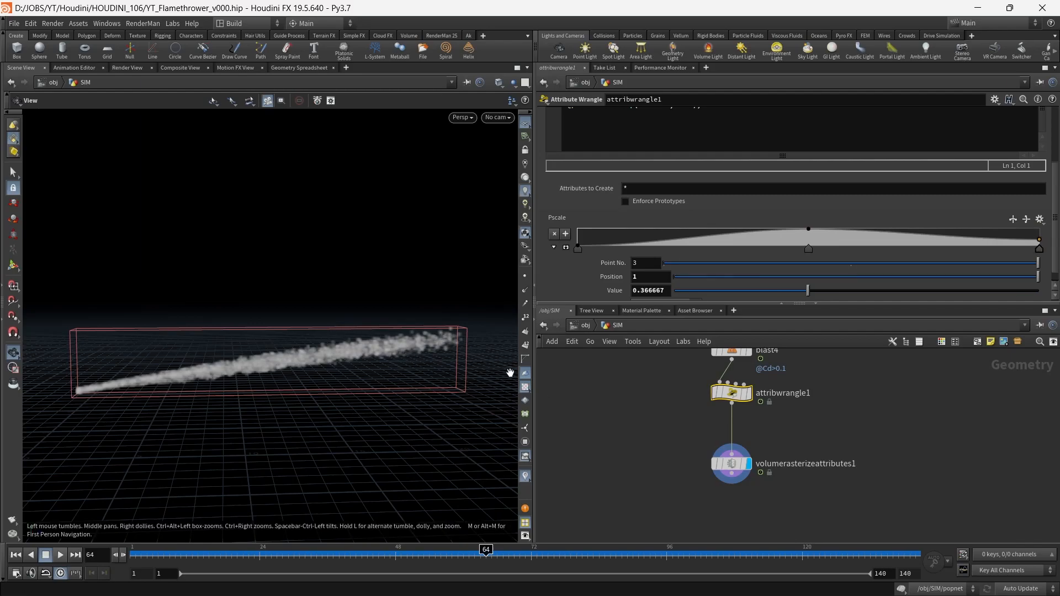
# - Try shifting the Pscale ramp's first point to position 0.017 and adjusting its middle point, and undo both changes
pyautogui.moveTo(578, 248)
pyautogui.mouseDown()
pyautogui.moveTo(579, 217)
pyautogui.moveTo(586, 251)
pyautogui.mouseUp()
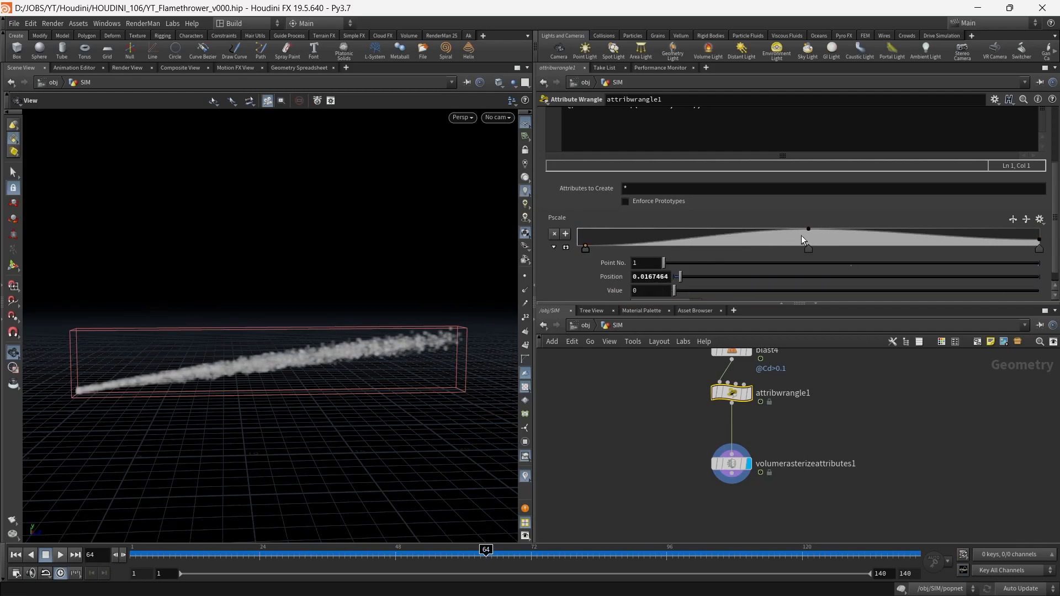
pyautogui.moveTo(808, 231)
pyautogui.mouseDown()
pyautogui.moveTo(811, 253)
pyautogui.moveTo(812, 218)
pyautogui.mouseUp()
pyautogui.hotkey('ctrl', 'z')
pyautogui.hotkey('ctrl', 'z')
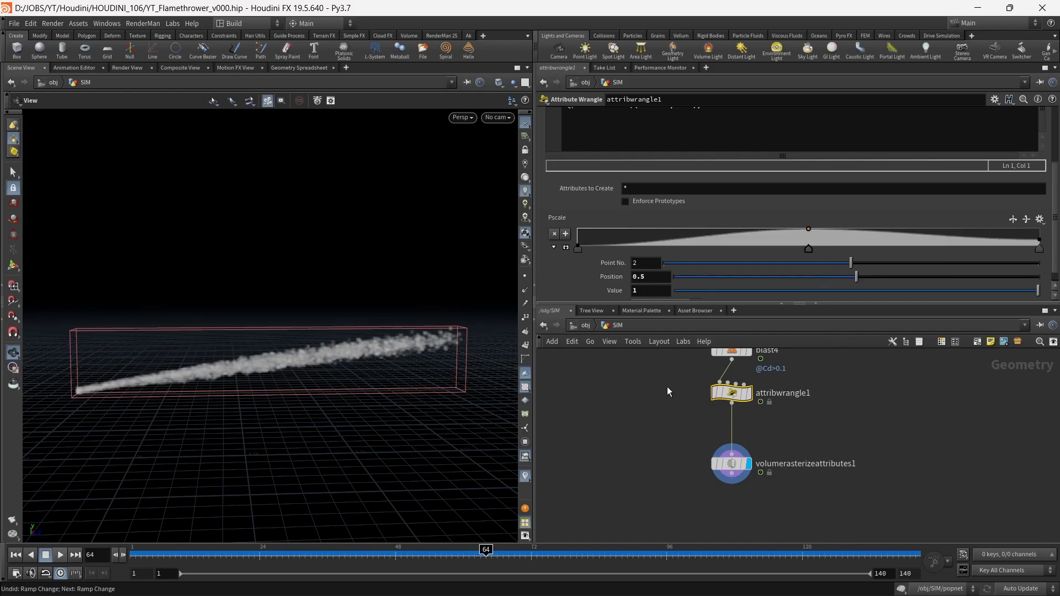
# - Inspect attribwrangle1's pscale values in the Geometry Spreadsheet, filtered to pscale and sorted in ascending order, and return to the Scene View
pyautogui.click(311, 68)
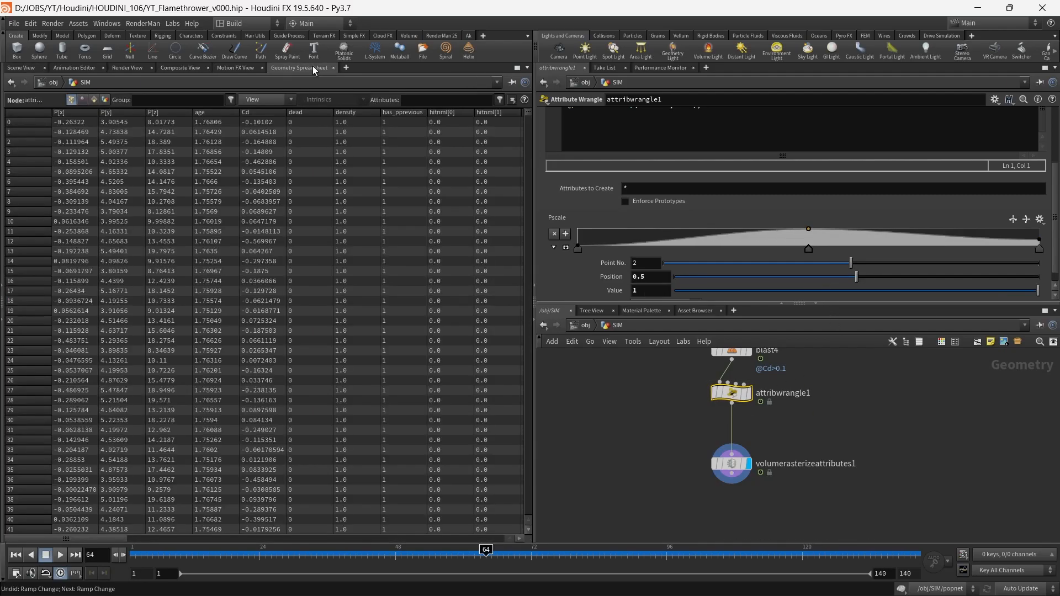
pyautogui.click(429, 102)
pyautogui.write('pscale')
pyautogui.press('Return')
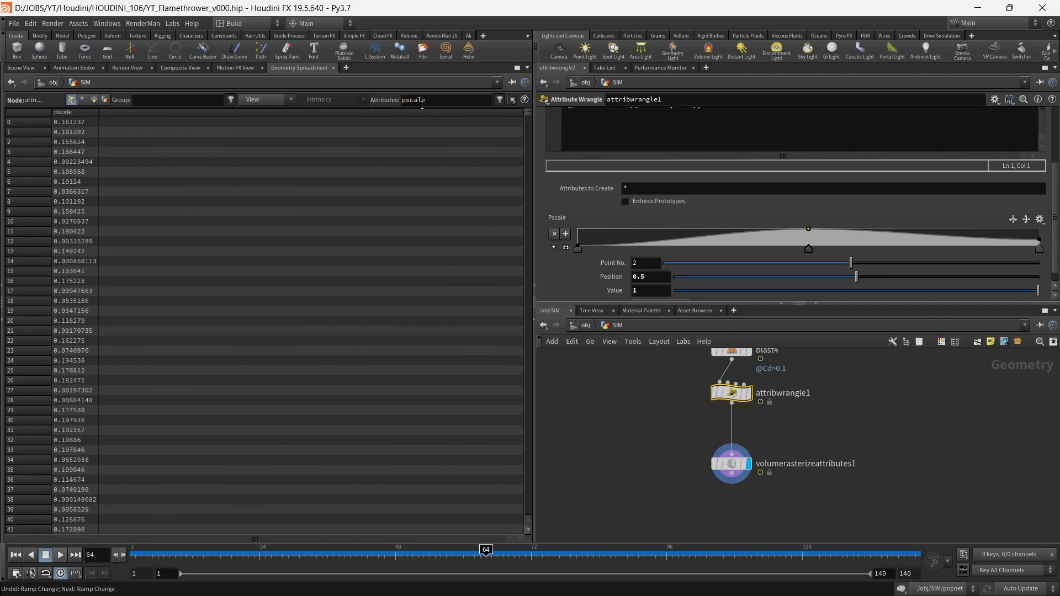
pyautogui.click(75, 111)
pyautogui.click(78, 111)
pyautogui.click(78, 111)
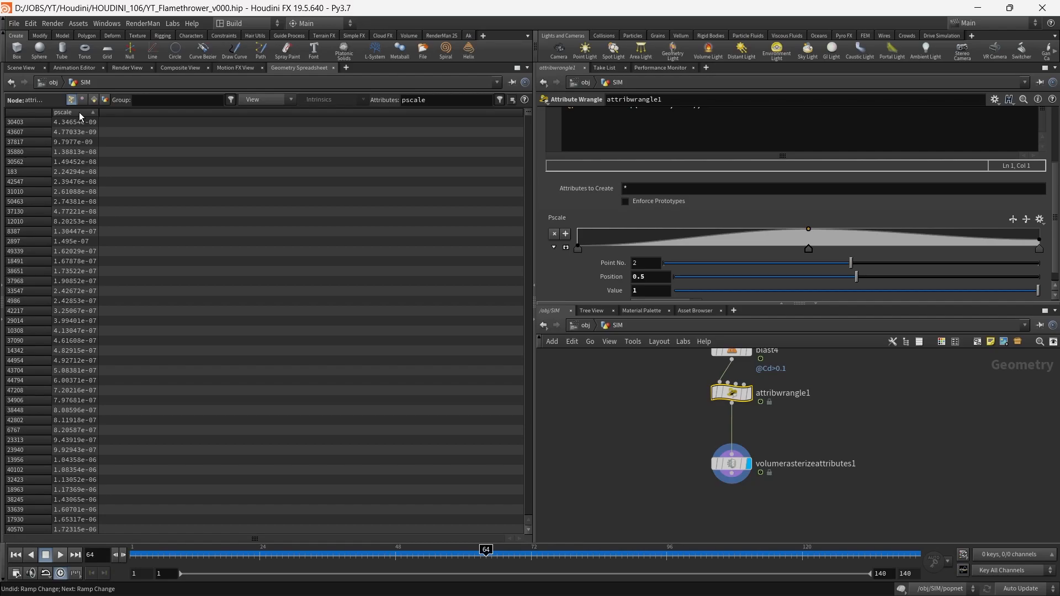
pyautogui.click(22, 68)
# - Insert f@pscale = 0.2; as the first line of attribwrangle1's code, with a blank line below it
pyautogui.moveTo(1057, 185); pyautogui.dragTo(1055, 123)
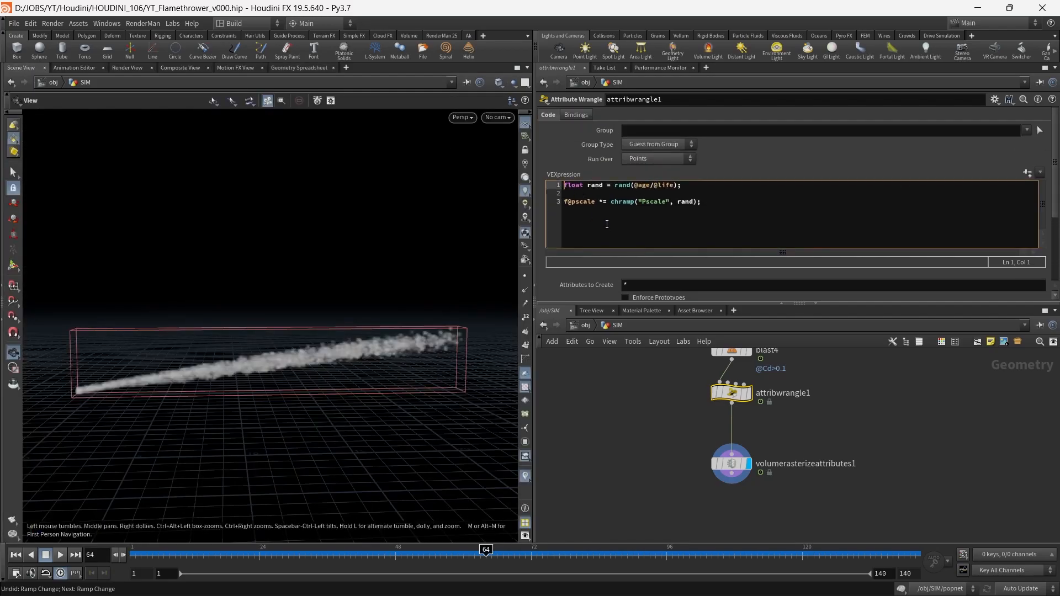
pyautogui.press('Return')
pyautogui.press('Up')
pyautogui.press('Return')
pyautogui.press('Up')
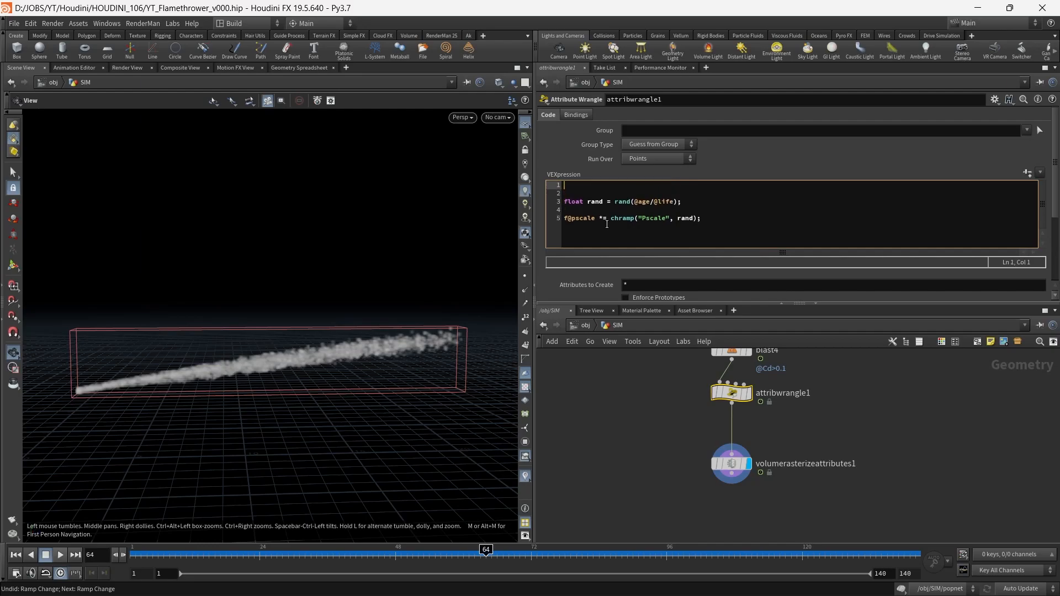
pyautogui.write('fp')
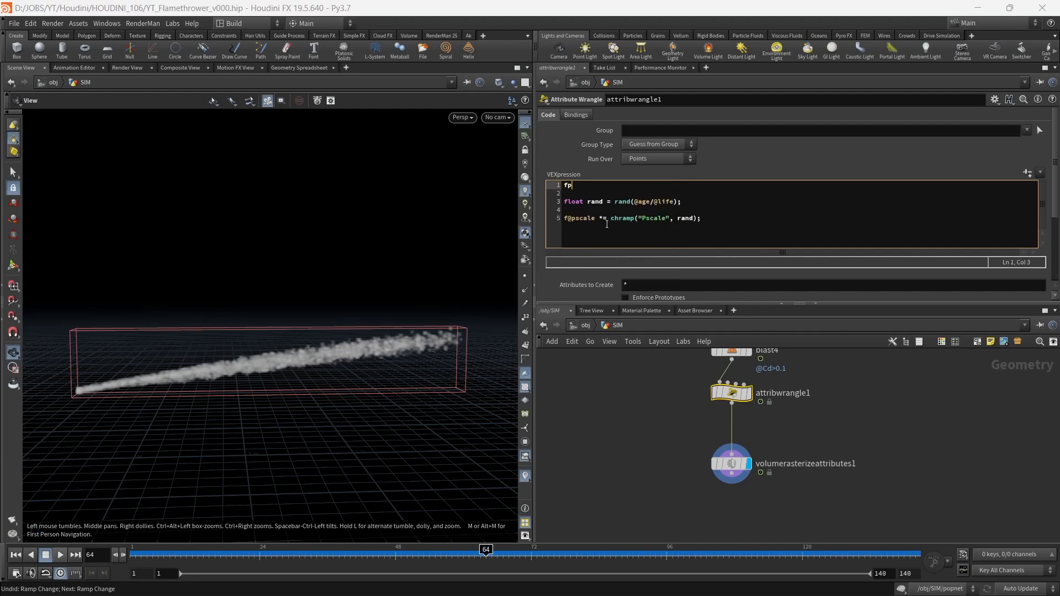
pyautogui.press('BackSpace')
pyautogui.write('@')
pyautogui.write('pl')
pyautogui.write('scale ')
pyautogui.write('=')
pyautogui.write(' 0.2;')
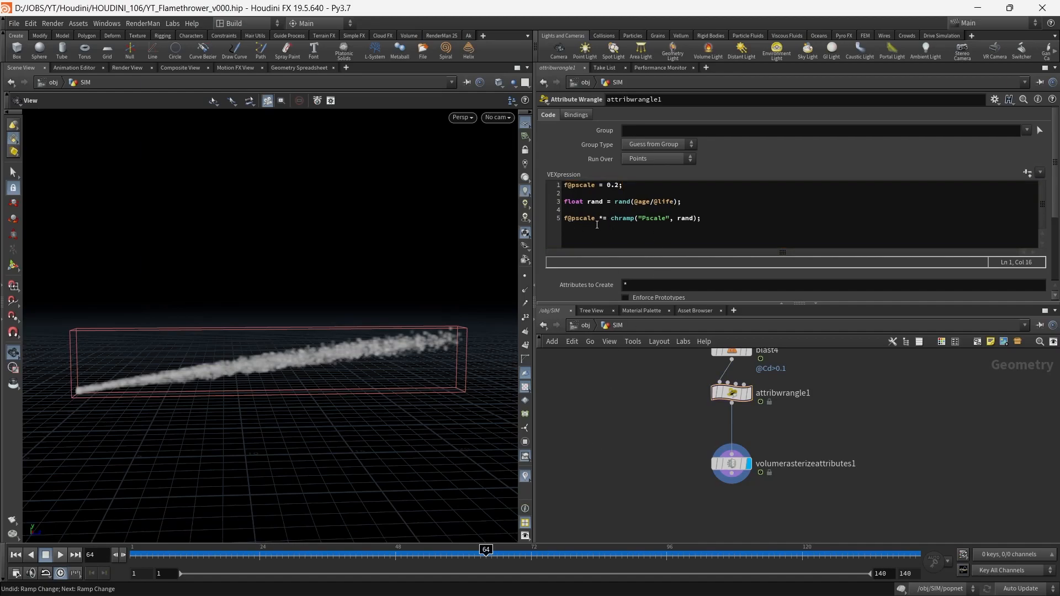
pyautogui.click(613, 203)
pyautogui.write('fit01(')
pyautogui.press('Right')
pyautogui.press('Right')
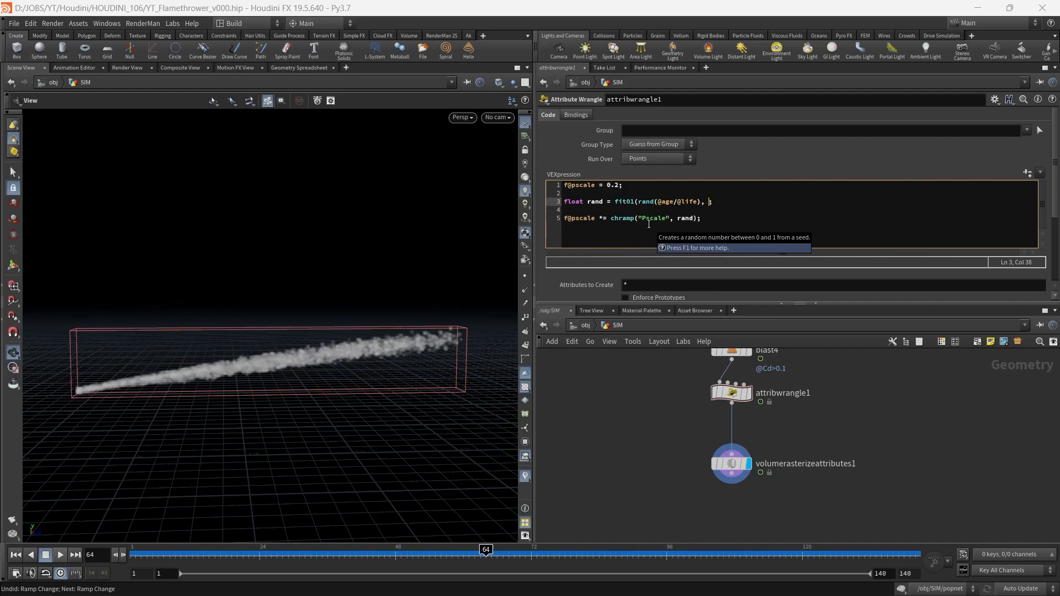
pyautogui.write(', 1')
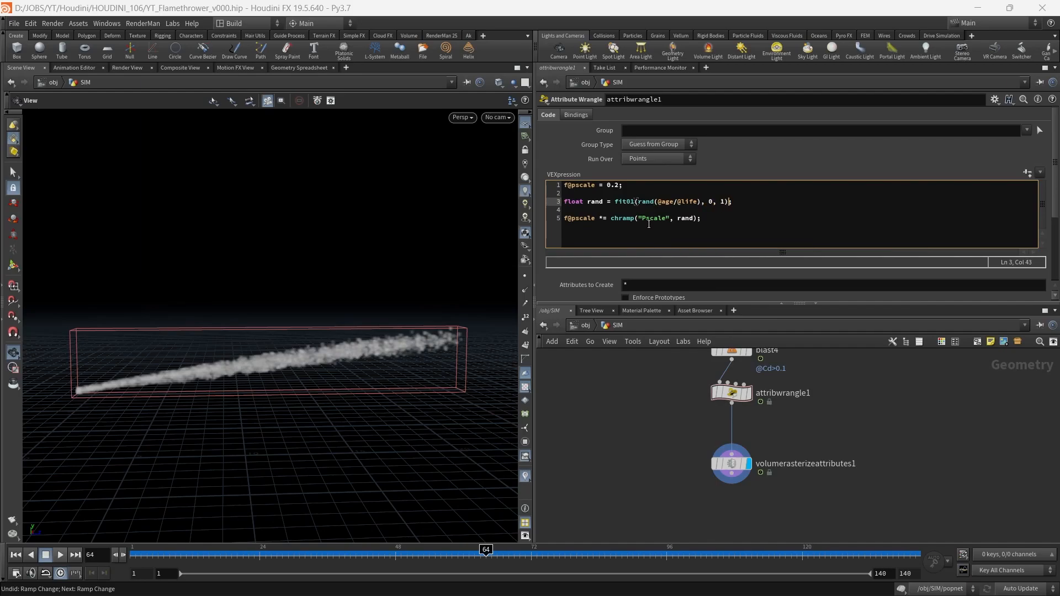
pyautogui.click(712, 201)
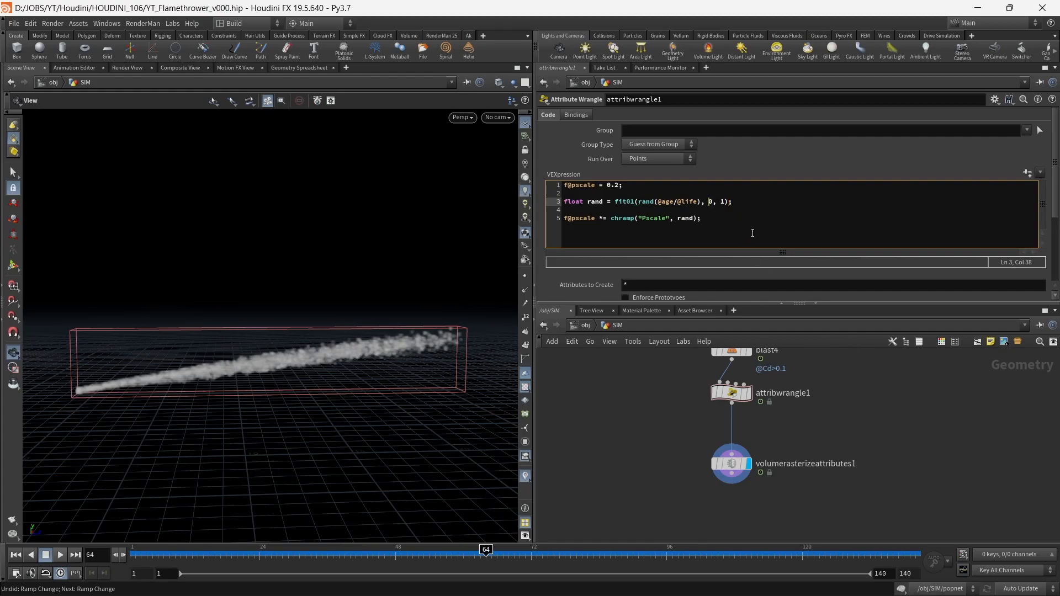
pyautogui.write('.1')
pyautogui.click(865, 383)
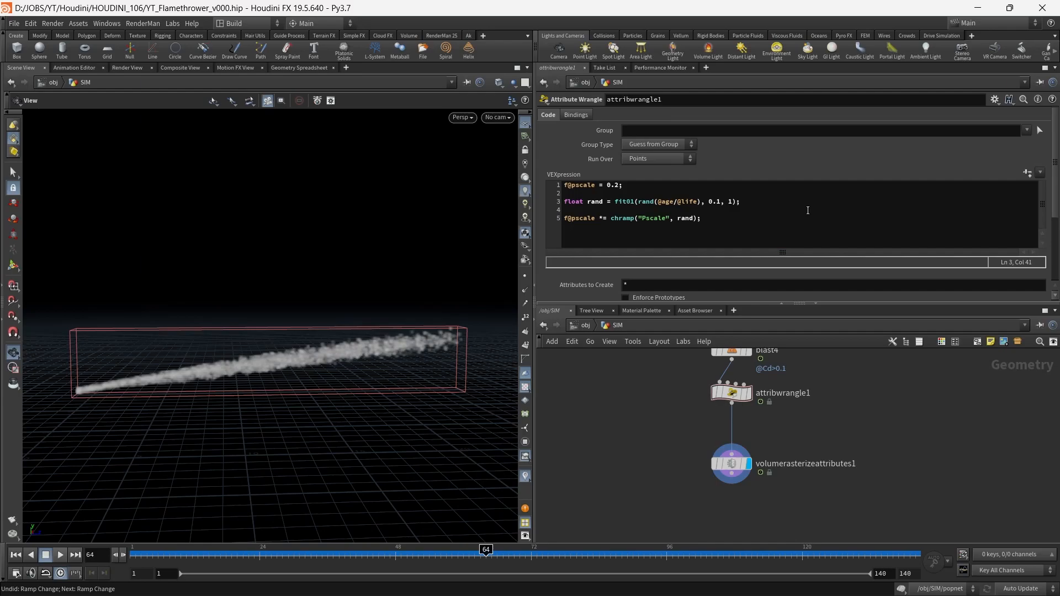
pyautogui.moveTo(1057, 194); pyautogui.dragTo(1058, 227)
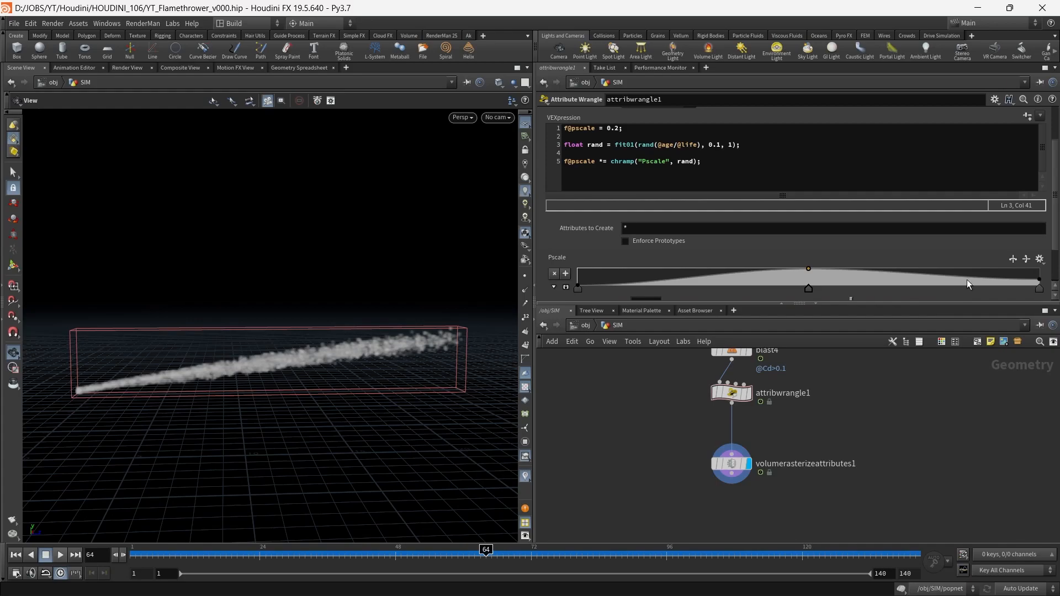
pyautogui.moveTo(1056, 231); pyautogui.dragTo(1056, 256)
pyautogui.click(731, 463)
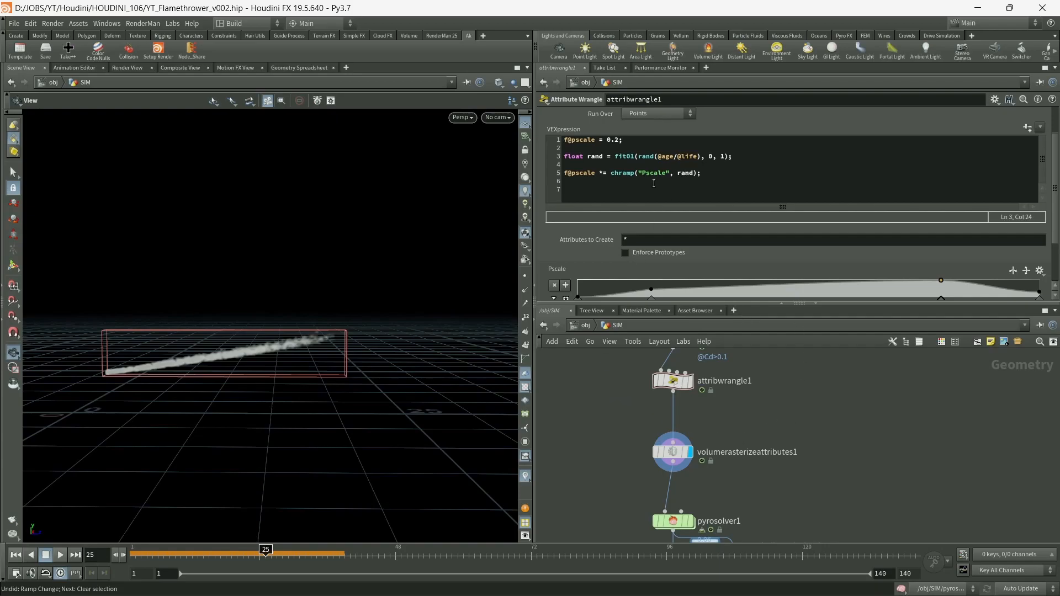
pyautogui.click(654, 158)
pyautogui.press('BackSpace')
pyautogui.press('BackSpace')
pyautogui.press('BackSpace')
pyautogui.press('BackSpace')
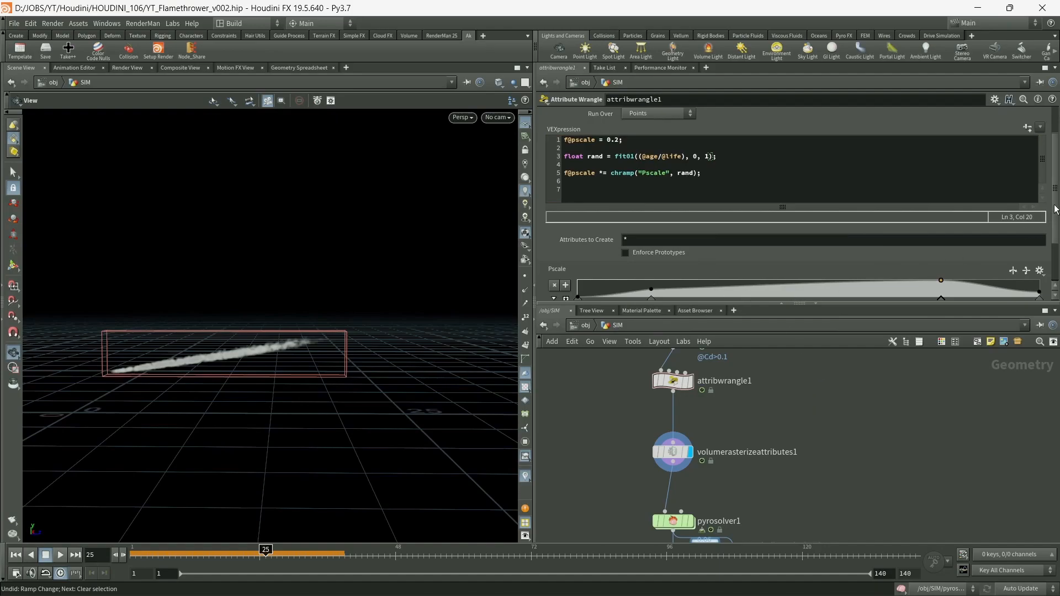
pyautogui.scroll(-3, 1054, 218)
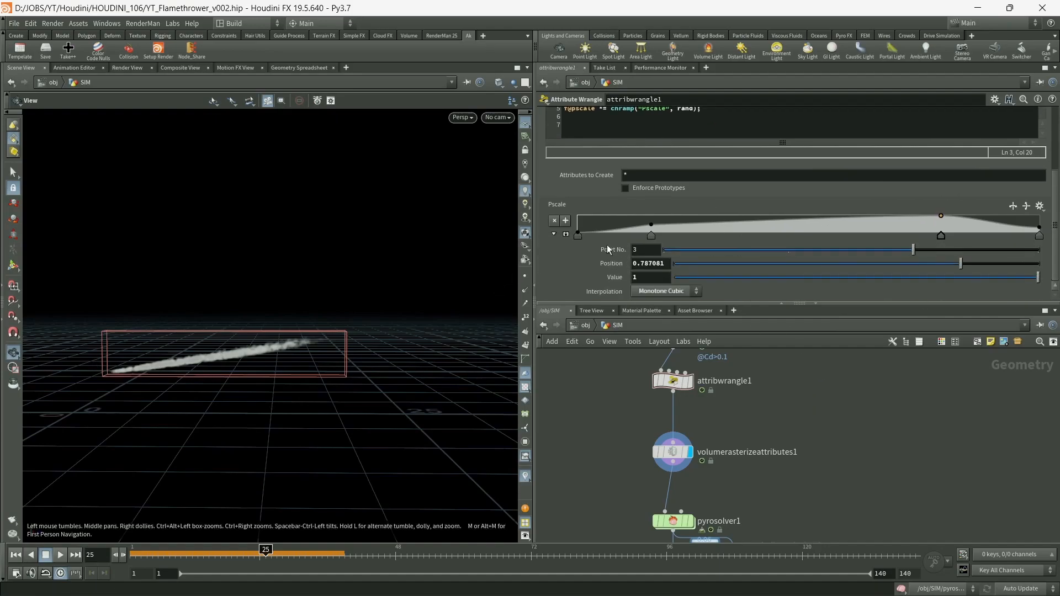
pyautogui.click(577, 234)
pyautogui.moveTo(577, 232)
pyautogui.mouseDown()
pyautogui.moveTo(575, 219)
pyautogui.moveTo(568, 237)
pyautogui.mouseUp()
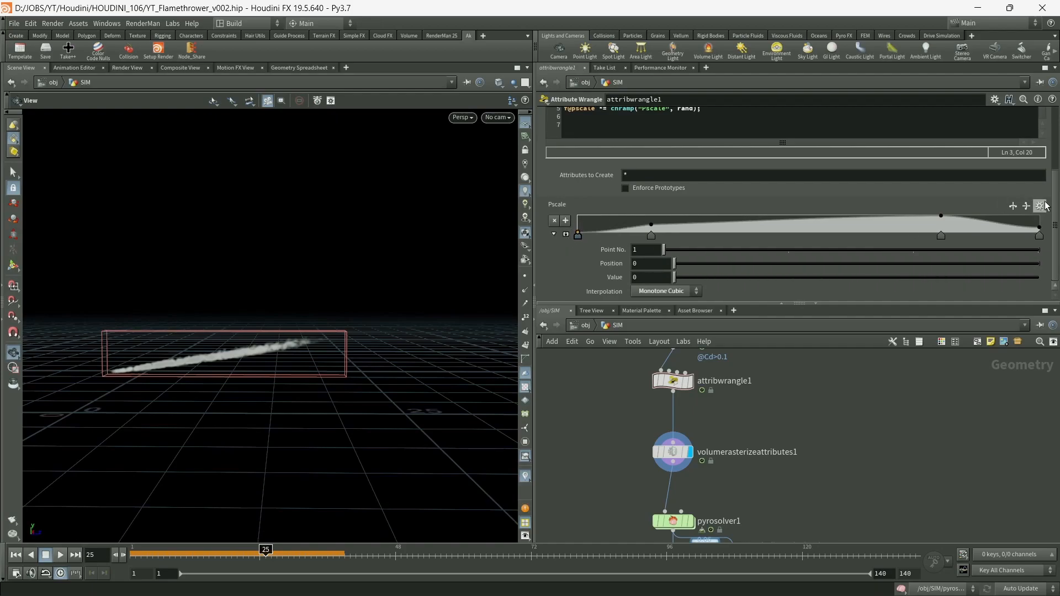
# - Set the fit01 output minimum in attribwrangle1's code to 0.1
pyautogui.scroll(3, 1050, 169)
pyautogui.click(697, 184)
pyautogui.write('.1, 1);')
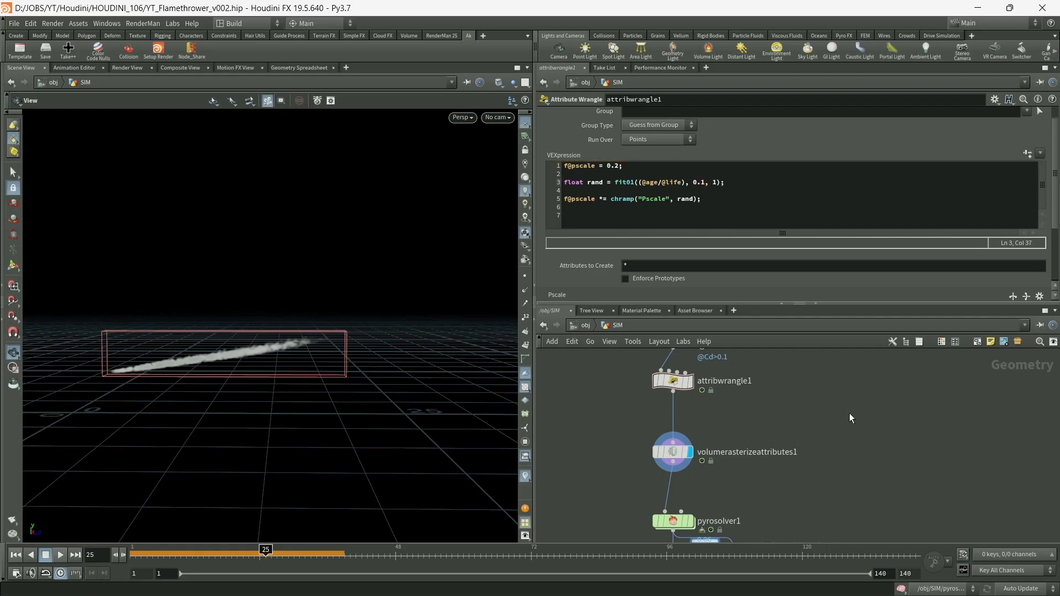
# - Change the fit01 output minimum in attribwrangle1's code to 0.25
pyautogui.click(702, 185)
pyautogui.press('BackSpace')
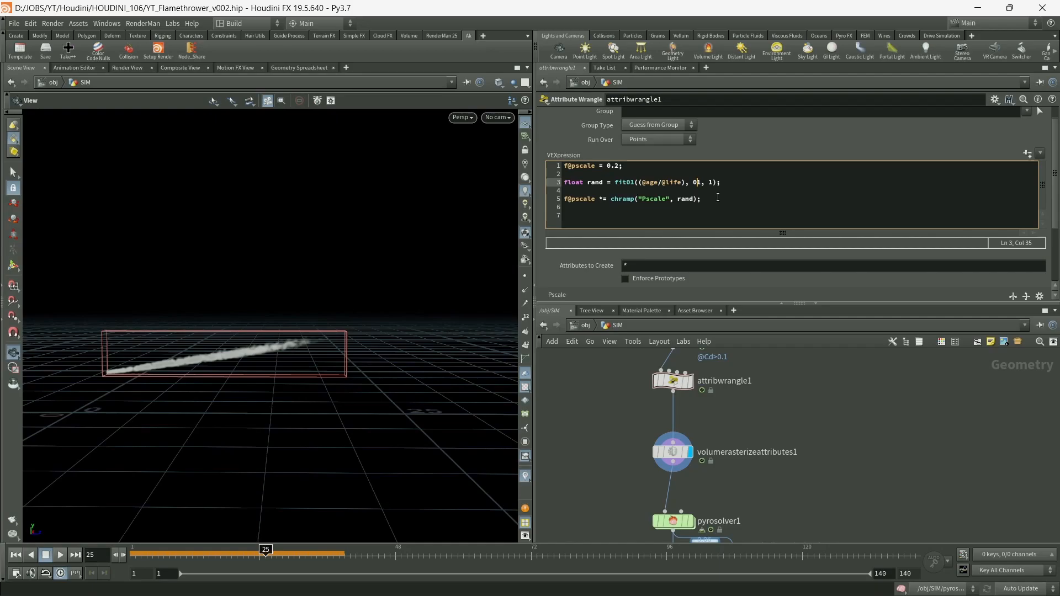
pyautogui.write('.')
pyautogui.press('Delete')
pyautogui.write('25')
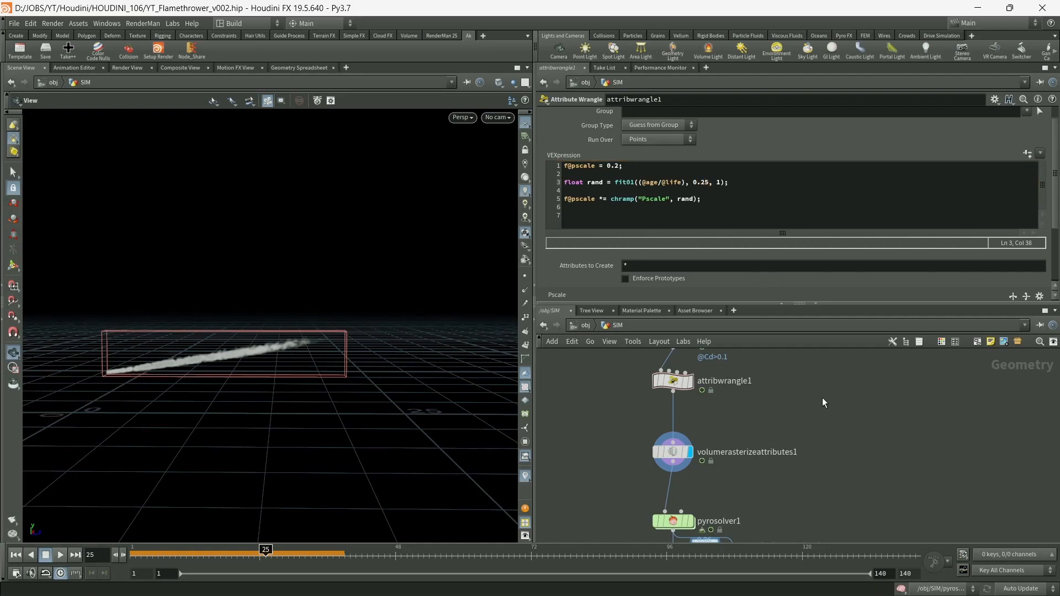
# - Lower the fit01 output minimum in attribwrangle1's code to 0.025 and check the rasterized stream up close
pyautogui.click(700, 183)
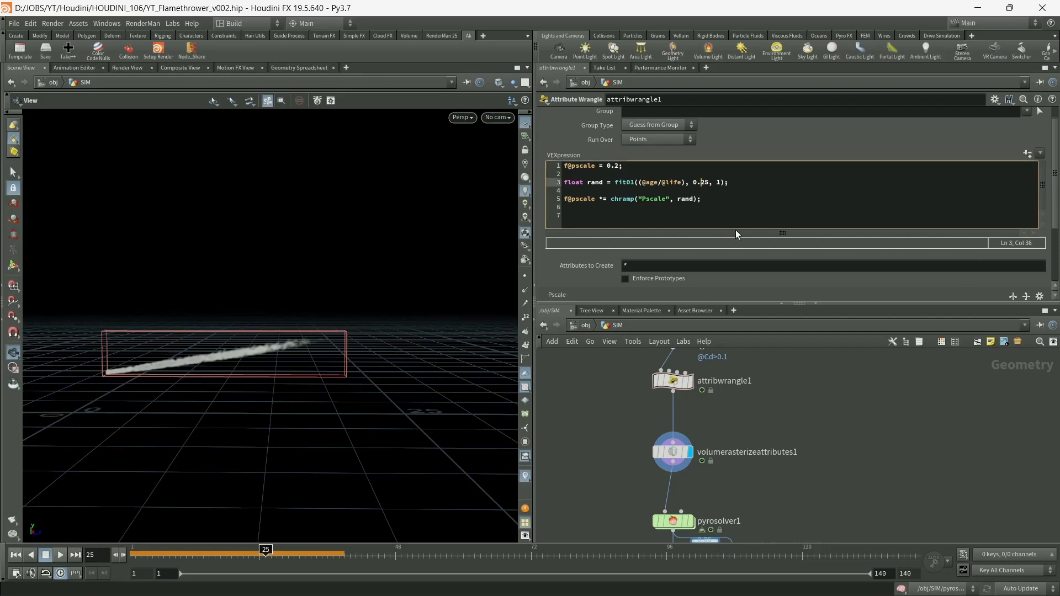
pyautogui.write('0')
pyautogui.click(842, 406)
pyautogui.moveTo(250, 382); pyautogui.dragTo(275, 336, button='middle')
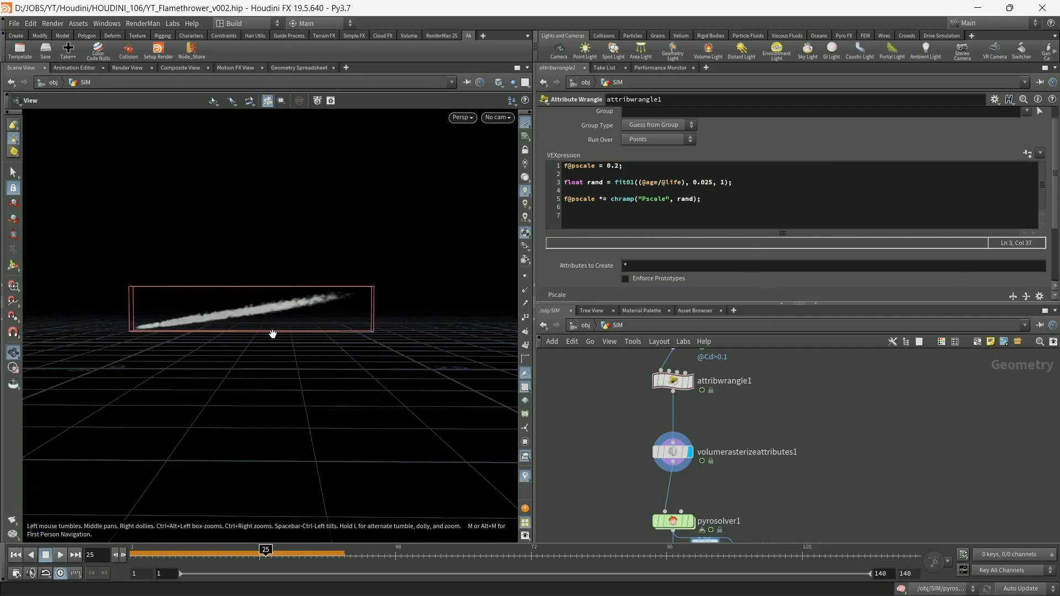
pyautogui.scroll(2, 274, 336)
pyautogui.scroll(-3, 1056, 173)
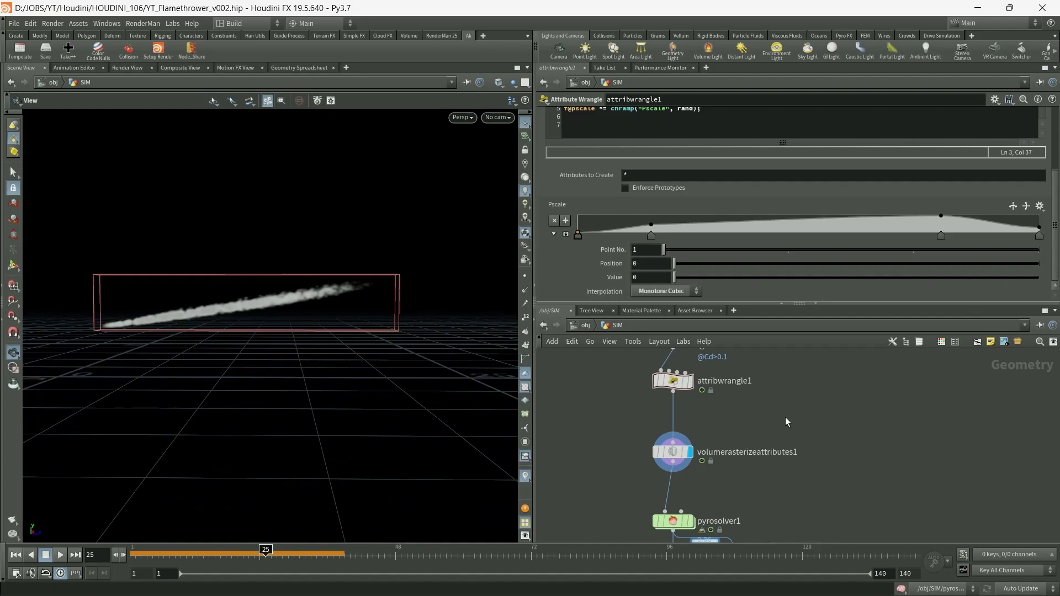
# - Reset volumerasterizeattributes1's Particle Scale to its default of 1 and inspect the volume from above
pyautogui.click(673, 452)
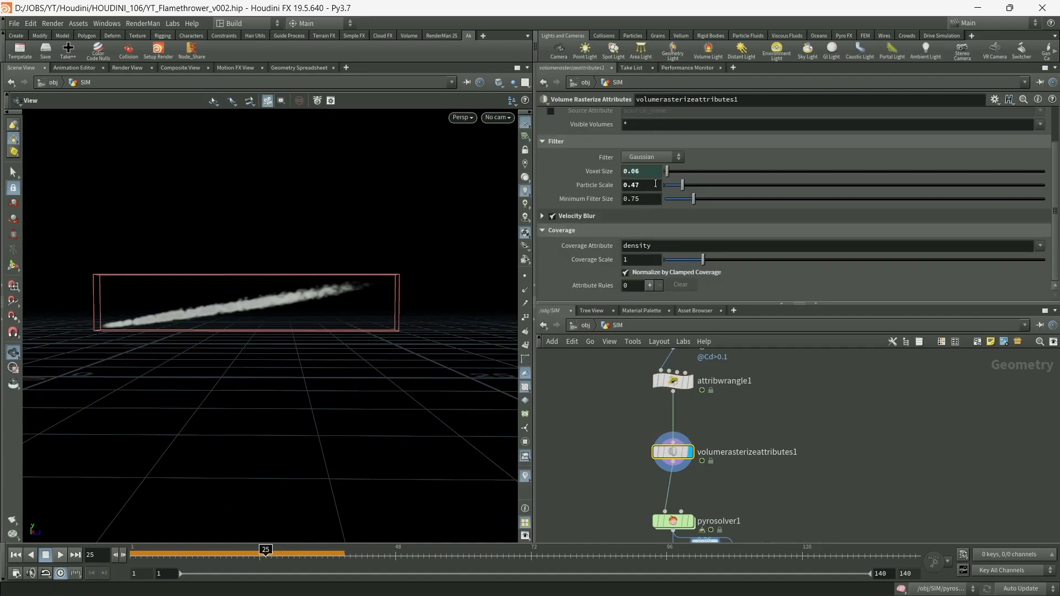
pyautogui.keyDown('ctrl'); pyautogui.middleClick(655, 184); pyautogui.keyUp('ctrl')
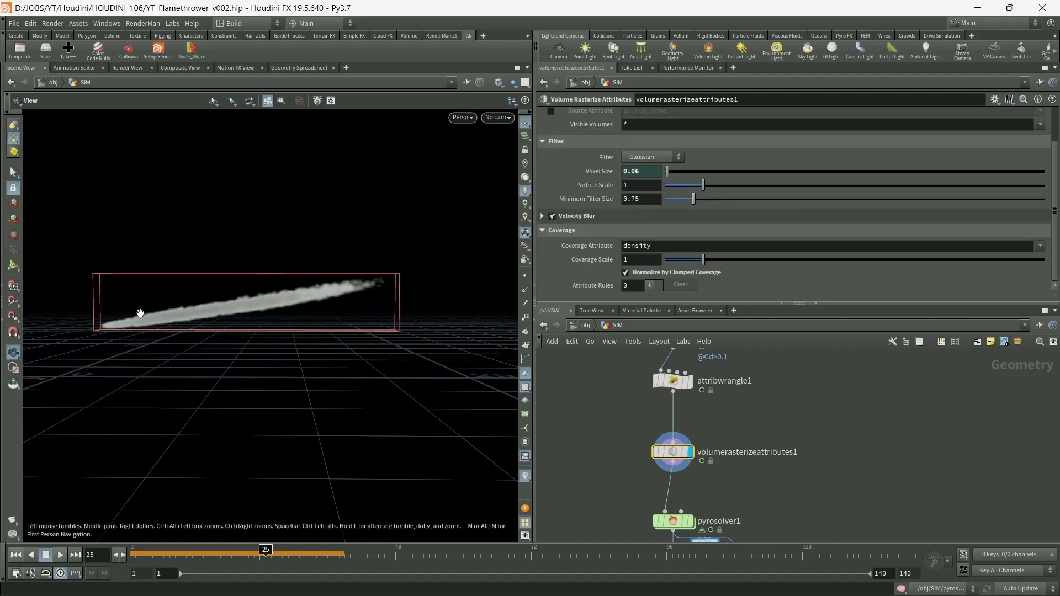
pyautogui.moveTo(138, 324); pyautogui.dragTo(205, 368)
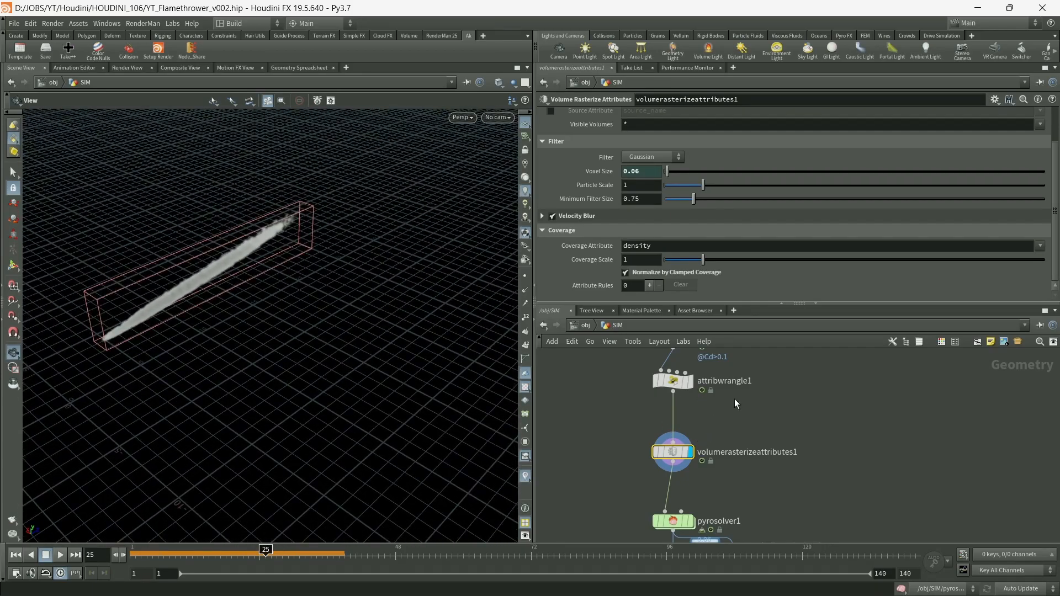
# - Display blast4's points with their velocity vectors and select the pointvelocity2 node
pyautogui.moveTo(735, 401); pyautogui.dragTo(734, 476, button='middle')
pyautogui.click(690, 415)
pyautogui.moveTo(765, 433); pyautogui.dragTo(759, 480, button='middle')
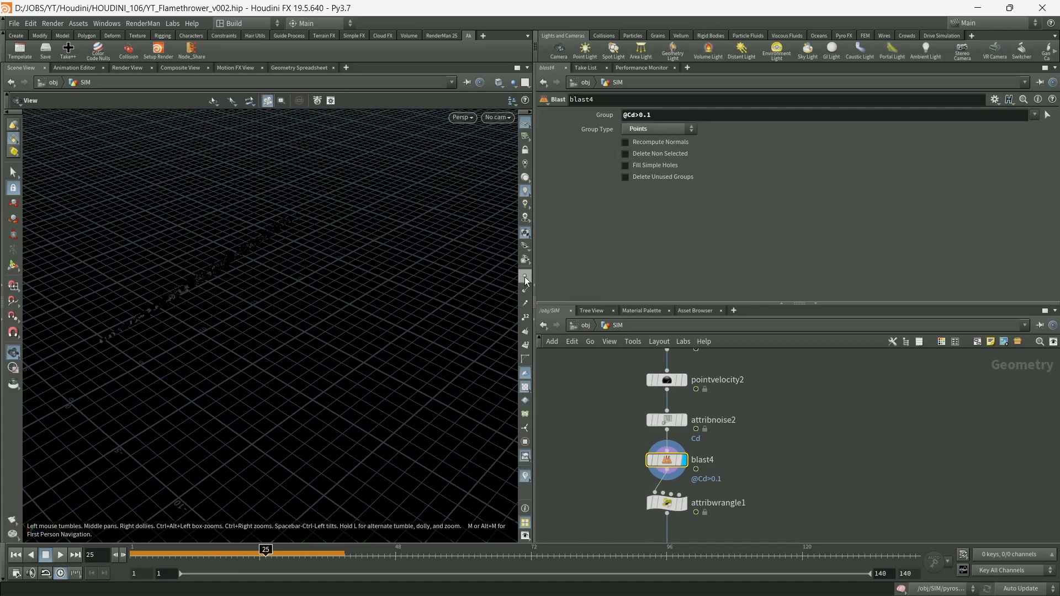
pyautogui.moveTo(710, 399); pyautogui.dragTo(719, 477, button='middle')
pyautogui.click(676, 458)
pyautogui.moveTo(319, 371); pyautogui.dragTo(126, 327)
pyautogui.scroll(5, 128, 326)
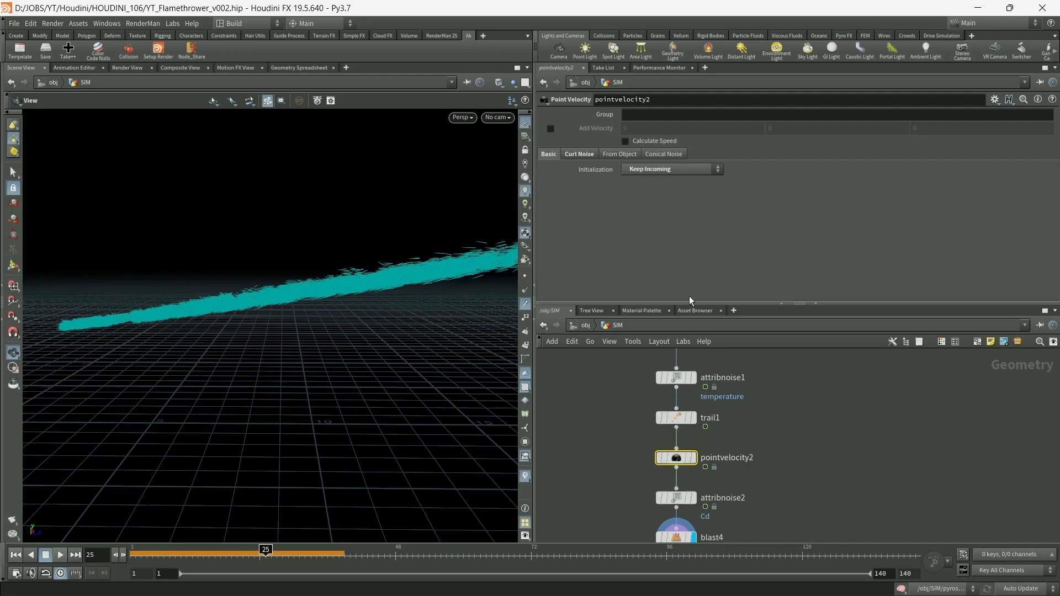
# - Adjust the Scale of pointvelocity2's curl noise
pyautogui.click(579, 154)
pyautogui.click(652, 192)
pyautogui.scroll(6, 652, 192)
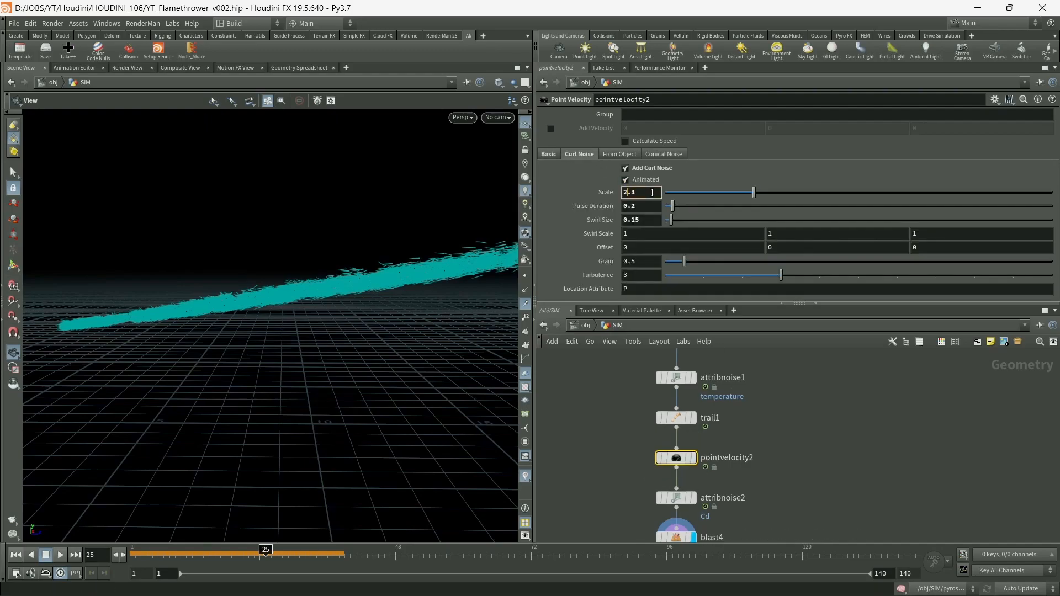
pyautogui.scroll(-1, 651, 193)
pyautogui.scroll(-3, 750, 456)
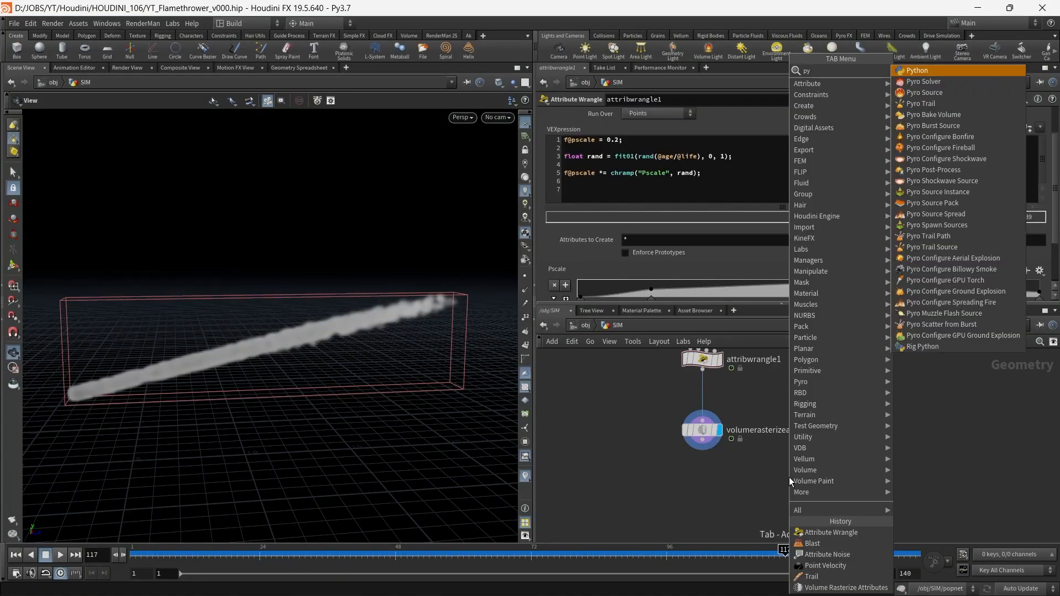
# - Add a Pyro Solver node below volumerasterizeattributes1, connect the rasterized volume to its first input, and save the scene
pyautogui.write('pyro so')
pyautogui.press('Return')
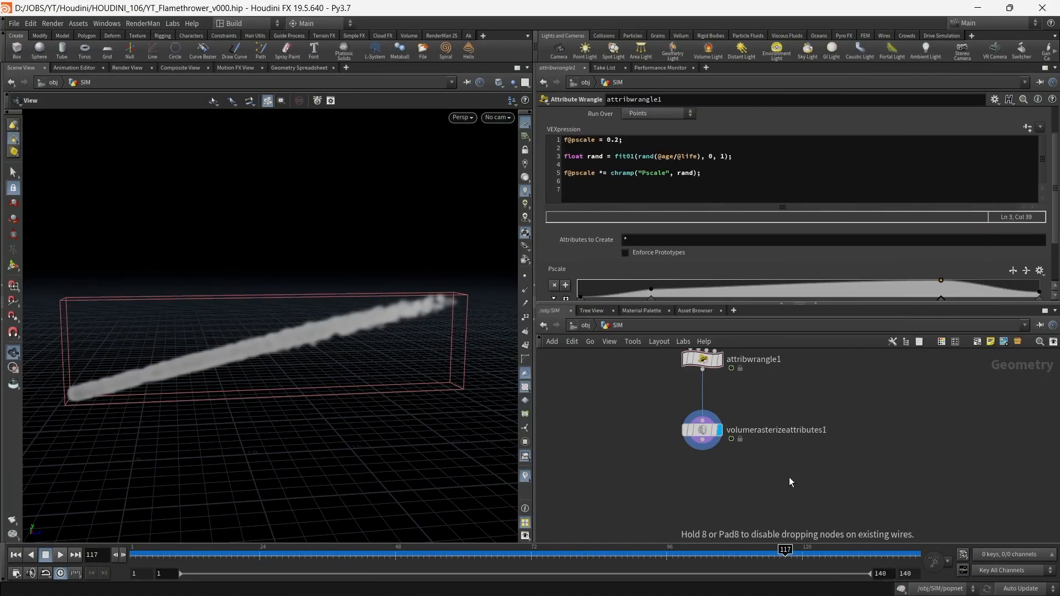
pyautogui.click(790, 478)
pyautogui.moveTo(790, 478); pyautogui.dragTo(702, 448)
pyautogui.moveTo(727, 502)
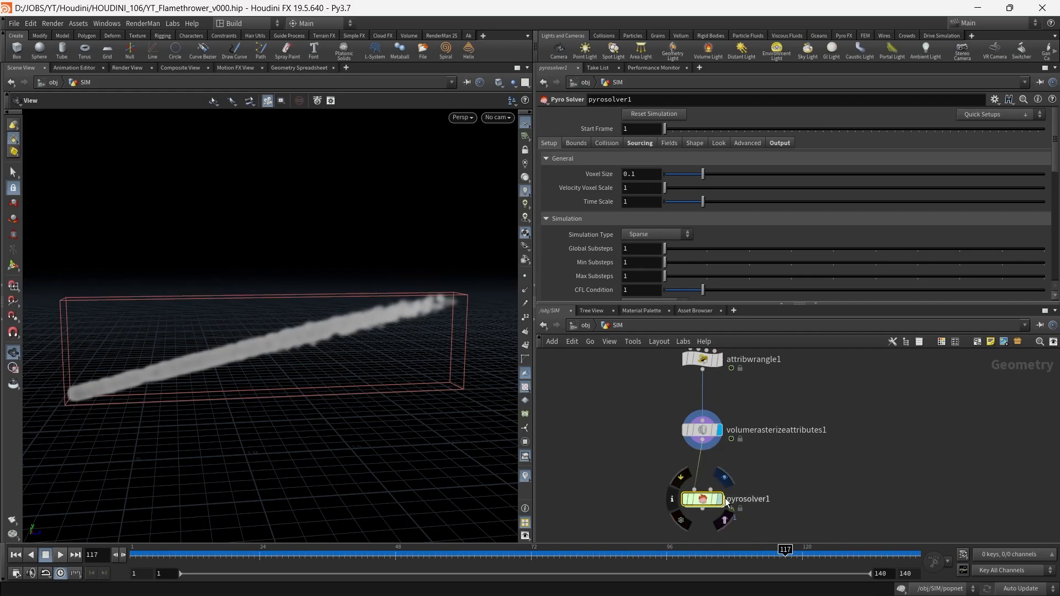
pyautogui.hotkey('ctrl', 's')
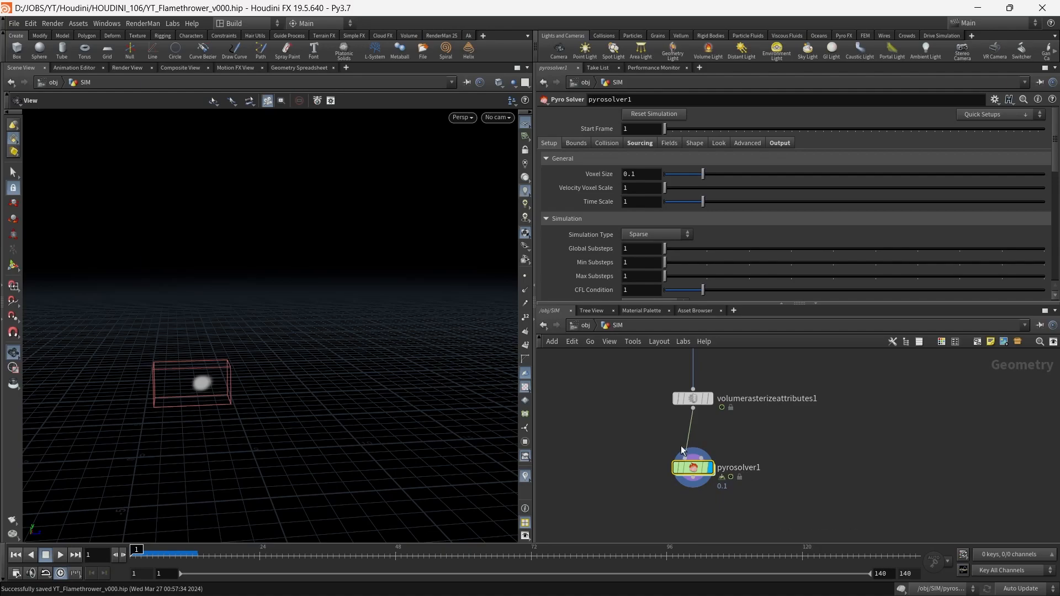
# - Set pyrosolver1's Time Scale to 4 and its Voxel Size to 0.06
pyautogui.moveTo(610, 420); pyautogui.dragTo(779, 448)
pyautogui.moveTo(633, 447); pyautogui.dragTo(859, 506)
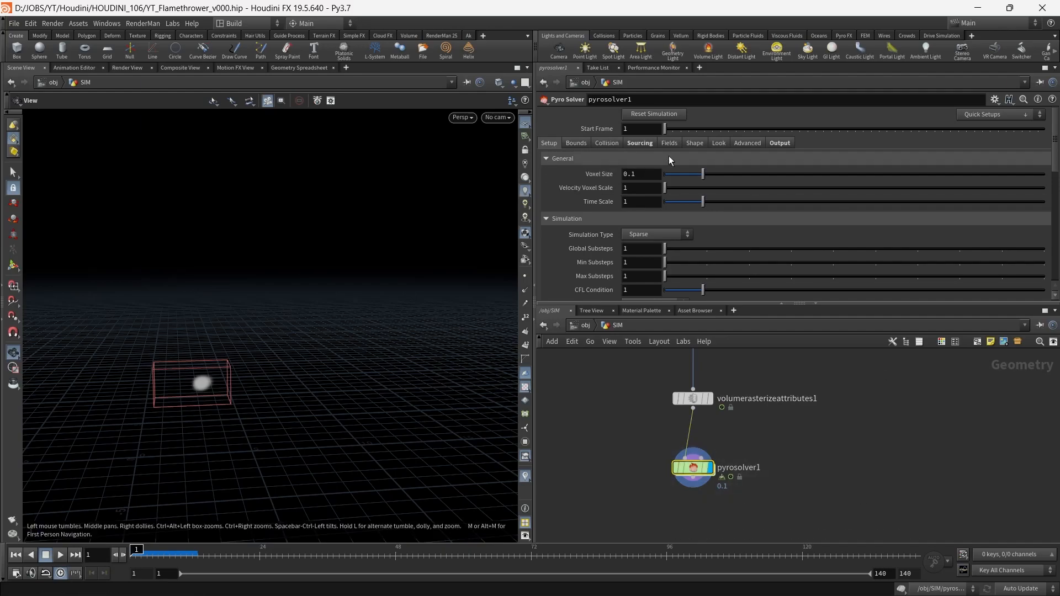
pyautogui.scroll(-1, 622, 215)
pyautogui.click(637, 186)
pyautogui.press('Return')
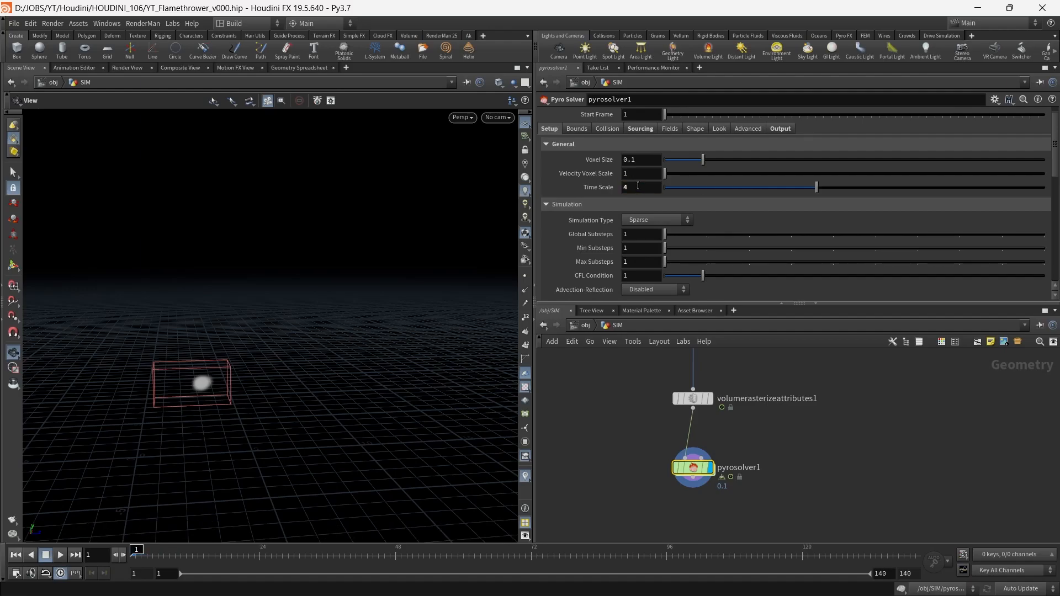
pyautogui.moveTo(630, 159); pyautogui.dragTo(651, 161)
pyautogui.write('06')
pyautogui.press('Return')
# - Link volumerasterizeattributes1's Voxel Size to pyrosolver1's Voxel Size with a relative reference
pyautogui.rightClick(650, 160)
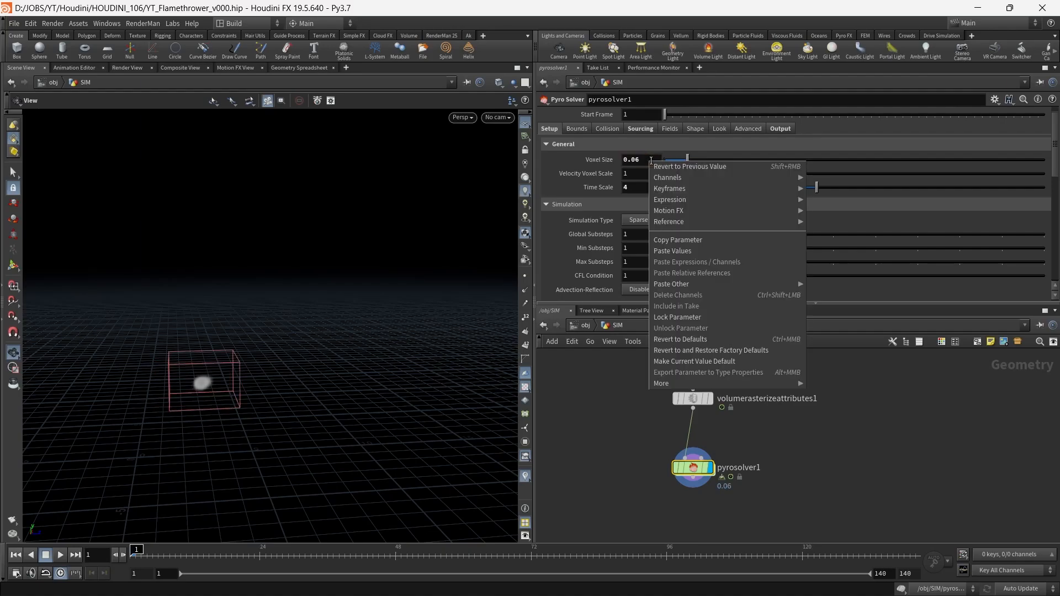
pyautogui.click(702, 241)
pyautogui.click(692, 398)
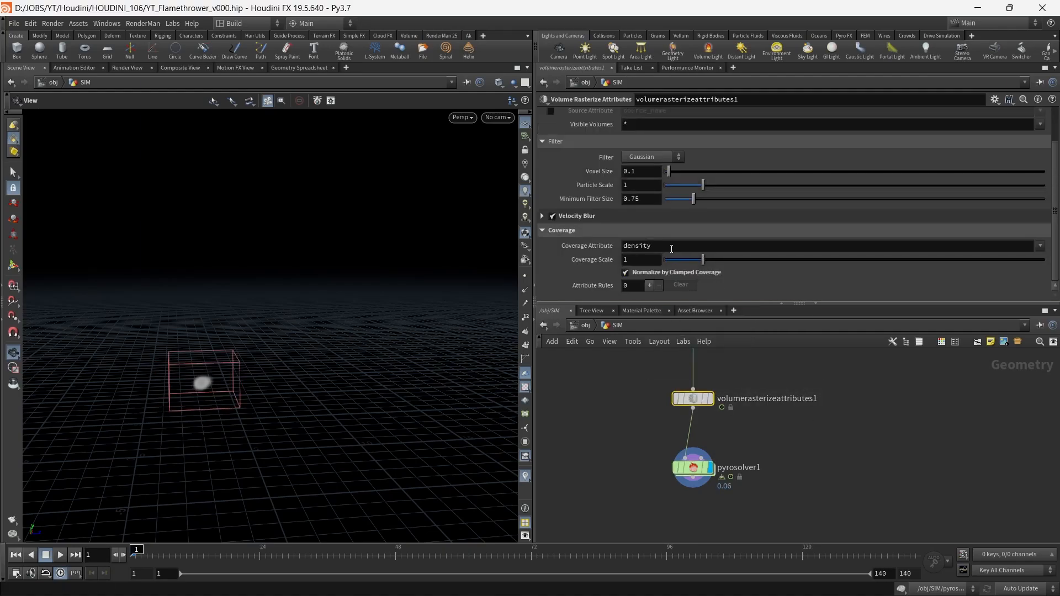
pyautogui.rightClick(648, 171)
pyautogui.click(695, 279)
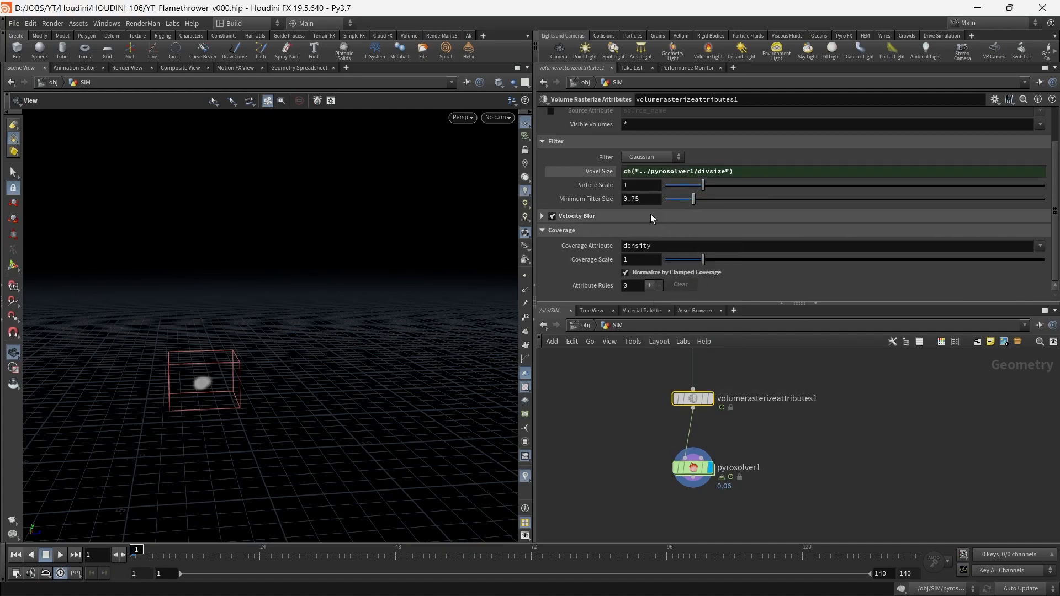
pyautogui.click(599, 171)
# - Link pyrosource1's Particle Separation to pyrosolver1's Voxel Size with the copied relative reference
pyautogui.moveTo(766, 368); pyautogui.dragTo(740, 544, button='middle')
pyautogui.moveTo(673, 403); pyautogui.dragTo(686, 494, button='middle')
pyautogui.moveTo(636, 495); pyautogui.dragTo(742, 457)
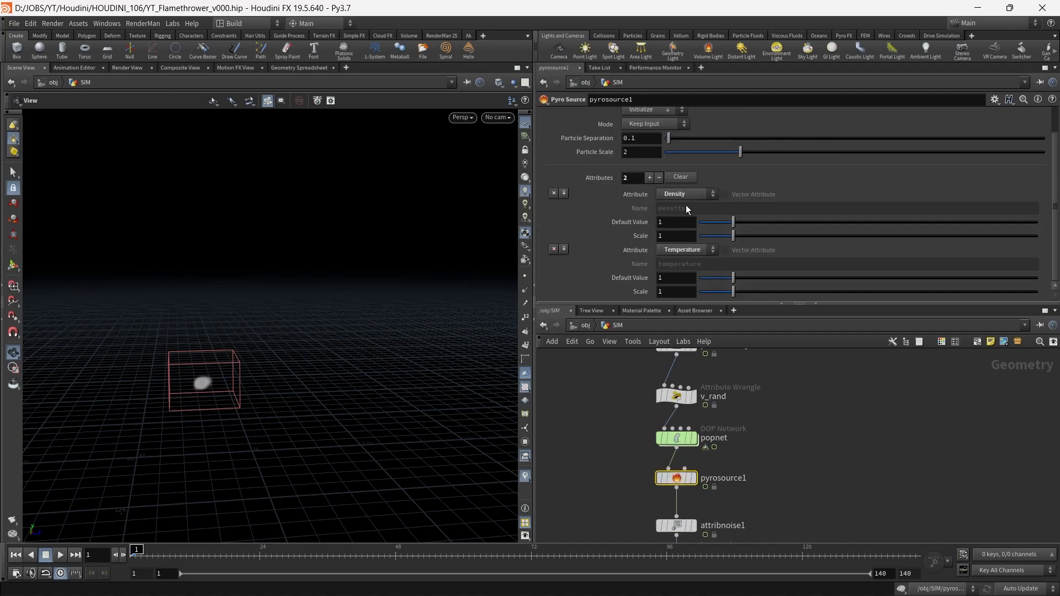
pyautogui.scroll(2, 652, 151)
pyautogui.rightClick(639, 172)
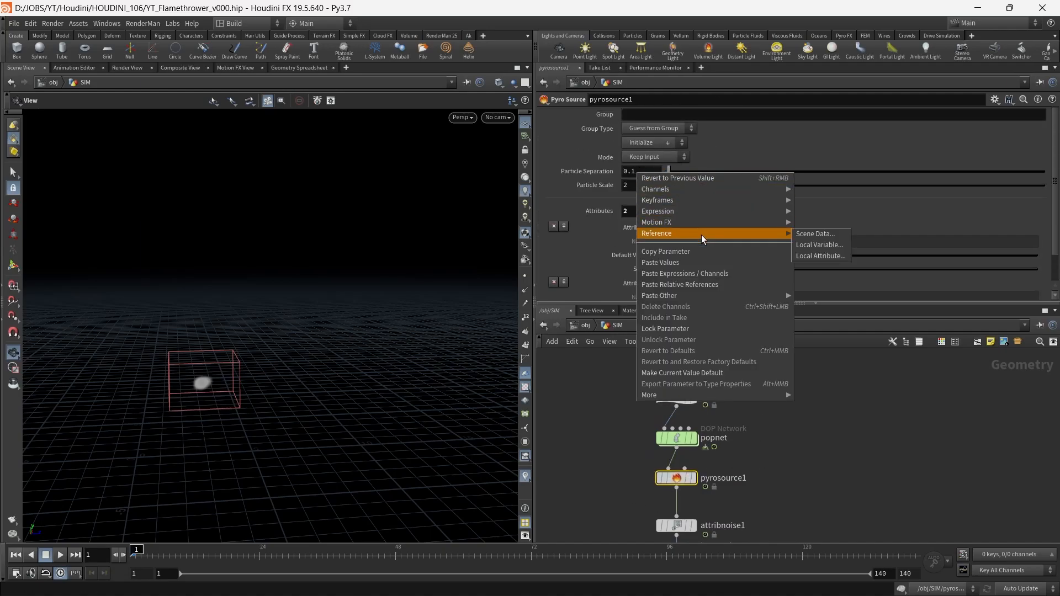
pyautogui.click(712, 282)
pyautogui.click(601, 173)
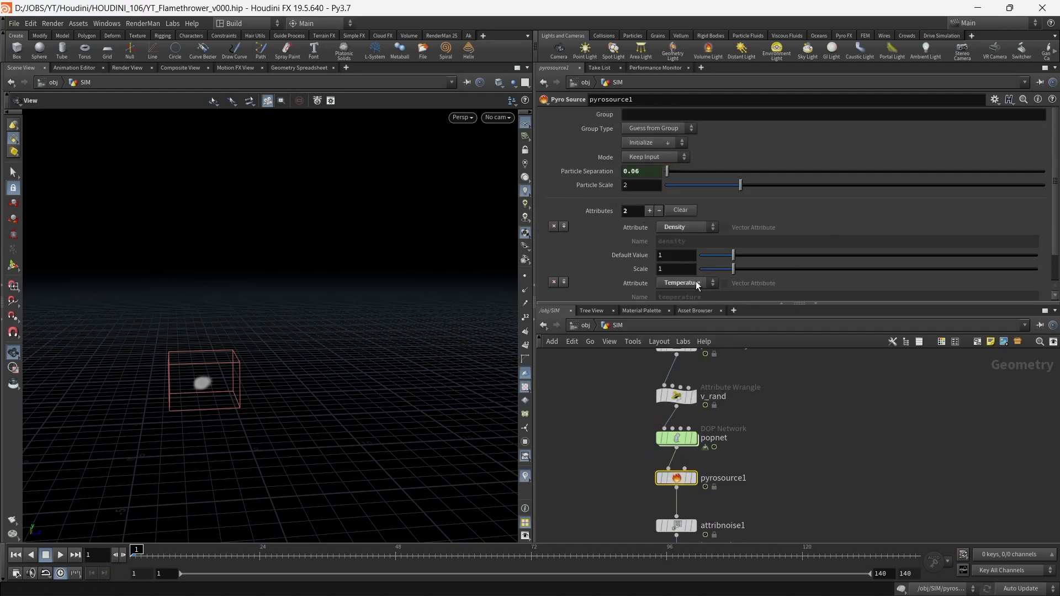
pyautogui.scroll(-3, 785, 431)
# - Display volumerasterizeattributes1, scrub through the timeline to review the rasterized stream, and return to frame 1
pyautogui.moveTo(818, 505); pyautogui.dragTo(777, 396, button='middle')
pyautogui.moveTo(782, 462); pyautogui.dragTo(784, 456, button='middle')
pyautogui.moveTo(782, 505); pyautogui.dragTo(799, 408, button='middle')
pyautogui.moveTo(633, 457); pyautogui.dragTo(740, 484)
pyautogui.moveTo(712, 487); pyautogui.dragTo(713, 436, button='middle')
pyautogui.scroll(2, 709, 436)
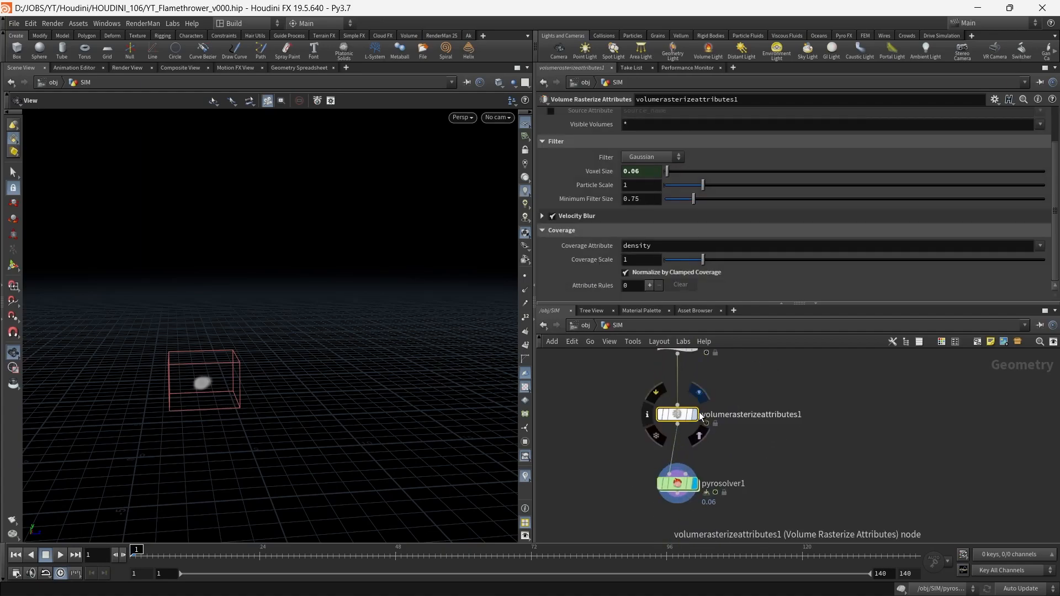
pyautogui.click(694, 414)
pyautogui.moveTo(178, 560); pyautogui.dragTo(480, 561)
pyautogui.moveTo(486, 379); pyautogui.dragTo(341, 362, button='middle')
pyautogui.moveTo(192, 555); pyautogui.dragTo(134, 554)
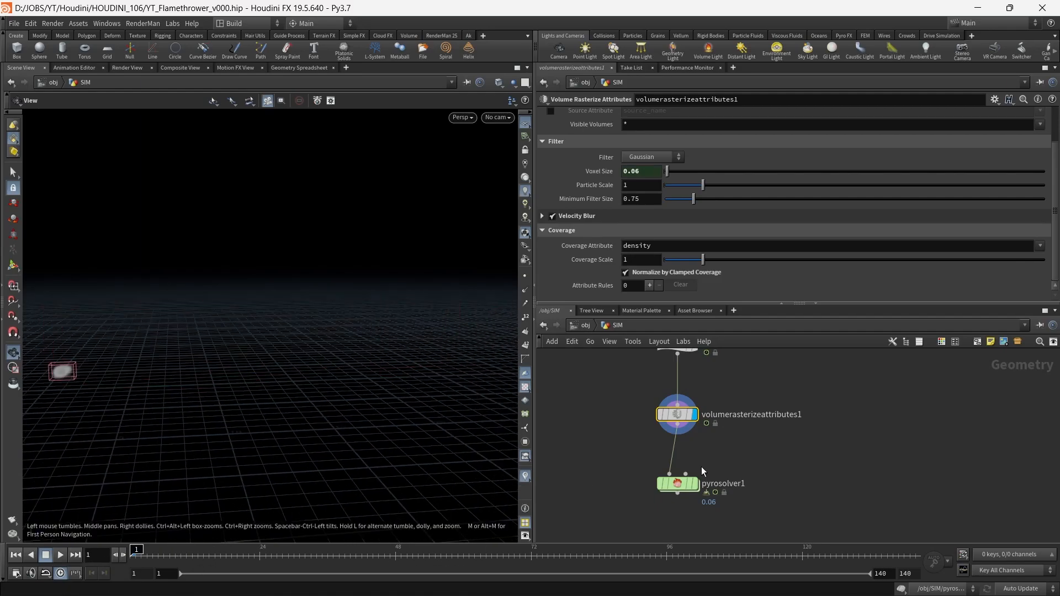
# - Select pyrosolver1 and review its voxel size, time scale, bounds and collision settings
pyautogui.moveTo(649, 456); pyautogui.dragTo(684, 444, button='middle')
pyautogui.click(712, 472)
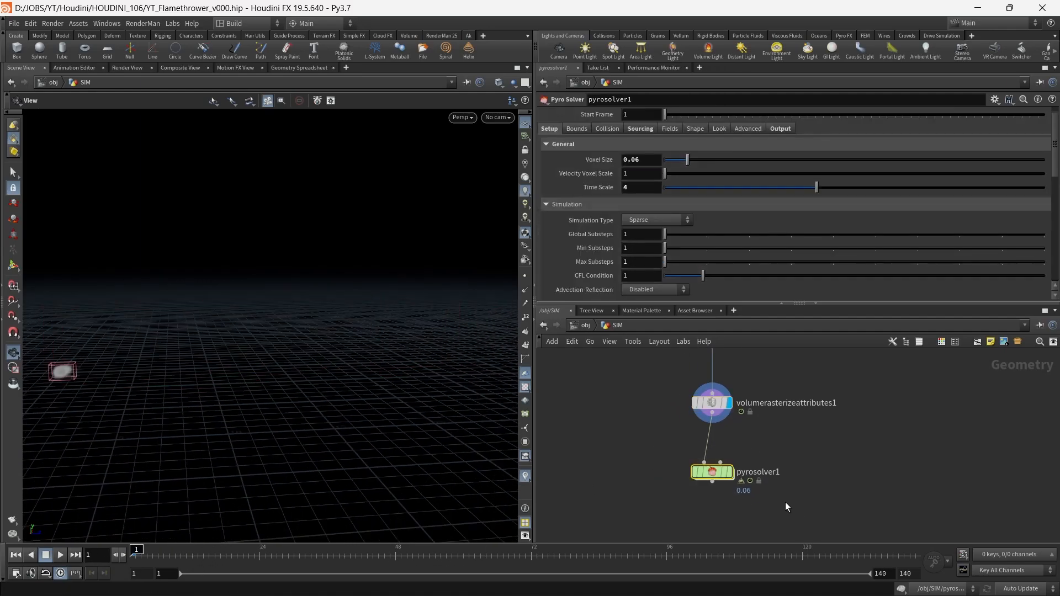
pyautogui.click(629, 160)
pyautogui.click(643, 188)
pyautogui.moveTo(1056, 148)
pyautogui.mouseDown()
pyautogui.moveTo(1057, 181)
pyautogui.moveTo(1057, 140)
pyautogui.mouseUp()
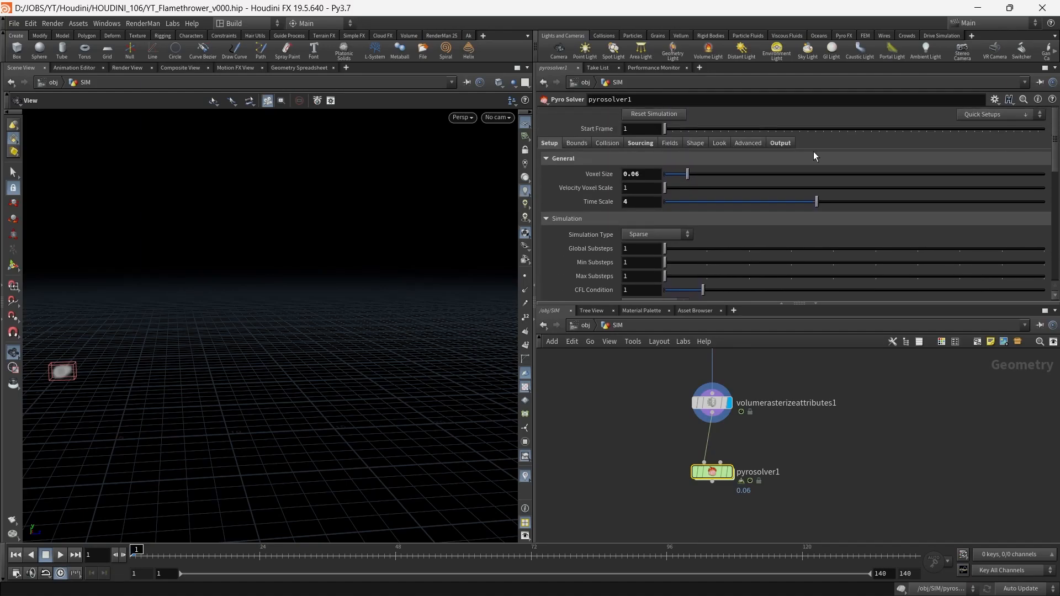
pyautogui.click(579, 144)
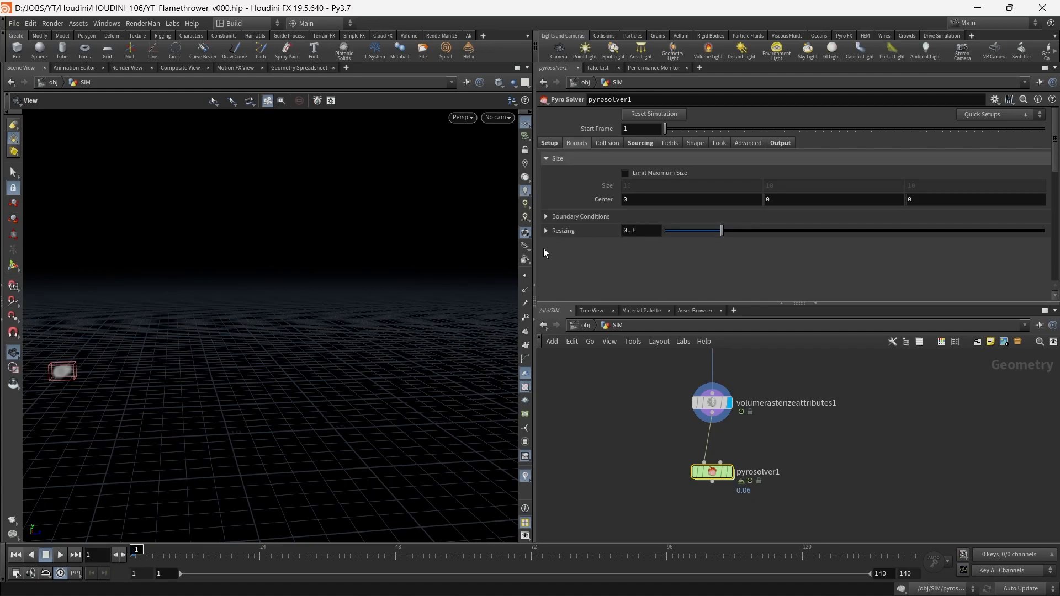
pyautogui.moveTo(182, 355); pyautogui.dragTo(270, 352, button='middle')
pyautogui.moveTo(270, 352); pyautogui.dragTo(100, 398)
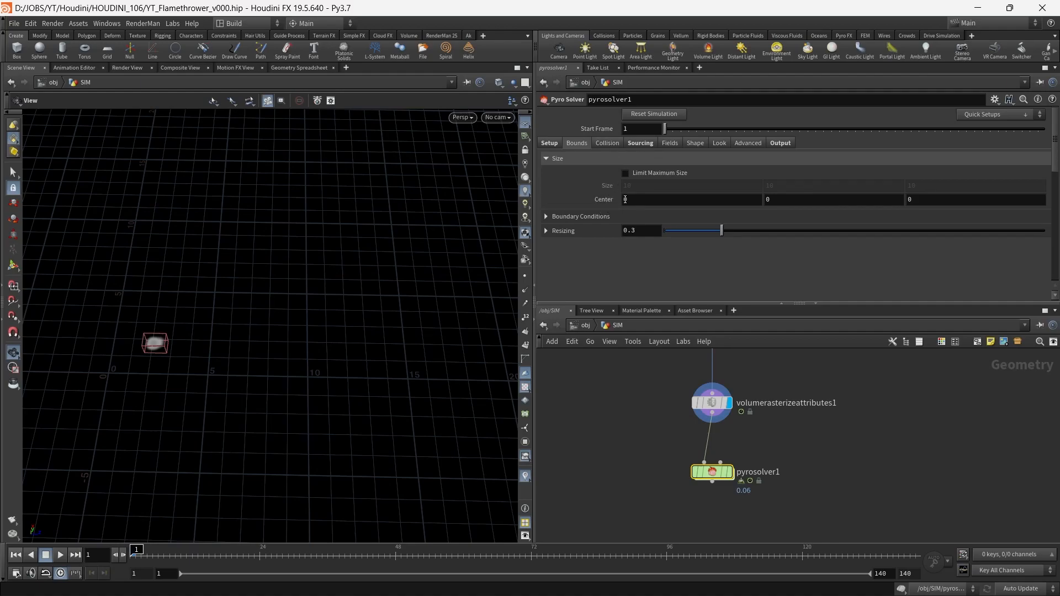
pyautogui.click(607, 143)
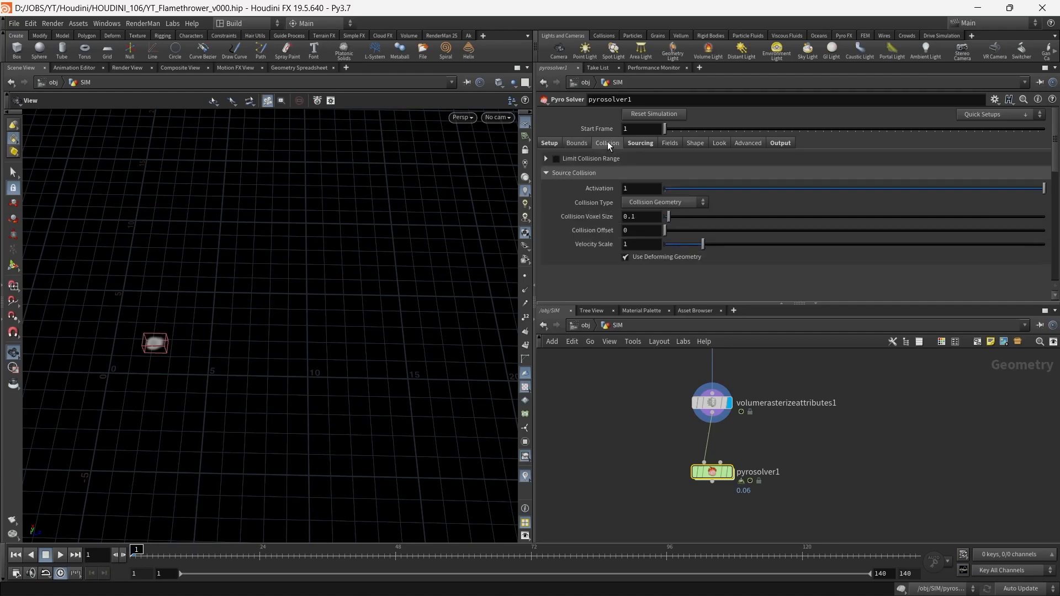
# - Set the Source Scale of pyrosolver1's density source to 5
pyautogui.click(634, 143)
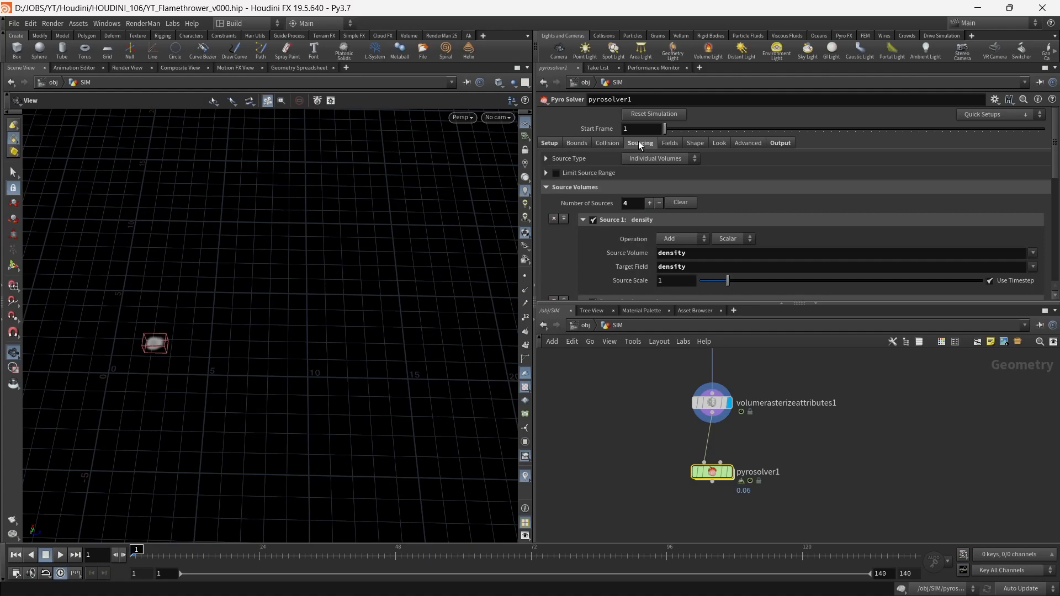
pyautogui.moveTo(1056, 165); pyautogui.dragTo(1056, 185)
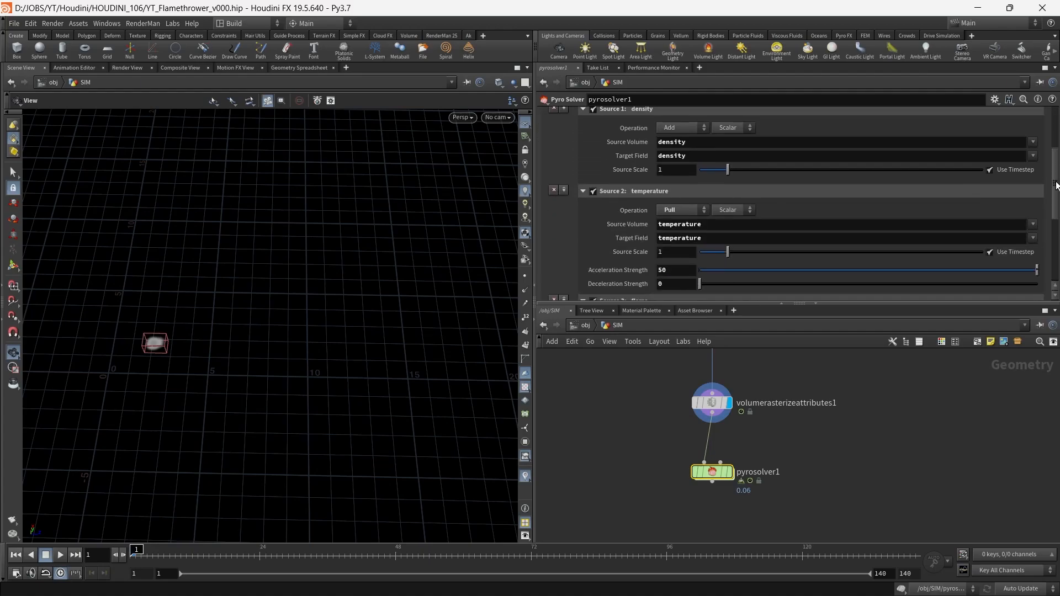
pyautogui.click(681, 172)
pyautogui.write('5')
pyautogui.press('Return')
# - Change the Source Volume of pyrosolver1's flame source to temperature, copied from the temperature source
pyautogui.moveTo(1055, 161); pyautogui.dragTo(1055, 199)
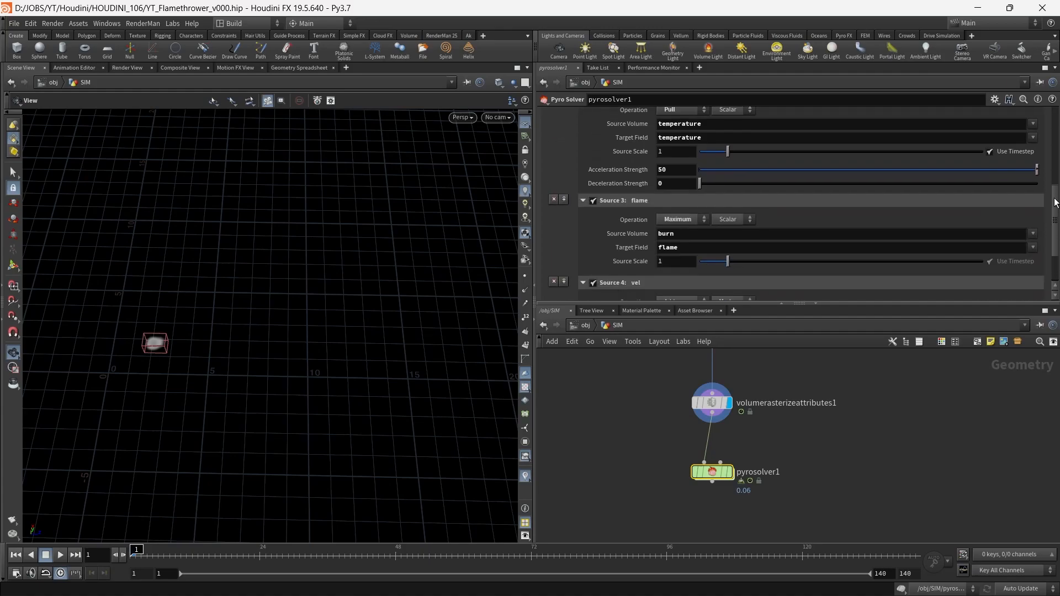
pyautogui.scroll(-2, 1052, 226)
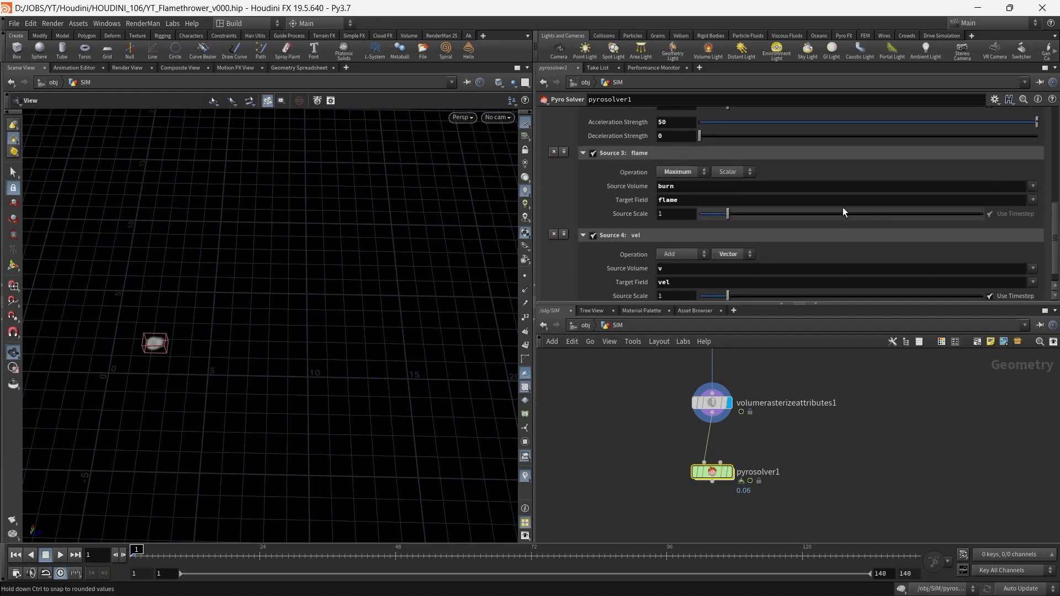
pyautogui.scroll(3, 1056, 237)
pyautogui.doubleClick(747, 142)
pyautogui.hotkey('ctrl', 'c')
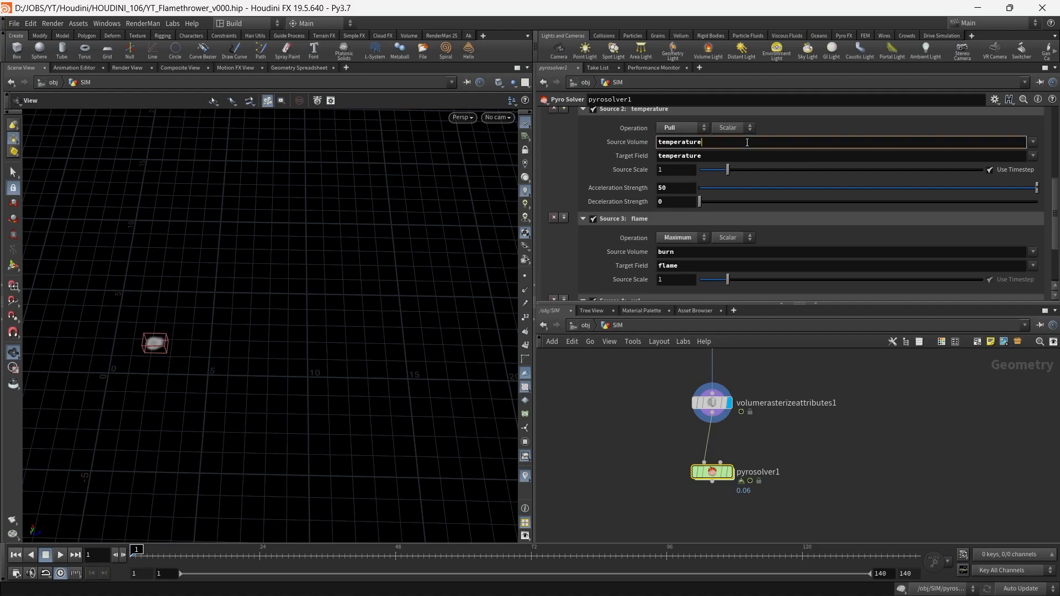
pyautogui.doubleClick(703, 252)
pyautogui.hotkey('ctrl', 'v')
pyautogui.click(892, 362)
# - Set the Source Scale of pyrosolver1's vel source to 0.3
pyautogui.moveTo(1055, 214); pyautogui.dragTo(1055, 243)
pyautogui.doubleClick(690, 278)
pyautogui.write('0.3')
pyautogui.press('Return')
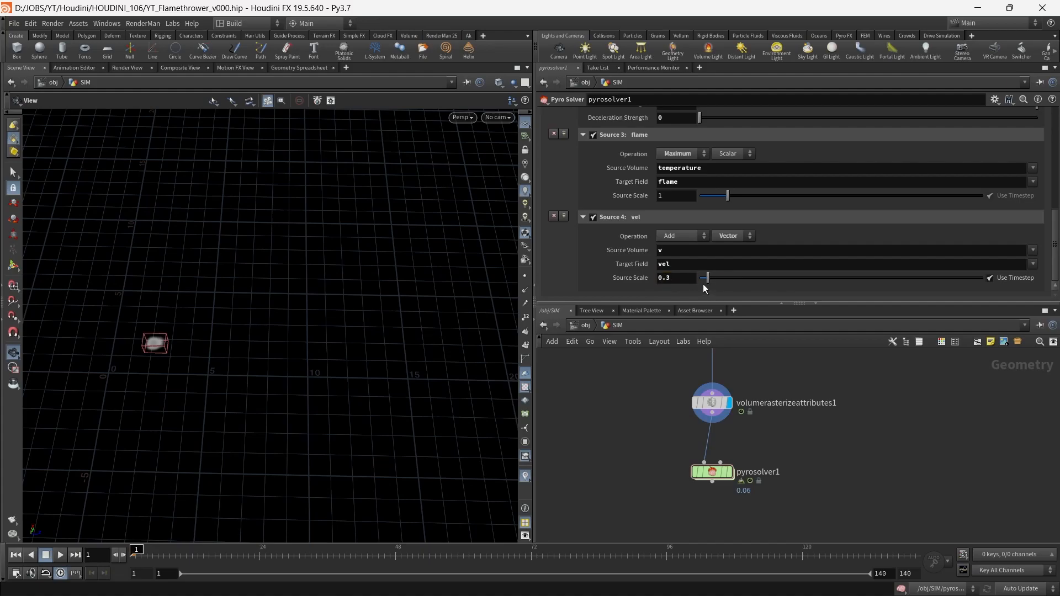
pyautogui.moveTo(204, 359); pyautogui.dragTo(232, 300)
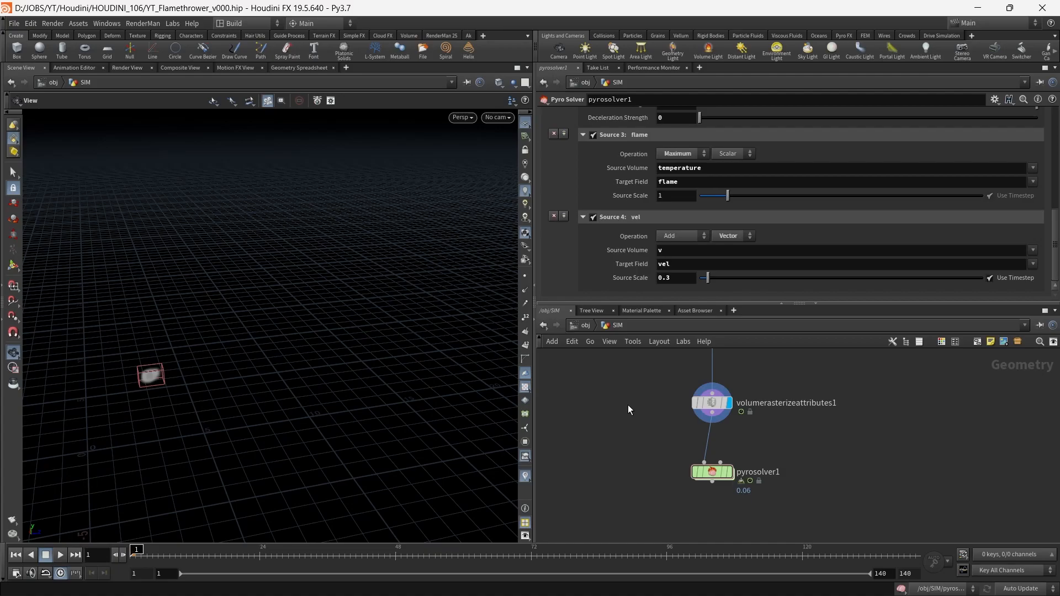
pyautogui.click(713, 403)
pyautogui.moveTo(631, 460); pyautogui.dragTo(838, 503)
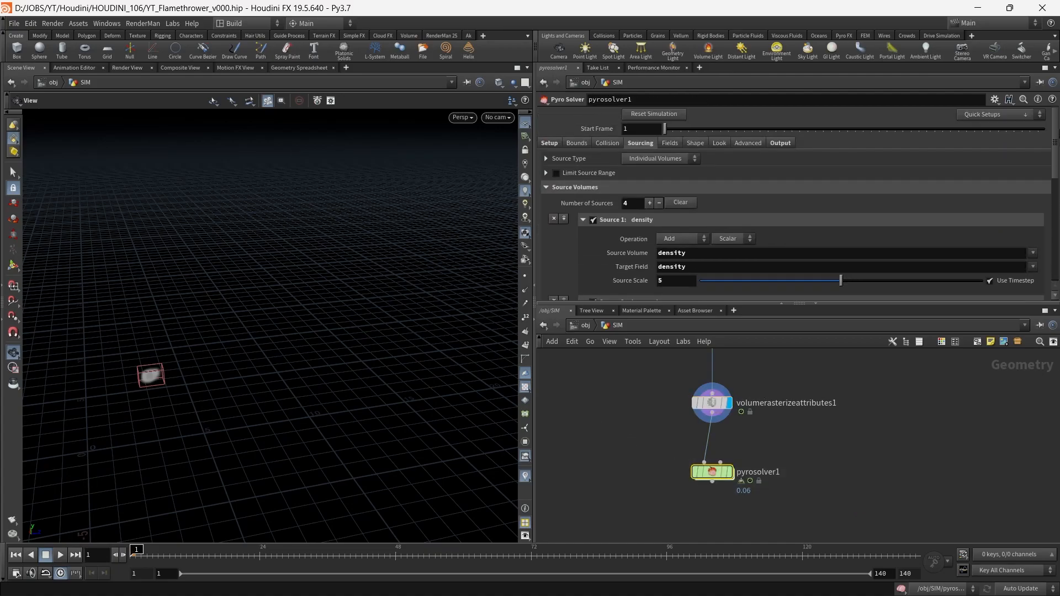
# - Set the density Dissipation of pyrosolver1 to 0.02
pyautogui.click(670, 144)
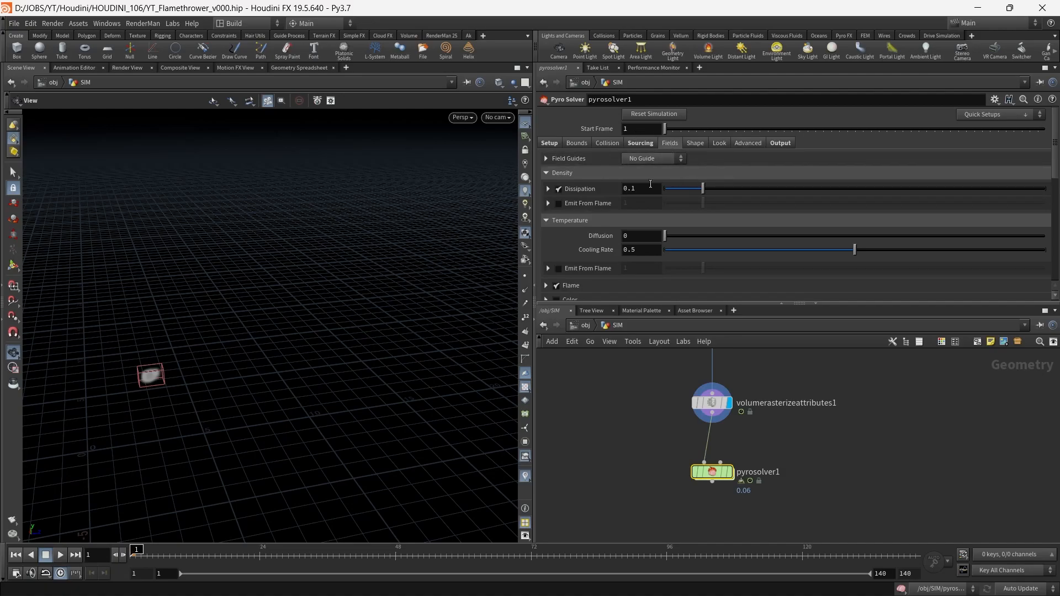
pyautogui.doubleClick(631, 189)
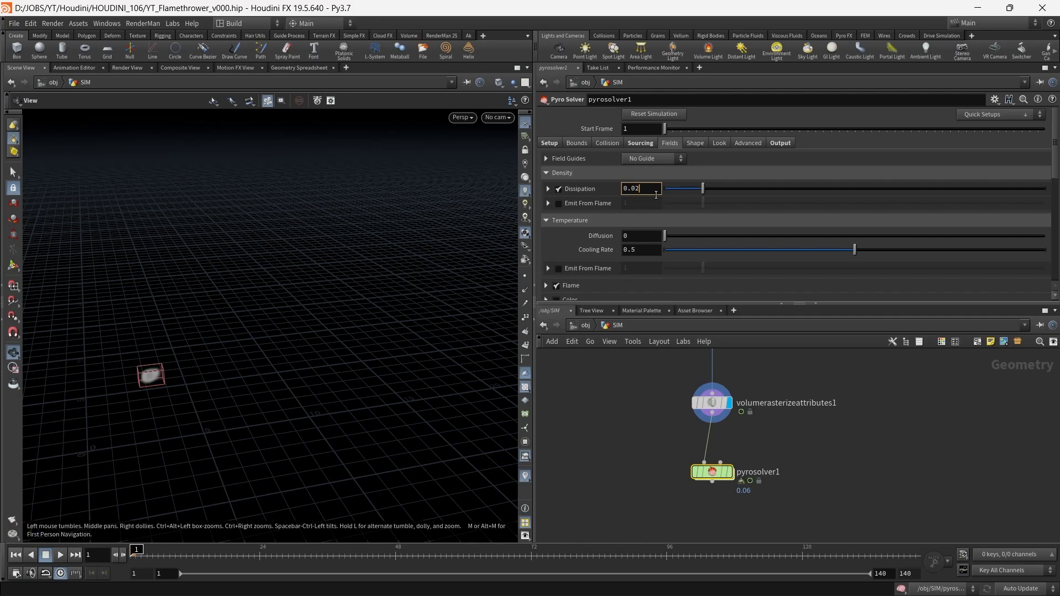
pyautogui.press('Return')
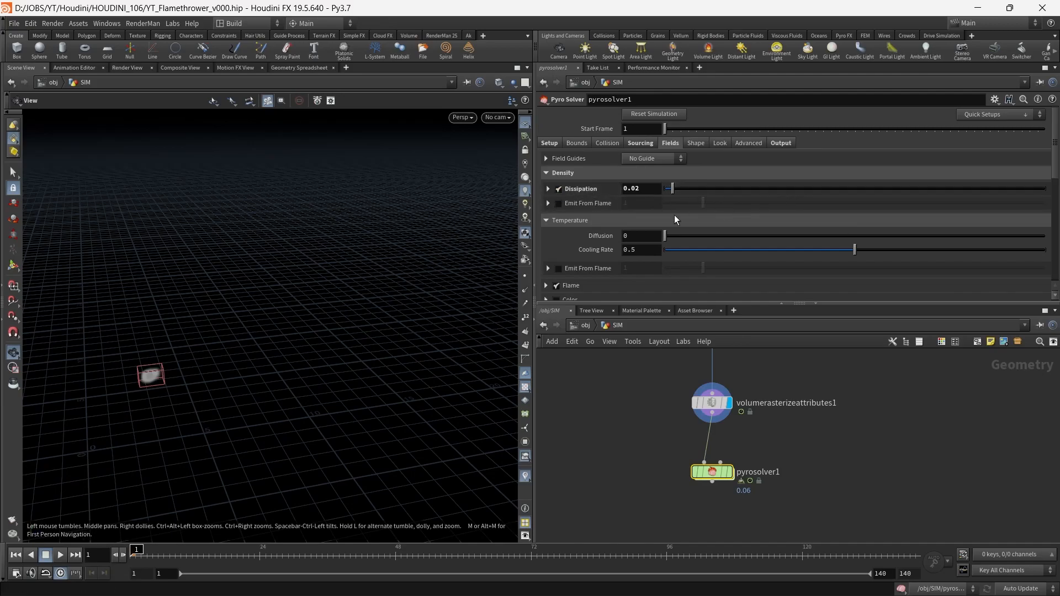
# - Enable Emit From Flame for density with an Emission Scale of 5 and an upper Flame Range of 1
pyautogui.scroll(-2, 623, 230)
pyautogui.scroll(2, 611, 227)
pyautogui.click(548, 203)
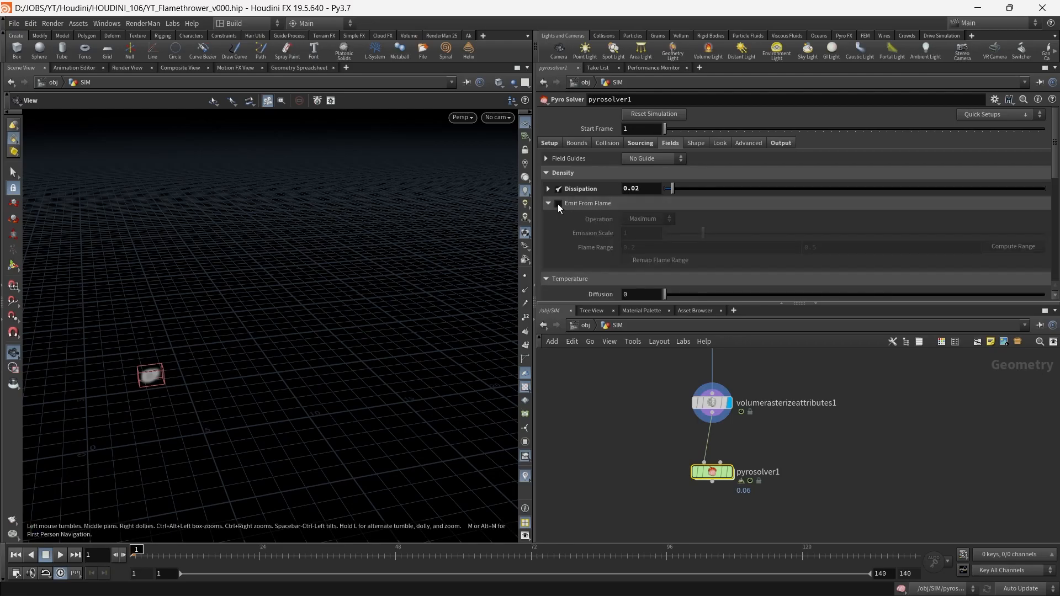
pyautogui.click(557, 204)
pyautogui.doubleClick(645, 234)
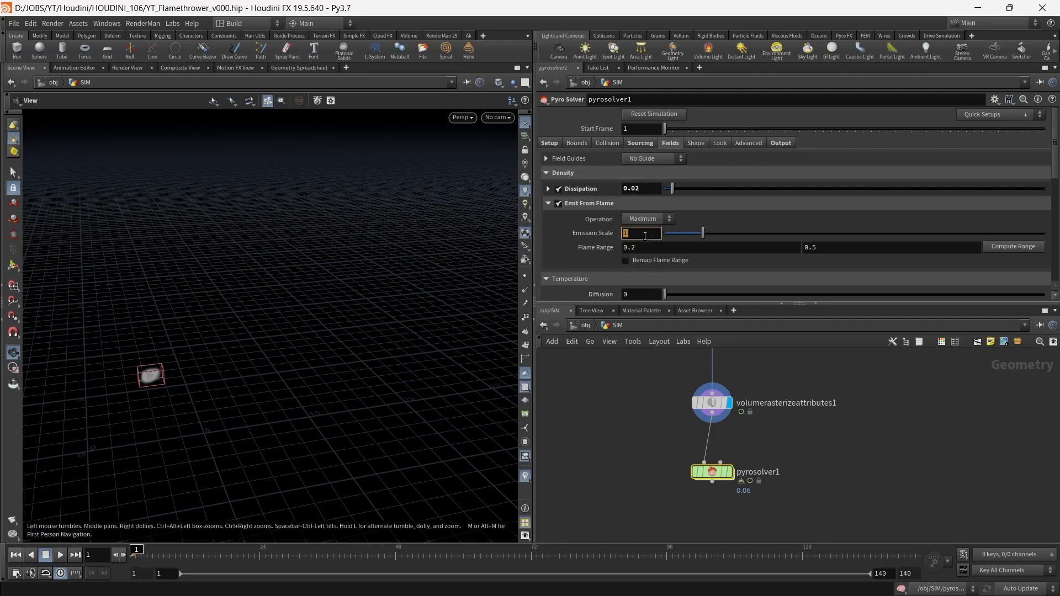
pyautogui.press('Return')
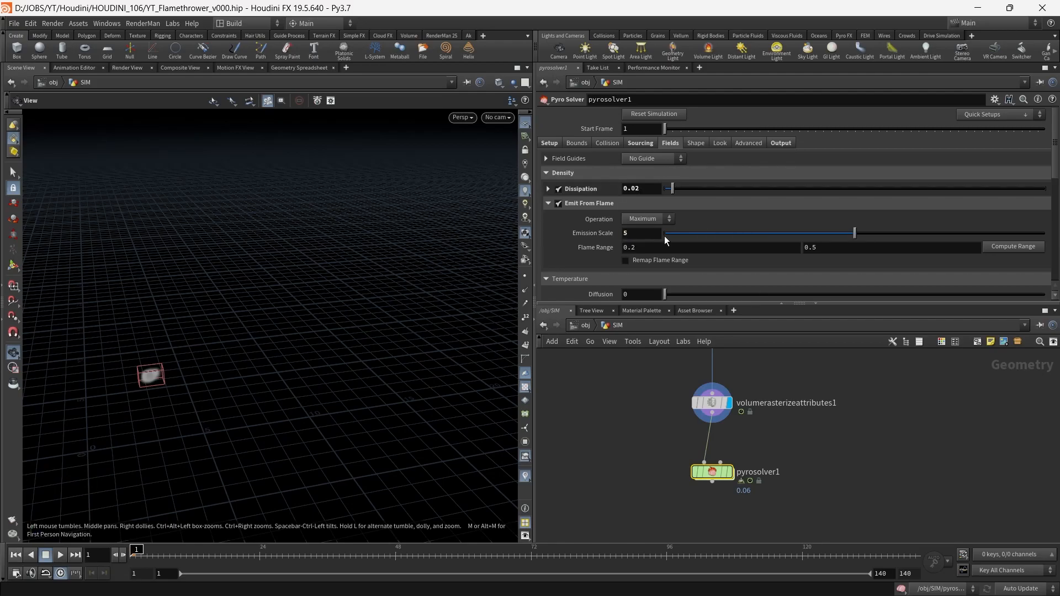
pyautogui.doubleClick(864, 246)
pyautogui.write('1')
pyautogui.press('Return')
# - Enable Emit From Flame for temperature with the Add operation and an Emission Scale of 2
pyautogui.scroll(-10, 620, 213)
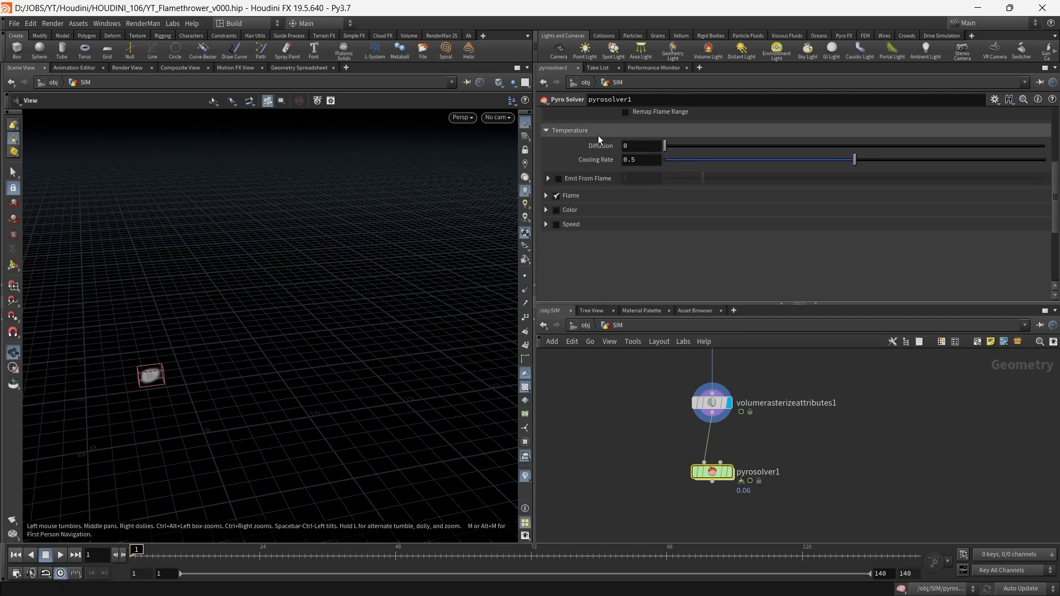
pyautogui.click(558, 180)
pyautogui.click(585, 178)
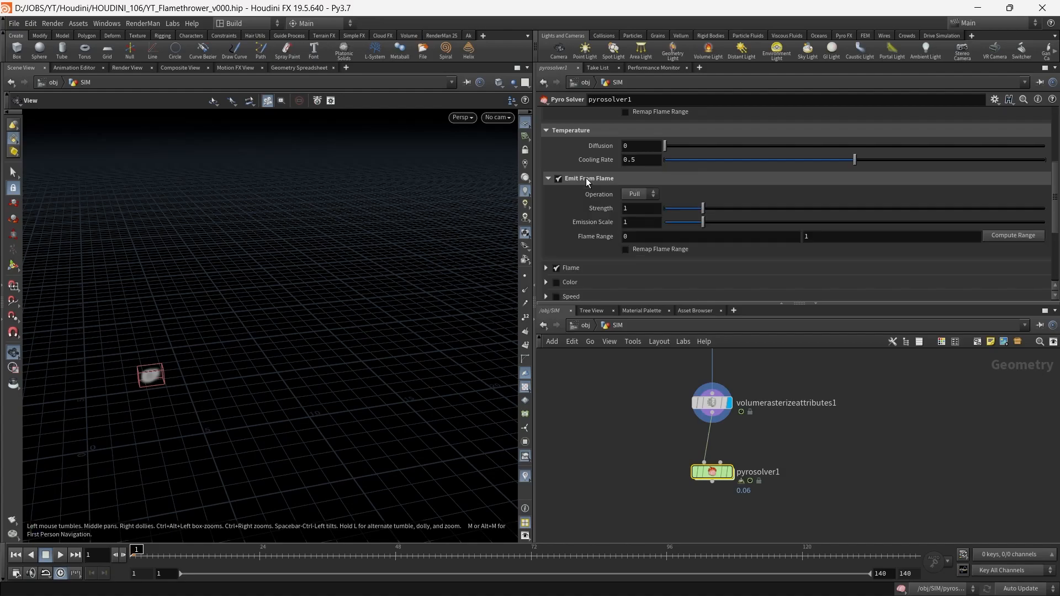
pyautogui.click(631, 215)
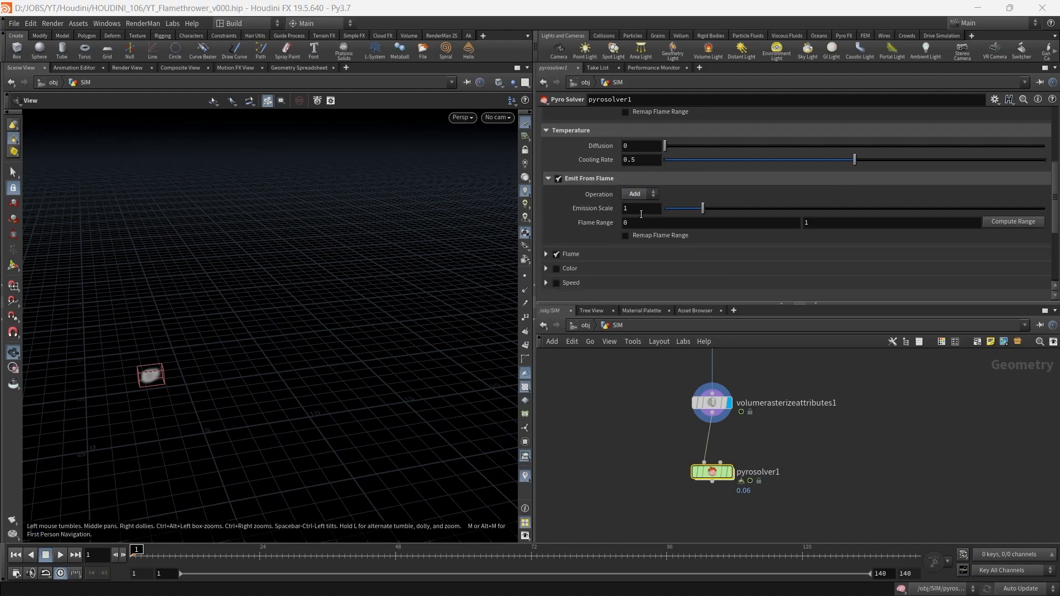
pyautogui.press('Return')
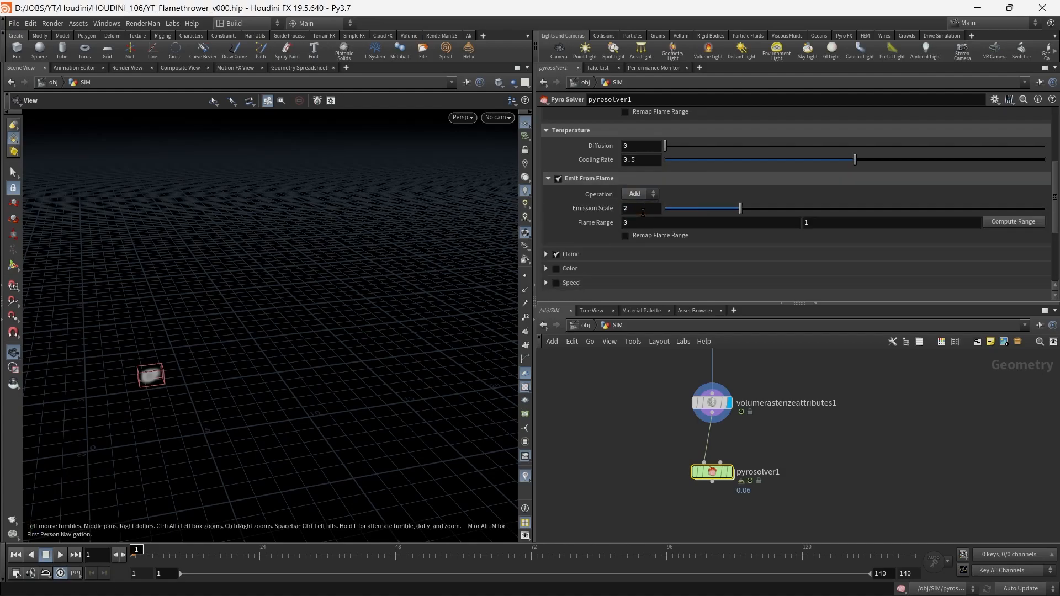
# - Expand pyrosolver1's Buoyancy settings and set the Buoyancy Scale to 0.01
pyautogui.scroll(5, 714, 157)
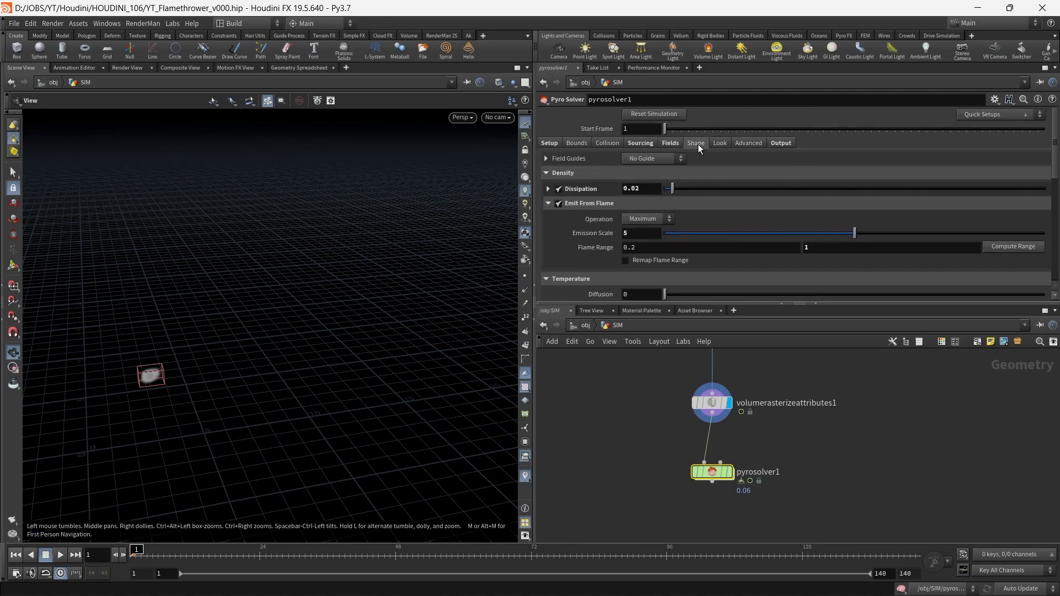
pyautogui.click(696, 143)
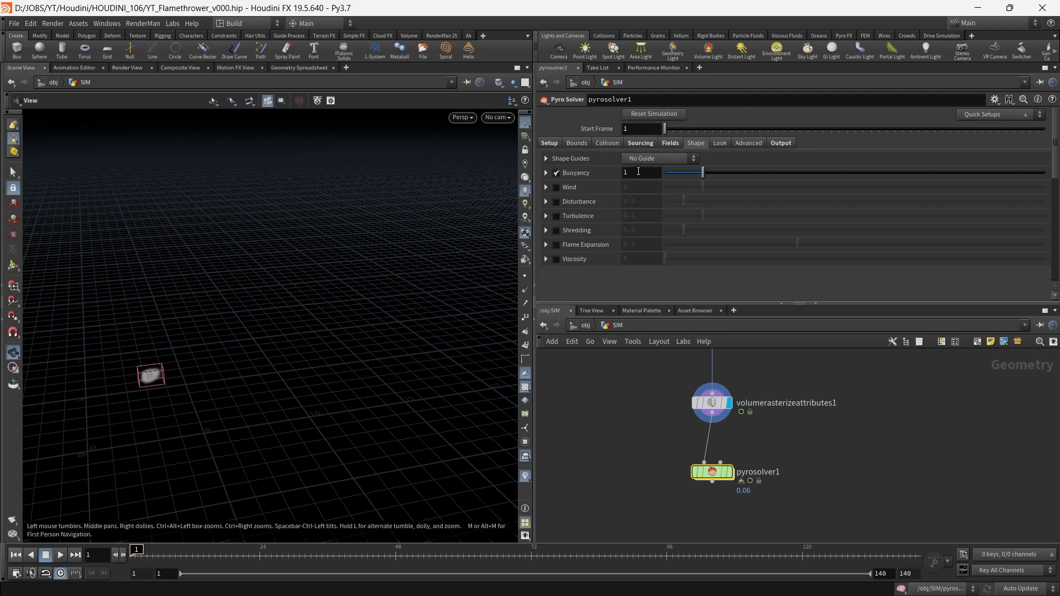
pyautogui.moveTo(638, 171); pyautogui.dragTo(620, 172)
pyautogui.click(545, 173)
pyautogui.click(641, 188)
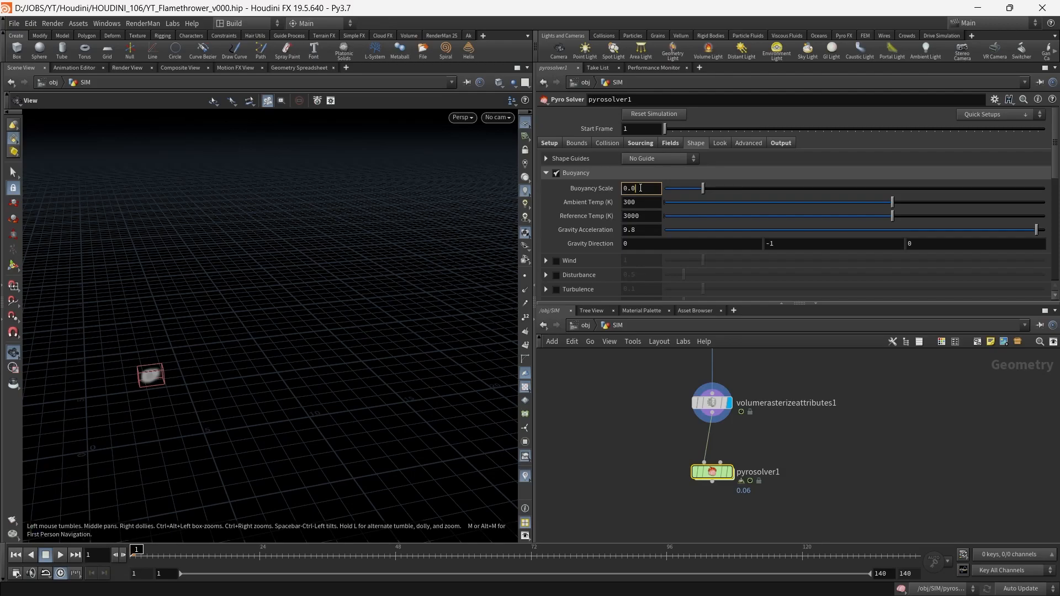
pyautogui.write('0.01')
pyautogui.press('Return')
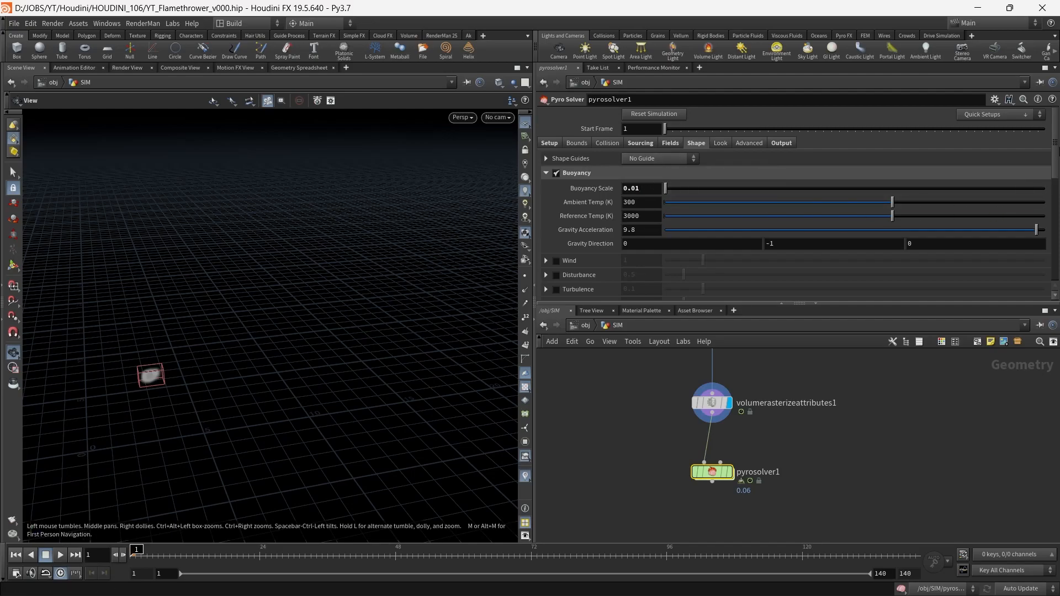
# - Enable Disturbance and Turbulence in pyrosolver1's shaping forces
pyautogui.moveTo(1056, 147); pyautogui.dragTo(1056, 185)
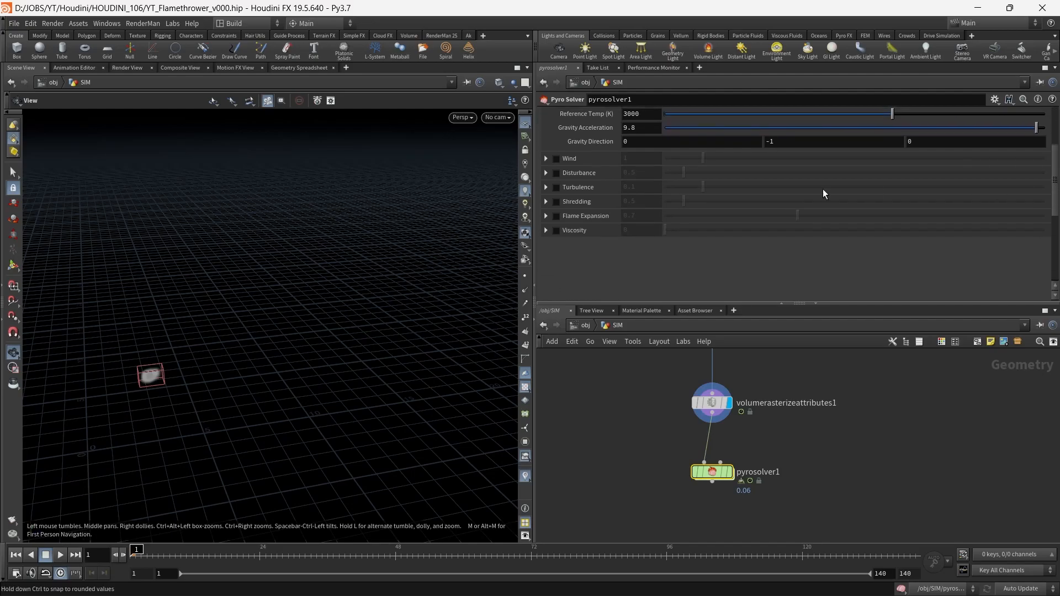
pyautogui.click(556, 173)
pyautogui.click(555, 187)
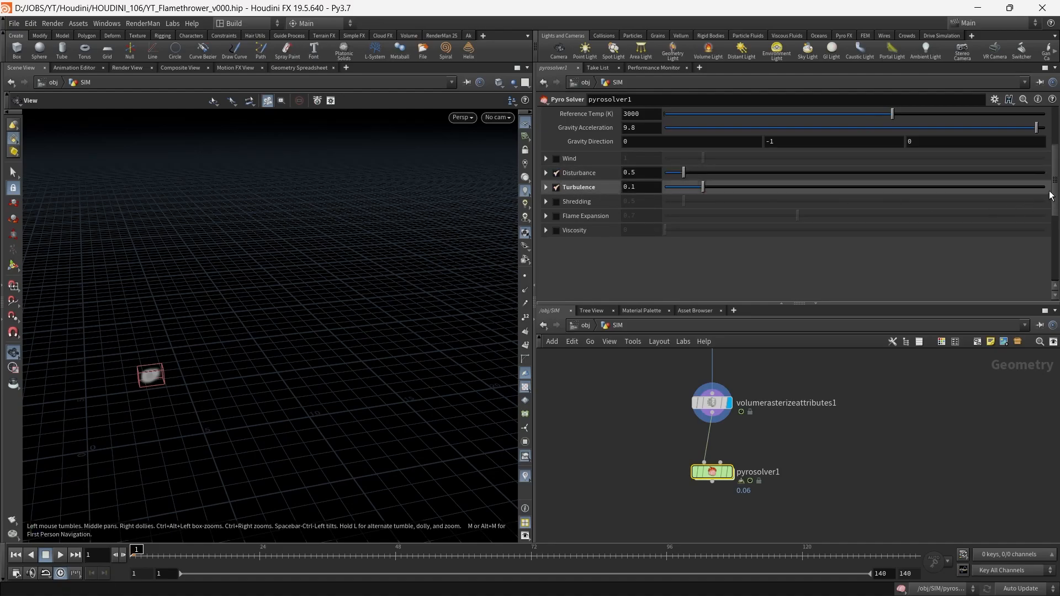
pyautogui.moveTo(1055, 195); pyautogui.dragTo(1053, 157)
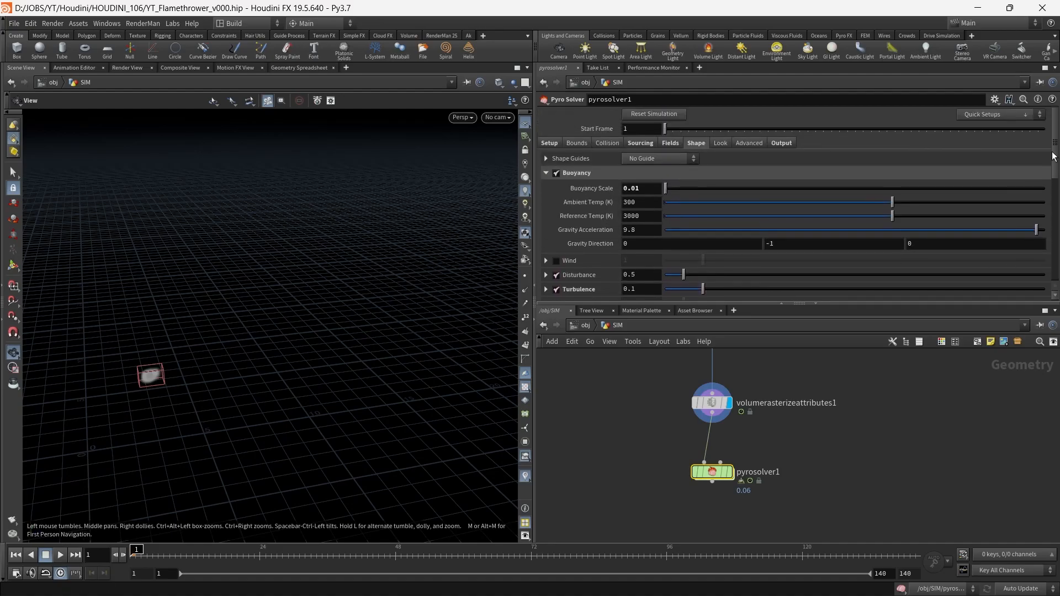
# - Set pyrosolver1's Field Advection method to BFECC
pyautogui.click(721, 145)
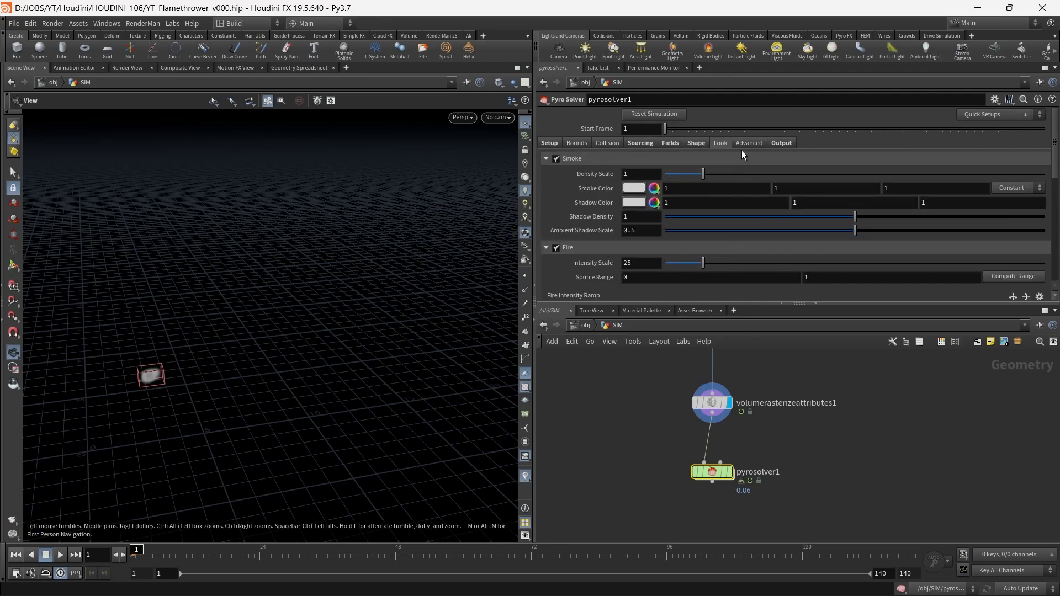
pyautogui.click(749, 143)
pyautogui.click(679, 216)
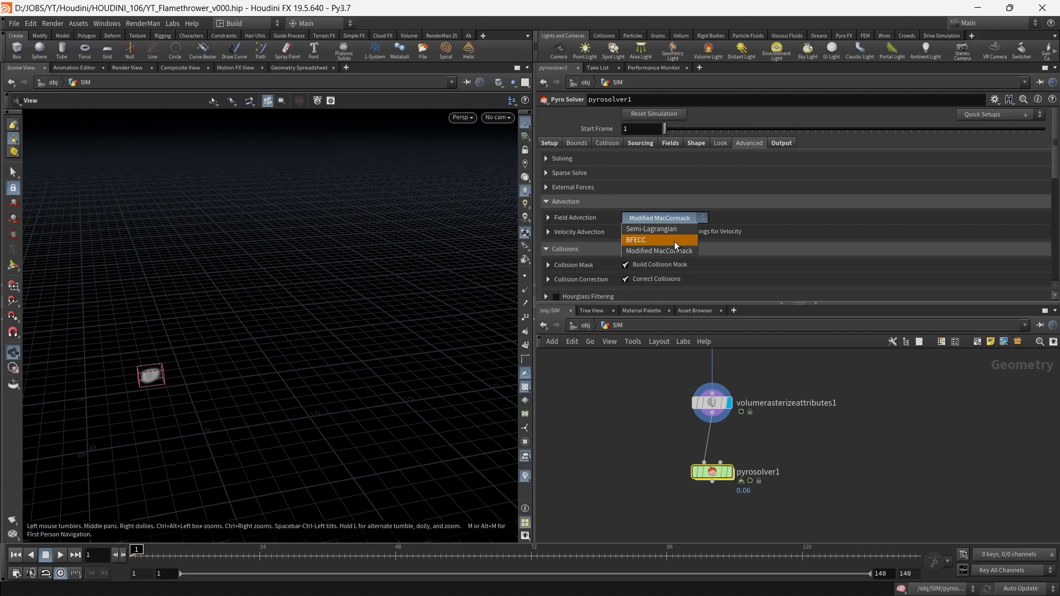
pyautogui.click(674, 241)
# - Remove the Cd field from pyrosolver1's exported fields and enable Convert to VDB and Use 16bit Float for the output
pyautogui.click(782, 144)
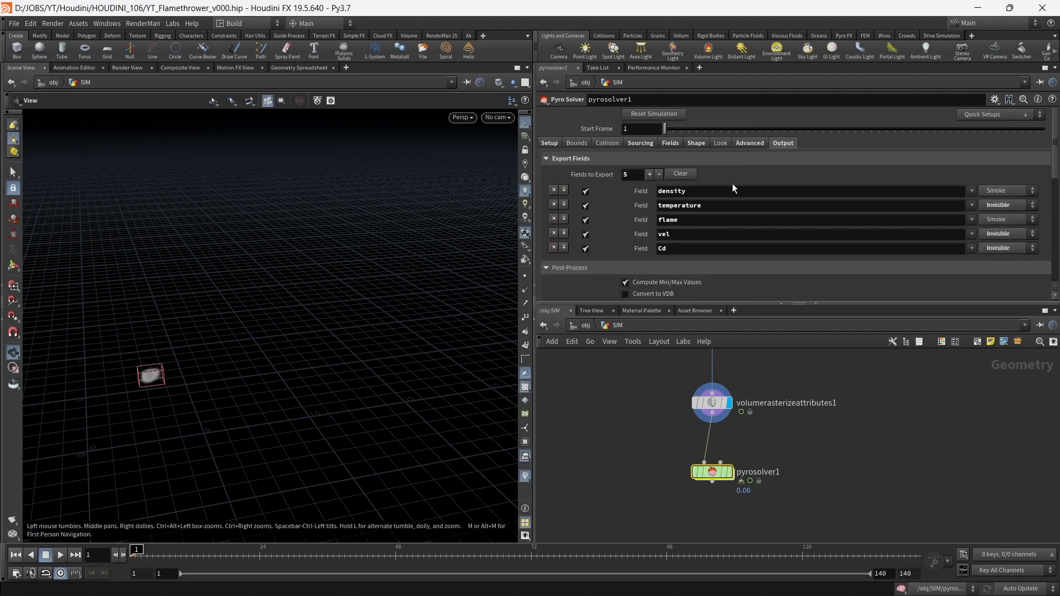
pyautogui.click(553, 248)
pyautogui.scroll(-5, 1054, 158)
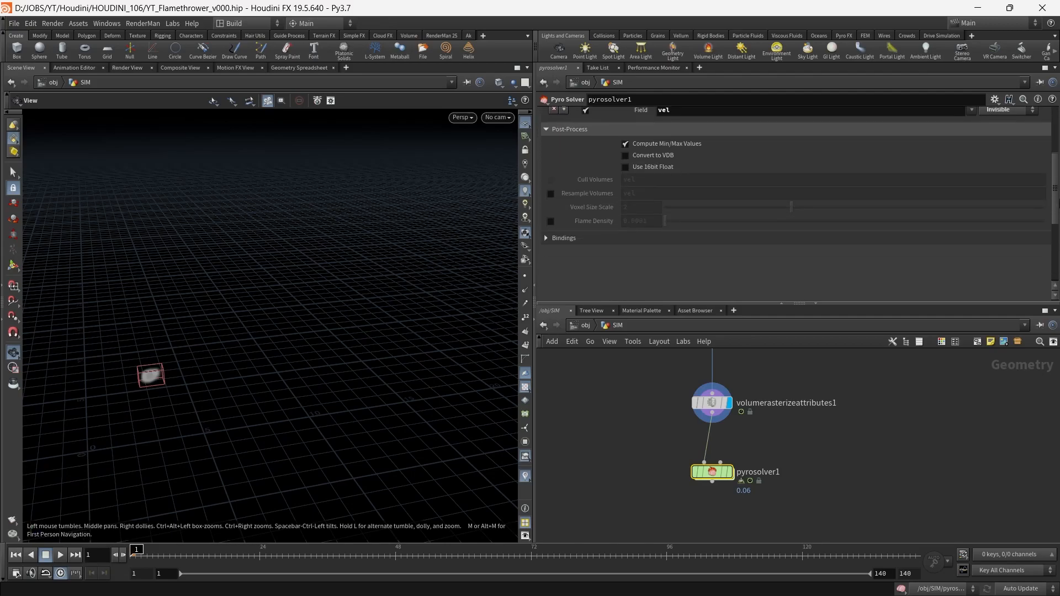
pyautogui.click(661, 150)
pyautogui.click(626, 162)
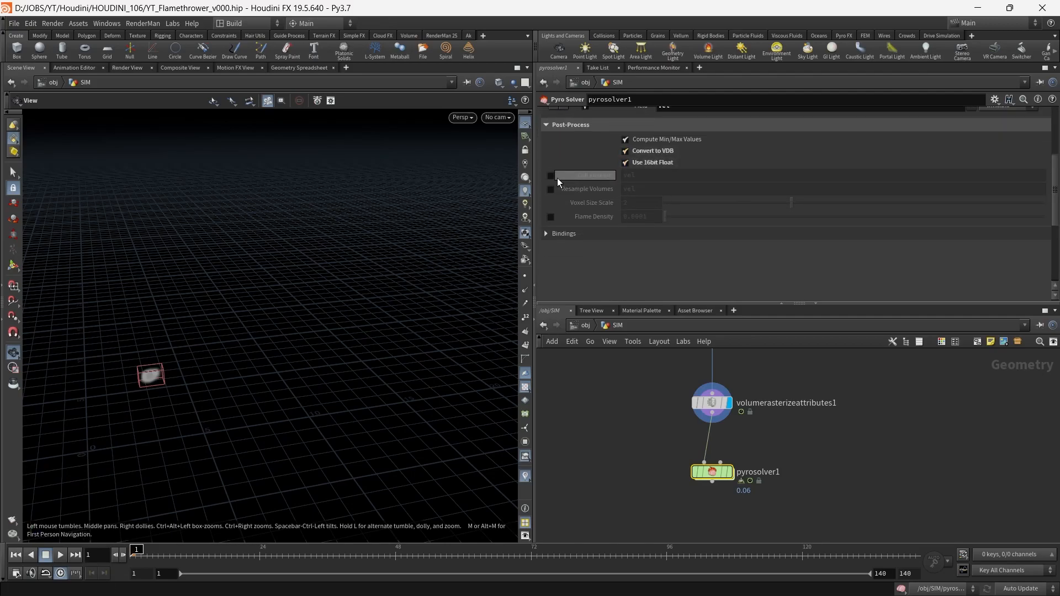
# - Enable Cull Volumes, Resample Volumes and Flame Density in pyrosolver1's post-process settings, and save the file
pyautogui.click(550, 175)
pyautogui.click(550, 189)
pyautogui.click(551, 217)
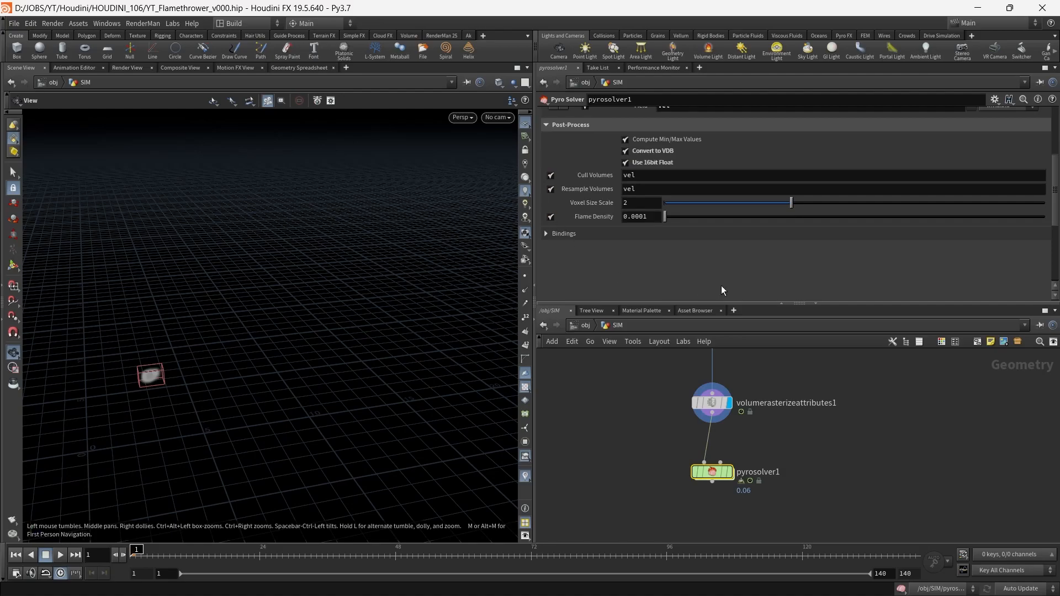
pyautogui.moveTo(803, 444); pyautogui.dragTo(826, 428, button='middle')
pyautogui.hotkey('ctrl', 's')
# - Add a Pyro Bake Volume node connected below pyrosolver1
pyautogui.press('Tab')
pyautogui.write('pyro')
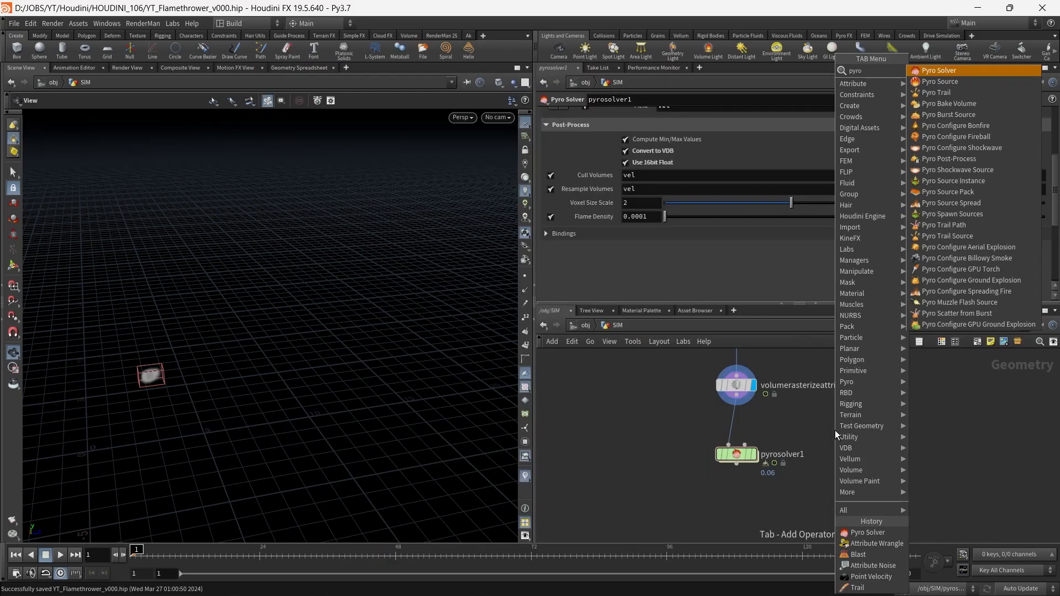
pyautogui.write('bake')
pyautogui.press('Return')
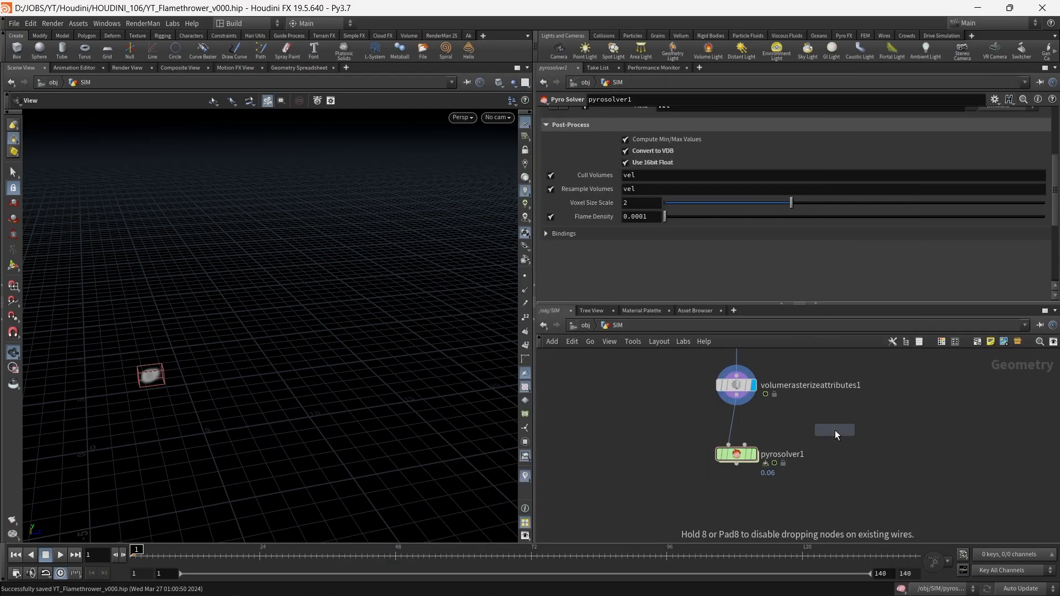
pyautogui.click(722, 483)
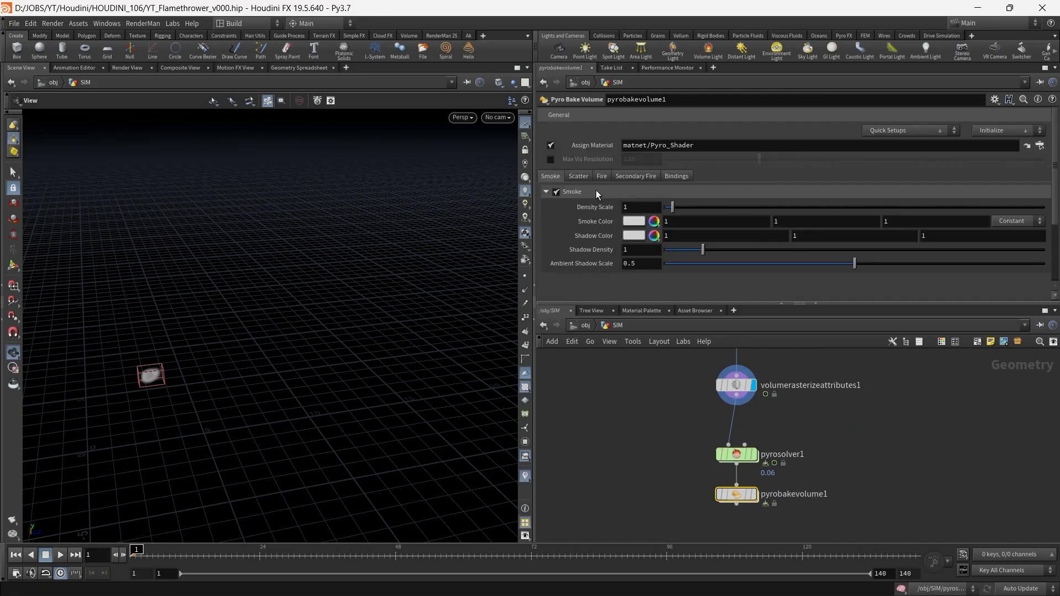
# - Enable Fire on pyrobakevolume1 and set its Intensity Scale to 25
pyautogui.click(604, 179)
pyautogui.click(555, 192)
pyautogui.click(650, 209)
pyautogui.press('Return')
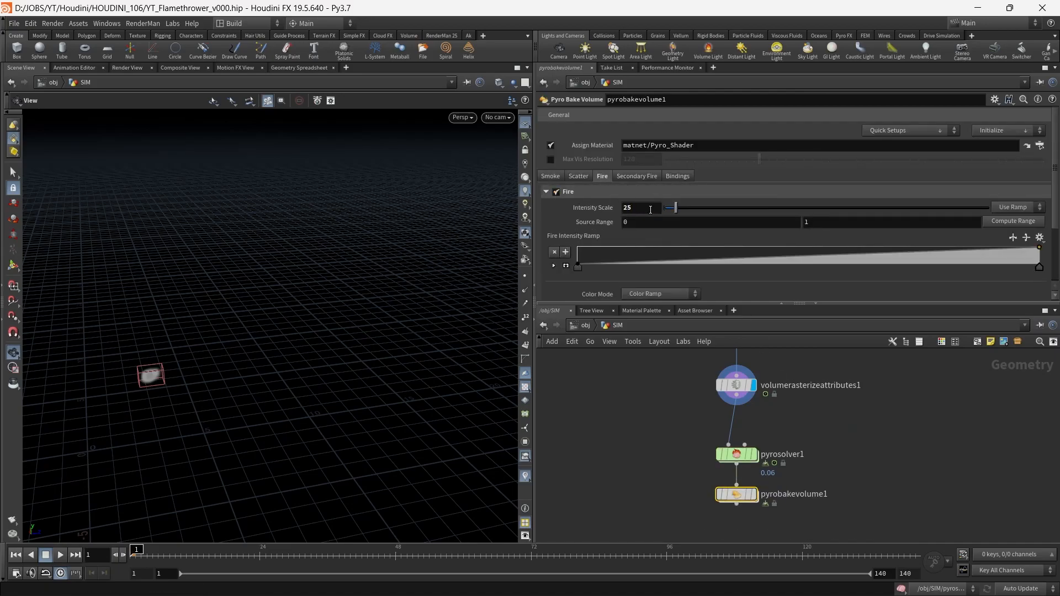
# - Return to pyrobakevolume1's Smoke settings, display the node's output in the viewport and save the file
pyautogui.click(551, 175)
pyautogui.click(756, 494)
pyautogui.hotkey('ctrl', 's')
pyautogui.moveTo(866, 459); pyautogui.dragTo(857, 434, button='middle')
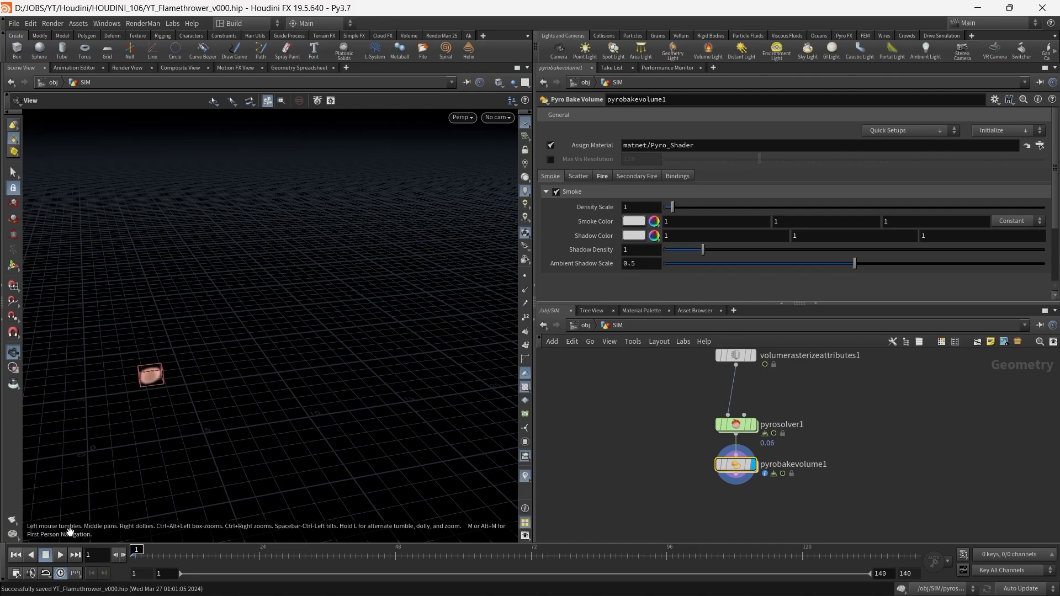
# - Play the simulation from the first frame, frame it in the viewport and inspect the fire's rise and shape
pyautogui.click(60, 554)
pyautogui.hotkey('space', 'f')
pyautogui.moveTo(340, 414); pyautogui.dragTo(306, 367)
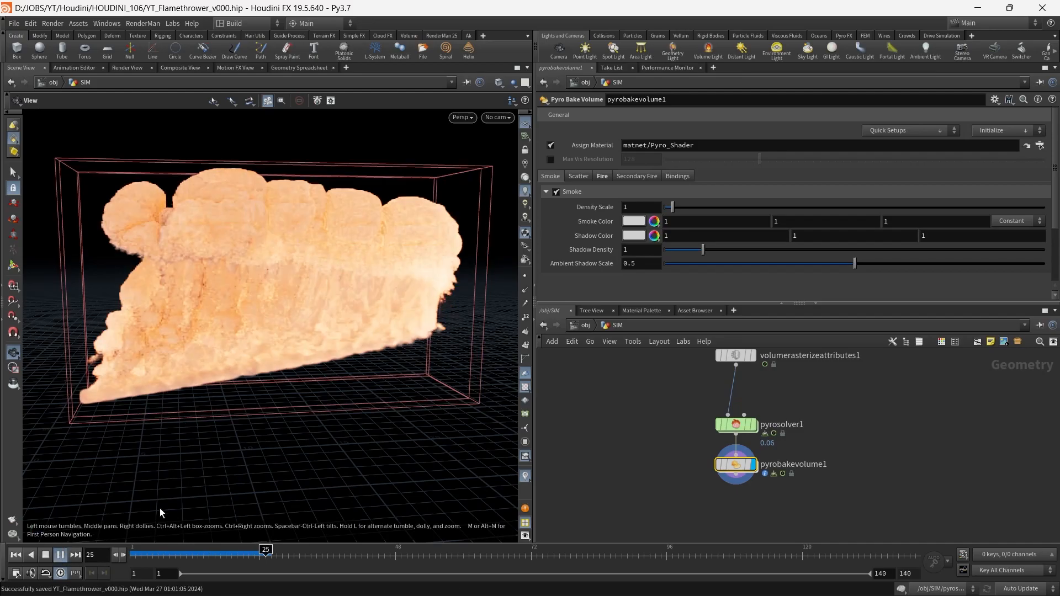
pyautogui.press('Escape')
pyautogui.moveTo(434, 295); pyautogui.dragTo(276, 359, button='right')
pyautogui.moveTo(354, 338); pyautogui.dragTo(254, 376, button='middle')
pyautogui.moveTo(221, 376); pyautogui.dragTo(196, 359)
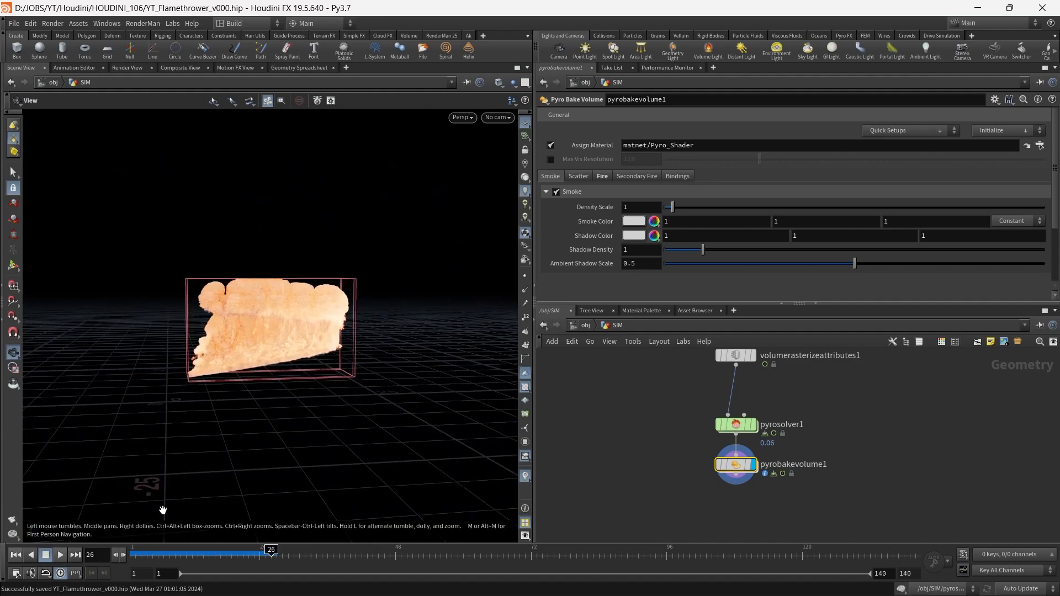
pyautogui.click(134, 554)
pyautogui.click(61, 554)
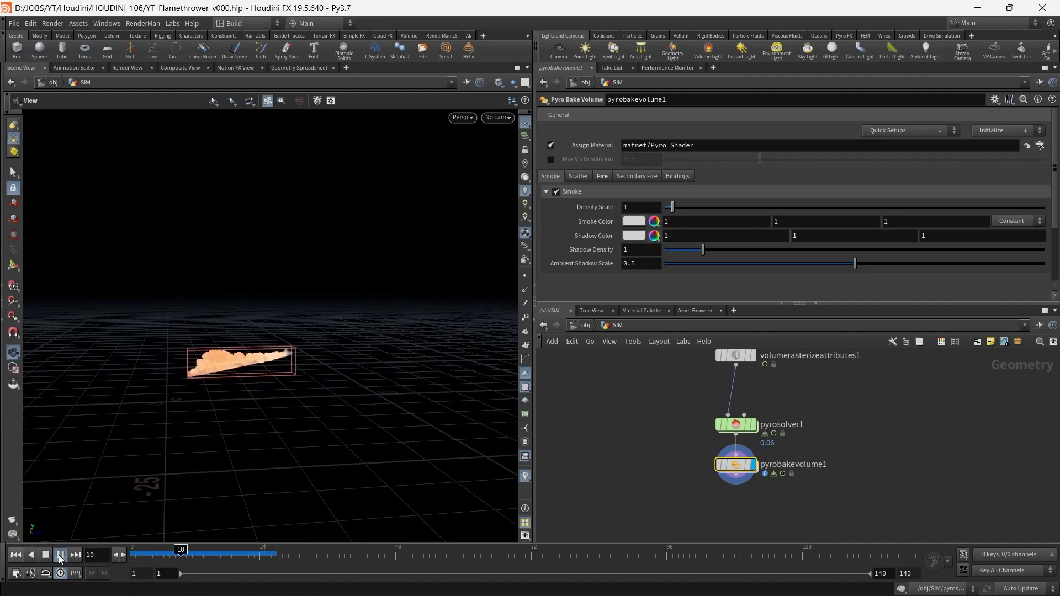
pyautogui.click(60, 557)
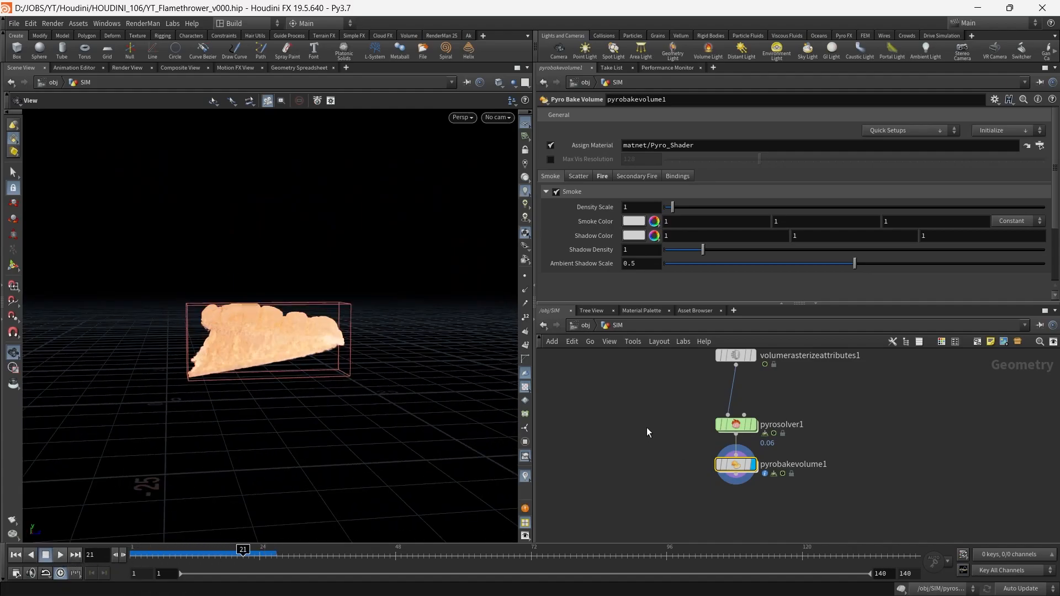
# - Set pyrosolver1's Buoyancy Scale to 0.001
pyautogui.click(736, 424)
pyautogui.moveTo(1055, 216); pyautogui.dragTo(1055, 145)
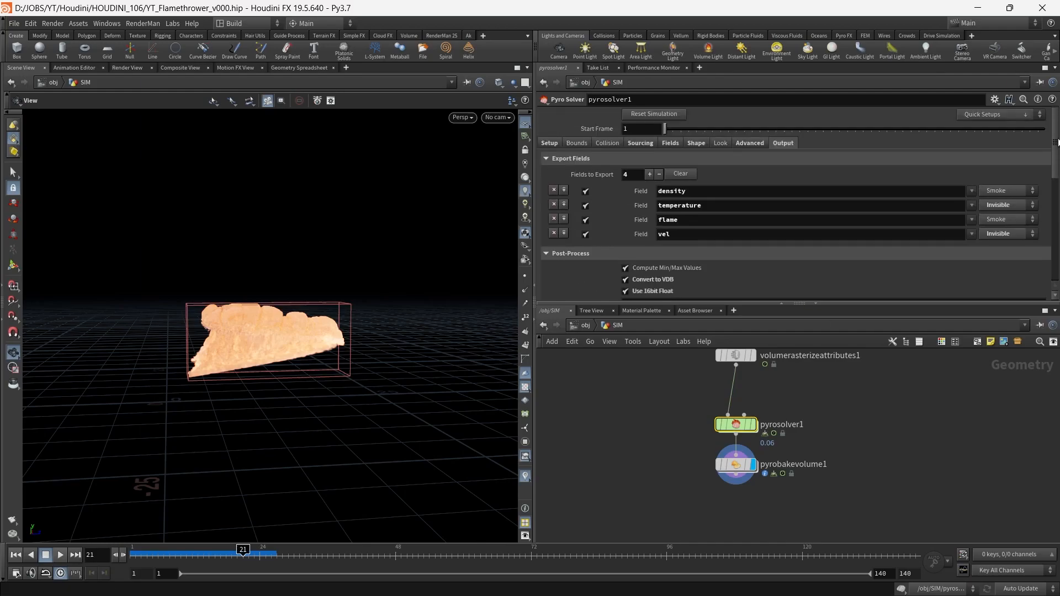
pyautogui.click(697, 143)
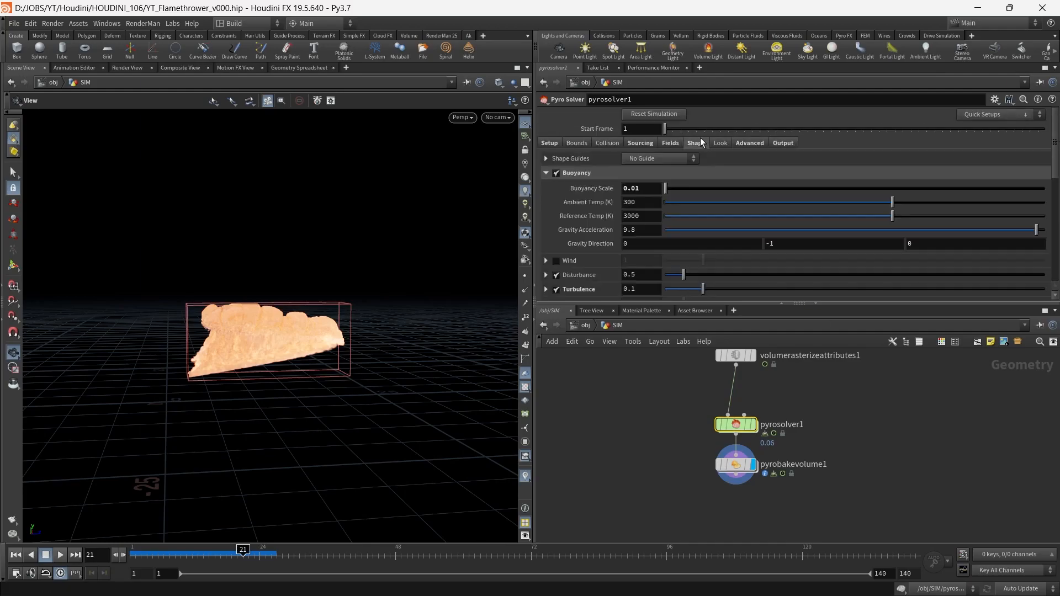
pyautogui.click(637, 188)
pyautogui.write('0.01')
pyautogui.press('BackSpace')
pyautogui.write('01')
# - Replay the simulation from the first frame to about frame 34 to check the reduced buoyancy
pyautogui.click(16, 555)
pyautogui.click(60, 555)
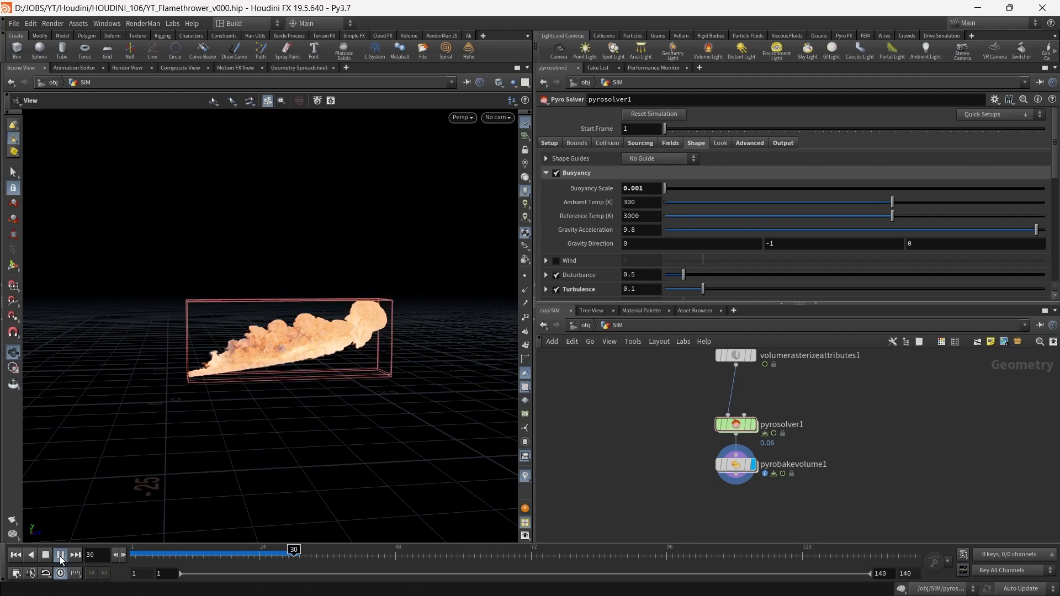
pyautogui.click(60, 555)
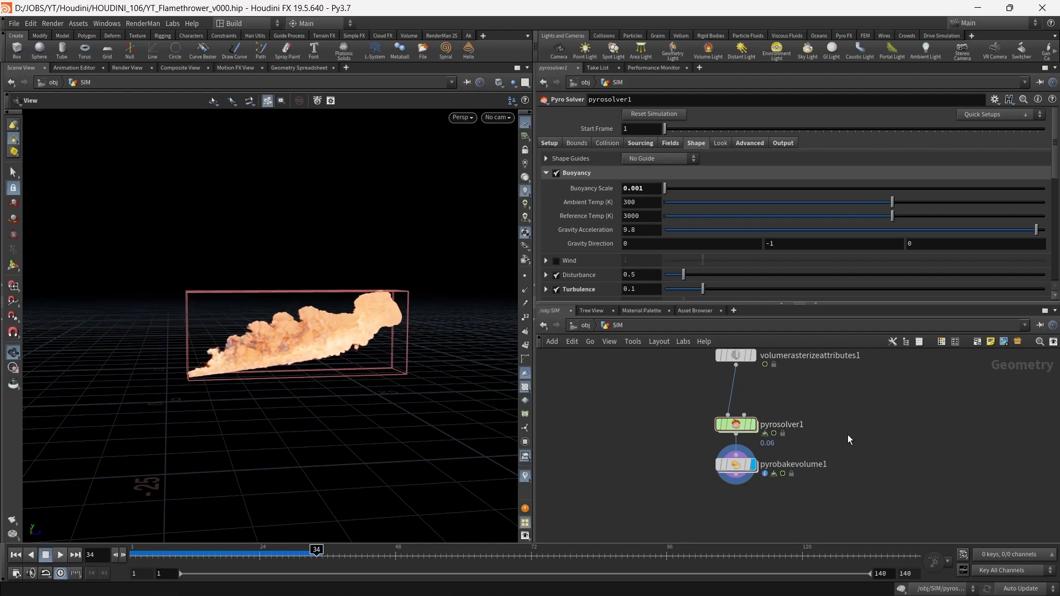
# - Enlarge pyrobakevolume1's Fire Intensity Ramp and move its end point of value 1 to position 0.5
pyautogui.moveTo(847, 435); pyautogui.dragTo(824, 430, button='middle')
pyautogui.click(691, 458)
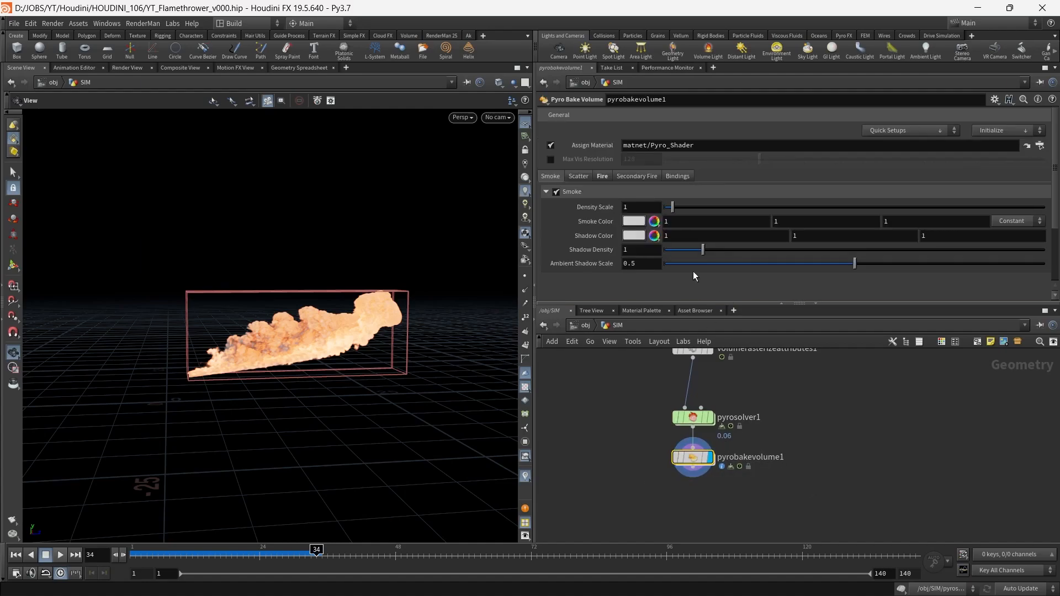
pyautogui.click(610, 177)
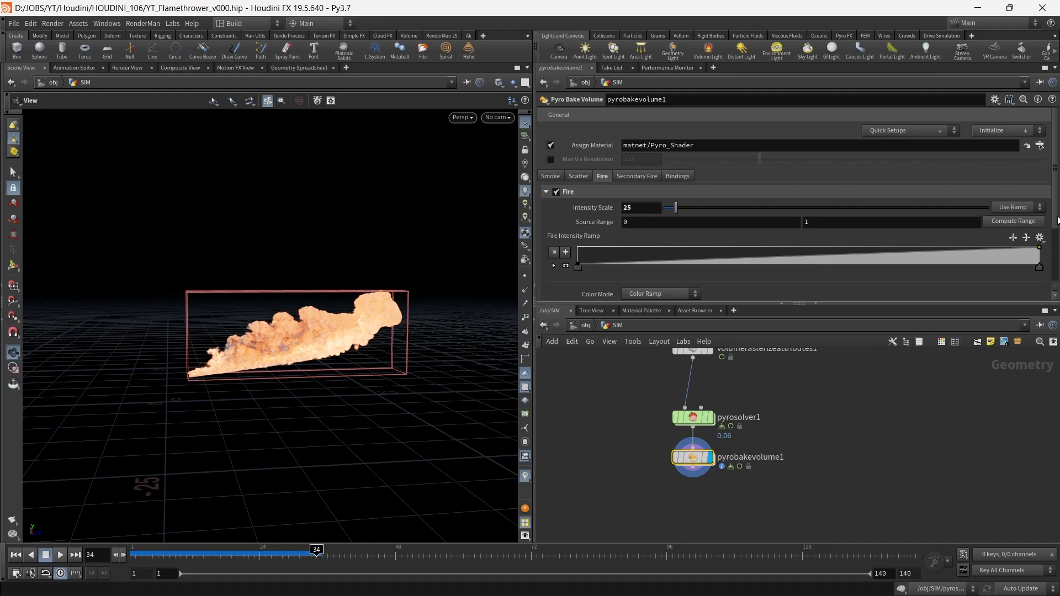
pyautogui.moveTo(1057, 220); pyautogui.dragTo(1057, 236)
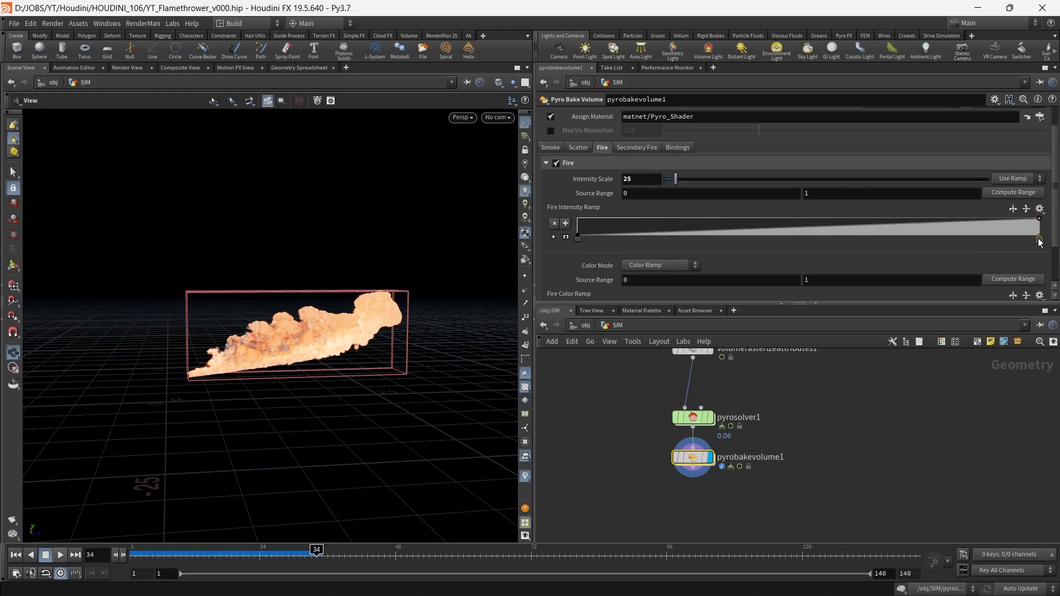
pyautogui.click(567, 238)
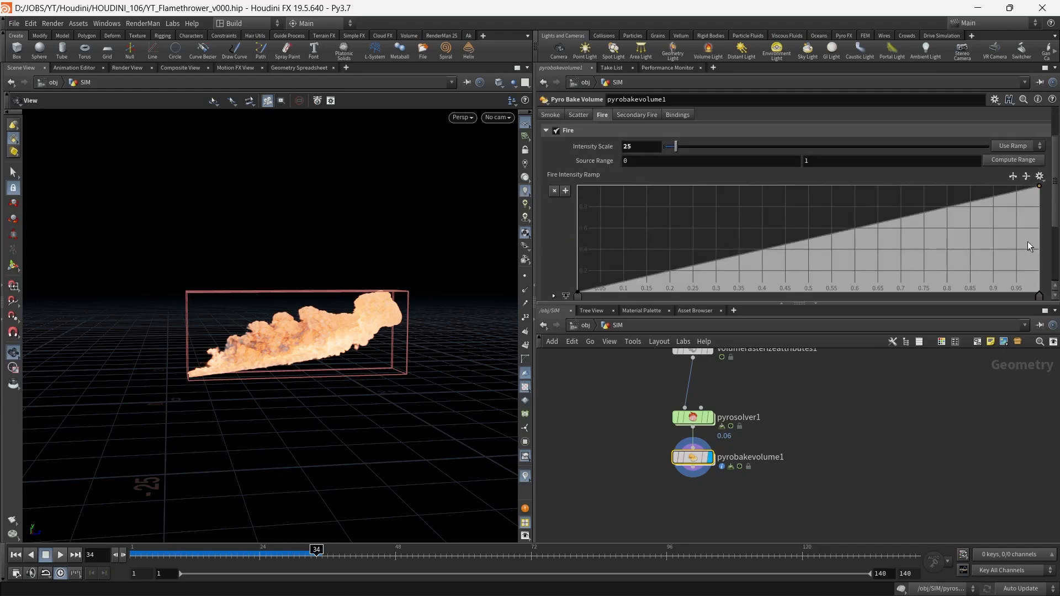
pyautogui.moveTo(1038, 296); pyautogui.dragTo(820, 294)
pyautogui.scroll(-3, 1054, 194)
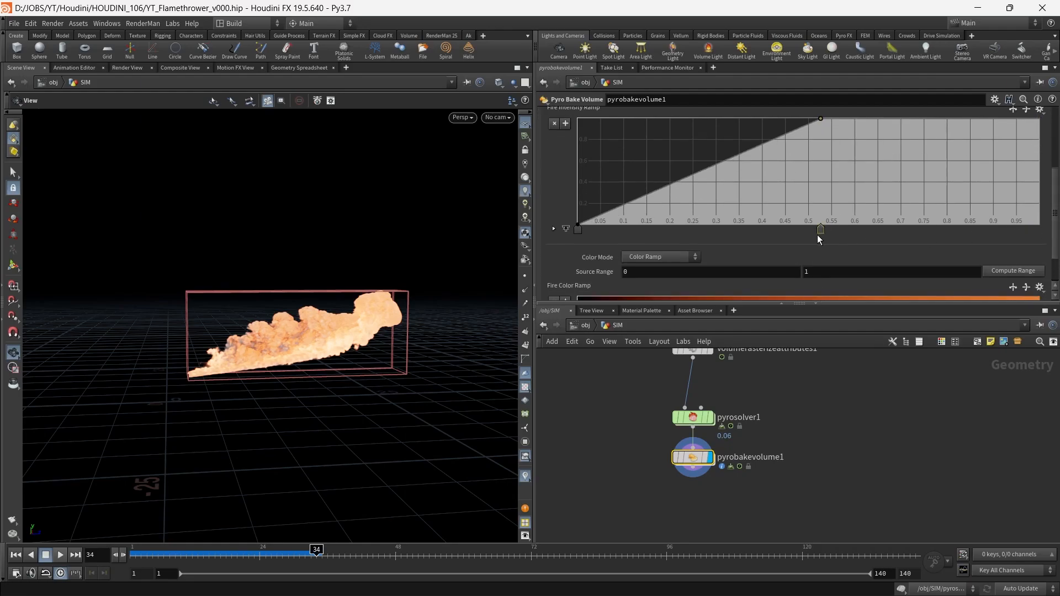
pyautogui.click(554, 229)
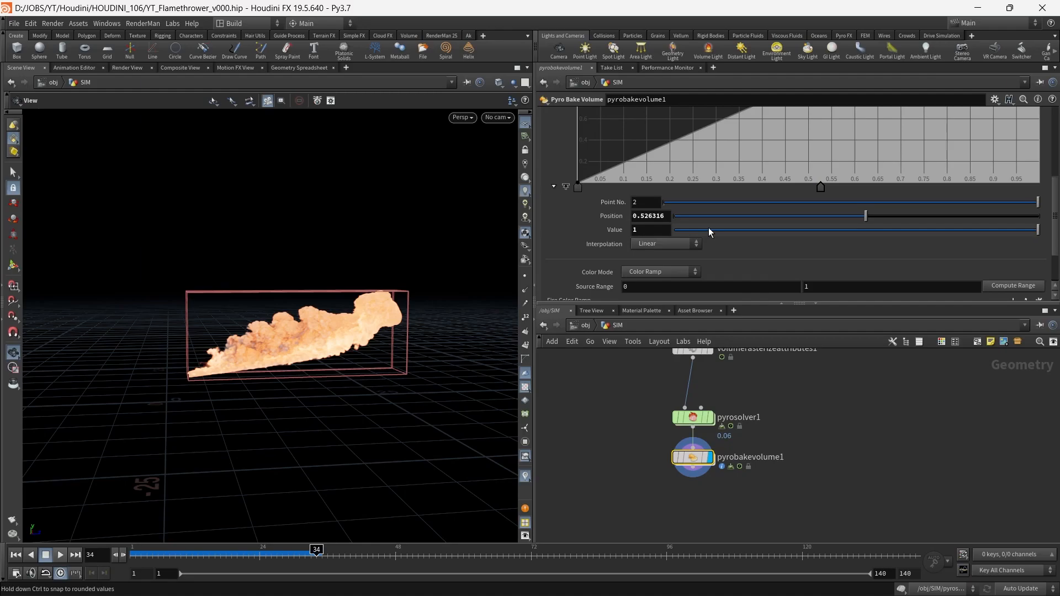
pyautogui.doubleClick(651, 216)
pyautogui.write('0.5')
pyautogui.press('Return')
# - Add a zero-value point at the Fire Intensity Ramp's far end and a lowered point on each side of the 0.5 peak
pyautogui.scroll(4, 1045, 209)
pyautogui.moveTo(1042, 175); pyautogui.dragTo(1052, 285)
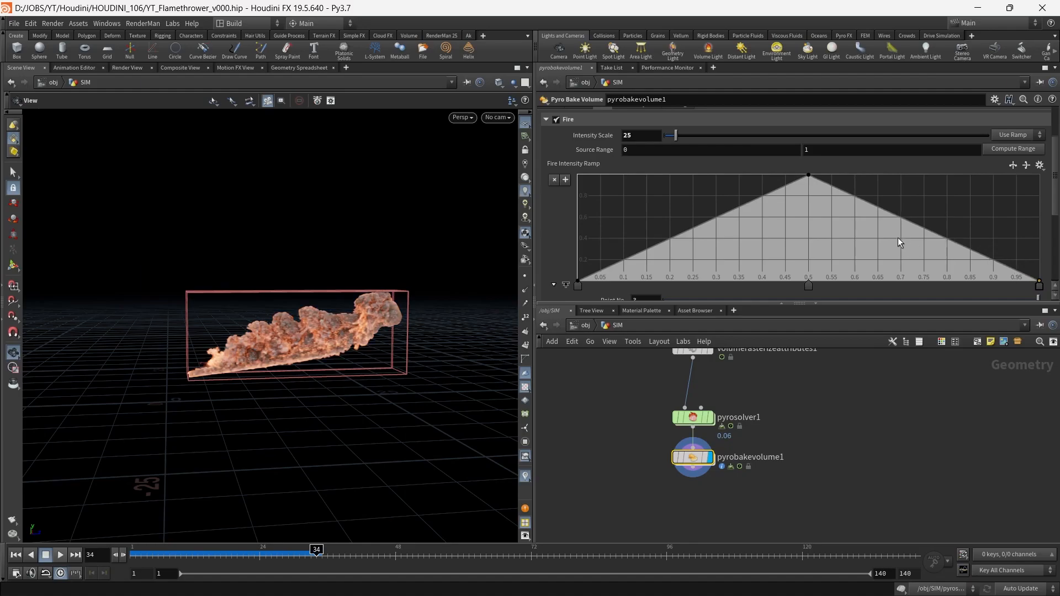
pyautogui.moveTo(898, 221); pyautogui.dragTo(856, 241)
pyautogui.moveTo(724, 212); pyautogui.dragTo(749, 251)
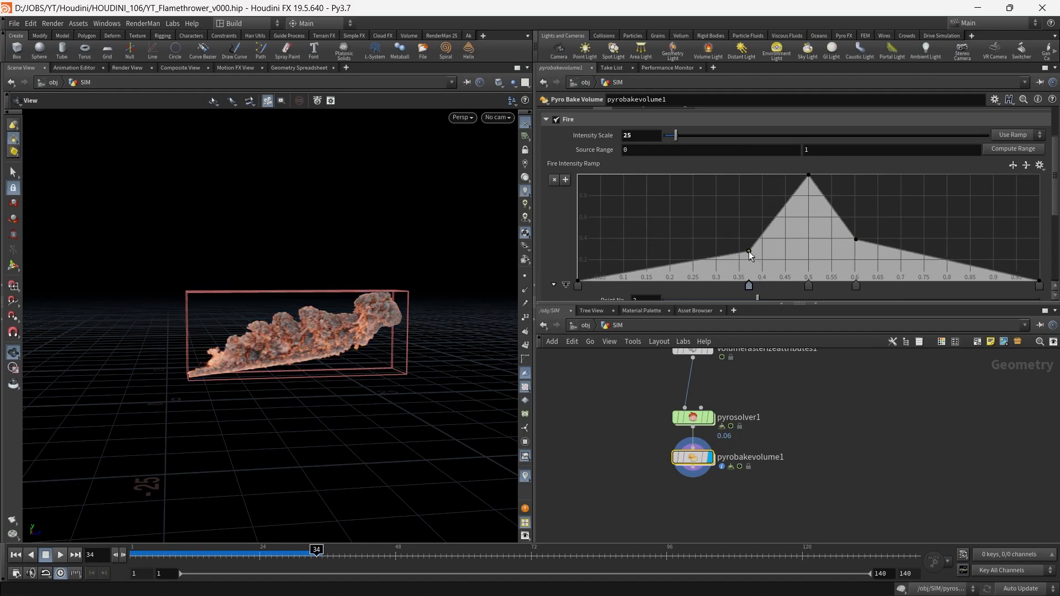
# - Move the ramp's two side points to about 0.39 and 0.59 around the peak, and set the fire Intensity Scale to 100
pyautogui.click(855, 241)
pyautogui.hotkey('ctrl', 'z')
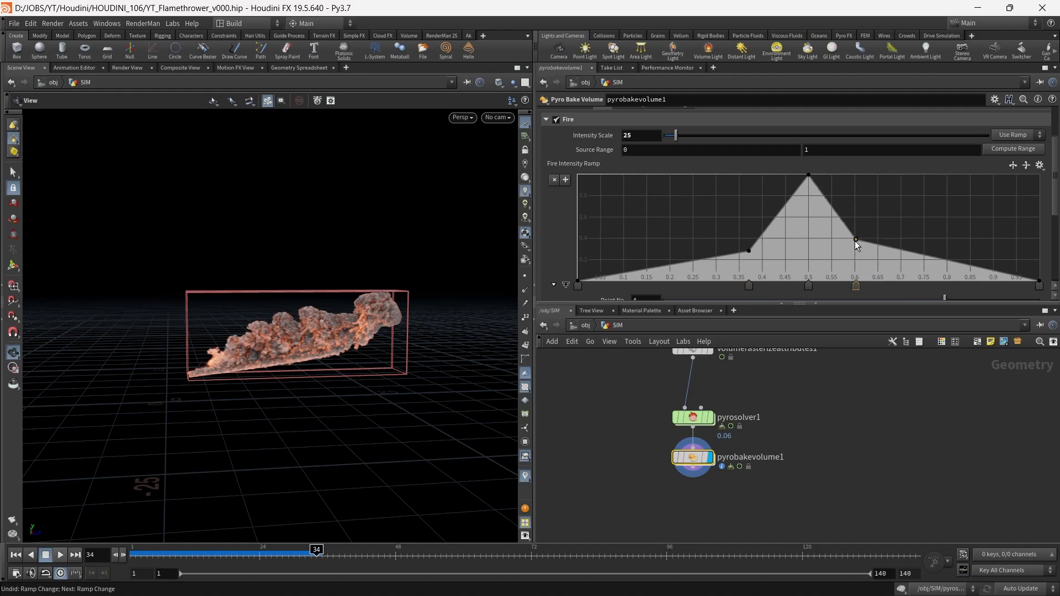
pyautogui.moveTo(855, 239); pyautogui.dragTo(853, 237)
pyautogui.moveTo(749, 251); pyautogui.dragTo(758, 250)
pyautogui.moveTo(854, 238); pyautogui.dragTo(848, 228)
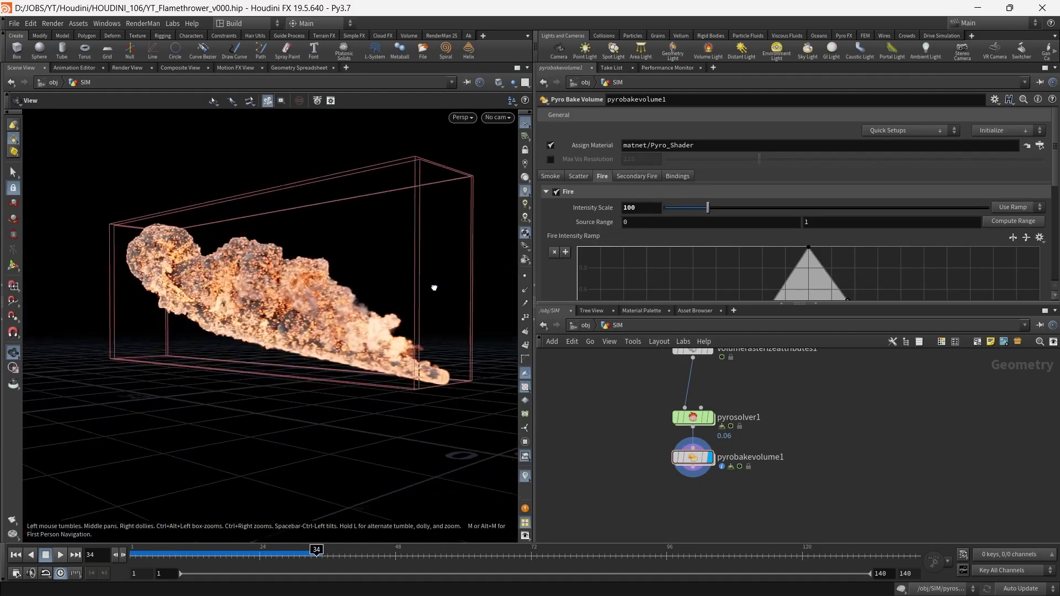
pyautogui.moveTo(433, 287); pyautogui.dragTo(343, 297)
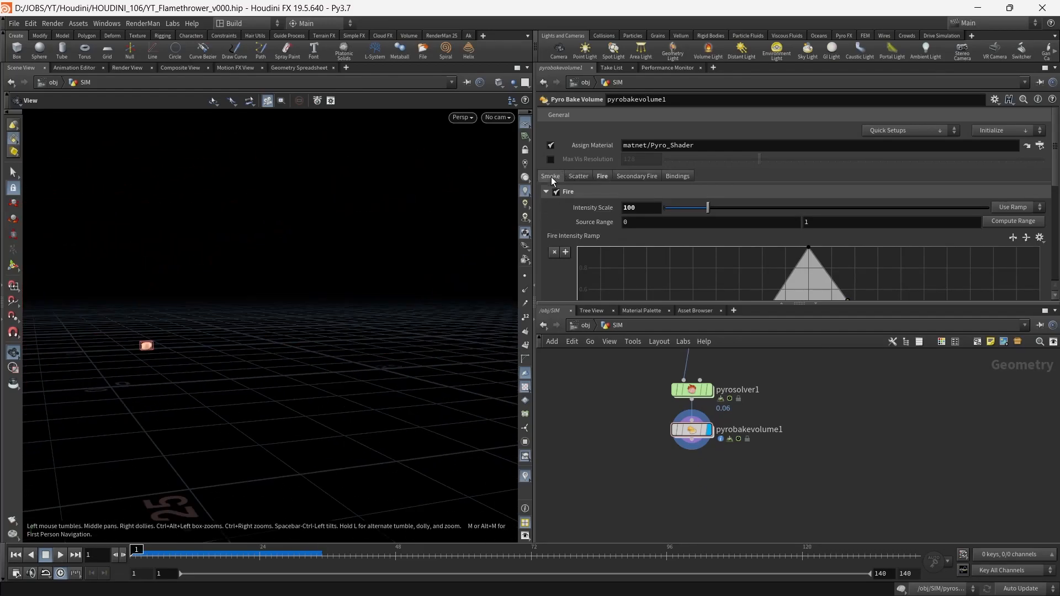
# - Disable Cache Memory in pyrosolver1's simulation setup
pyautogui.click(550, 176)
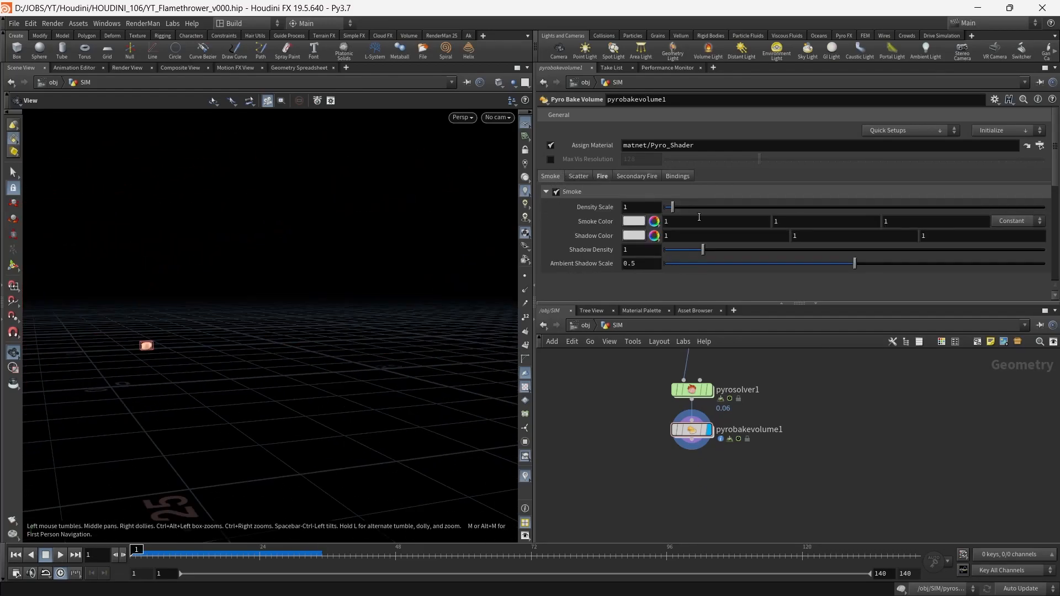
pyautogui.click(468, 37)
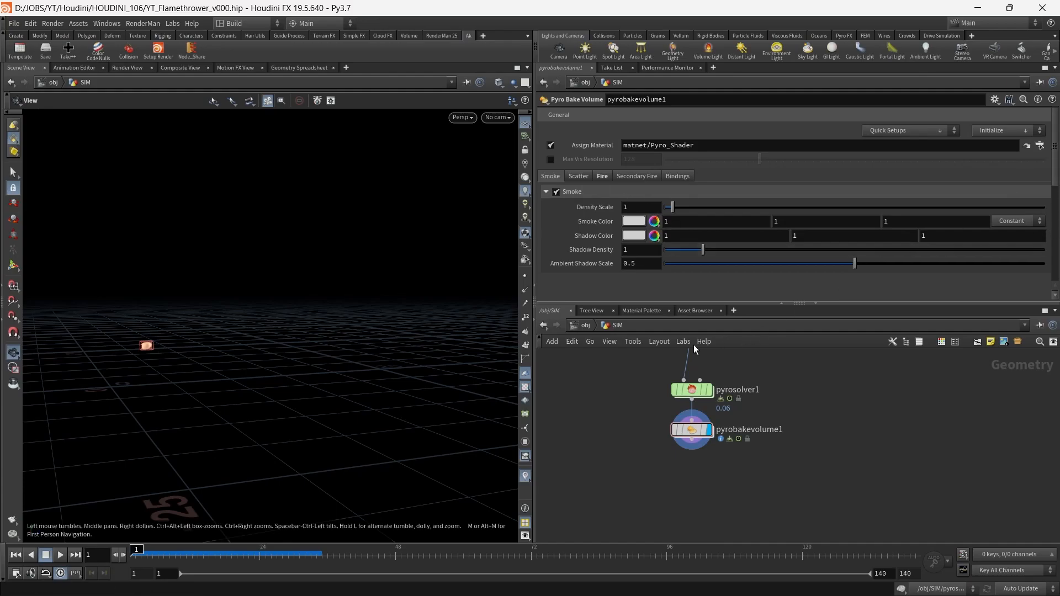
pyautogui.click(691, 390)
pyautogui.scroll(-3, 569, 282)
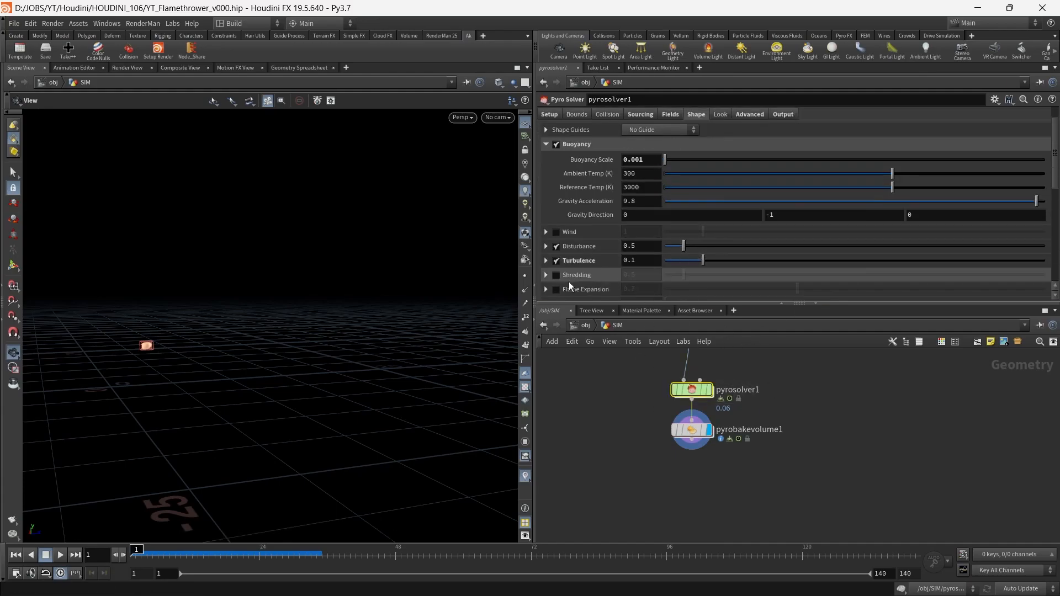
pyautogui.scroll(3, 554, 184)
pyautogui.click(549, 128)
pyautogui.scroll(-3, 582, 278)
pyautogui.click(550, 223)
# - Save the file and add an Ak File Cache node connected below pyrobakevolume1
pyautogui.click(746, 489)
pyautogui.hotkey('ctrl', 's')
pyautogui.press('Tab')
pyautogui.press('Return')
pyautogui.click(711, 478)
# - Rename the new file cache node to Flamethrower_SIM
pyautogui.doubleClick(741, 469)
pyautogui.write('Flamethrow')
pyautogui.press('BackSpace')
pyautogui.write('ower_SIM')
pyautogui.press('Return')
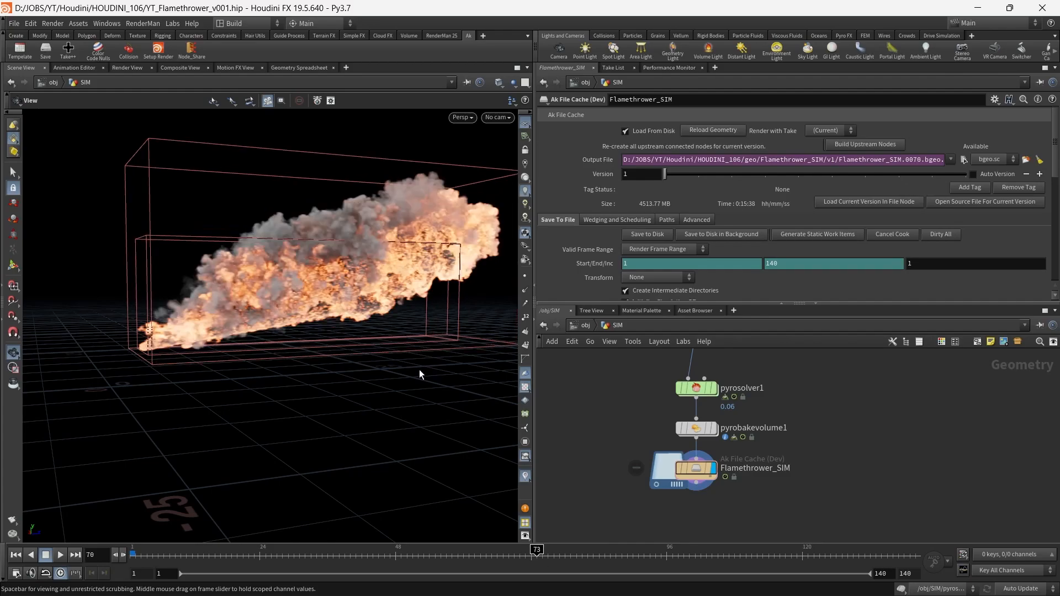
# - Inspect the cached flamethrower fire around frame 74 from several angles and distances
pyautogui.moveTo(436, 323); pyautogui.dragTo(333, 327)
pyautogui.moveTo(333, 328); pyautogui.dragTo(295, 320, button='right')
pyautogui.moveTo(296, 320); pyautogui.dragTo(308, 317)
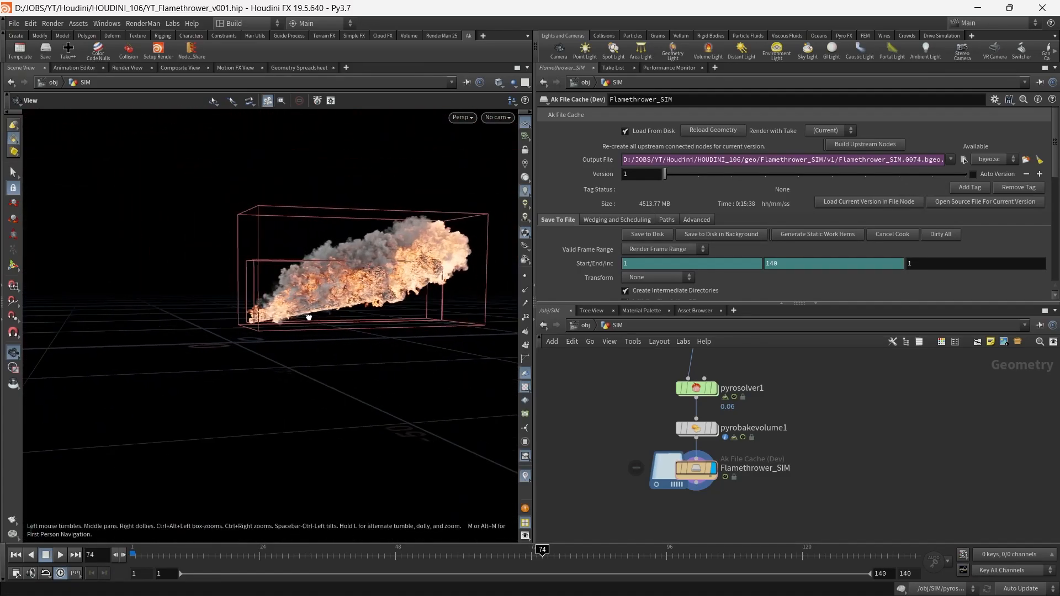
pyautogui.moveTo(332, 326); pyautogui.dragTo(321, 373, button='middle')
pyautogui.moveTo(321, 374); pyautogui.dragTo(298, 365)
pyautogui.moveTo(390, 382); pyautogui.dragTo(307, 429)
# - Play the cached simulation from the first frame to about frame 47 and view the fire up close
pyautogui.click(15, 555)
pyautogui.click(60, 555)
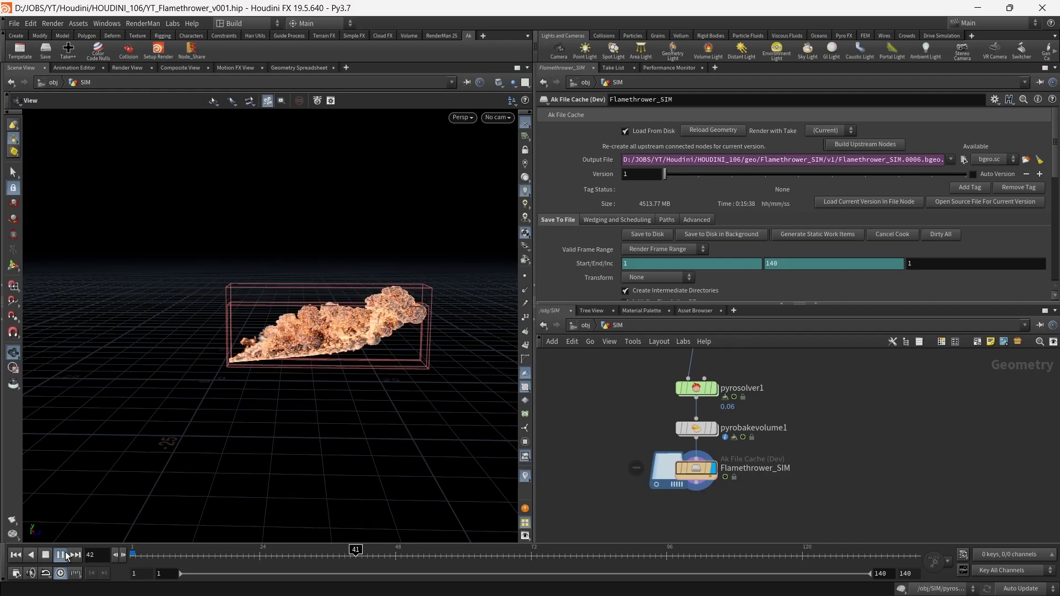
pyautogui.click(66, 555)
pyautogui.moveTo(383, 374); pyautogui.dragTo(657, 459)
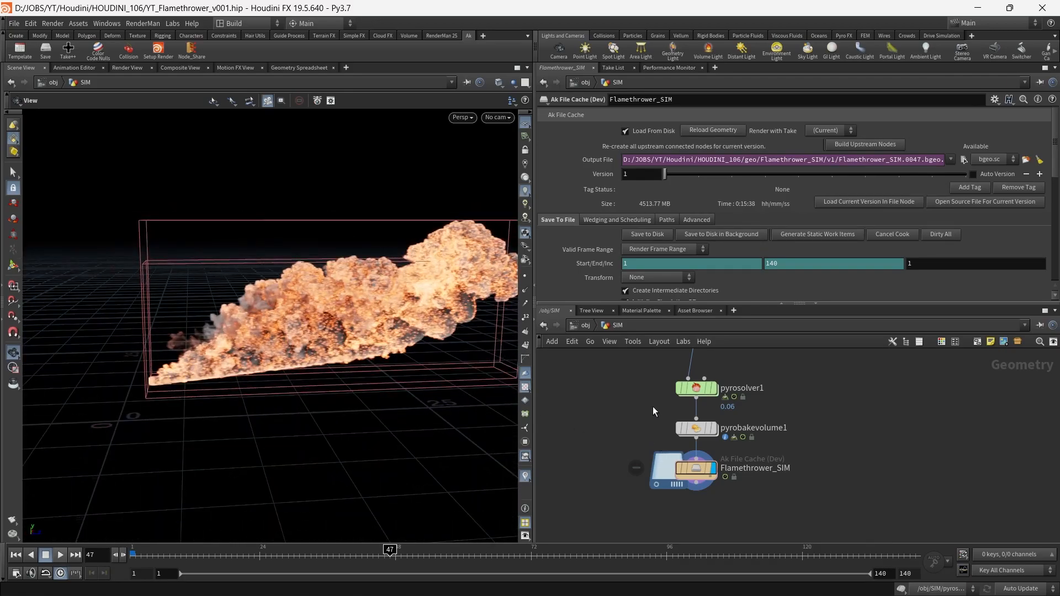
# - Select pyrosolver1, go to frame 105 and examine the cached fire and smoke in the viewport
pyautogui.click(696, 388)
pyautogui.moveTo(529, 560); pyautogui.dragTo(711, 563)
pyautogui.moveTo(372, 366); pyautogui.dragTo(413, 341)
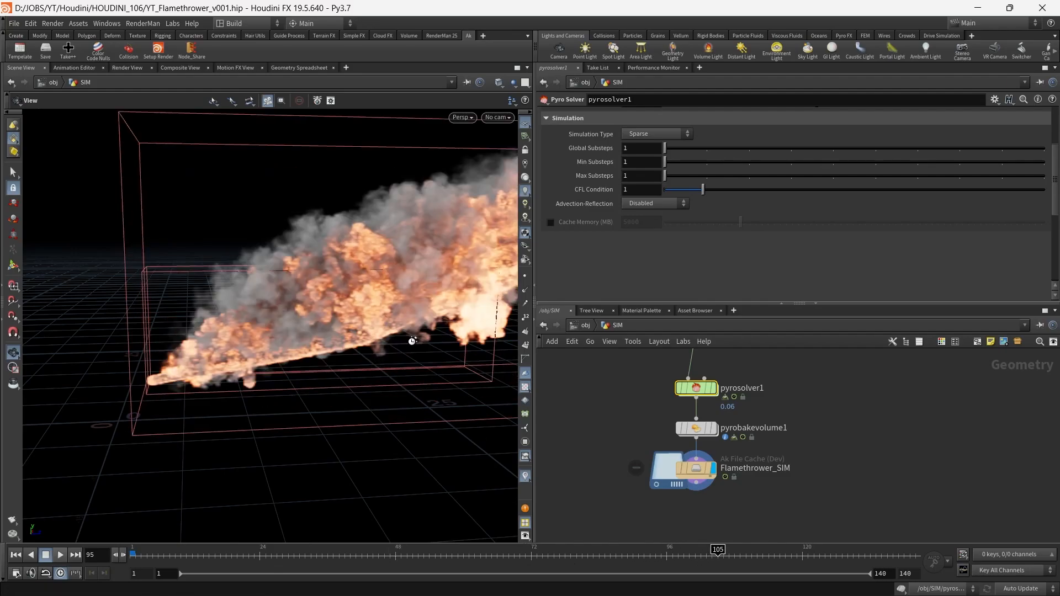
pyautogui.moveTo(444, 318); pyautogui.dragTo(281, 350, button='middle')
pyautogui.scroll(-6, 282, 350)
pyautogui.moveTo(301, 353); pyautogui.dragTo(333, 297)
# - Set the density Dissipation of pyrosolver1 to 0.04
pyautogui.moveTo(629, 414); pyautogui.dragTo(804, 381)
pyautogui.scroll(4, 694, 117)
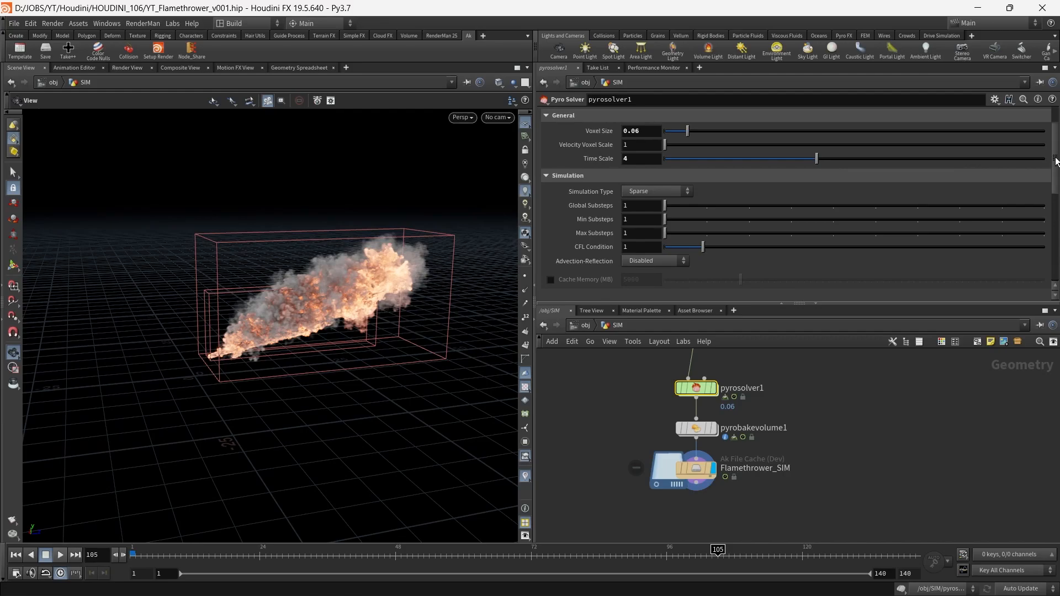
pyautogui.click(642, 143)
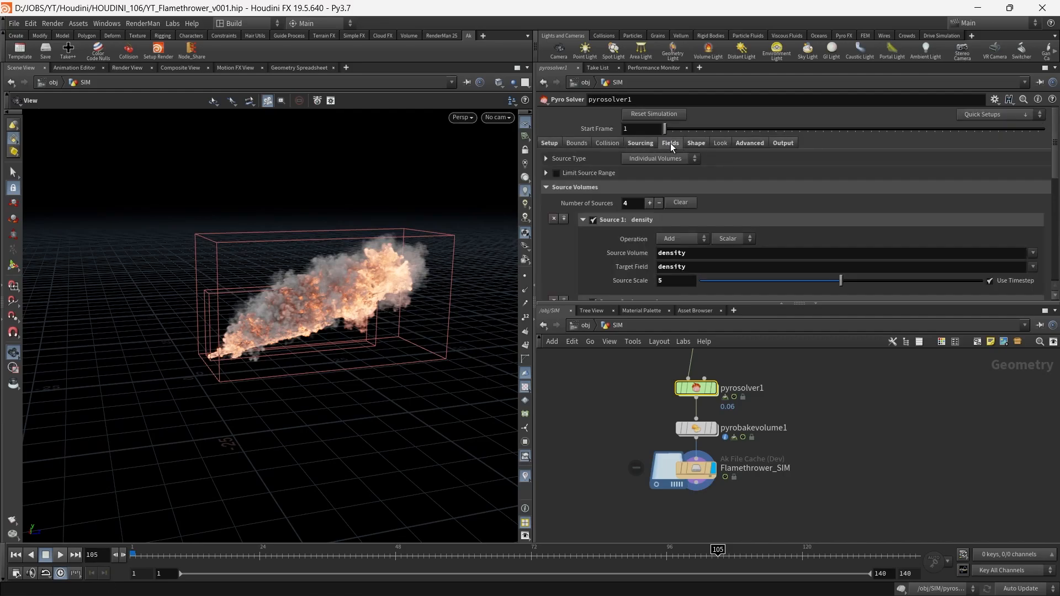
pyautogui.click(670, 143)
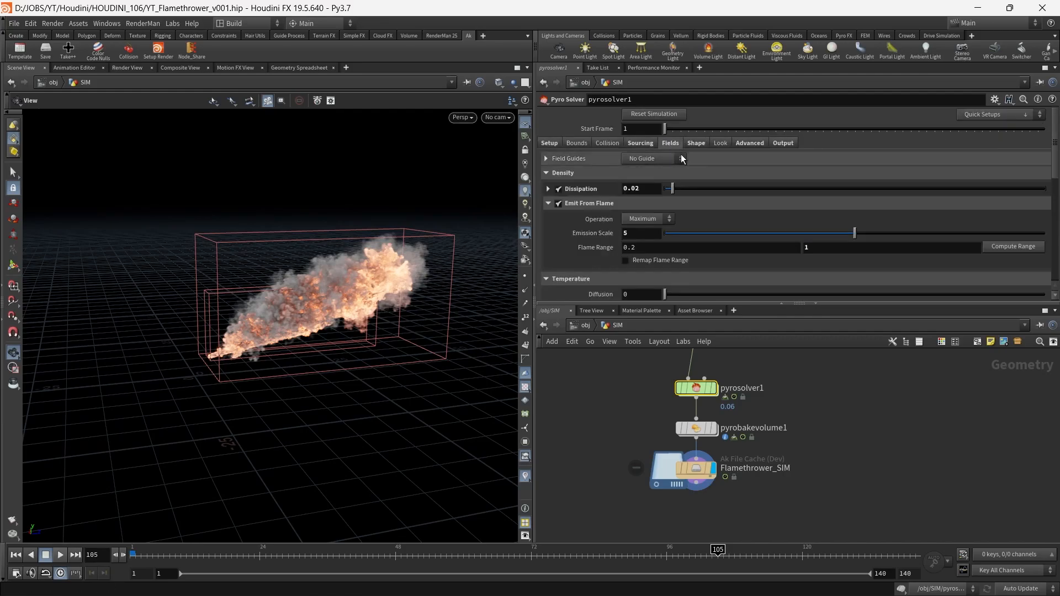
pyautogui.click(656, 188)
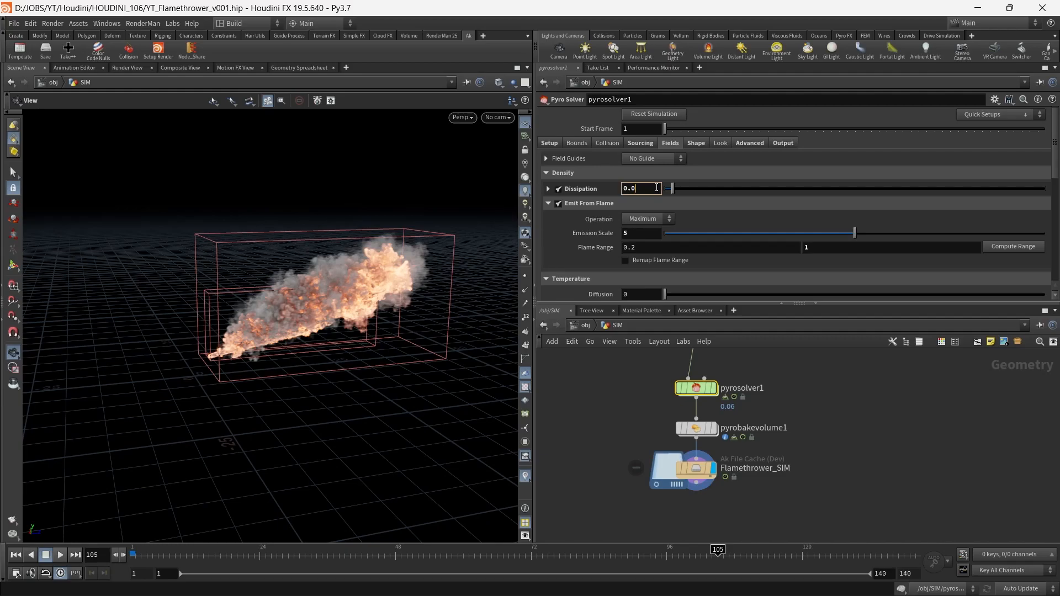
pyautogui.click(796, 353)
pyautogui.moveTo(402, 337); pyautogui.dragTo(344, 314)
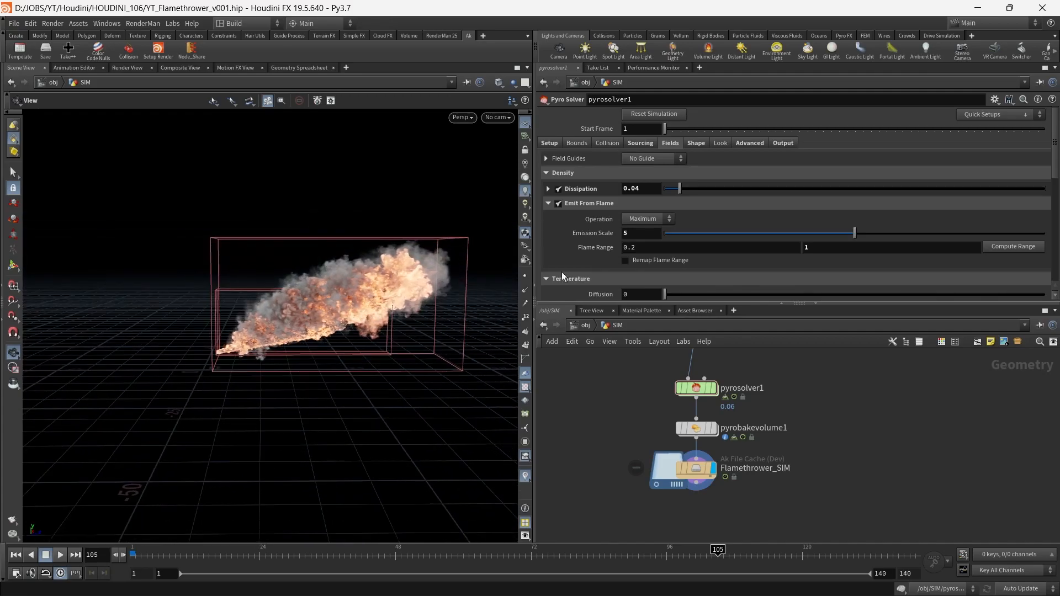
# - Check the solver's shape settings and enable the Speed field among the solver's fields
pyautogui.click(696, 143)
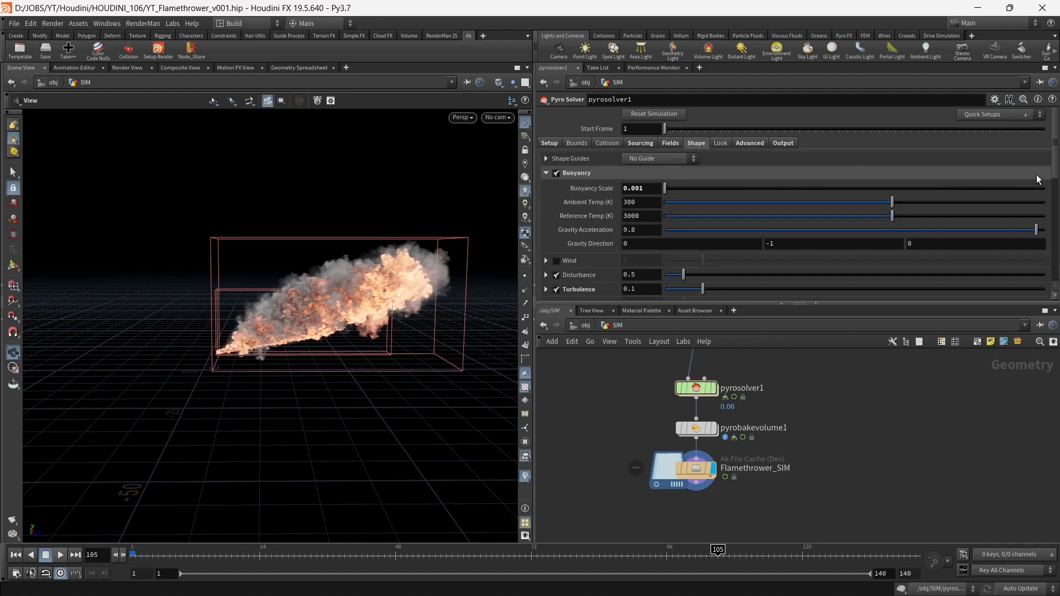
pyautogui.scroll(-3, 1057, 154)
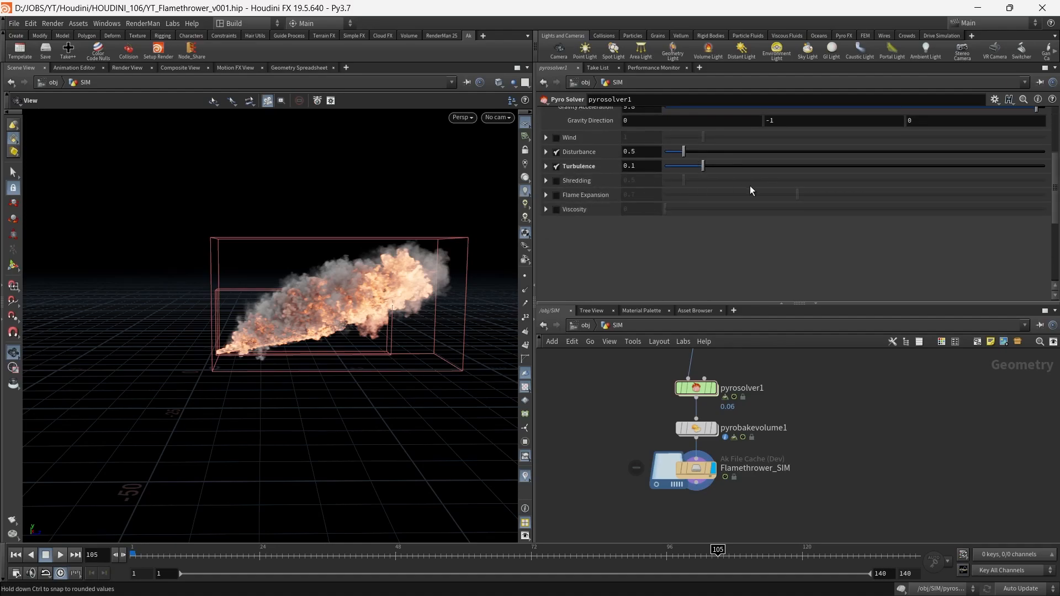
pyautogui.scroll(3, 1050, 202)
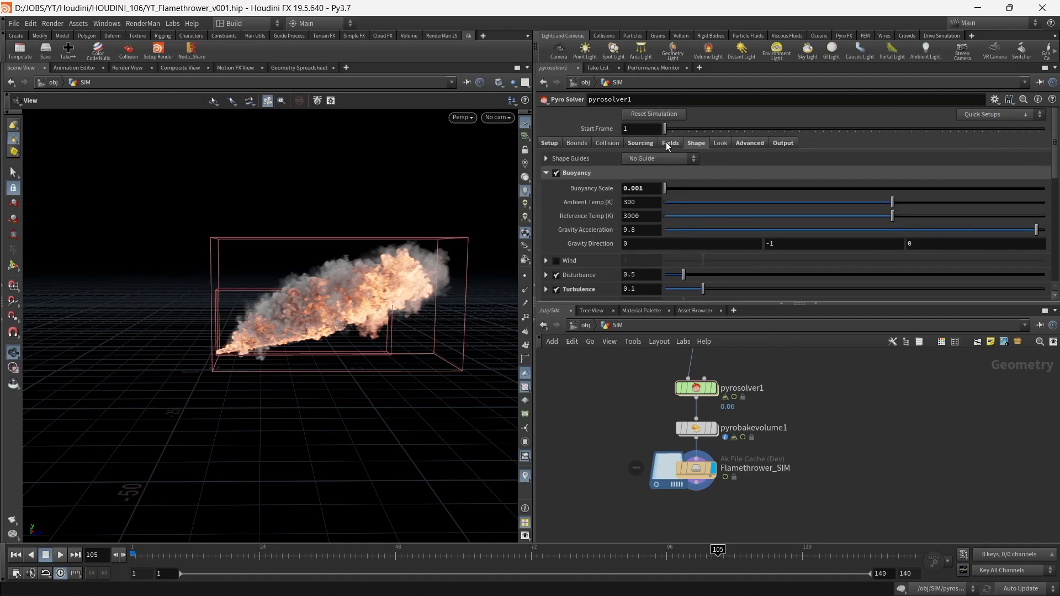
pyautogui.click(670, 143)
pyautogui.moveTo(1053, 149); pyautogui.dragTo(1054, 246)
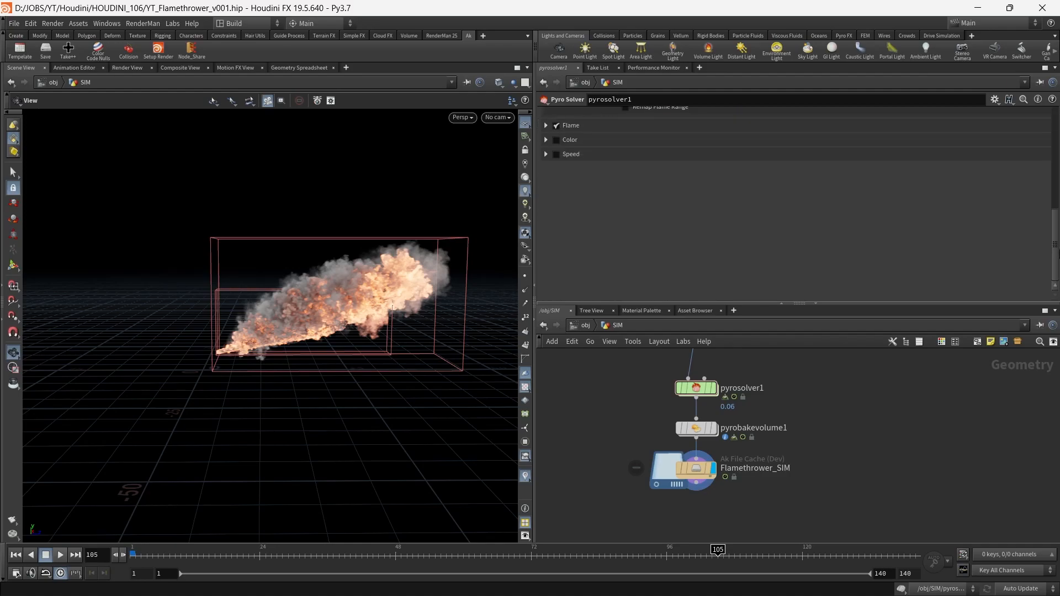
pyautogui.click(556, 154)
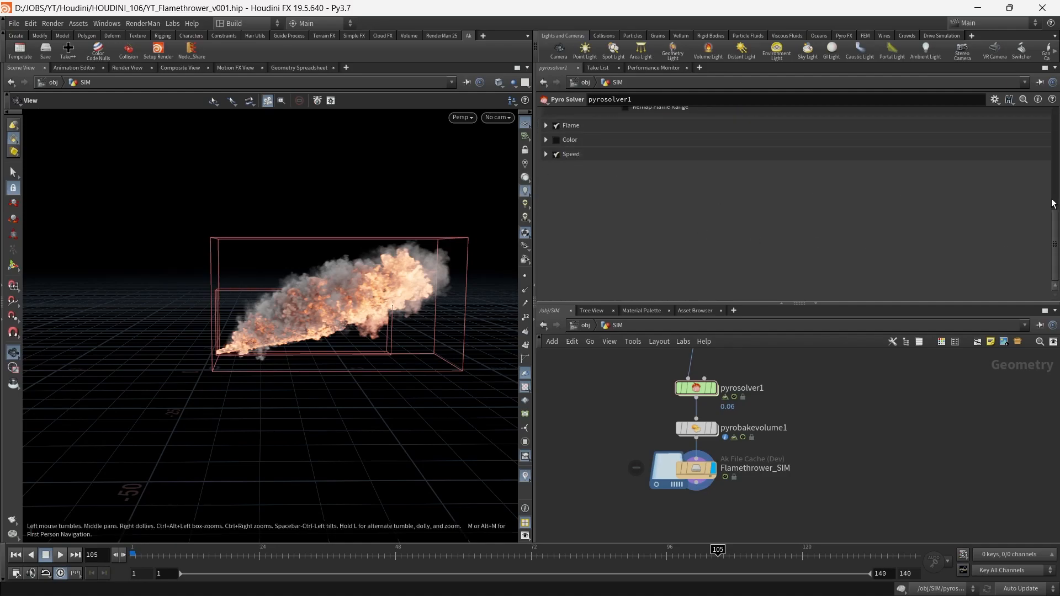
pyautogui.moveTo(1057, 243); pyautogui.dragTo(1056, 138)
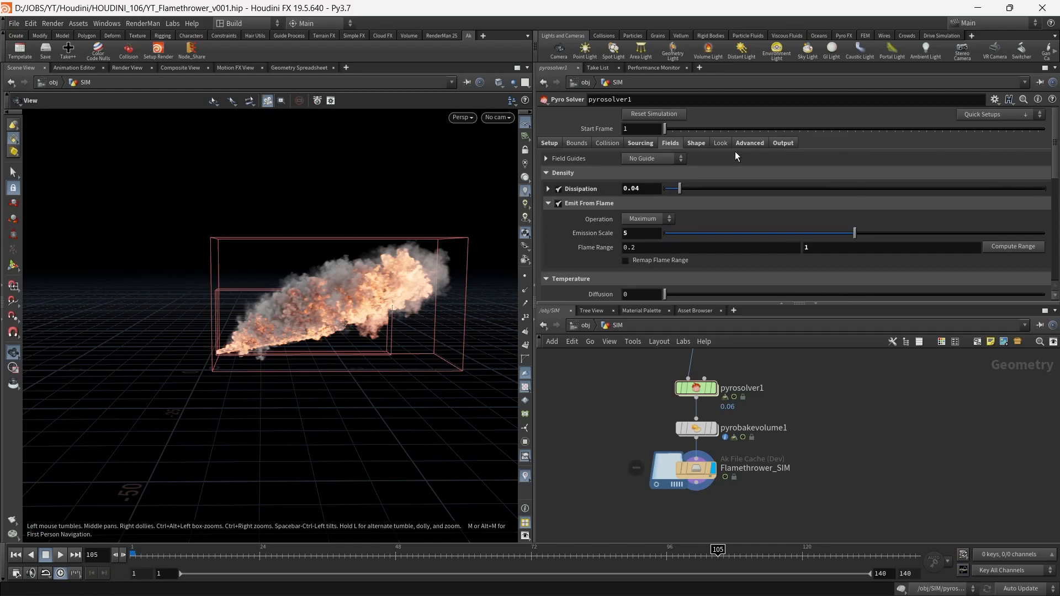
# - Expand the solver's Turbulence and Disturbance settings and set the turbulence Control Field to speed
pyautogui.click(696, 143)
pyautogui.scroll(-10, 760, 193)
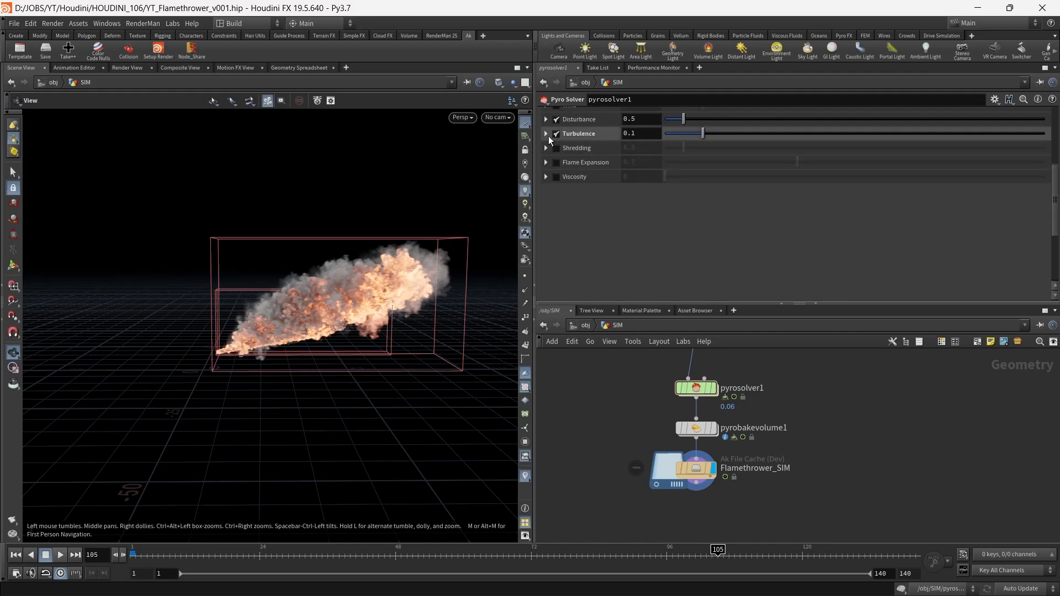
pyautogui.click(546, 134)
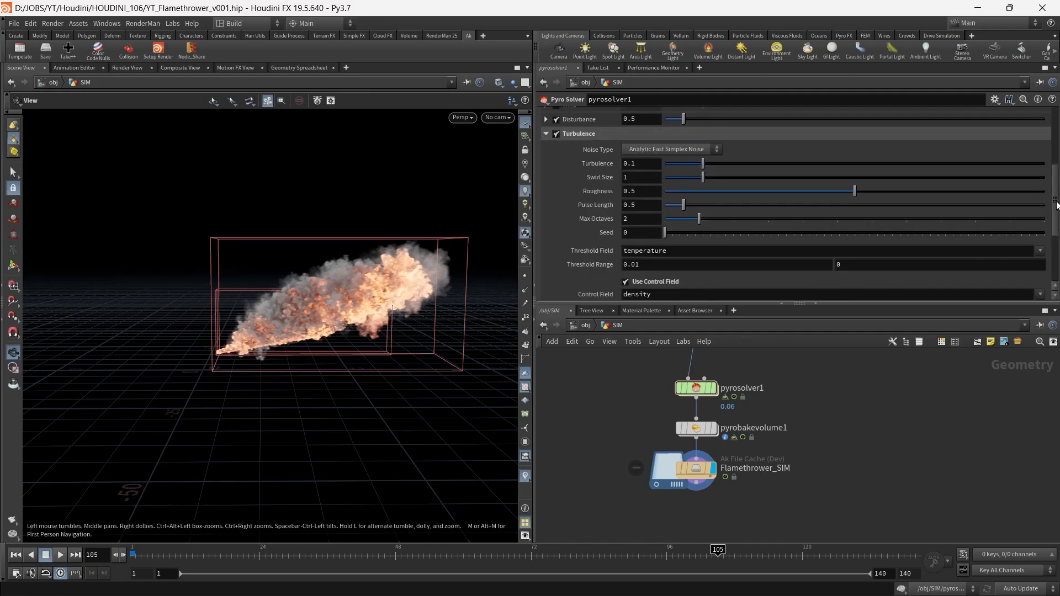
pyautogui.moveTo(1057, 205); pyautogui.dragTo(1057, 171)
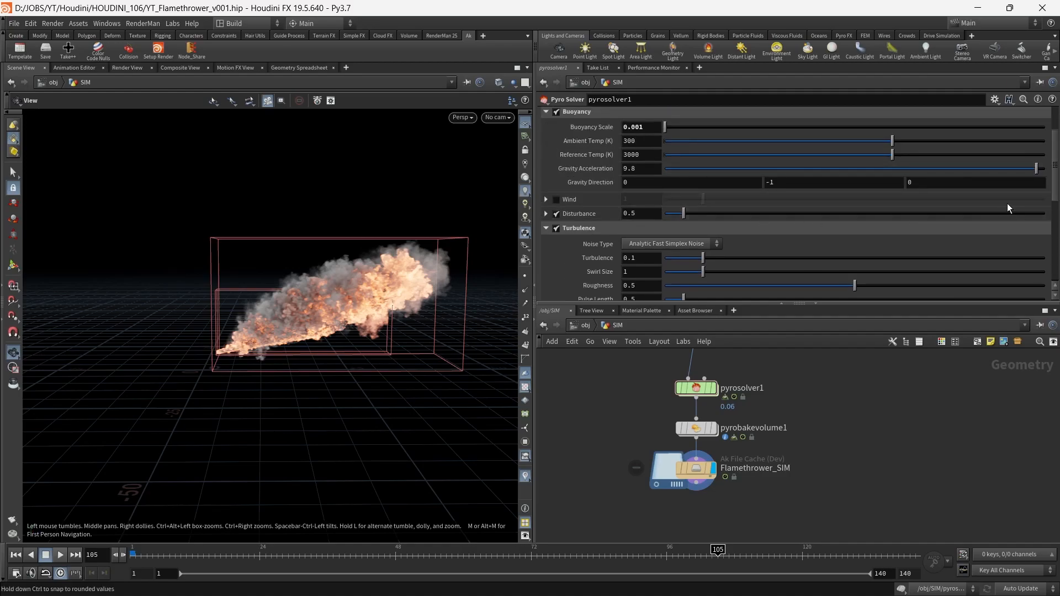
pyautogui.click(546, 214)
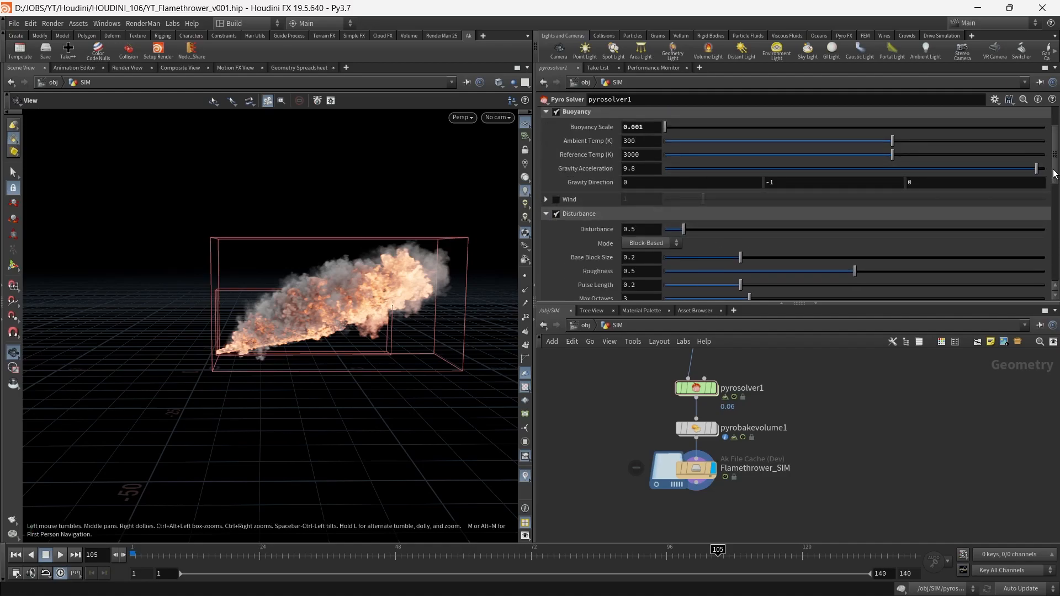
pyautogui.scroll(-5, 1046, 193)
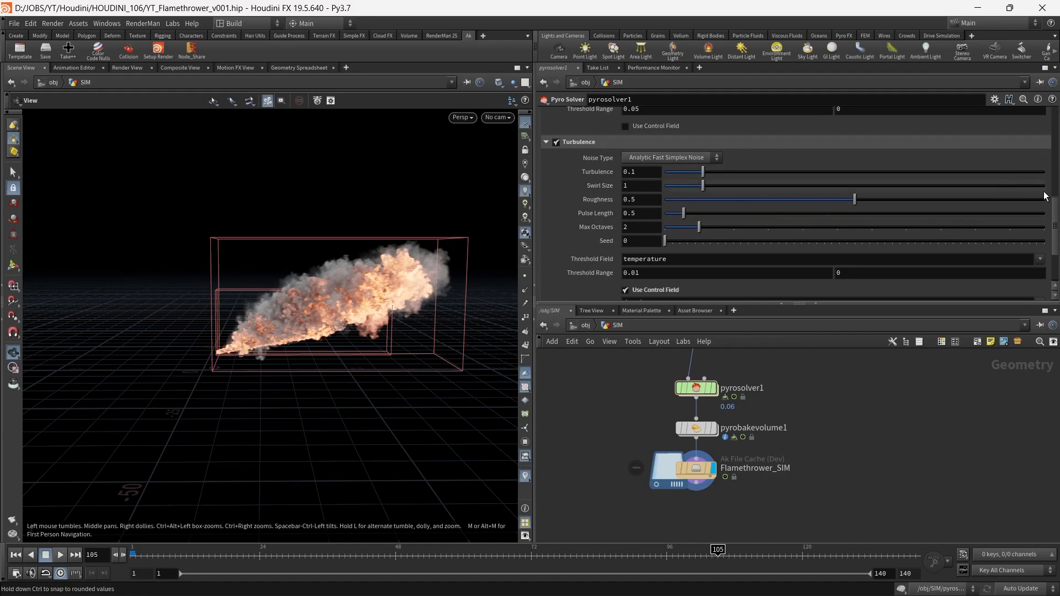
pyautogui.scroll(-3, 1045, 196)
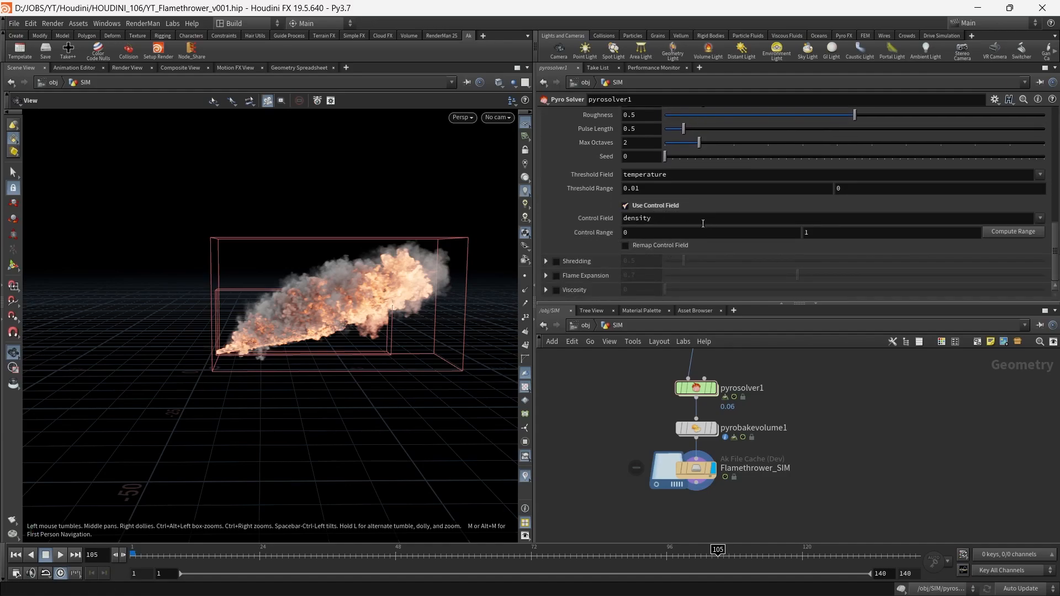
pyautogui.click(1040, 219)
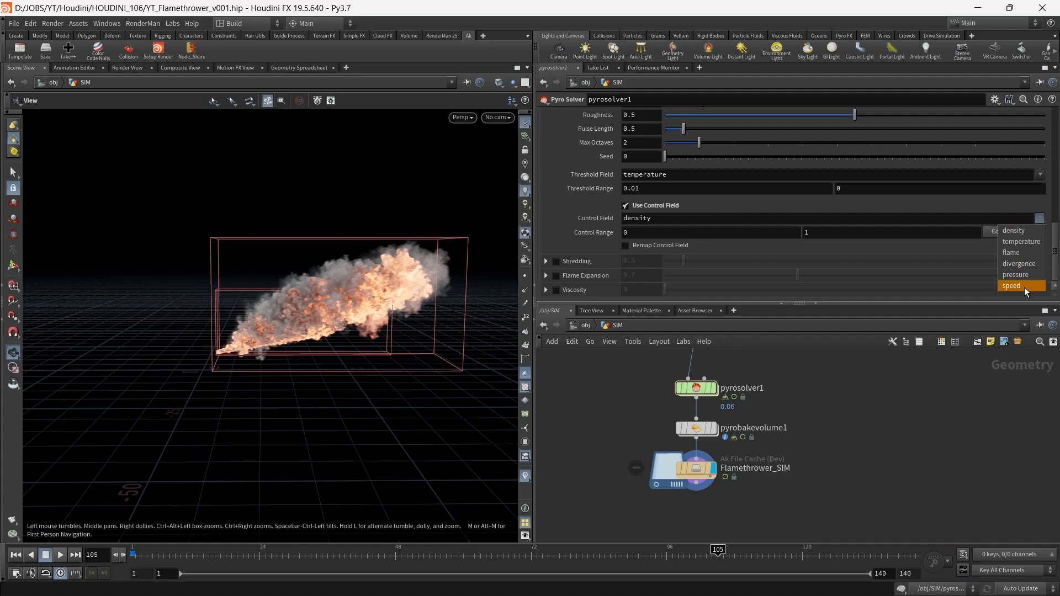
pyautogui.click(1024, 287)
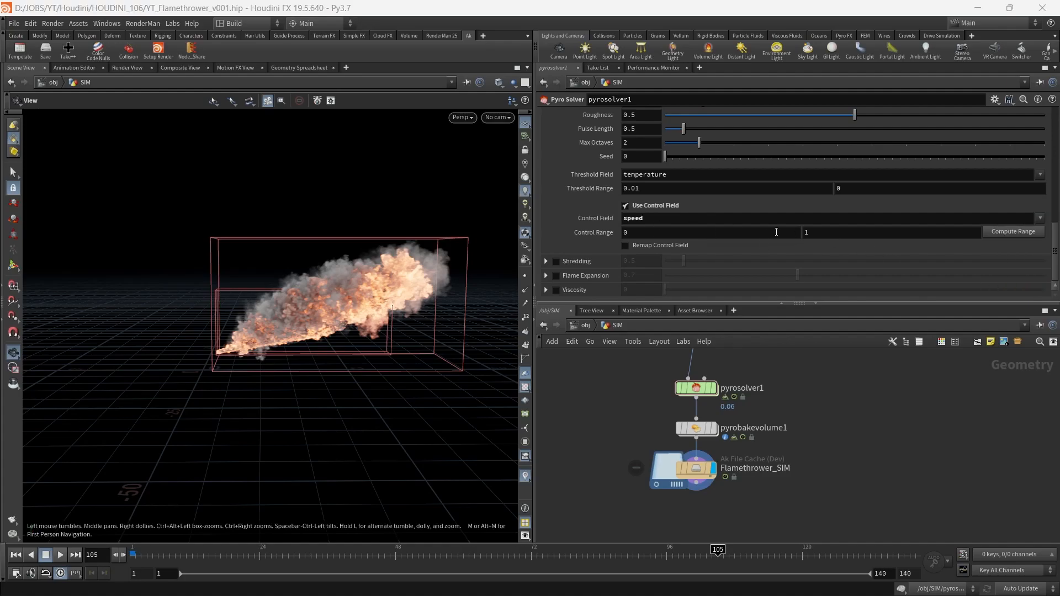
# - Set the upper limit of the turbulence Control Range to 2
pyautogui.moveTo(1052, 245); pyautogui.dragTo(1015, 245)
pyautogui.click(902, 237)
pyautogui.write('2')
pyautogui.press('Return')
# - Enable Use Control Field for the solver's Disturbance, with speed as the control field
pyautogui.moveTo(1055, 244); pyautogui.dragTo(1058, 188)
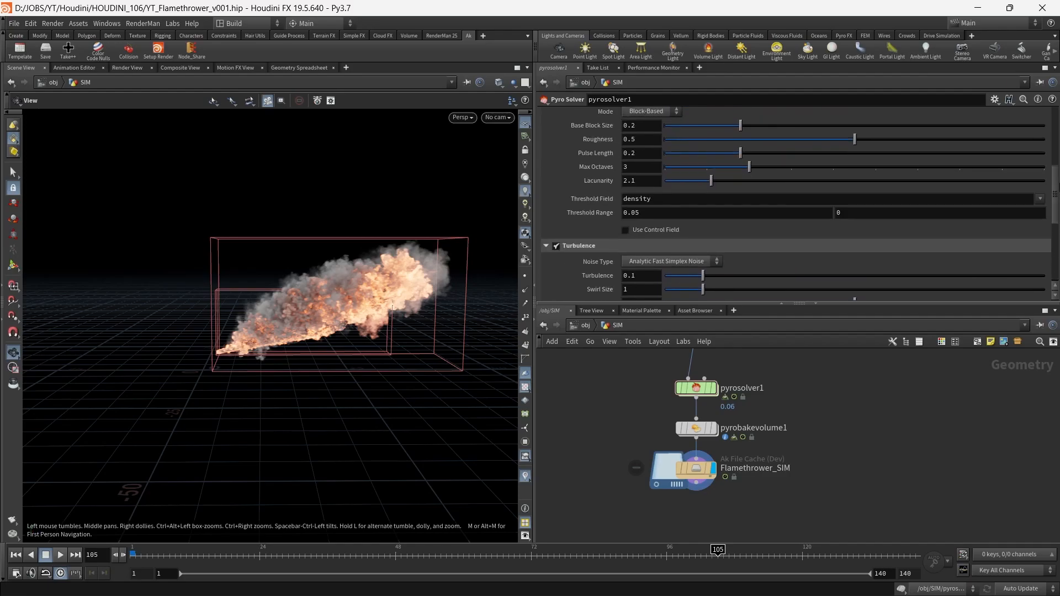
pyautogui.click(677, 230)
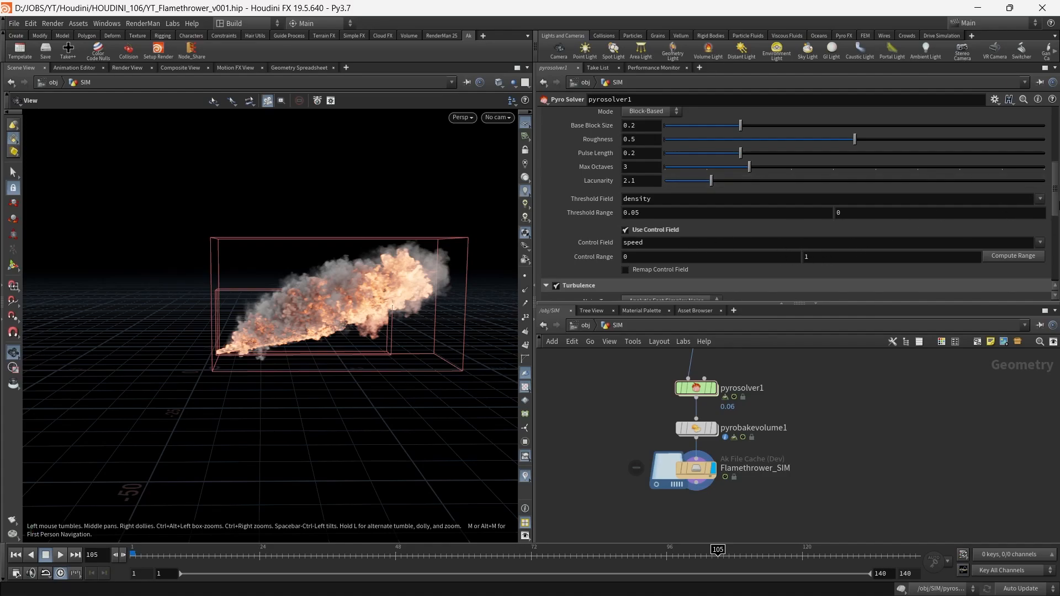
pyautogui.moveTo(1055, 204); pyautogui.dragTo(1055, 230)
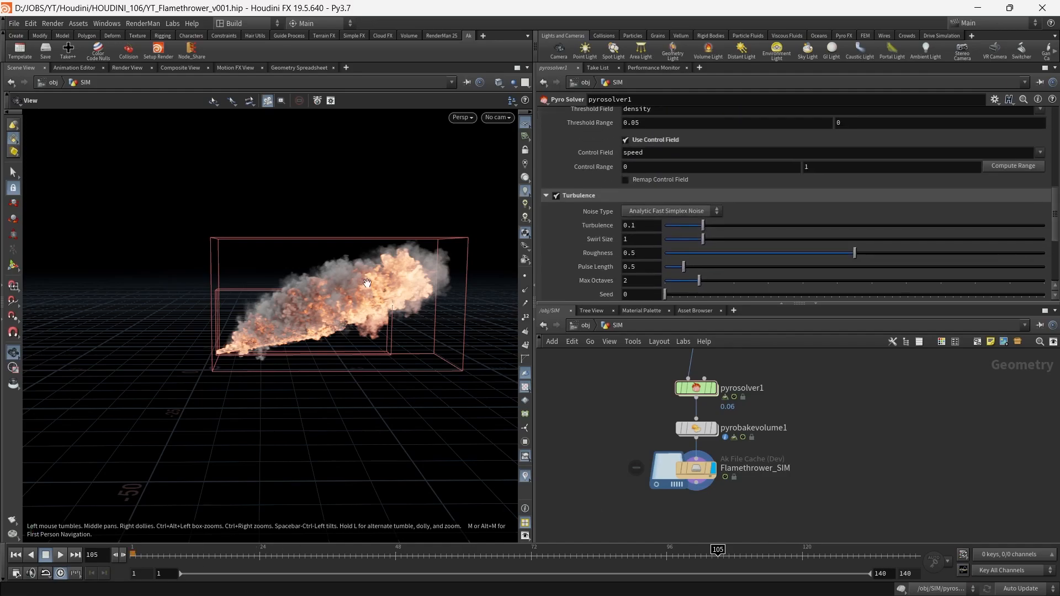
# - Turn on Auto Version for the Flamethrower_SIM cache and save the simulation to disk as a new version
pyautogui.moveTo(320, 313); pyautogui.dragTo(315, 371)
pyautogui.moveTo(198, 553); pyautogui.dragTo(714, 557)
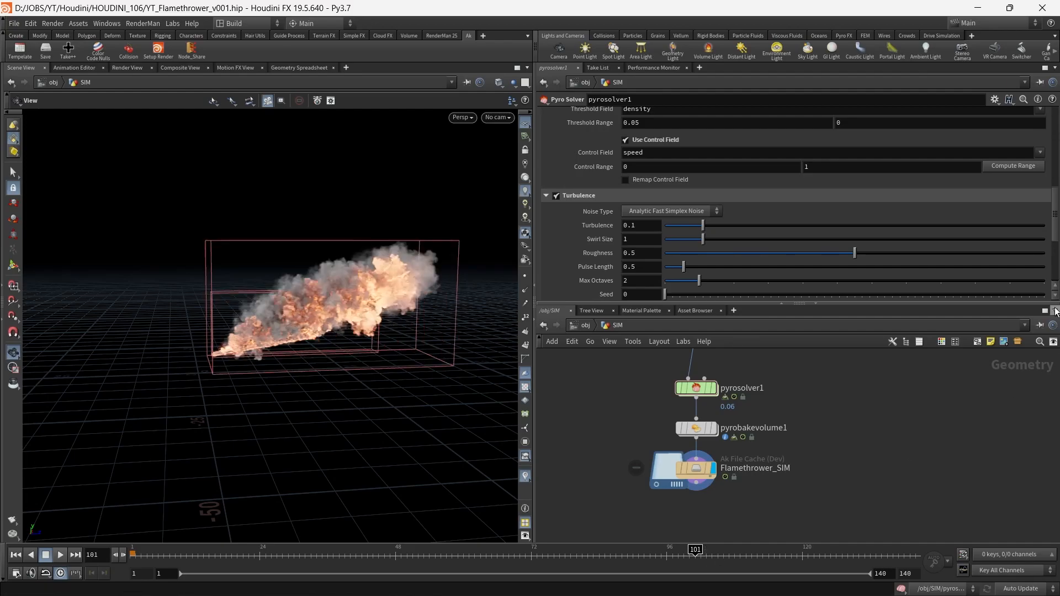
pyautogui.moveTo(664, 469); pyautogui.dragTo(666, 470)
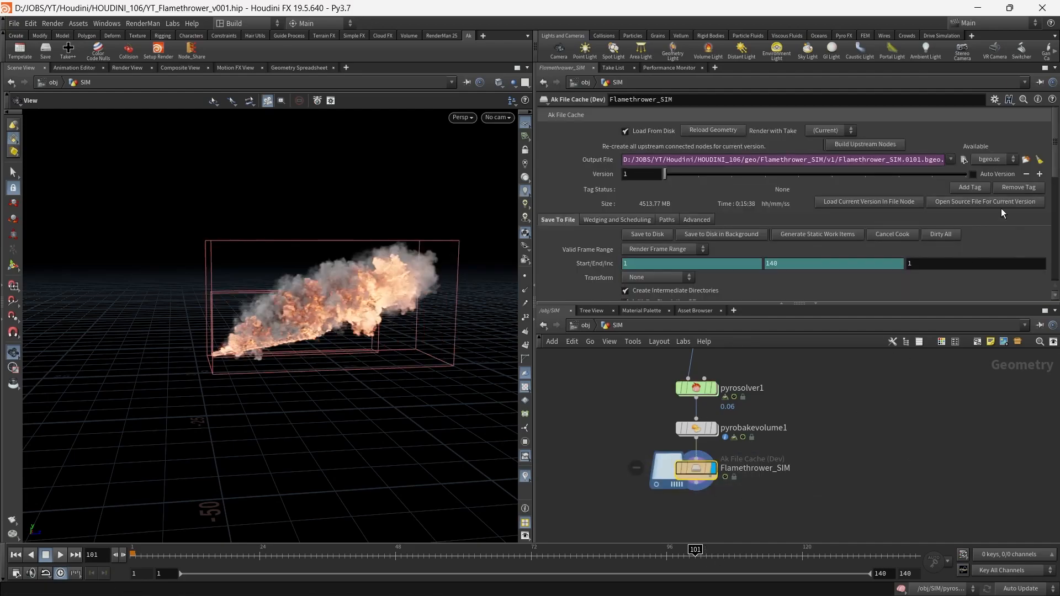
pyautogui.click(985, 172)
pyautogui.moveTo(265, 293); pyautogui.dragTo(393, 291)
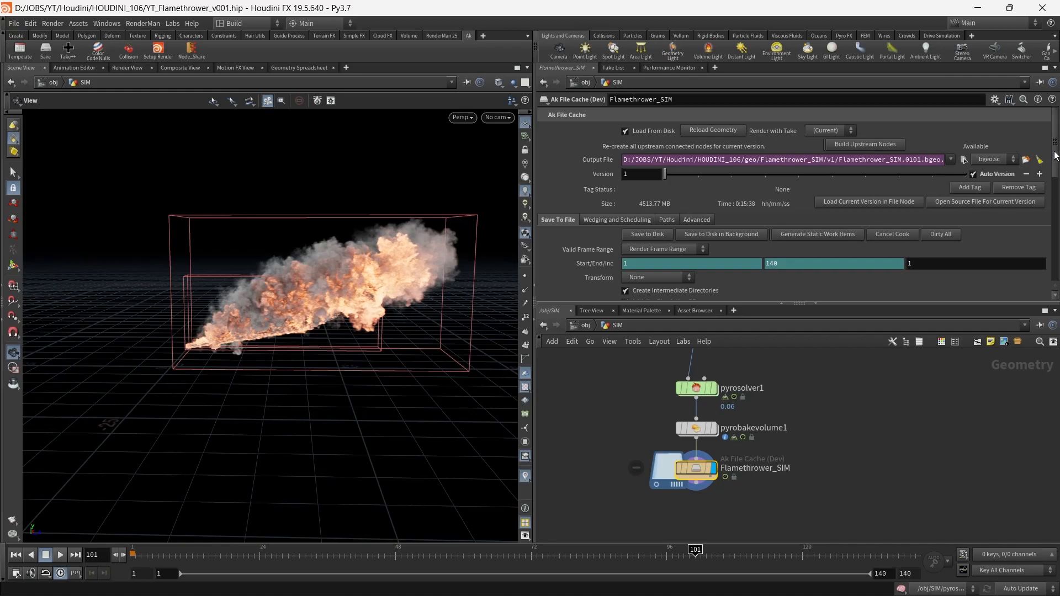
pyautogui.moveTo(1056, 136)
pyautogui.mouseDown()
pyautogui.moveTo(1056, 170)
pyautogui.moveTo(1057, 132)
pyautogui.mouseUp()
pyautogui.click(647, 234)
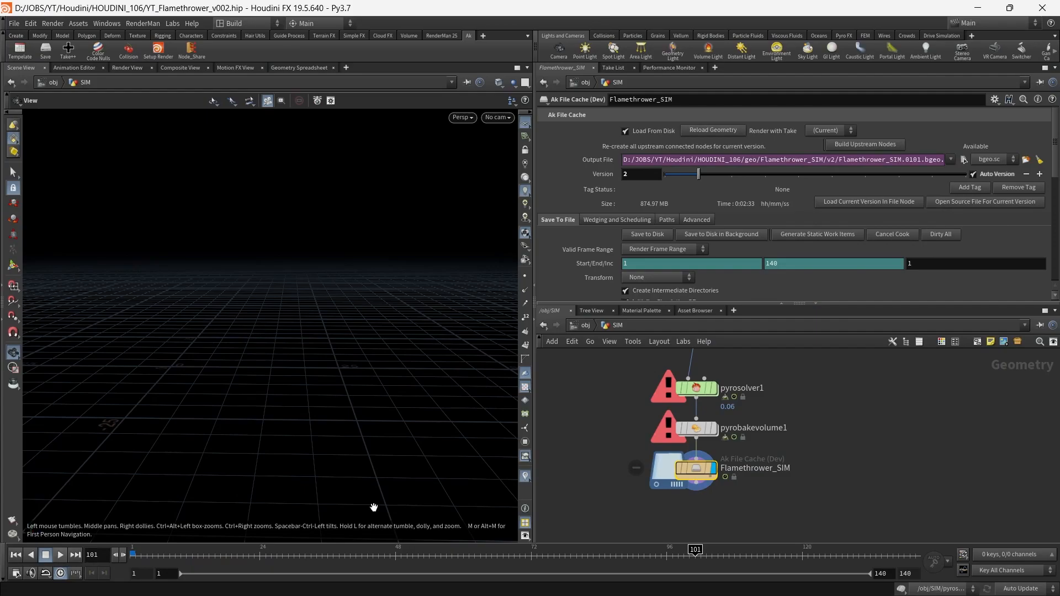
# - Play the newly cached simulation from the early frames and examine the fire at frame 66
pyautogui.moveTo(158, 554); pyautogui.dragTo(509, 564)
pyautogui.moveTo(344, 308); pyautogui.dragTo(355, 342)
pyautogui.click(153, 555)
pyautogui.click(62, 555)
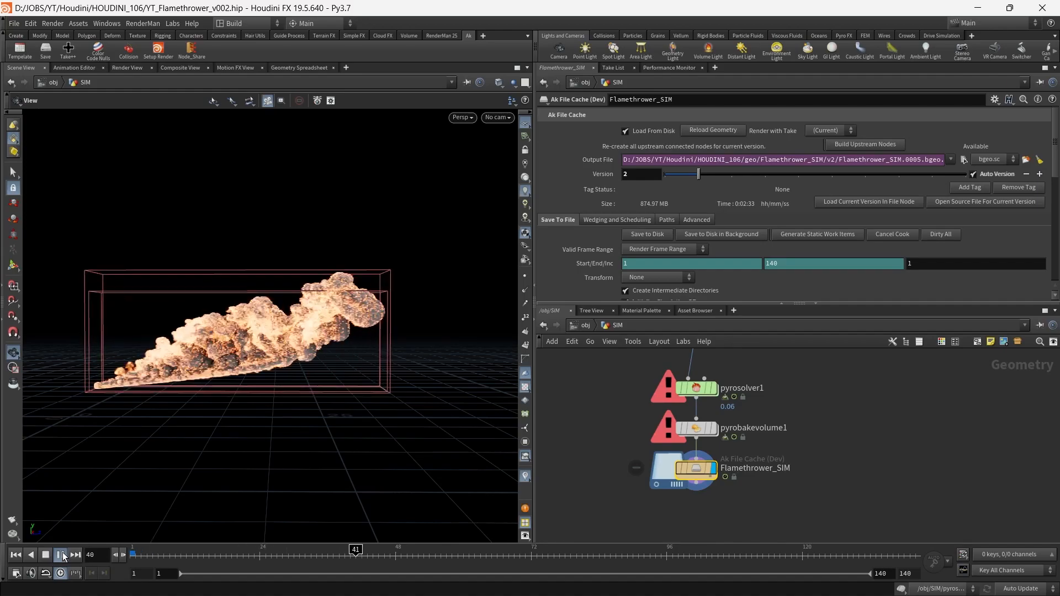
pyautogui.click(62, 555)
pyautogui.click(331, 554)
pyautogui.moveTo(331, 555); pyautogui.dragTo(499, 557)
pyautogui.moveTo(342, 353); pyautogui.dragTo(318, 315)
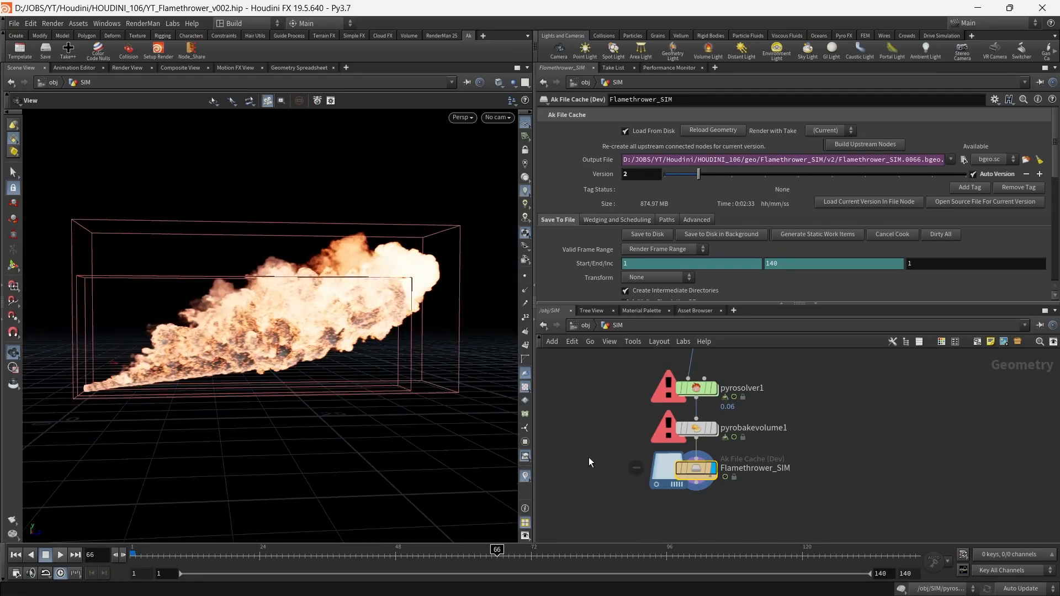
# - Move Flamethrower_SIM between pyrosolver1 and pyrobakevolume1, and display pyrobakevolume1 at the end of the chain
pyautogui.click(695, 429)
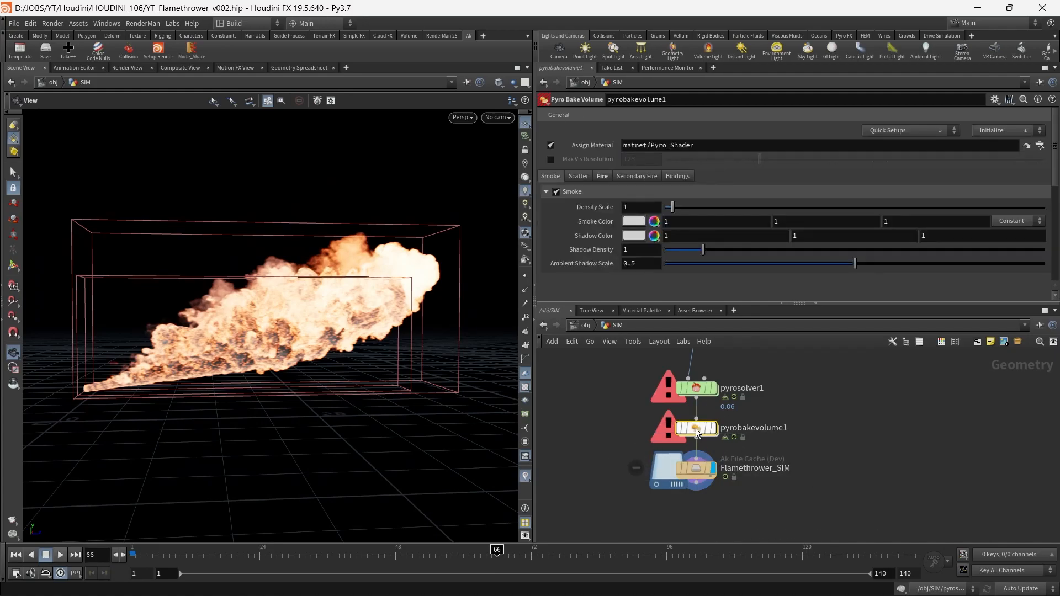
pyautogui.moveTo(697, 470); pyautogui.dragTo(702, 426)
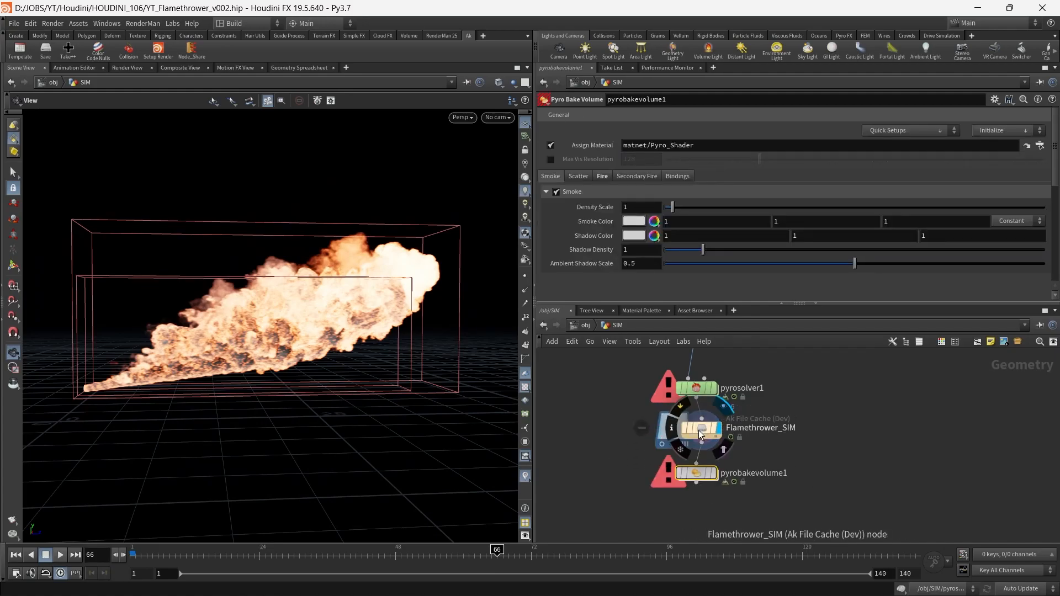
pyautogui.click(714, 473)
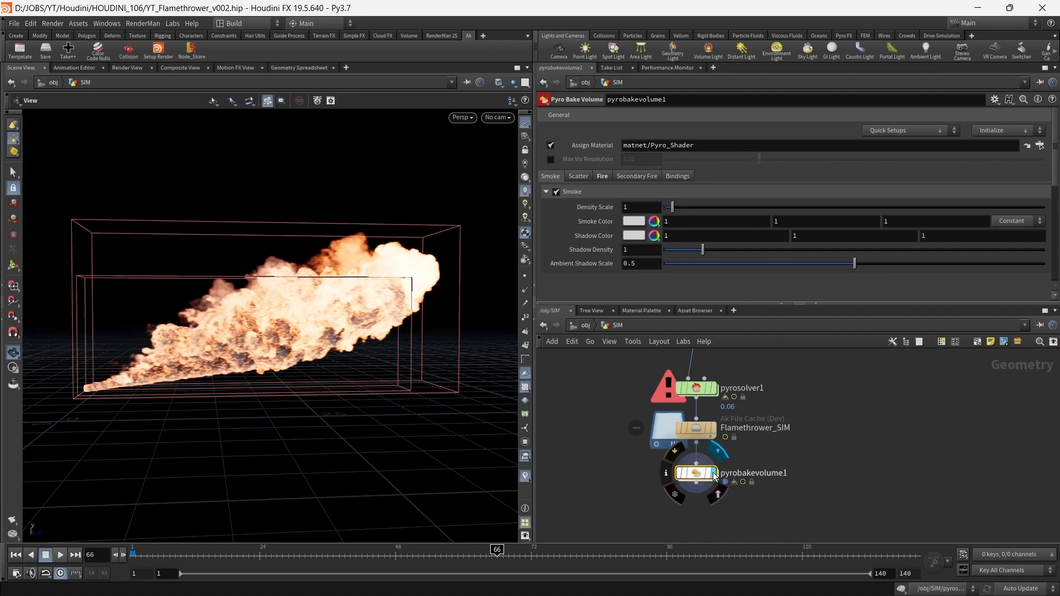
# - Lower the fire Intensity Scale of pyrobakevolume1 to 14
pyautogui.click(603, 176)
pyautogui.moveTo(663, 211)
pyautogui.mouseDown()
pyautogui.moveTo(684, 211)
pyautogui.moveTo(670, 208)
pyautogui.mouseUp()
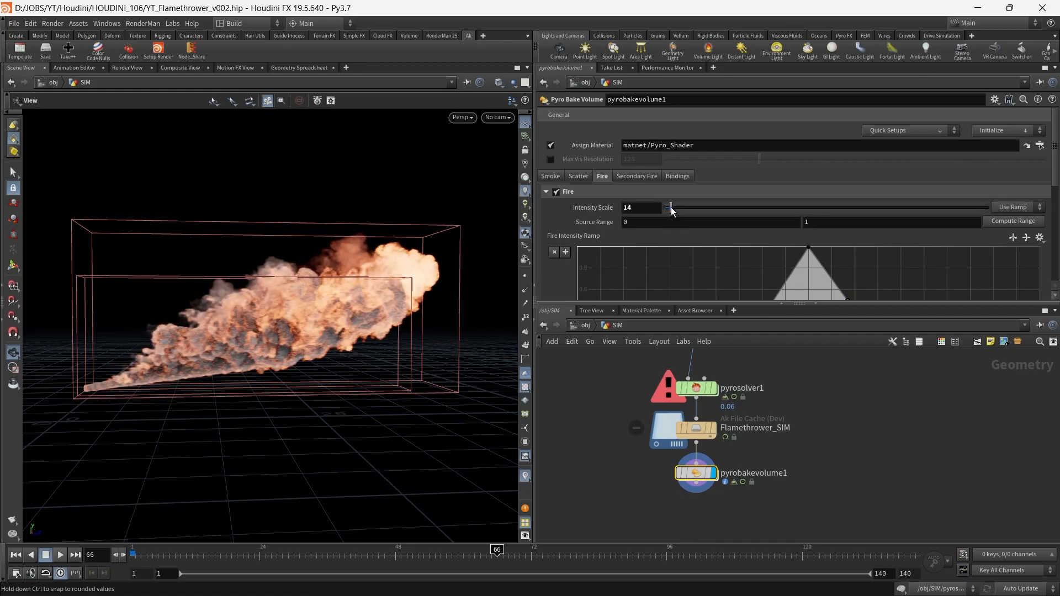
pyautogui.moveTo(265, 359)
pyautogui.mouseDown()
pyautogui.moveTo(442, 353)
pyautogui.moveTo(259, 362)
pyautogui.mouseUp()
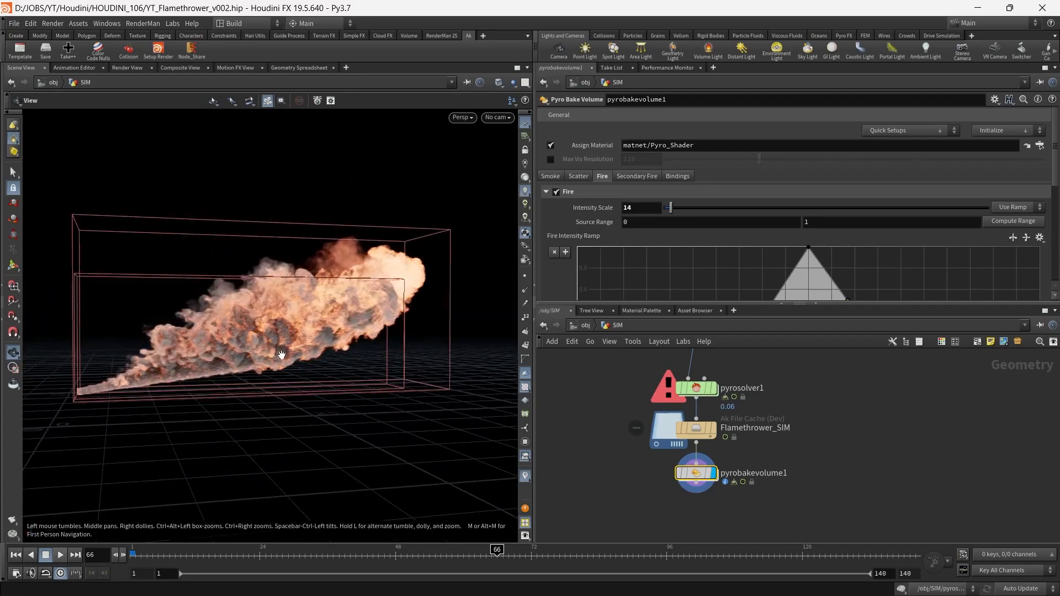
# - Scrub through the reshaded simulation and play it from frame 5 to review the fire
pyautogui.moveTo(169, 551); pyautogui.dragTo(536, 552)
pyautogui.moveTo(192, 540); pyautogui.dragTo(192, 376)
pyautogui.click(152, 552)
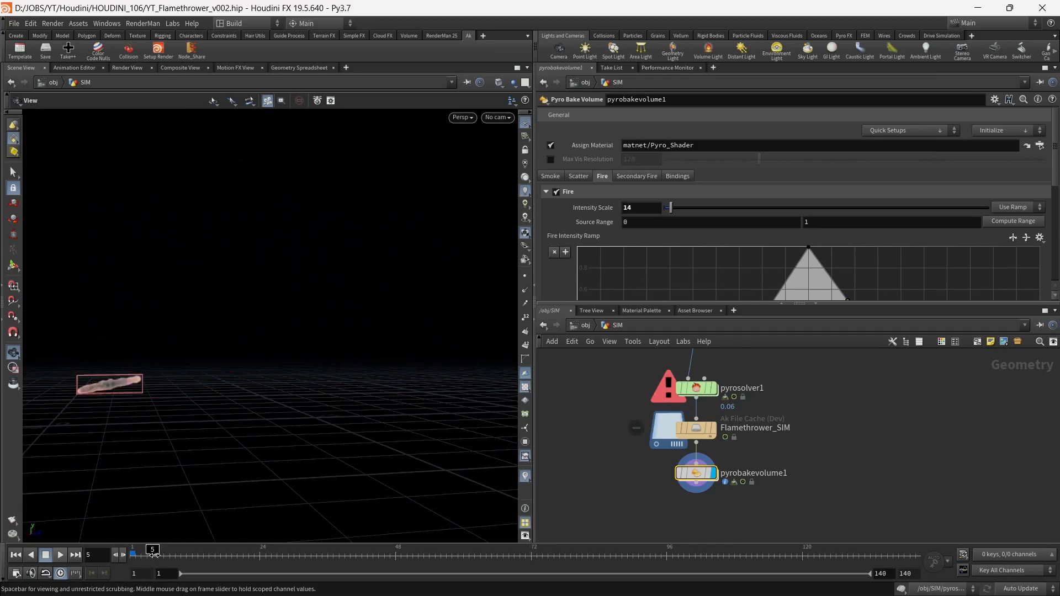
pyautogui.click(61, 555)
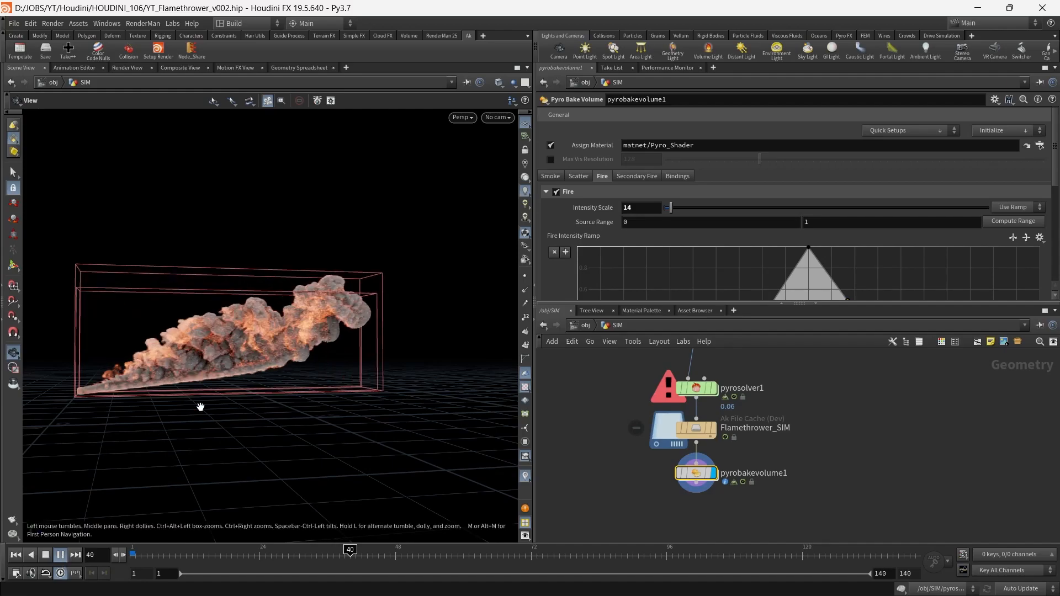
# - Stop playback at frame 52, examine the fire up close and review pyrosolver1's buoyancy and time scale settings
pyautogui.click(61, 555)
pyautogui.moveTo(204, 348); pyautogui.dragTo(462, 380)
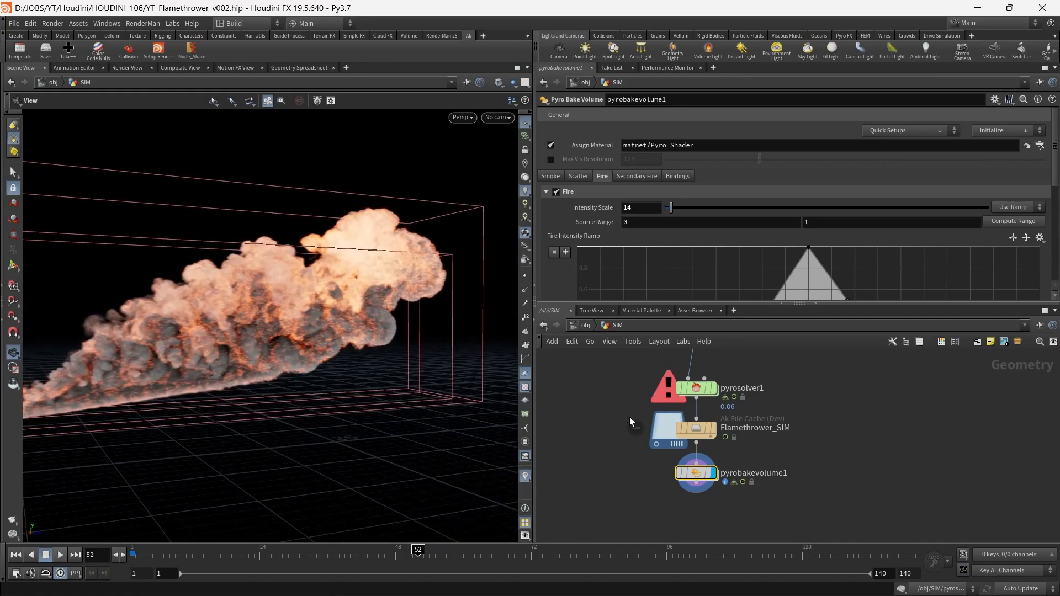
pyautogui.click(712, 391)
pyautogui.scroll(8, 790, 199)
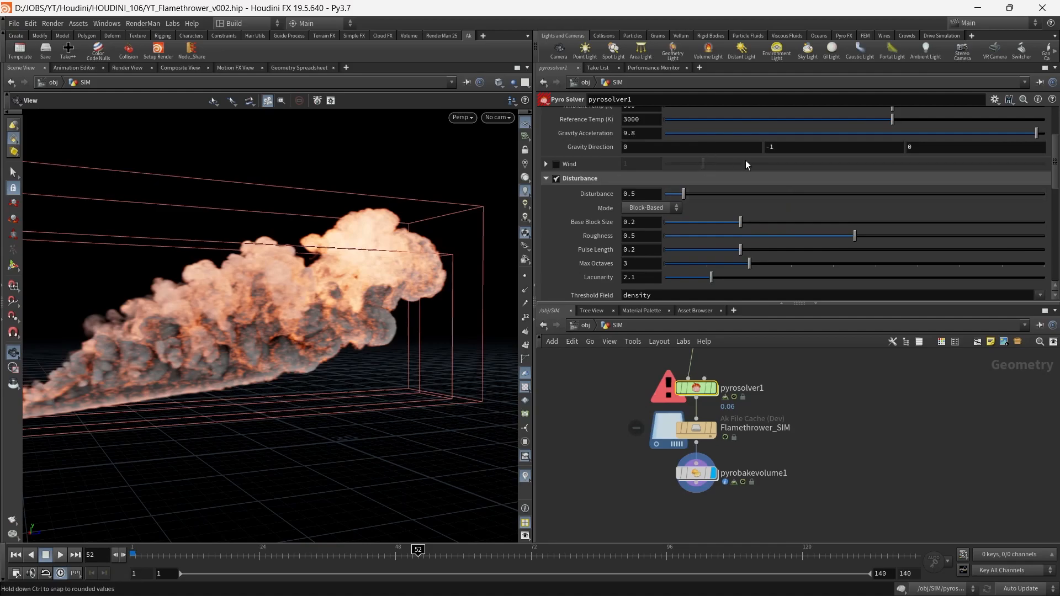
pyautogui.scroll(5, 972, 160)
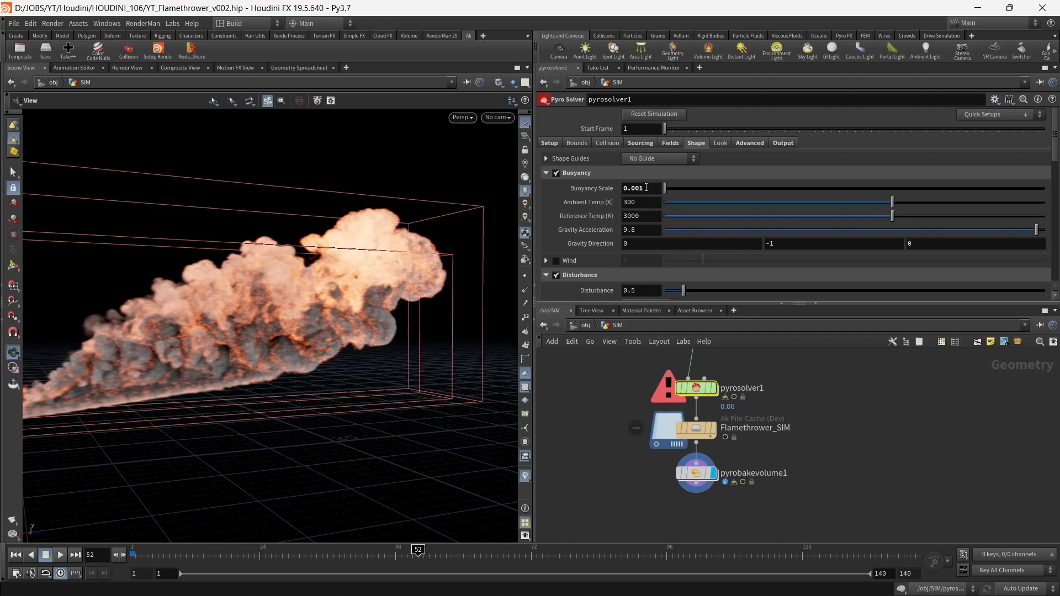
pyautogui.click(550, 143)
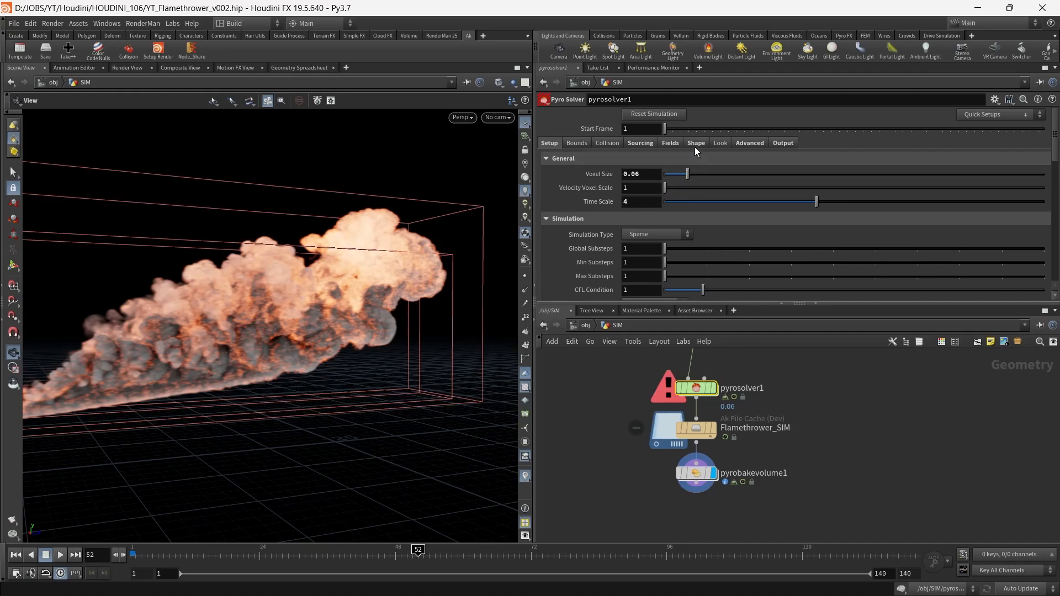
pyautogui.click(637, 203)
pyautogui.moveTo(469, 240); pyautogui.dragTo(379, 263)
pyautogui.moveTo(421, 230); pyautogui.dragTo(379, 255, button='right')
pyautogui.moveTo(379, 255)
pyautogui.mouseDown()
pyautogui.moveTo(348, 265)
pyautogui.moveTo(373, 272)
pyautogui.mouseUp()
# - Disable Emit From Flame for the Temperature field of pyrosolver1
pyautogui.click(696, 143)
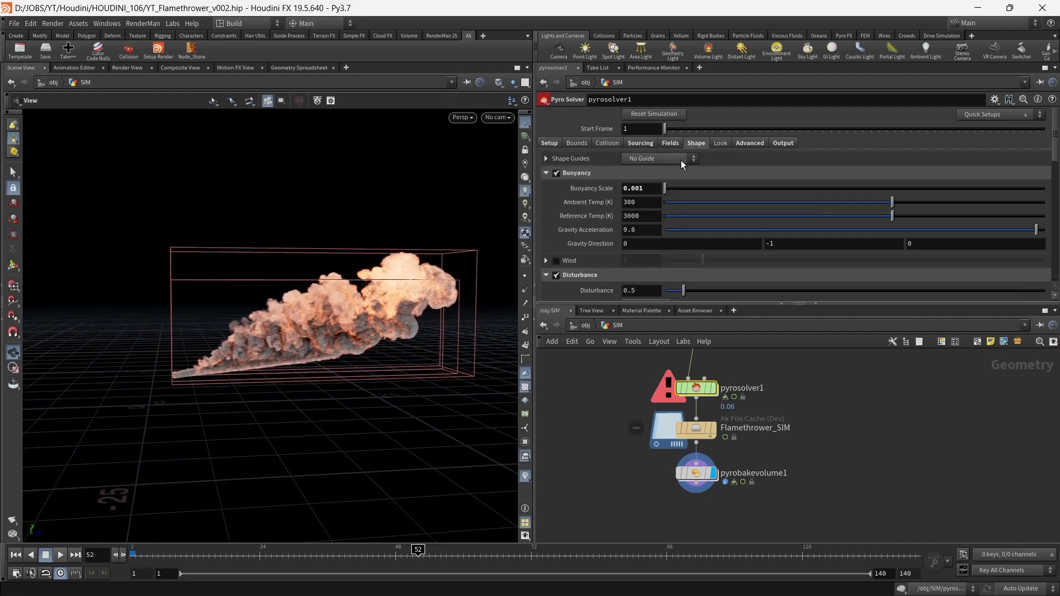
pyautogui.click(641, 143)
pyautogui.click(669, 143)
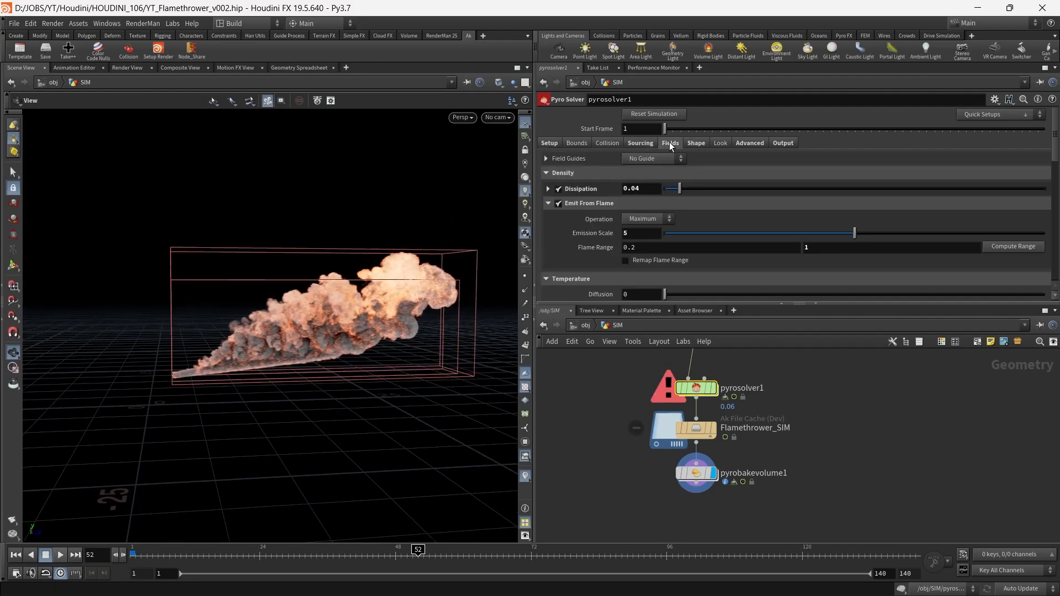
pyautogui.scroll(-3, 1054, 147)
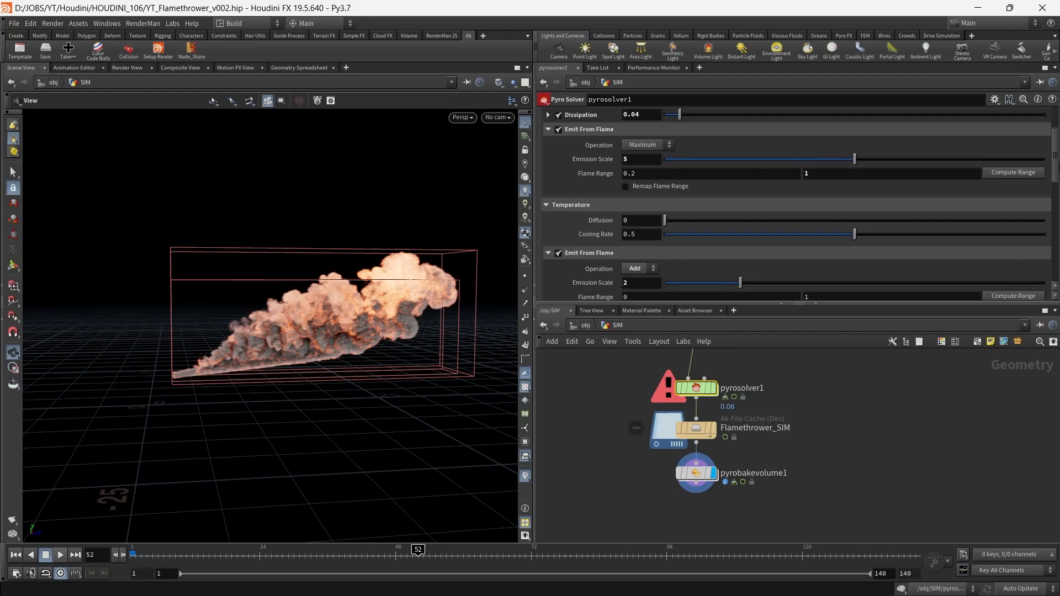
pyautogui.scroll(-2, 795, 204)
pyautogui.scroll(3, 795, 204)
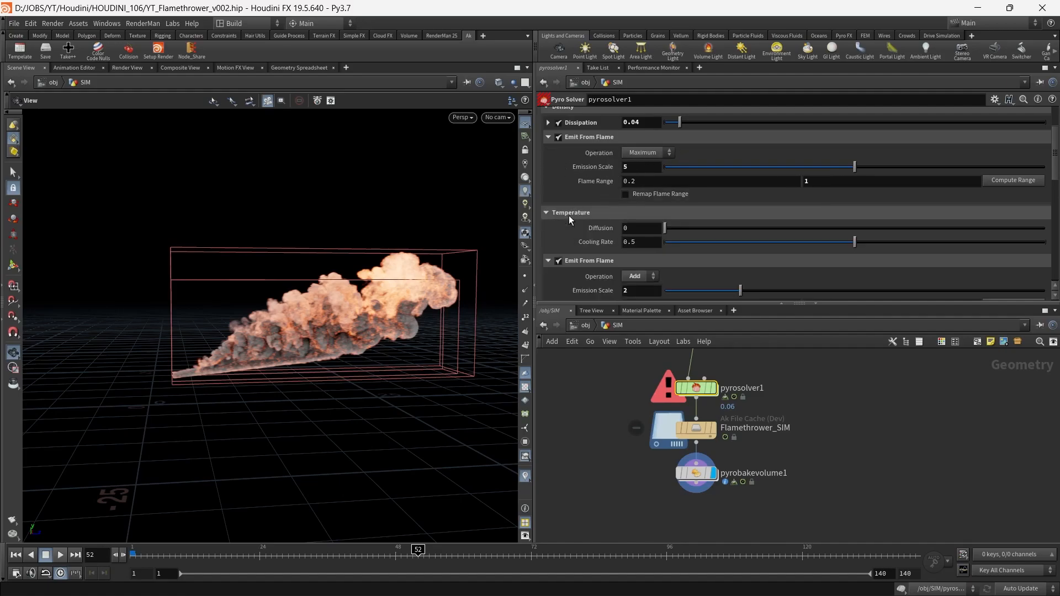
pyautogui.scroll(-2, 644, 271)
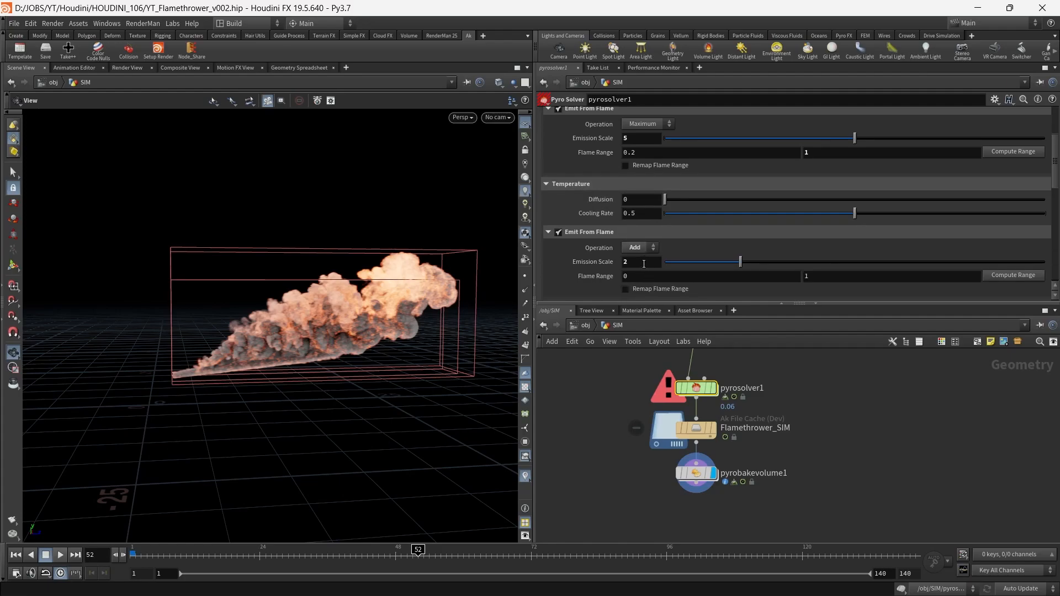
pyautogui.click(639, 261)
pyautogui.click(560, 232)
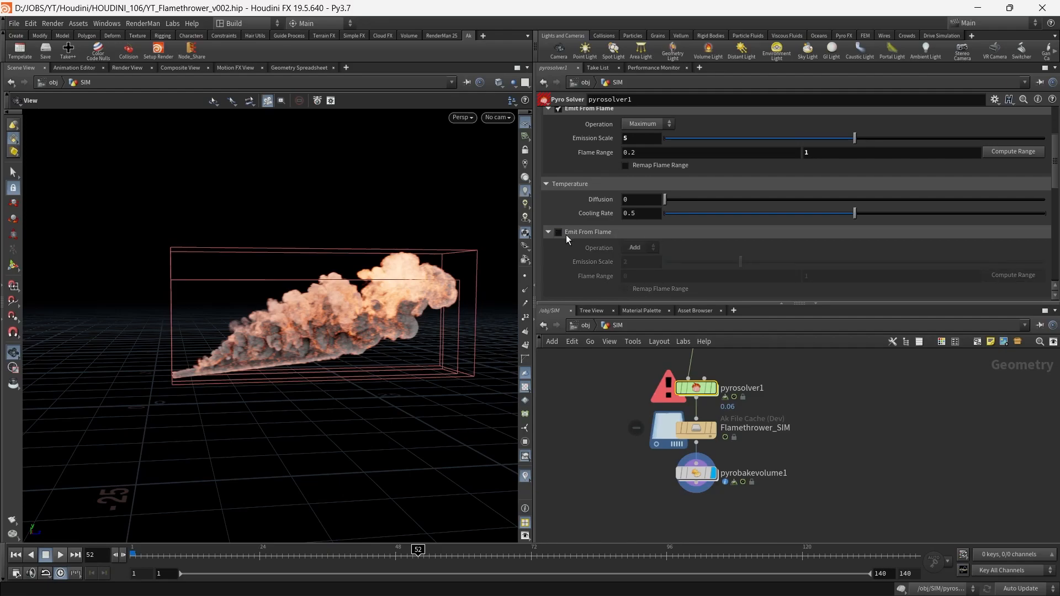
pyautogui.scroll(3, 1056, 165)
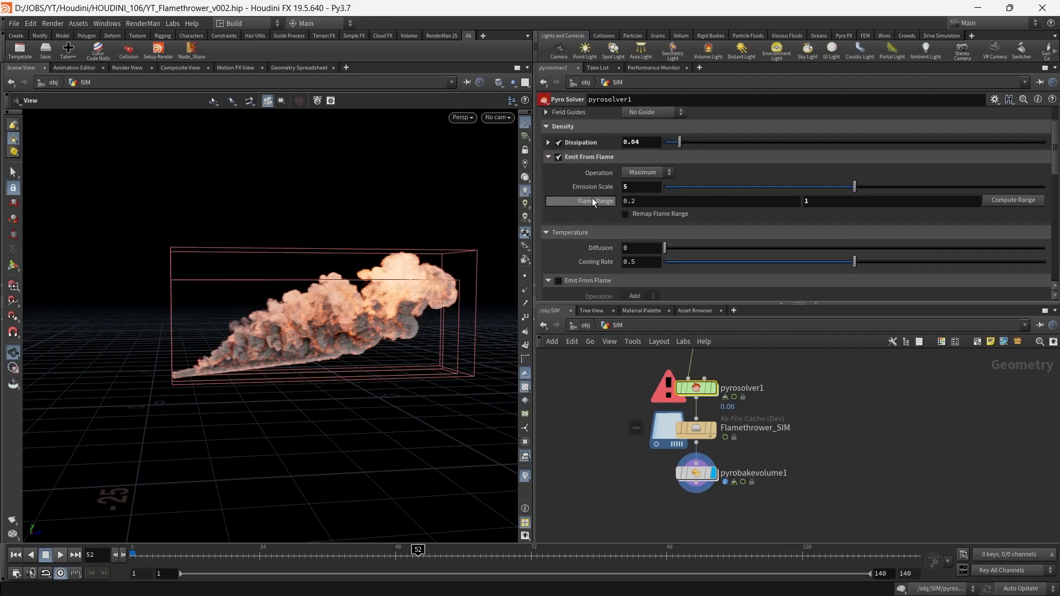
# - Return to frame 1 and pull Flamethrower_SIM out of the chain between pyrosolver1 and pyrobakevolume1
pyautogui.click(25, 555)
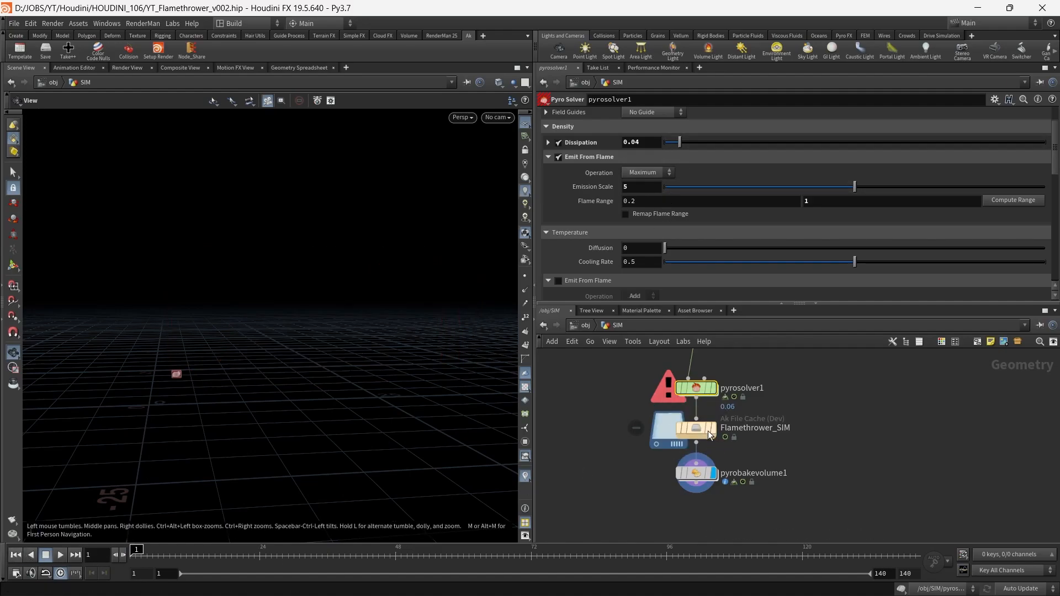
pyautogui.moveTo(695, 422); pyautogui.dragTo(755, 417)
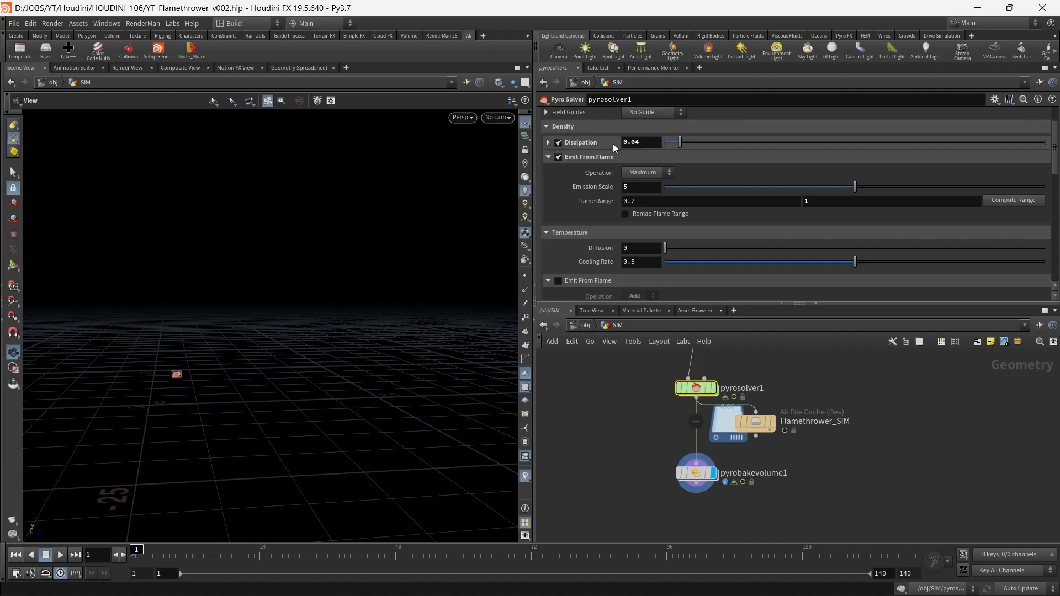
# - Set the Cache Memory of pyrosolver1 to 15000 MB
pyautogui.scroll(5, 598, 134)
pyautogui.click(549, 143)
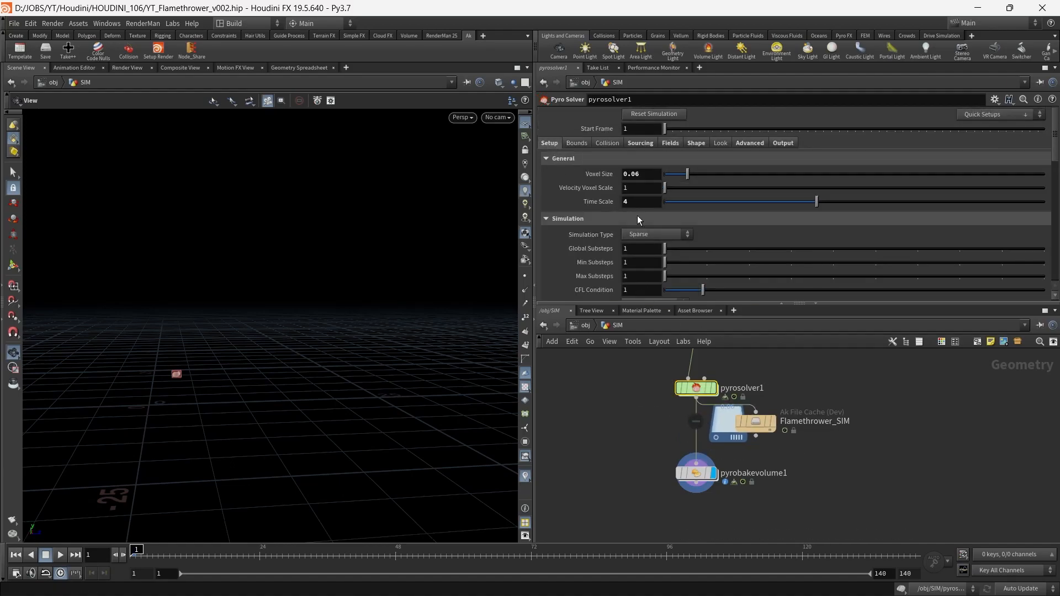
pyautogui.scroll(-3, 628, 211)
pyautogui.click(550, 266)
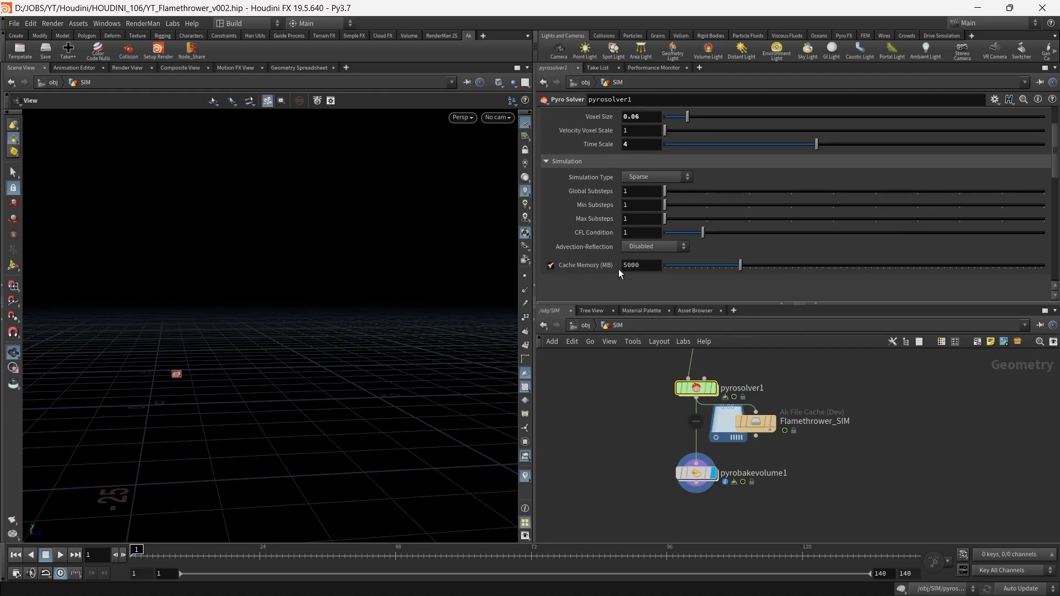
pyautogui.click(623, 267)
pyautogui.write('1')
pyautogui.click(774, 468)
# - Play the live simulation to frame 32, display Flamethrower_SIM and compare its cached versions 1 and 2 near the nozzle
pyautogui.click(61, 554)
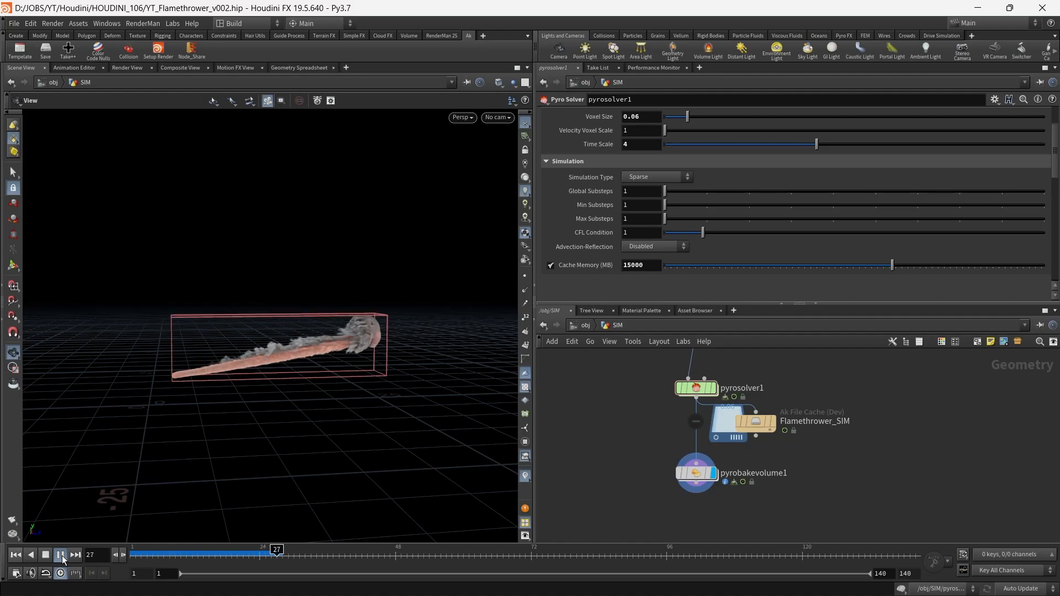
pyautogui.click(61, 555)
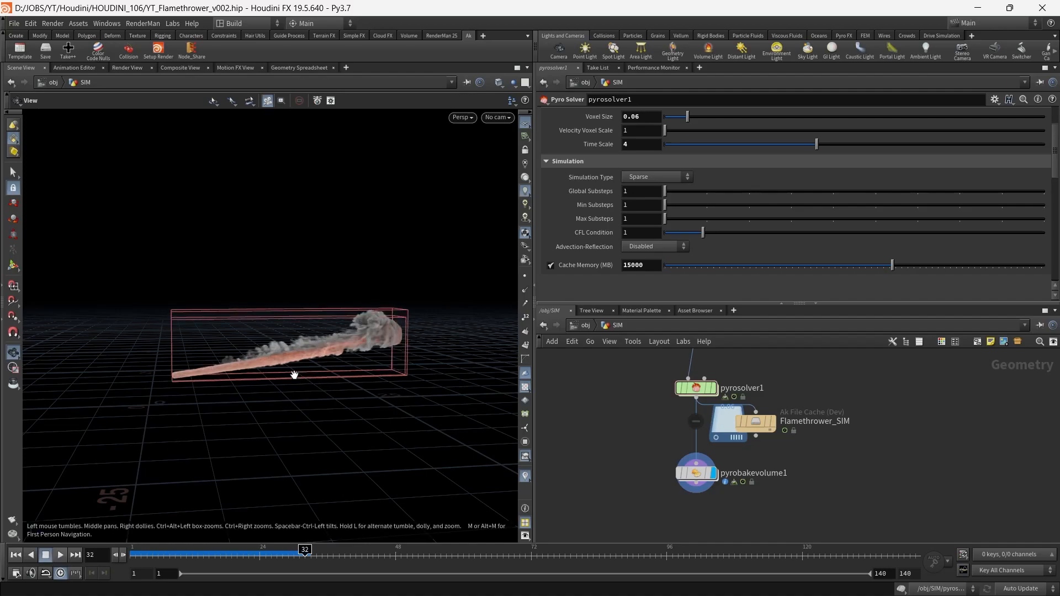
pyautogui.click(772, 427)
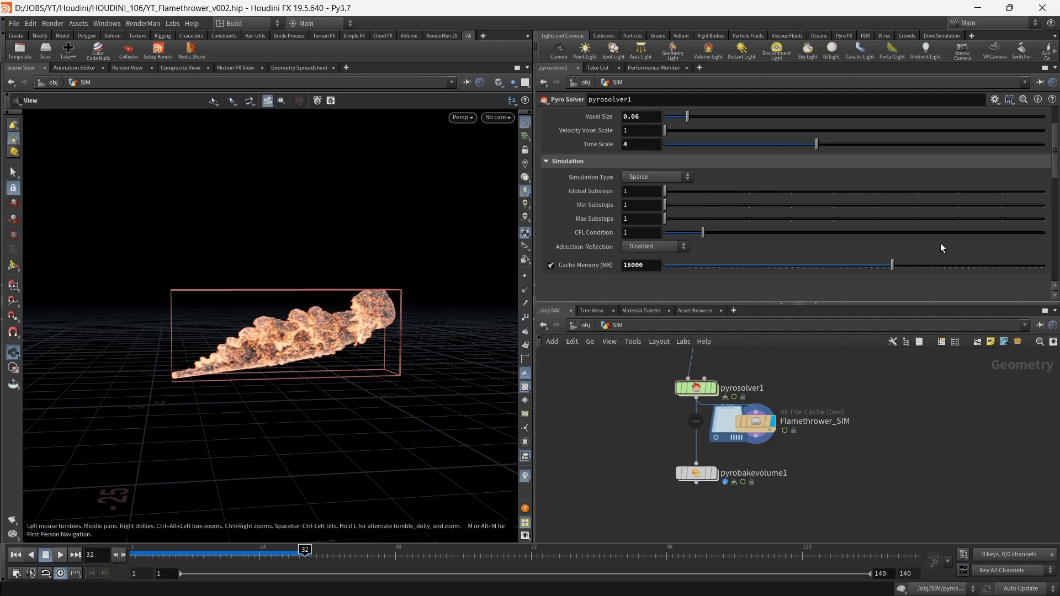
pyautogui.click(741, 445)
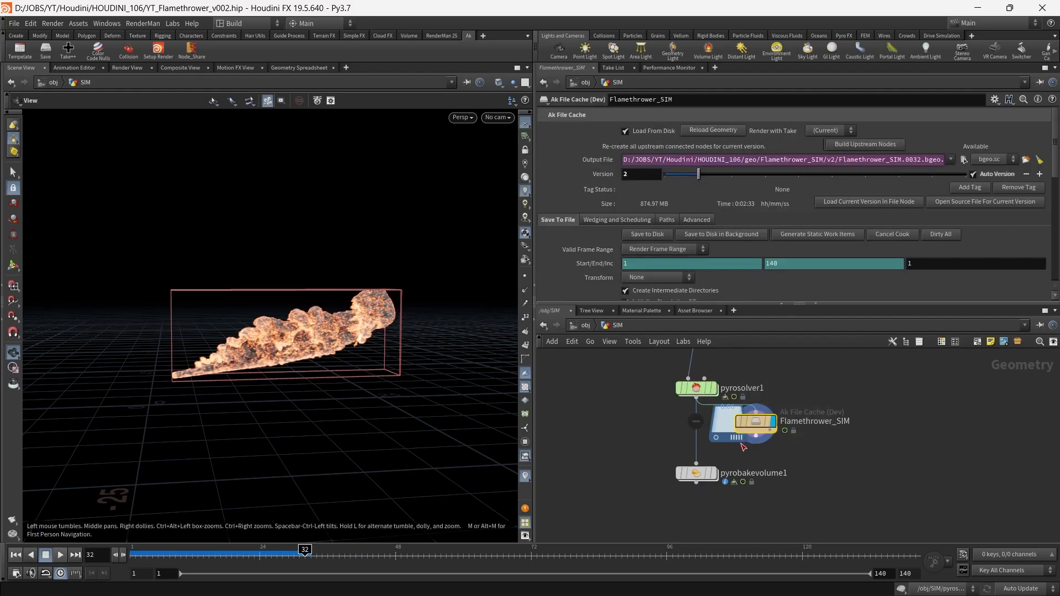
pyautogui.click(671, 175)
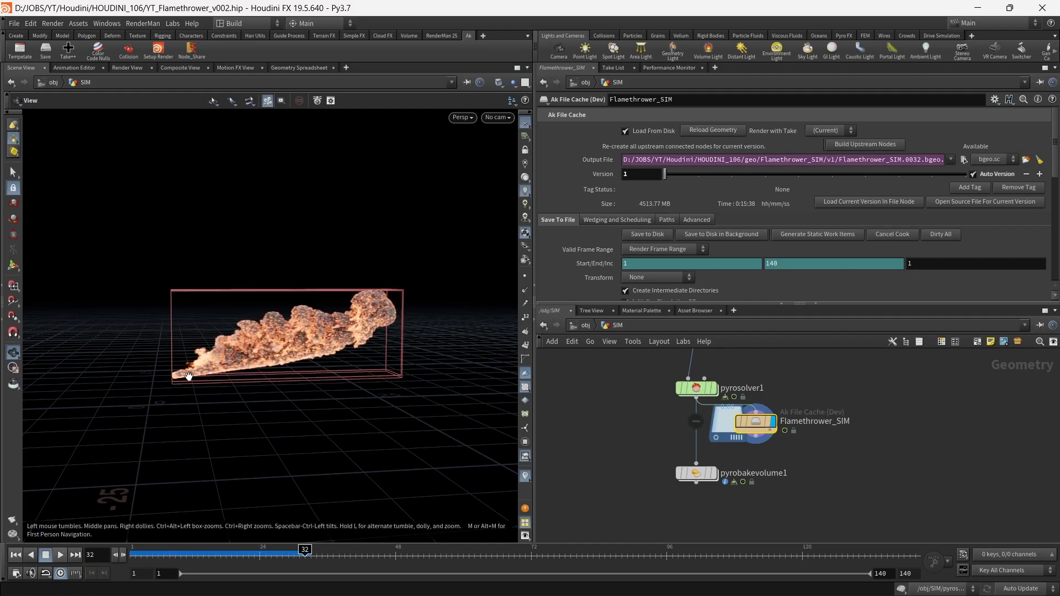
pyautogui.moveTo(195, 380); pyautogui.dragTo(407, 368, button='right')
pyautogui.moveTo(407, 369); pyautogui.dragTo(262, 320)
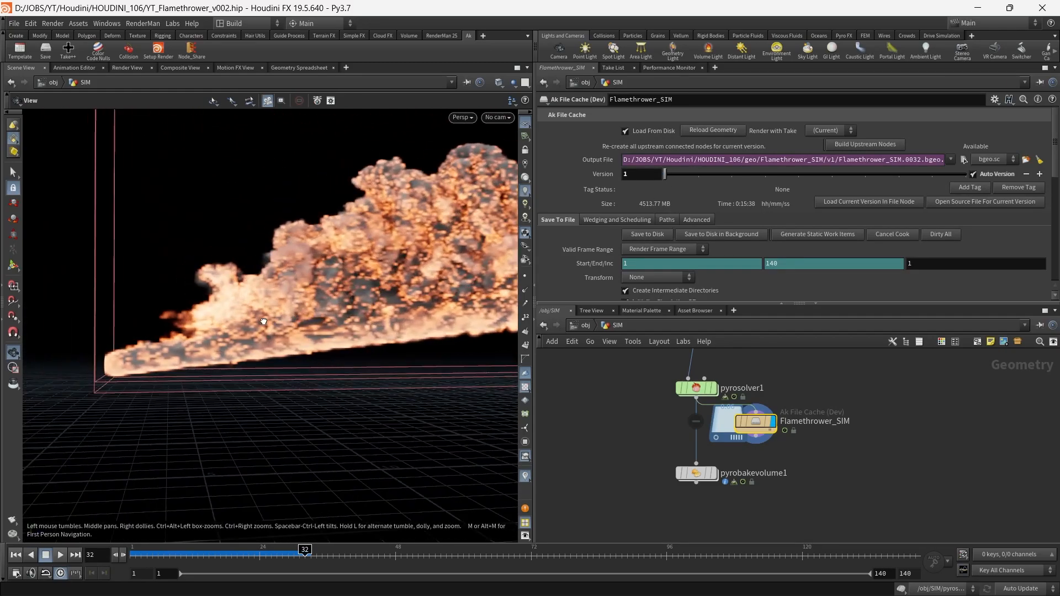
pyautogui.click(701, 175)
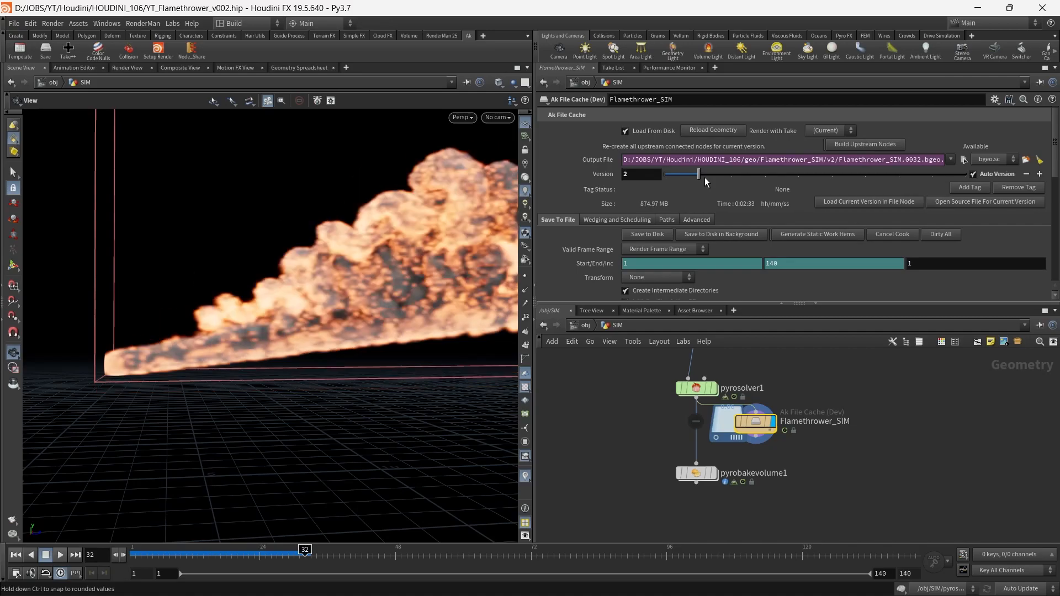
pyautogui.scroll(-5, 342, 262)
pyautogui.moveTo(341, 263); pyautogui.dragTo(361, 254)
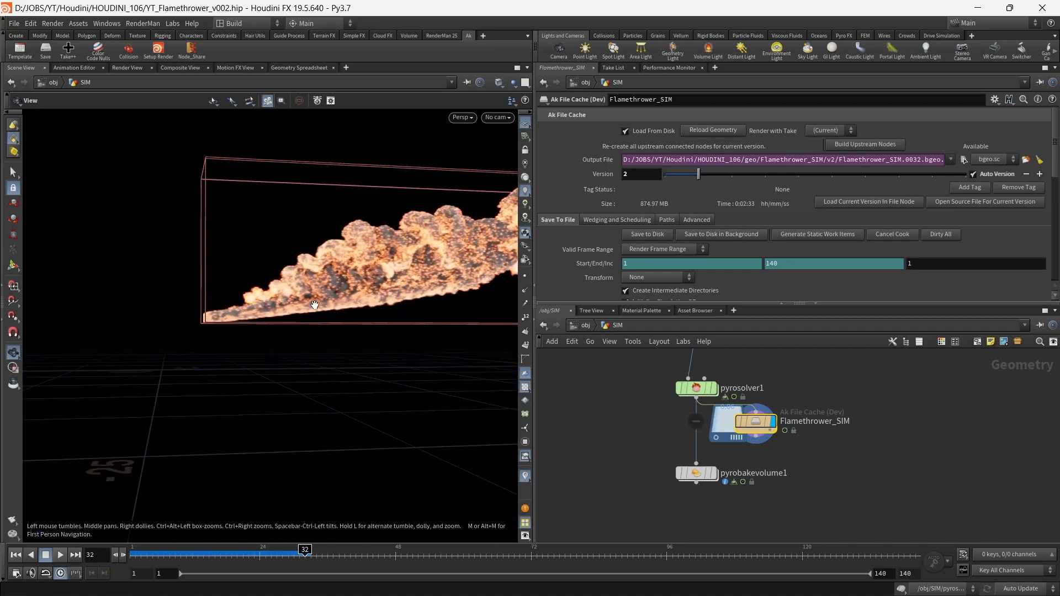
# - Display pyrobakevolume1 again and play the live simulation from frame 2 to frame 30 to examine the flame
pyautogui.click(715, 474)
pyautogui.click(697, 473)
pyautogui.moveTo(370, 320); pyautogui.dragTo(324, 354)
pyautogui.scroll(-5, 315, 329)
pyautogui.moveTo(324, 353); pyautogui.dragTo(313, 372, button='middle')
pyautogui.click(136, 556)
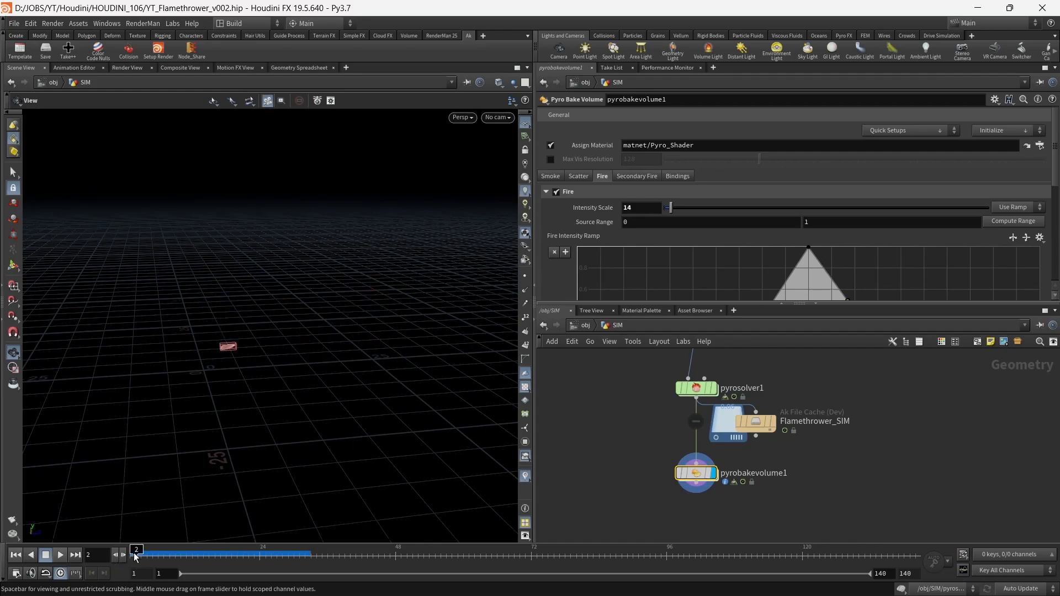
pyautogui.click(59, 554)
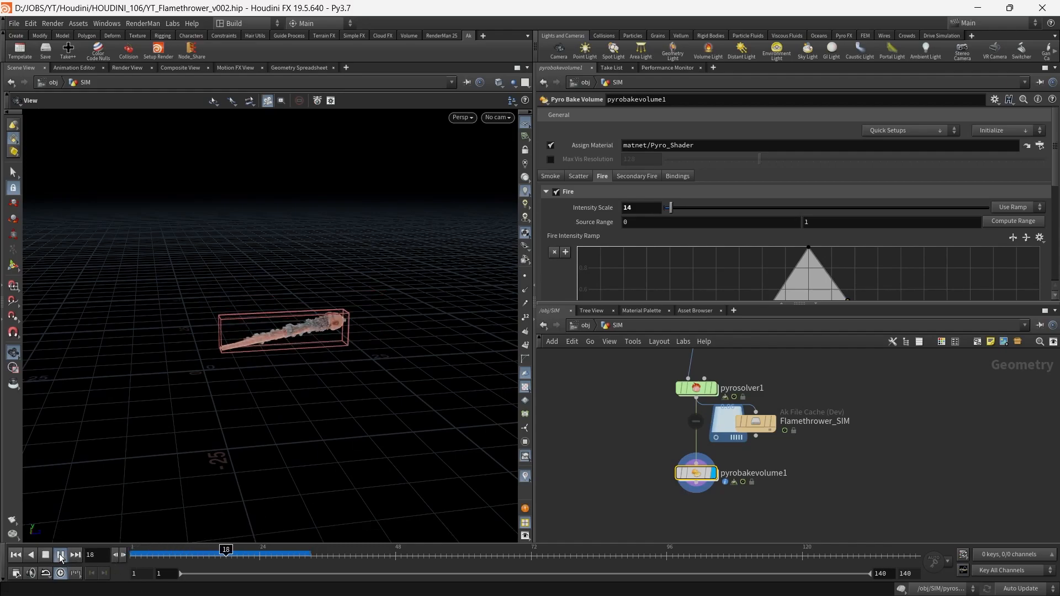
pyautogui.click(59, 554)
pyautogui.scroll(3, 395, 351)
pyautogui.moveTo(394, 351); pyautogui.dragTo(338, 341)
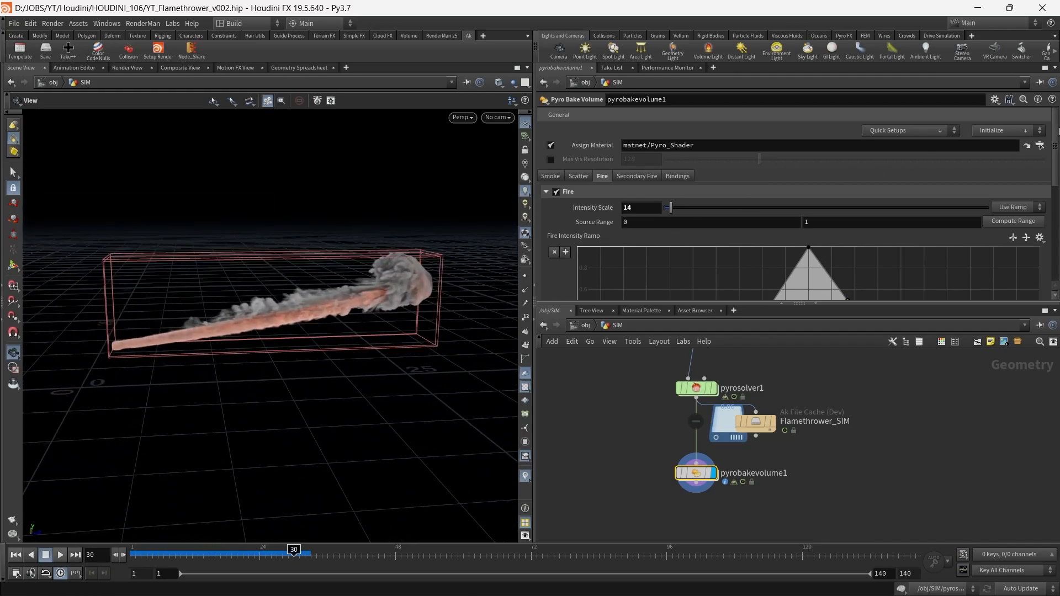
# - Check pyrosolver1's source volumes and re-enable Emit From Flame for its Temperature field
pyautogui.click(702, 392)
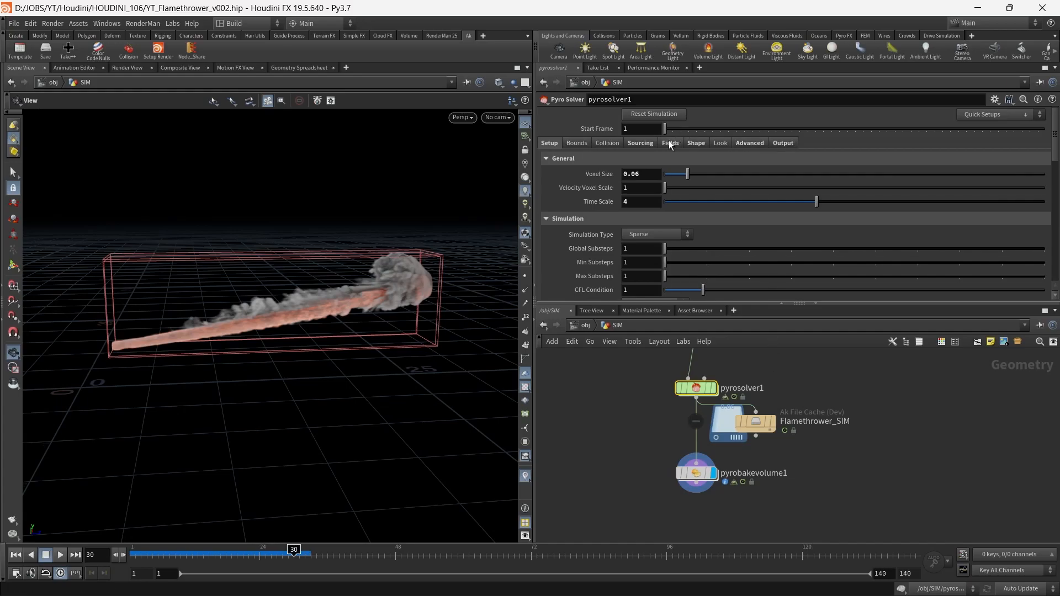
pyautogui.click(642, 144)
pyautogui.scroll(-5, 816, 243)
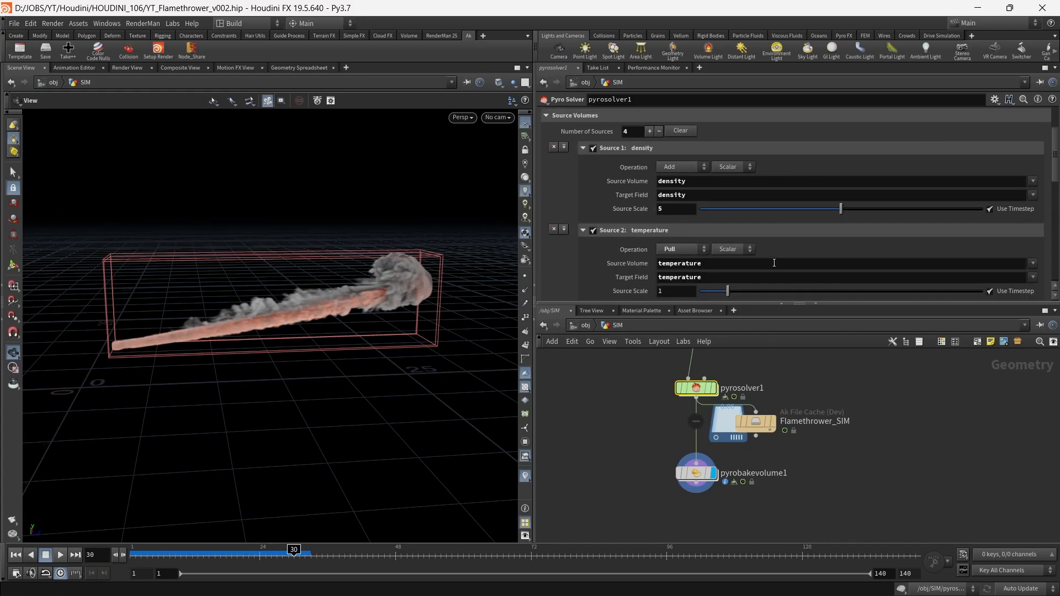
pyautogui.scroll(5, 805, 153)
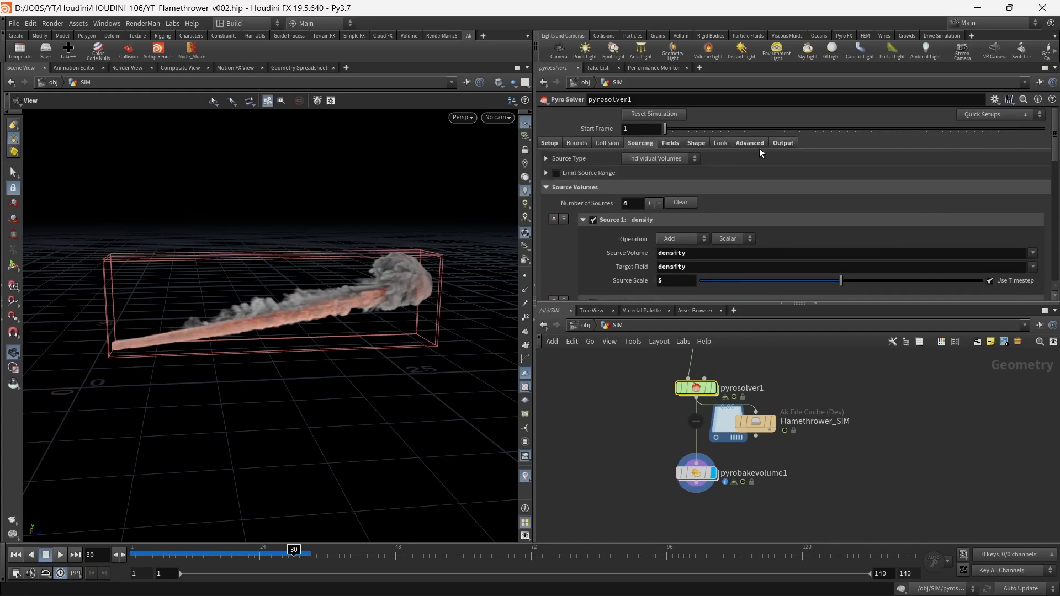
pyautogui.click(672, 144)
pyautogui.moveTo(1056, 176); pyautogui.dragTo(1057, 191)
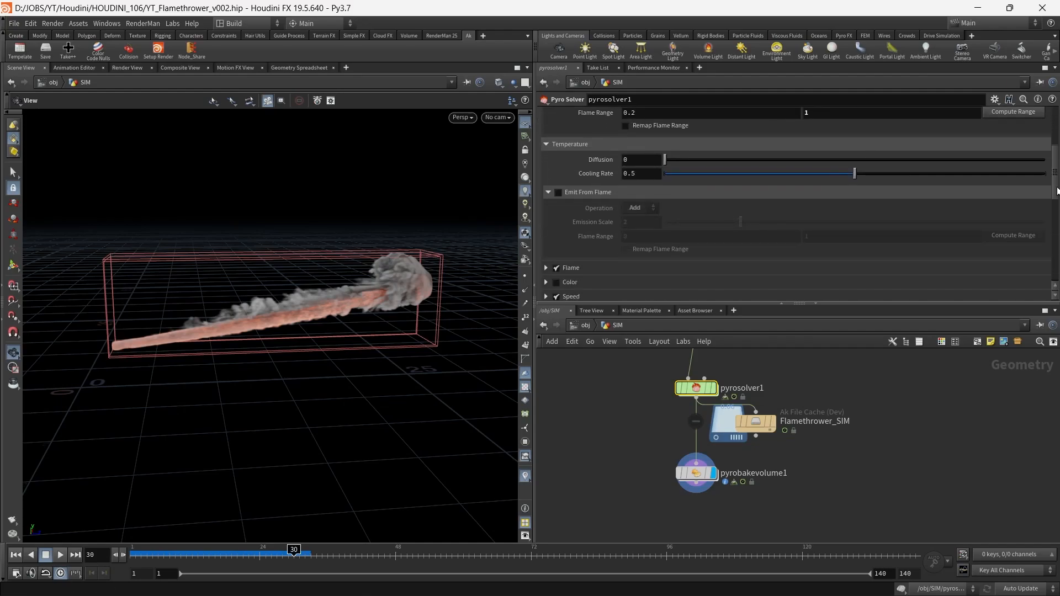
pyautogui.click(557, 193)
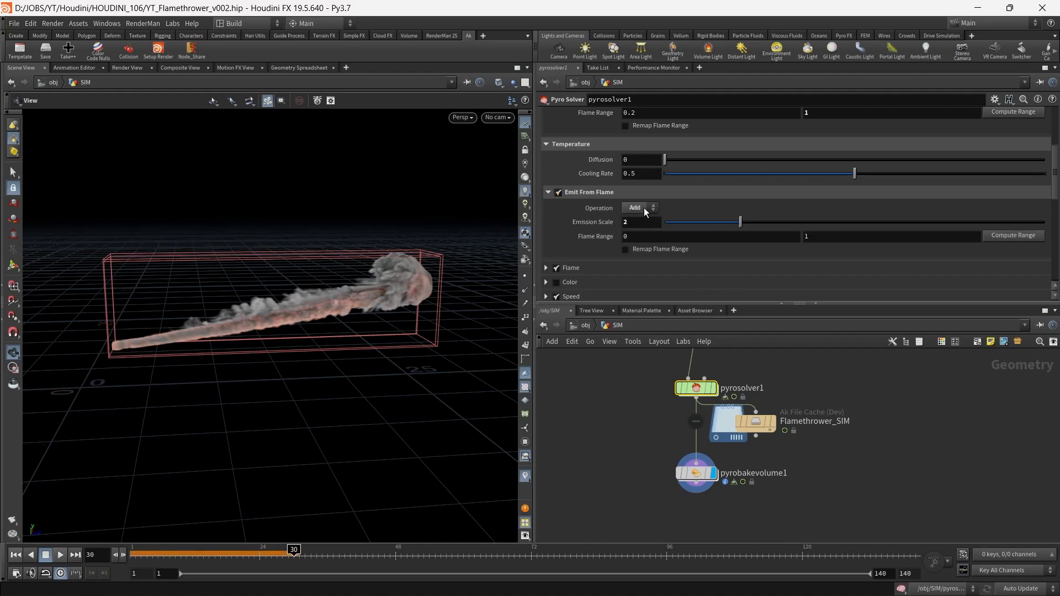
# - Test the Pull operation for the temperature Emit From Flame by simulating to frame 21, and restore the Add operation
pyautogui.click(644, 208)
pyautogui.click(663, 236)
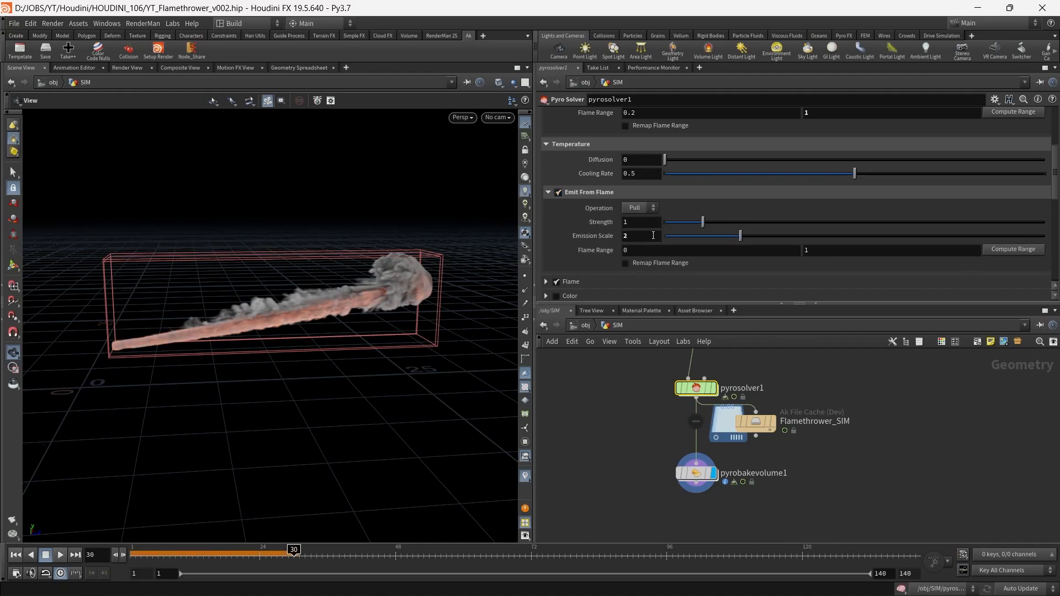
pyautogui.click(31, 555)
pyautogui.click(61, 555)
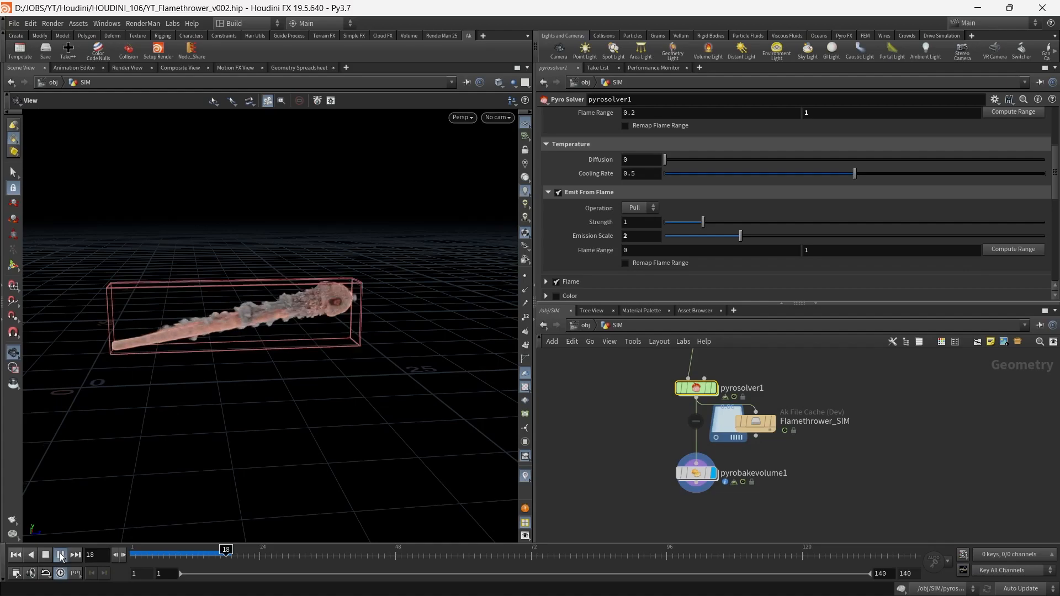
pyautogui.click(61, 555)
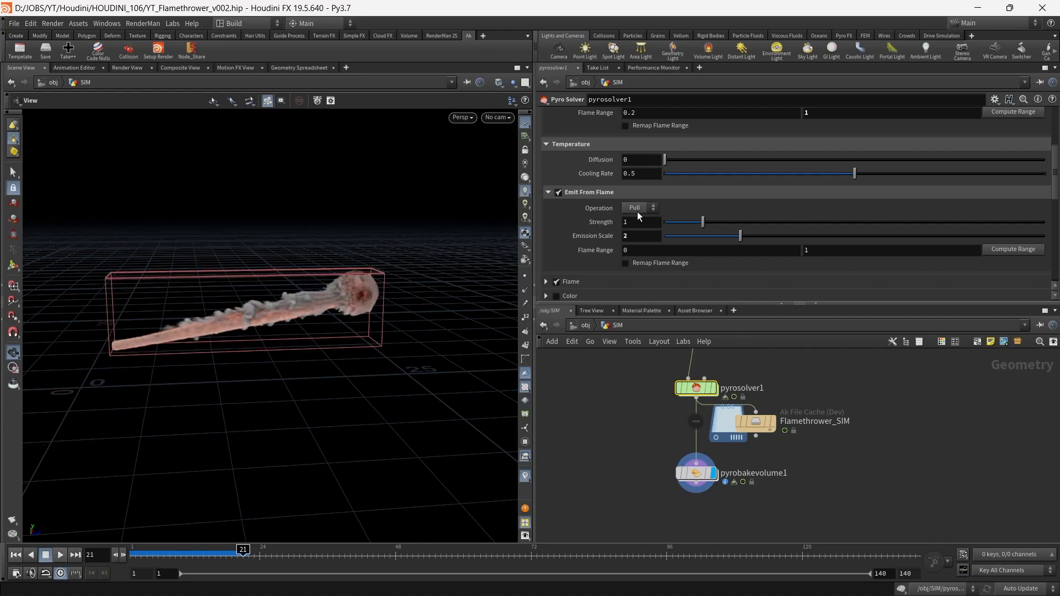
pyautogui.click(633, 230)
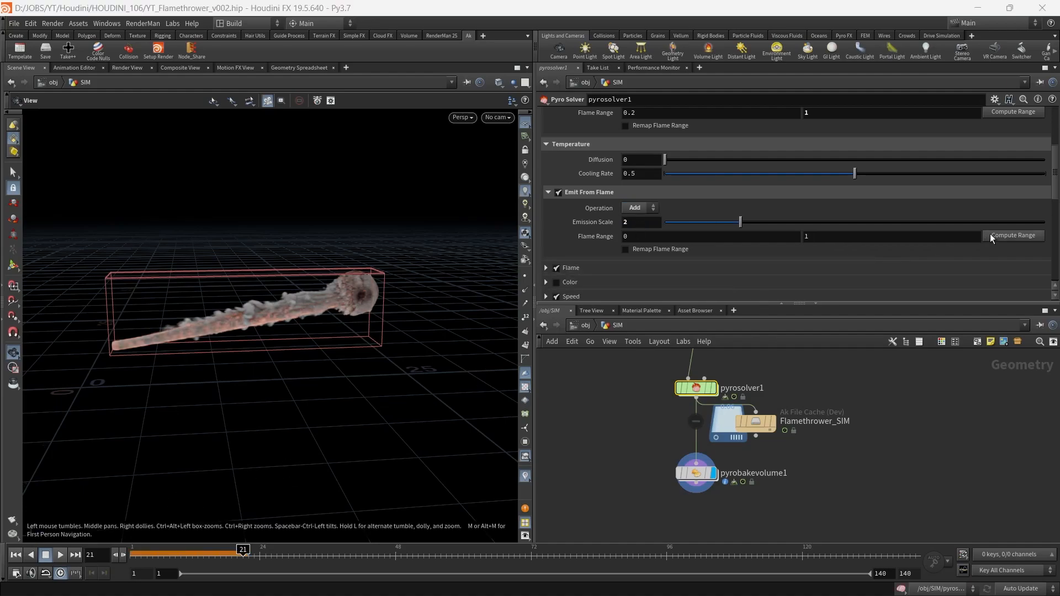
# - Set the upper Flame Range for the temperature Emit From Flame to 2 and simulate from frame 1 to frame 33
pyautogui.click(859, 242)
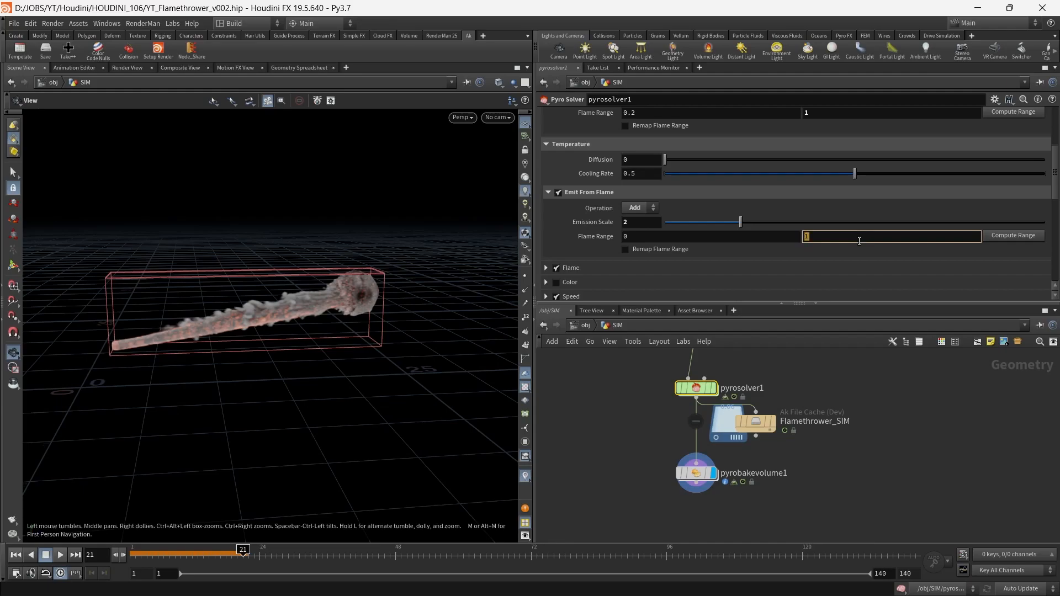
pyautogui.write('2')
pyautogui.press('Return')
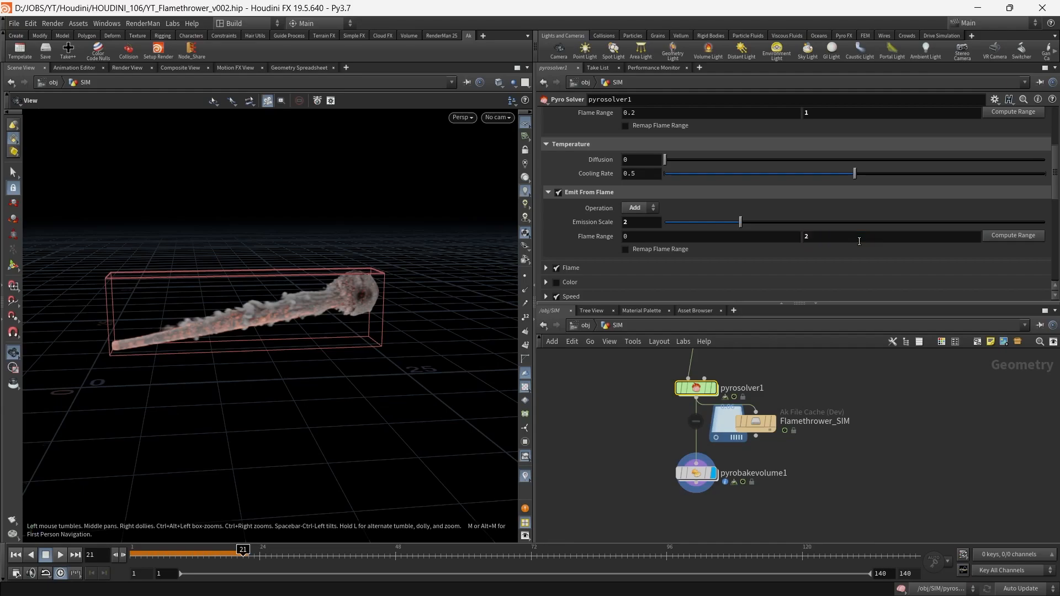
pyautogui.click(16, 555)
pyautogui.click(61, 555)
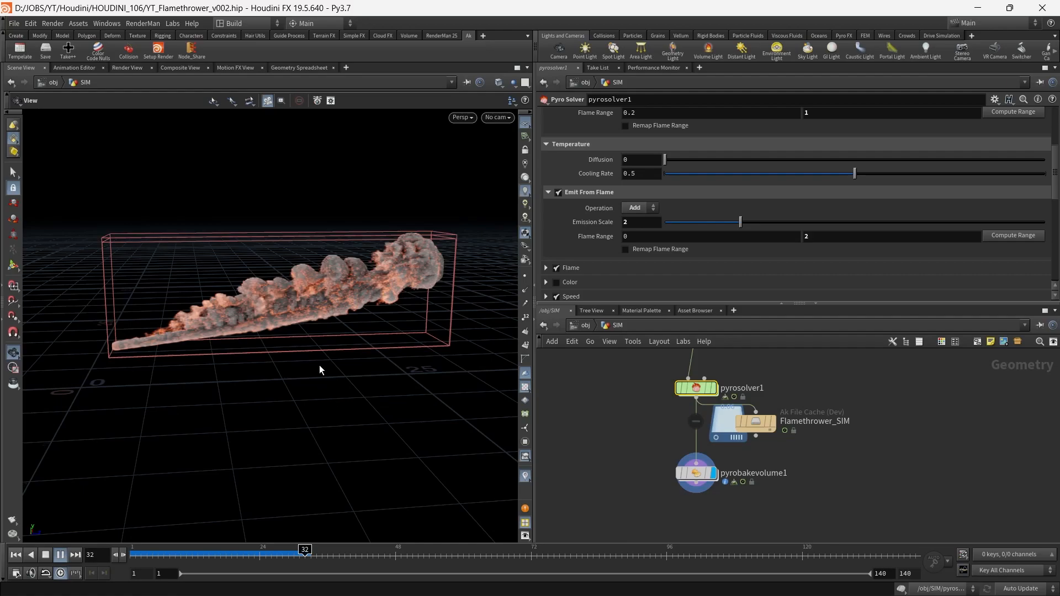
pyautogui.press('Escape')
pyautogui.moveTo(225, 303)
pyautogui.mouseDown()
pyautogui.moveTo(436, 283)
pyautogui.moveTo(227, 284)
pyautogui.mouseUp()
# - Set pyrosolver1's Buoyancy Scale to 0.0005 and simulate from frame 1 to frame 38
pyautogui.moveTo(1056, 192); pyautogui.dragTo(1056, 148)
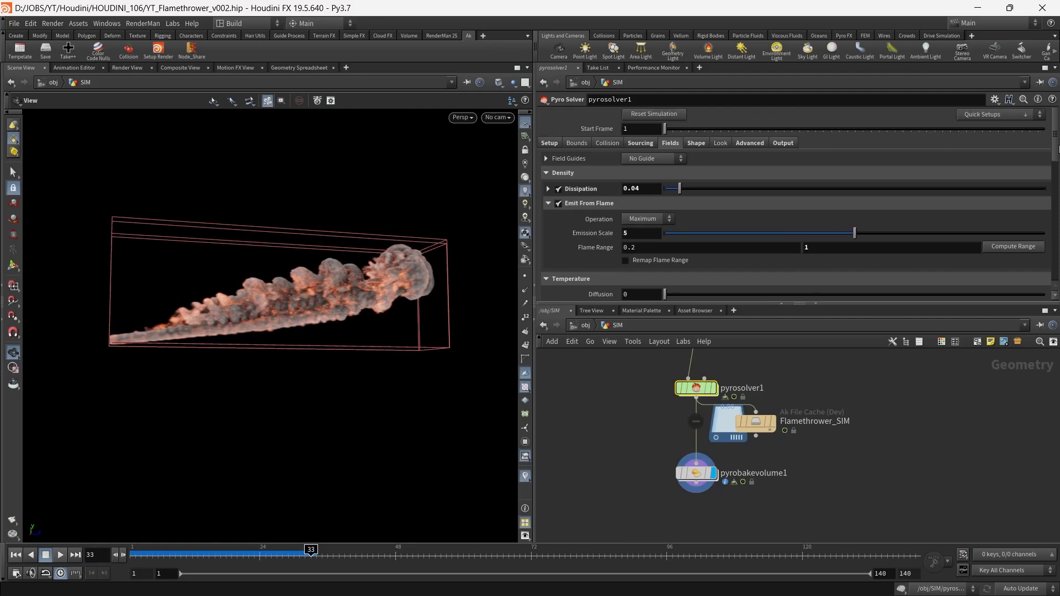
pyautogui.click(702, 143)
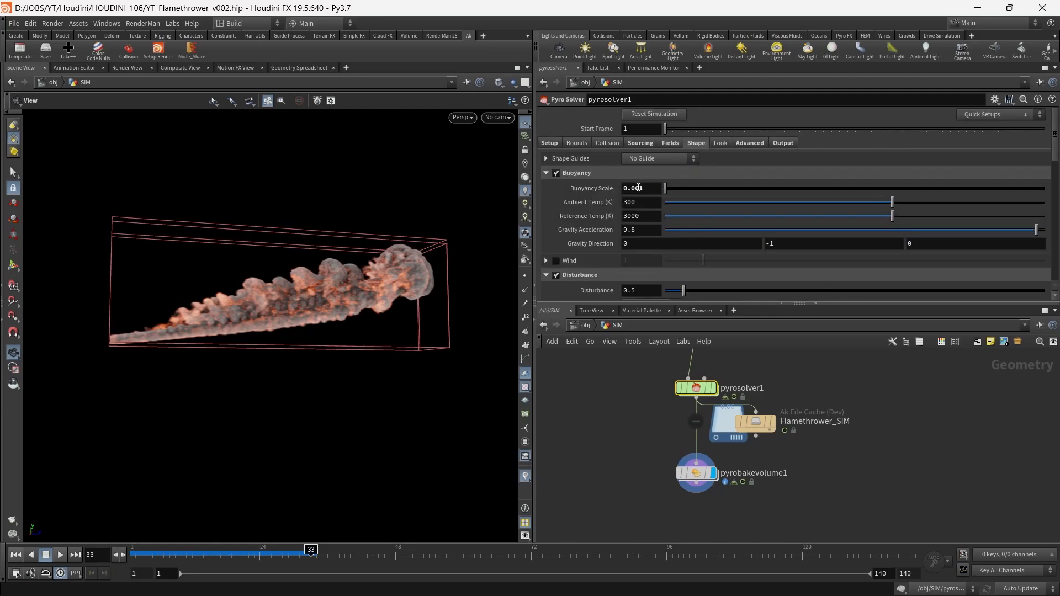
pyautogui.click(639, 188)
pyautogui.write('5')
pyautogui.press('Return')
pyautogui.click(16, 555)
pyautogui.click(59, 555)
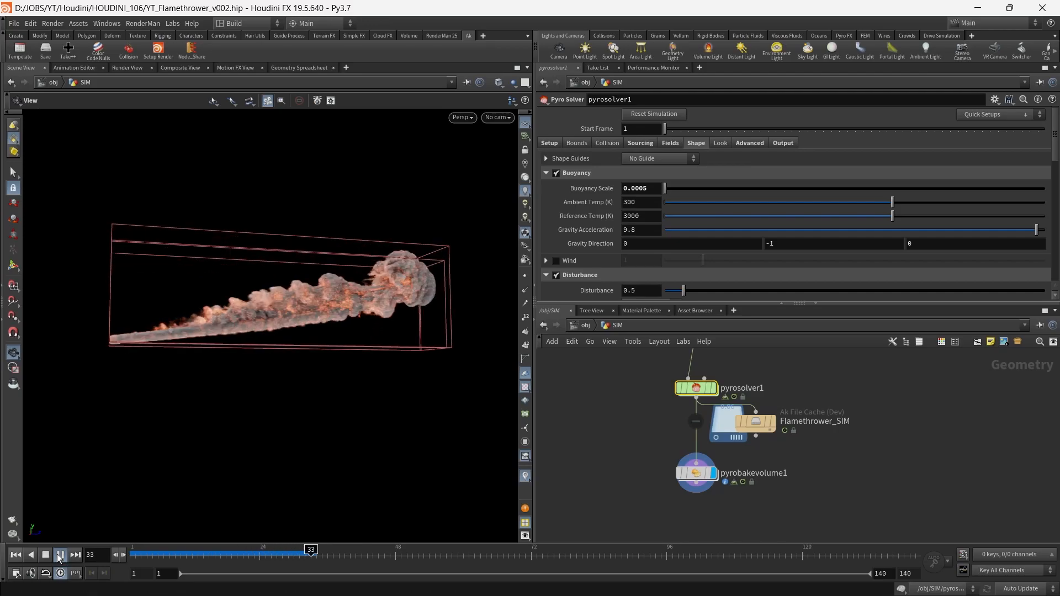
pyautogui.click(57, 554)
pyautogui.moveTo(362, 368); pyautogui.dragTo(303, 355)
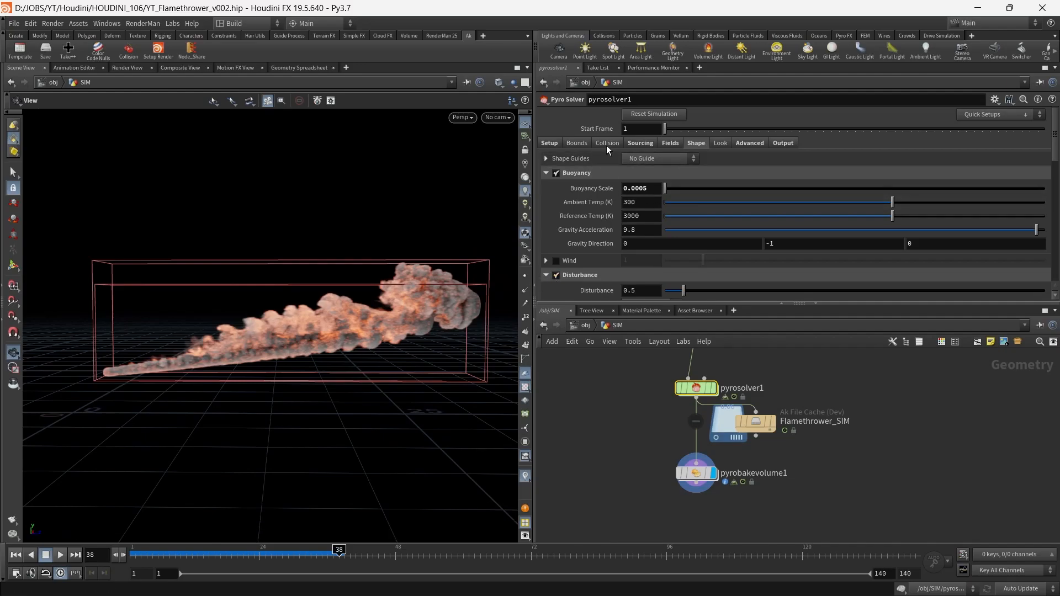
# - Try a fire Intensity Scale of 140 on pyrobakevolume1 and settle on 100
pyautogui.click(640, 144)
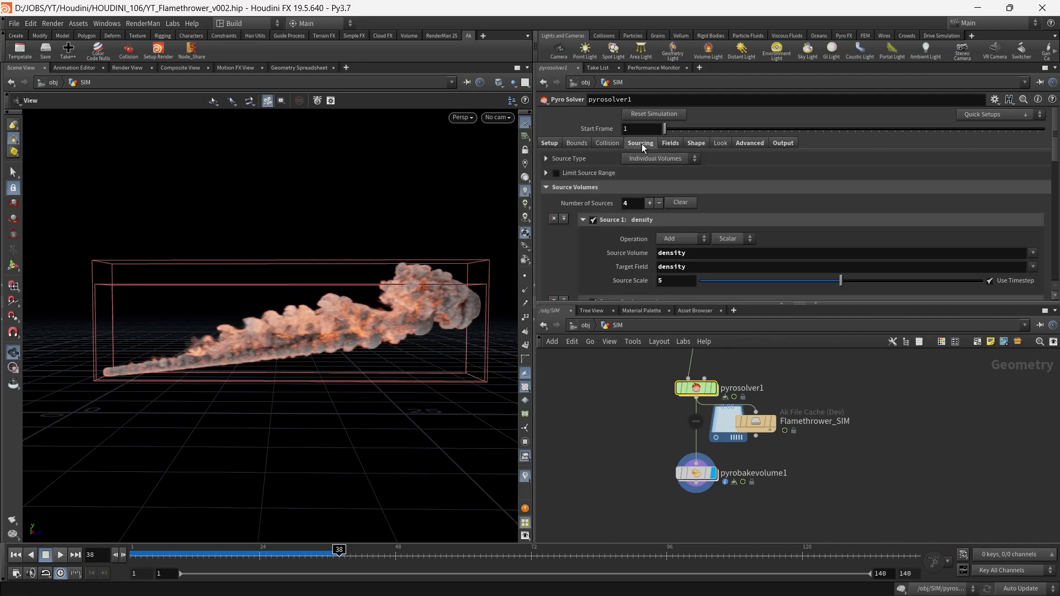
pyautogui.click(677, 472)
pyautogui.click(648, 208)
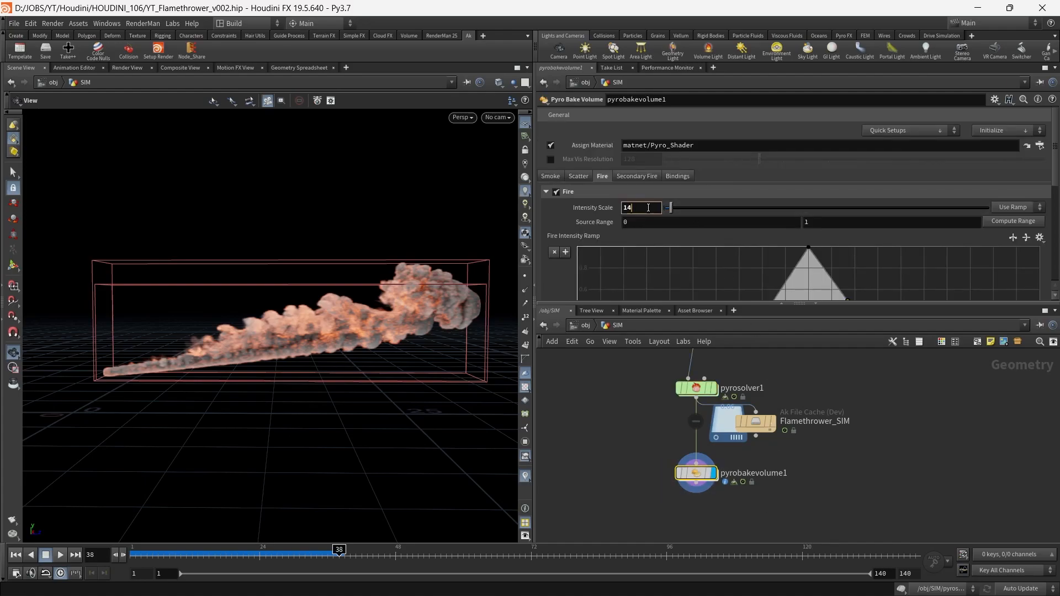
pyautogui.press('Return')
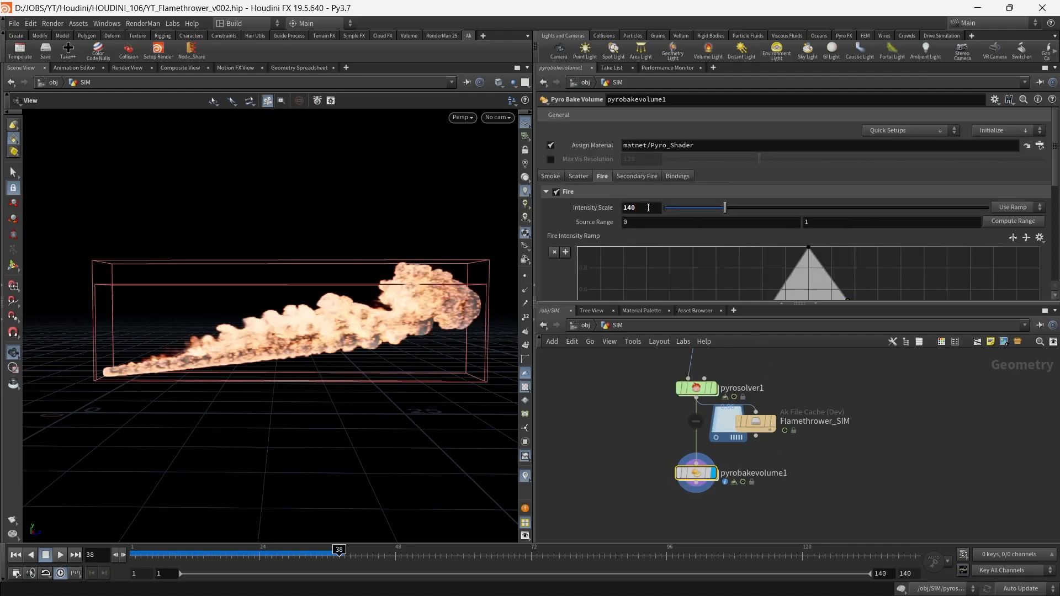
pyautogui.doubleClick(648, 208)
pyautogui.write('100')
pyautogui.press('Return')
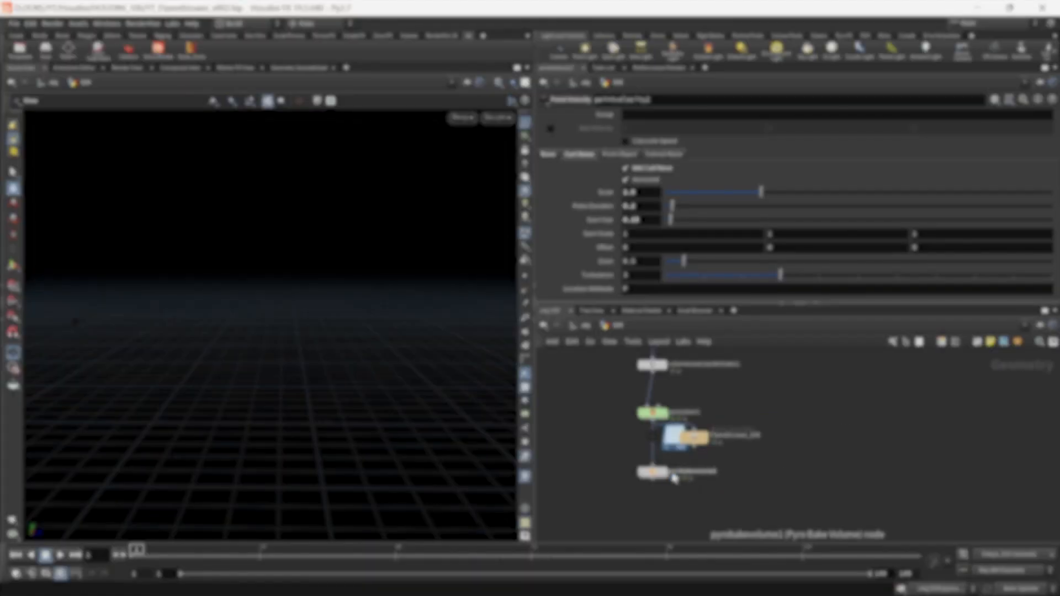
# - Play the live simulation to frame 38 and examine the shape and brightness of the flame
pyautogui.click(60, 554)
pyautogui.moveTo(180, 383); pyautogui.dragTo(414, 310)
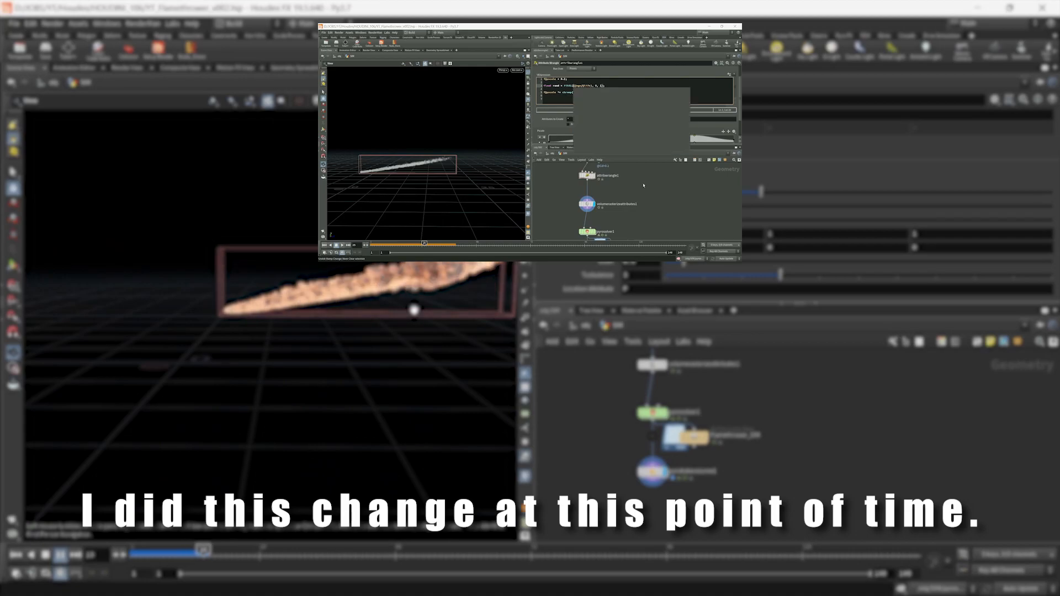
pyautogui.scroll(4, 414, 310)
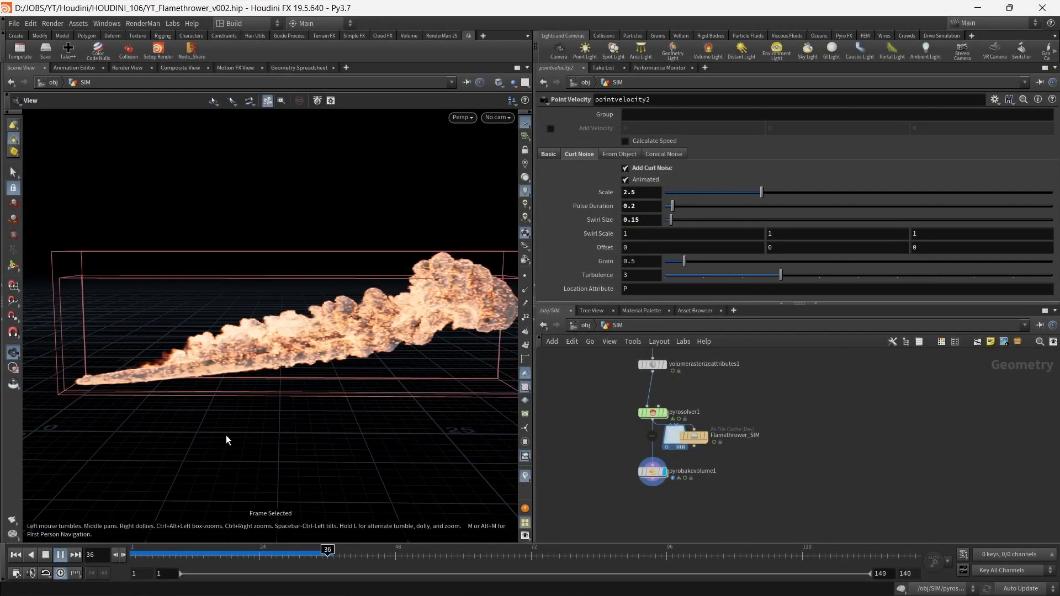
pyautogui.moveTo(329, 329); pyautogui.dragTo(497, 287)
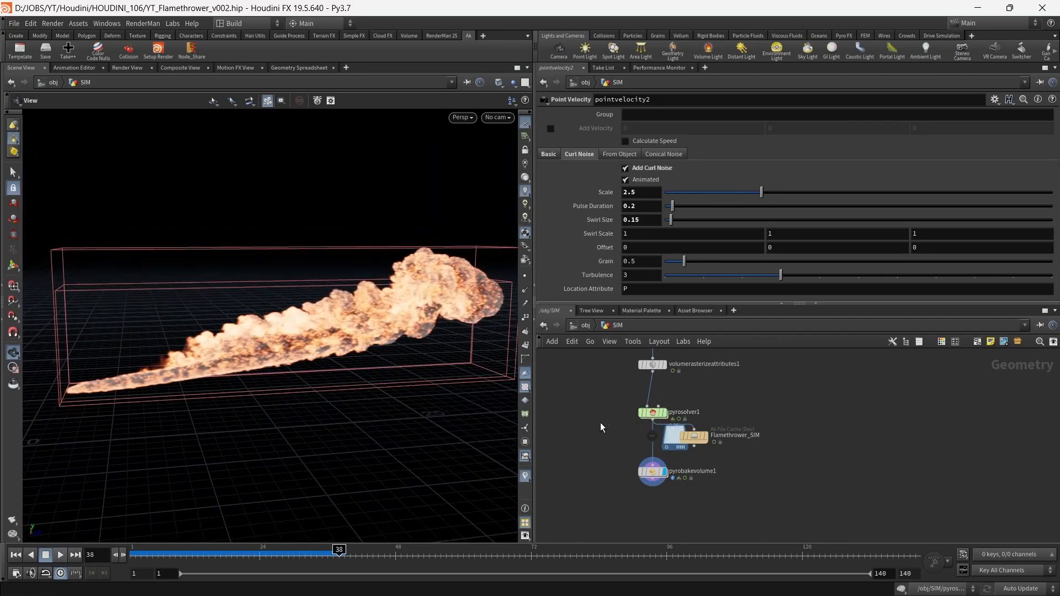
# - Set pyrosolver1's Voxel Size to 0.05
pyautogui.click(653, 413)
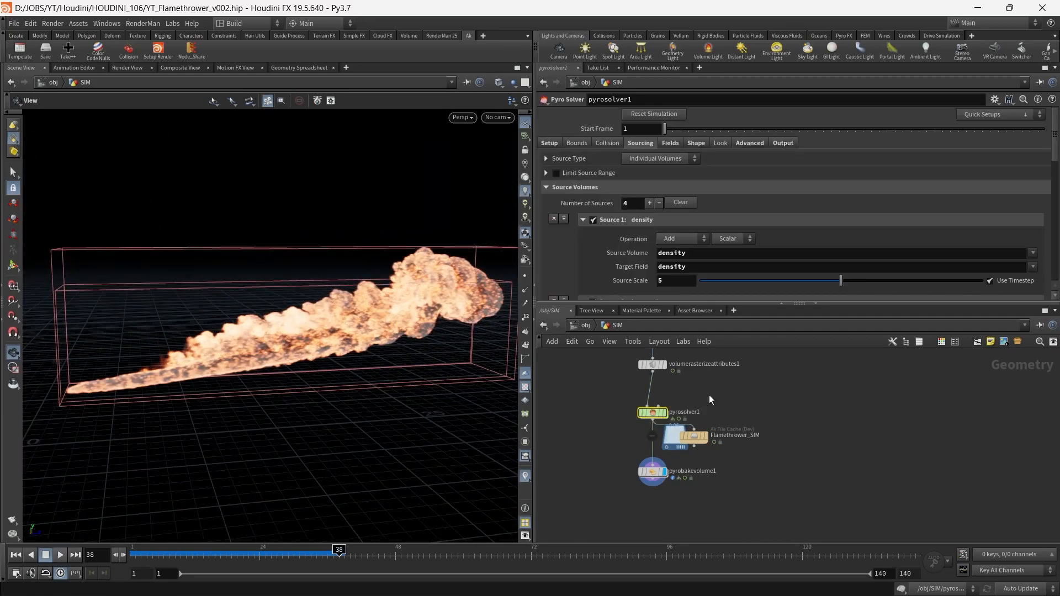
pyautogui.click(557, 144)
pyautogui.moveTo(636, 173); pyautogui.dragTo(650, 181)
pyautogui.write('5')
pyautogui.press('Return')
# - Set pyrosolver1's Disturbance to 1 and review the remaining Disturbance and Turbulence settings
pyautogui.click(689, 142)
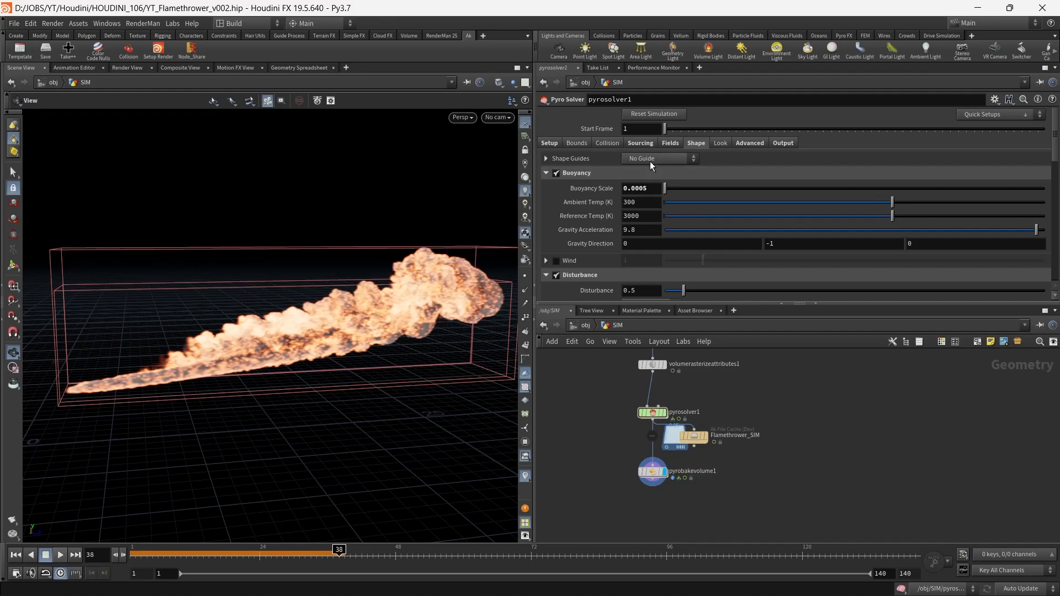
pyautogui.click(671, 144)
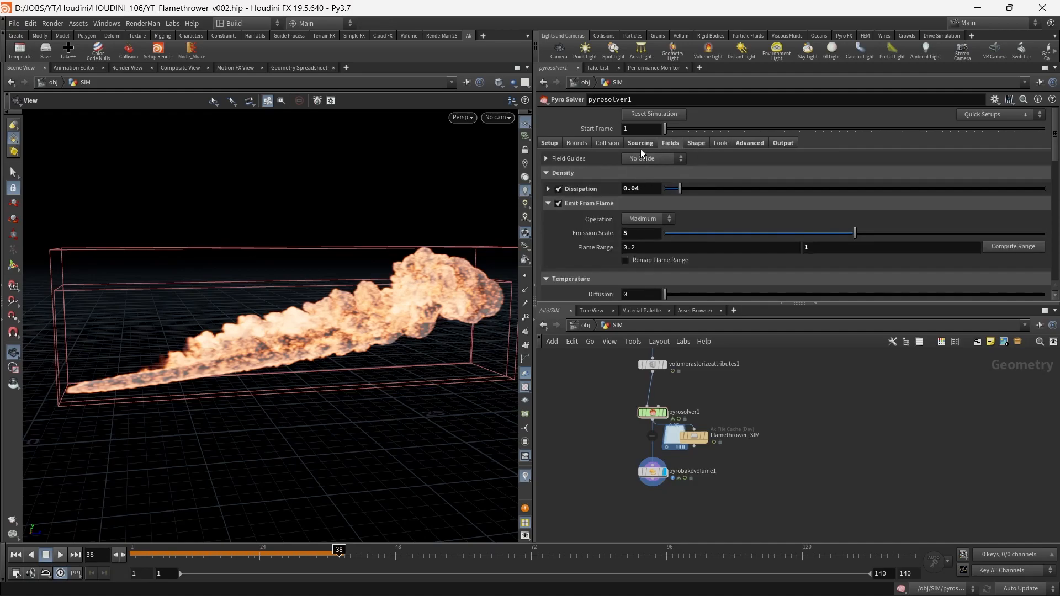
pyautogui.scroll(-3, 717, 202)
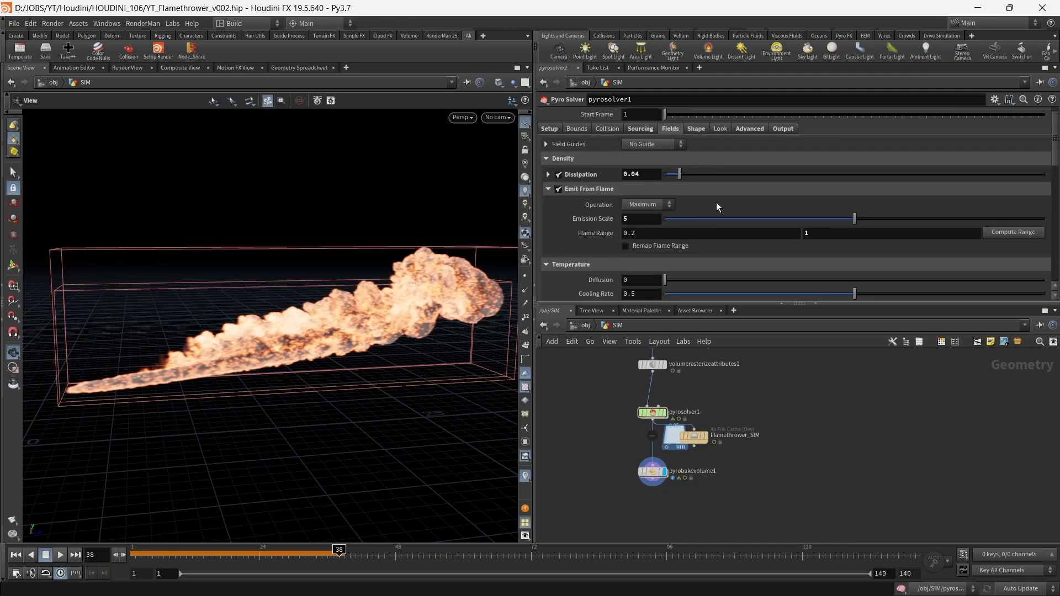
pyautogui.scroll(3, 716, 202)
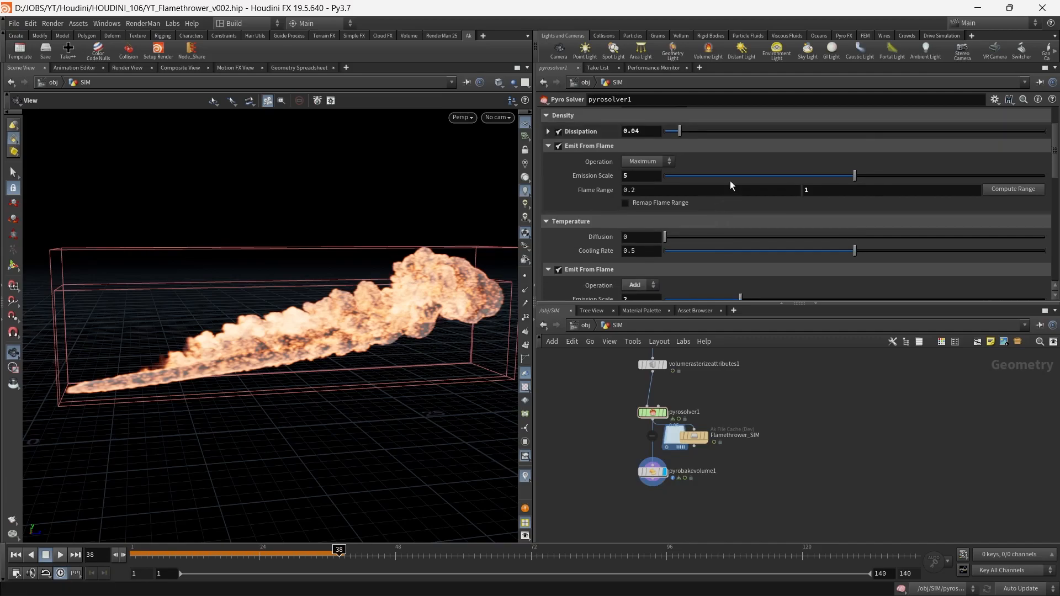
pyautogui.click(694, 129)
pyautogui.scroll(-3, 685, 210)
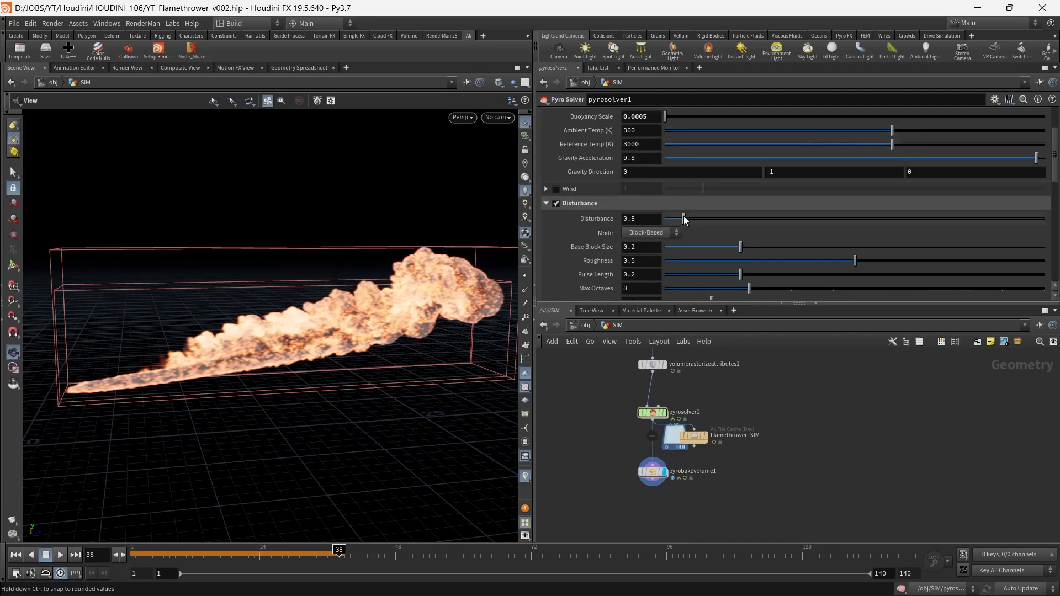
pyautogui.click(646, 191)
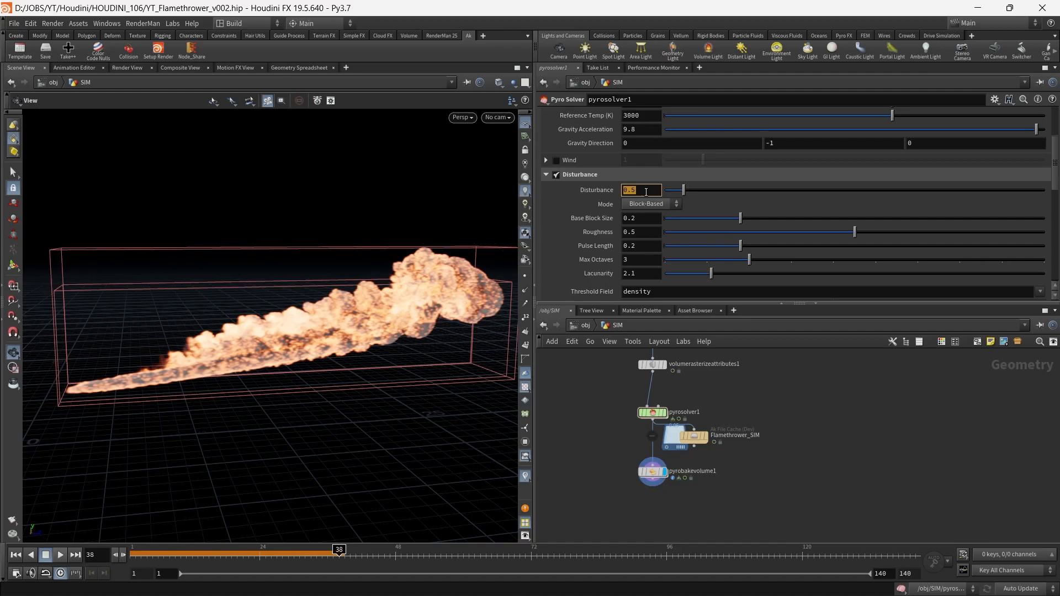
pyautogui.write('1')
pyautogui.press('Return')
pyautogui.scroll(-5, 1057, 176)
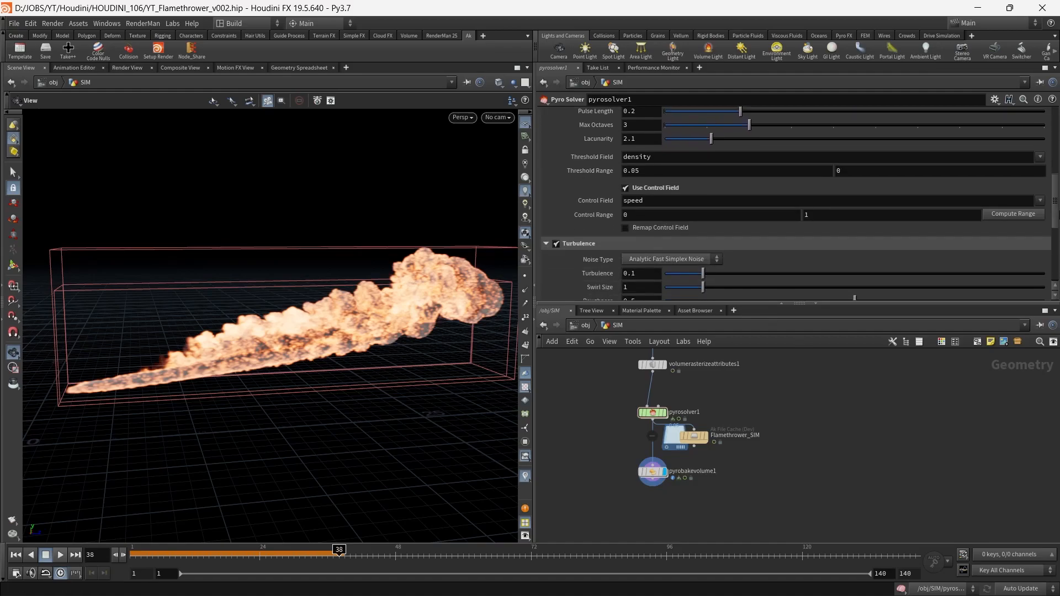
pyautogui.scroll(3, 733, 233)
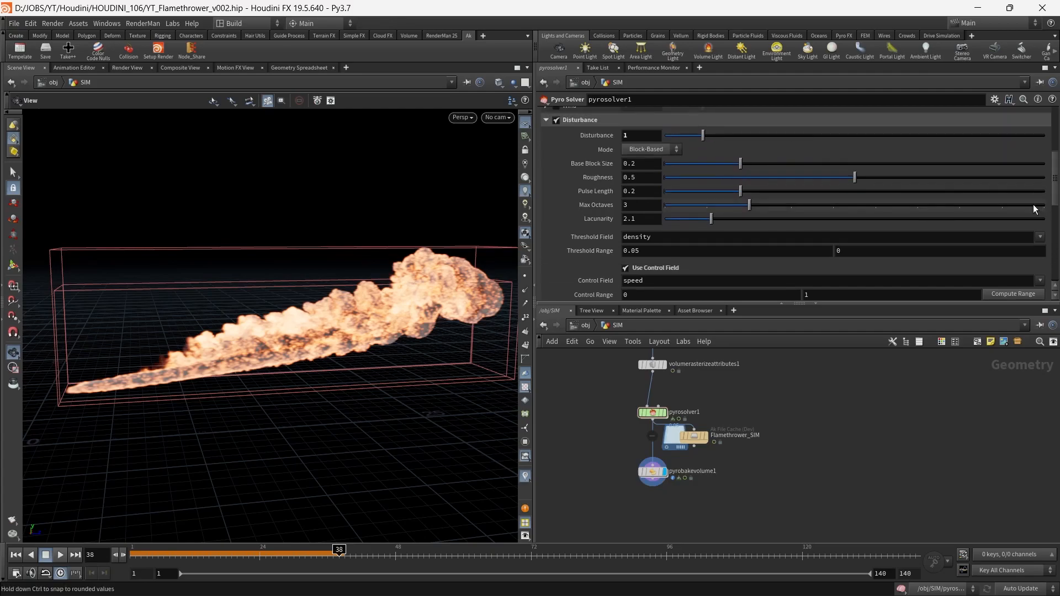
pyautogui.scroll(-4, 829, 262)
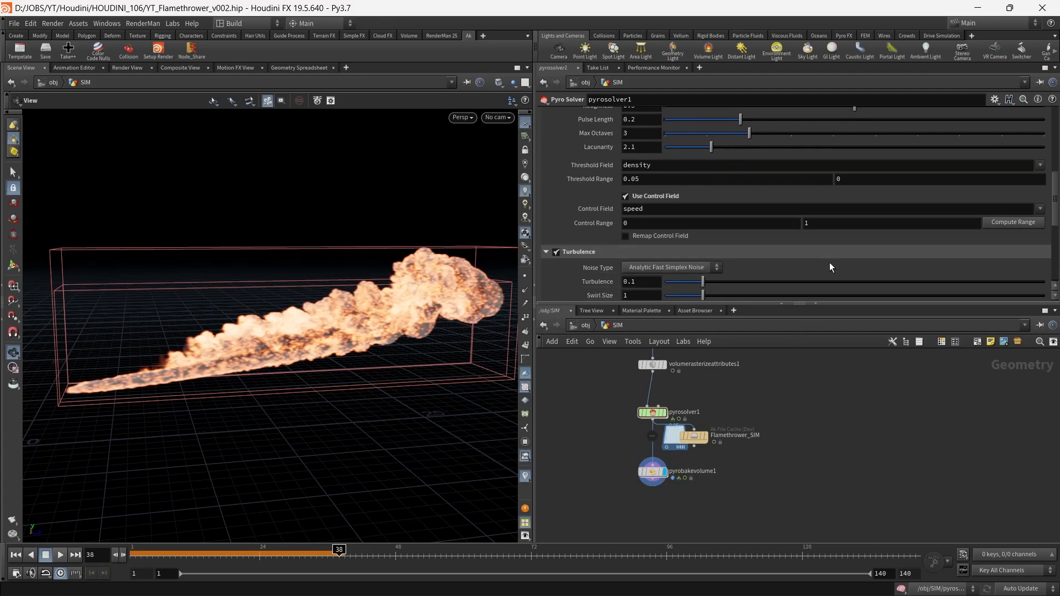
pyautogui.scroll(-3, 814, 231)
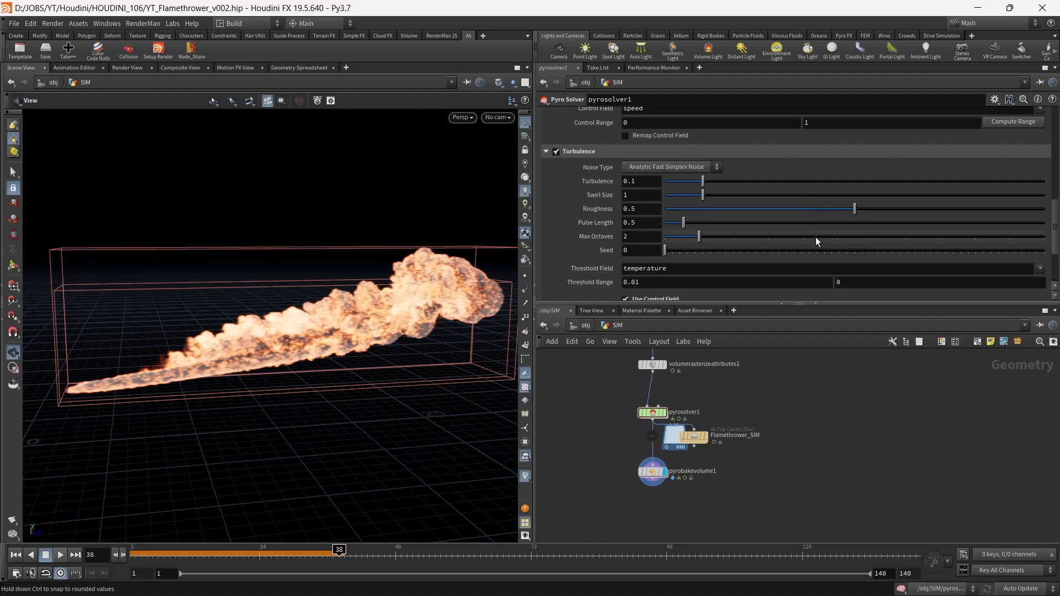
pyautogui.scroll(-1, 890, 278)
# - Insert the Flamethrower_SIM file cache into the connection between pyrosolver1 and pyrobakevolume1
pyautogui.moveTo(804, 417); pyautogui.dragTo(846, 364, button='middle')
pyautogui.moveTo(850, 356); pyautogui.dragTo(863, 362, button='middle')
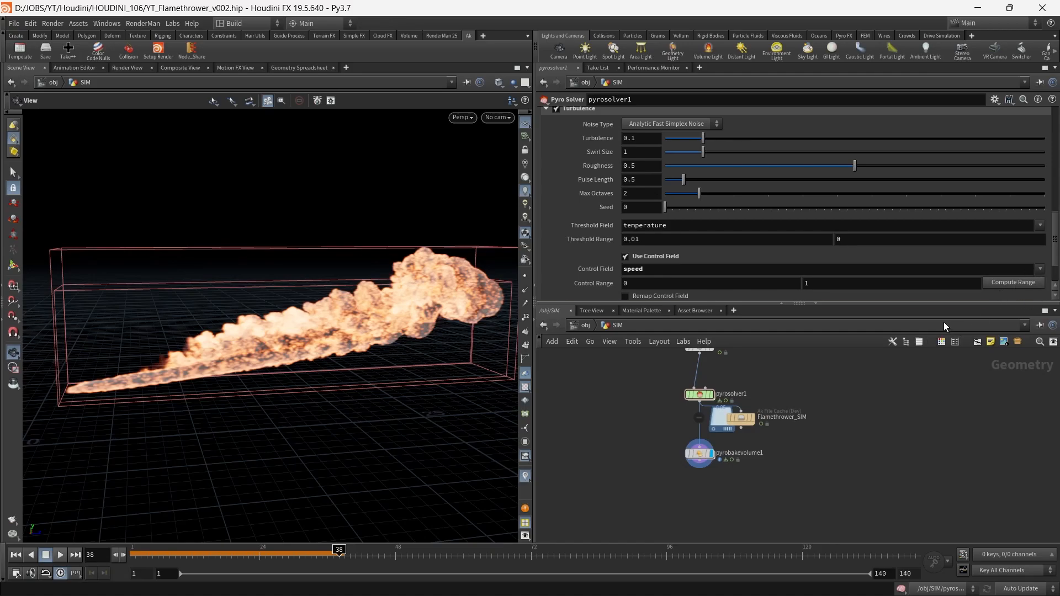
pyautogui.moveTo(835, 409); pyautogui.dragTo(836, 389, button='middle')
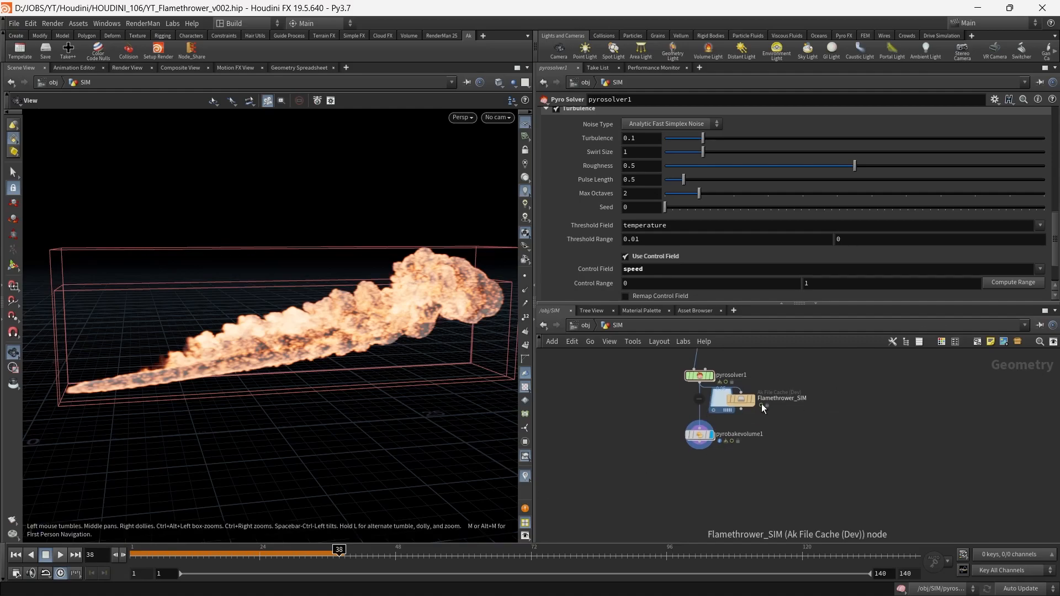
pyautogui.moveTo(737, 402); pyautogui.dragTo(698, 413)
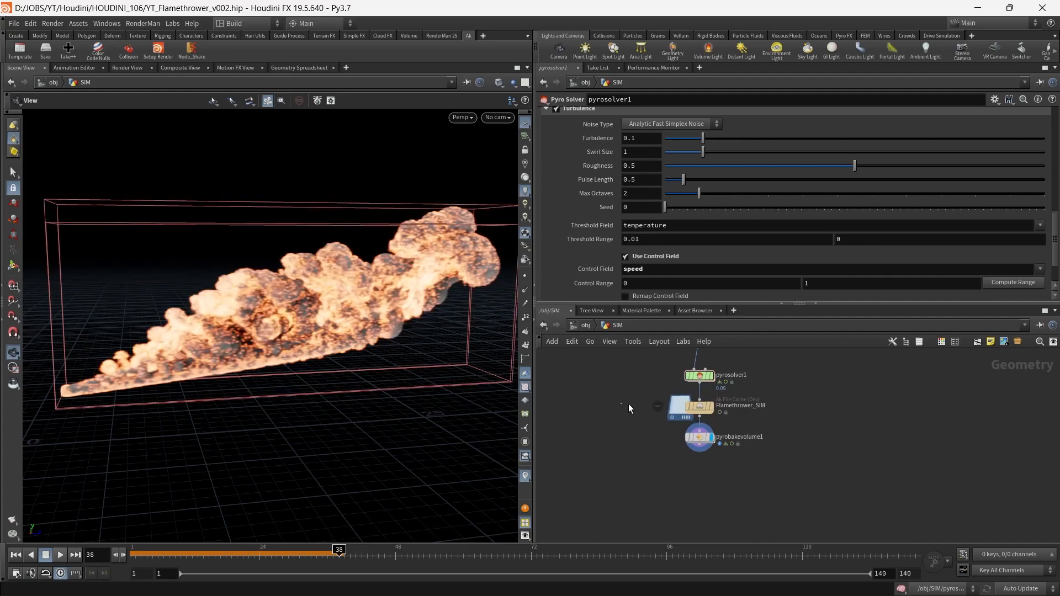
# - Disable the Cache Memory setting in pyrosolver1's simulation setup
pyautogui.click(700, 376)
pyautogui.scroll(5, 552, 147)
pyautogui.click(547, 143)
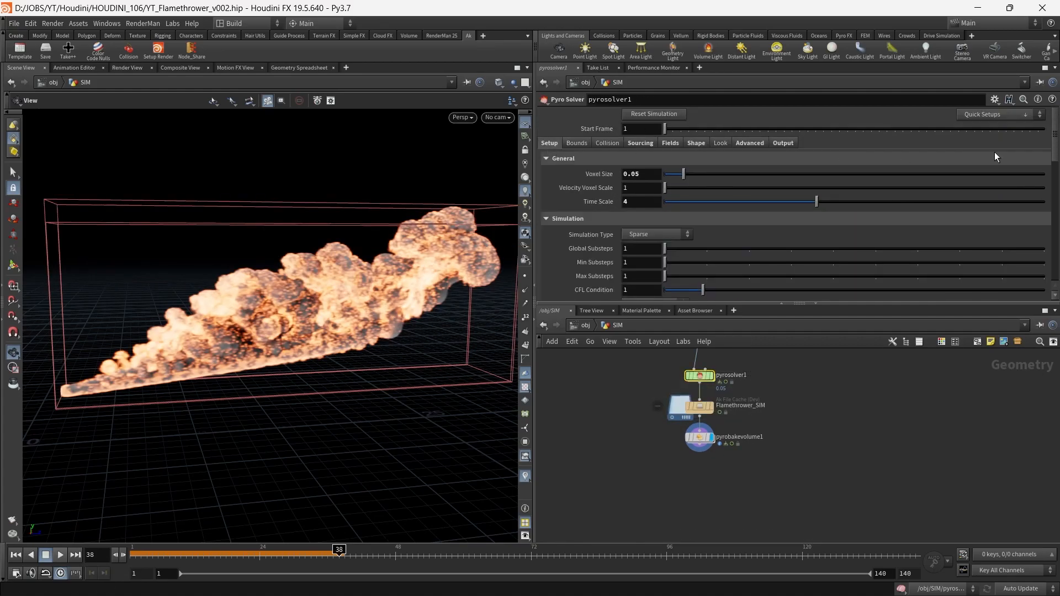
pyautogui.scroll(-8, 654, 166)
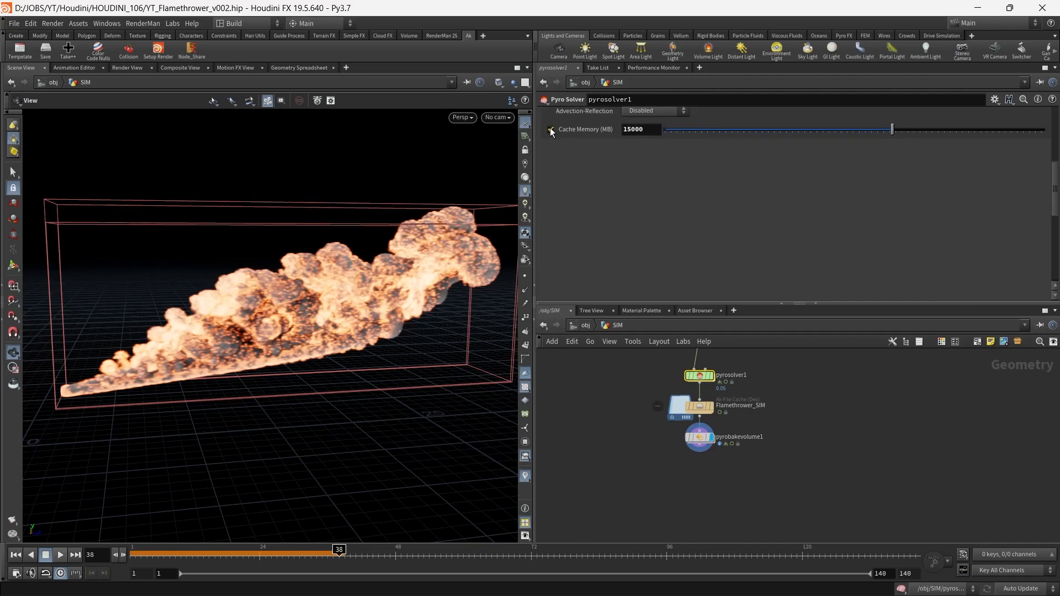
pyautogui.click(551, 130)
# - Save the scene file and check the memory use in the Cache Manager
pyautogui.moveTo(809, 363); pyautogui.dragTo(814, 396, button='middle')
pyautogui.hotkey('ctrl', 's')
pyautogui.click(818, 430)
pyautogui.hotkey('alt', 'shift', 'm')
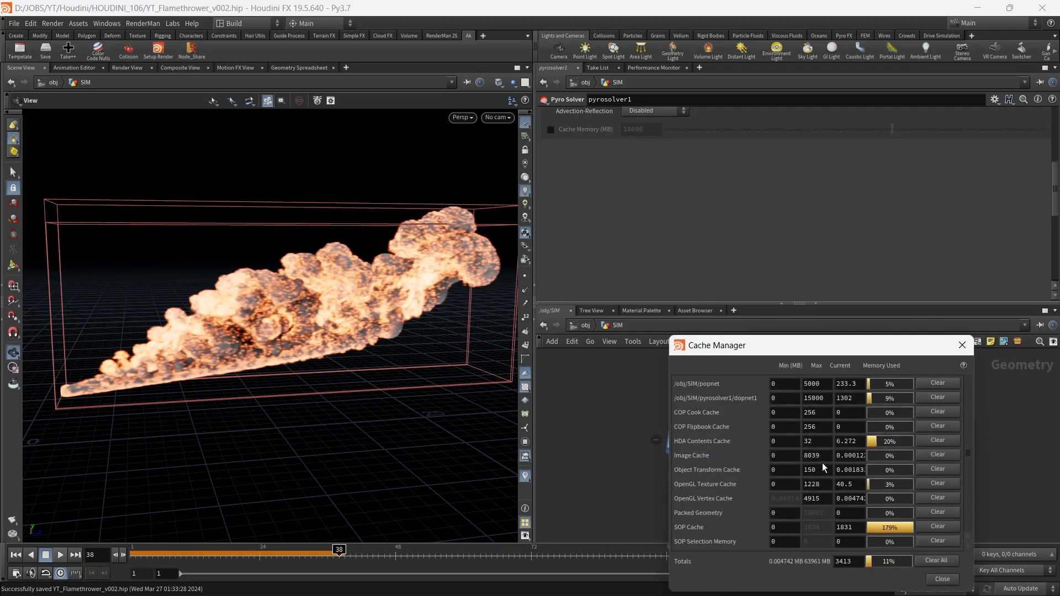
pyautogui.click(936, 578)
# - Save Flamethrower_SIM to disk as version 3 over the frame range 1 to 140 and view the cached result at frame 5
pyautogui.click(696, 440)
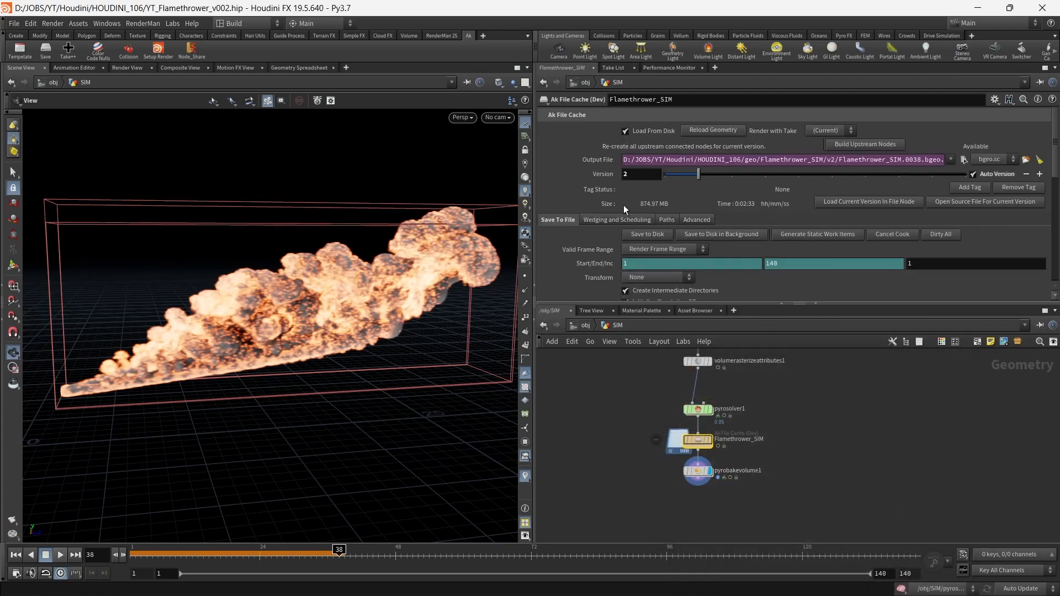
pyautogui.click(650, 234)
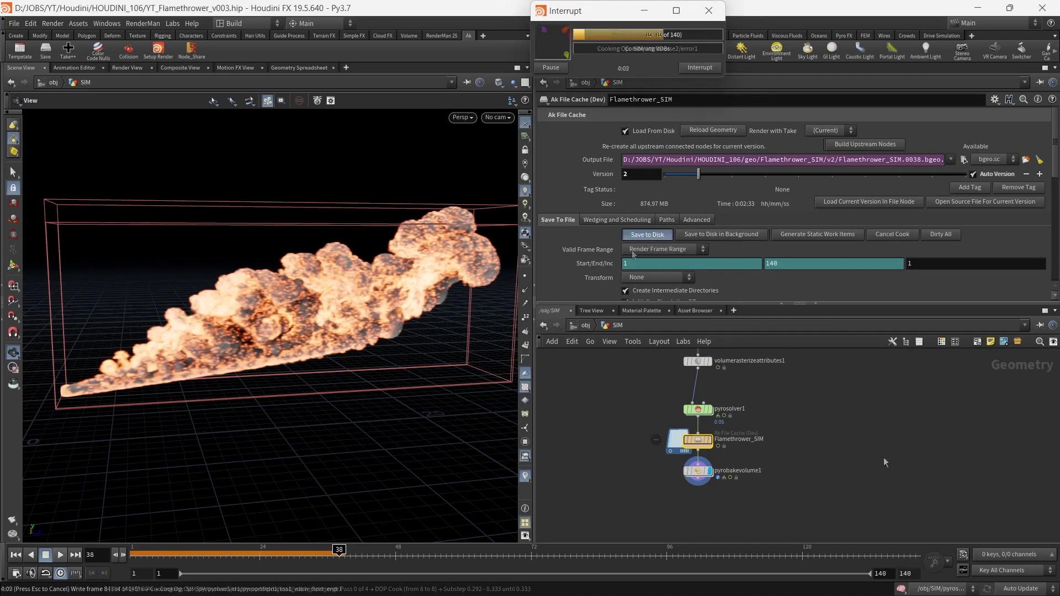
pyautogui.click(562, 69)
pyautogui.click(700, 67)
pyautogui.click(743, 248)
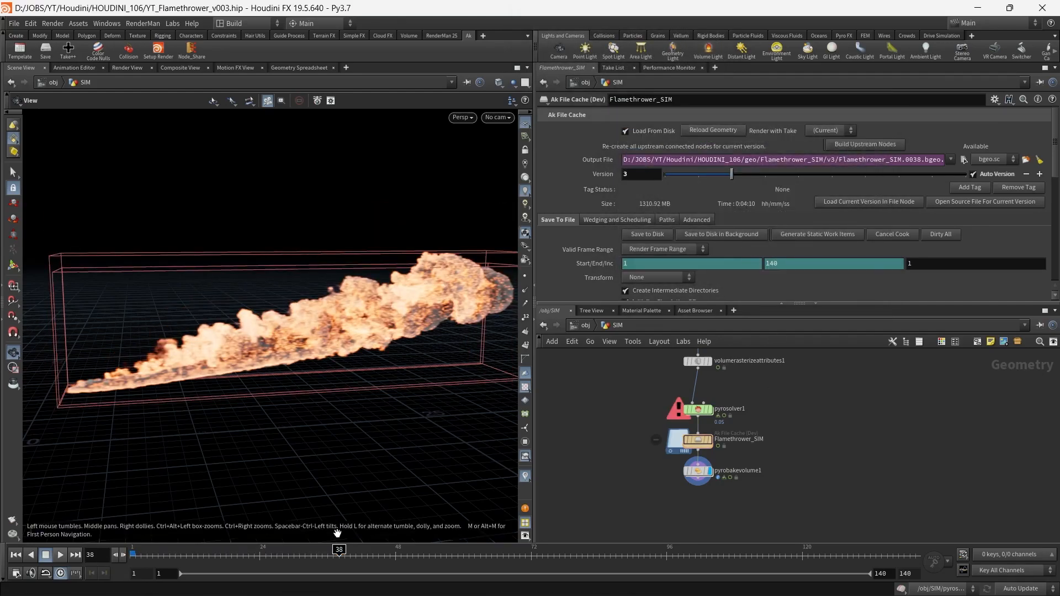
pyautogui.click(154, 552)
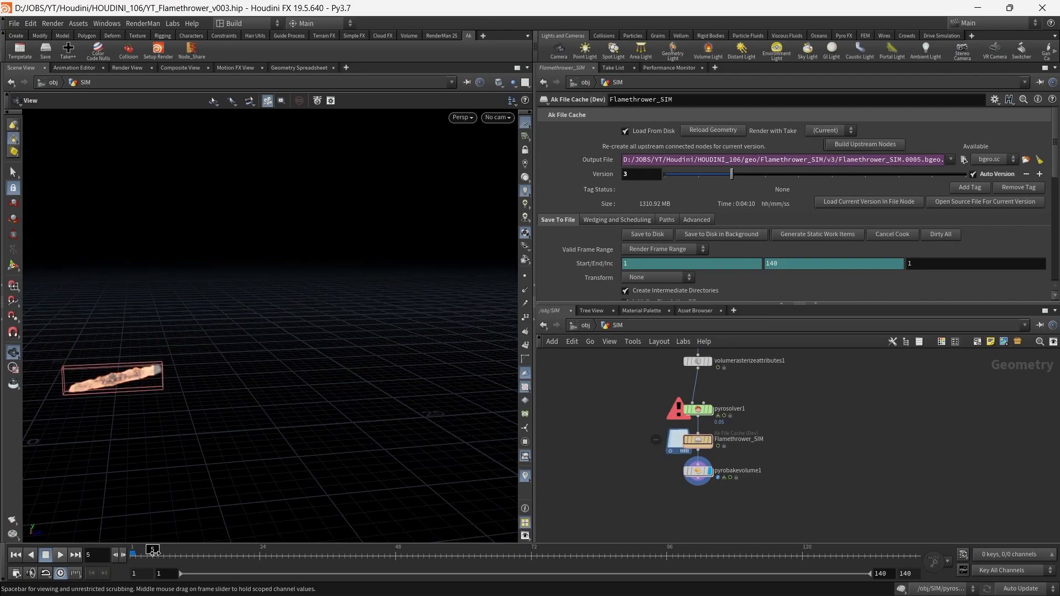
# - Play back the cached version 3 simulation and examine the flame's motion from several angles
pyautogui.click(60, 555)
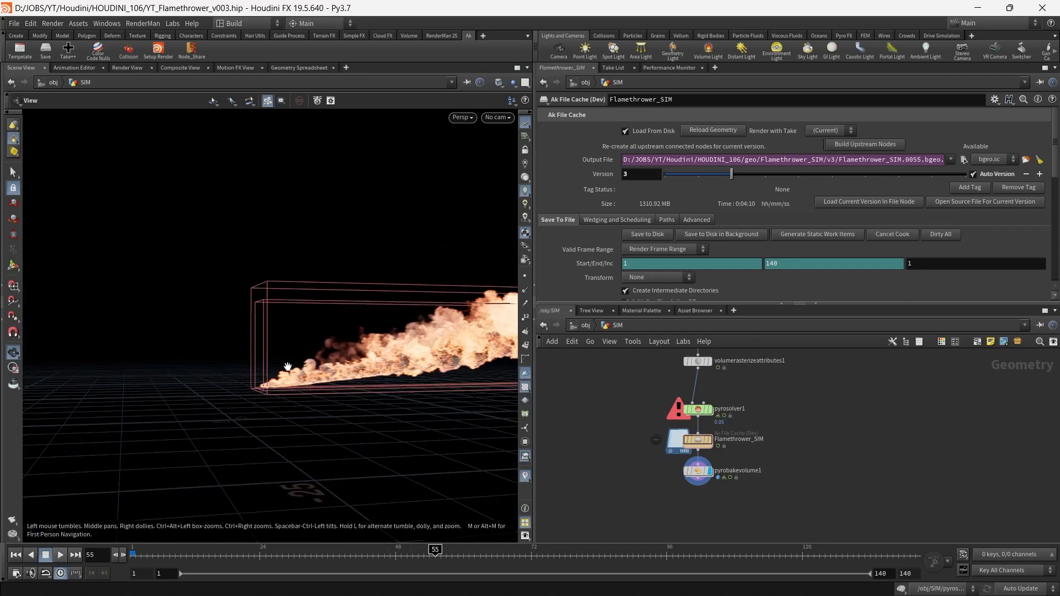
pyautogui.moveTo(304, 395); pyautogui.dragTo(324, 381)
pyautogui.moveTo(324, 381); pyautogui.dragTo(222, 397, button='middle')
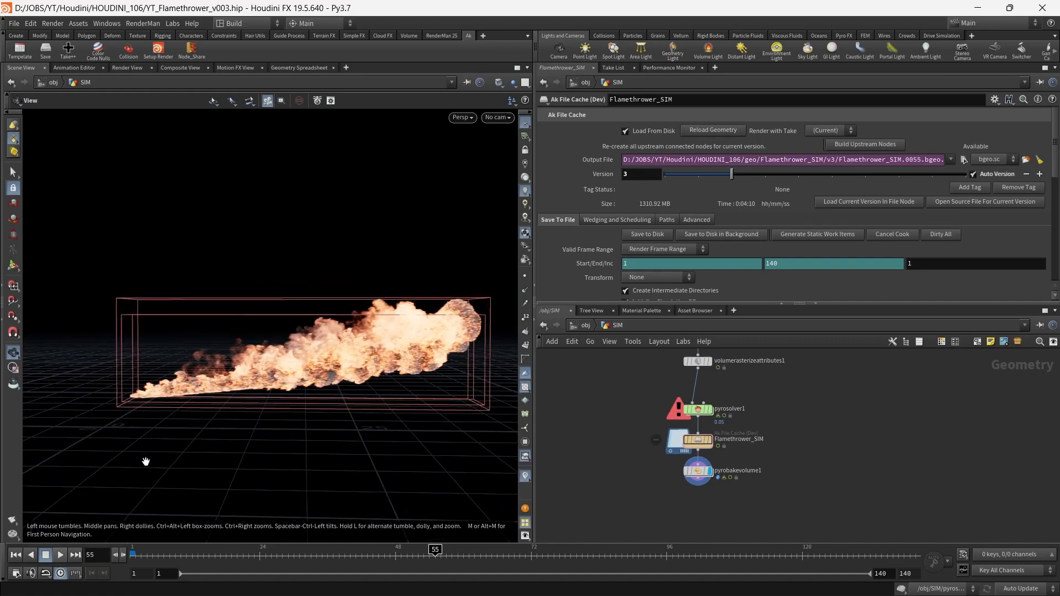
pyautogui.click(60, 555)
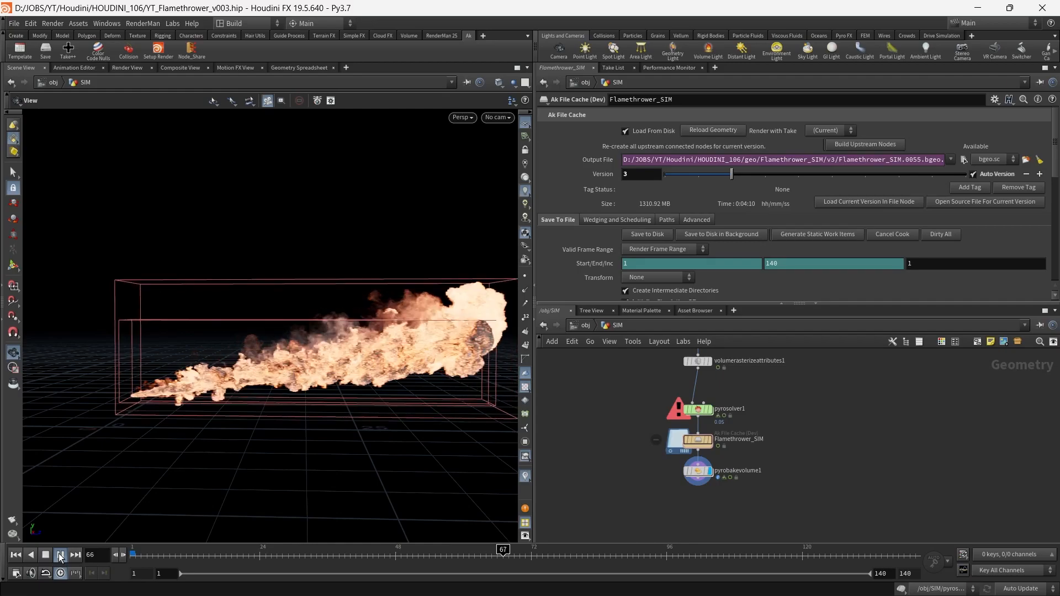
pyautogui.click(61, 555)
pyautogui.moveTo(309, 365); pyautogui.dragTo(260, 369)
pyautogui.click(142, 554)
pyautogui.click(61, 554)
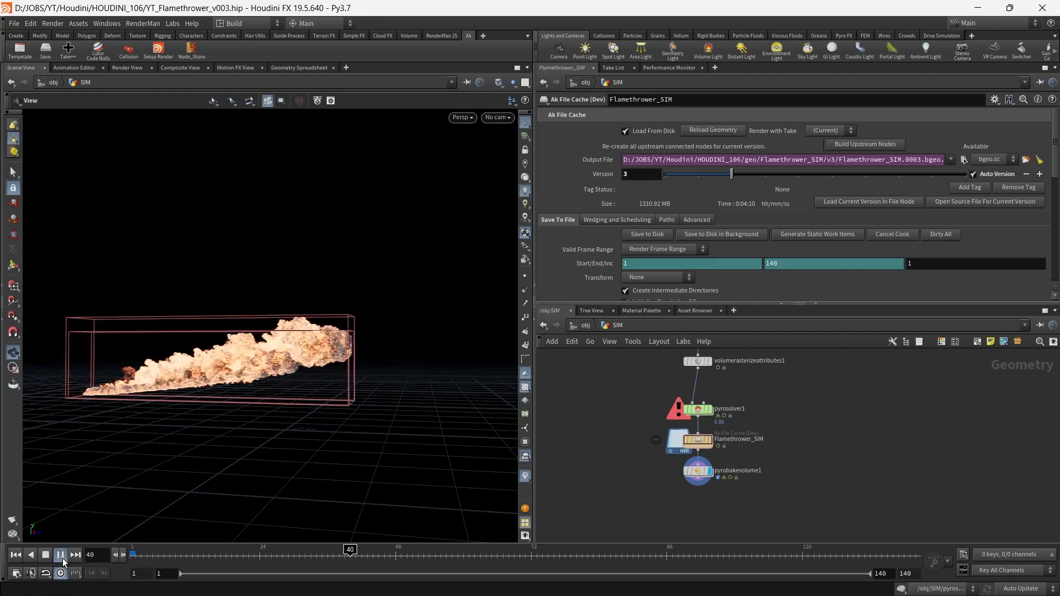
pyautogui.moveTo(309, 412); pyautogui.dragTo(391, 410)
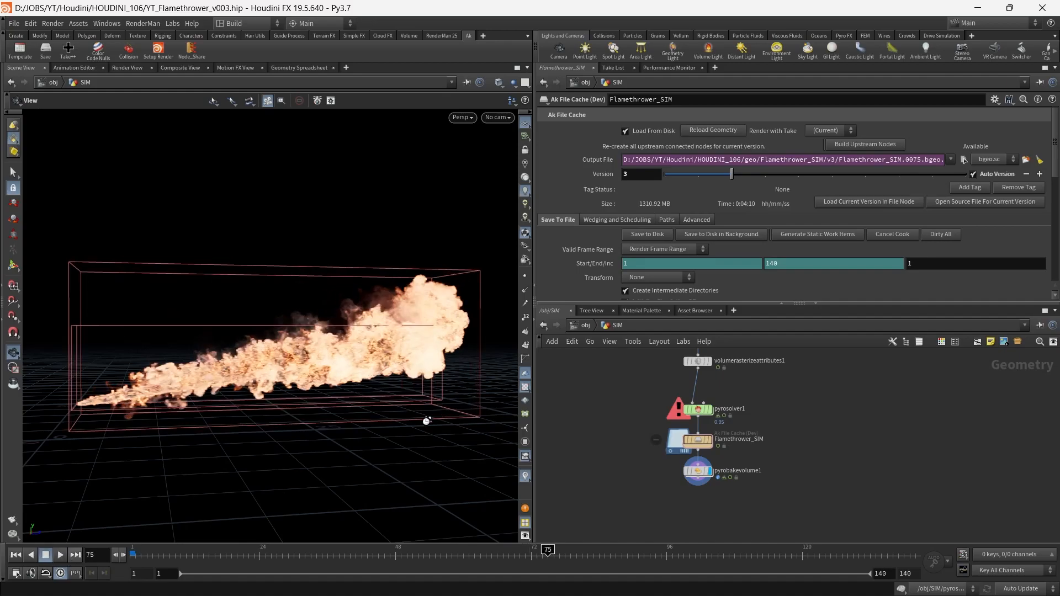
# - Scrub the timeline to compare flame shapes and stop at frame 57
pyautogui.click(508, 557)
pyautogui.click(435, 557)
pyautogui.click(497, 557)
pyautogui.moveTo(357, 403); pyautogui.dragTo(381, 414)
pyautogui.click(447, 557)
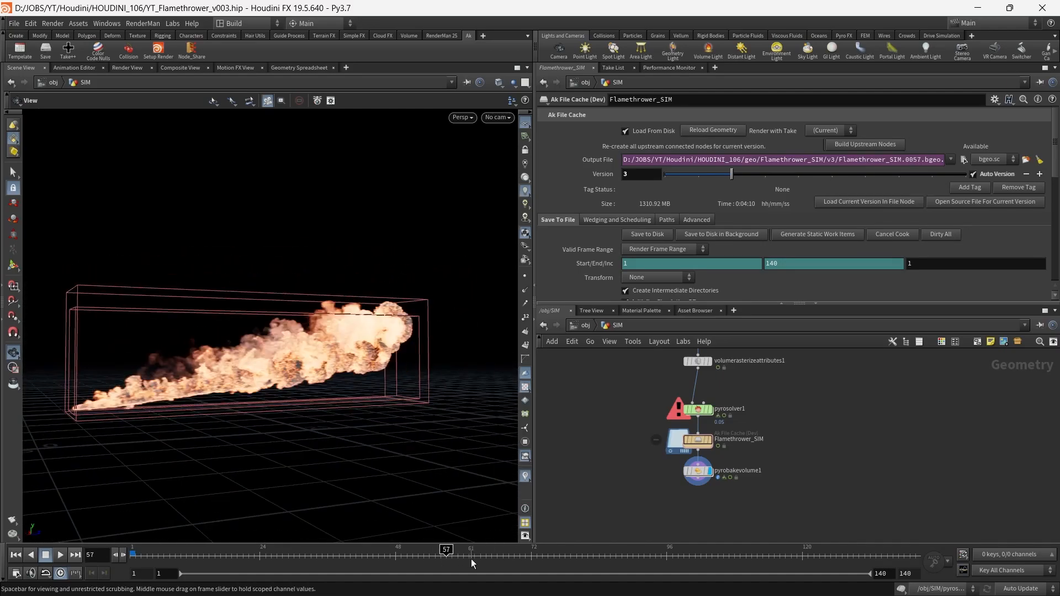
pyautogui.moveTo(433, 480); pyautogui.dragTo(567, 517)
# - Add a Null named OUT_Flamethrower below pyrobakevolume1 and select it
pyautogui.scroll(3, 712, 489)
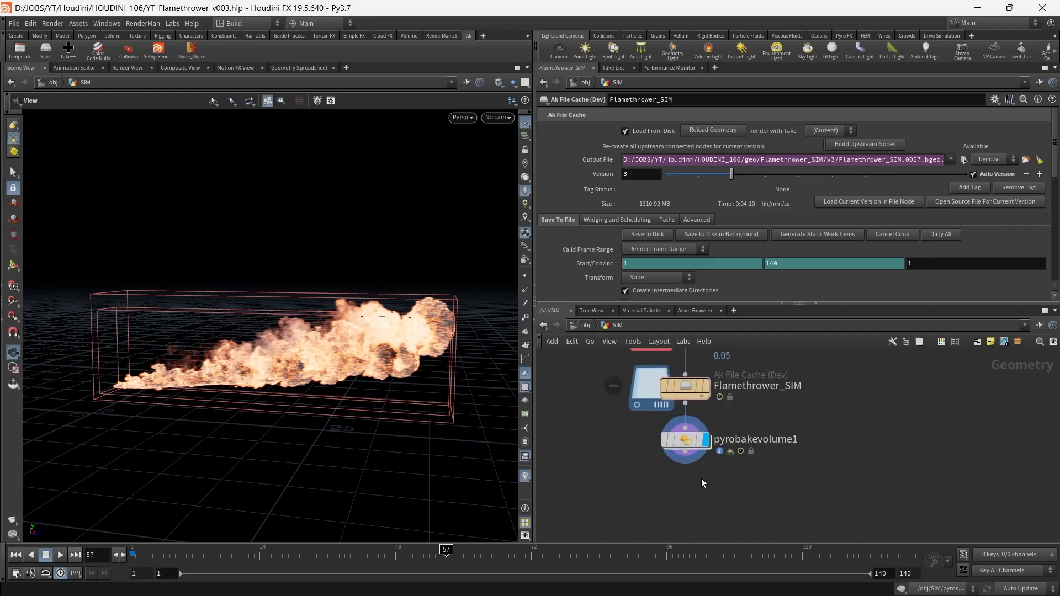
pyautogui.press('Tab')
pyautogui.write('null')
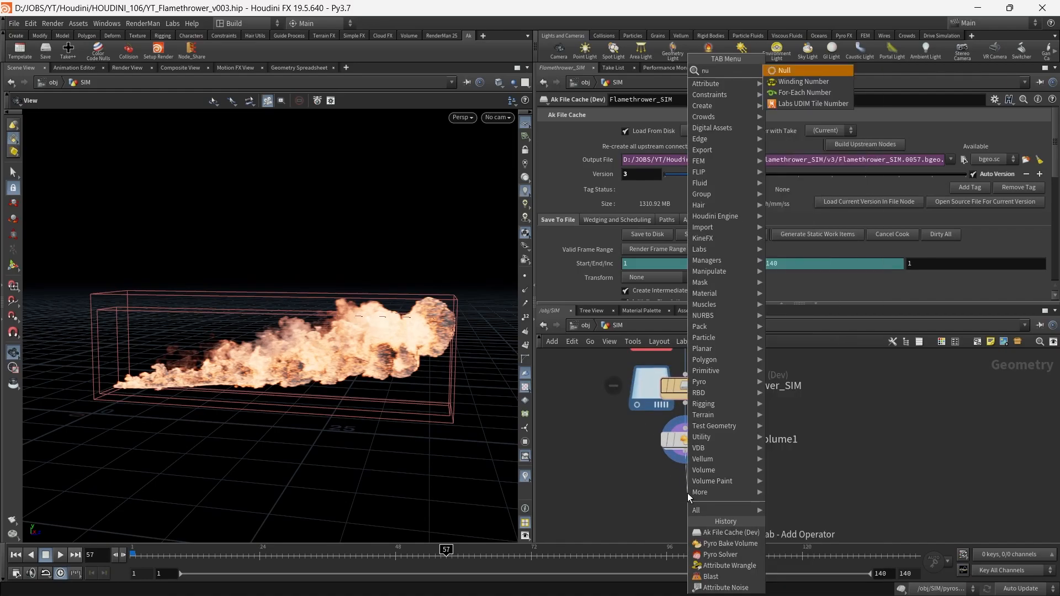
pyautogui.press('Return')
pyautogui.doubleClick(719, 492)
pyautogui.write('OUT_Flamethrower')
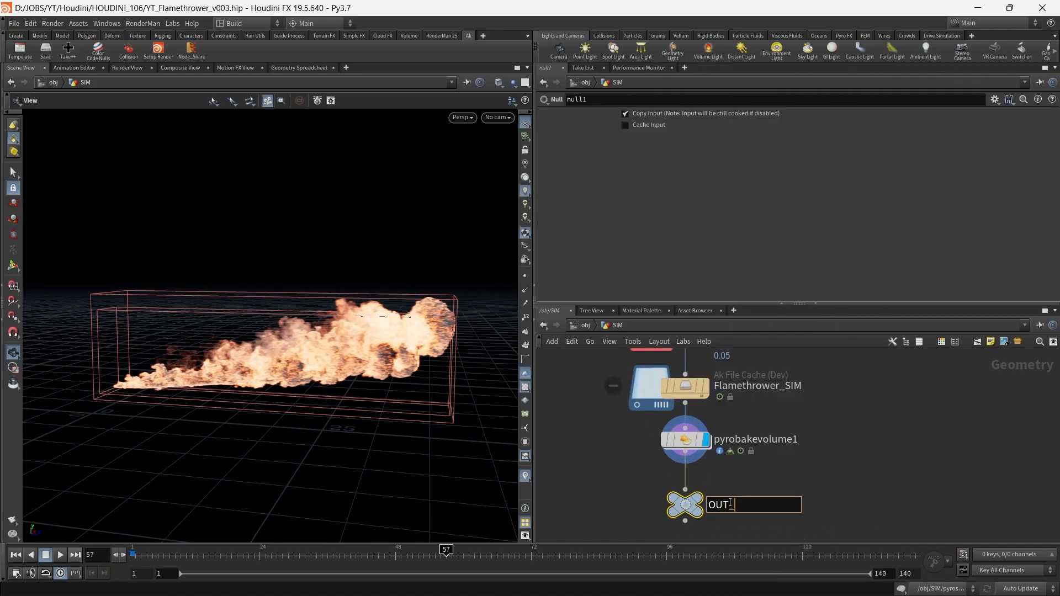
pyautogui.press('Return')
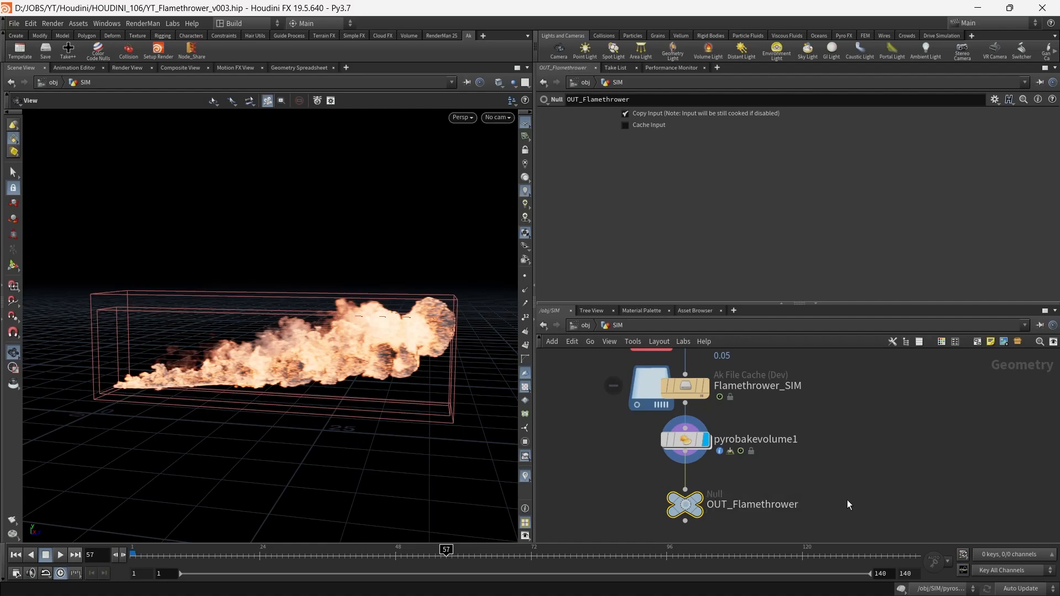
pyautogui.moveTo(825, 492); pyautogui.dragTo(834, 463, button='middle')
pyautogui.moveTo(638, 464); pyautogui.dragTo(726, 496)
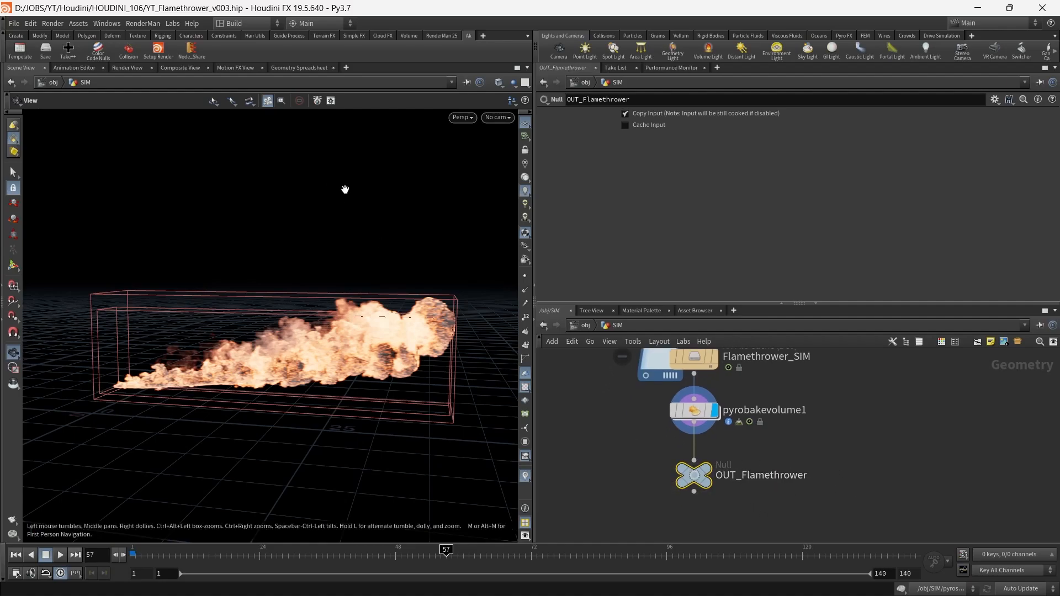
# - Run the Setup Render tool on OUT_Flamethrower and locate the RENDER_OUT_Flamethrower object in the obj network
pyautogui.click(159, 54)
pyautogui.click(171, 84)
pyautogui.click(585, 325)
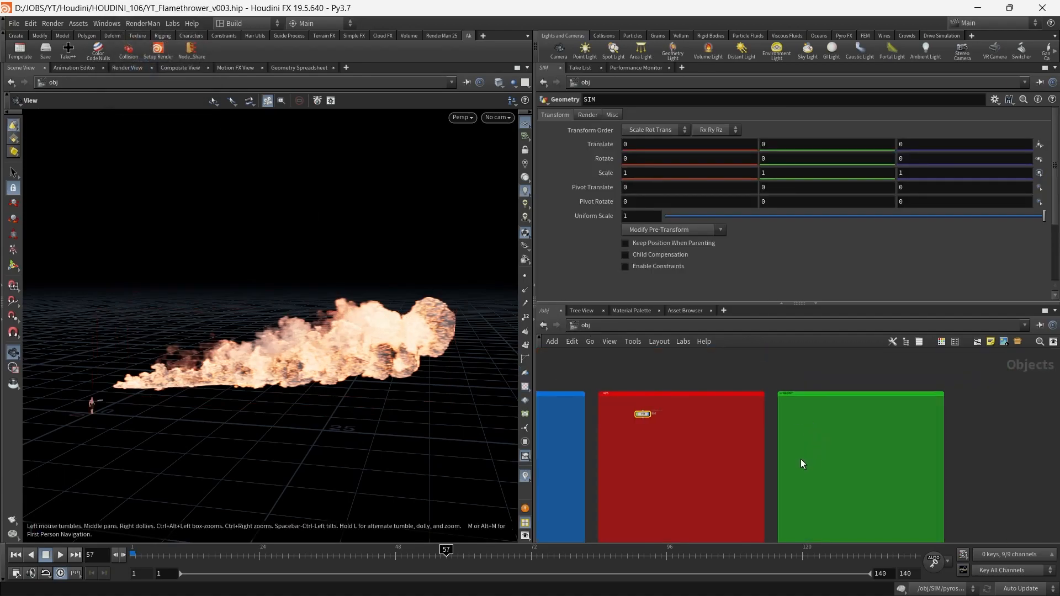
pyautogui.scroll(-5, 798, 458)
pyautogui.scroll(5, 837, 416)
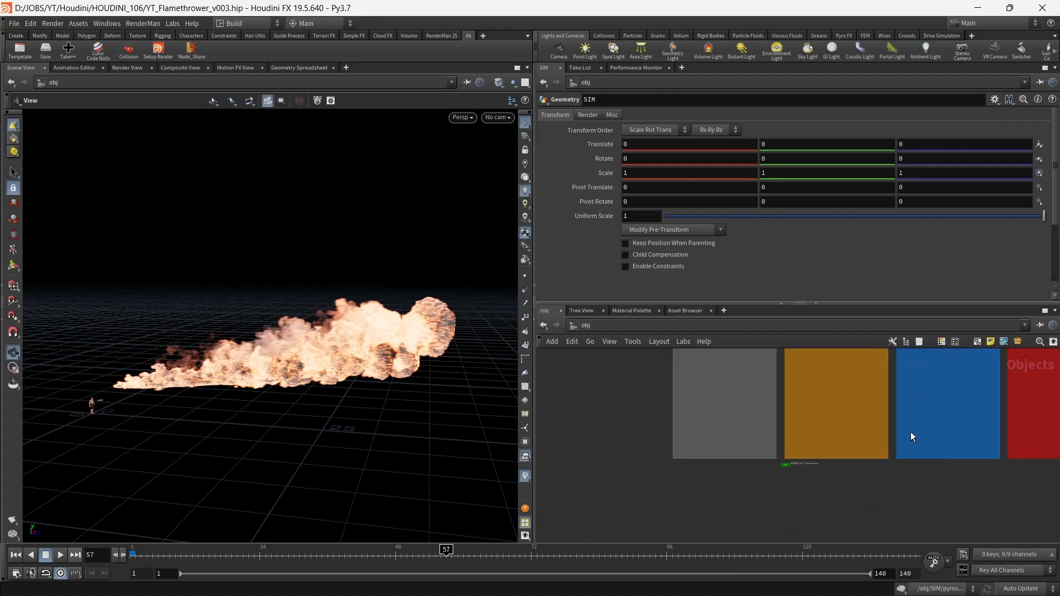
pyautogui.scroll(3, 858, 458)
pyautogui.scroll(4, 734, 489)
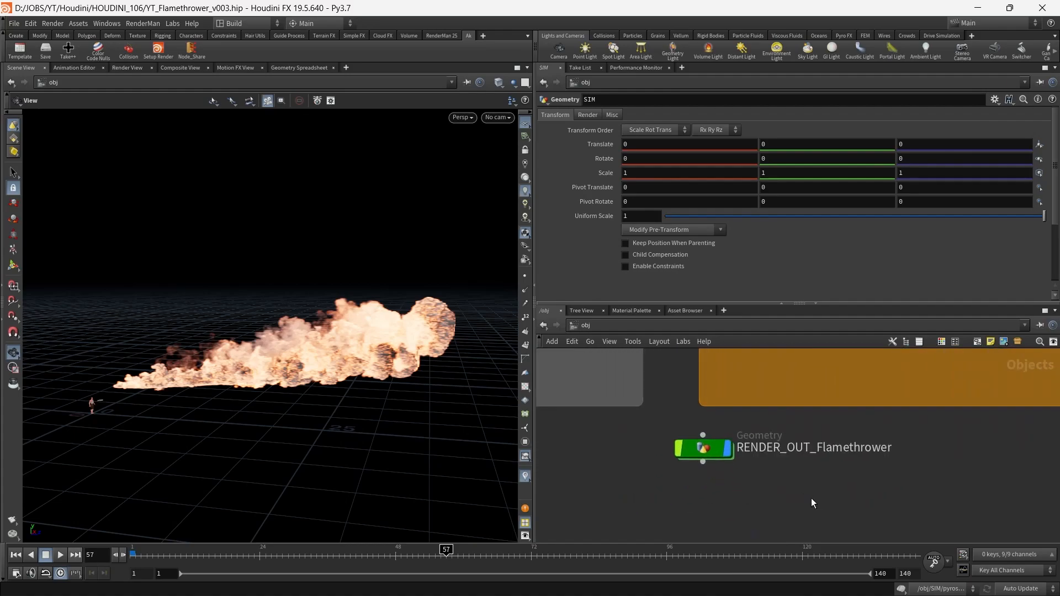
# - Move the RENDER_OUT_Flamethrower object into the green Render network box
pyautogui.moveTo(698, 449); pyautogui.dragTo(763, 459)
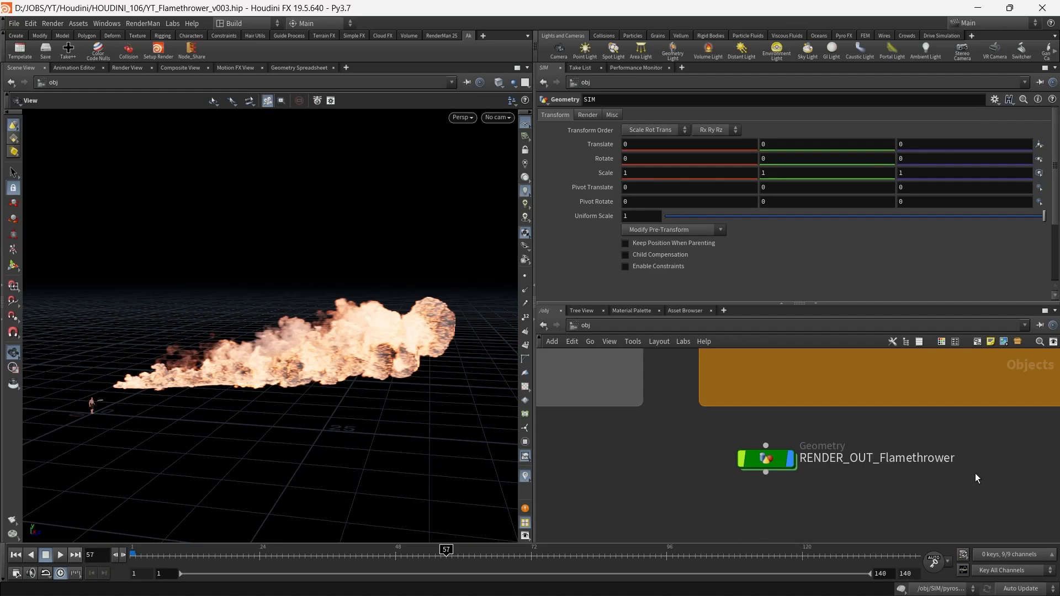
pyautogui.scroll(-5, 975, 472)
pyautogui.moveTo(908, 489); pyautogui.dragTo(864, 493, button='right')
pyautogui.moveTo(956, 490); pyautogui.dragTo(739, 514, button='middle')
pyautogui.moveTo(850, 495); pyautogui.dragTo(781, 506, button='middle')
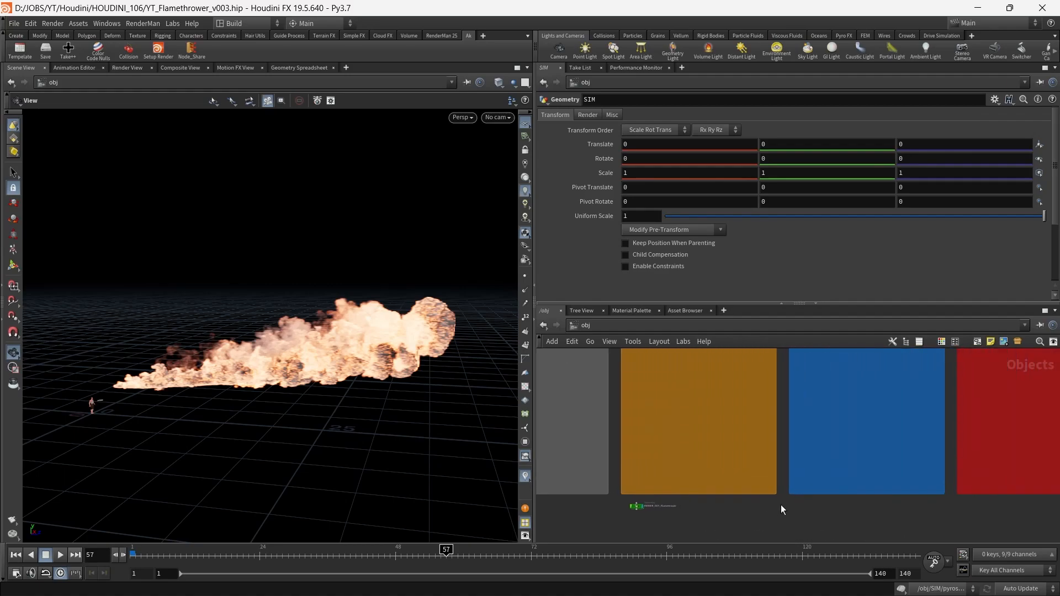
pyautogui.scroll(-3, 821, 497)
pyautogui.moveTo(728, 502); pyautogui.dragTo(982, 409)
pyautogui.scroll(5, 923, 427)
pyautogui.moveTo(923, 426); pyautogui.dragTo(765, 507, button='middle')
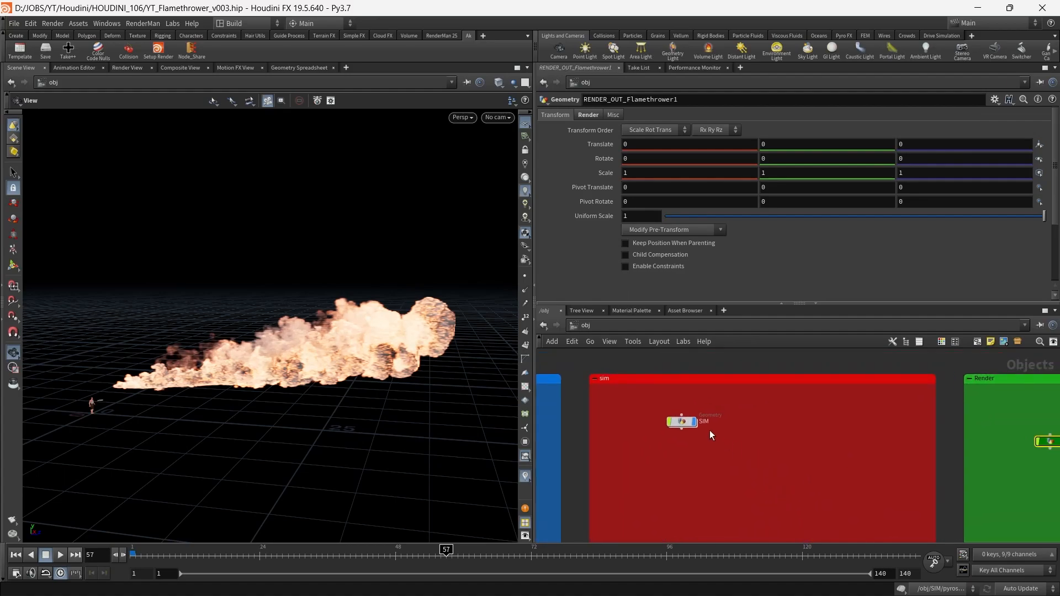
# - Turn off the display of the SIM object and reposition the flamethrower render object inside the Render box
pyautogui.click(696, 422)
pyautogui.moveTo(835, 454); pyautogui.dragTo(621, 467, button='middle')
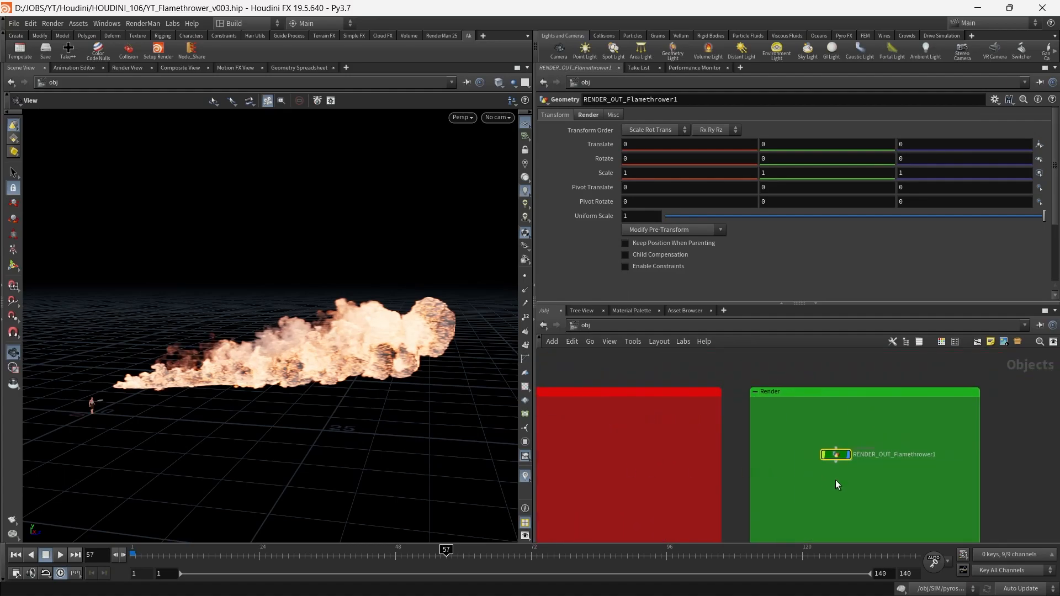
pyautogui.moveTo(830, 479); pyautogui.dragTo(821, 469, button='middle')
pyautogui.moveTo(830, 445); pyautogui.dragTo(809, 434)
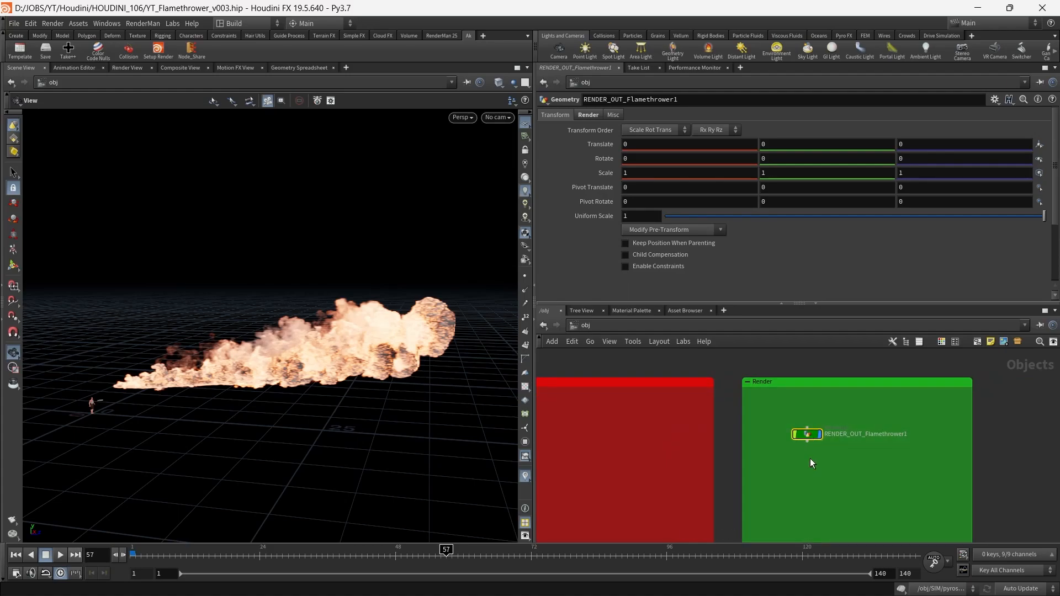
# - Switch to the out network and move the RENDER_OUT_Flamethrower Mantra node into the green network box
pyautogui.click(622, 329)
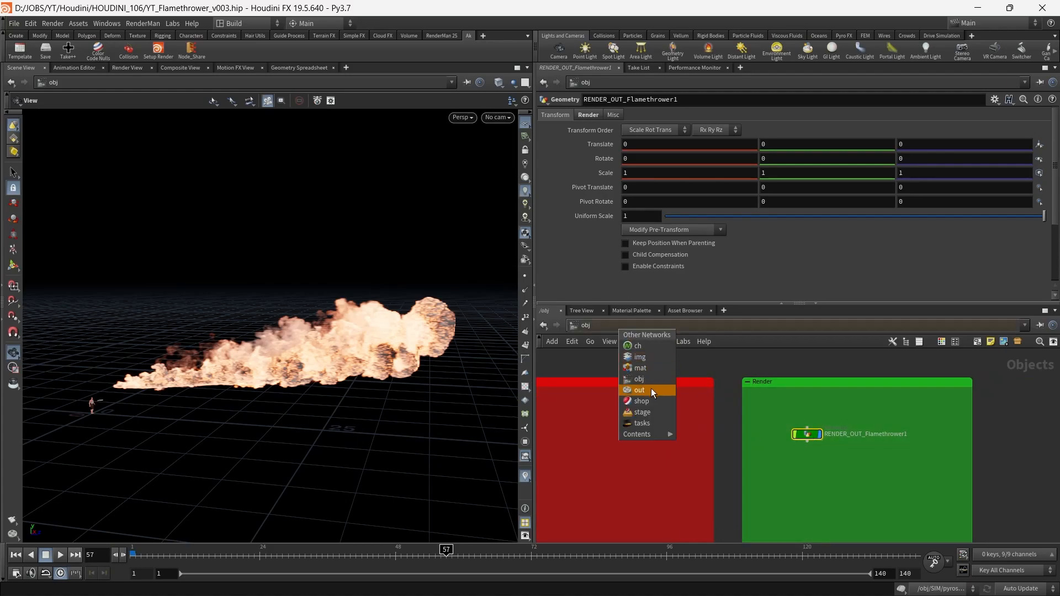
pyautogui.click(651, 387)
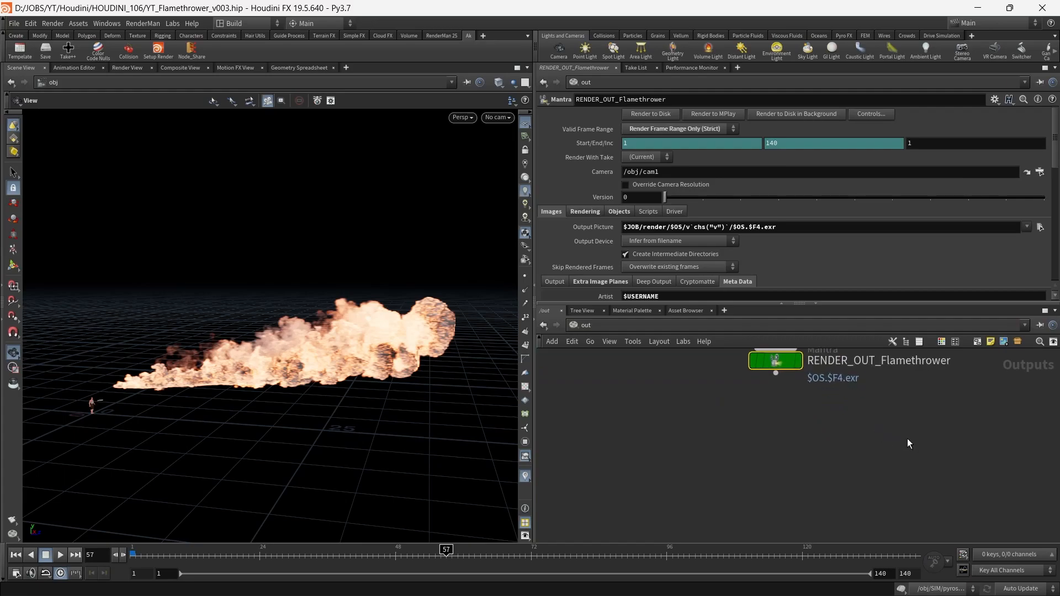
pyautogui.scroll(-5, 855, 439)
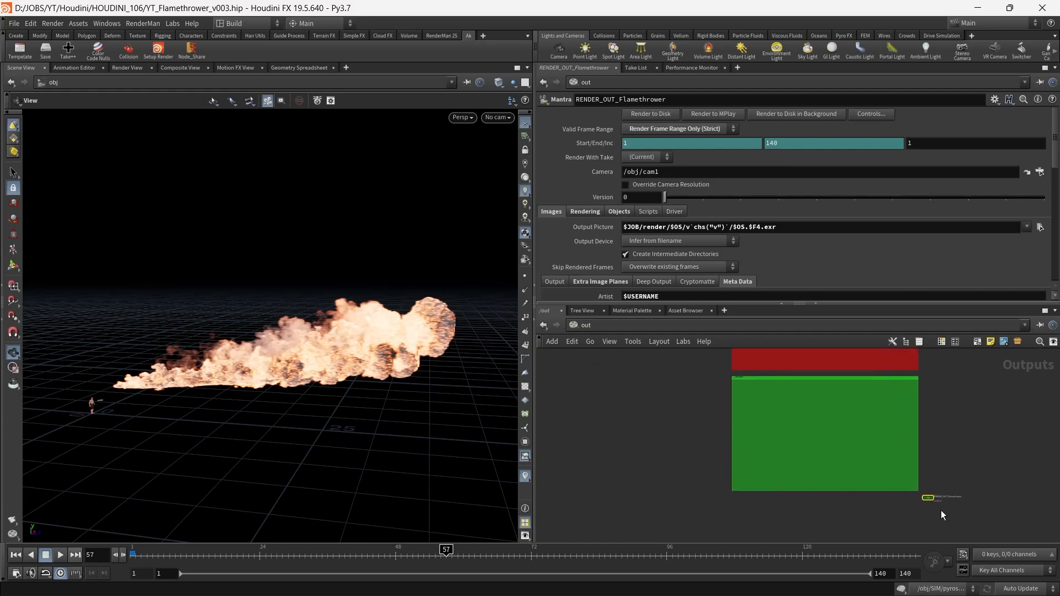
pyautogui.moveTo(928, 499); pyautogui.dragTo(758, 416)
pyautogui.press('f')
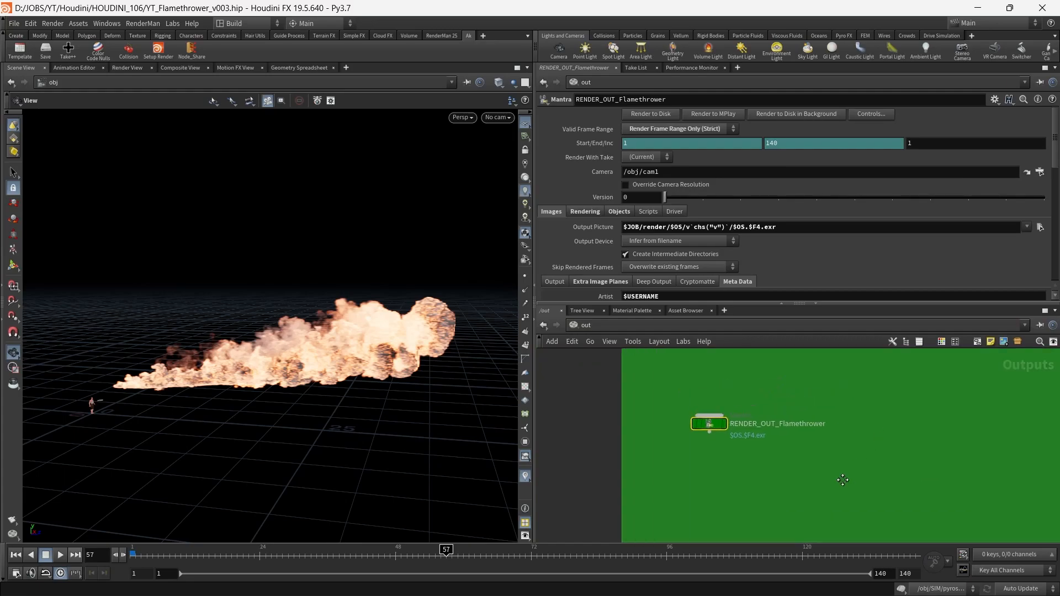
# - Check the forced objects and the rendering settings of the RENDER_OUT_Flamethrower Mantra node
pyautogui.click(619, 212)
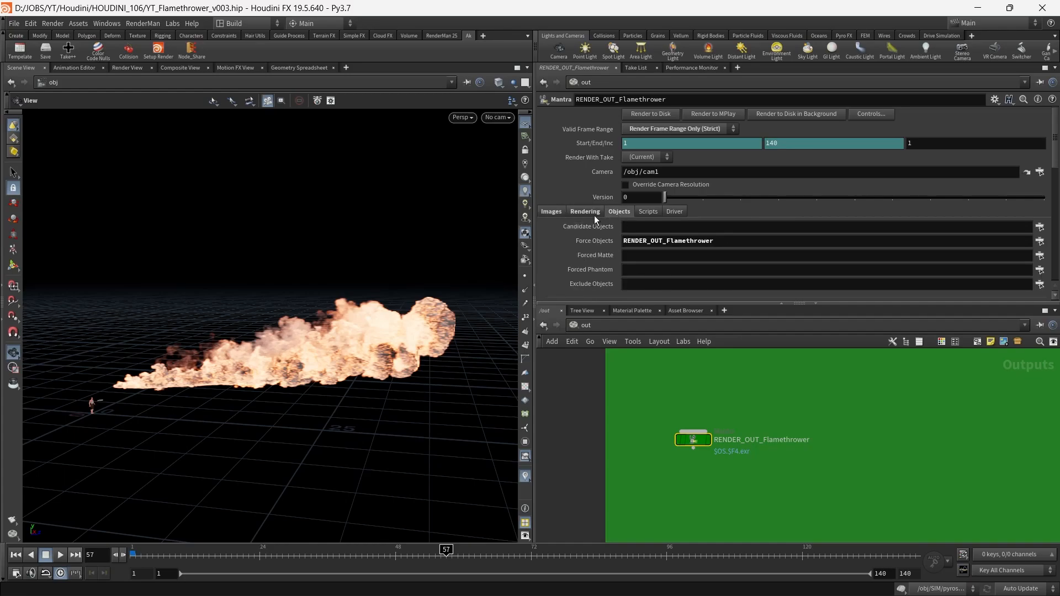
pyautogui.click(593, 214)
pyautogui.scroll(-1, 584, 257)
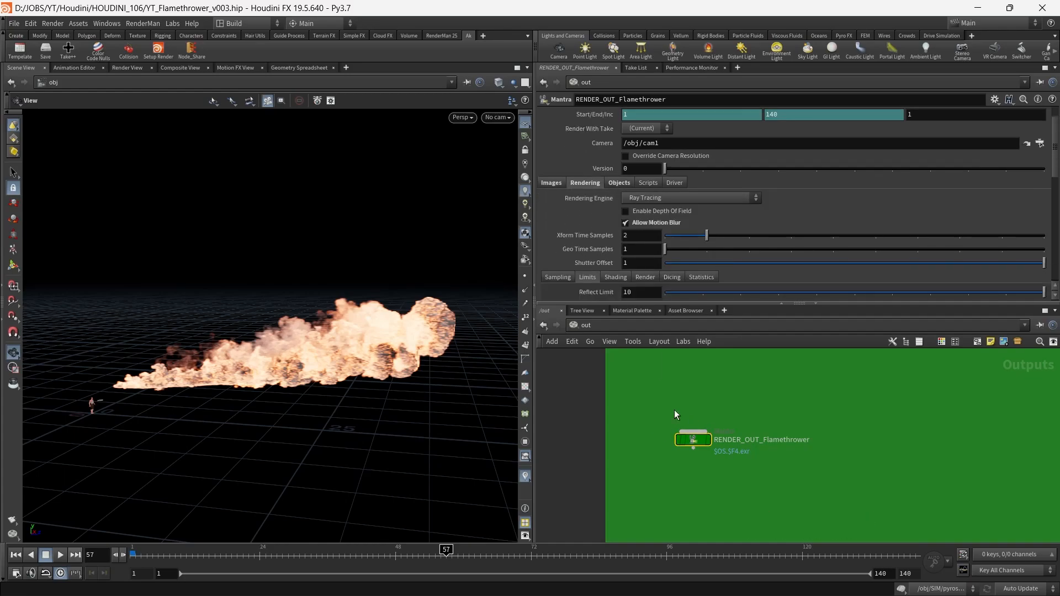
pyautogui.moveTo(755, 490); pyautogui.dragTo(788, 468, button='middle')
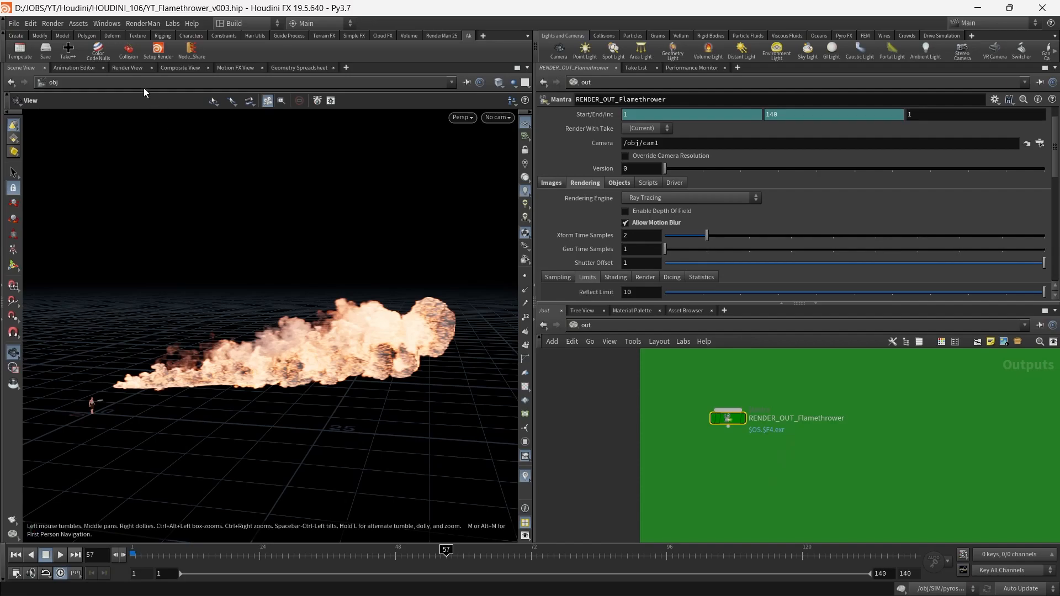
# - Render frame 57 through RENDER_OUT_Flamethrower in the Render View and inspect the flame up close
pyautogui.click(141, 70)
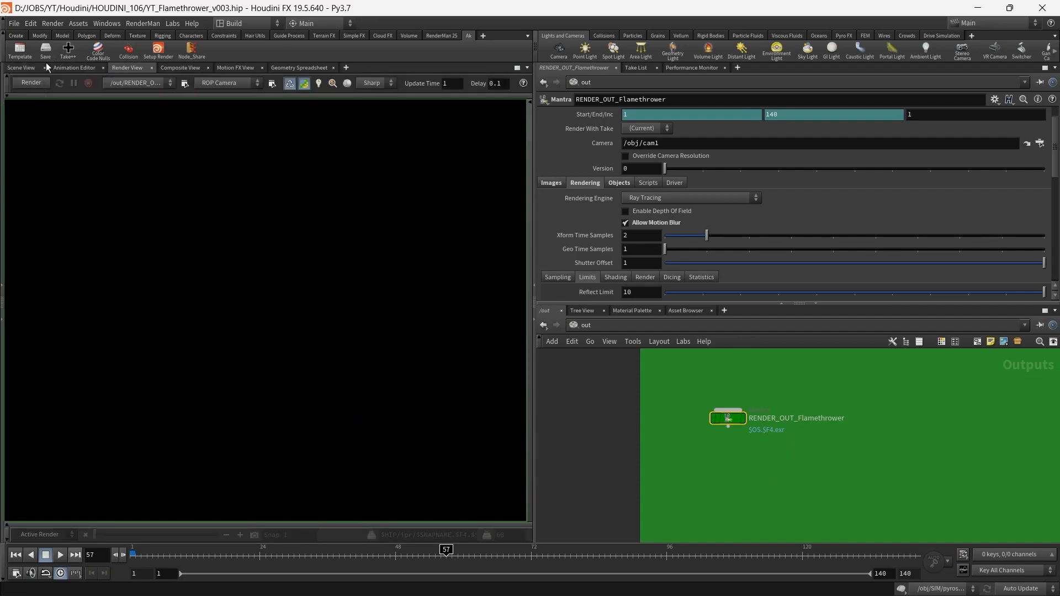
pyautogui.click(35, 81)
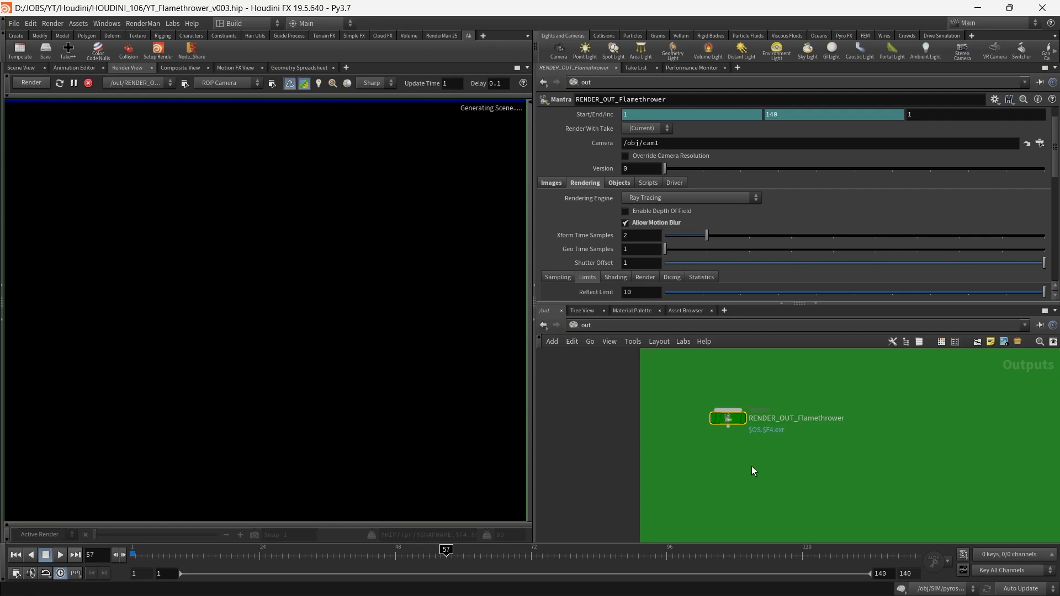
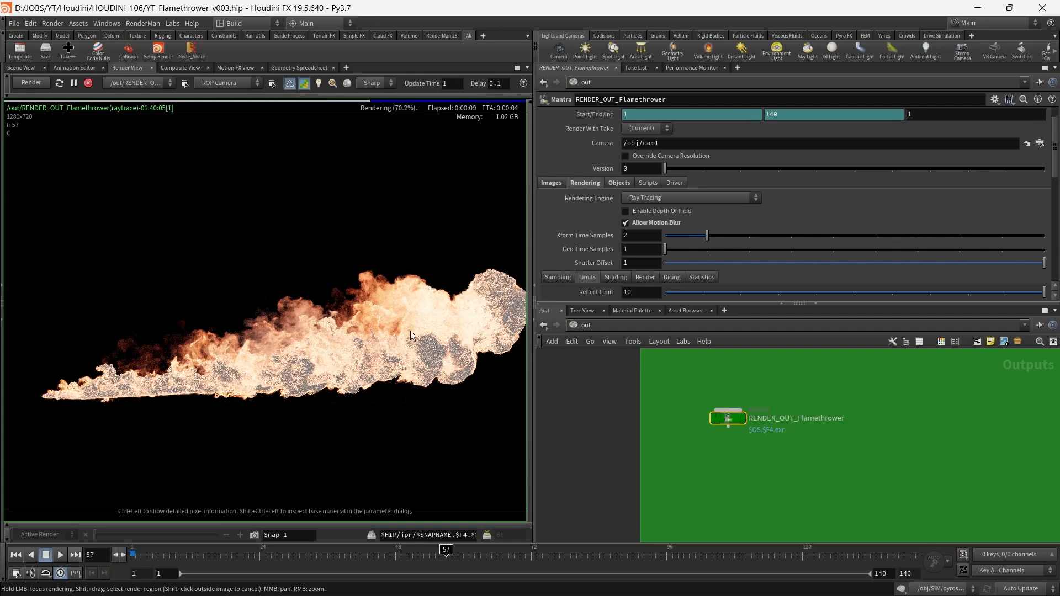
pyautogui.moveTo(407, 309); pyautogui.dragTo(292, 333, button='right')
pyautogui.moveTo(358, 336); pyautogui.dragTo(237, 338, button='middle')
pyautogui.moveTo(237, 338); pyautogui.dragTo(368, 337, button='right')
pyautogui.moveTo(241, 343); pyautogui.dragTo(322, 339, button='middle')
# - Lower the rendered image's display brightness to 0.25 and examine the fire detail along the flame
pyautogui.click(251, 525)
pyautogui.click(151, 520)
pyautogui.click(151, 520)
pyautogui.moveTo(350, 341); pyautogui.dragTo(443, 314, button='right')
pyautogui.moveTo(443, 311); pyautogui.dragTo(334, 323, button='middle')
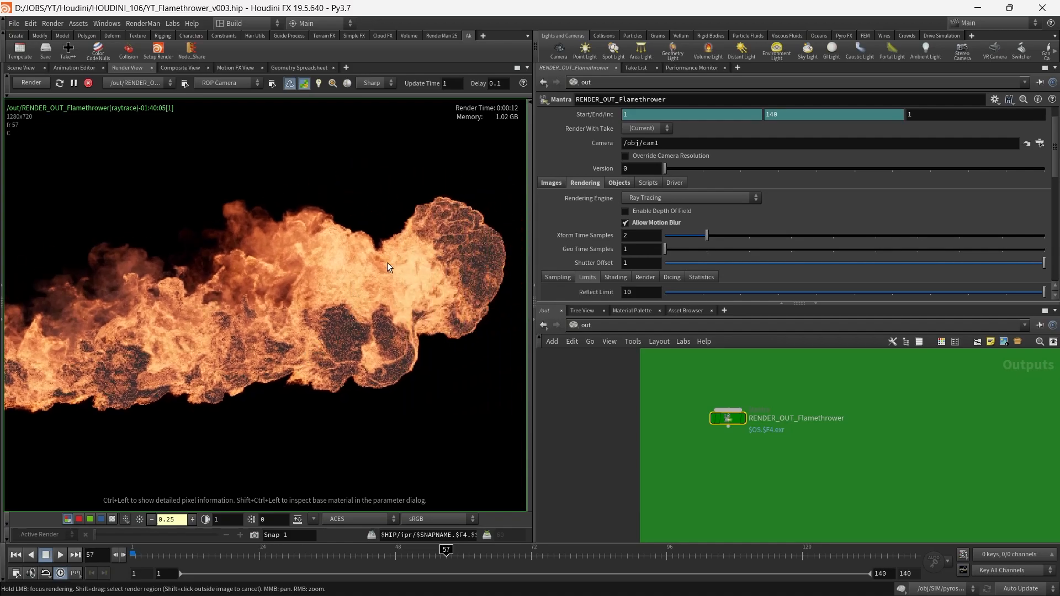
pyautogui.moveTo(270, 286); pyautogui.dragTo(398, 287, button='middle')
pyautogui.moveTo(257, 323); pyautogui.dragTo(443, 275, button='middle')
pyautogui.click(151, 519)
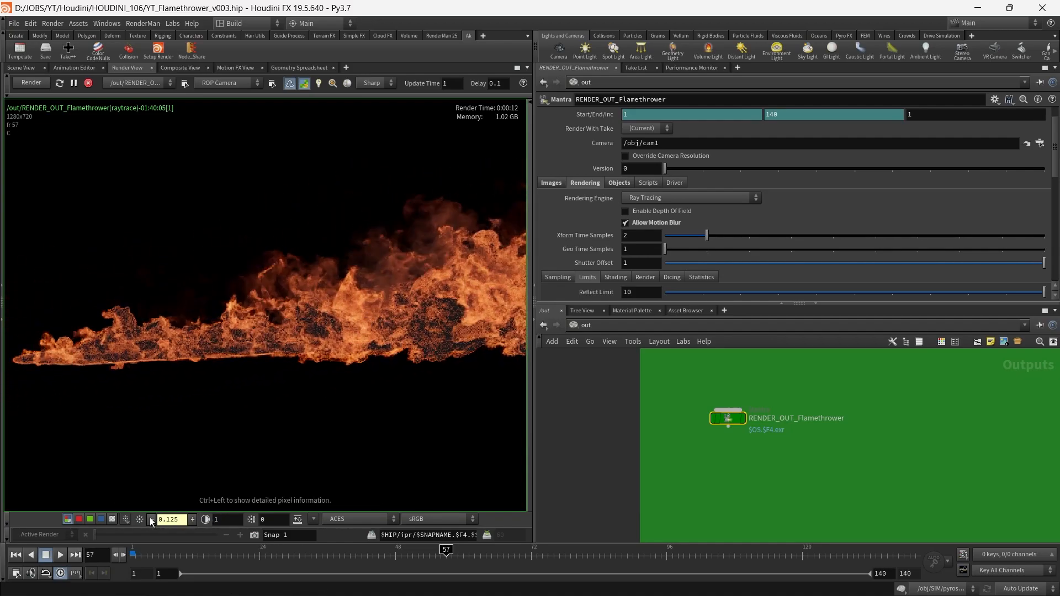
pyautogui.click(194, 520)
pyautogui.moveTo(362, 385); pyautogui.dragTo(149, 403, button='middle')
pyautogui.moveTo(499, 299); pyautogui.dragTo(195, 320, button='middle')
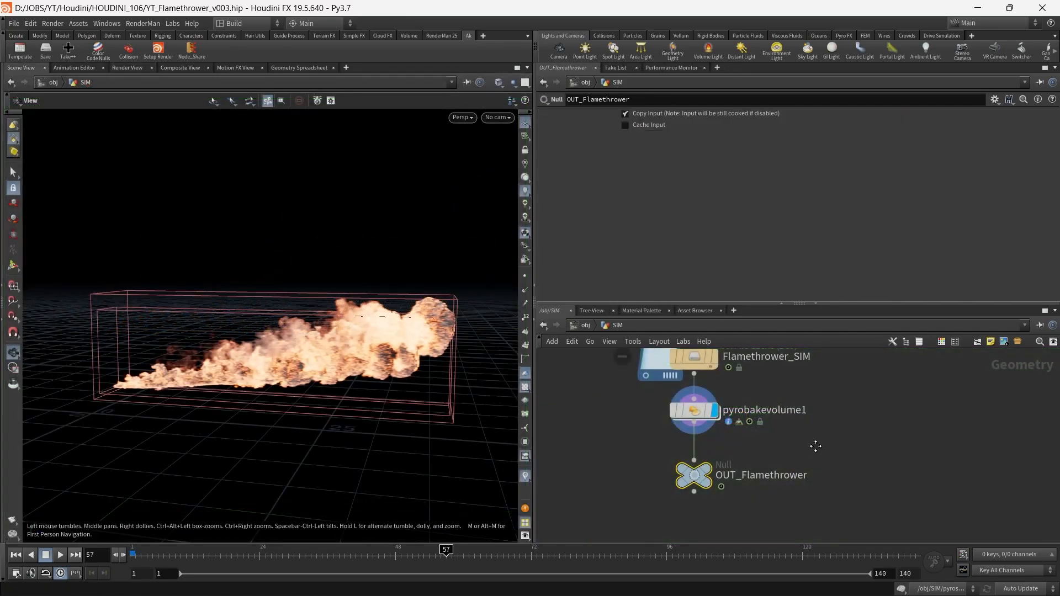
# - Add a Blast node beside pyrobakevolume1 in the SIM network
pyautogui.press('Tab')
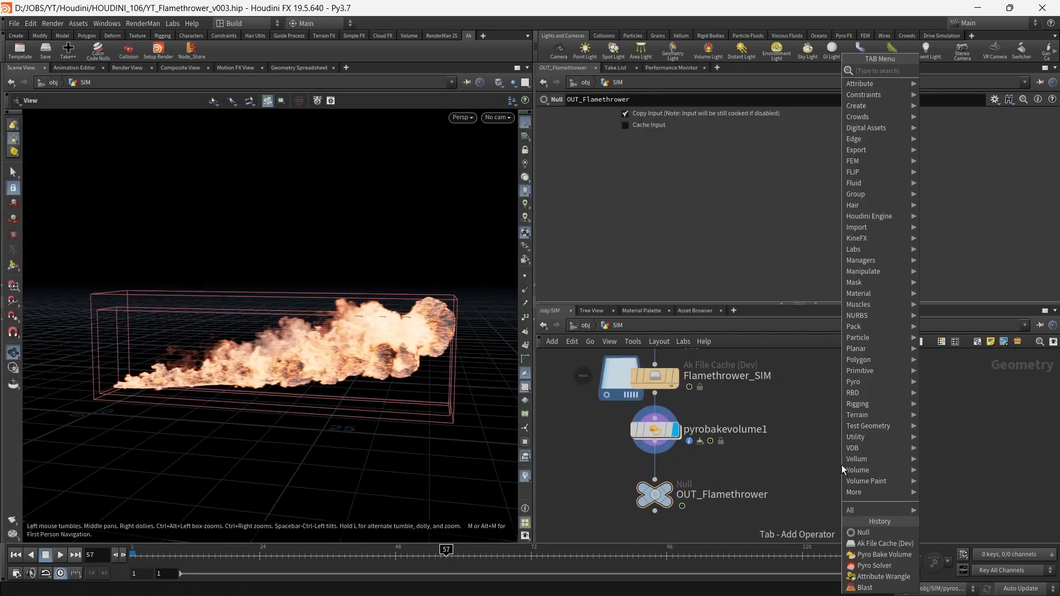
pyautogui.write('bla')
pyautogui.press('Return')
pyautogui.press('Return')
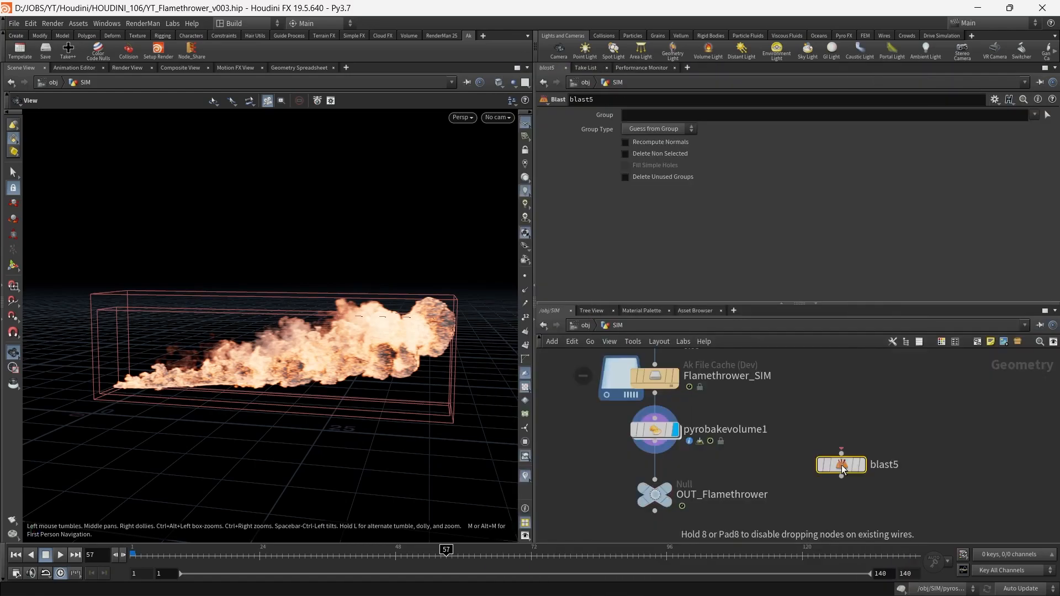
# - Adjust the Smoke settings of pyrobakevolume1 to make the smoke thicker around the fire
pyautogui.click(654, 429)
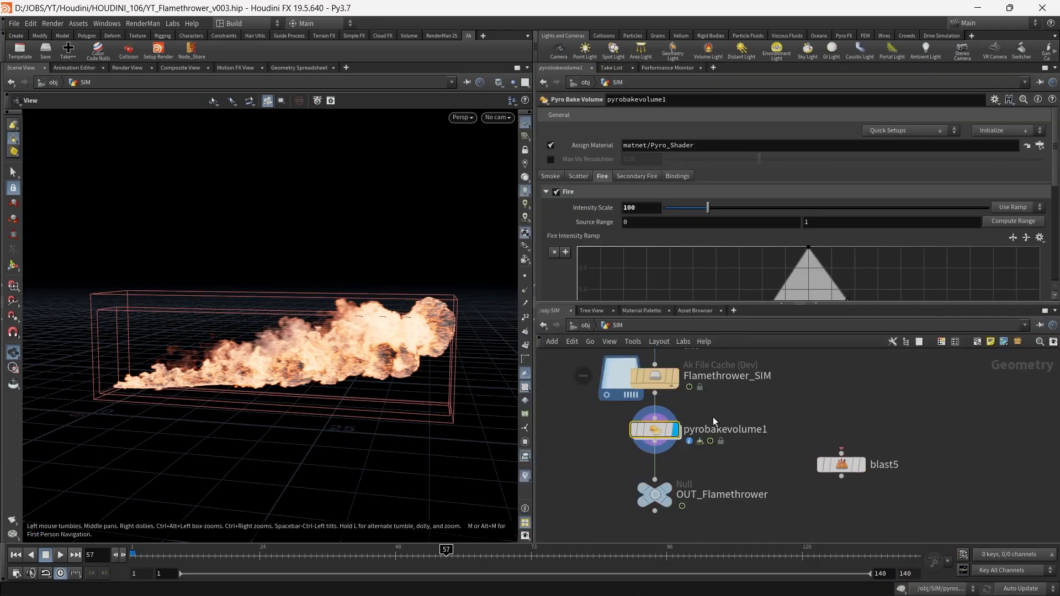
pyautogui.click(552, 177)
pyautogui.write('0')
pyautogui.press('Return')
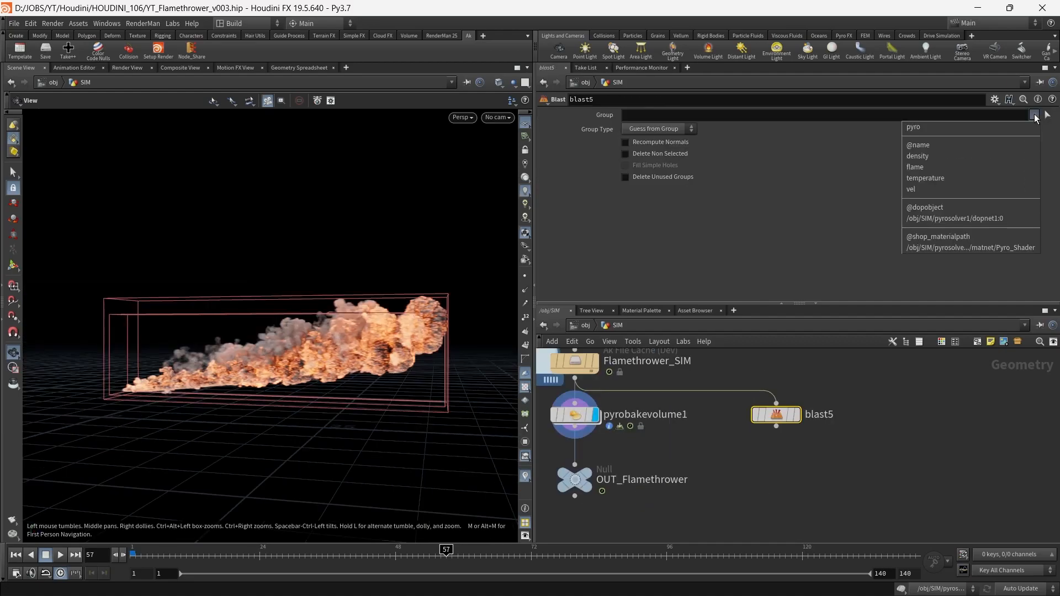
pyautogui.click(962, 178)
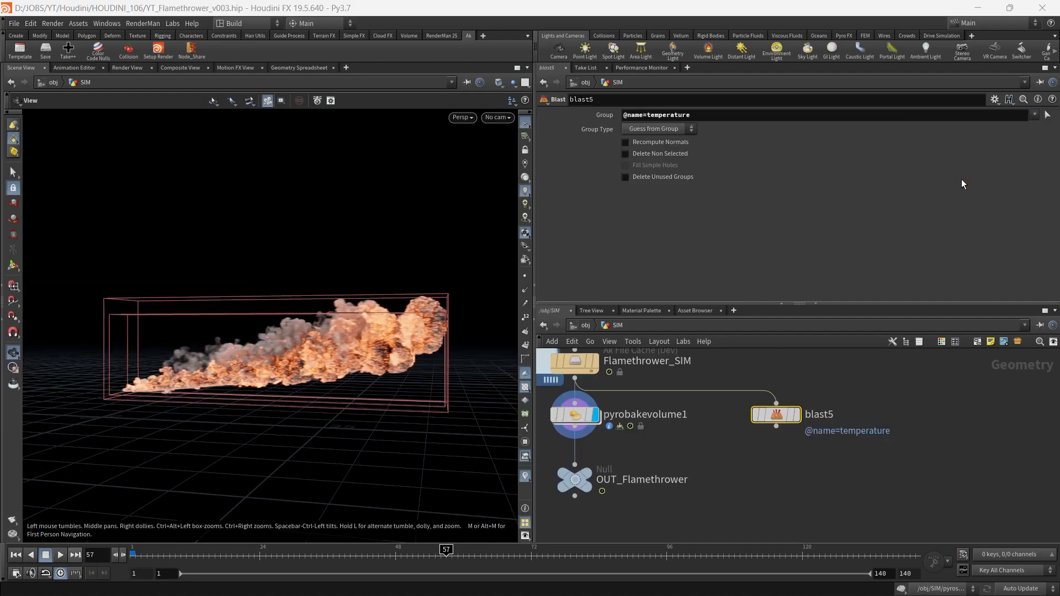
pyautogui.click(797, 414)
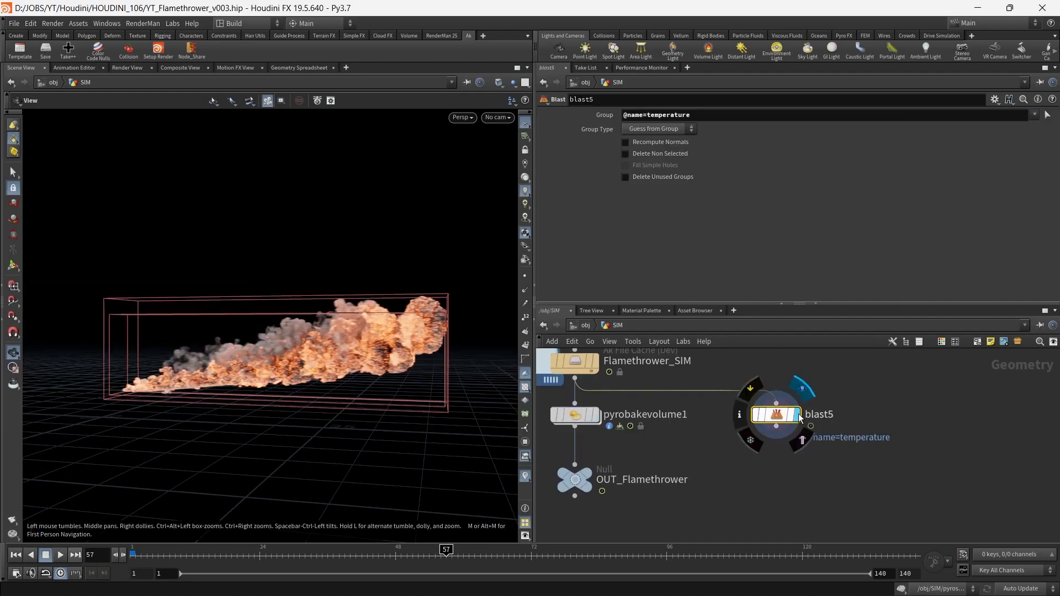
pyautogui.click(669, 156)
pyautogui.moveTo(803, 477); pyautogui.dragTo(806, 466, button='middle')
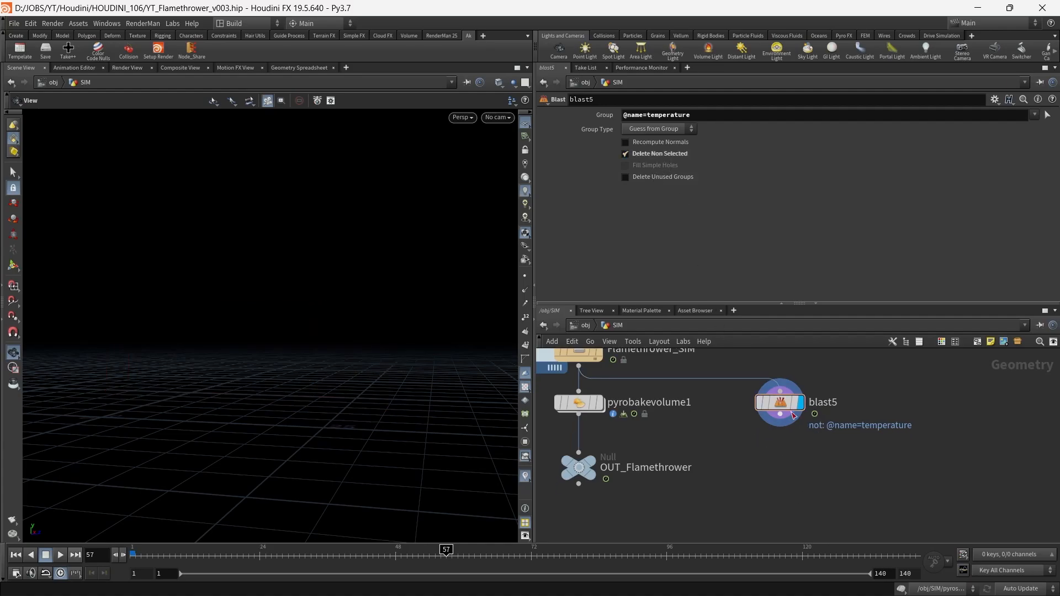
pyautogui.middleClick(784, 401)
# - Add a Convert VDB node beneath blast5 and connect it to the Blast output
pyautogui.press('Tab')
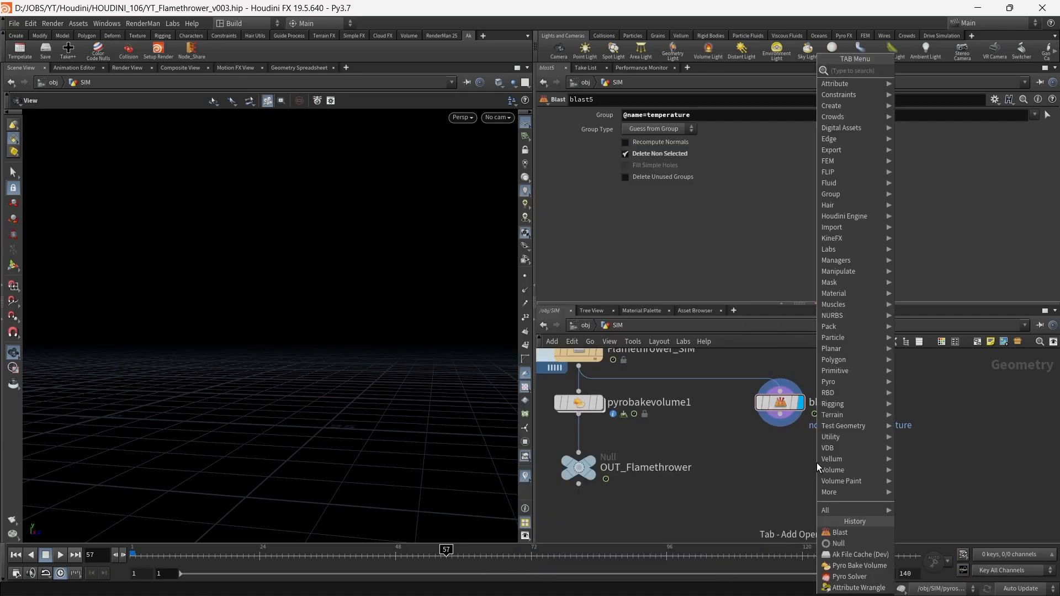
pyautogui.write('vdn')
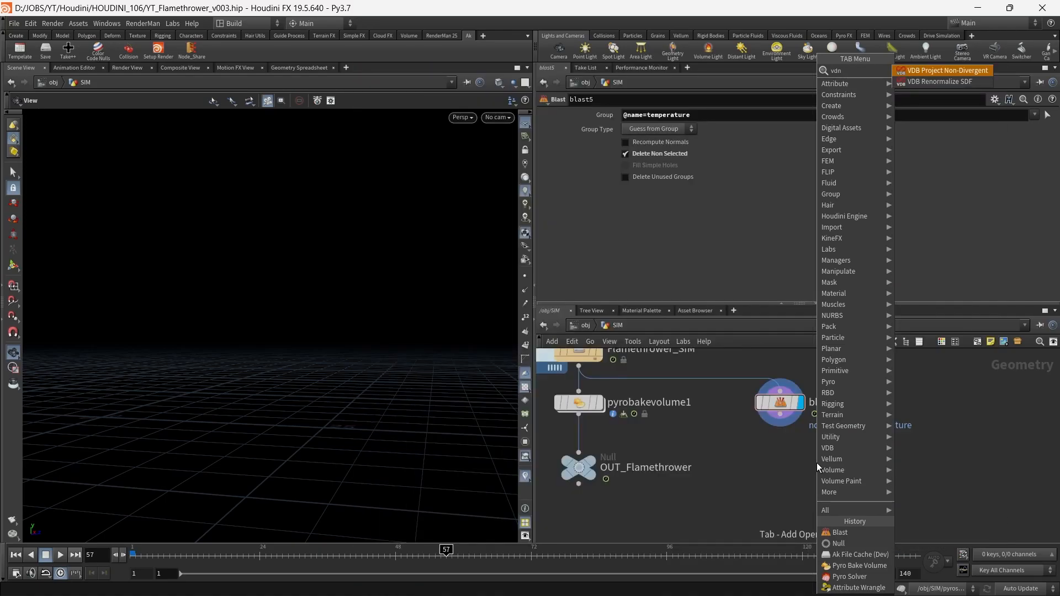
pyautogui.press('BackSpace')
pyautogui.press('BackSpace')
pyautogui.press('BackSpace')
pyautogui.write('vo')
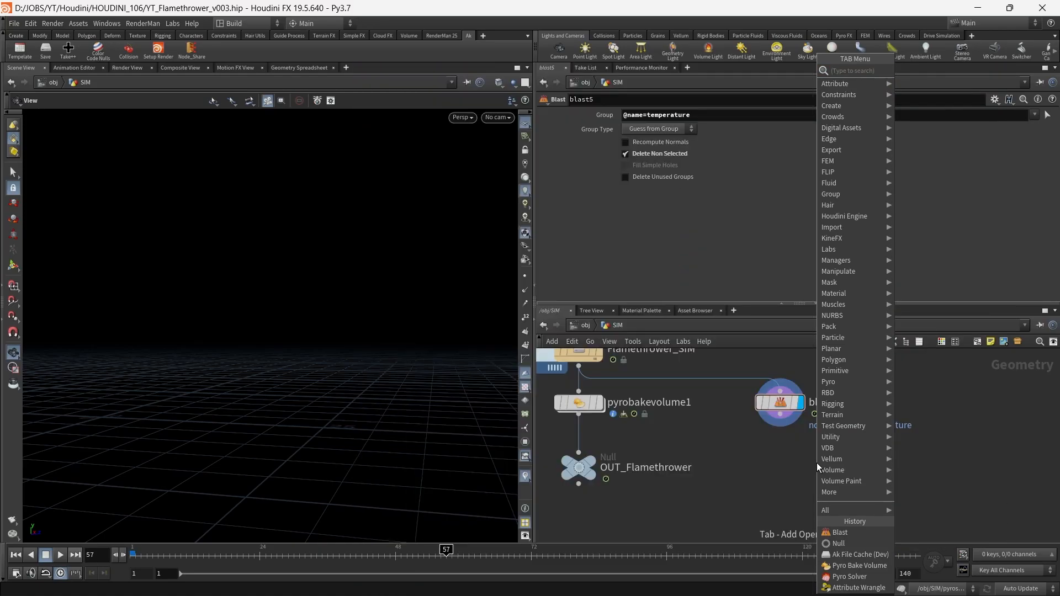
pyautogui.press('BackSpace')
pyautogui.press('BackSpace')
pyautogui.write('conve')
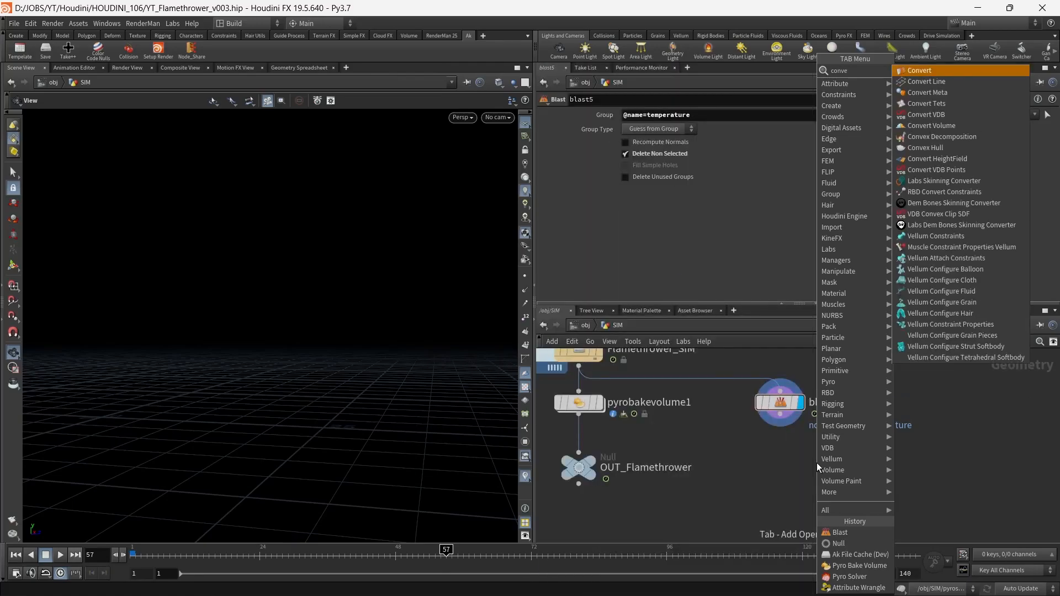
pyautogui.write('r')
pyautogui.press('Down')
pyautogui.press('Down')
pyautogui.press('Down')
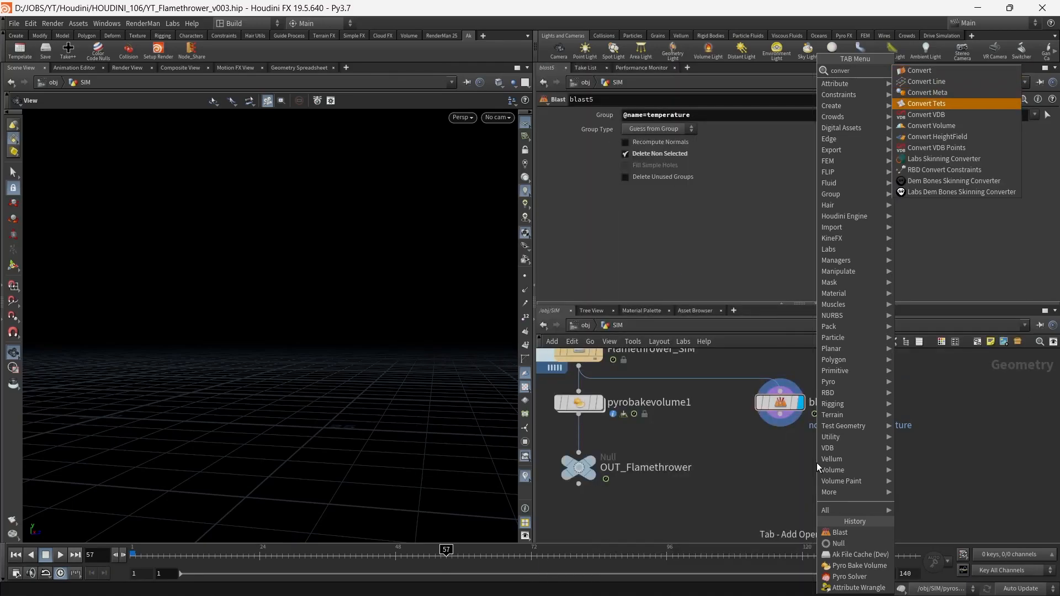
pyautogui.press('Down')
pyautogui.press('Return')
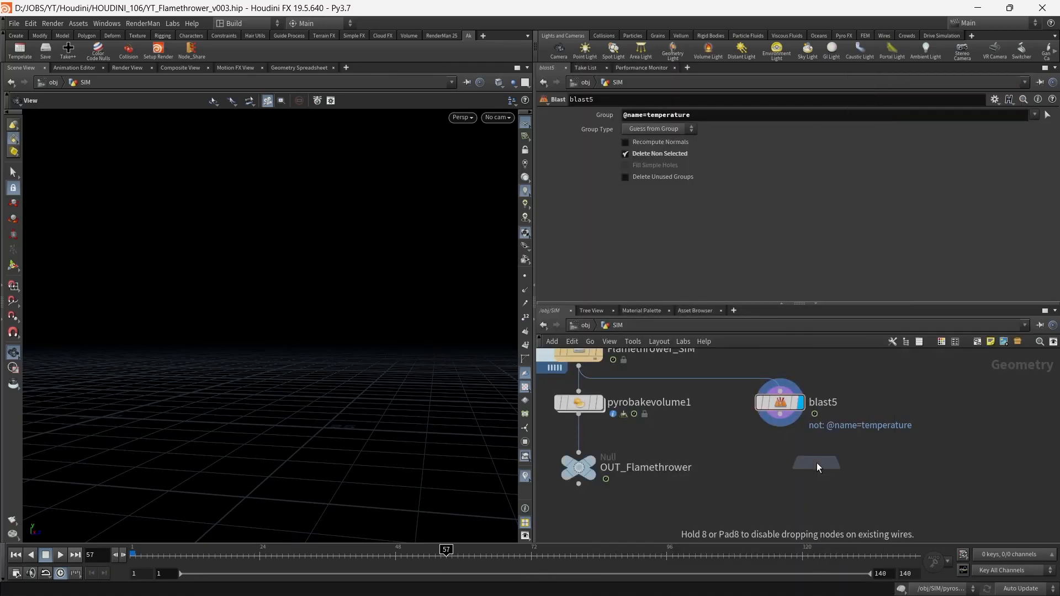
pyautogui.click(779, 451)
# - Convert the temperature VDB to Polygons with an Isovalue of 0.33 and view the mesh up close
pyautogui.click(647, 132)
pyautogui.click(656, 167)
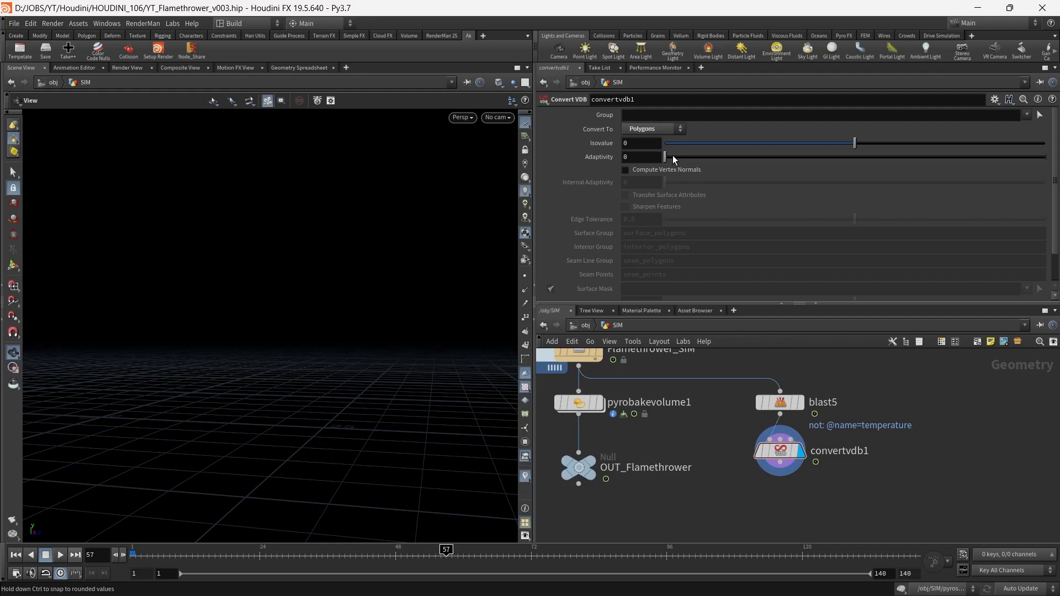
pyautogui.click(876, 145)
pyautogui.moveTo(903, 145); pyautogui.dragTo(917, 143)
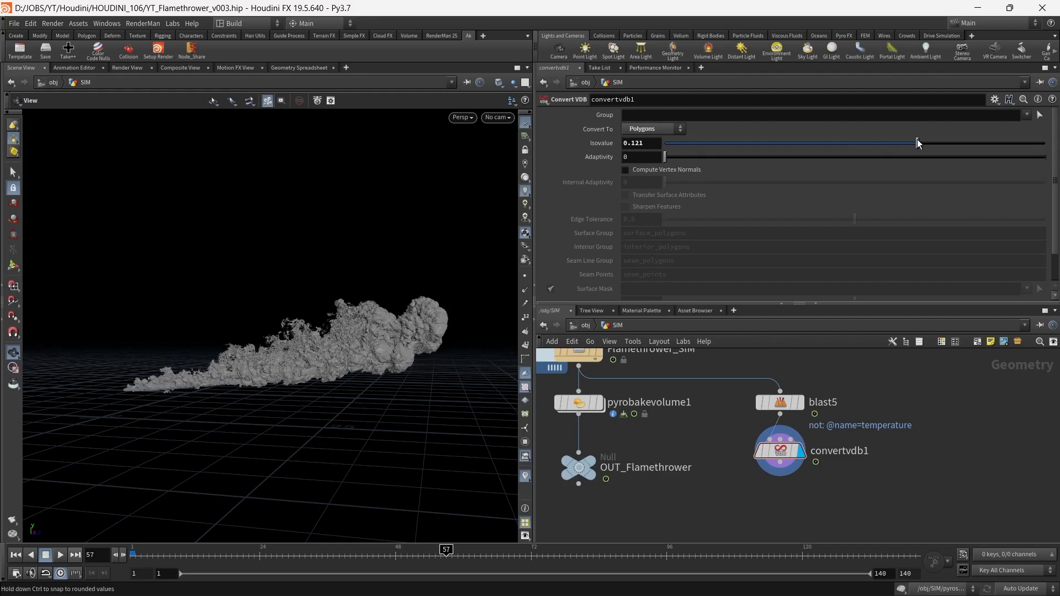
pyautogui.moveTo(316, 334); pyautogui.dragTo(360, 325)
pyautogui.moveTo(386, 320); pyautogui.dragTo(320, 281)
# - Set the Convert VDB Adaptivity to 0.05 and the Isovalue to 0.6
pyautogui.click(639, 158)
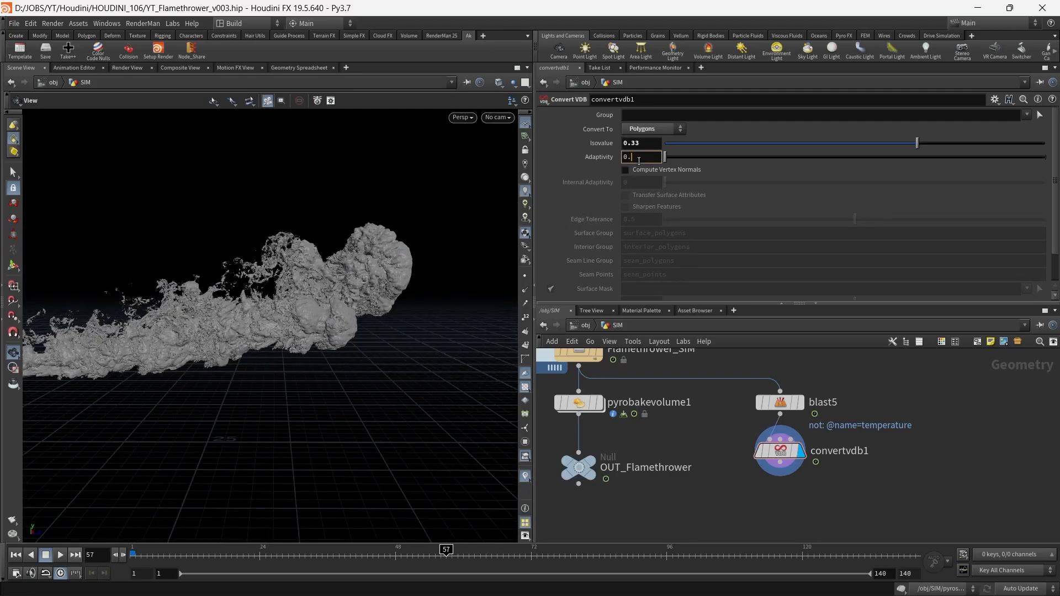
pyautogui.write('.05')
pyautogui.press('Return')
pyautogui.moveTo(497, 270); pyautogui.dragTo(351, 280)
pyautogui.moveTo(374, 276); pyautogui.dragTo(251, 313, button='right')
pyautogui.moveTo(251, 313); pyautogui.dragTo(303, 291)
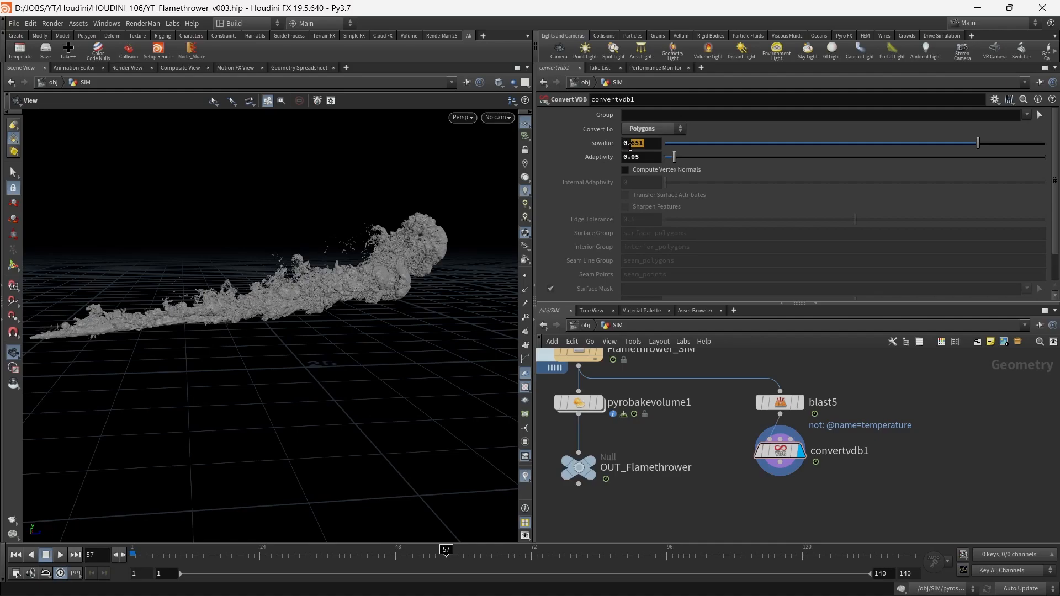
pyautogui.write('6')
pyautogui.press('Return')
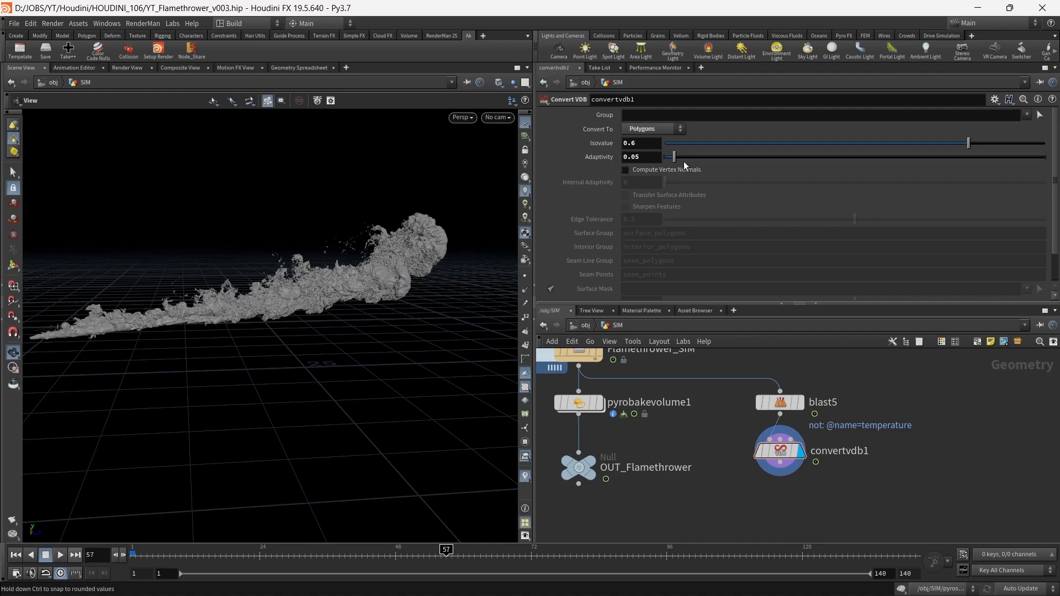
pyautogui.moveTo(318, 288); pyautogui.dragTo(298, 276)
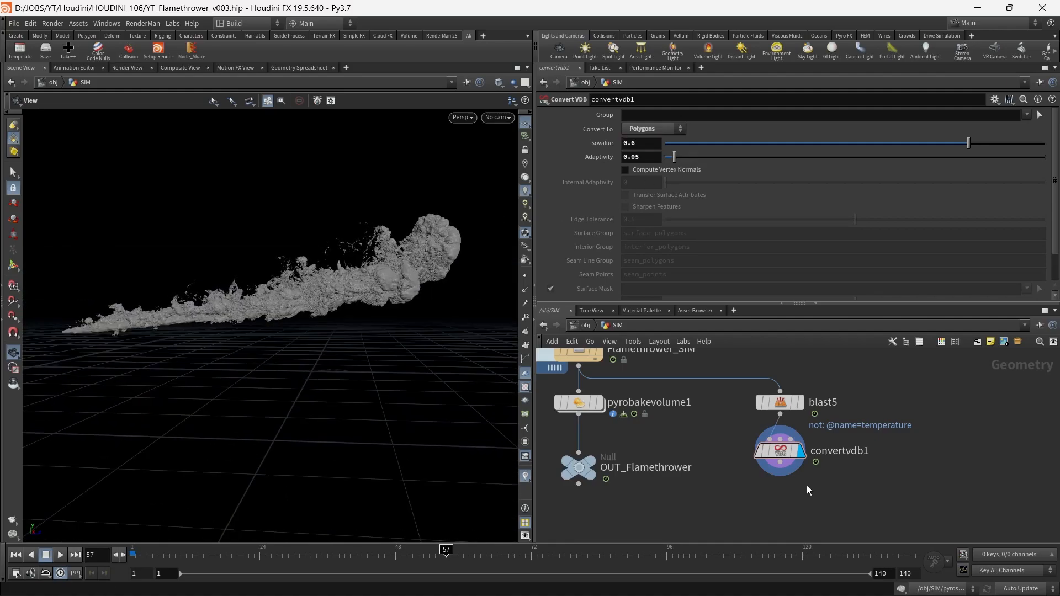
# - Add a Null node below convertvdb1, connect it and name it OUT_Geo_Light
pyautogui.moveTo(799, 487); pyautogui.dragTo(825, 467, button='middle')
pyautogui.press('Tab')
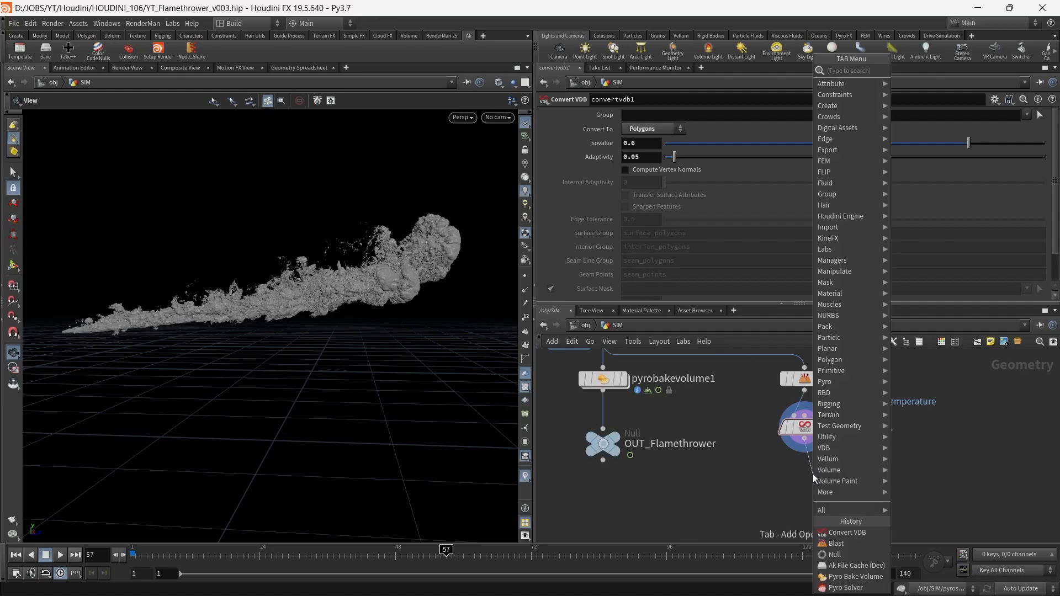
pyautogui.write('null')
pyautogui.press('Return')
pyautogui.click(813, 473)
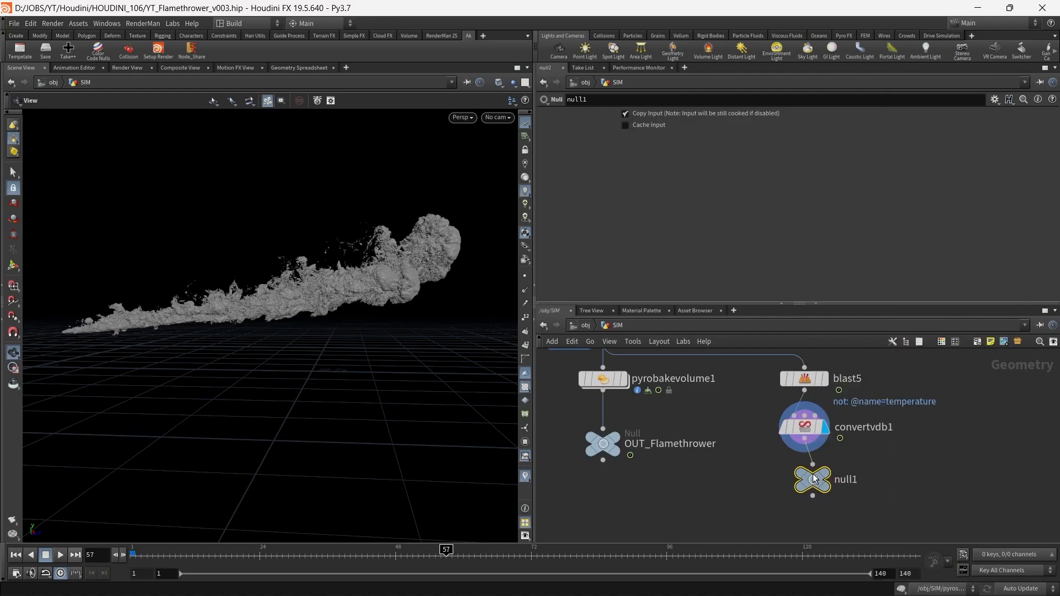
pyautogui.moveTo(813, 473); pyautogui.dragTo(804, 481)
pyautogui.doubleClick(842, 487)
pyautogui.write('OUT_')
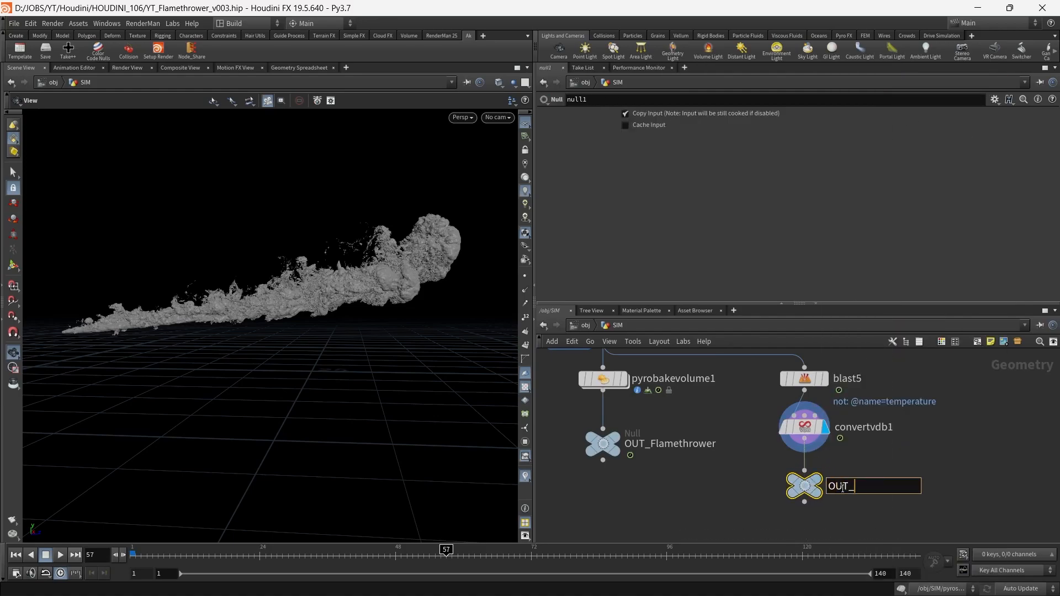
pyautogui.write('Geo_Light')
pyautogui.press('Return')
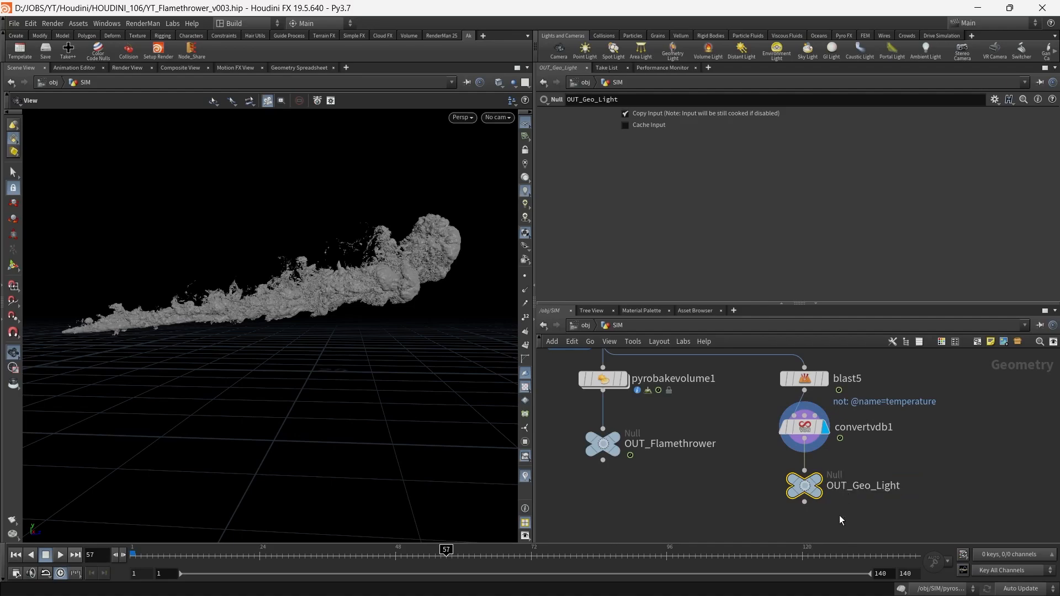
# - Save the scene and copy the OUT_Geo_Light node
pyautogui.moveTo(915, 477); pyautogui.dragTo(912, 472, button='middle')
pyautogui.hotkey('ctrl', 's')
pyautogui.hotkey('ctrl', 'c')
# - Return to the object level and turn off the display of the RENDER_OUT_Flamethrower object
pyautogui.click(586, 325)
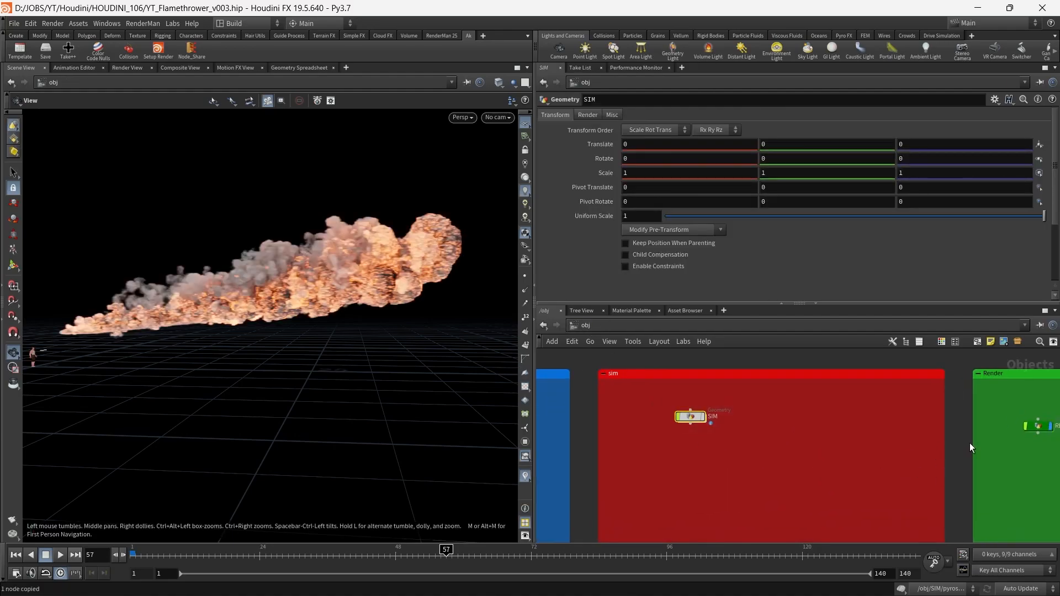
pyautogui.moveTo(1046, 458); pyautogui.dragTo(926, 463, button='middle')
pyautogui.click(932, 432)
# - Add a Geometry Light that emits from the OUT_Geo_Light flame mesh
pyautogui.moveTo(762, 476); pyautogui.dragTo(919, 476, button='middle')
pyautogui.scroll(-2, 740, 479)
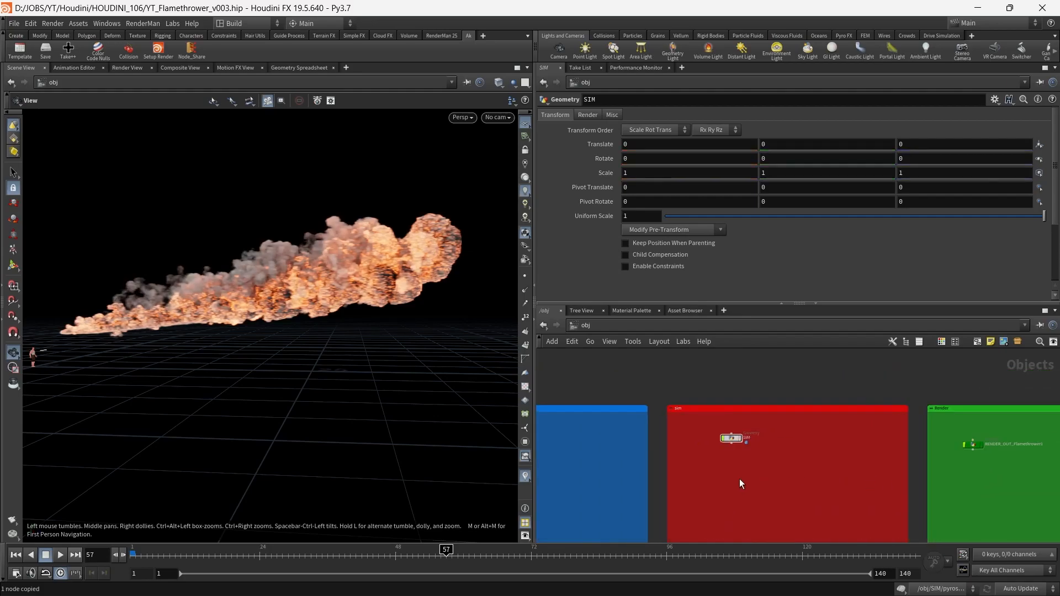
pyautogui.click(739, 478)
pyautogui.moveTo(739, 478); pyautogui.dragTo(897, 478, button='middle')
pyautogui.scroll(-2, 786, 436)
pyautogui.scroll(4, 786, 436)
pyautogui.moveTo(796, 431); pyautogui.dragTo(724, 389)
pyautogui.moveTo(1046, 427); pyautogui.dragTo(779, 459, button='middle')
pyautogui.moveTo(887, 467); pyautogui.dragTo(781, 422)
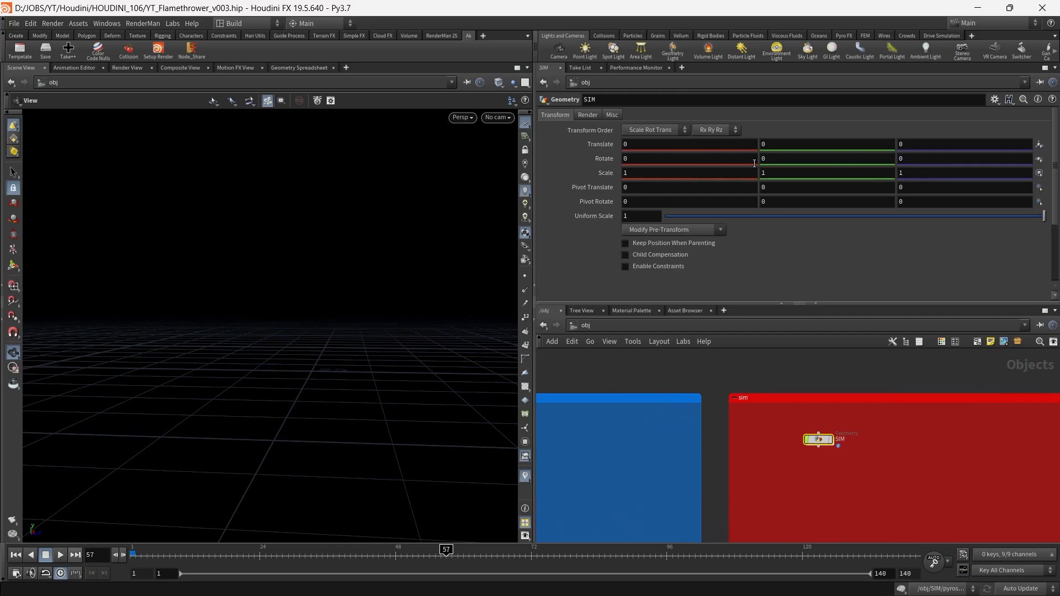
pyautogui.click(680, 52)
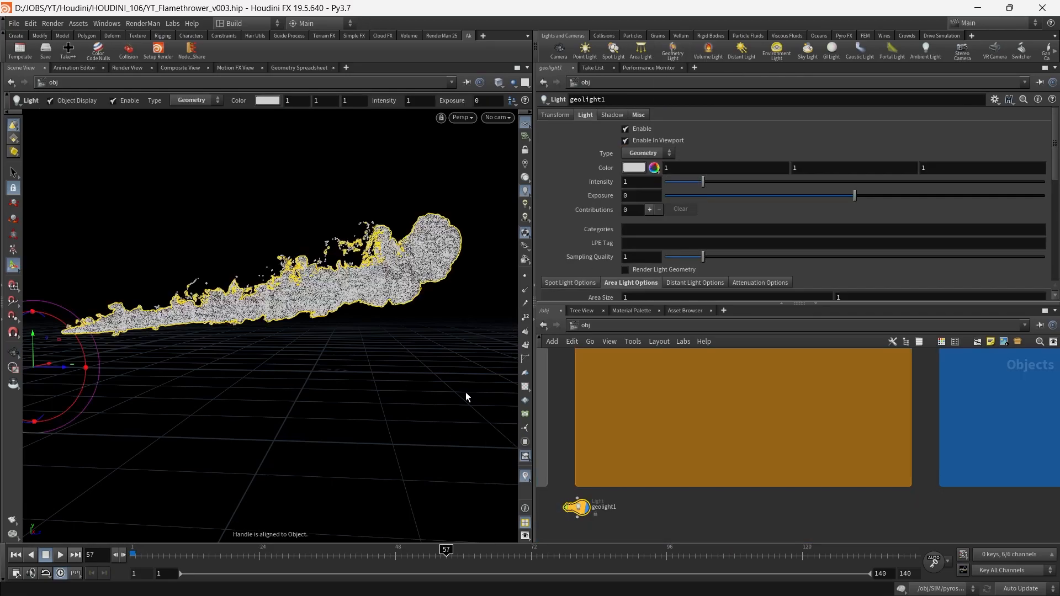
# - Move the geolight1 node into the orange network box and deselect it
pyautogui.scroll(-5, 780, 466)
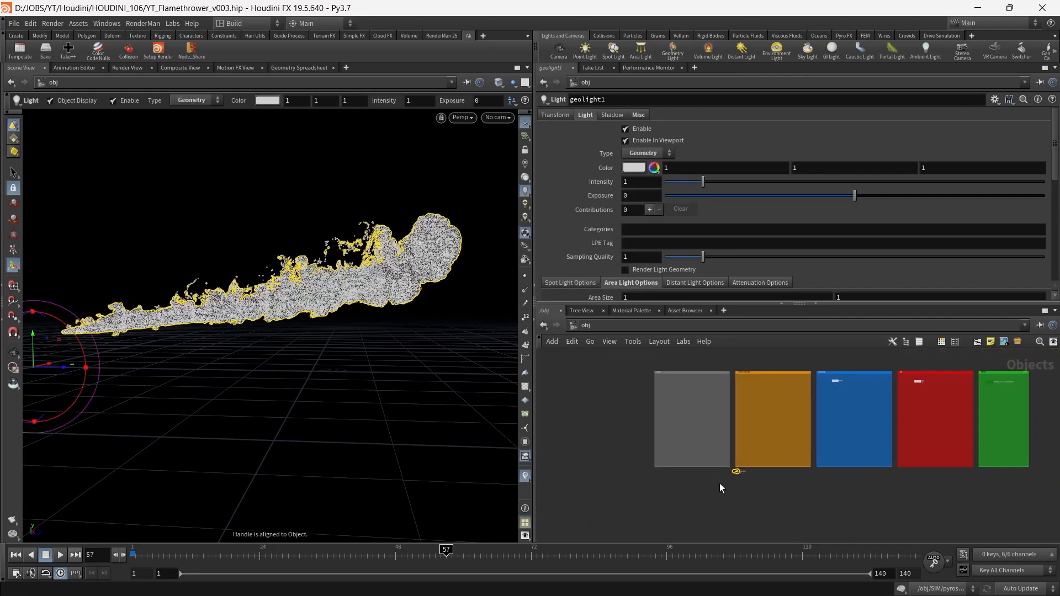
pyautogui.moveTo(739, 471); pyautogui.dragTo(754, 399)
pyautogui.scroll(5, 782, 400)
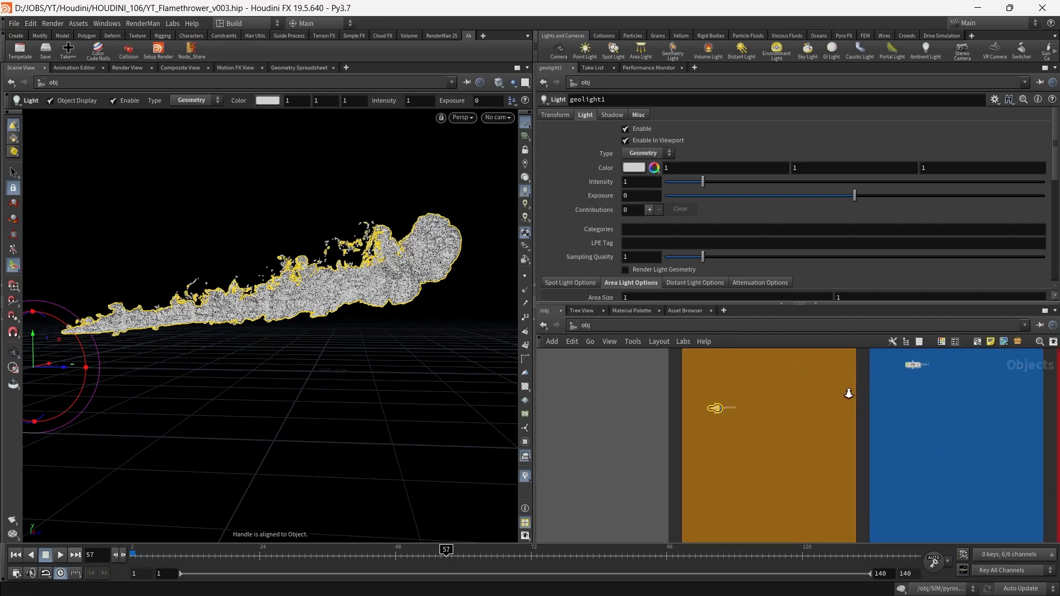
pyautogui.moveTo(781, 400); pyautogui.dragTo(780, 477, button='middle')
pyautogui.moveTo(619, 496); pyautogui.dragTo(634, 450)
pyautogui.click(736, 404)
pyautogui.press('Escape')
# - Frame the whole flame, create a camera from that view and place its node below geolight1 in the orange box
pyautogui.moveTo(409, 305); pyautogui.dragTo(345, 328)
pyautogui.keyDown('ctrl'); pyautogui.click(558, 50); pyautogui.keyUp('ctrl')
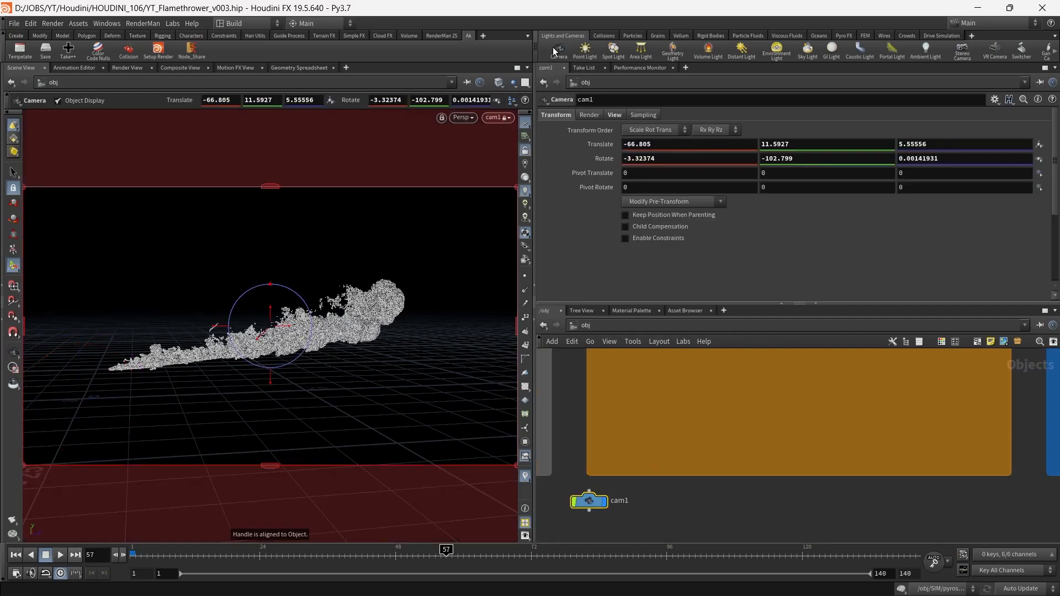
pyautogui.scroll(-7, 790, 410)
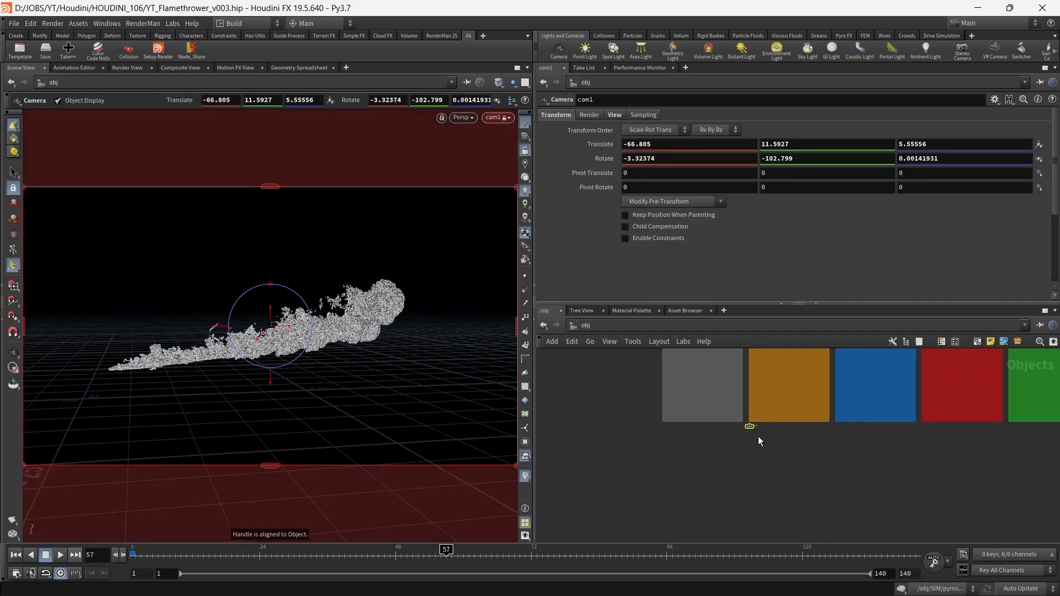
pyautogui.moveTo(751, 428); pyautogui.dragTo(776, 383)
pyautogui.moveTo(790, 381); pyautogui.dragTo(743, 475, button='middle')
pyautogui.scroll(5, 743, 475)
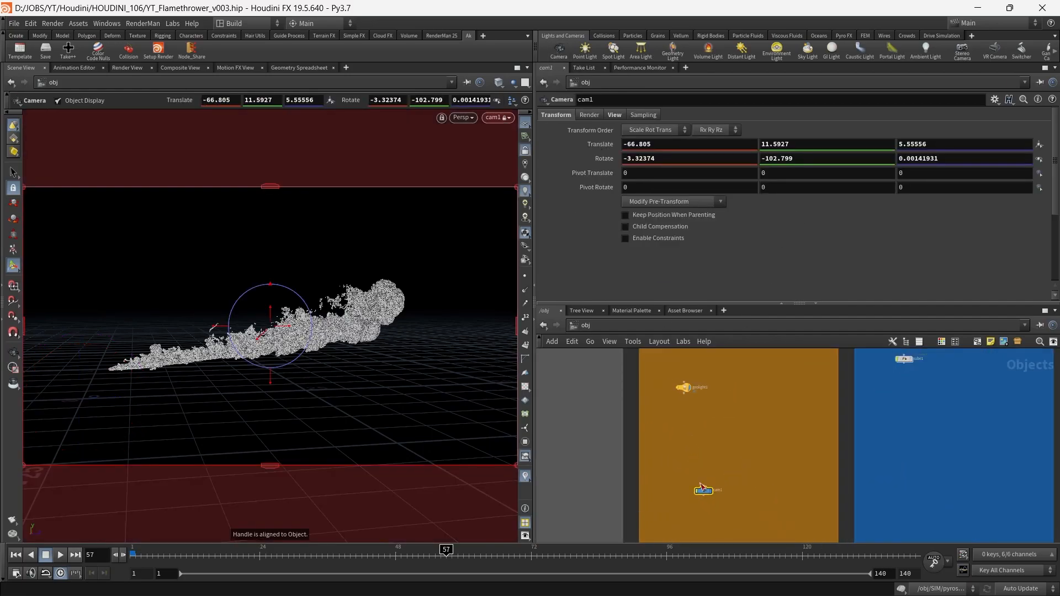
pyautogui.moveTo(707, 491); pyautogui.dragTo(688, 426)
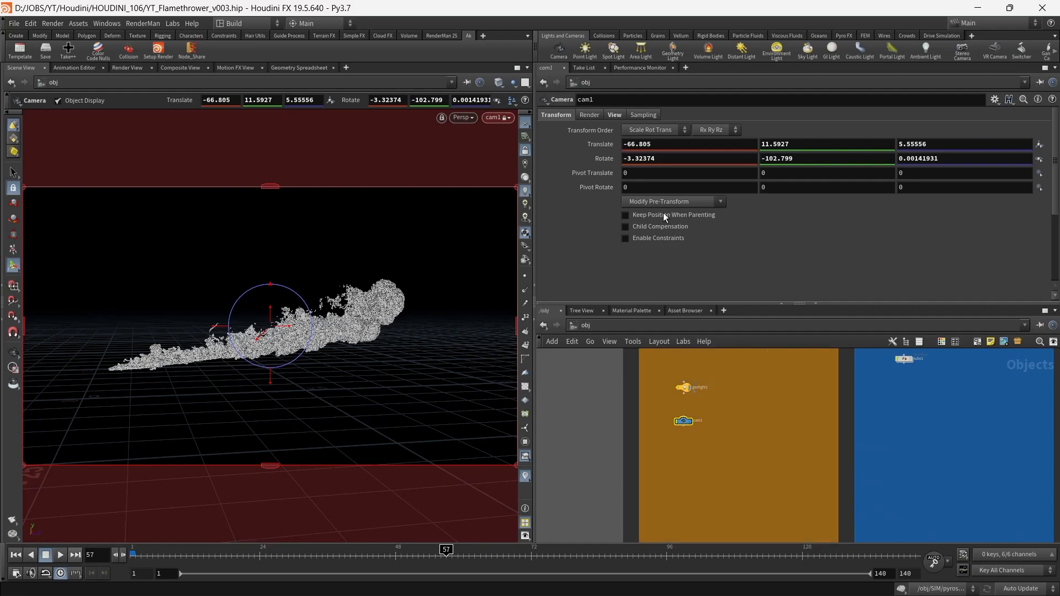
# - Choose the 1280 x 720 resolution for cam1 in its view settings
pyautogui.click(613, 115)
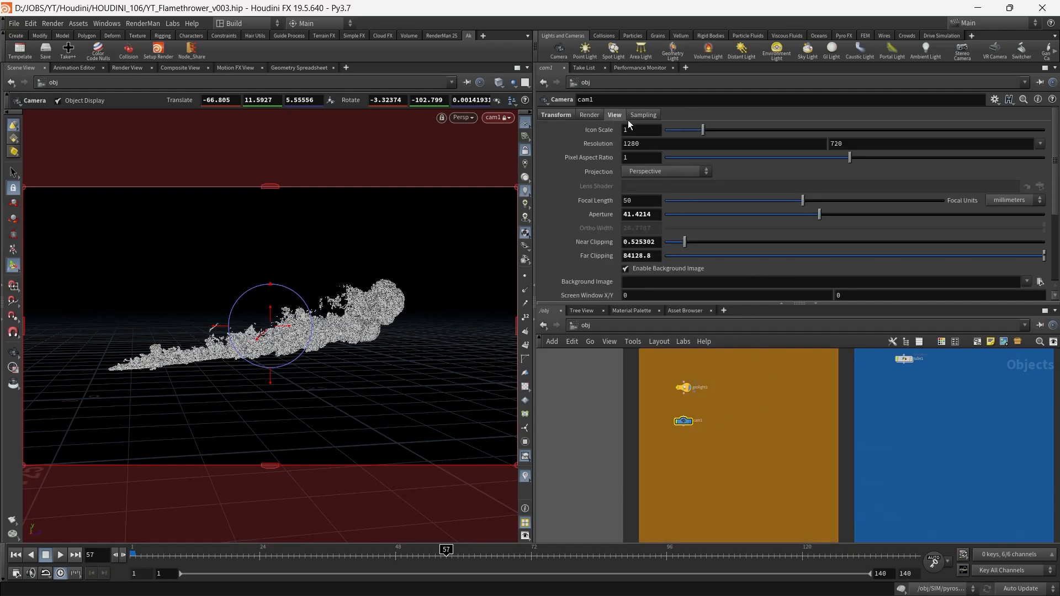
pyautogui.click(1039, 143)
pyautogui.click(1028, 176)
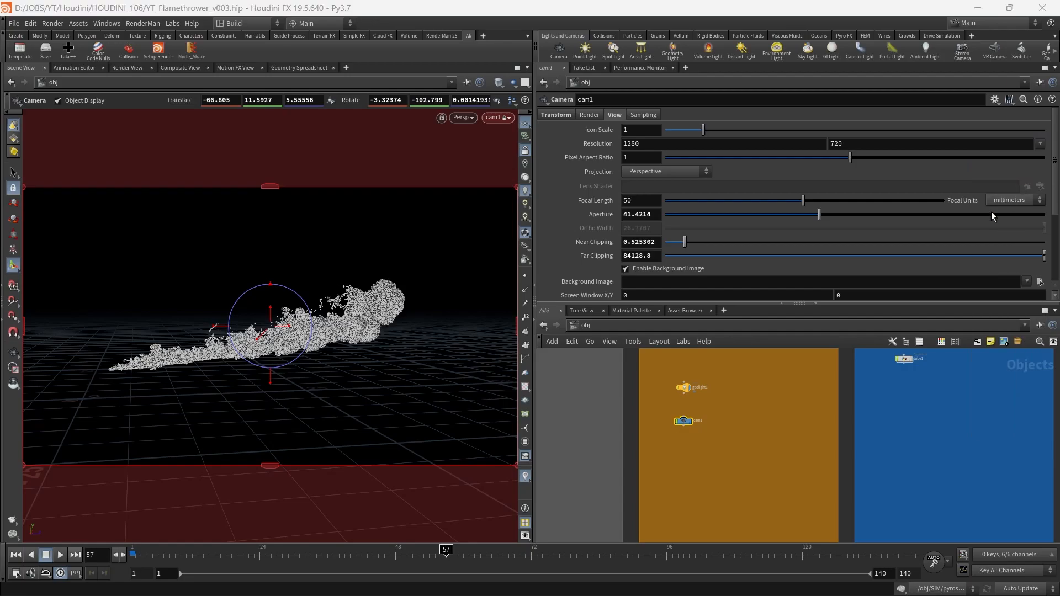
# - Point geolight1's Geometry Object to the OUT_Geo_Light null inside SIM, using the relative path ../SIM/OUT_Geo_Light
pyautogui.scroll(4, 718, 425)
pyautogui.scroll(2, 763, 444)
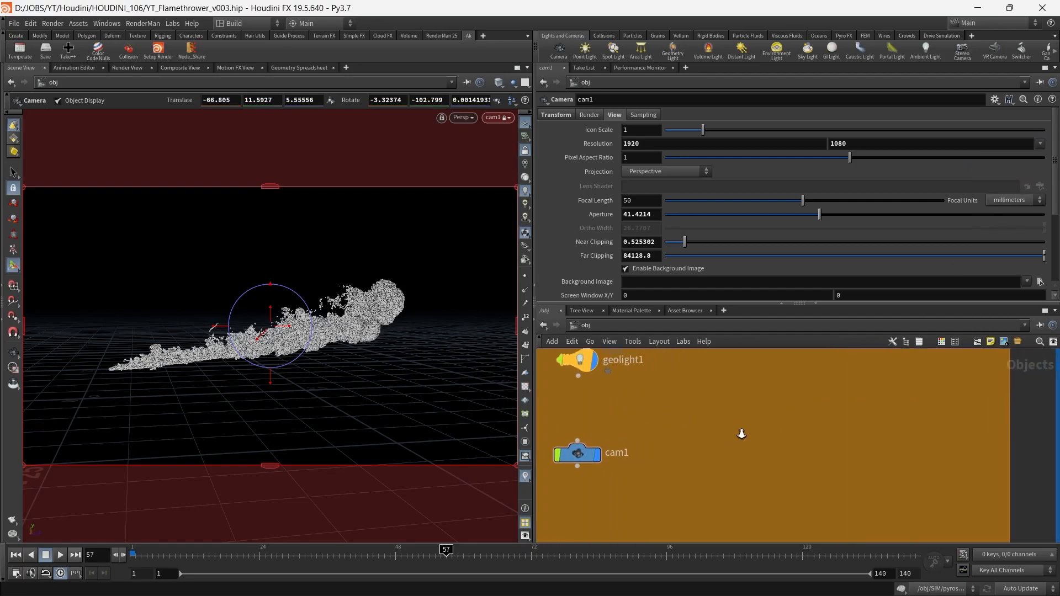
pyautogui.moveTo(688, 418); pyautogui.dragTo(753, 457, button='middle')
pyautogui.moveTo(738, 439); pyautogui.dragTo(593, 354)
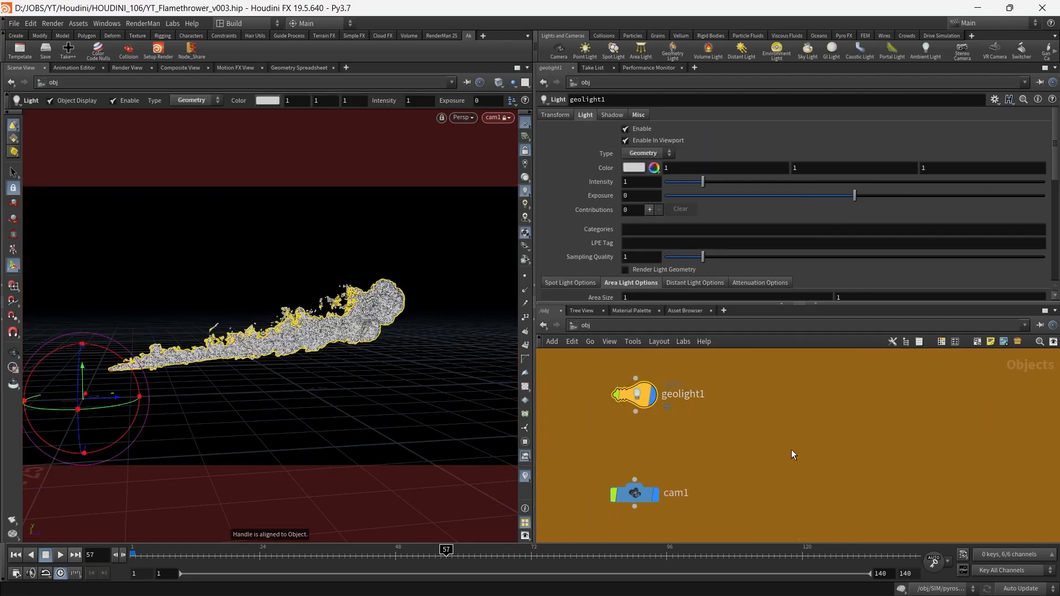
pyautogui.scroll(-5, 1057, 133)
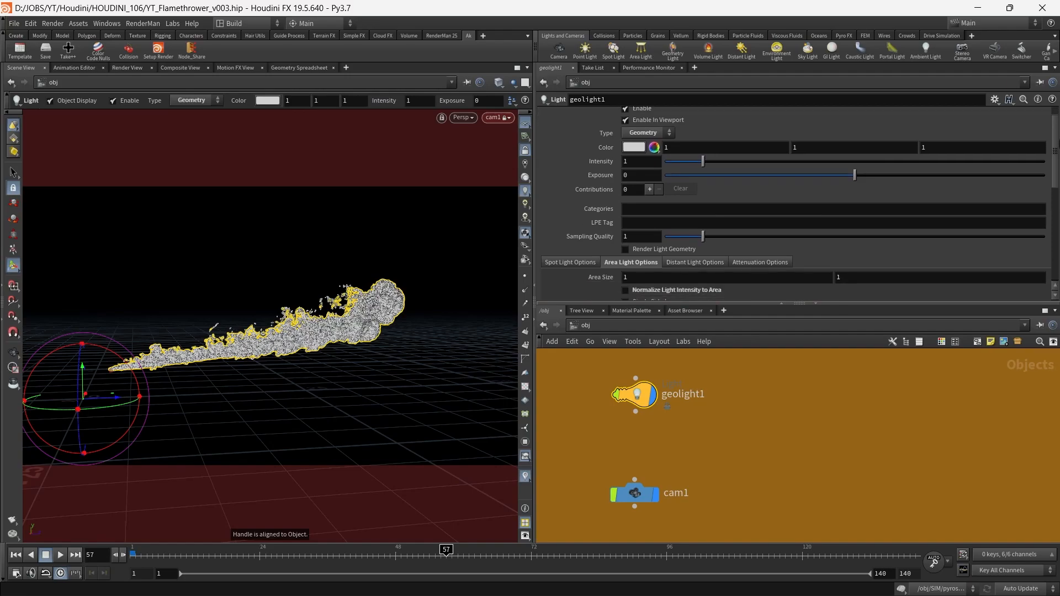
pyautogui.scroll(-2, 1022, 227)
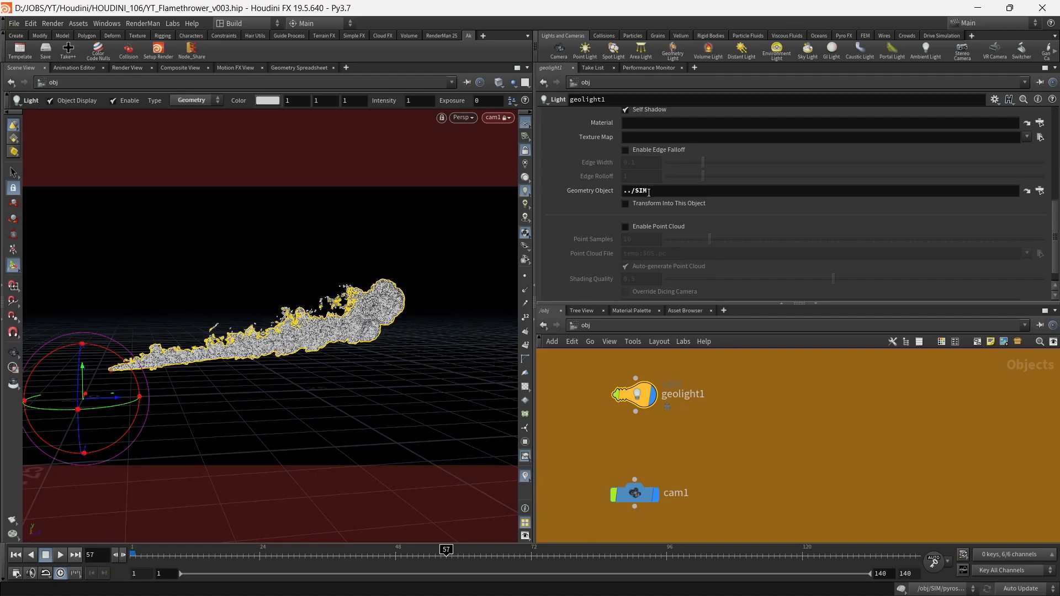
pyautogui.click(937, 191)
pyautogui.write('/obj/SIM/OUT_Geo_Light')
pyautogui.press('Return')
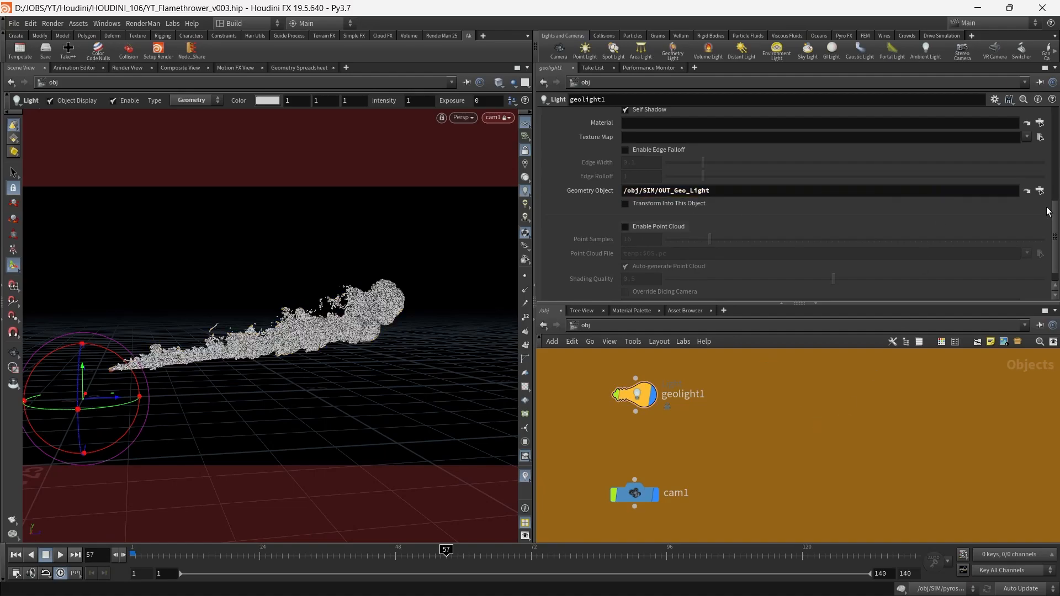
pyautogui.click(1040, 190)
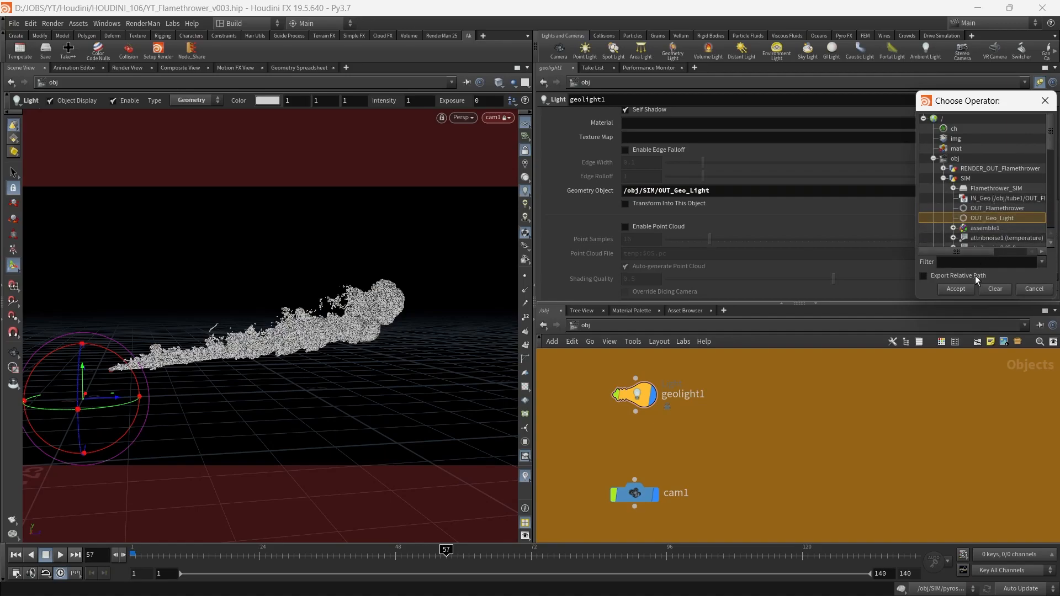
pyautogui.click(950, 292)
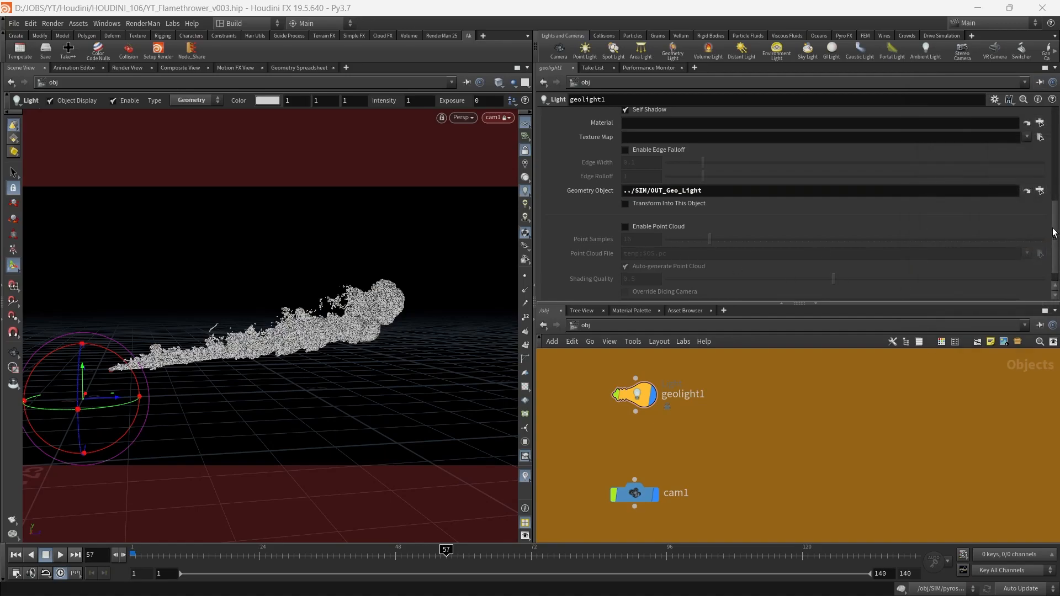
# - Review geolight1's spot light and area light options
pyautogui.moveTo(1055, 237); pyautogui.dragTo(1055, 190)
pyautogui.scroll(1, 971, 192)
pyautogui.click(587, 192)
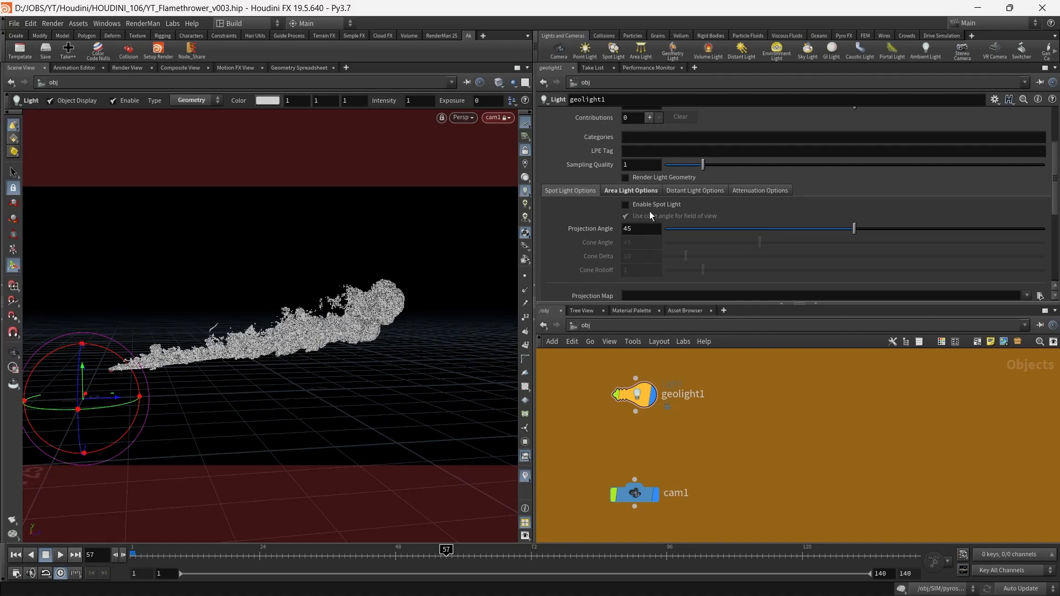
pyautogui.scroll(-2, 800, 166)
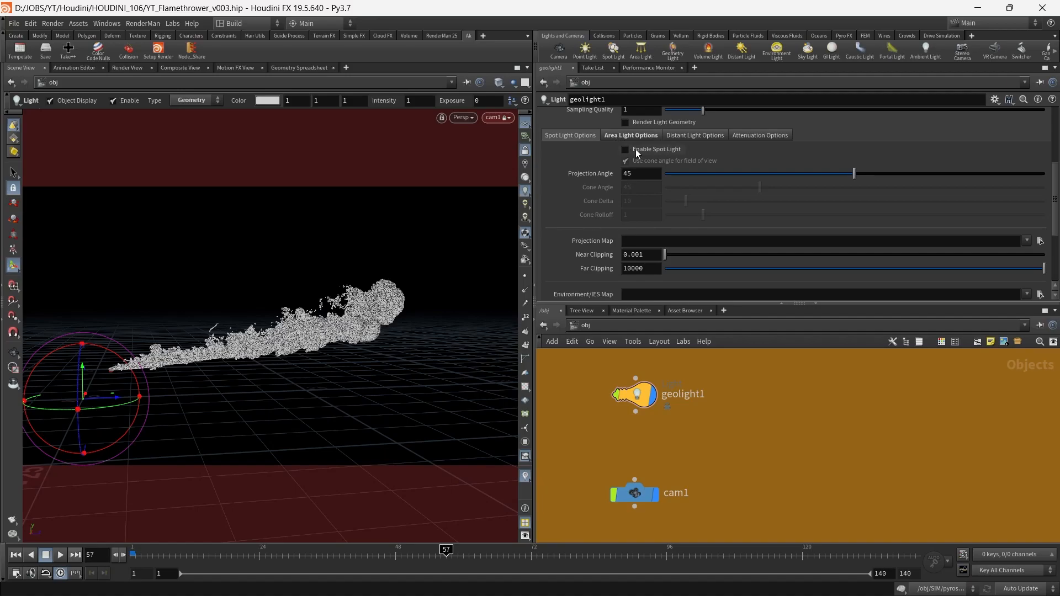
pyautogui.click(628, 136)
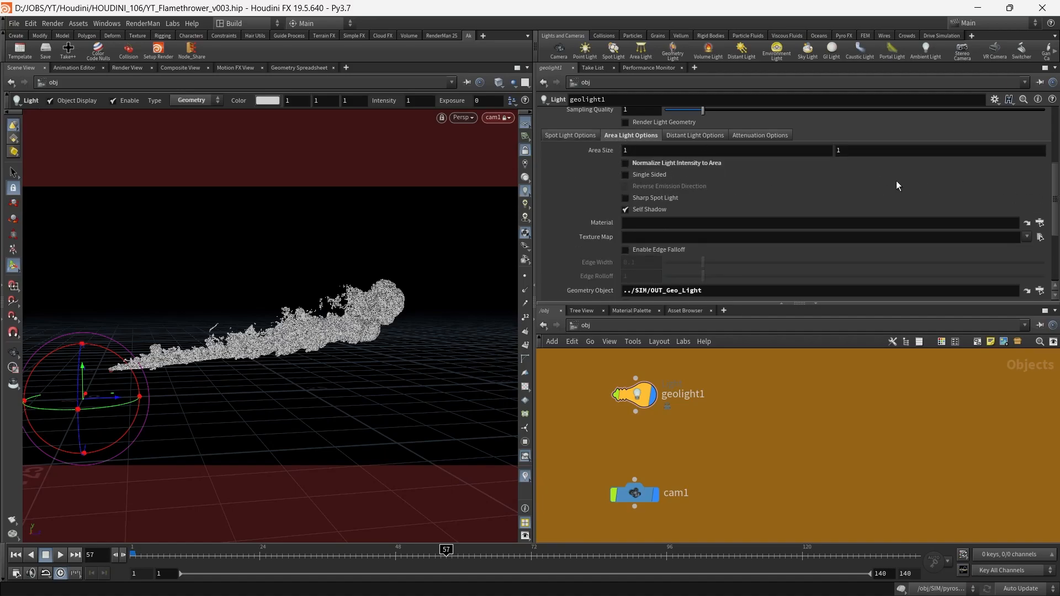
pyautogui.scroll(-4, 1056, 191)
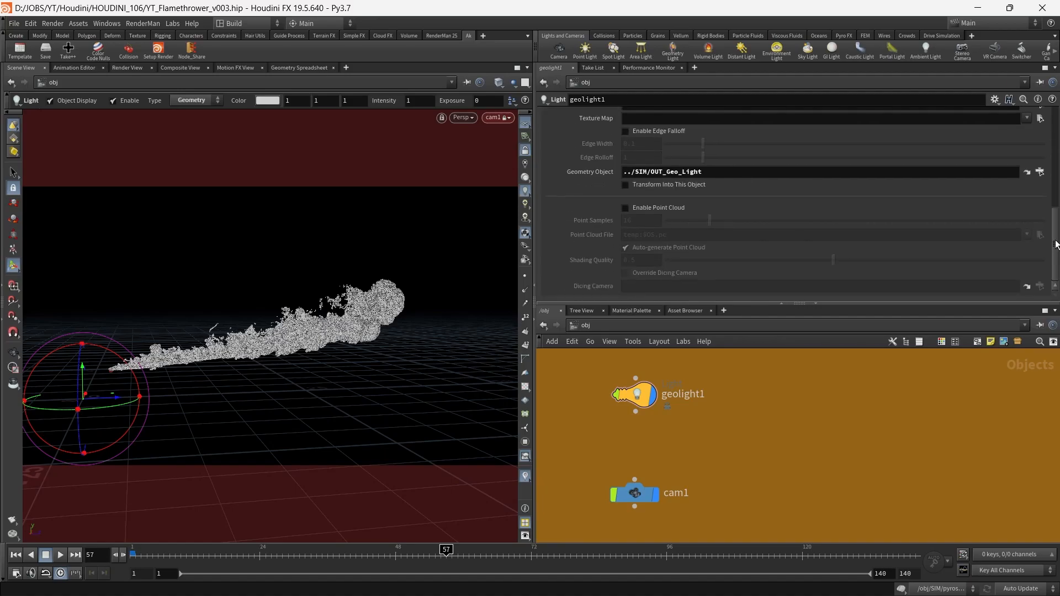
pyautogui.scroll(5, 1055, 192)
# - Add a Grid object below tube1 in the blue Geo prep network box
pyautogui.moveTo(860, 405); pyautogui.dragTo(751, 455, button='middle')
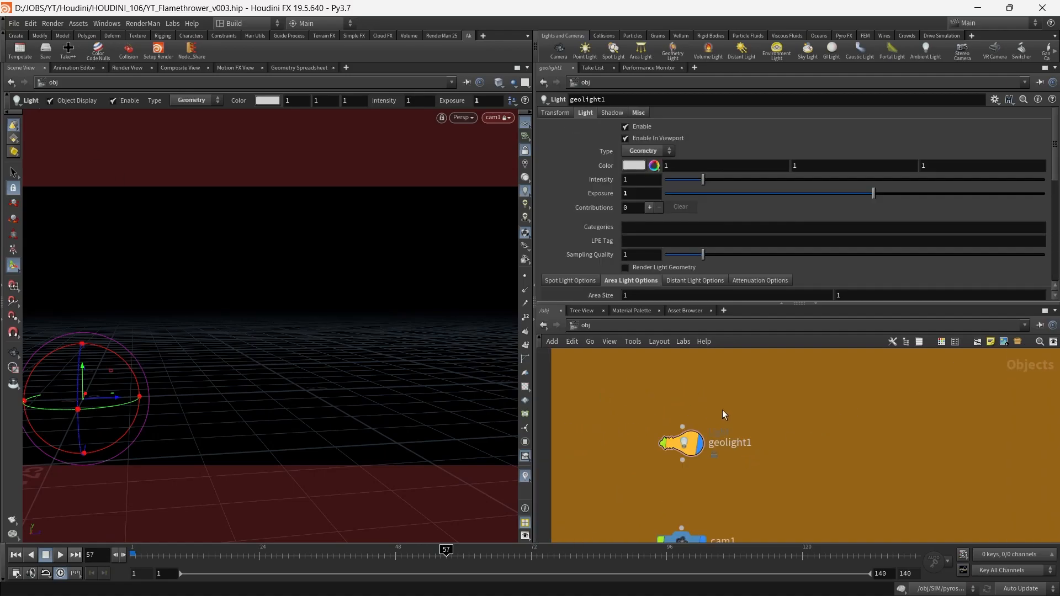
pyautogui.moveTo(942, 411); pyautogui.dragTo(787, 440, button='middle')
pyautogui.scroll(-3, 823, 426)
pyautogui.moveTo(1001, 443); pyautogui.dragTo(627, 461, button='middle')
pyautogui.press('Tab')
pyautogui.write('grid')
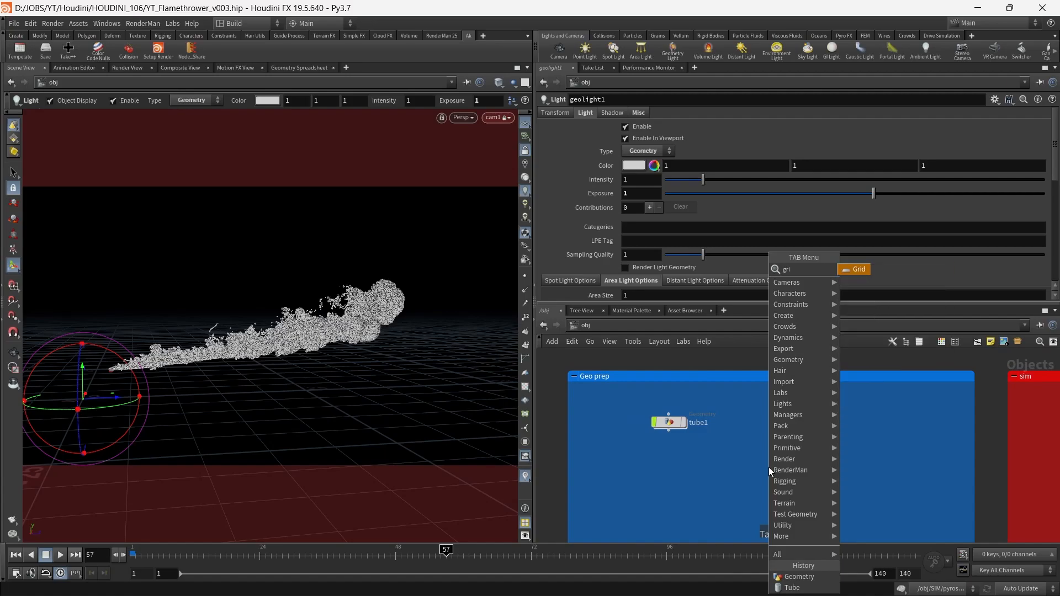
pyautogui.press('Return')
pyautogui.click(668, 464)
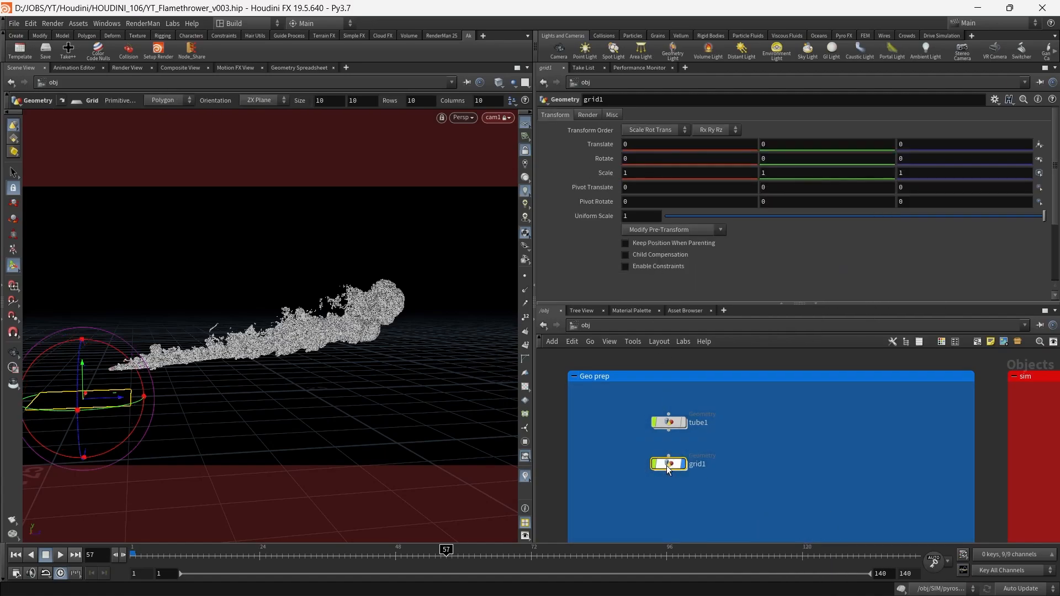
# - Inside grid1, link the second size value to the first, set the size to 100 and return to the object level
pyautogui.doubleClick(667, 465)
pyautogui.moveTo(607, 157); pyautogui.dragTo(892, 161)
pyautogui.click(905, 176)
pyautogui.click(772, 158)
pyautogui.write('00')
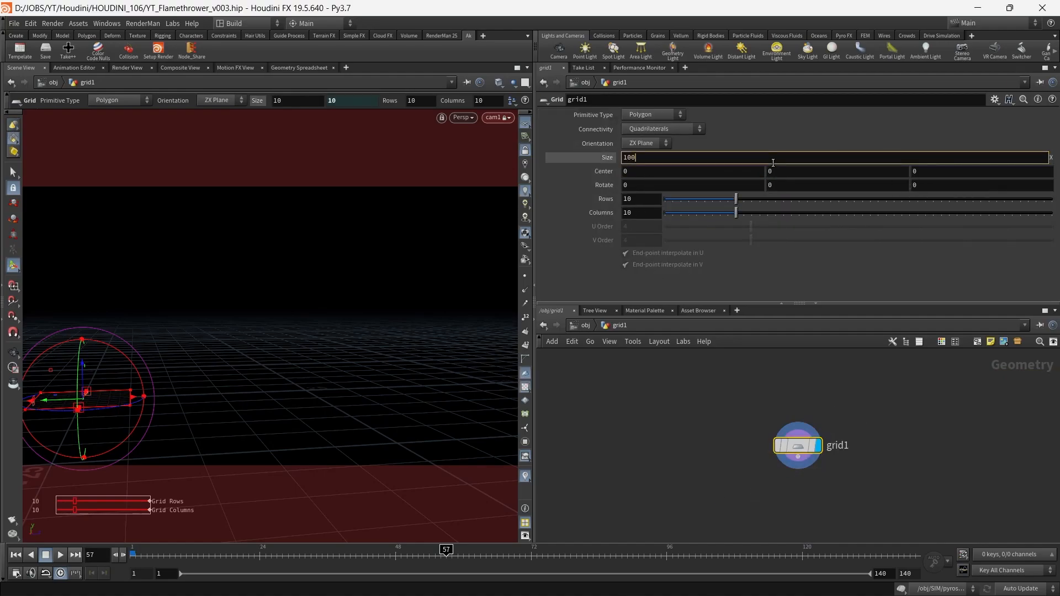
pyautogui.click(784, 408)
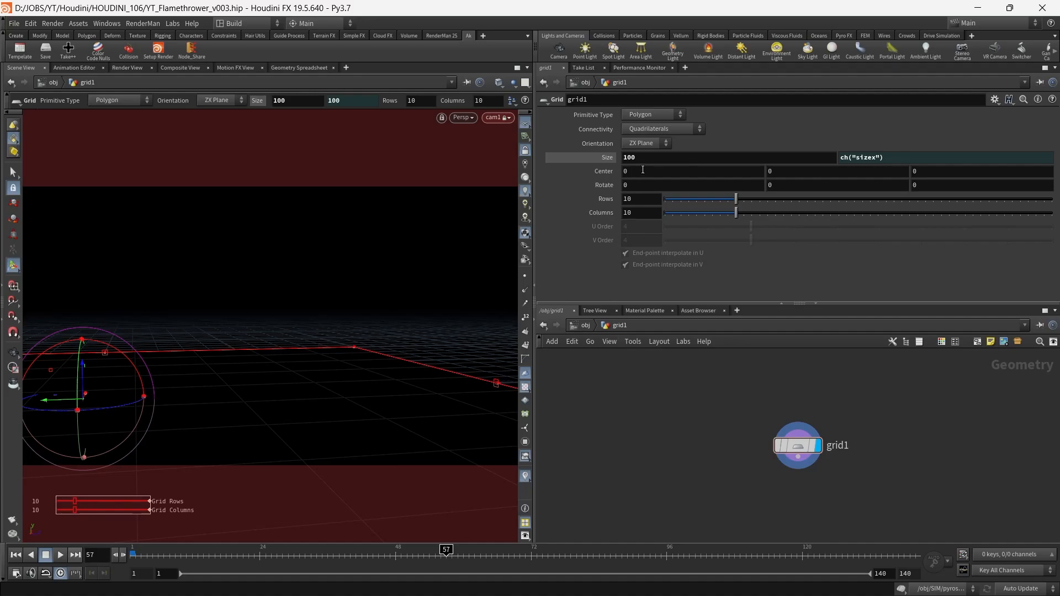
pyautogui.moveTo(920, 171)
pyautogui.mouseDown(button='middle')
pyautogui.moveTo(1041, 172)
pyautogui.moveTo(557, 178)
pyautogui.moveTo(911, 185)
pyautogui.mouseUp(button='middle')
pyautogui.press('u')
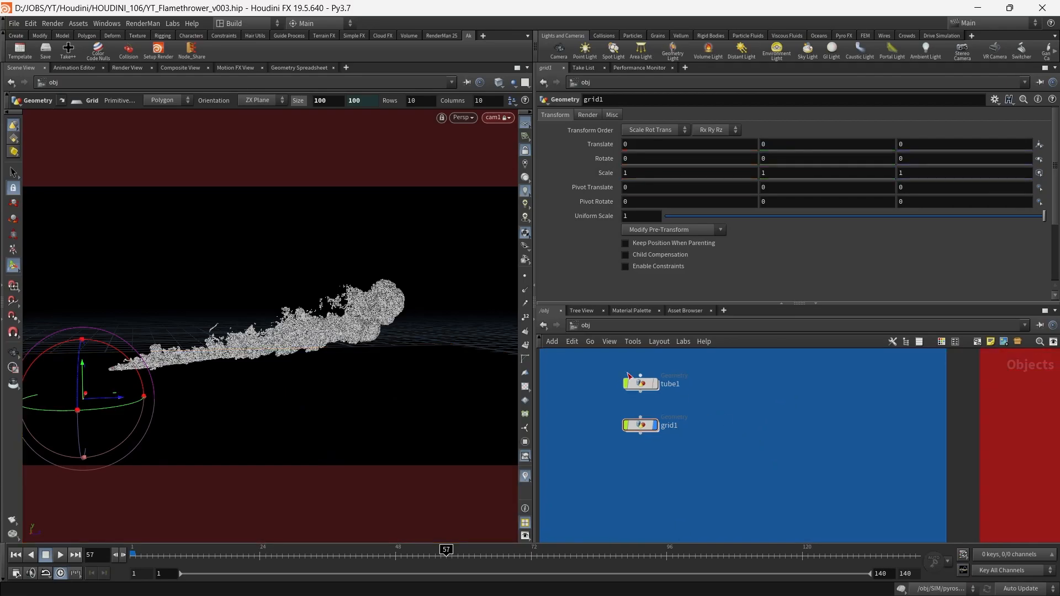
# - In the out network, add grid1 to the Force Objects of the RENDER_OUT_Flamethrower Mantra node
pyautogui.click(597, 326)
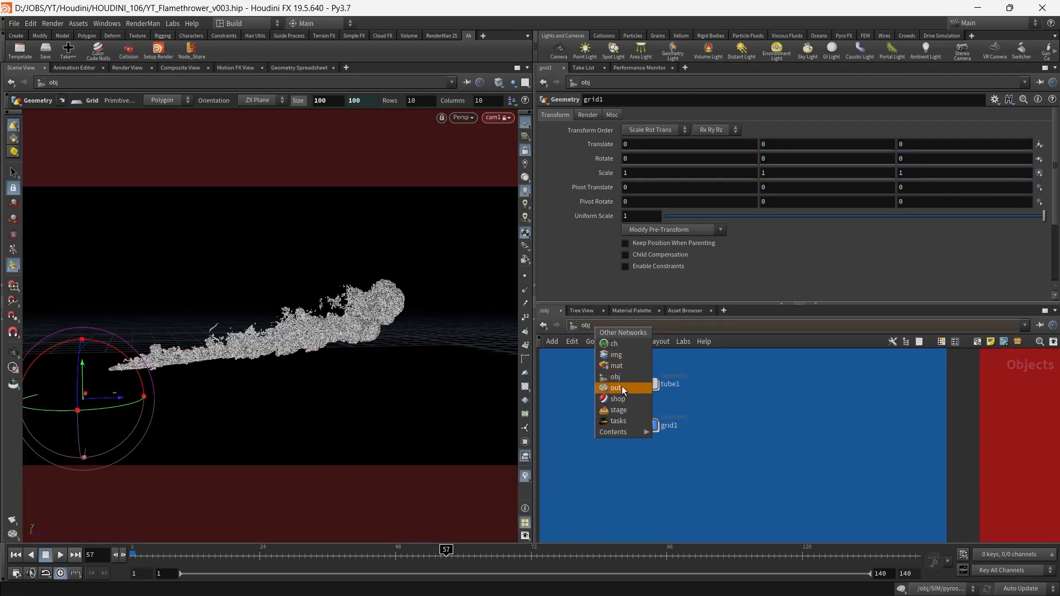
pyautogui.click(621, 388)
pyautogui.click(620, 183)
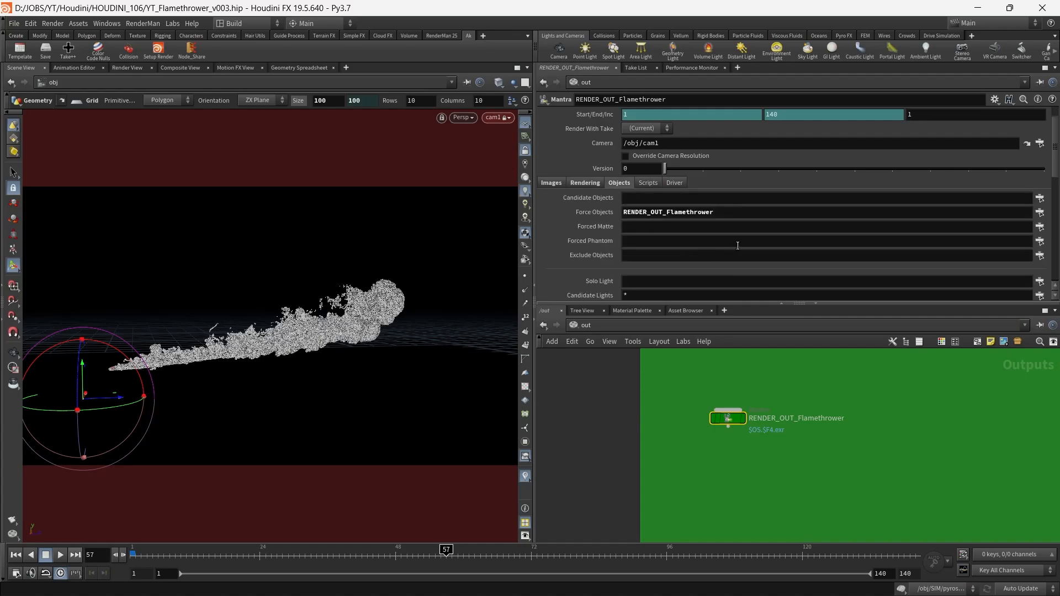
pyautogui.click(1040, 212)
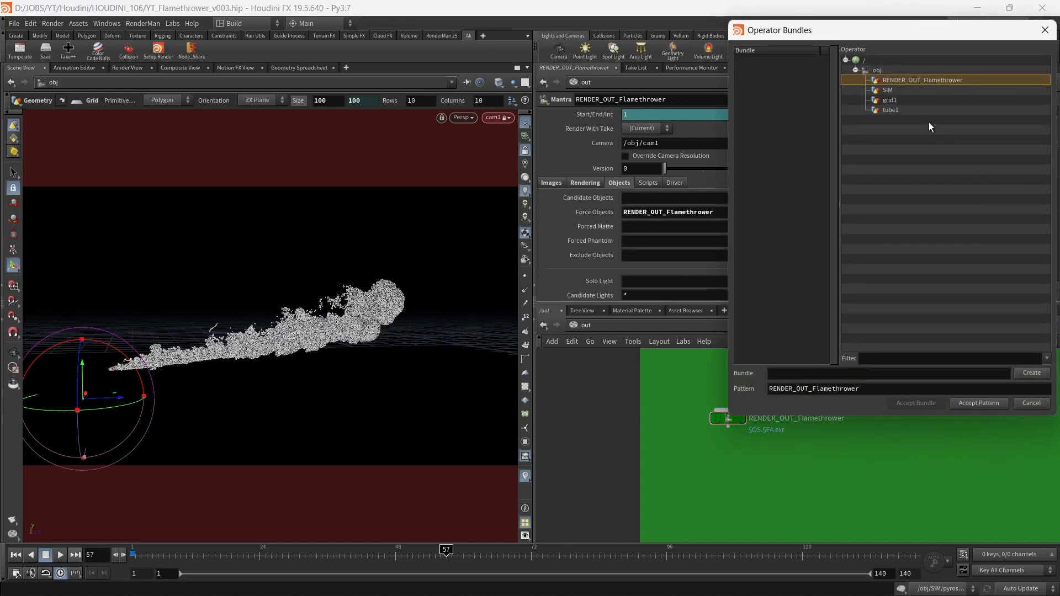
pyautogui.keyDown('ctrl'); pyautogui.click(925, 100); pyautogui.keyUp('ctrl')
pyautogui.click(978, 403)
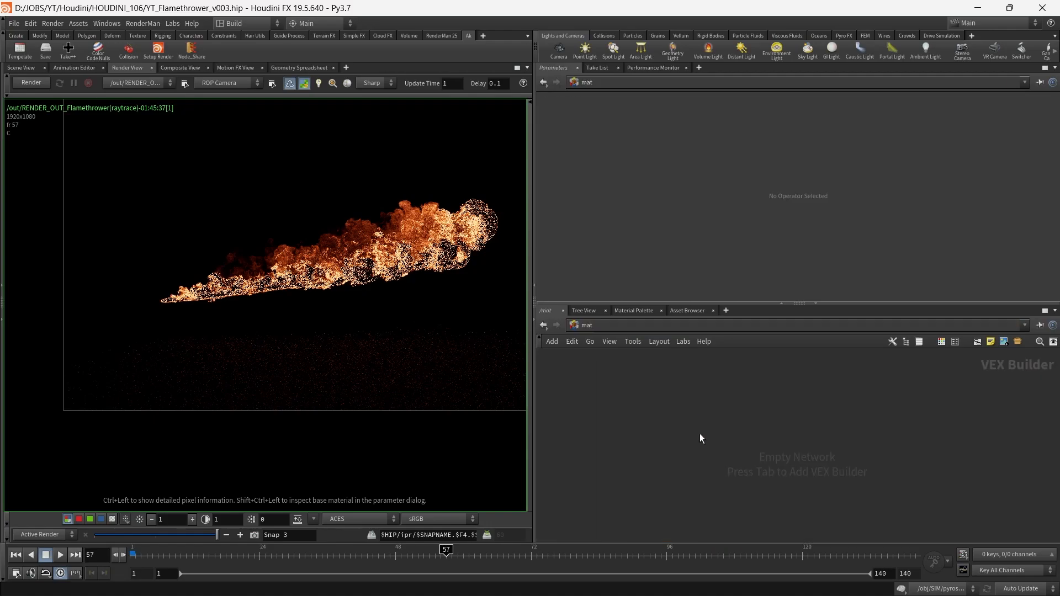
# - Add the Constant utility material from the material palette to the mat network and close the palette
pyautogui.hotkey('alt', 'shift', 'm')
pyautogui.moveTo(616, 333); pyautogui.dragTo(622, 532)
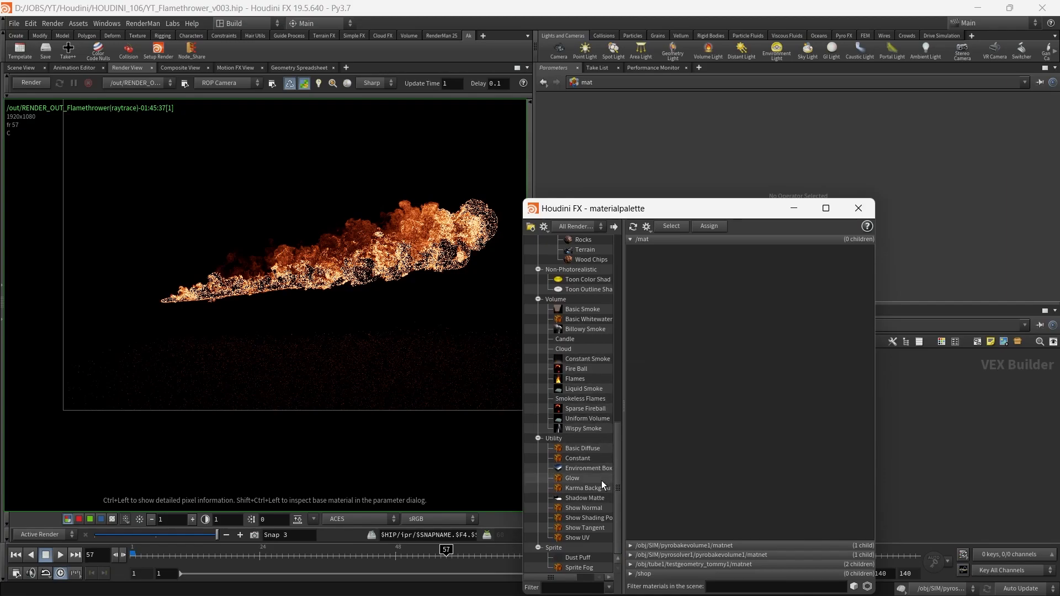
pyautogui.click(591, 458)
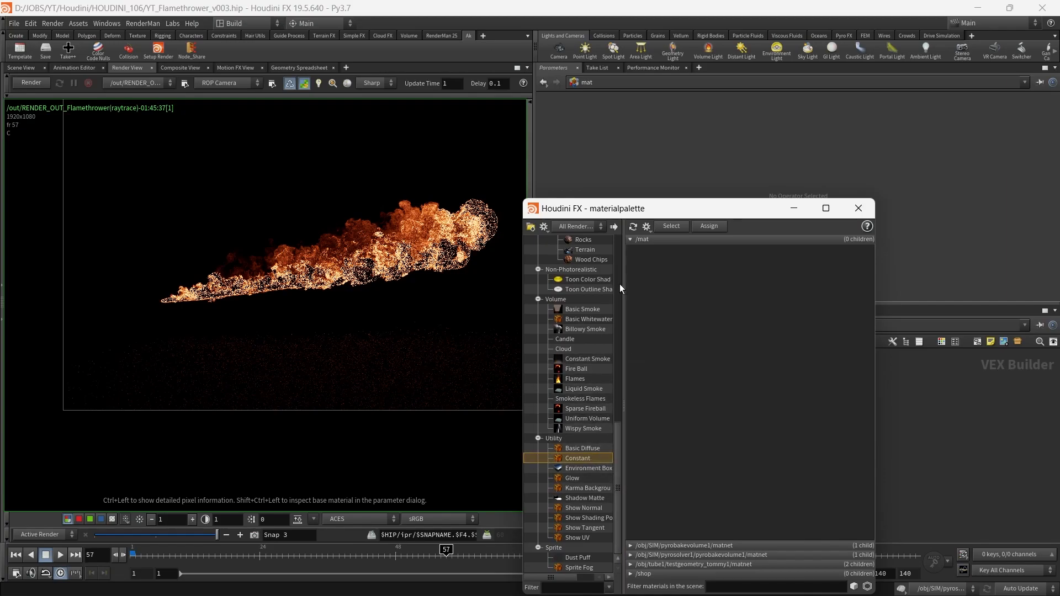
pyautogui.click(614, 228)
pyautogui.click(859, 207)
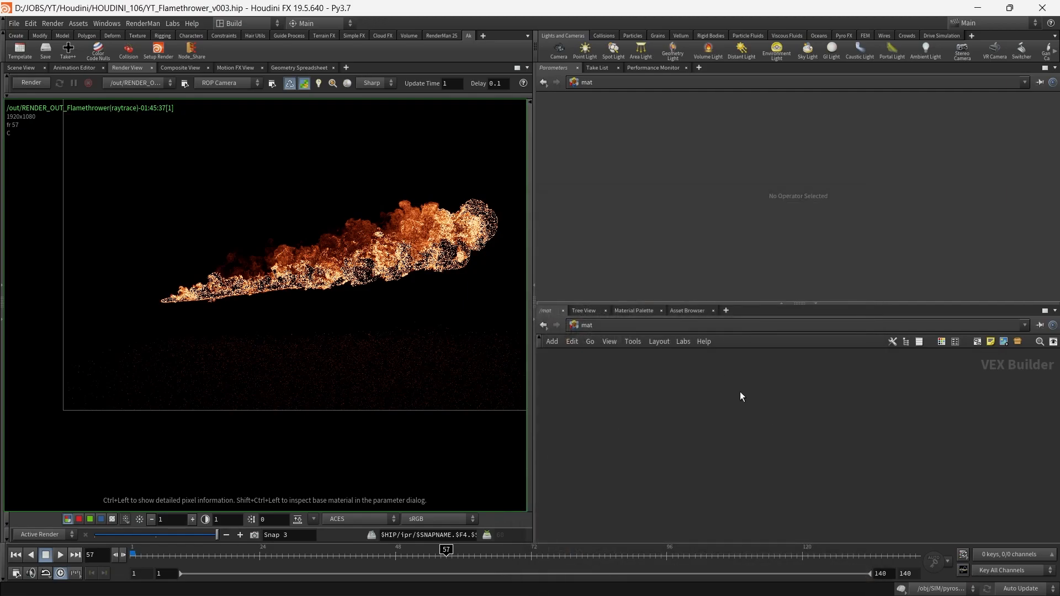
pyautogui.press('f')
# - Assign /mat/constant as the material of geolight1
pyautogui.click(551, 325)
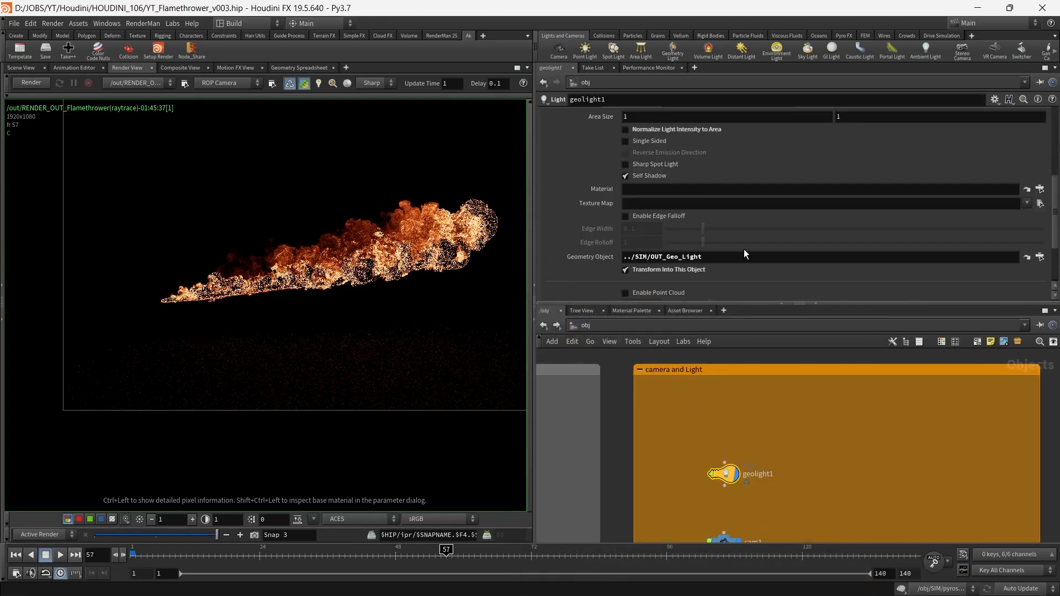
pyautogui.click(1040, 188)
pyautogui.click(933, 144)
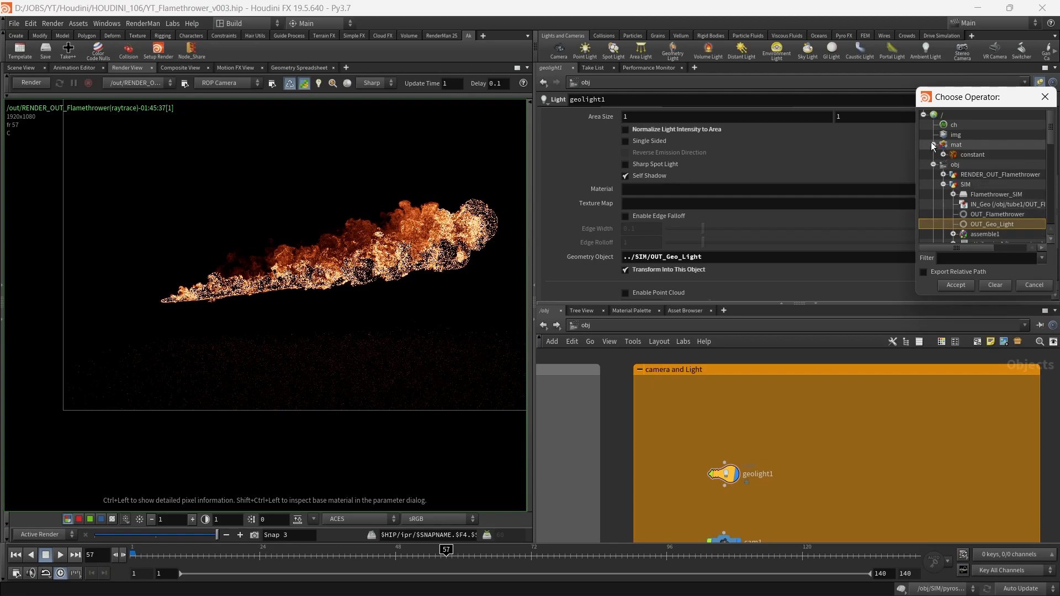
pyautogui.doubleClick(971, 155)
# - Look inside the SIM network at attribdelete1's attribute deletion settings, and return to the object level
pyautogui.scroll(-4, 837, 446)
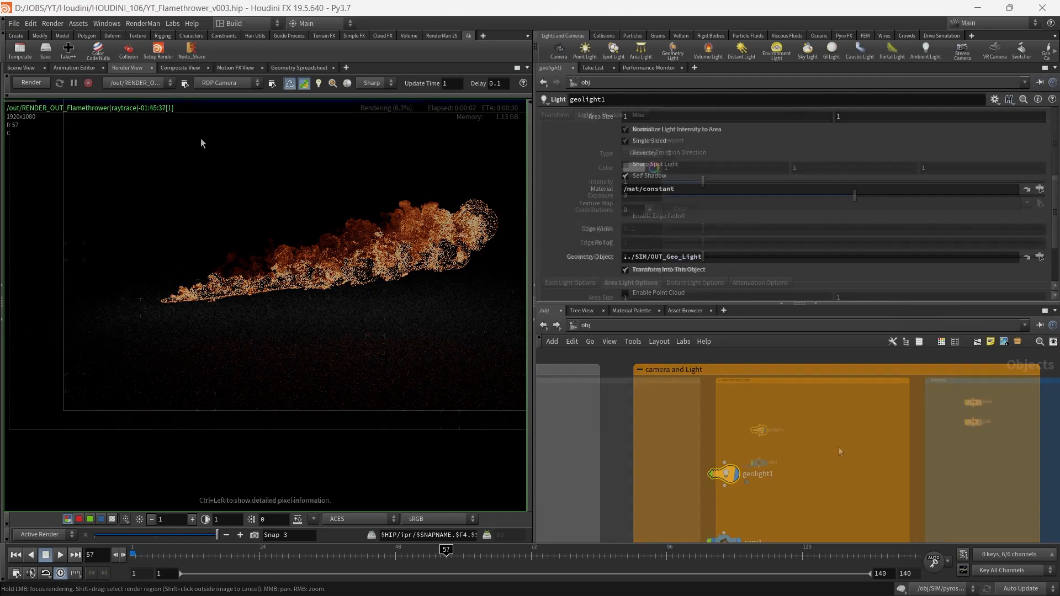
pyautogui.moveTo(879, 448); pyautogui.dragTo(734, 470, button='middle')
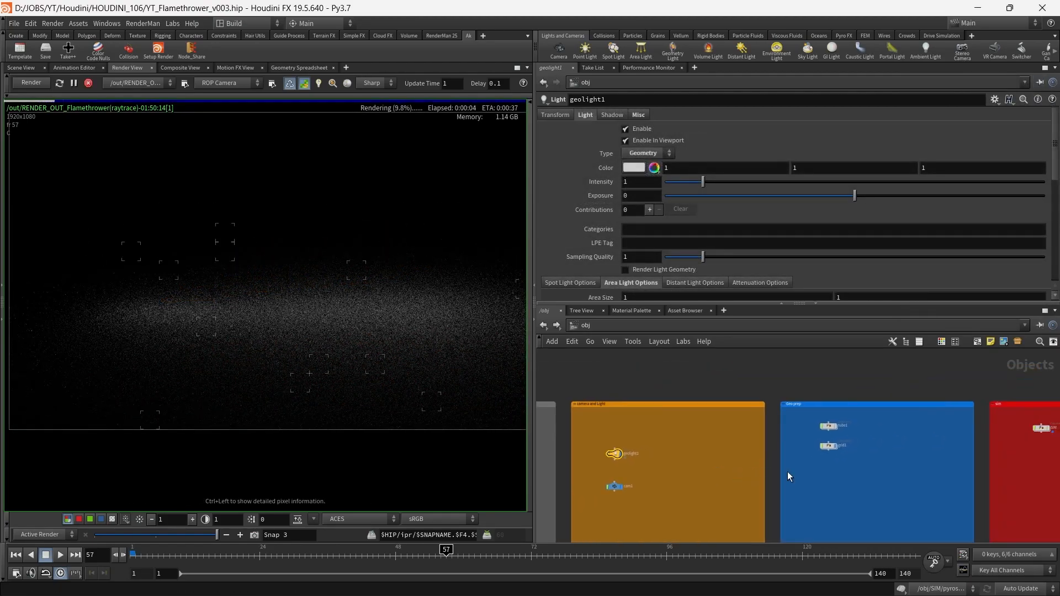
pyautogui.moveTo(923, 472); pyautogui.dragTo(799, 476, button='middle')
pyautogui.moveTo(947, 436); pyautogui.dragTo(815, 450, button='middle')
pyautogui.scroll(5, 814, 450)
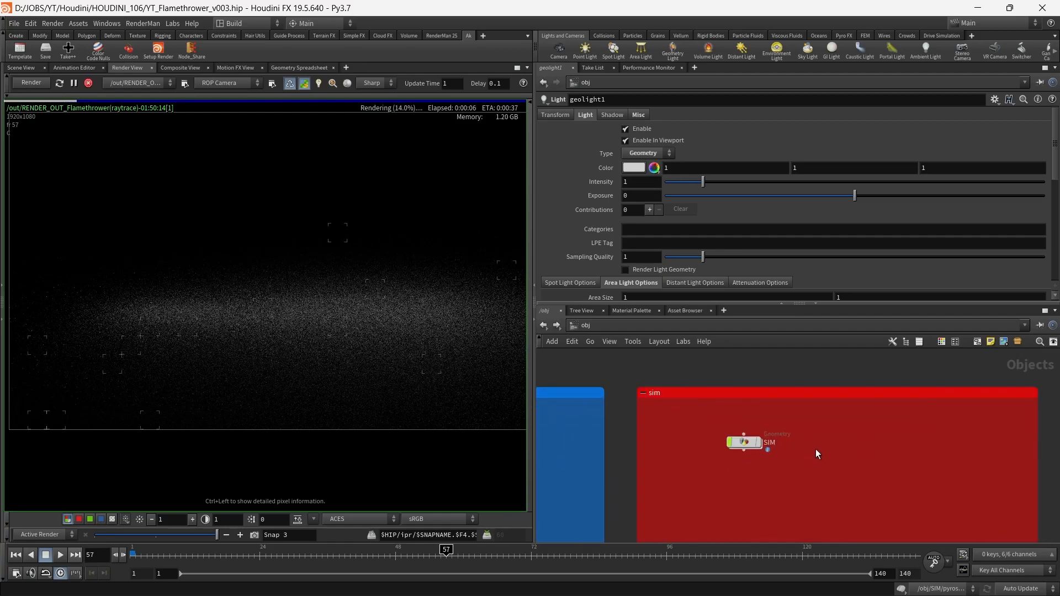
pyautogui.doubleClick(722, 442)
pyautogui.moveTo(711, 406); pyautogui.dragTo(706, 467, button='middle')
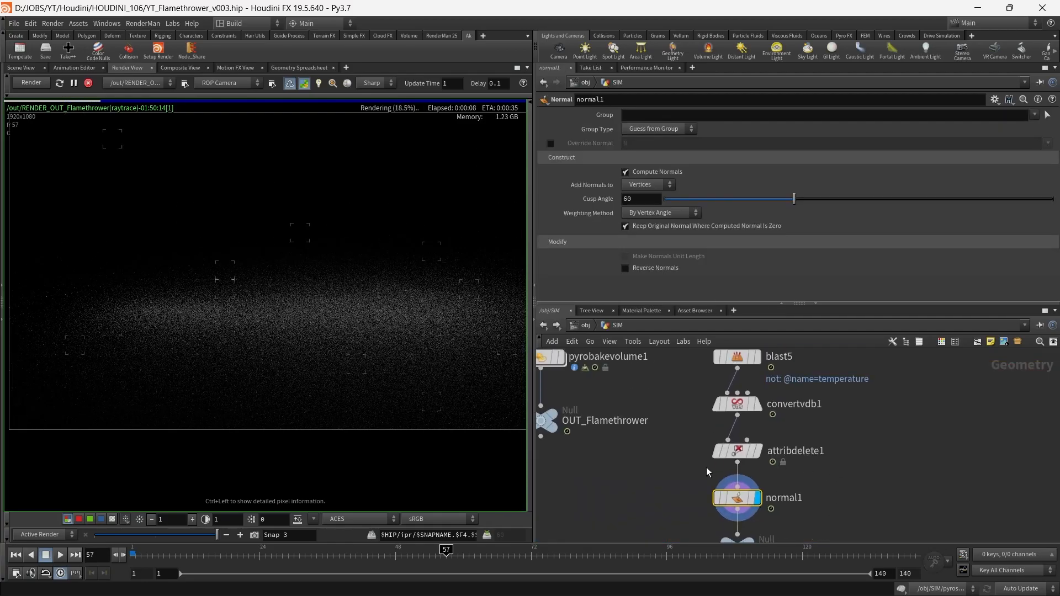
pyautogui.click(736, 451)
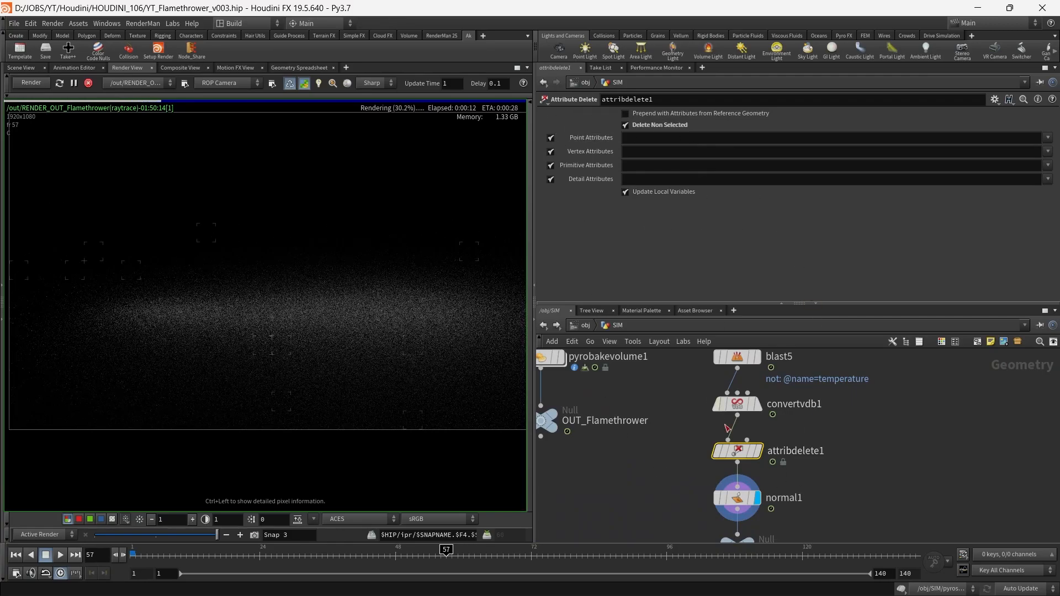
pyautogui.press('u')
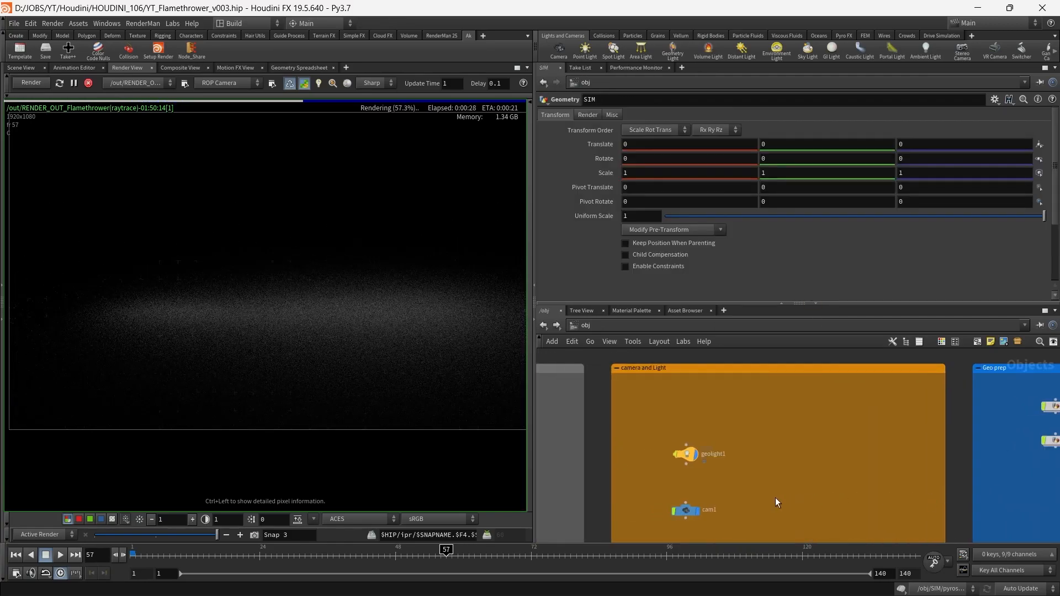
# - Set geolight1's light color to orange with RGB values 1, 0.5, 0
pyautogui.click(685, 454)
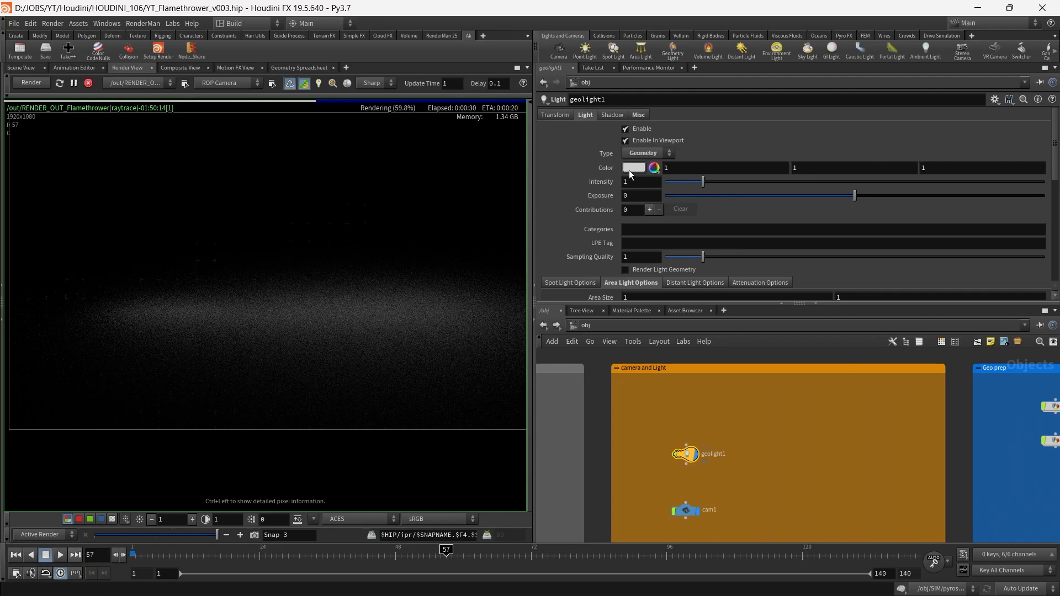
pyautogui.click(629, 169)
pyautogui.click(606, 96)
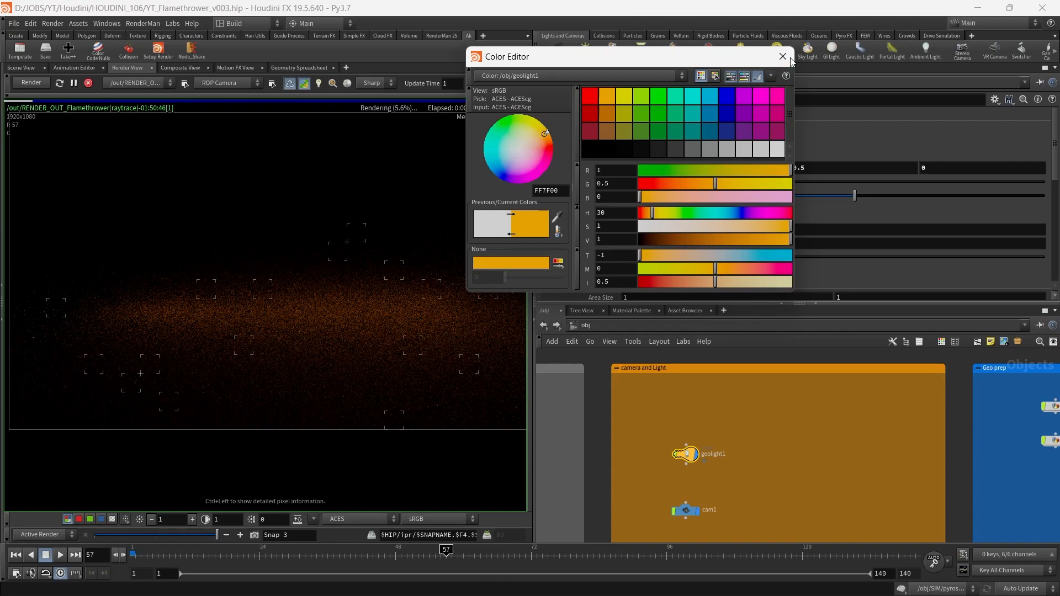
pyautogui.click(790, 58)
# - Add RENDER_OUT_Flamethrower to the forced objects of the Mantra output node alongside grid1
pyautogui.click(591, 326)
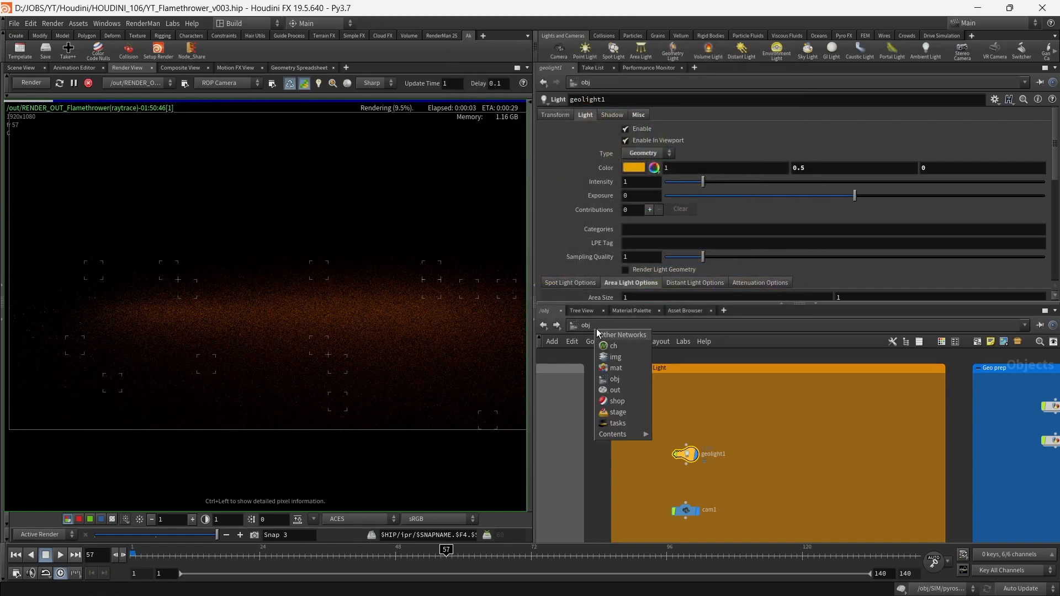
pyautogui.click(613, 379)
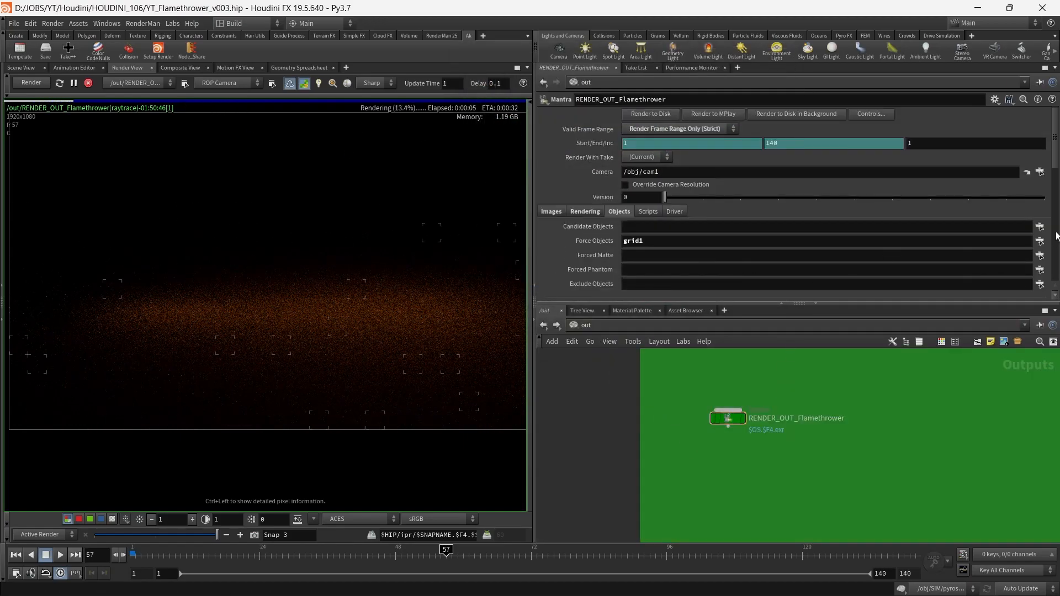
pyautogui.click(1040, 241)
pyautogui.click(906, 81)
pyautogui.keyDown('ctrl'); pyautogui.click(909, 100); pyautogui.keyUp('ctrl')
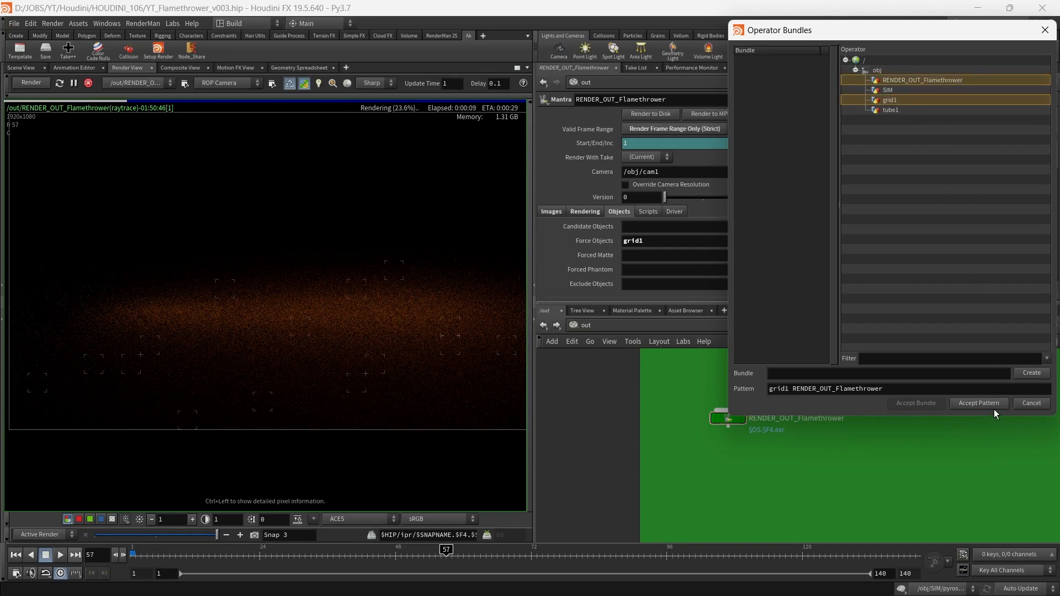
pyautogui.click(986, 404)
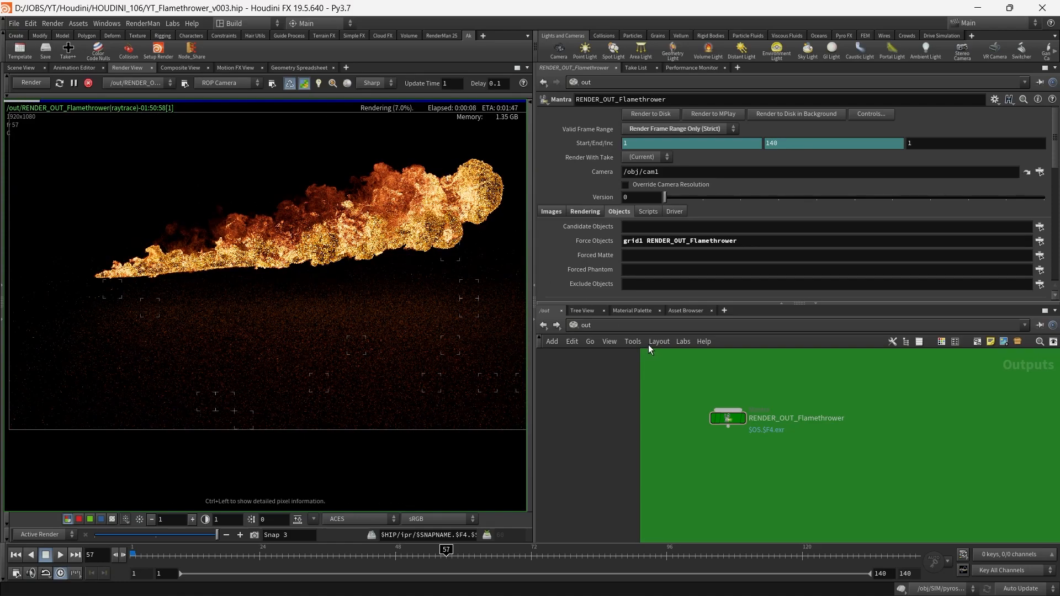
# - Return to the object level and set geolight1's exposure to 2
pyautogui.click(587, 325)
pyautogui.click(611, 375)
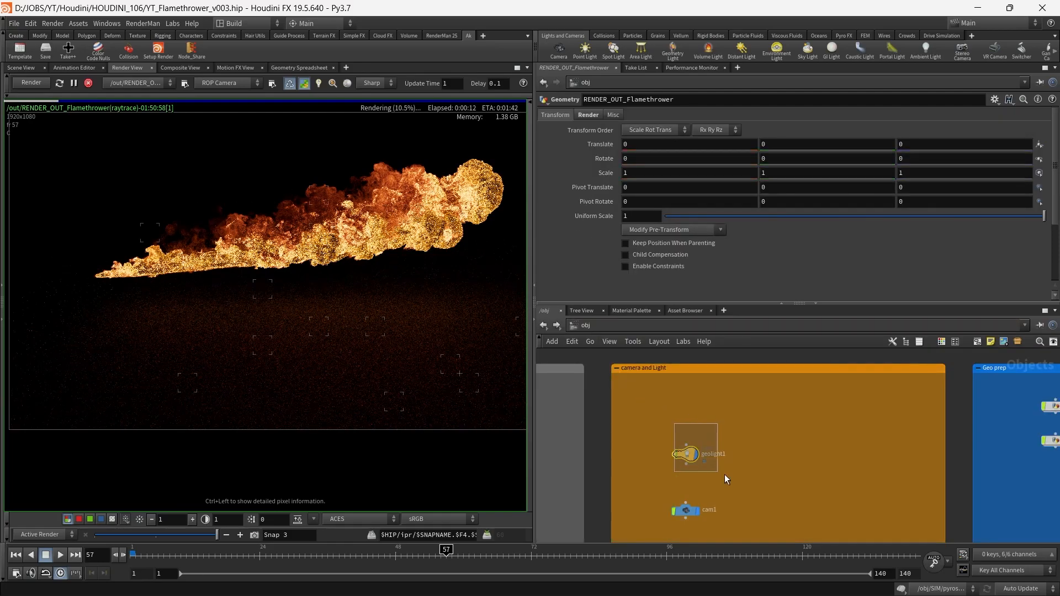
pyautogui.moveTo(725, 476); pyautogui.dragTo(720, 474)
pyautogui.click(636, 196)
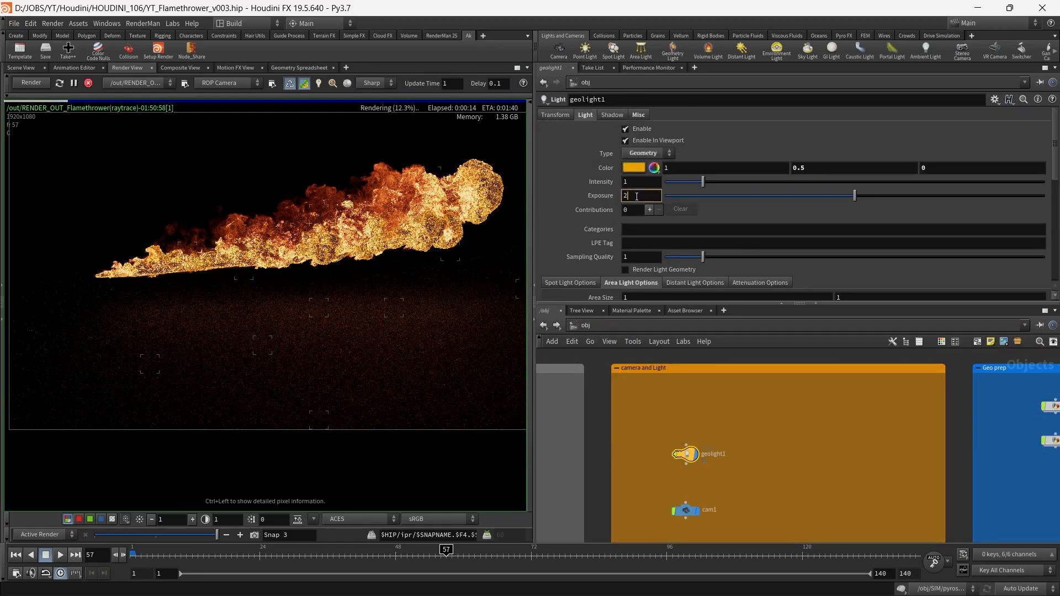
pyautogui.press('Return')
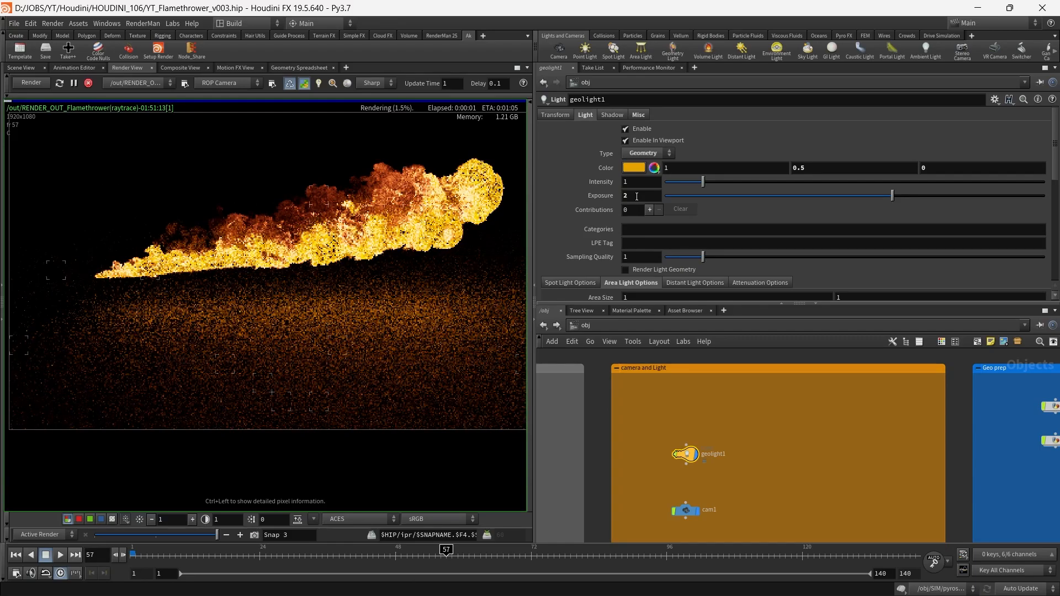
# - Change geolight1's light color to a darker orange with RGB values 0.5, 0.25, 0
pyautogui.click(627, 167)
pyautogui.click(606, 113)
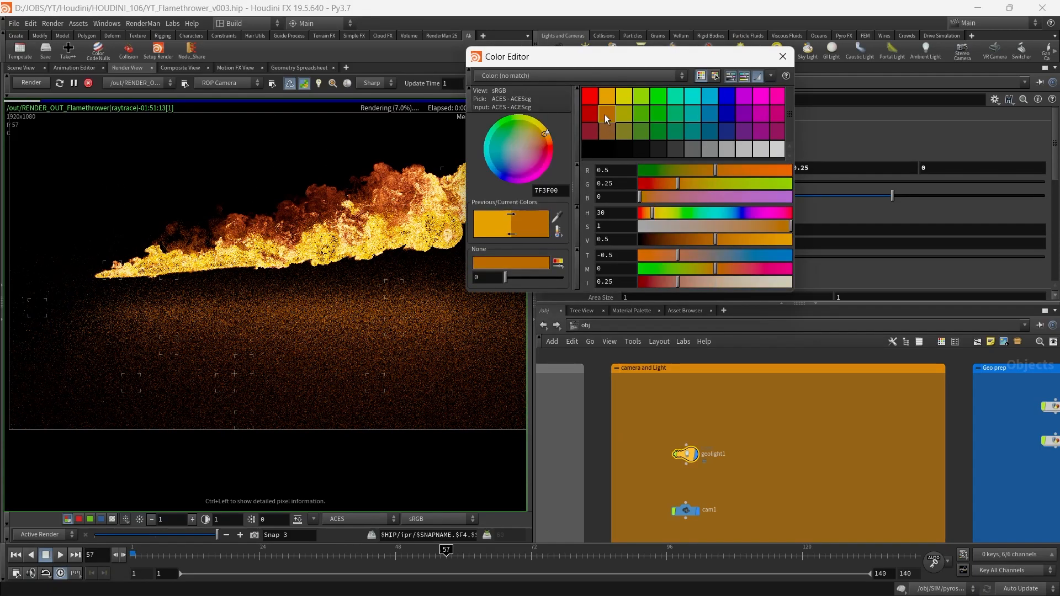
pyautogui.click(783, 55)
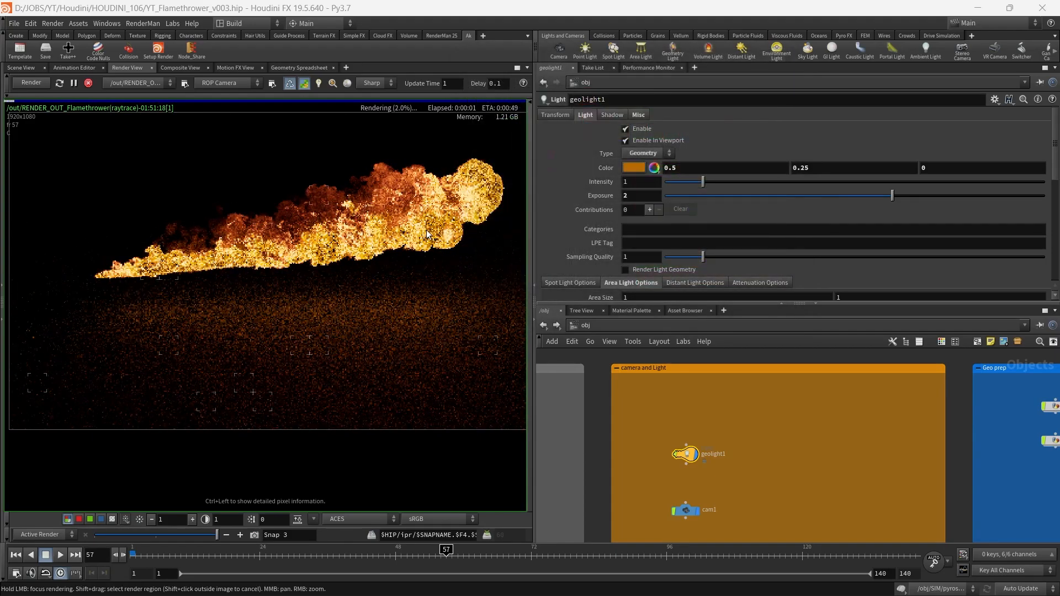
pyautogui.scroll(-3, 354, 254)
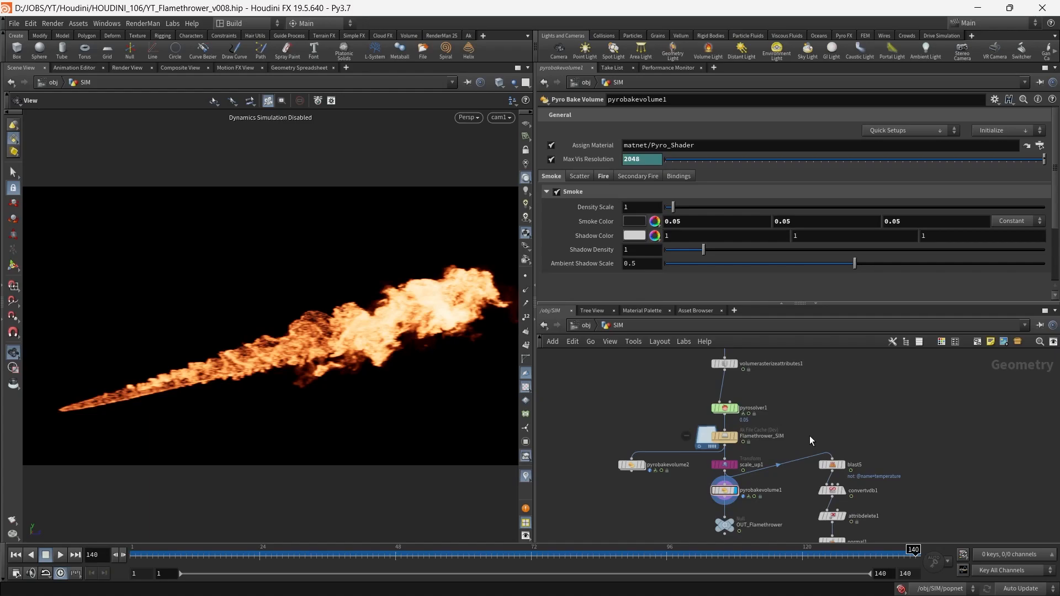
# - Bring up pyrosolver1's field settings and play the flamethrower flipbook in MPlay before returning to Houdini
pyautogui.click(724, 407)
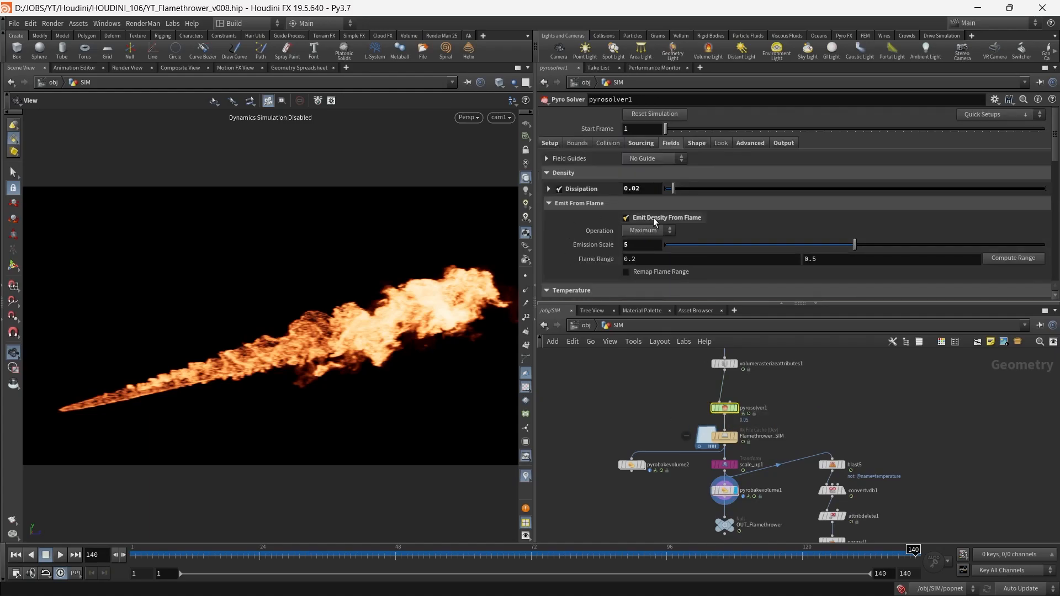
pyautogui.moveTo(488, 588)
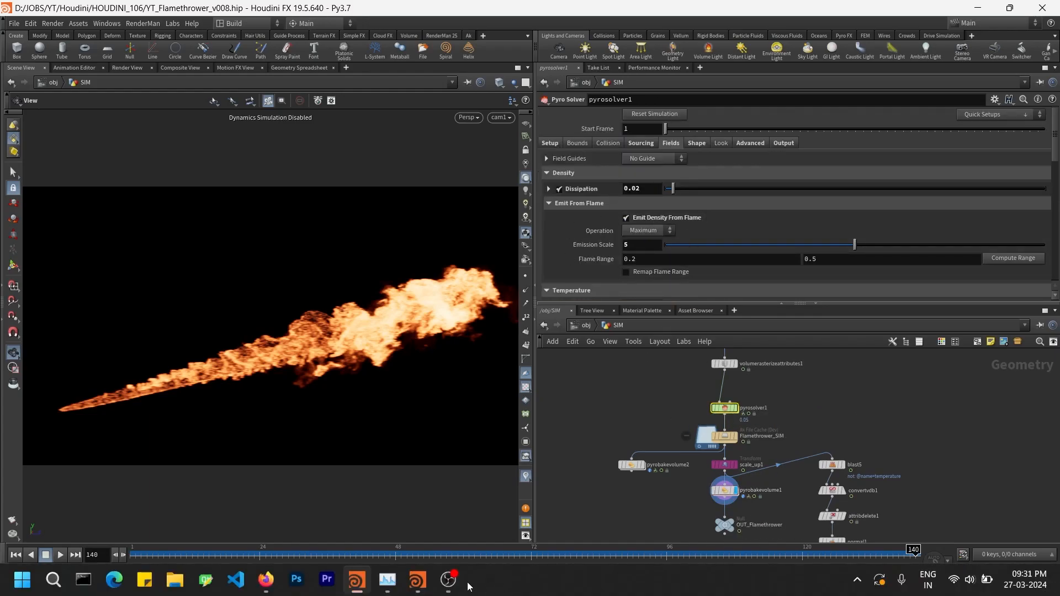
pyautogui.click(419, 585)
pyautogui.click(59, 448)
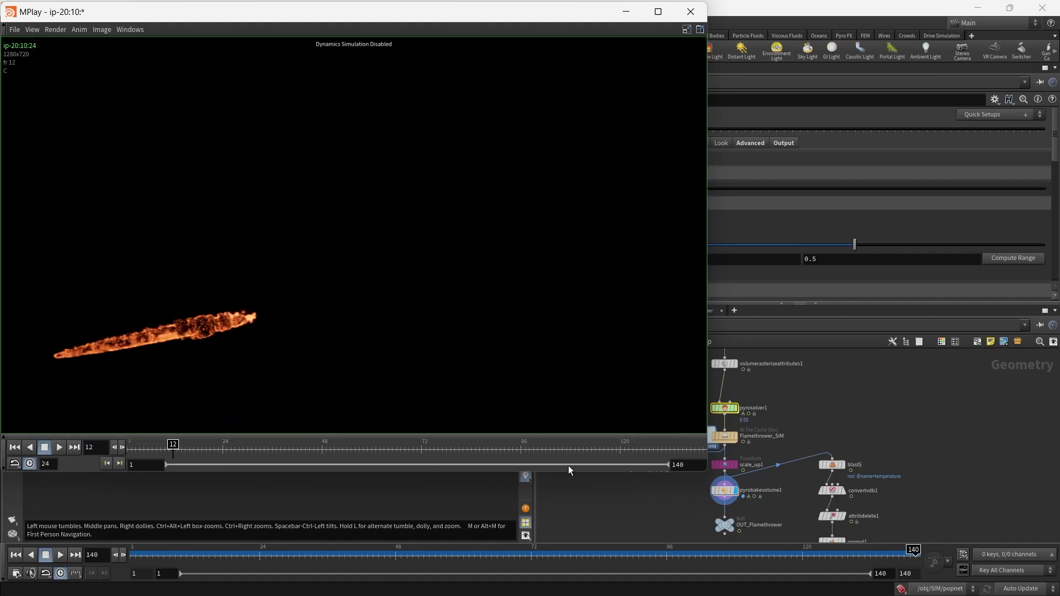
pyautogui.click(816, 386)
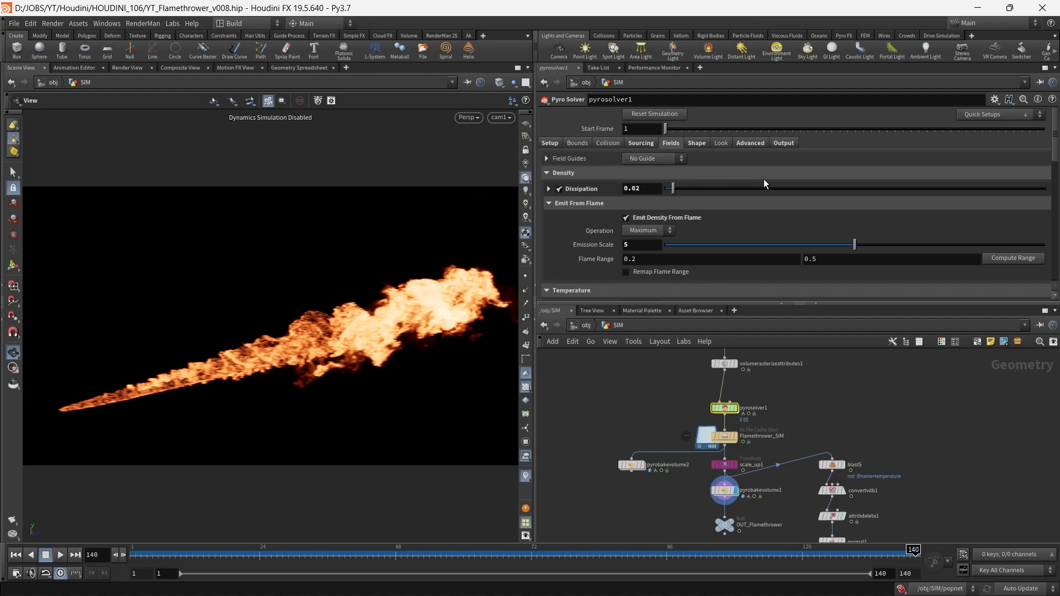
# - Review pyrosolver1's density dissipation and the flame range used for emitting density from flame
pyautogui.moveTo(637, 189); pyautogui.dragTo(662, 189)
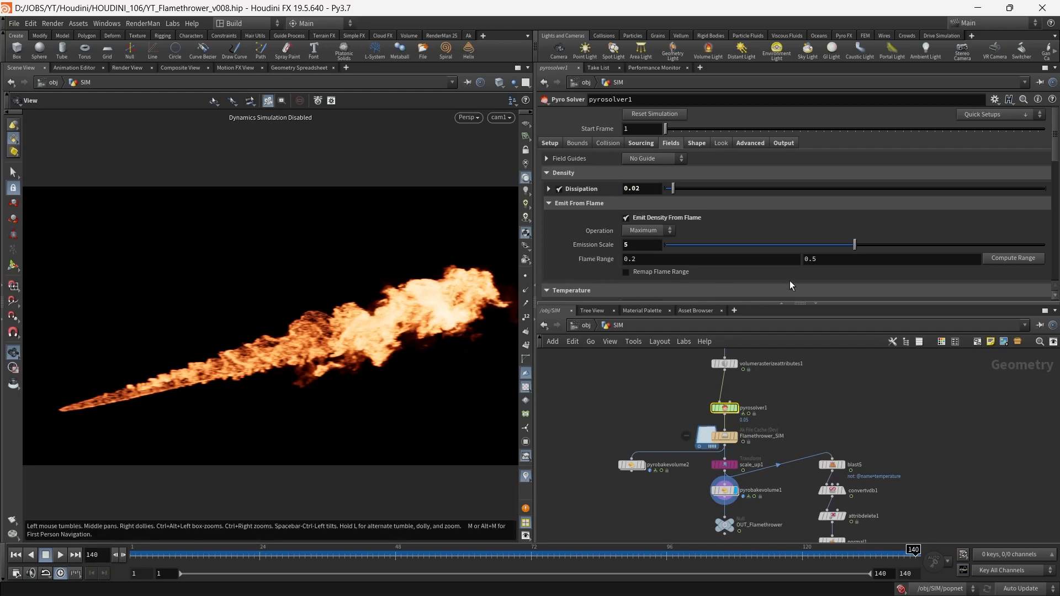
pyautogui.scroll(-1, 832, 229)
pyautogui.doubleClick(829, 229)
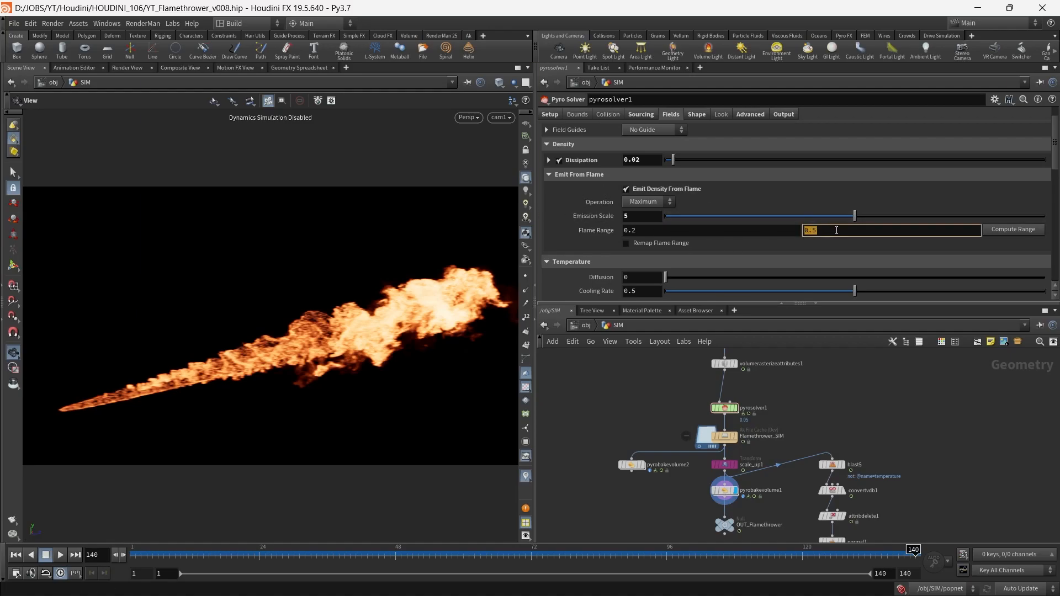
pyautogui.write('2')
pyautogui.press('Return')
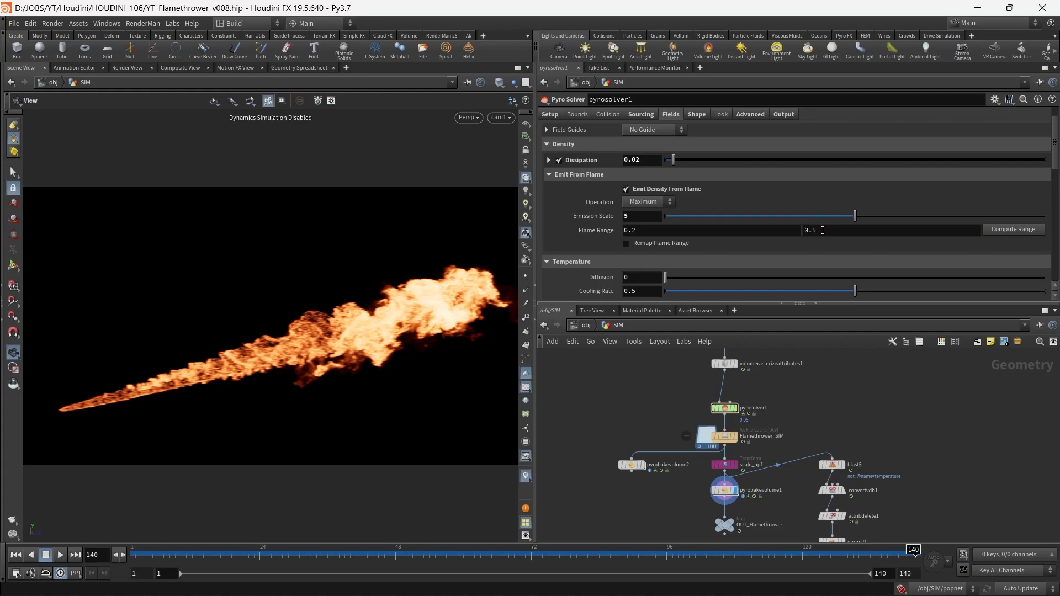
# - Examine pyrosolver1's disturbance and turbulence control ranges, along with its density field and source volume settings
pyautogui.click(697, 114)
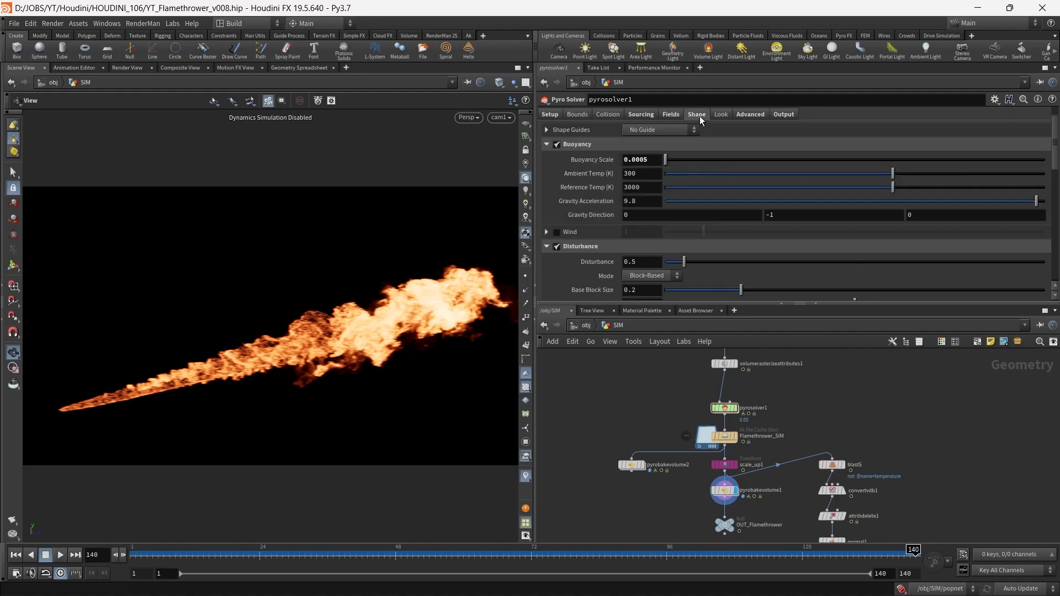
pyautogui.scroll(-10, 747, 178)
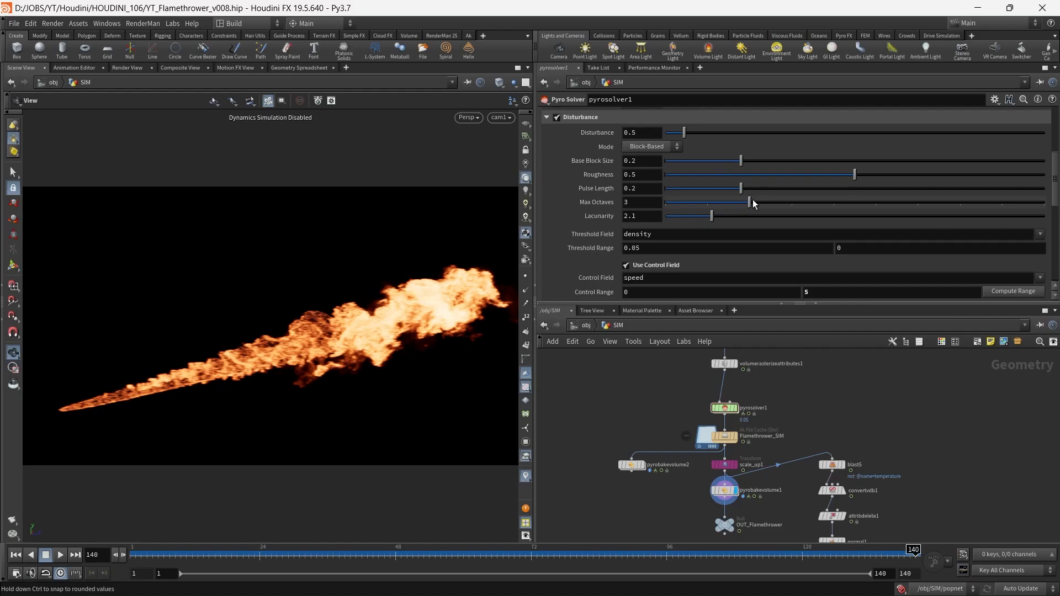
pyautogui.scroll(1, 594, 234)
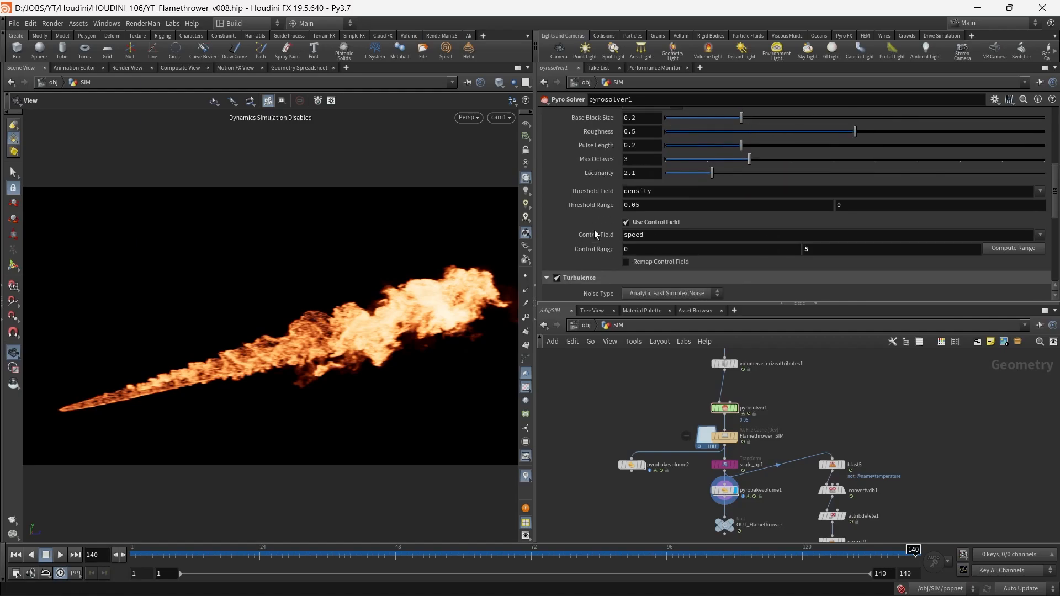
pyautogui.scroll(-1, 820, 242)
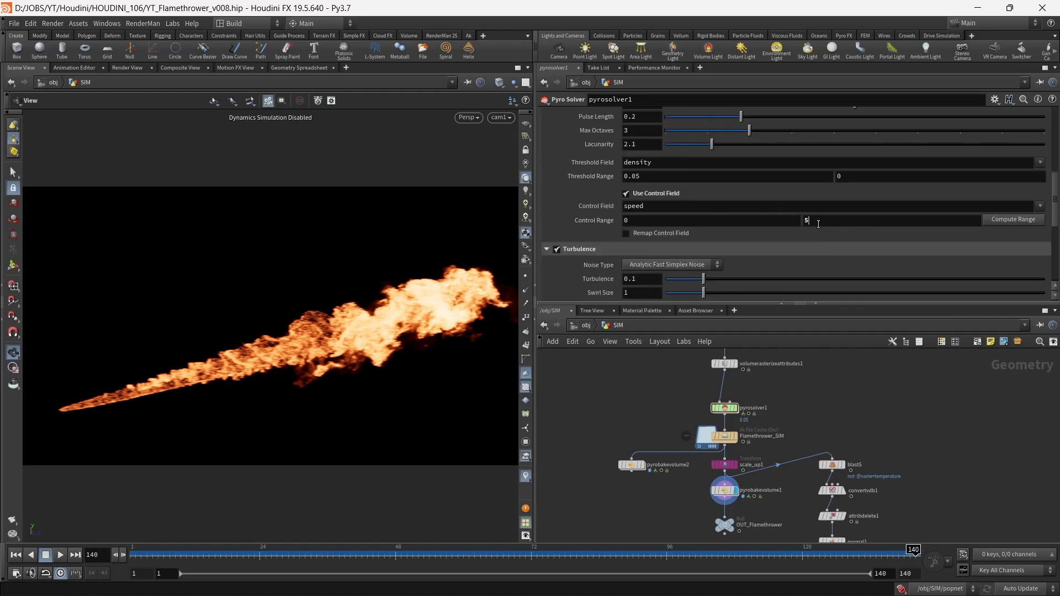
pyautogui.press('Return')
pyautogui.scroll(-6, 800, 204)
pyautogui.click(829, 261)
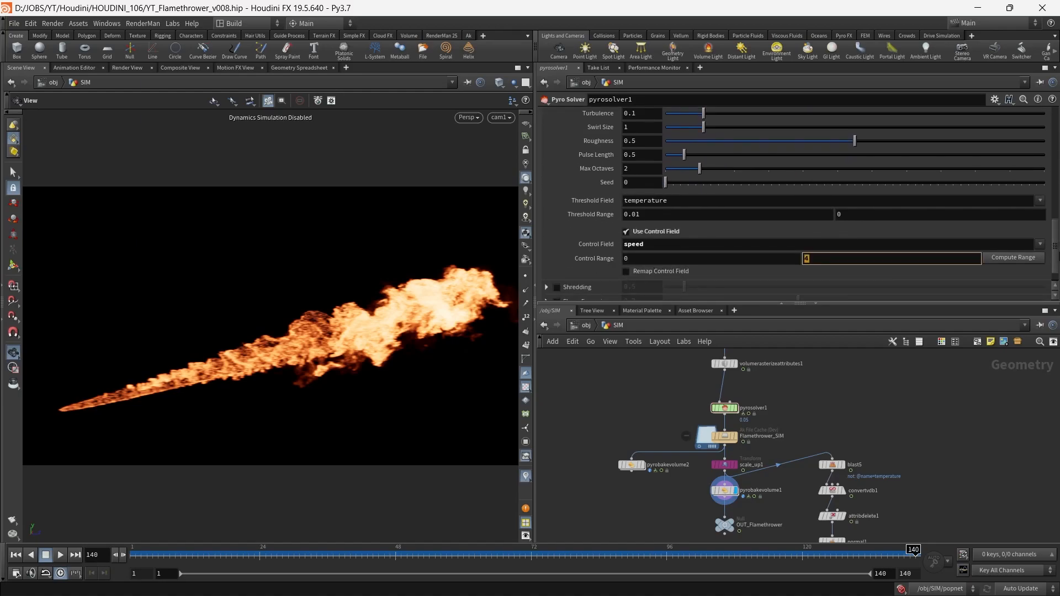
pyautogui.moveTo(1056, 258); pyautogui.dragTo(1053, 148)
pyautogui.click(671, 143)
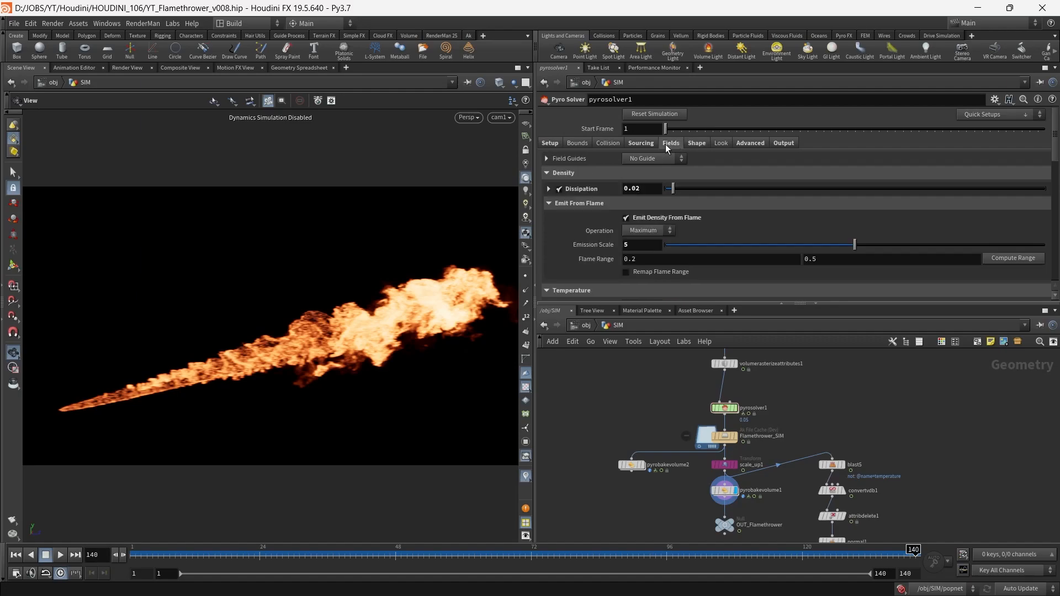
pyautogui.click(642, 143)
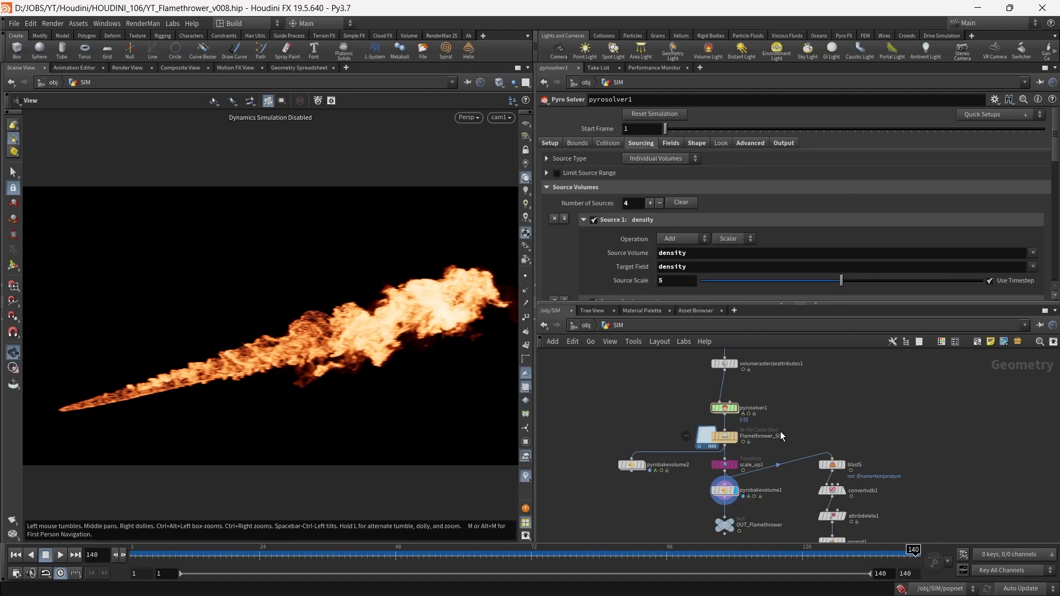
# - Replay the flamethrower flipbook in MPlay and return to the SIM network in Houdini
pyautogui.click(388, 589)
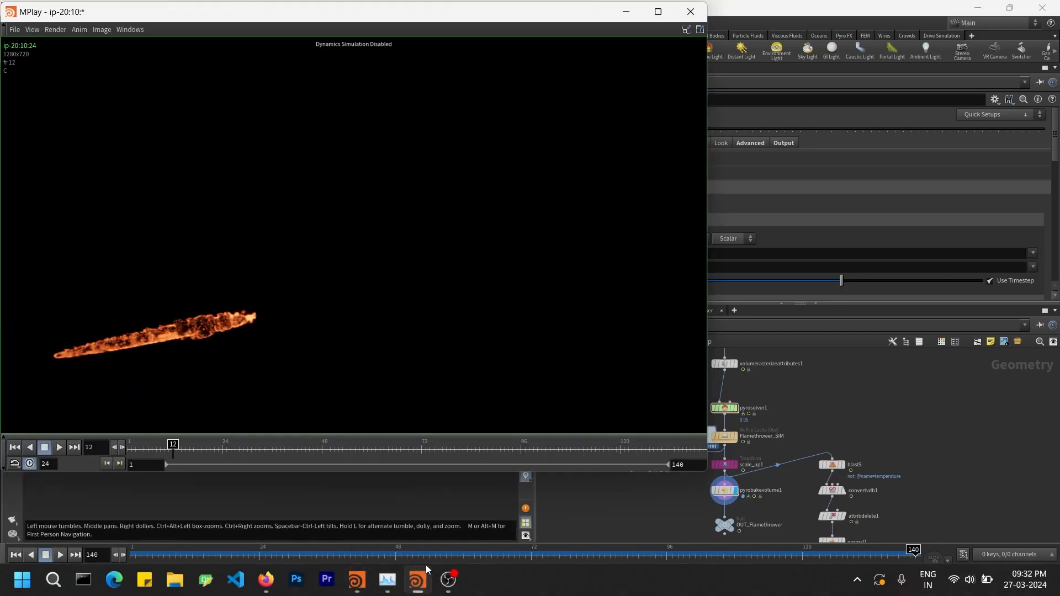
pyautogui.click(60, 447)
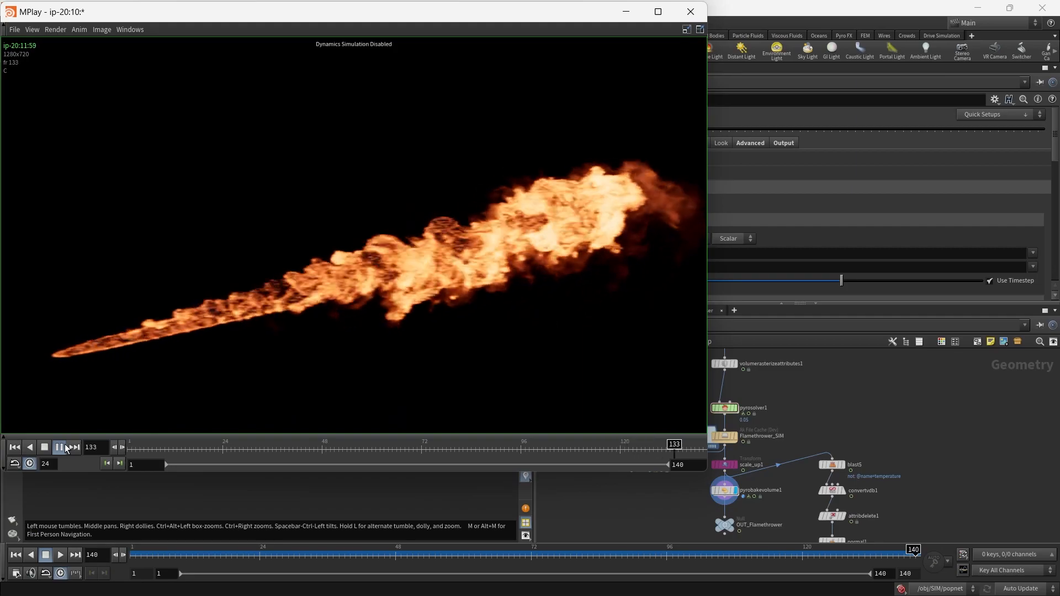
pyautogui.click(847, 425)
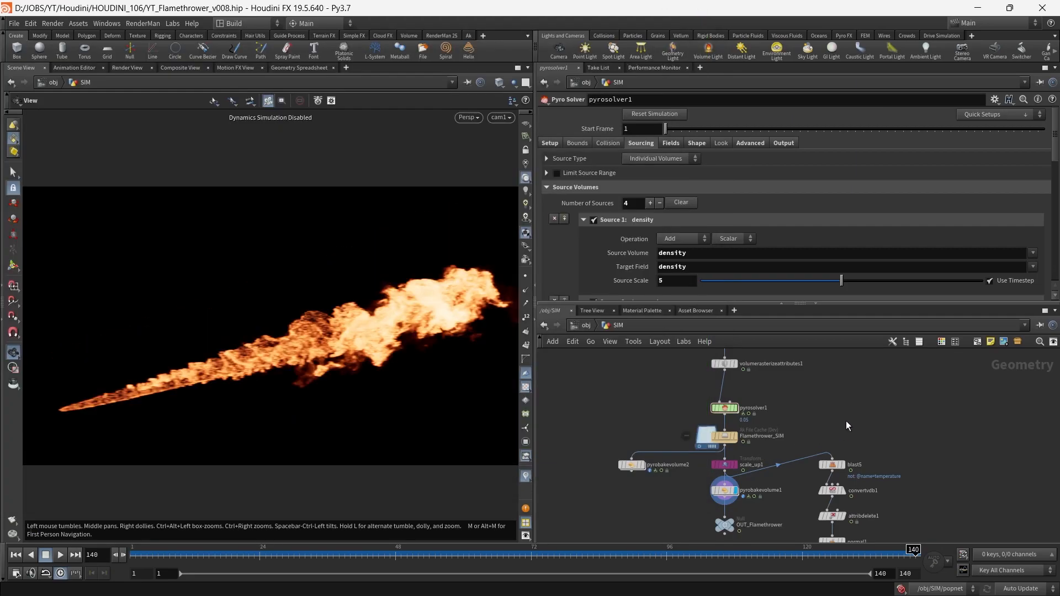
# - Switch to the out network and inspect RENDER_OUT_Flamethrower's motion blur and ray limit settings
pyautogui.moveTo(867, 393); pyautogui.dragTo(844, 353, button='middle')
pyautogui.click(584, 329)
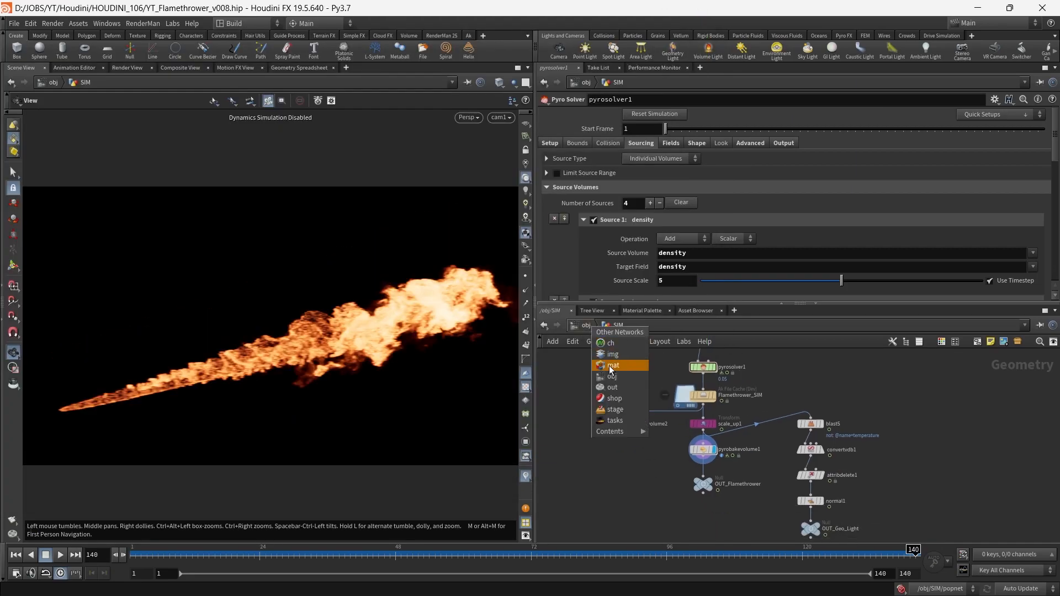
pyautogui.click(612, 388)
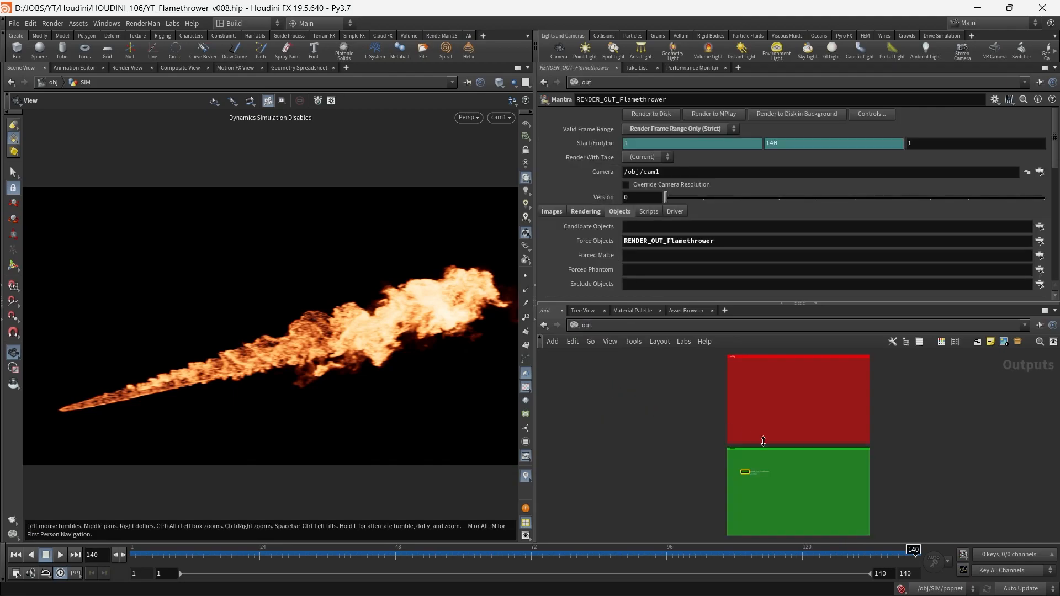
pyautogui.click(585, 212)
pyautogui.scroll(-3, 604, 258)
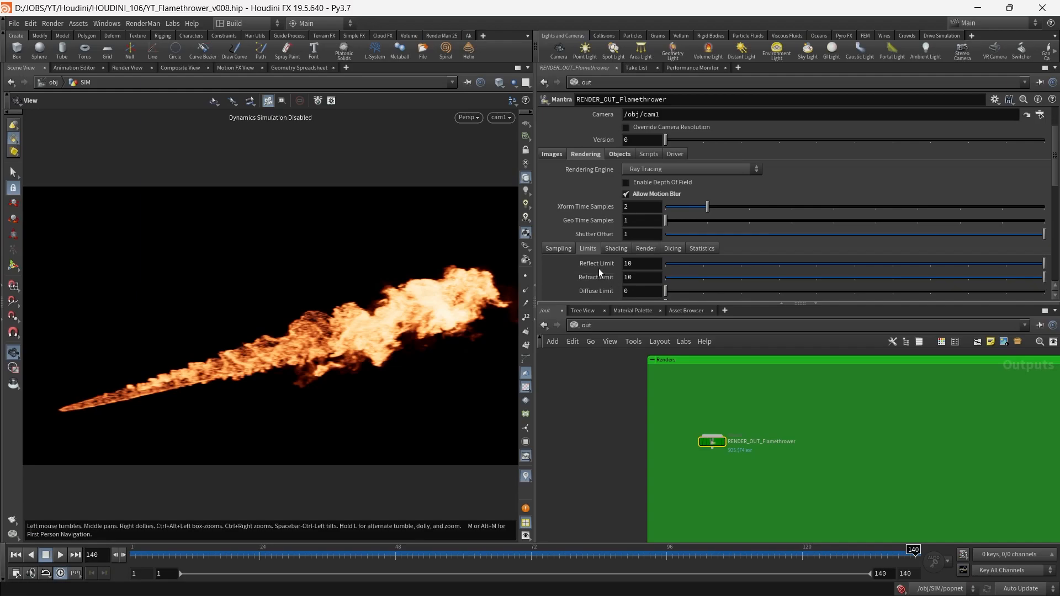
# - Add one extra image plane to RENDER_OUT_Flamethrower with the VEX variable Ce (emission)
pyautogui.click(553, 156)
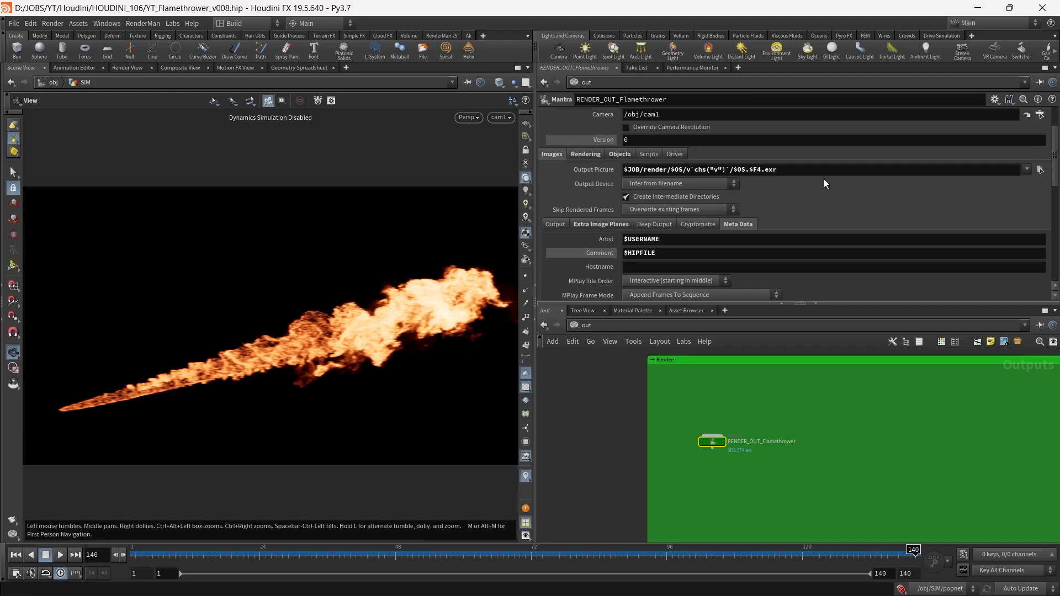
pyautogui.click(611, 222)
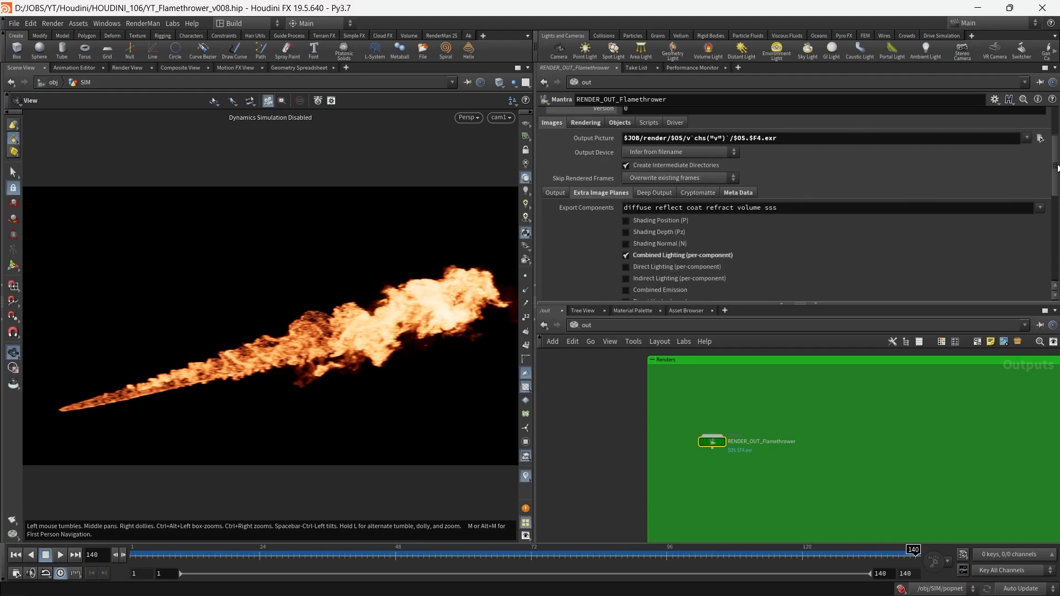
pyautogui.scroll(-6, 793, 217)
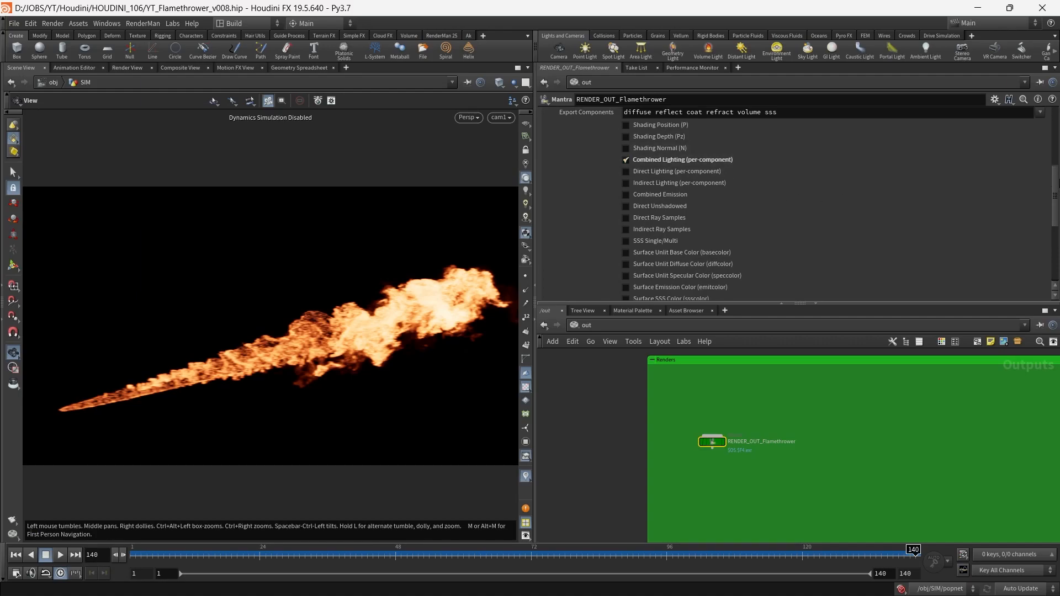
pyautogui.scroll(-8, 1056, 185)
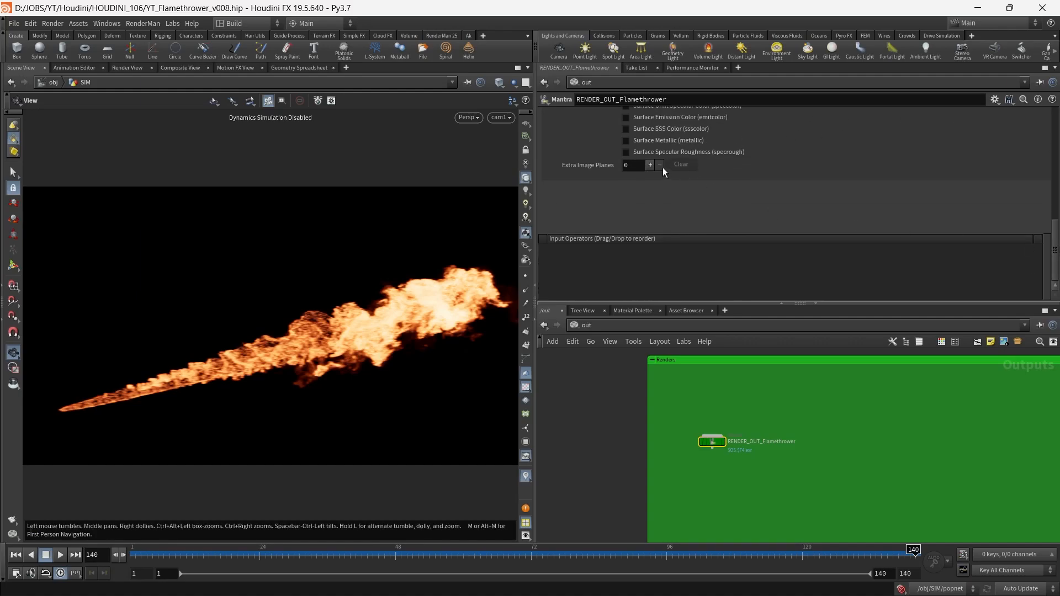
pyautogui.click(650, 165)
pyautogui.scroll(5, 1015, 189)
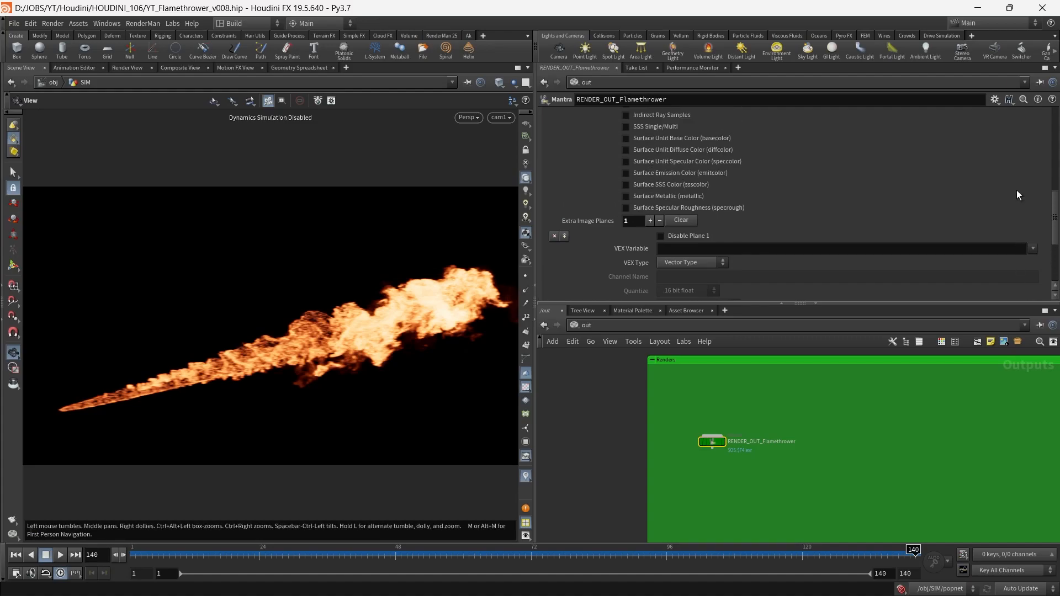
pyautogui.click(1033, 248)
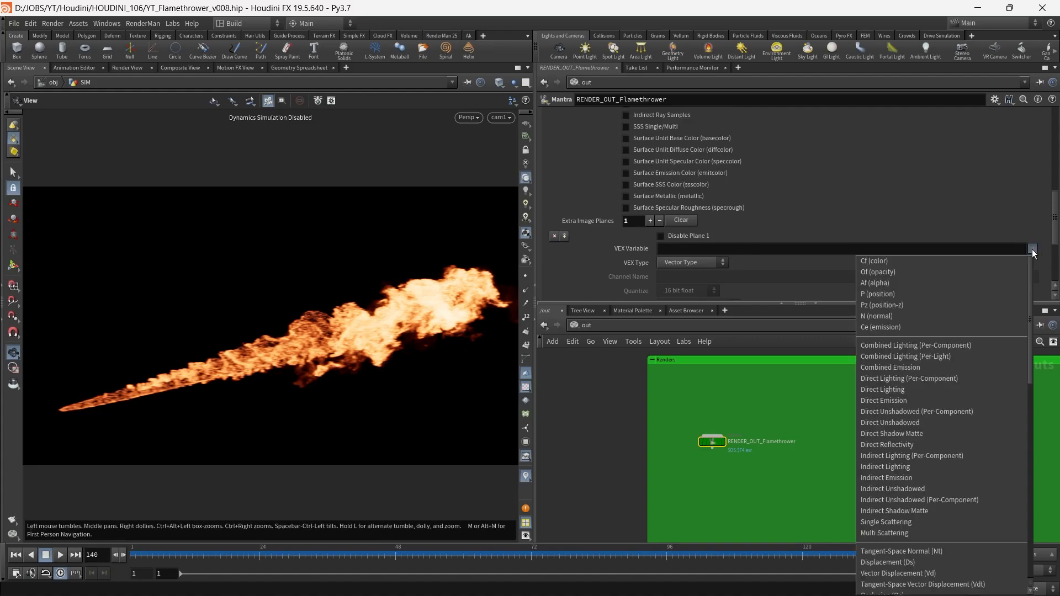
pyautogui.click(896, 327)
pyautogui.scroll(-4, 1056, 236)
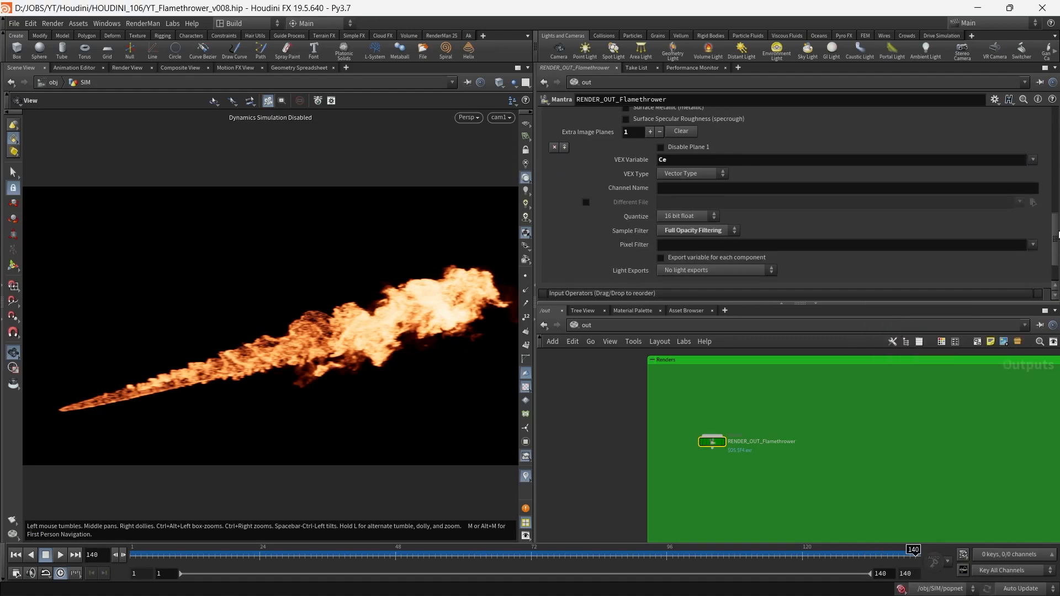
pyautogui.moveTo(1056, 250); pyautogui.dragTo(1043, 138)
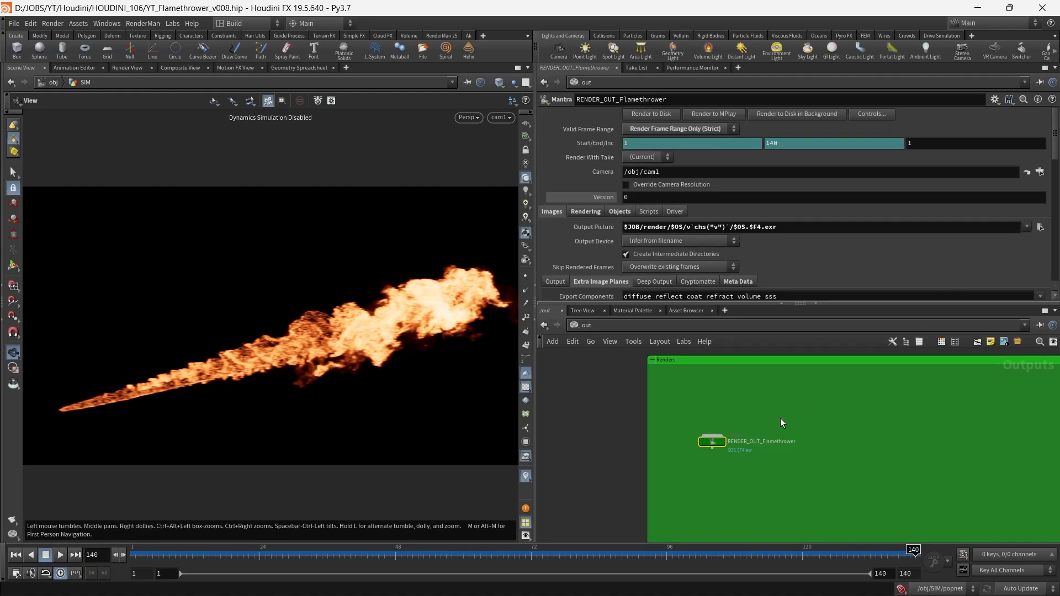